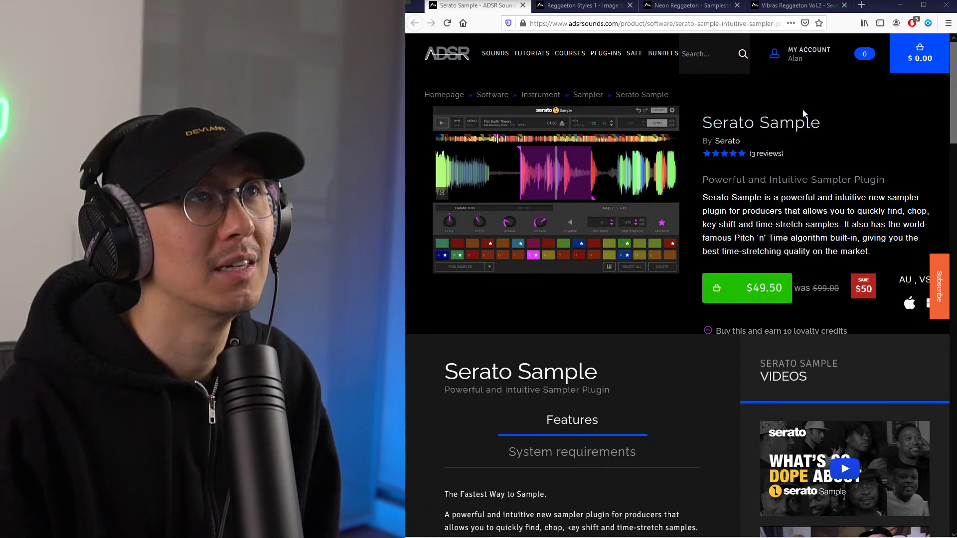
View the Reggaeton Styles 1 and Neon Reggaeton product pages, then return to the Serato Sample page.
{"action": "left_click", "coordinate": [559, 6]}
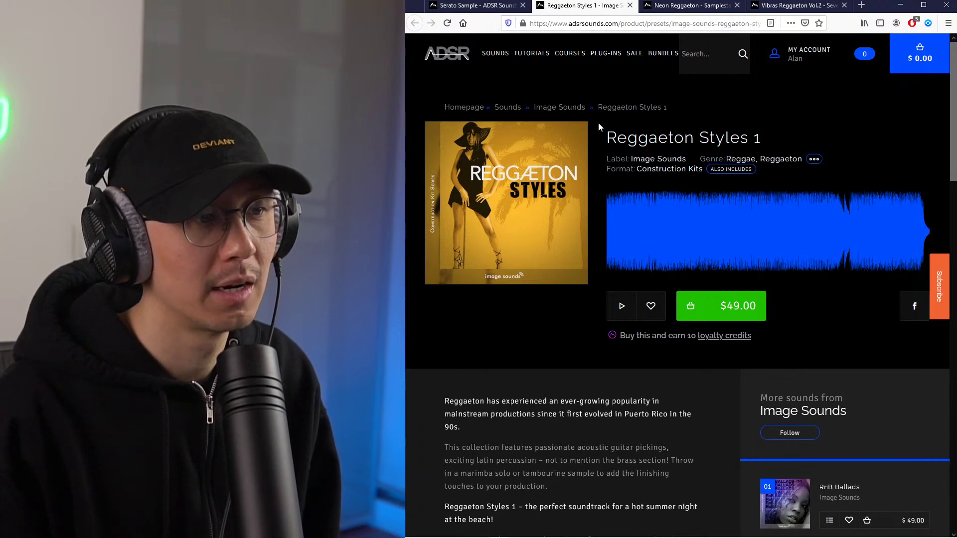
{"action": "left_click", "coordinate": [682, 7]}
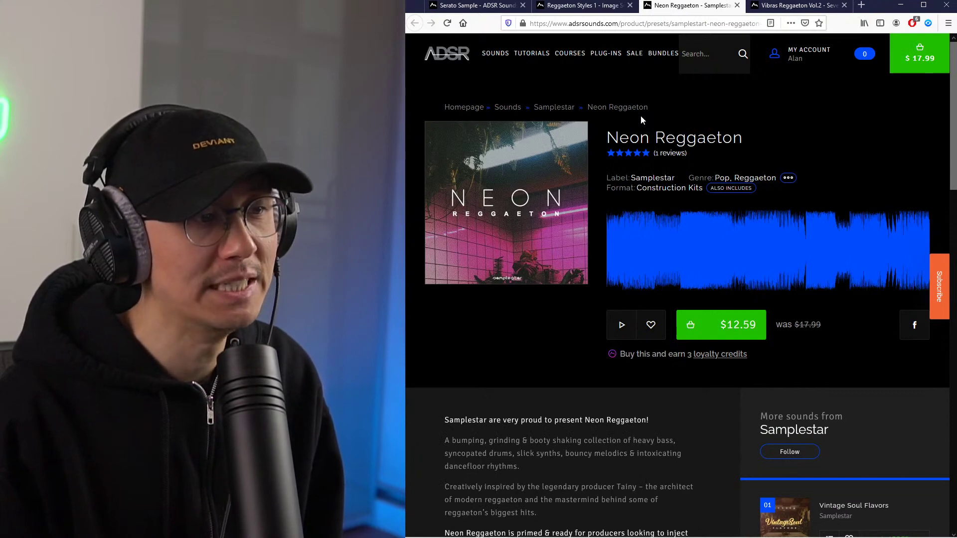
{"action": "left_click", "coordinate": [589, 7]}
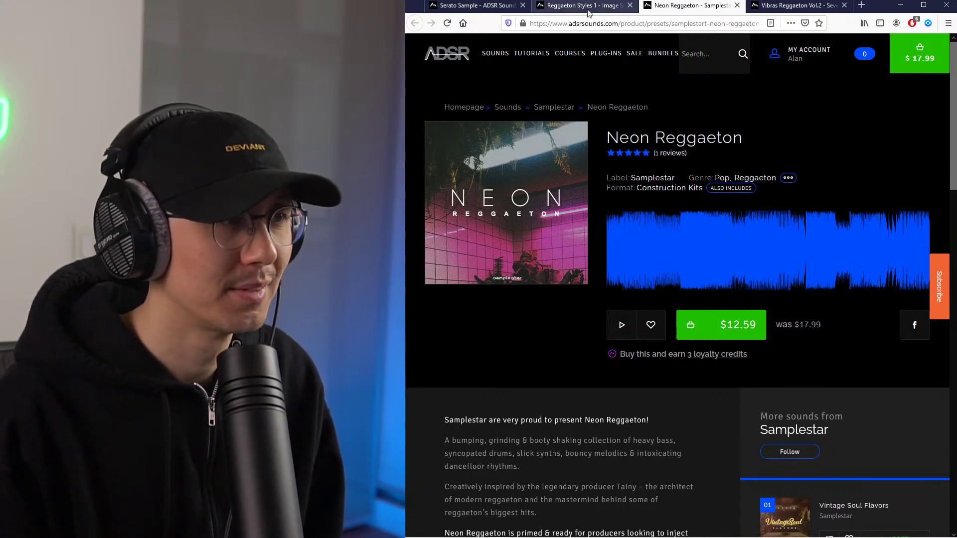
{"action": "key", "text": "ctrl+shift+Tab"}
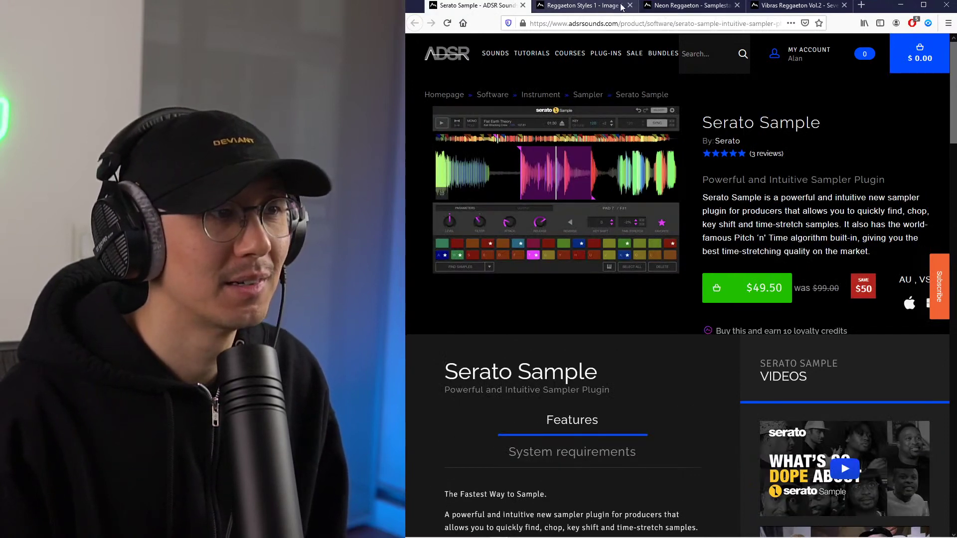
{"action": "left_click", "coordinate": [696, 10]}
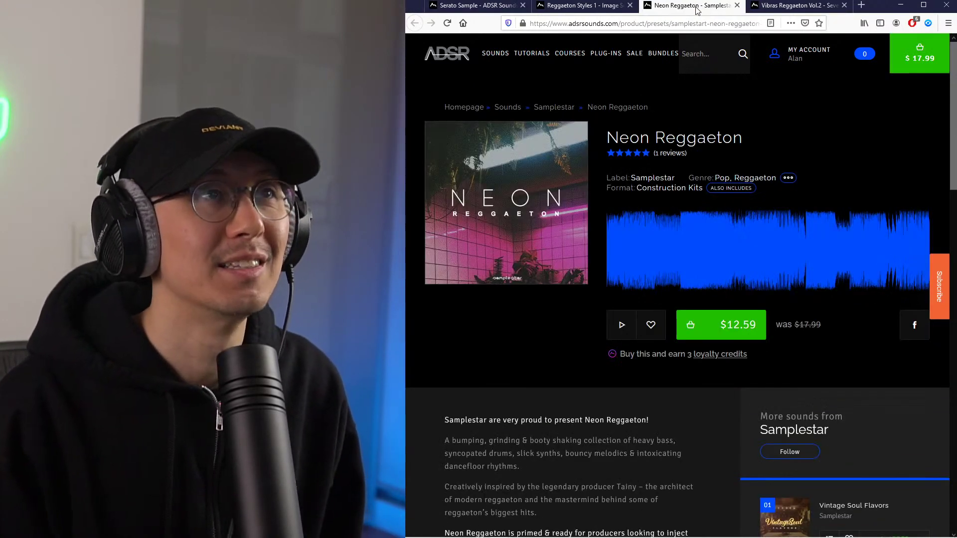
{"action": "left_click", "coordinate": [577, 10]}
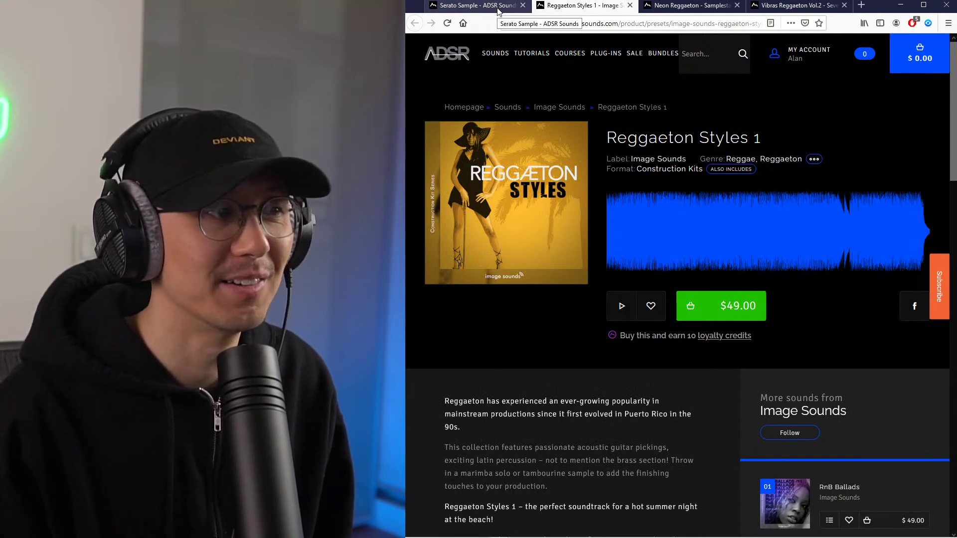
{"action": "left_click", "coordinate": [488, 9]}
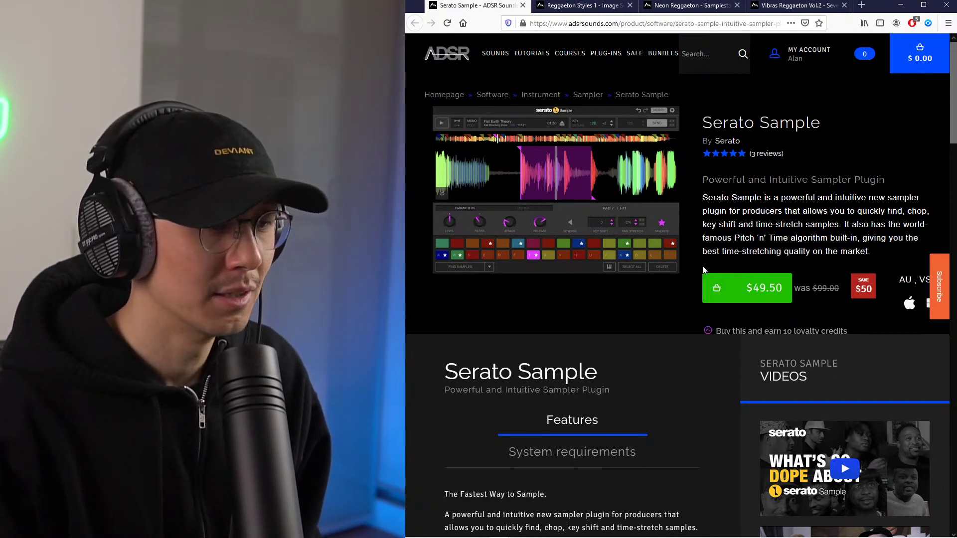
Read through the Serato Sample product page, examining its features section and main feature list.
{"action": "scroll", "coordinate": [703, 269], "scroll_direction": "down", "scroll_amount": 4}
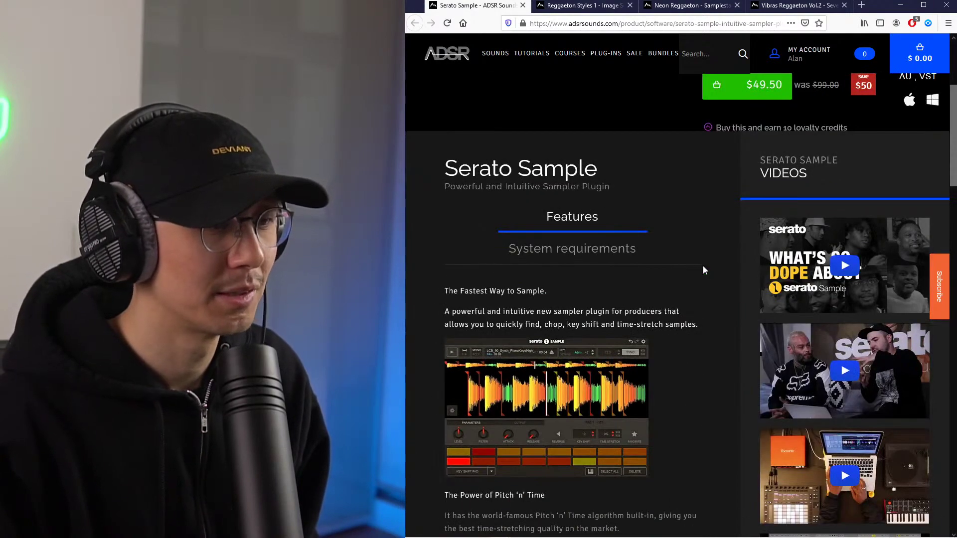
{"action": "scroll", "coordinate": [703, 270], "scroll_direction": "down", "scroll_amount": 4}
{"action": "scroll", "coordinate": [703, 270], "scroll_direction": "up", "scroll_amount": 3}
{"action": "scroll", "coordinate": [703, 270], "scroll_direction": "down", "scroll_amount": 6}
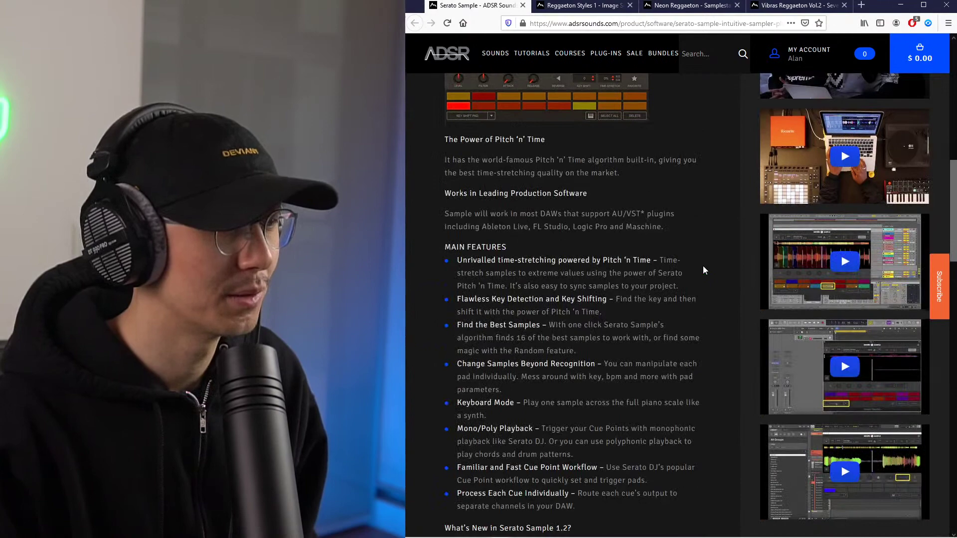
{"action": "scroll", "coordinate": [704, 267], "scroll_direction": "down", "scroll_amount": 6}
{"action": "scroll", "coordinate": [704, 267], "scroll_direction": "up", "scroll_amount": 14}
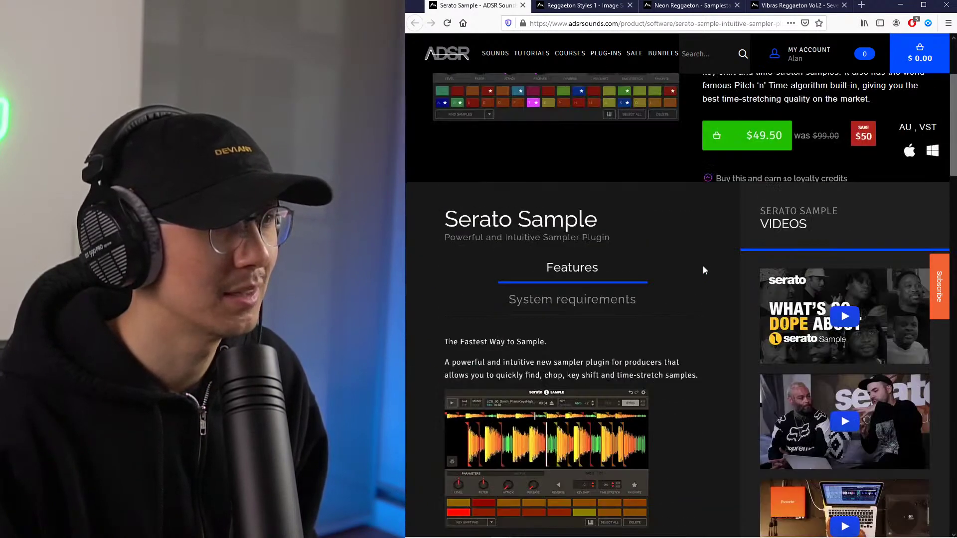
{"action": "scroll", "coordinate": [702, 270], "scroll_direction": "up", "scroll_amount": 3}
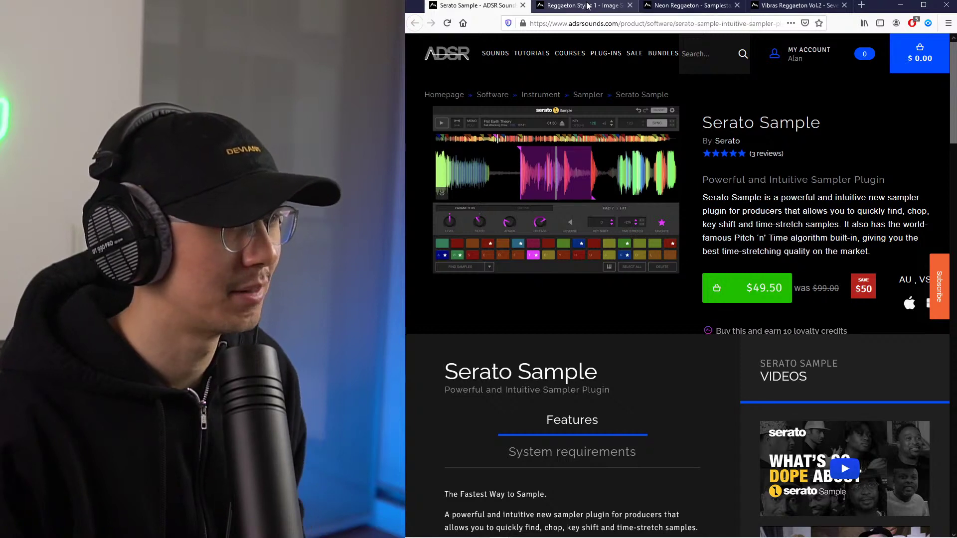
Switch to Ableton Live in full screen and expand ADSR sounds down to the inner Image_sounds_-_Reggaeton_Styles_1 folder.
{"action": "key", "text": "alt+Tab"}
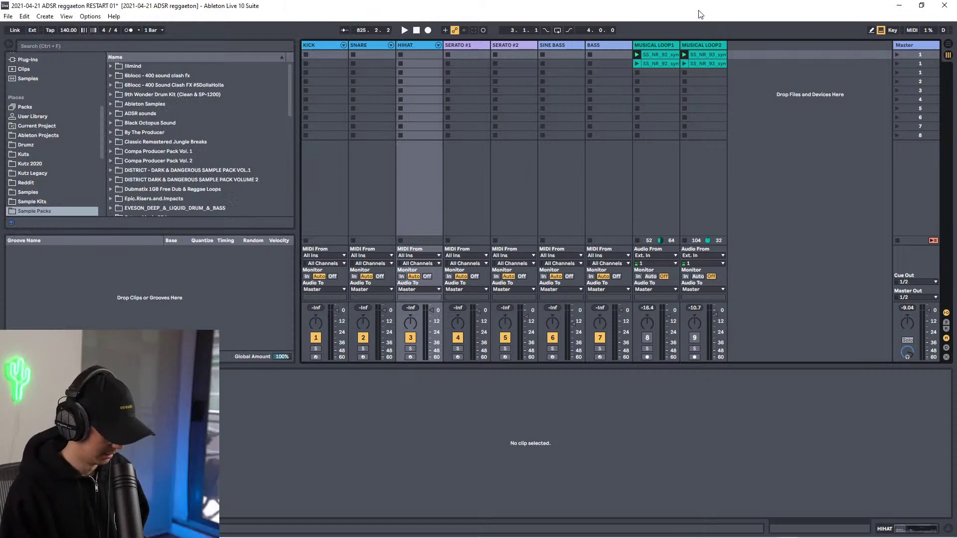
{"action": "key", "text": "F11"}
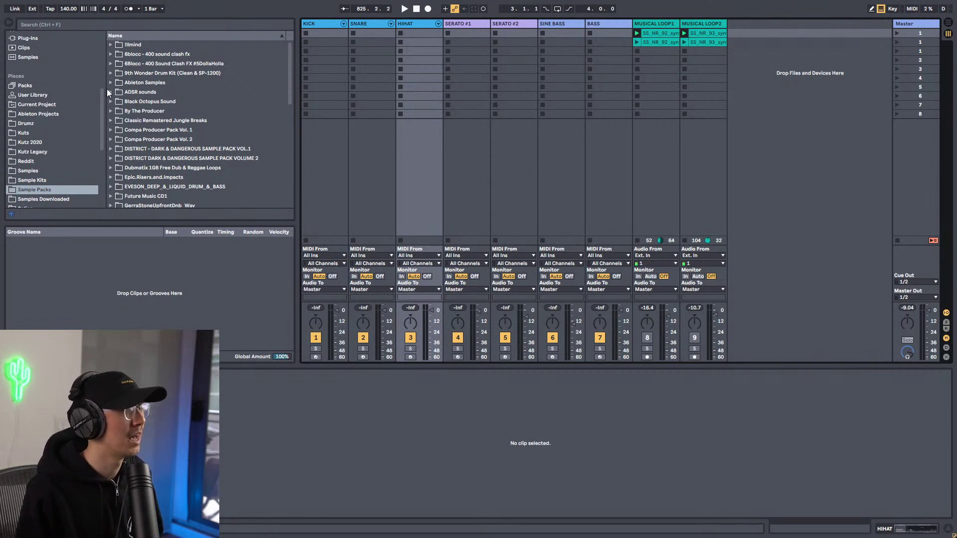
{"action": "left_click", "coordinate": [109, 92]}
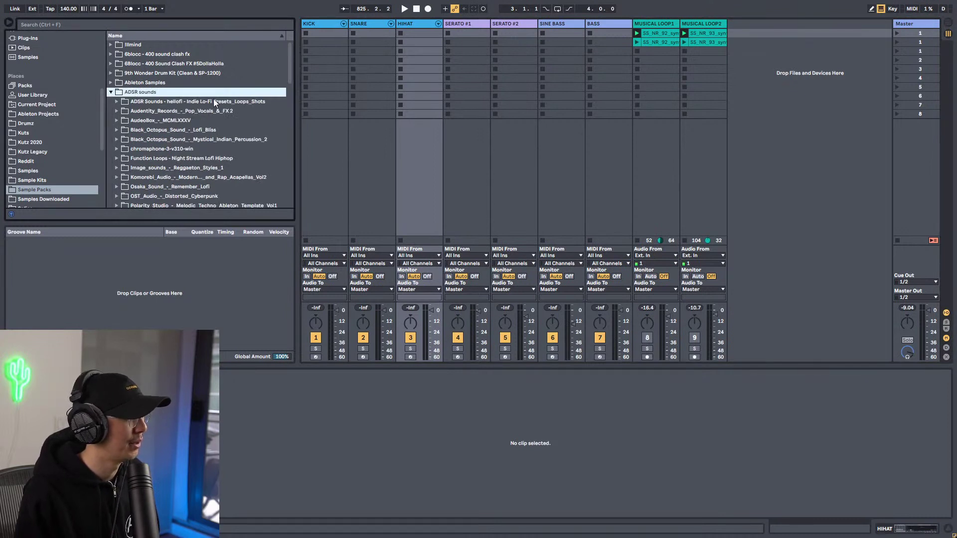
{"action": "left_click", "coordinate": [116, 167]}
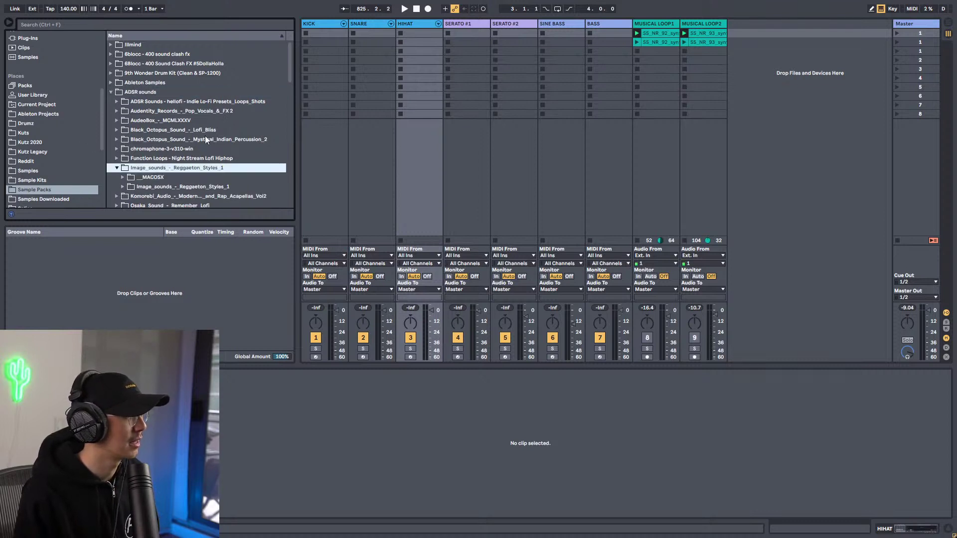
{"action": "scroll", "coordinate": [205, 136], "scroll_direction": "down", "scroll_amount": 2}
{"action": "left_click", "coordinate": [123, 128]}
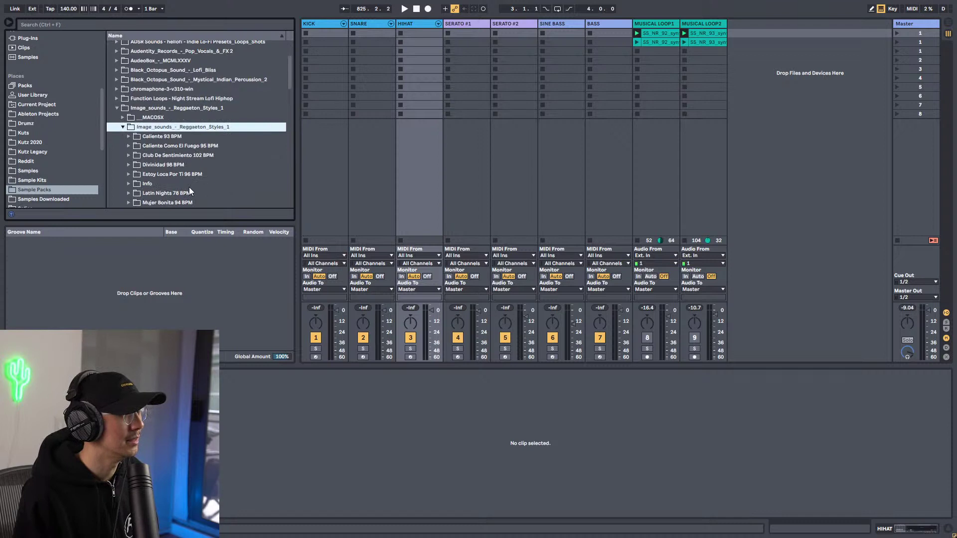
Expand Caliente Como El Fuego 95 BPM and its "1 Caliente Como El Fuego 95 BPM Cm" subfolder, and widen the browser to fit the file names.
{"action": "scroll", "coordinate": [189, 190], "scroll_direction": "down", "scroll_amount": 2}
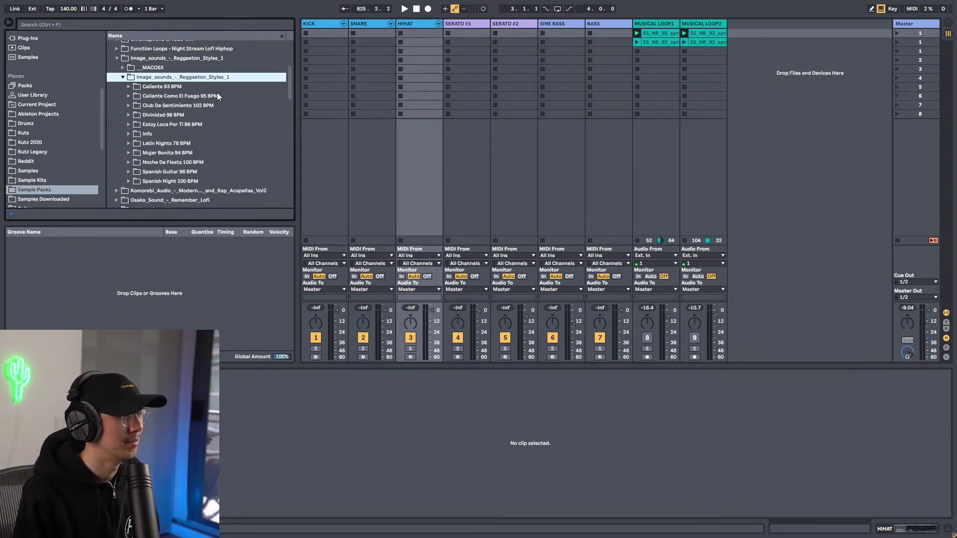
{"action": "left_click", "coordinate": [126, 95]}
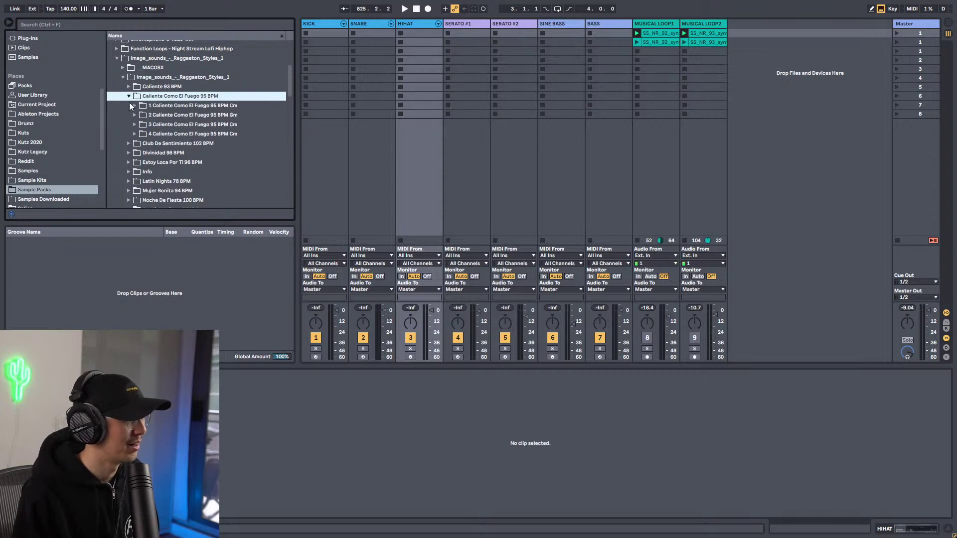
{"action": "left_click", "coordinate": [131, 105]}
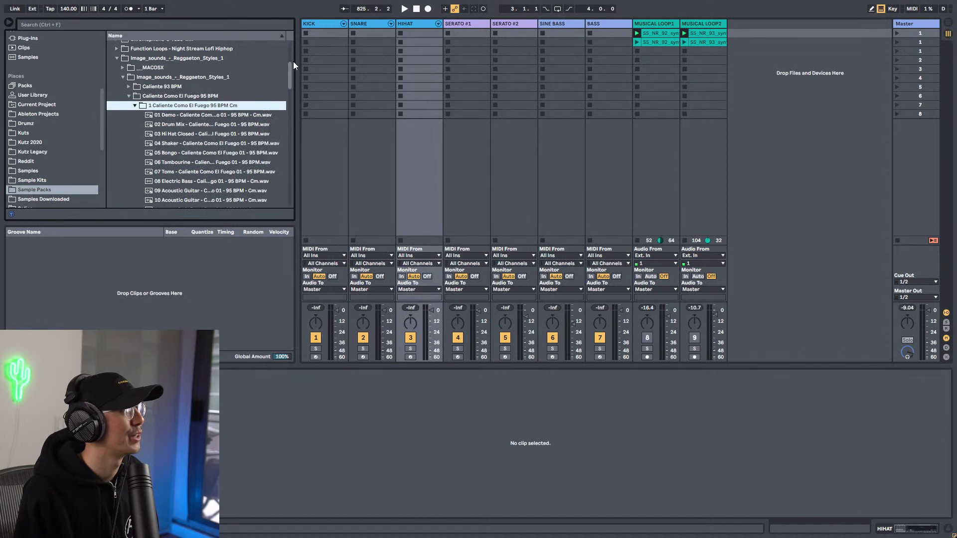
{"action": "left_click_drag", "start_coordinate": [296, 62], "coordinate": [343, 100]}
Preview the Caliente Como El Fuego 01 demo and its percussion loops, from 02 Drum Mix to 07 Toms.
{"action": "left_click", "coordinate": [182, 115]}
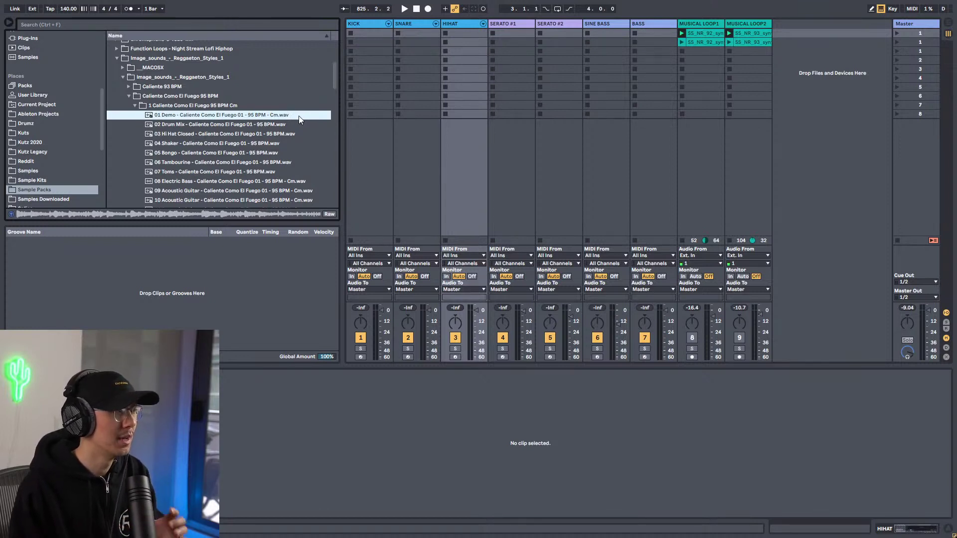
{"action": "left_click", "coordinate": [244, 124]}
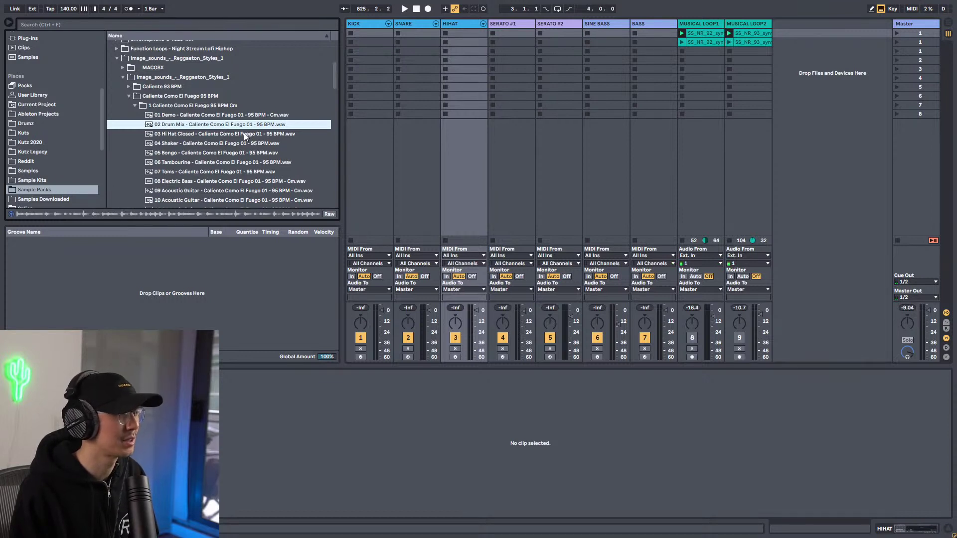
{"action": "left_click", "coordinate": [244, 132]}
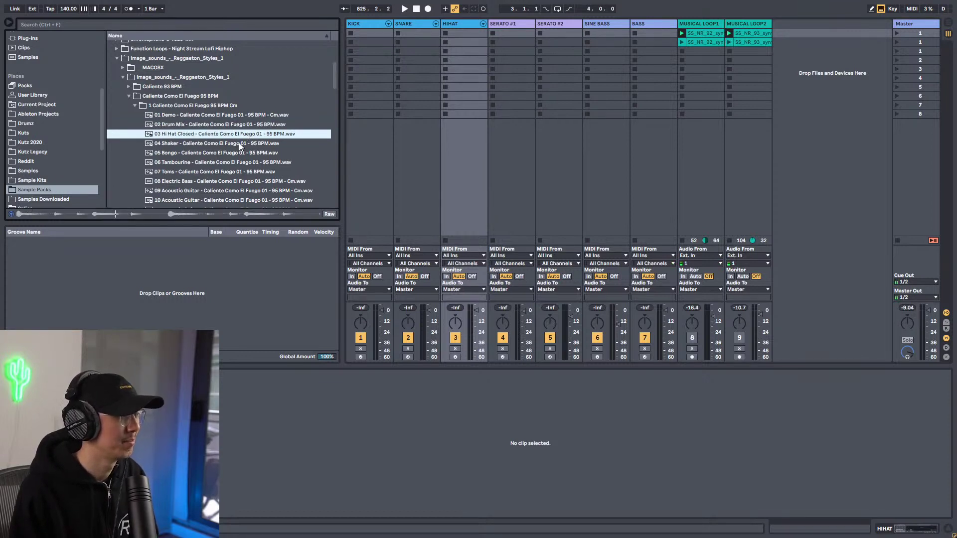
{"action": "left_click", "coordinate": [240, 144]}
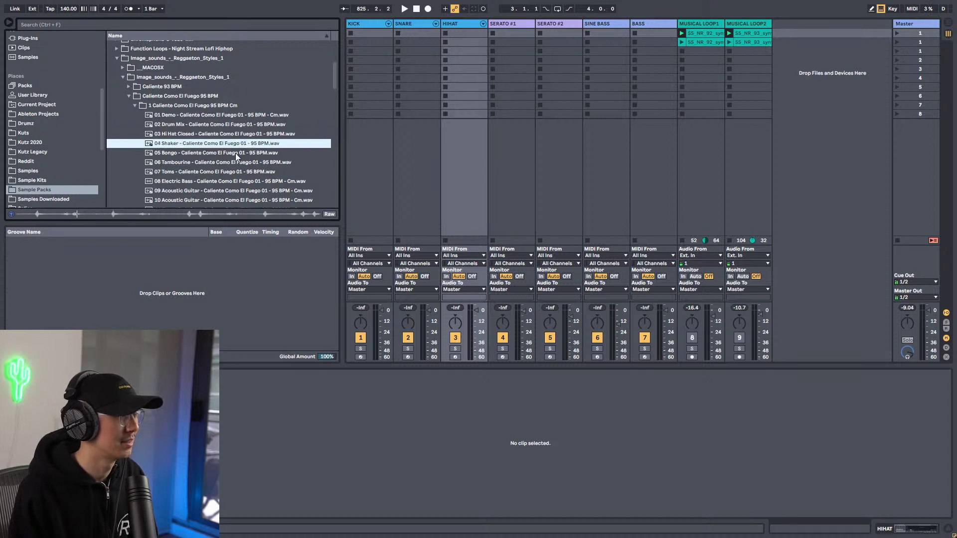
{"action": "left_click", "coordinate": [235, 153]}
{"action": "scroll", "coordinate": [240, 149], "scroll_direction": "down", "scroll_amount": 1}
{"action": "left_click", "coordinate": [193, 132]}
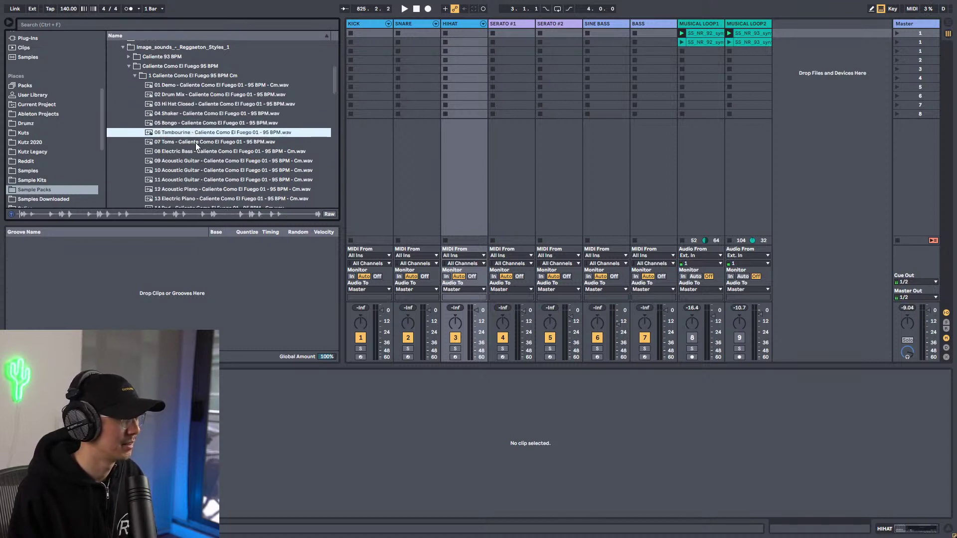
{"action": "left_click", "coordinate": [196, 142]}
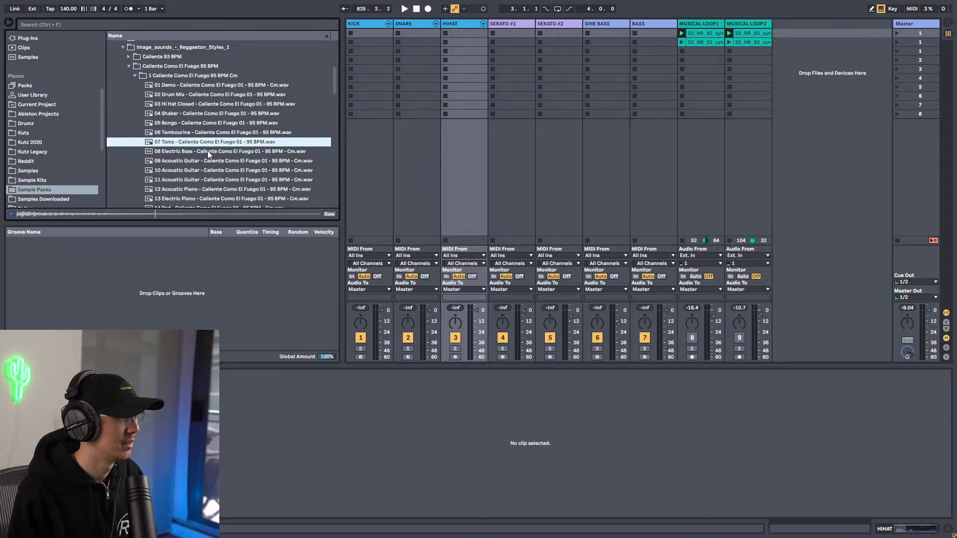
Preview the Caliente Como El Fuego 01 melodic loops from 08 Electric Bass to 14 Pad, replaying 12 Acoustic Piano and 11 Acoustic Guitar.
{"action": "left_click", "coordinate": [207, 150]}
{"action": "left_click", "coordinate": [219, 159]}
{"action": "scroll", "coordinate": [272, 153], "scroll_direction": "down", "scroll_amount": 1}
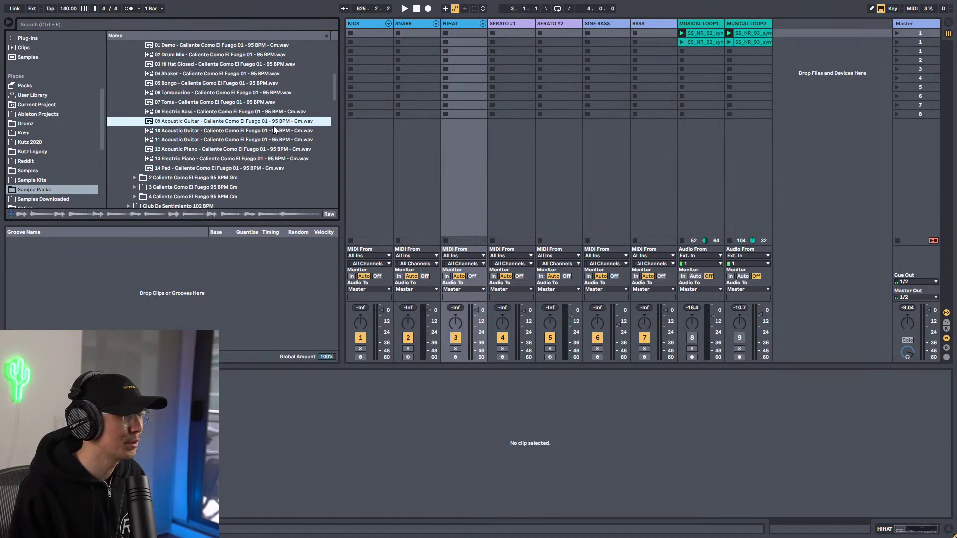
{"action": "left_click", "coordinate": [258, 132]}
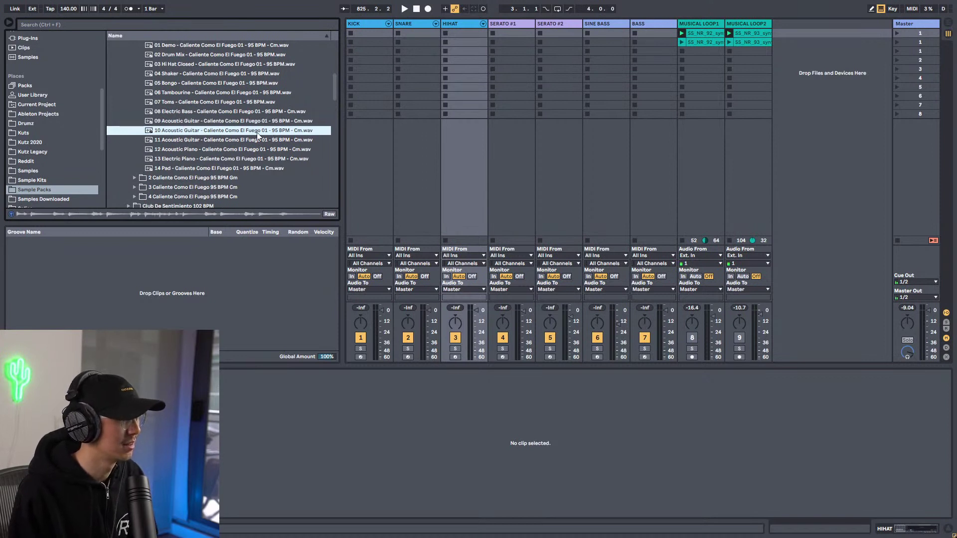
{"action": "key", "text": "Down"}
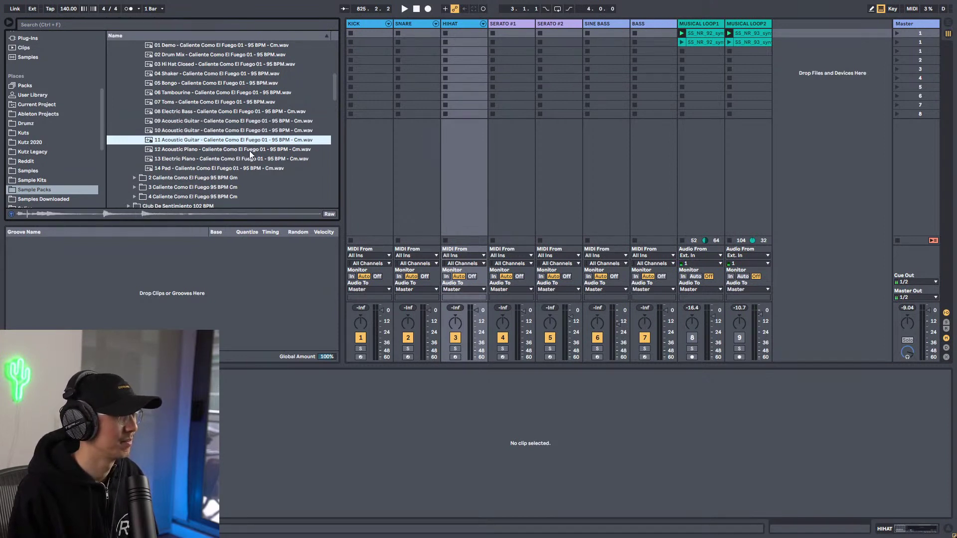
{"action": "left_click", "coordinate": [251, 149]}
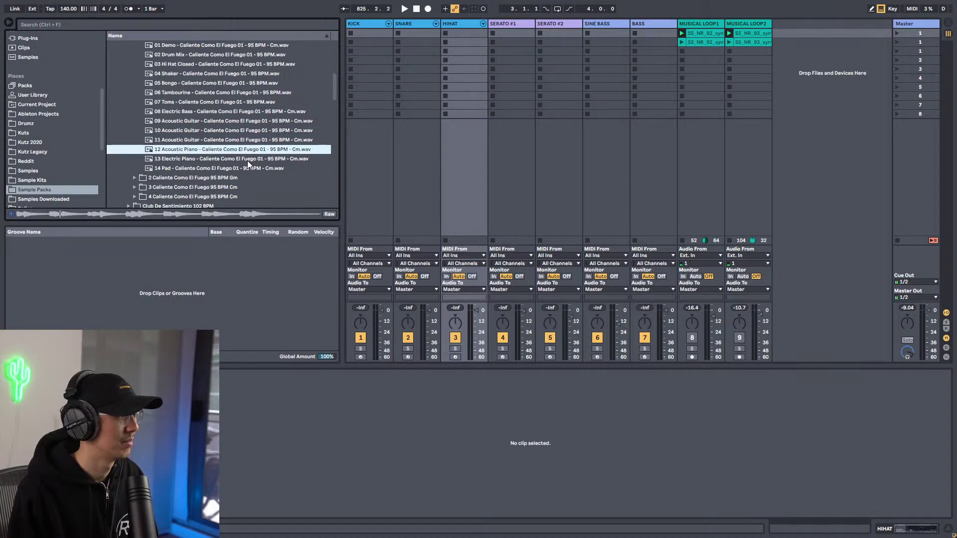
{"action": "left_click", "coordinate": [247, 160]}
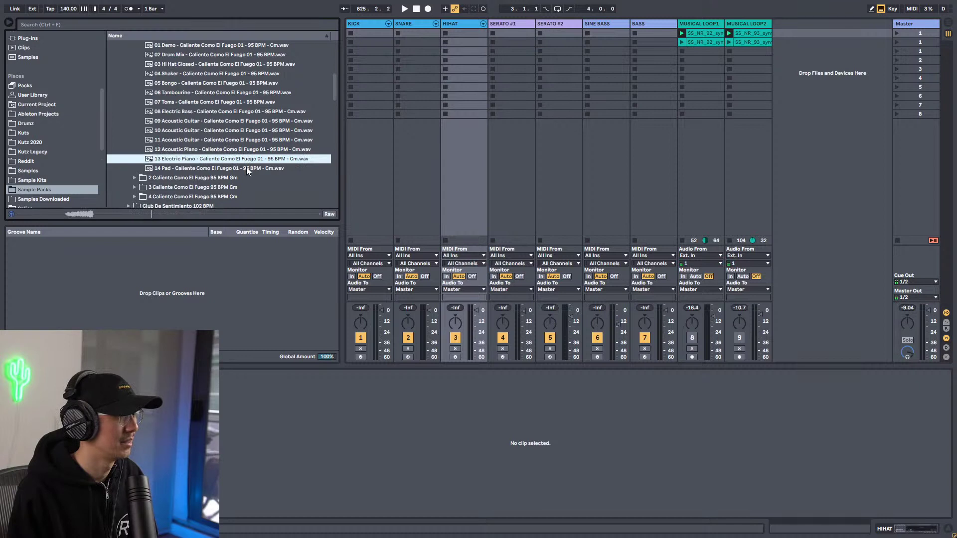
{"action": "left_click", "coordinate": [246, 167]}
{"action": "left_click", "coordinate": [248, 153]}
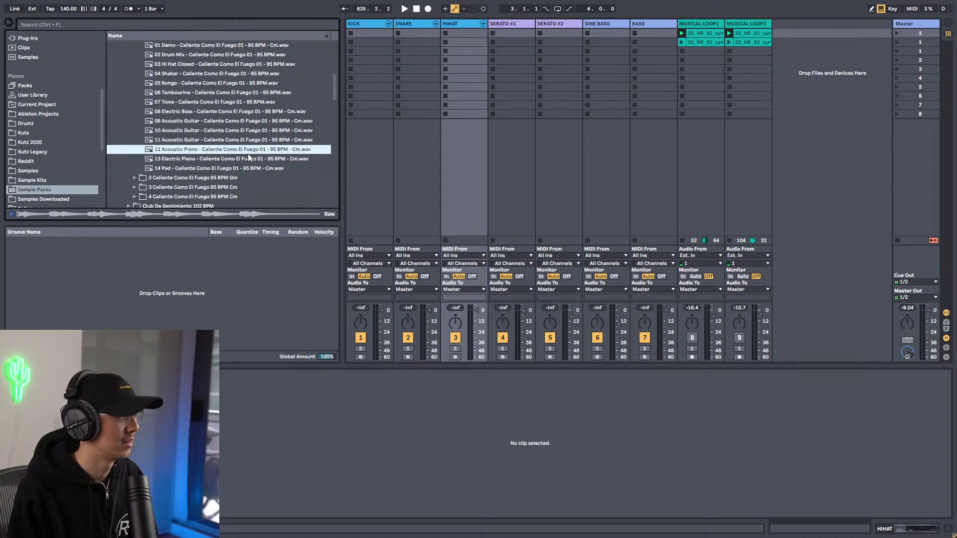
{"action": "left_click", "coordinate": [248, 139]}
Collapse the first Caliente Como El Fuego kit, expand "2 Caliente Como El Fuego 95 BPM Gm" and preview its 01 Demo file.
{"action": "scroll", "coordinate": [255, 138], "scroll_direction": "up", "scroll_amount": 3}
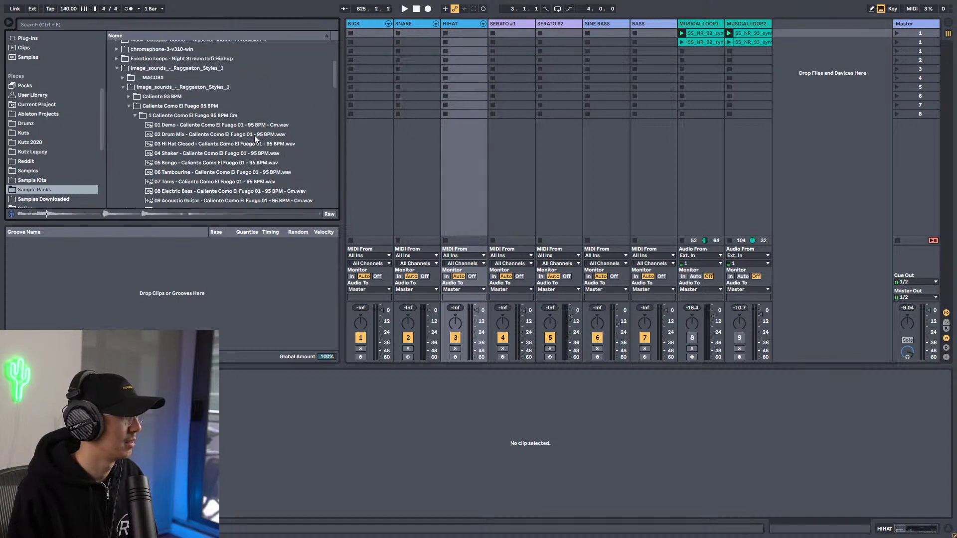
{"action": "left_click", "coordinate": [133, 115]}
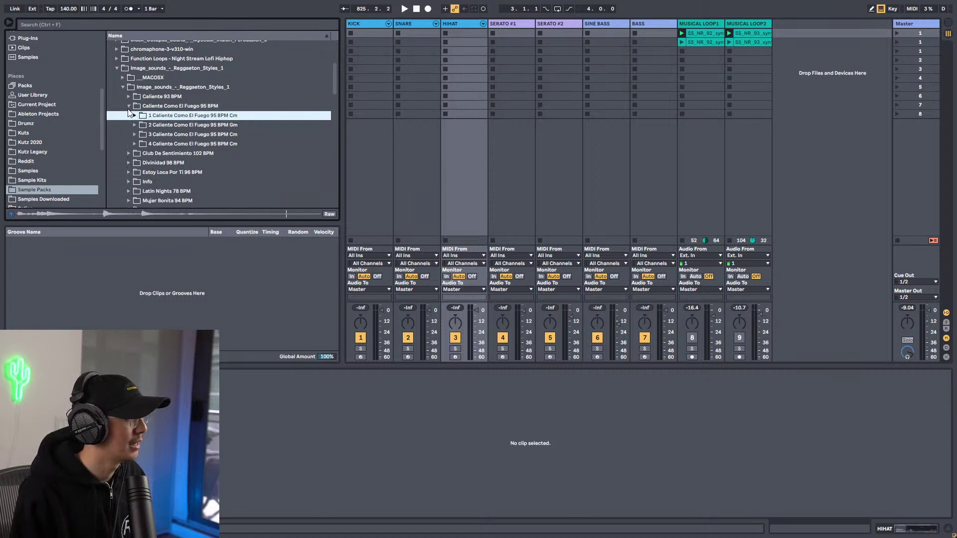
{"action": "left_click", "coordinate": [135, 125]}
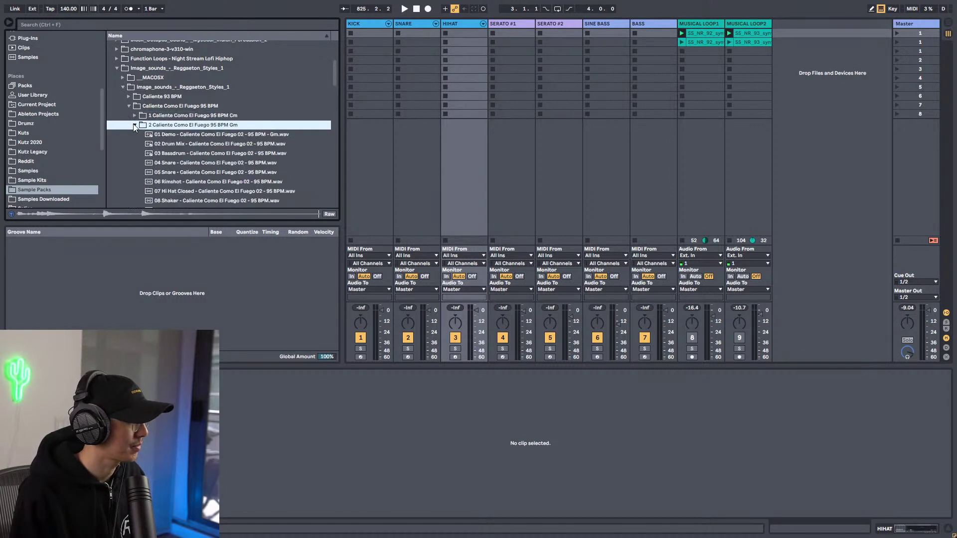
{"action": "left_click", "coordinate": [195, 135]}
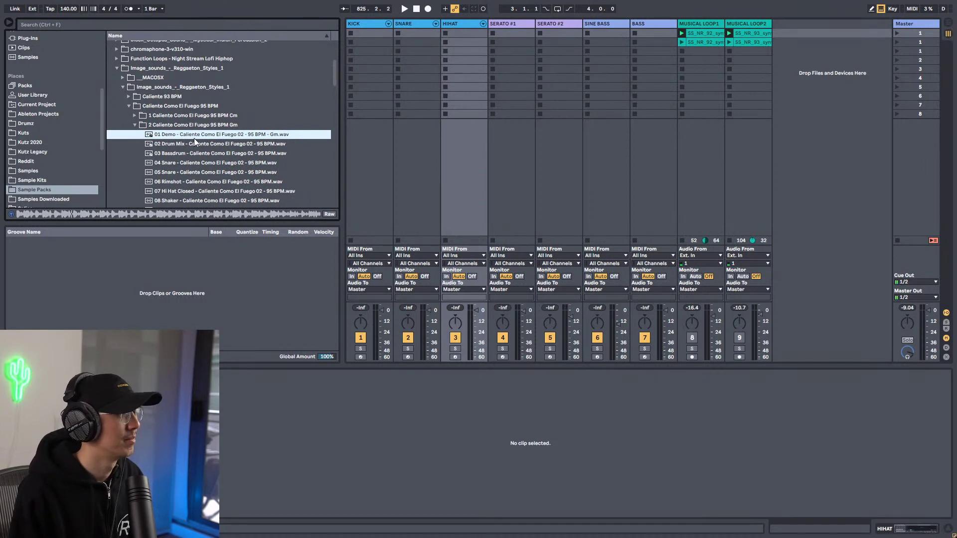
Reopen "1 Caliente Como El Fuego 95 BPM Cm" to look over its files, and preview the 01 Demo in "2 Caliente Como El Fuego 95 BPM Gm".
{"action": "left_click", "coordinate": [134, 124]}
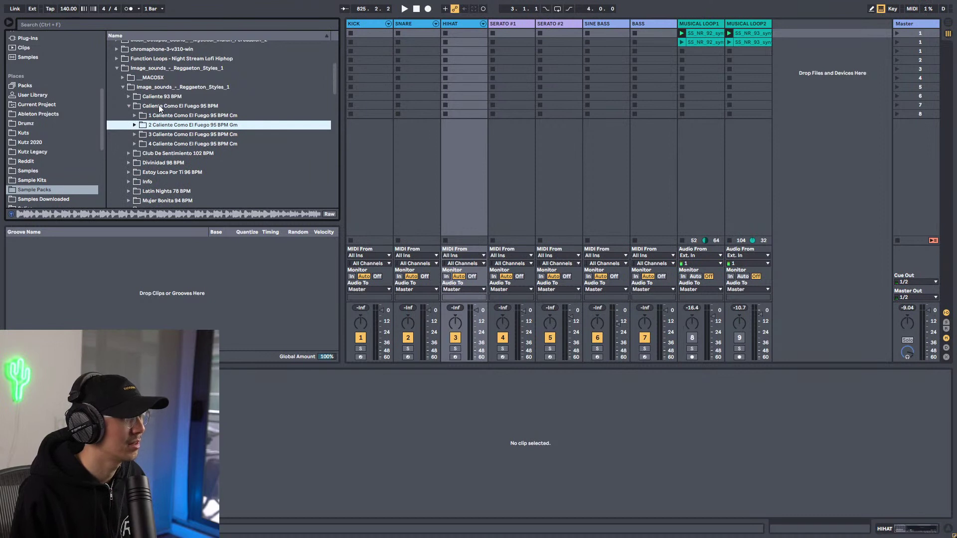
{"action": "left_click", "coordinate": [159, 105]}
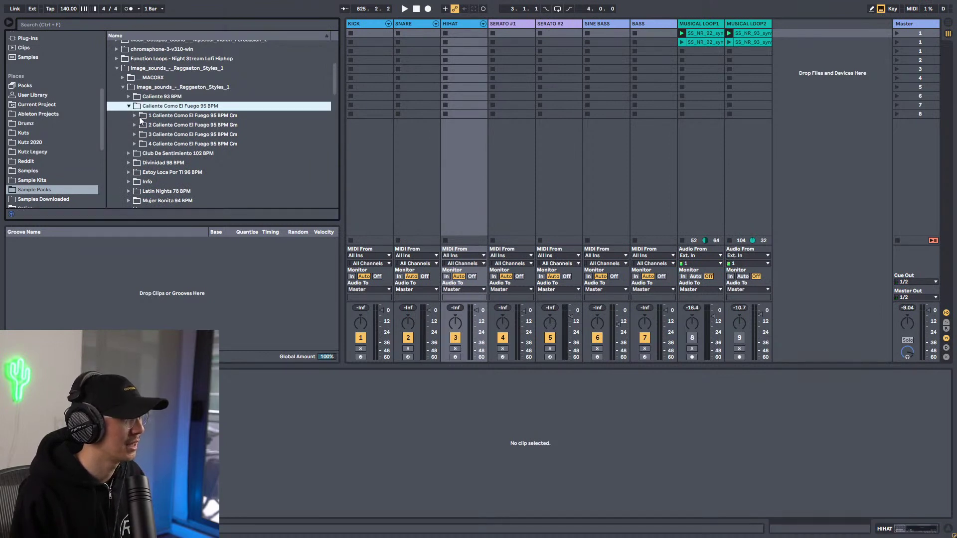
{"action": "left_click", "coordinate": [133, 116]}
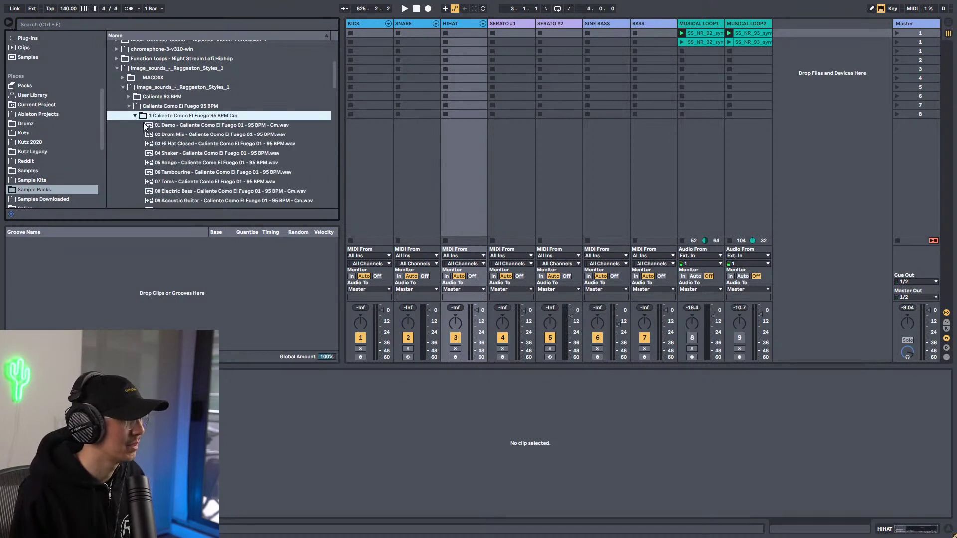
{"action": "scroll", "coordinate": [137, 150], "scroll_direction": "down", "scroll_amount": 2}
{"action": "left_click", "coordinate": [134, 198]}
{"action": "scroll", "coordinate": [169, 175], "scroll_direction": "up", "scroll_amount": 2}
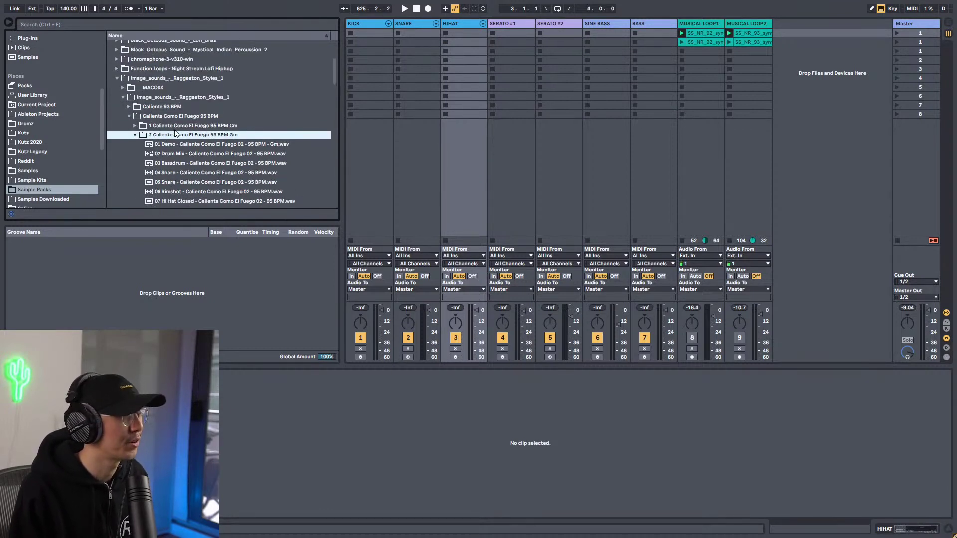
{"action": "left_click", "coordinate": [217, 144]}
{"action": "scroll", "coordinate": [217, 142], "scroll_direction": "down", "scroll_amount": 2}
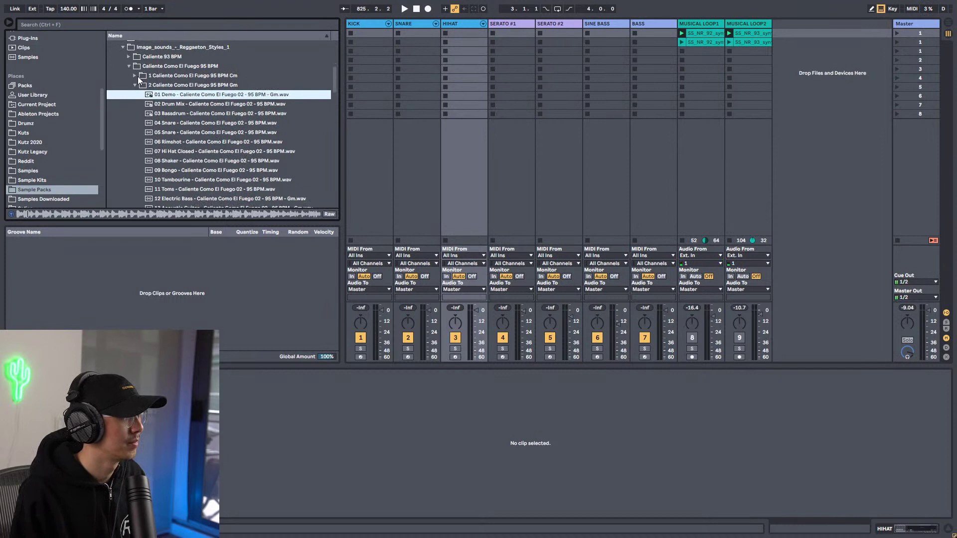
Compare the 01 Demo of Caliente Como El Fuego 01 with that of Caliente Como El Fuego 02, collapsing the first kit in between.
{"action": "left_click", "coordinate": [145, 77]}
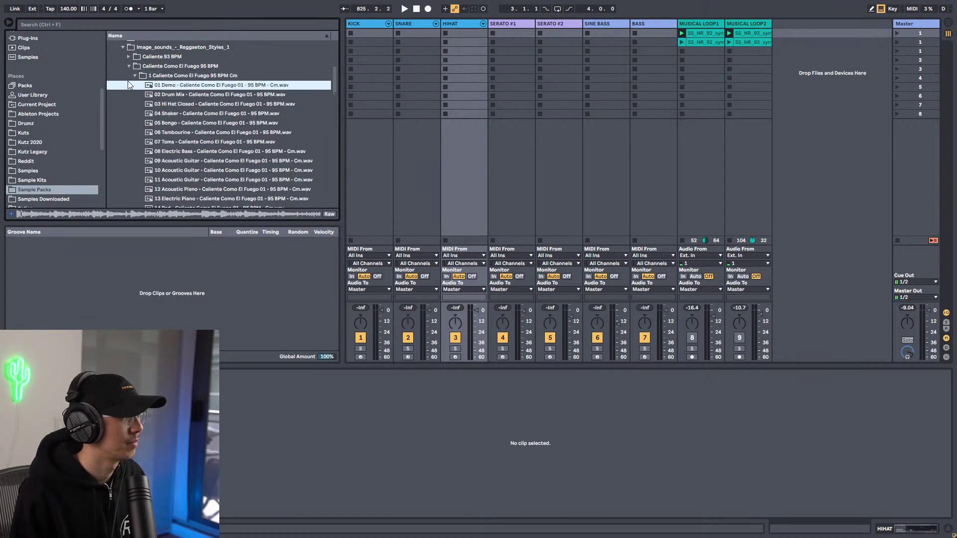
{"action": "left_click", "coordinate": [134, 76]}
{"action": "left_click", "coordinate": [135, 85]}
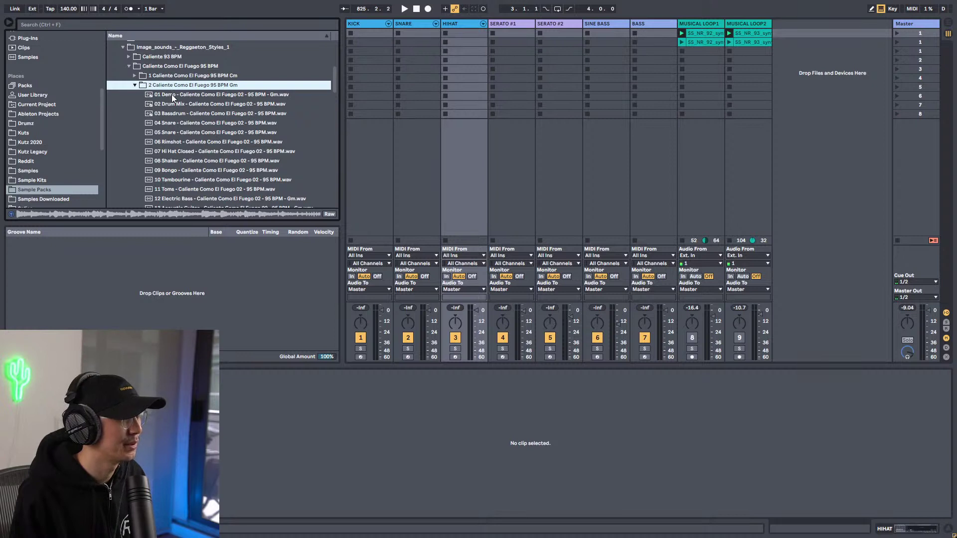
{"action": "left_click", "coordinate": [173, 94]}
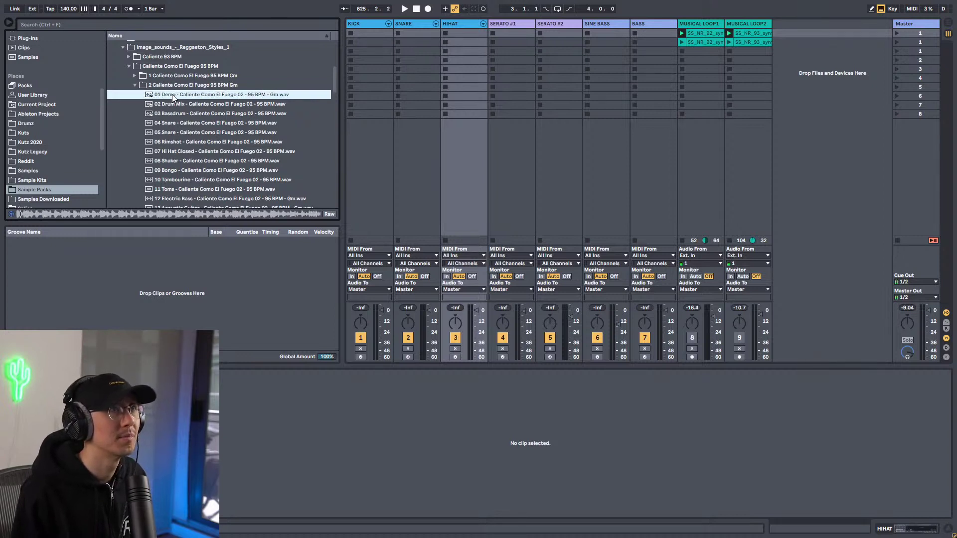
Expand "3 Caliente Como El Fuego 95 BPM Cm" and preview its 01 Demo file.
{"action": "scroll", "coordinate": [176, 157], "scroll_direction": "down", "scroll_amount": 3}
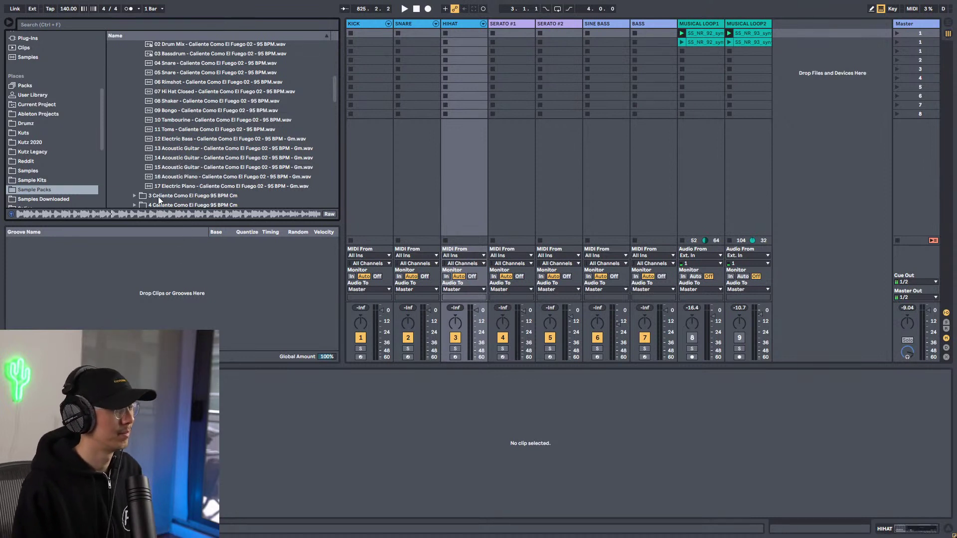
{"action": "scroll", "coordinate": [120, 179], "scroll_direction": "down", "scroll_amount": 2}
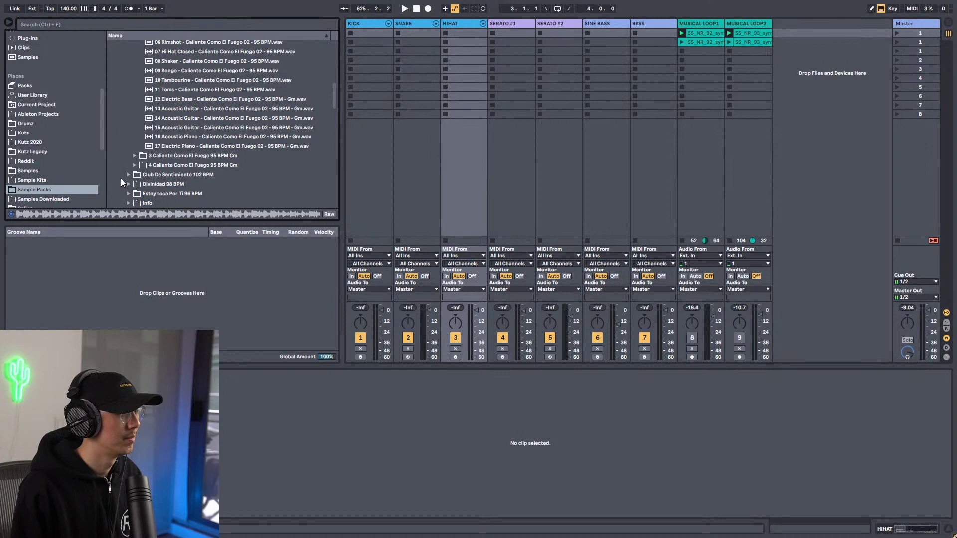
{"action": "left_click", "coordinate": [134, 155]}
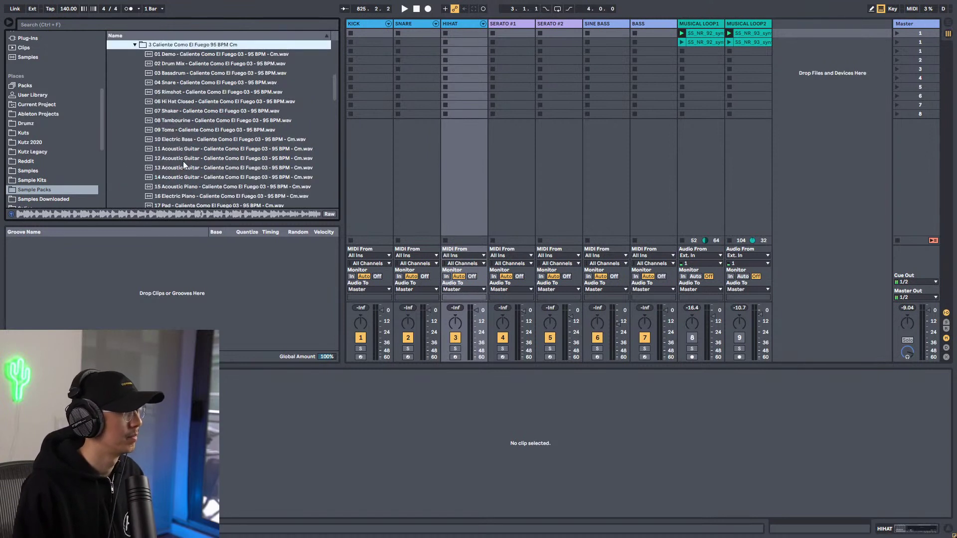
{"action": "left_click", "coordinate": [240, 51]}
Collapse the third Caliente Como El Fuego kit and preview the 01 Demo in "4 Caliente Como El Fuego 95 BPM Cm", collapsing that kit too.
{"action": "scroll", "coordinate": [136, 98], "scroll_direction": "up", "scroll_amount": 3}
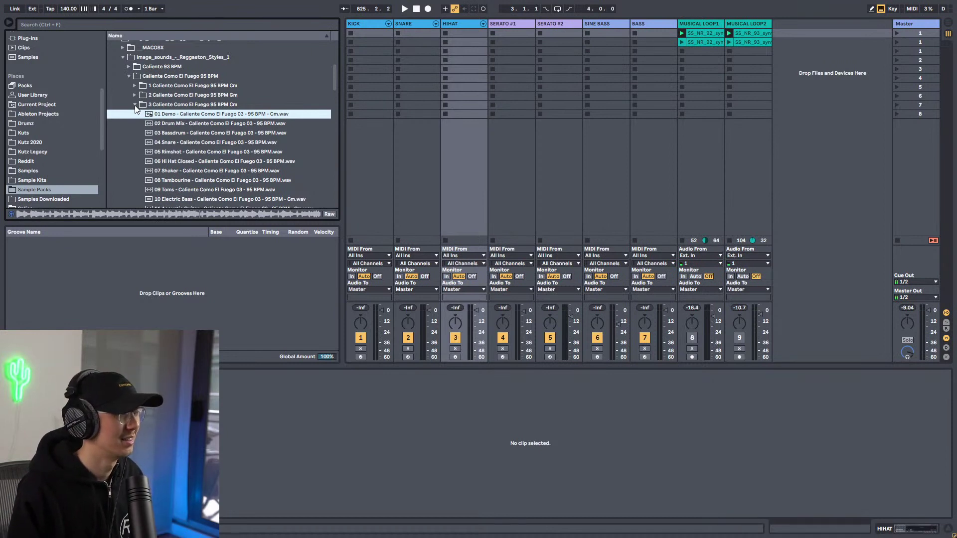
{"action": "left_click", "coordinate": [135, 105]}
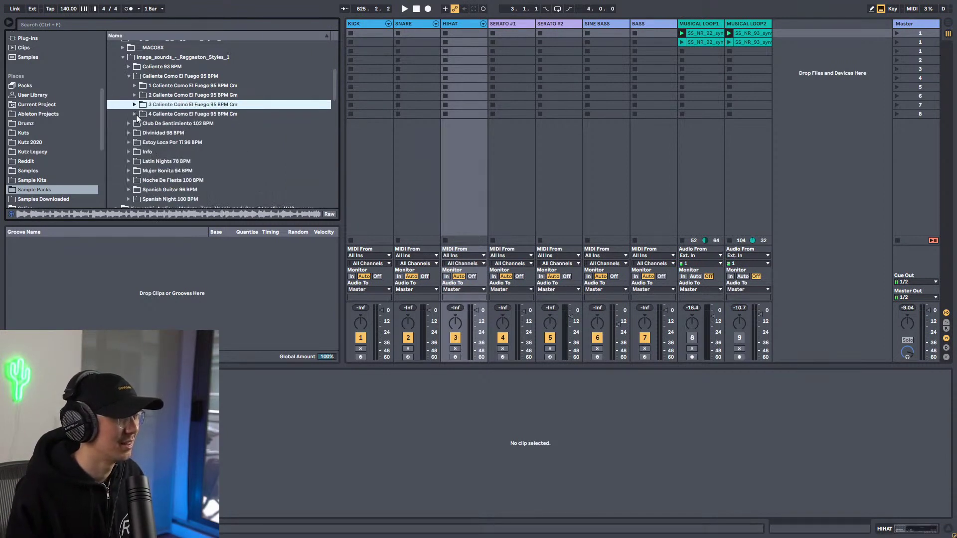
{"action": "left_click", "coordinate": [134, 114]}
{"action": "left_click", "coordinate": [164, 122]}
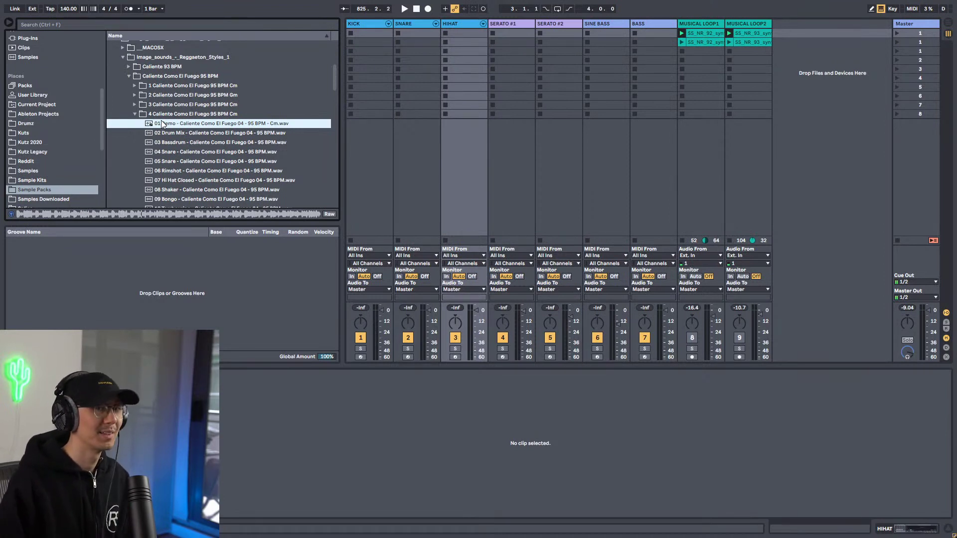
{"action": "left_click", "coordinate": [134, 114]}
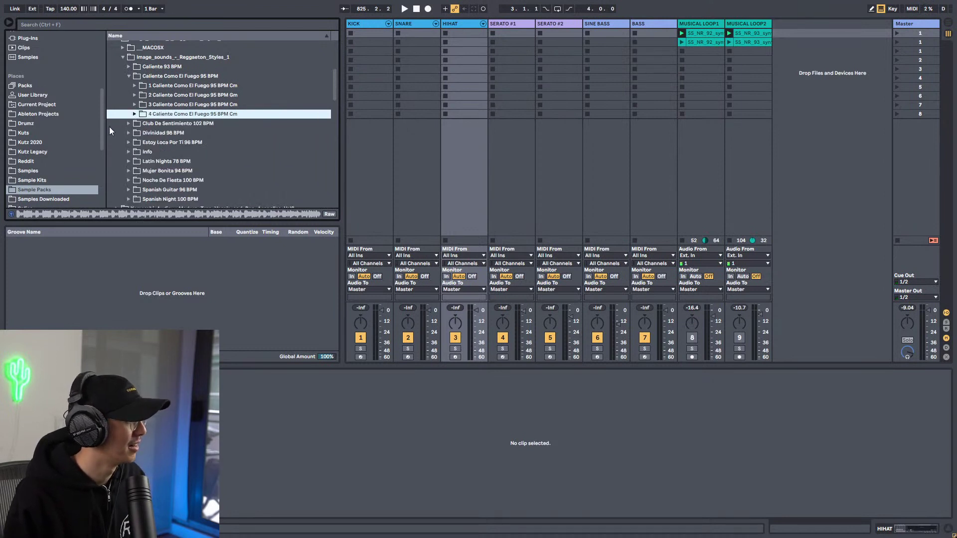
Expand Club De Sentimiento 102 BPM and its "1 Club De Sentimiento 102 BPM Dm" subfolder, and preview the 01 Demo file.
{"action": "left_click", "coordinate": [129, 123]}
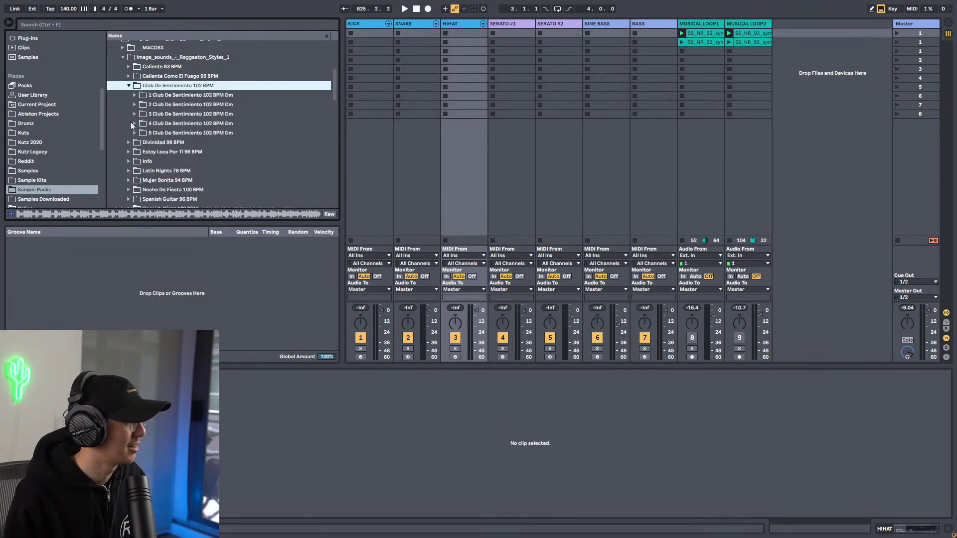
{"action": "left_click", "coordinate": [134, 94]}
{"action": "left_click", "coordinate": [201, 106]}
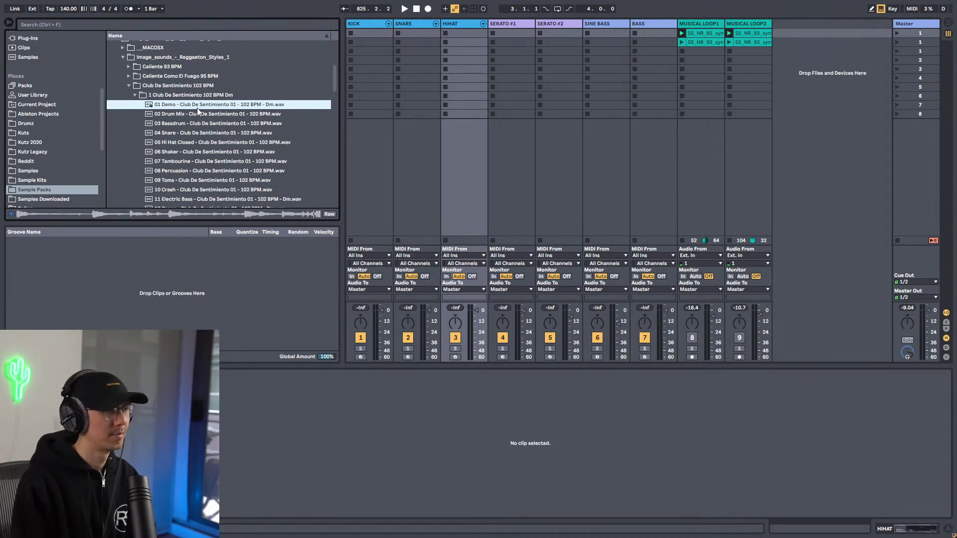
Collapse the first Club De Sentimiento kit, expand "2 Club De Sentimiento 102 BPM Dm" and preview its 01 Demo and 02 Drum Mix.
{"action": "left_click", "coordinate": [134, 95]}
{"action": "left_click", "coordinate": [136, 104]}
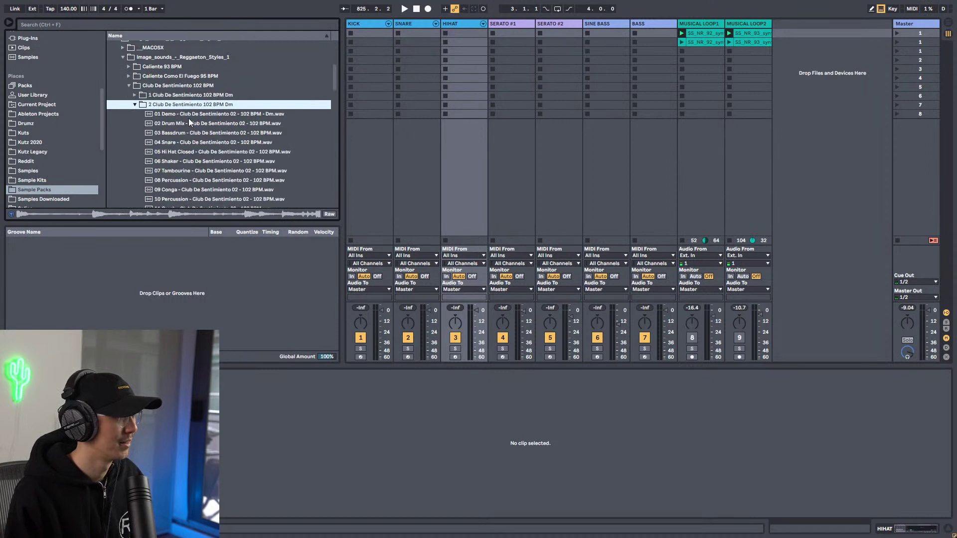
{"action": "left_click", "coordinate": [190, 114]}
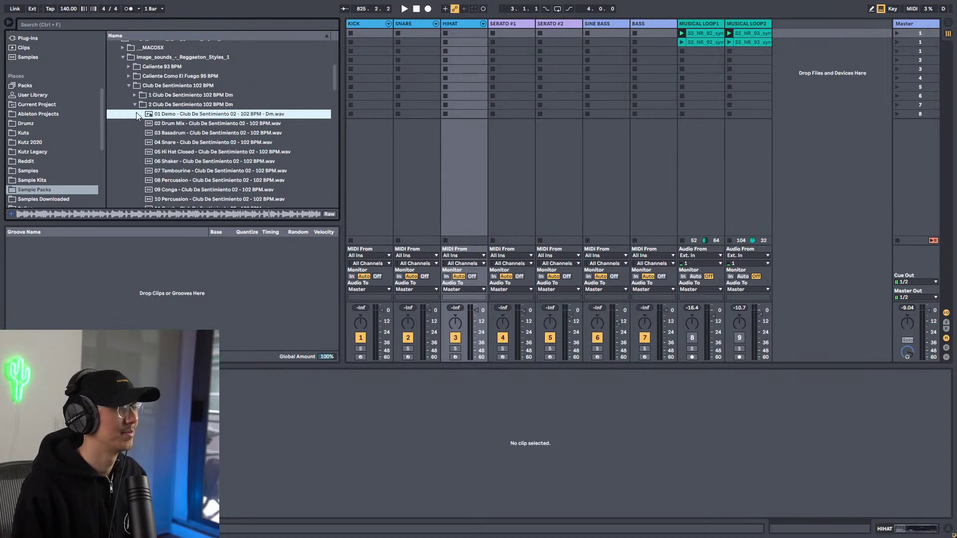
{"action": "left_click", "coordinate": [218, 122]}
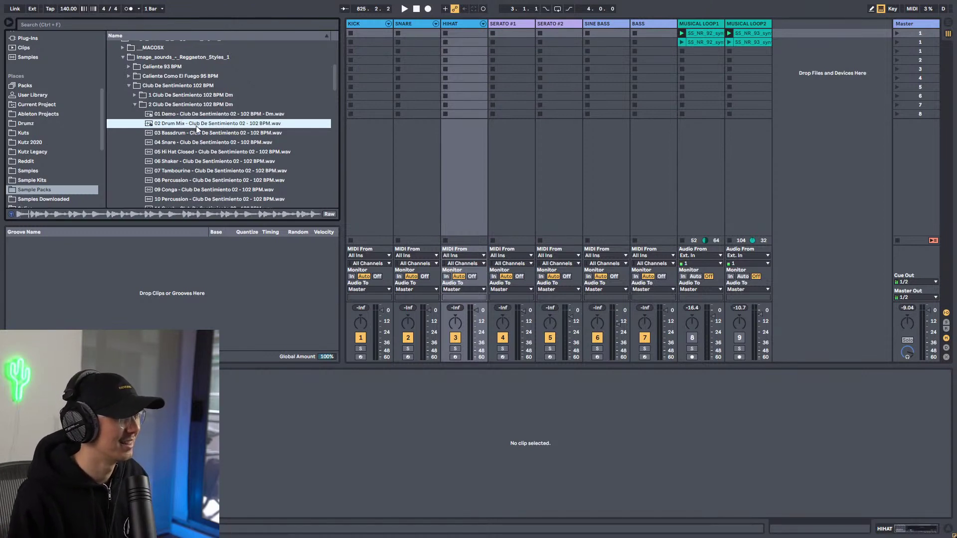
Switch to the "3 Club De Sentimiento 102 BPM Dm" kit and preview its 01 Demo and 02 Drum Mix files.
{"action": "left_click", "coordinate": [136, 104]}
{"action": "left_click", "coordinate": [134, 114]}
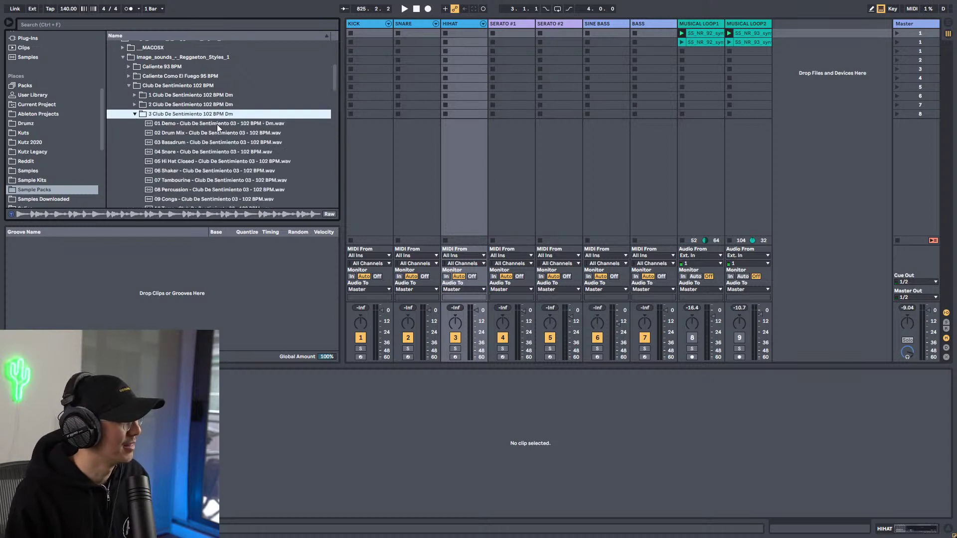
{"action": "left_click", "coordinate": [217, 125]}
{"action": "left_click", "coordinate": [222, 131]}
{"action": "left_click", "coordinate": [225, 124]}
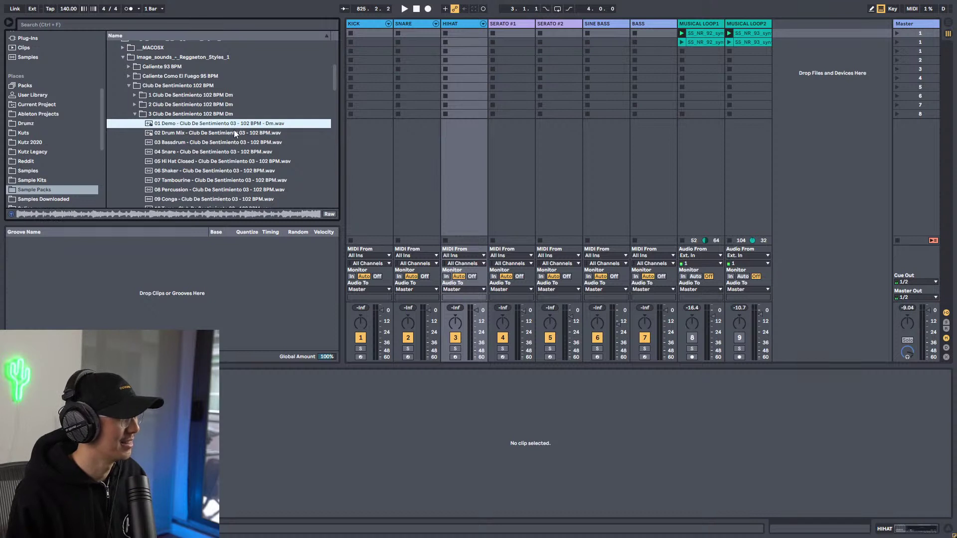
{"action": "left_click", "coordinate": [233, 133]}
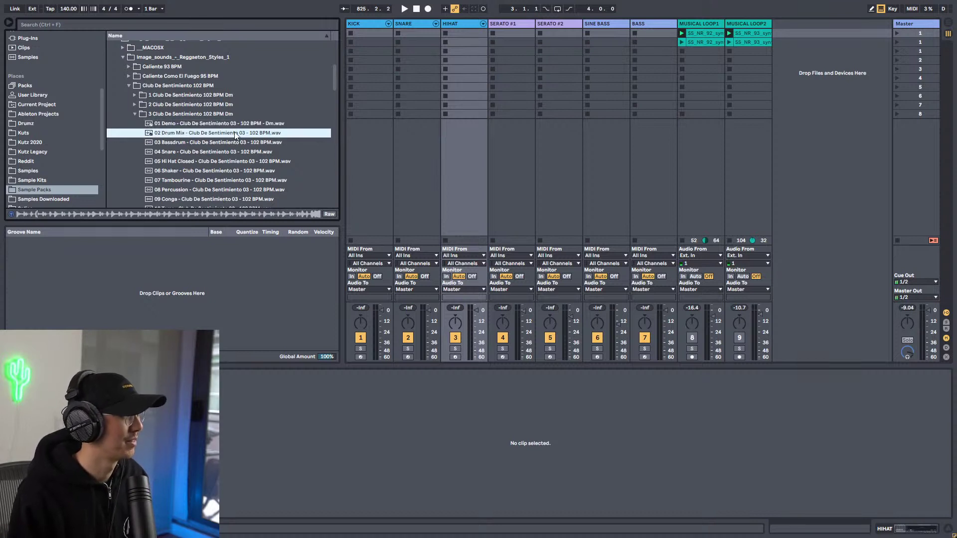
Collapse the third Club De Sentimiento kit and preview the 01 Demo in "4 Club De Sentimiento 102 BPM Dm", collapsing that kit too.
{"action": "left_click", "coordinate": [135, 114]}
{"action": "key", "text": "Down"}
{"action": "key", "text": "Right"}
{"action": "key", "text": "Down"}
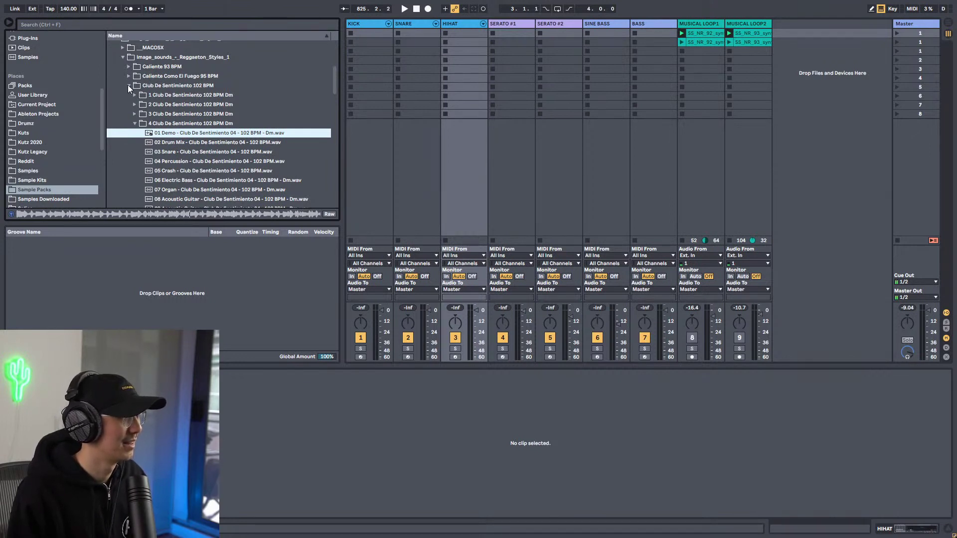
{"action": "left_click", "coordinate": [135, 123]}
Expand Noche De Fiesta 100 BPM and its "1 Noche De Fiesta 100 BPM F#m" subfolder, and alternate previews of its 01 Demo and 02 Drum Mix.
{"action": "scroll", "coordinate": [132, 139], "scroll_direction": "down", "scroll_amount": 4}
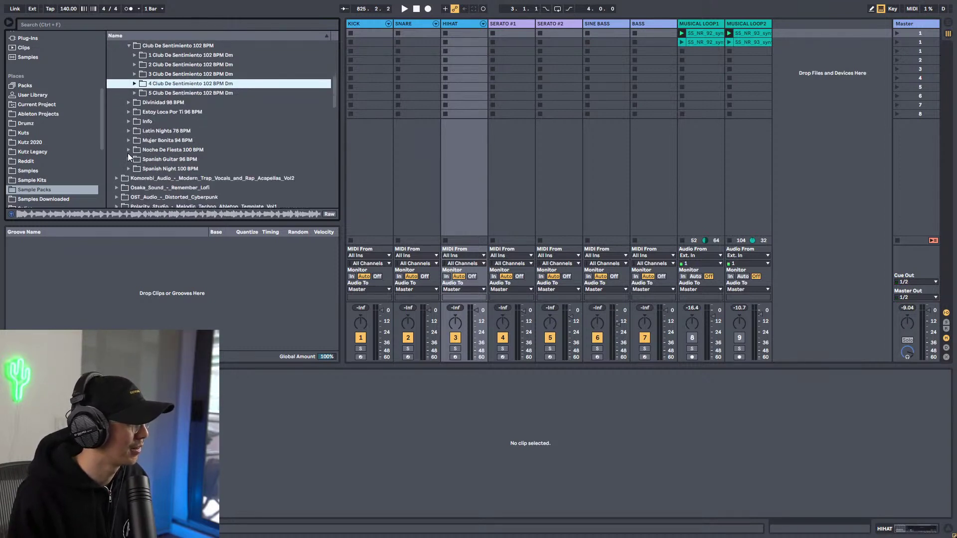
{"action": "left_click", "coordinate": [130, 150]}
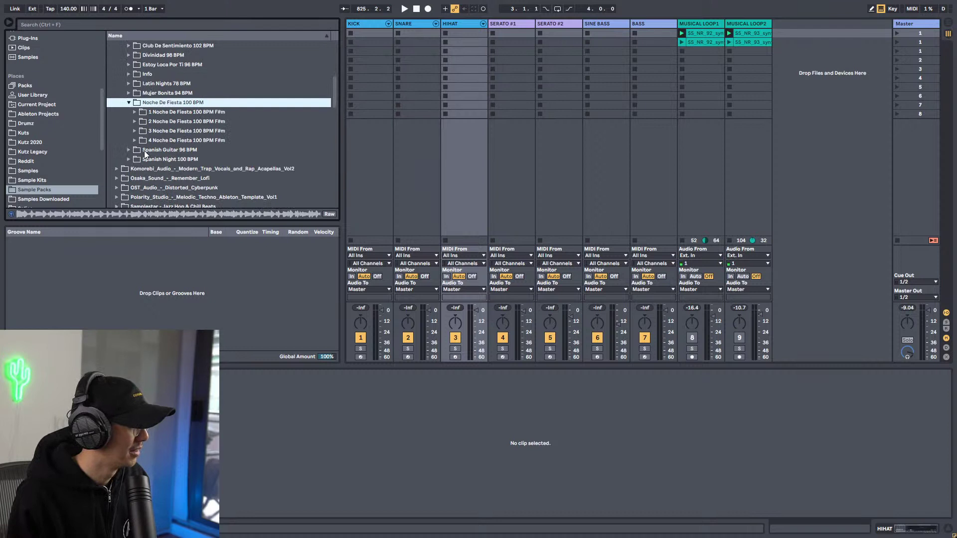
{"action": "left_click", "coordinate": [134, 111]}
{"action": "left_click", "coordinate": [192, 123]}
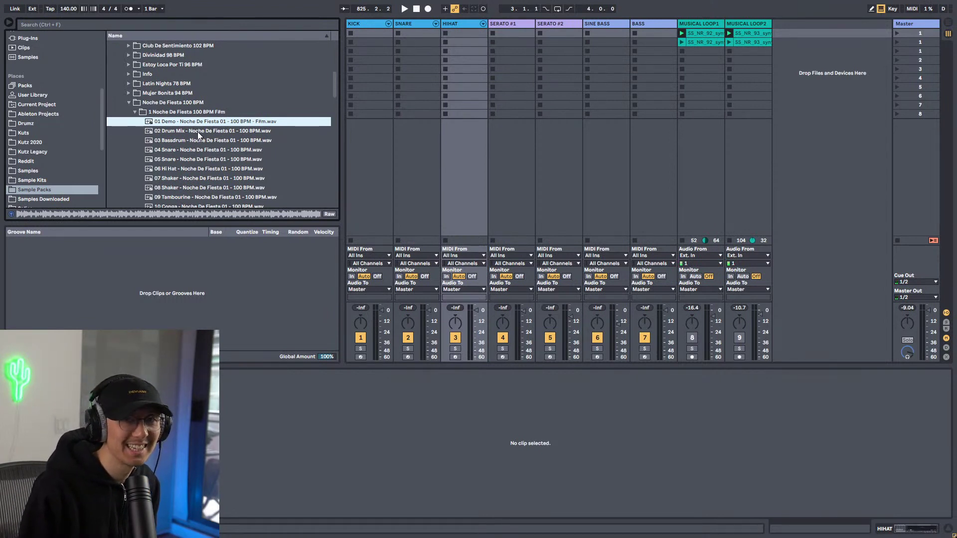
{"action": "left_click", "coordinate": [200, 130]}
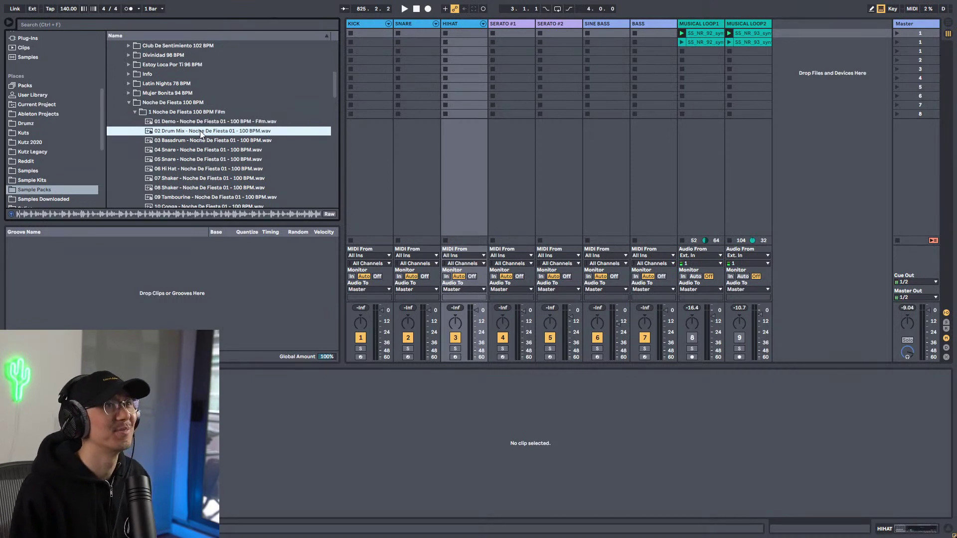
{"action": "left_click", "coordinate": [201, 121]}
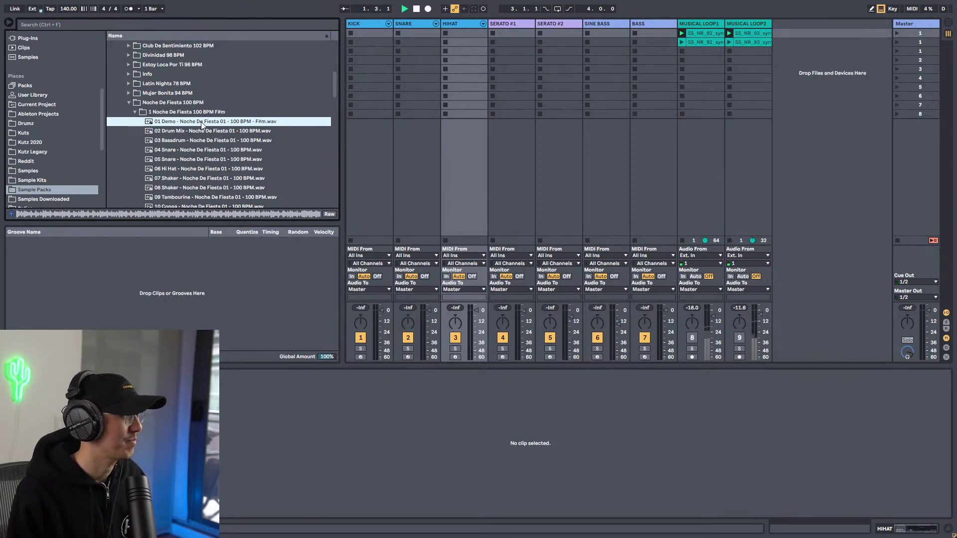
{"action": "left_click", "coordinate": [202, 130]}
{"action": "left_click", "coordinate": [202, 125]}
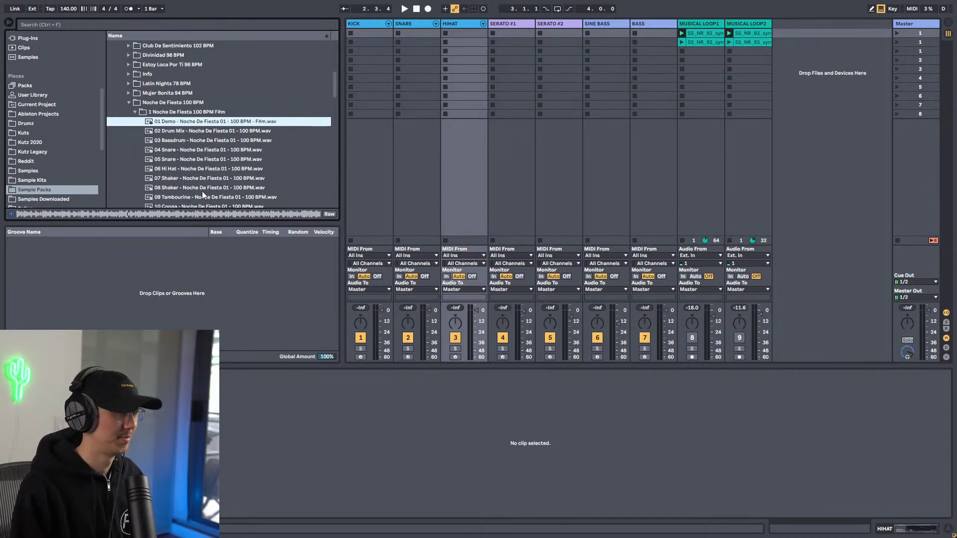
Collapse the first Noche De Fiesta kit, expand "2 Noche De Fiesta 100 BPM F#m" and preview its 01 Demo and 14 Acoustic Piano files.
{"action": "scroll", "coordinate": [194, 170], "scroll_direction": "down", "scroll_amount": 3}
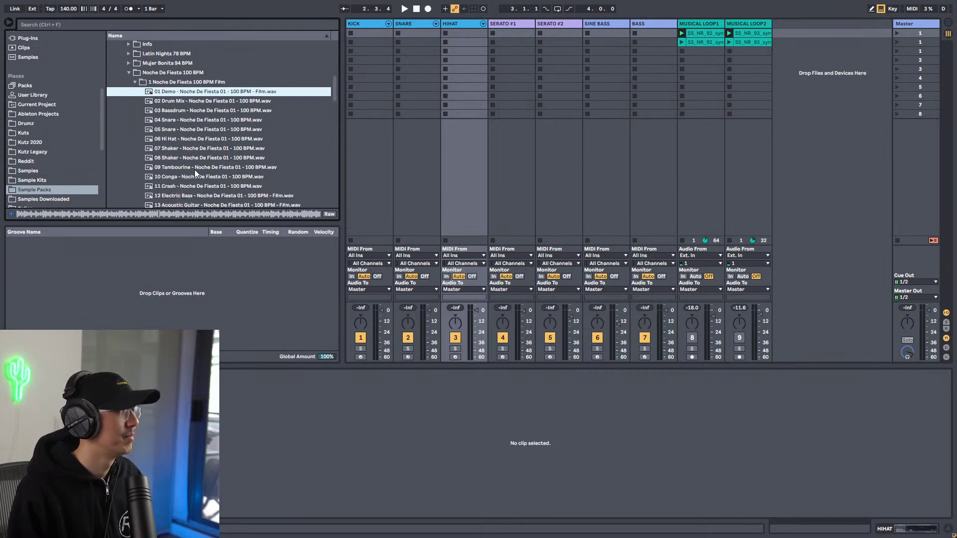
{"action": "left_click", "coordinate": [134, 82]}
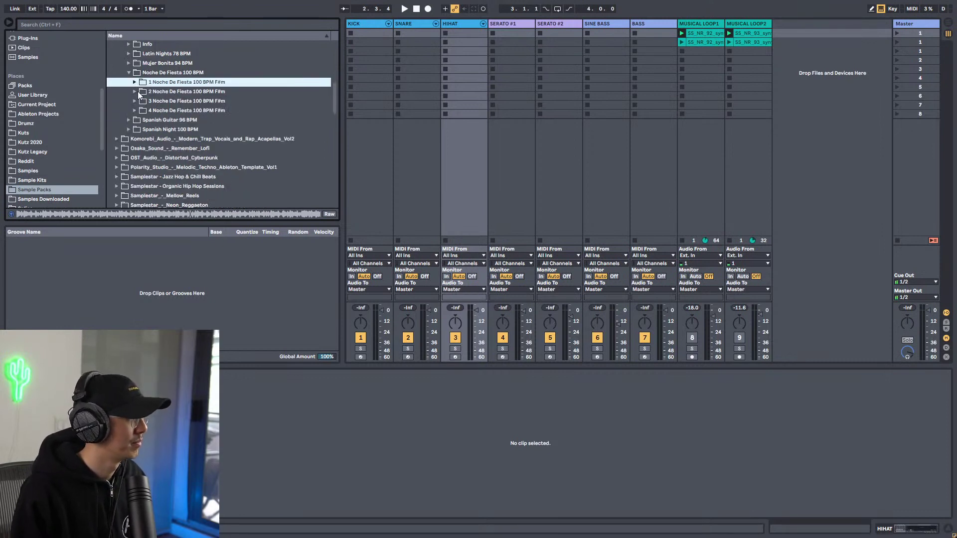
{"action": "left_click", "coordinate": [139, 92]}
{"action": "key", "text": "Down"}
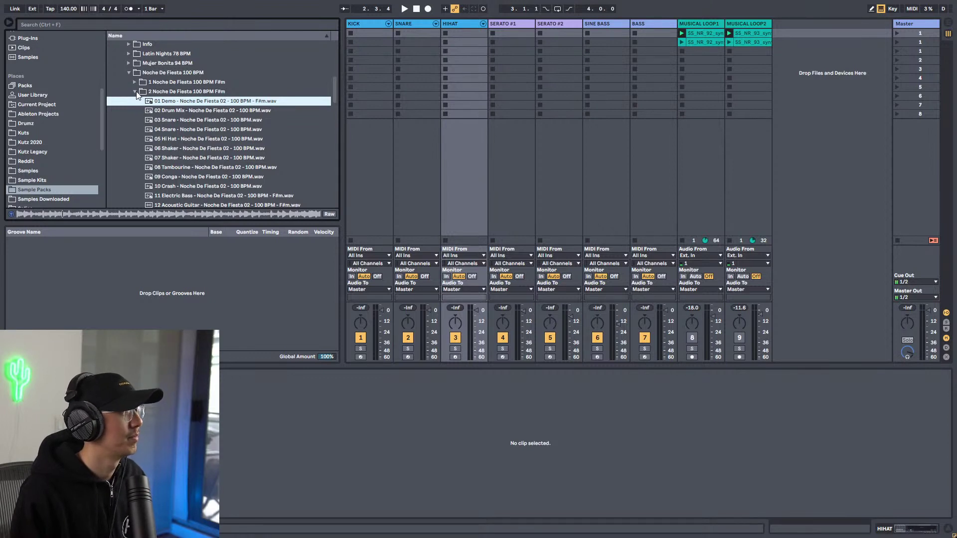
{"action": "scroll", "coordinate": [252, 157], "scroll_direction": "down", "scroll_amount": 5}
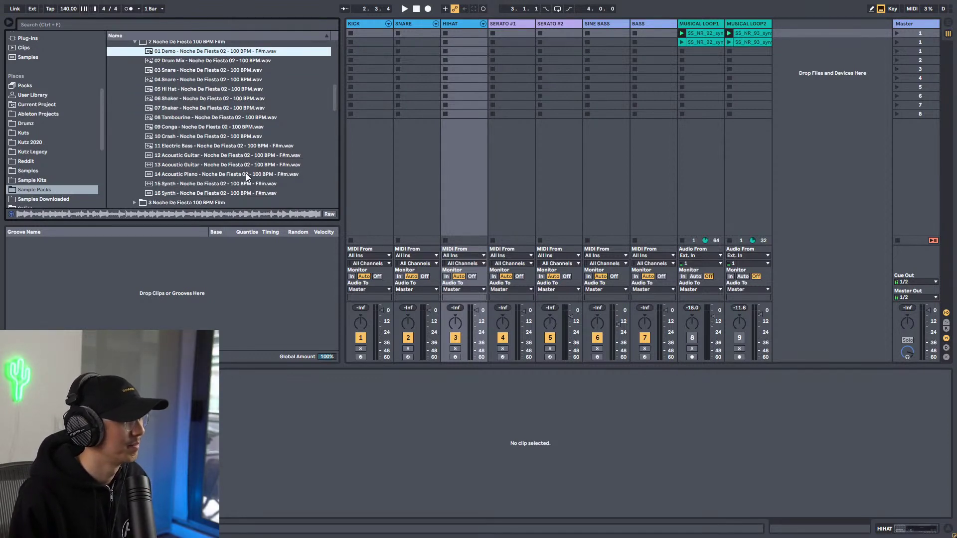
{"action": "left_click", "coordinate": [232, 174]}
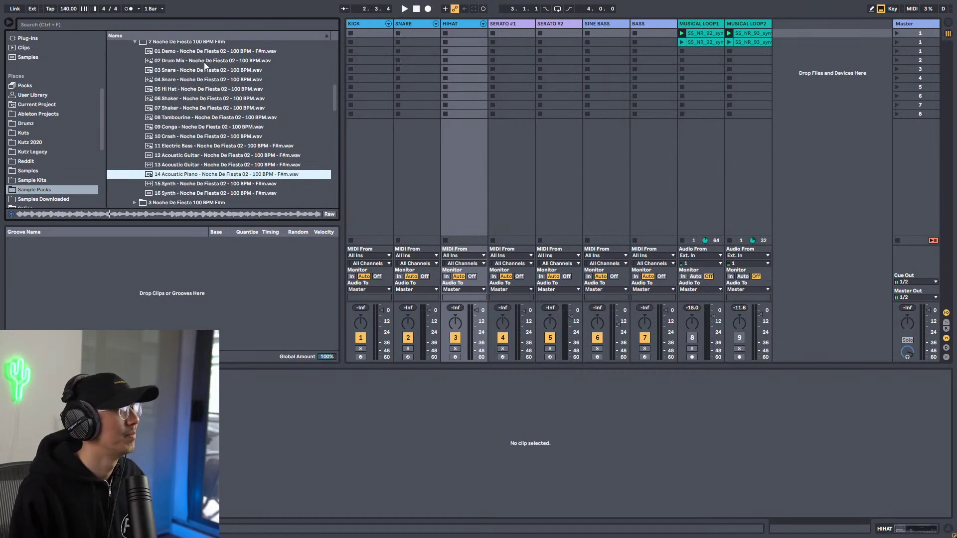
Preview 16 Synth in the second Noche De Fiesta kit, collapse that kit and expand "1 Noche De Fiesta 100 BPM F#m".
{"action": "scroll", "coordinate": [209, 164], "scroll_direction": "up", "scroll_amount": 3}
{"action": "scroll", "coordinate": [190, 154], "scroll_direction": "down", "scroll_amount": 5}
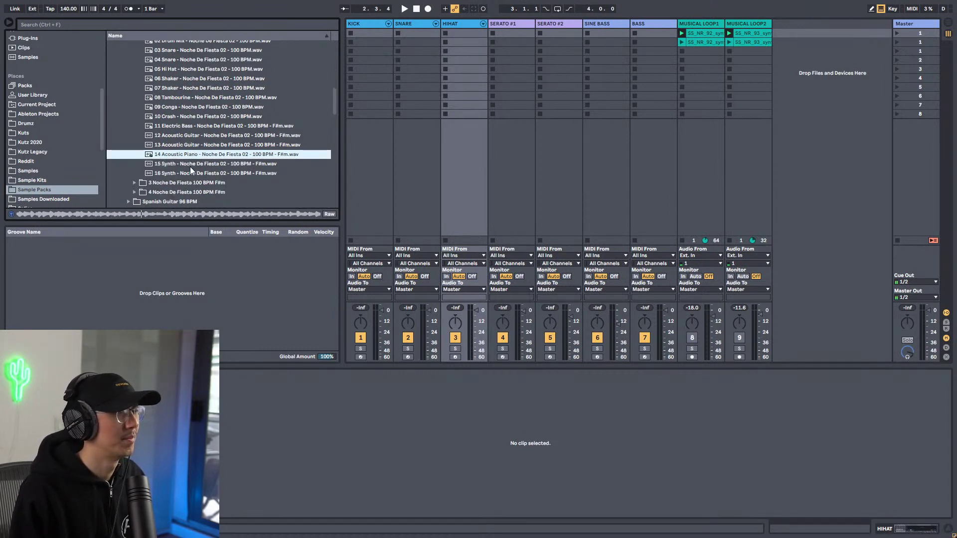
{"action": "left_click", "coordinate": [199, 175]}
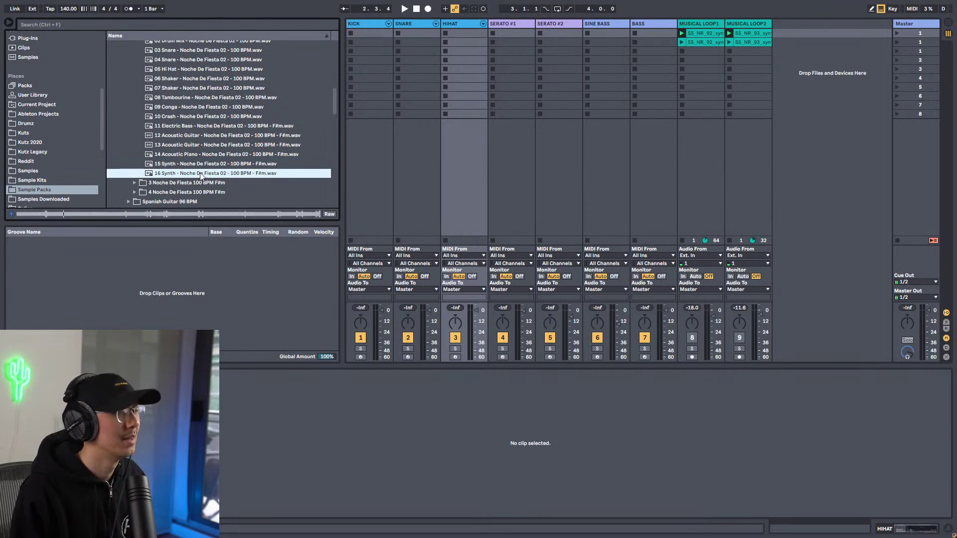
{"action": "scroll", "coordinate": [186, 86], "scroll_direction": "up", "scroll_amount": 3}
{"action": "left_click", "coordinate": [136, 91]}
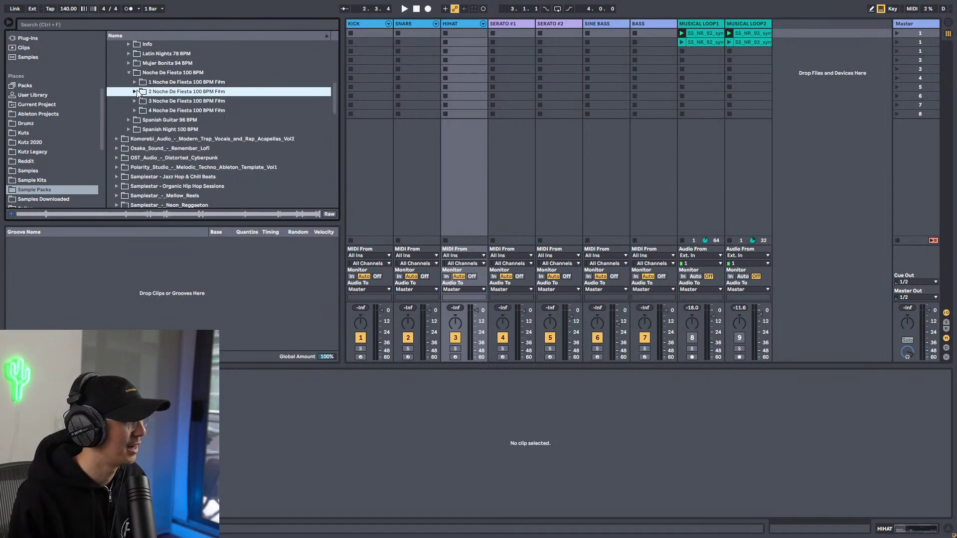
{"action": "left_click", "coordinate": [134, 82]}
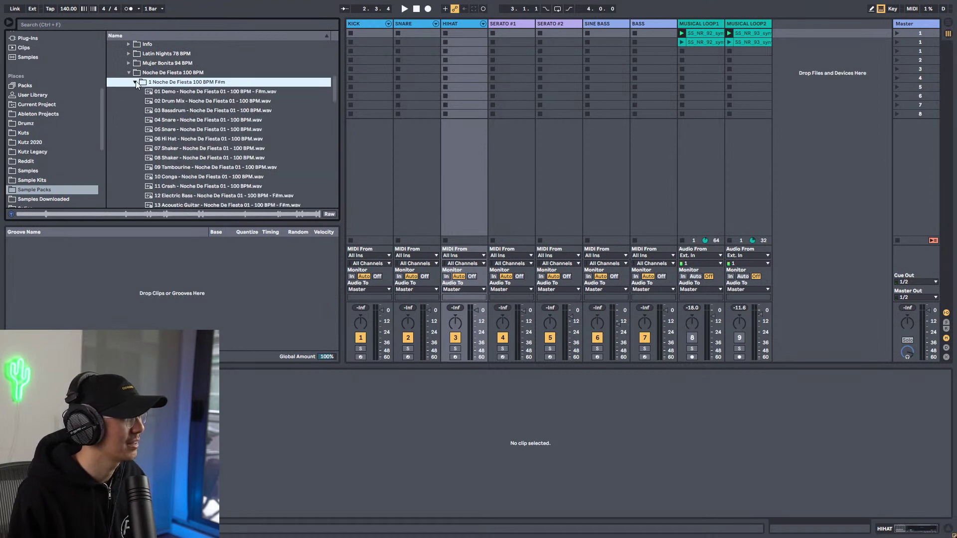
{"action": "scroll", "coordinate": [259, 107], "scroll_direction": "down", "scroll_amount": 3}
{"action": "scroll", "coordinate": [259, 106], "scroll_direction": "up", "scroll_amount": 3}
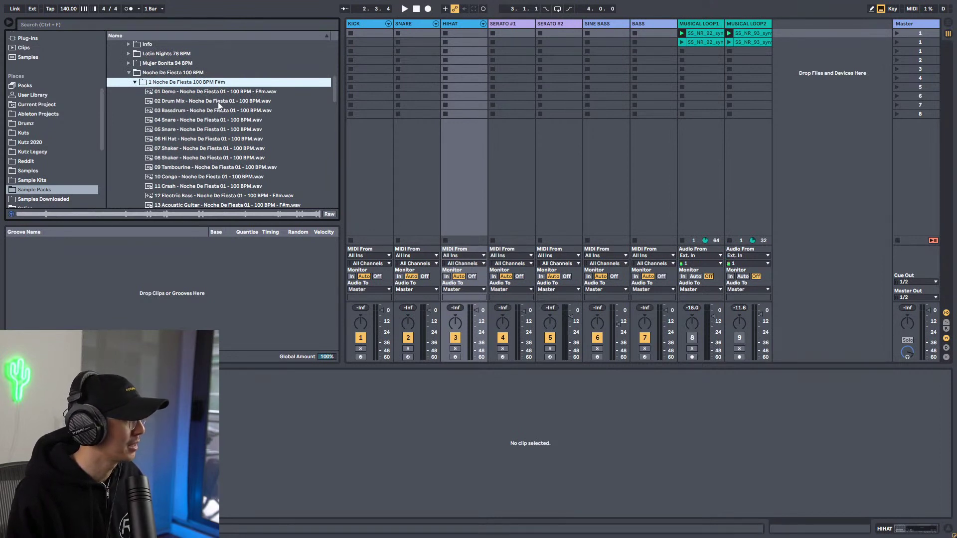
Set the project tempo to 100 BPM.
{"action": "left_click_drag", "start_coordinate": [69, 9], "coordinate": [68, 21]}
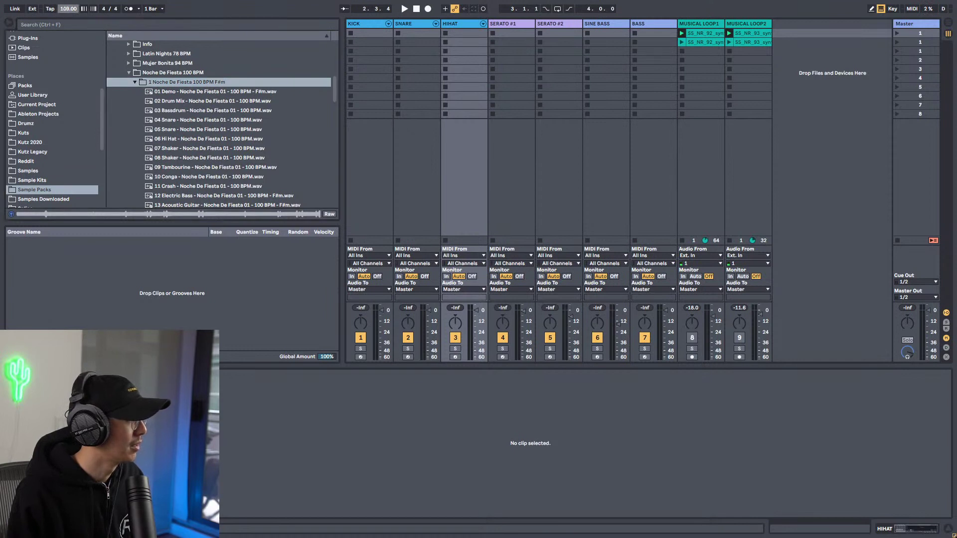
{"action": "left_click_drag", "start_coordinate": [68, 9], "coordinate": [66, 10]}
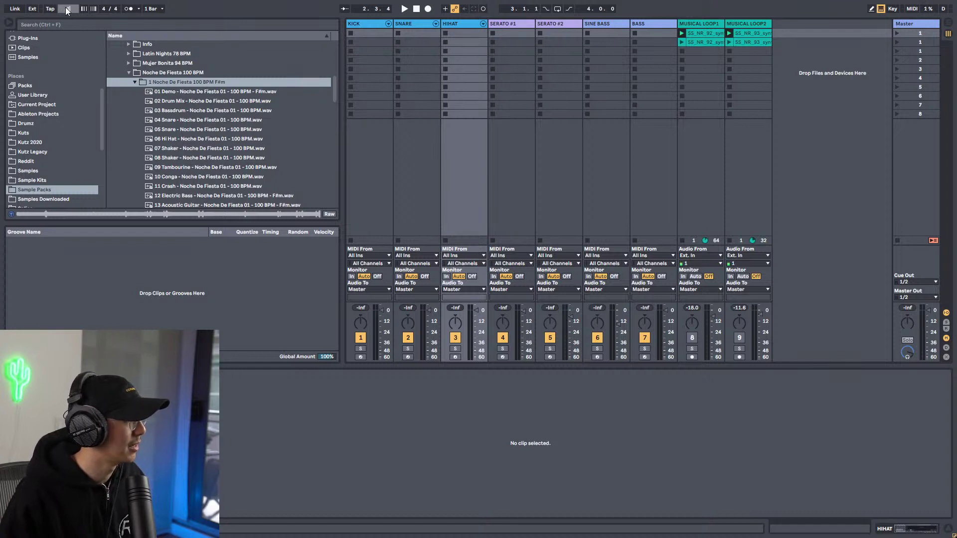
{"action": "left_click", "coordinate": [265, 82]}
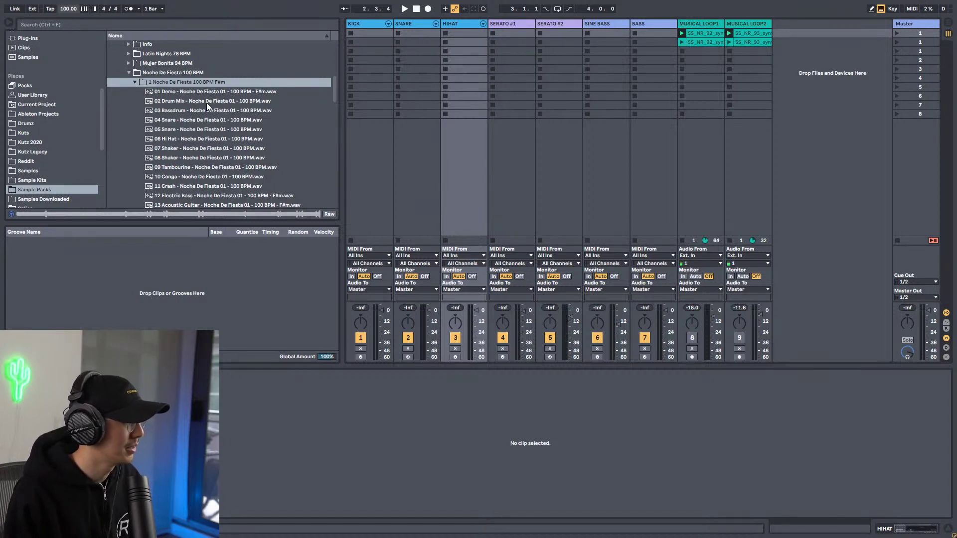
Preview the percussion loops of the first Noche De Fiesta kit one after another, from 04 Snare to 10 Conga.
{"action": "left_click", "coordinate": [206, 120]}
{"action": "key", "text": "Down"}
{"action": "key", "text": "Down"}
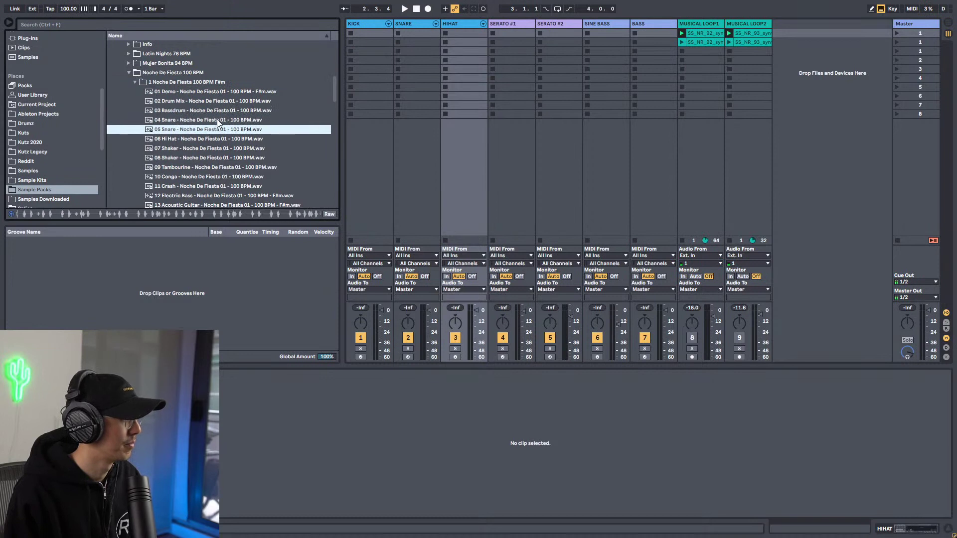
{"action": "key", "text": "Down"}
{"action": "key", "text": "Down"}
{"action": "key", "text": "Down"}
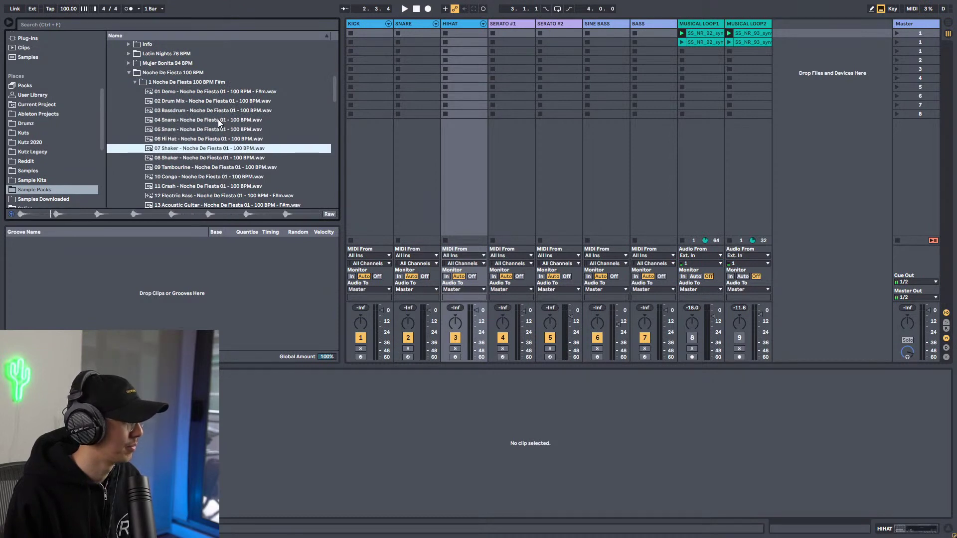
{"action": "key", "text": "Down"}
{"action": "key", "text": "Down"}
{"action": "key", "text": "Up"}
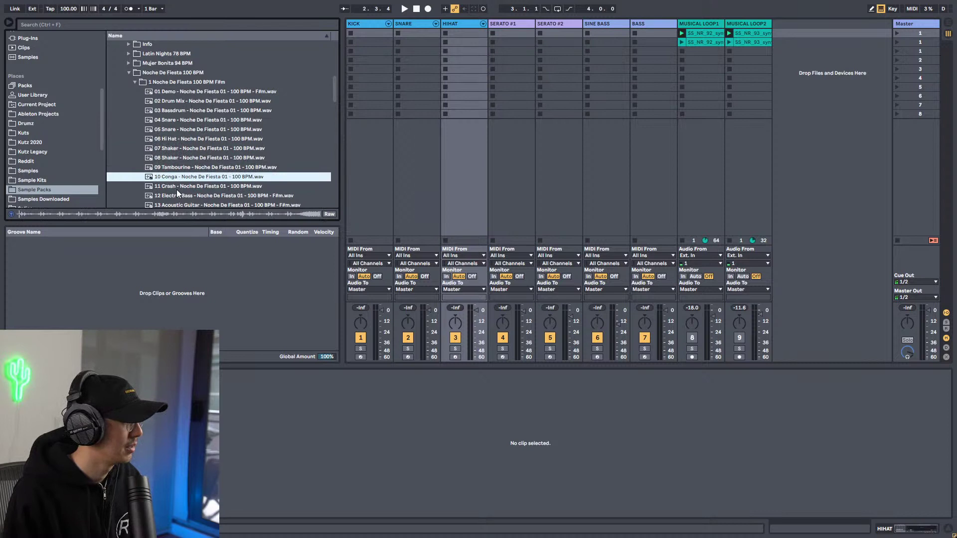
Add the loops 04 Snare through 10 Conga as clips in the first scene, each on its own new audio track.
{"action": "left_click", "coordinate": [177, 121], "text": "shift"}
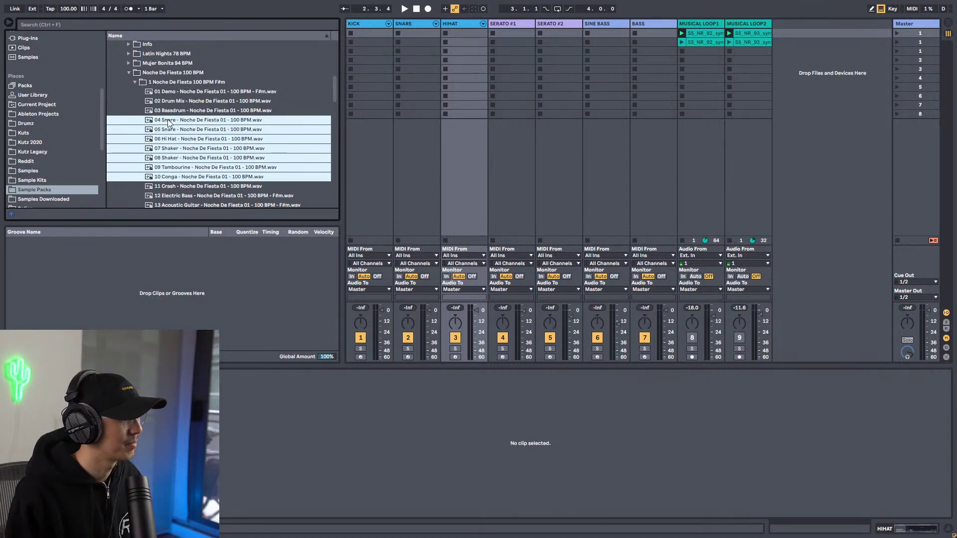
{"action": "left_click_drag", "start_coordinate": [165, 119], "coordinate": [817, 32]}
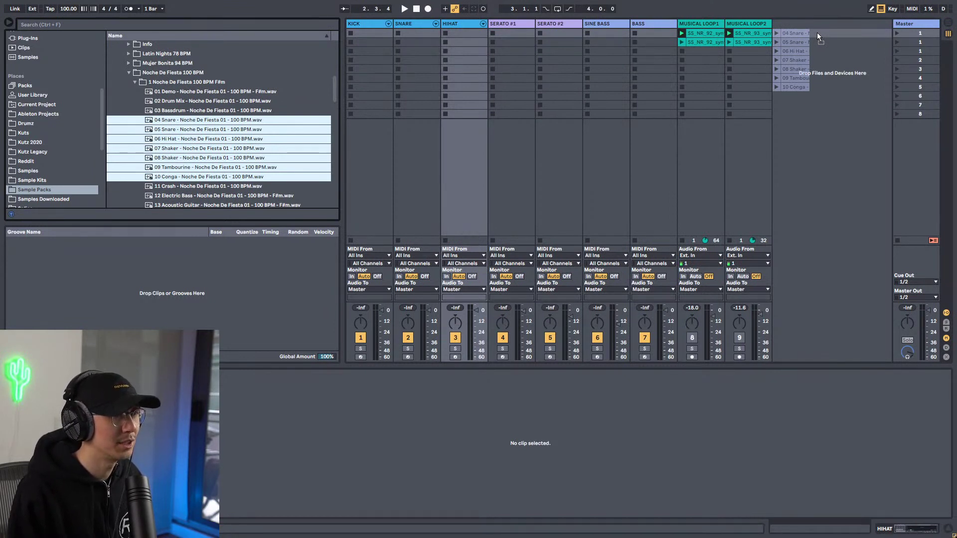
{"action": "left_click_drag", "start_coordinate": [817, 32], "coordinate": [817, 34]}
{"action": "key", "text": "ctrl"}
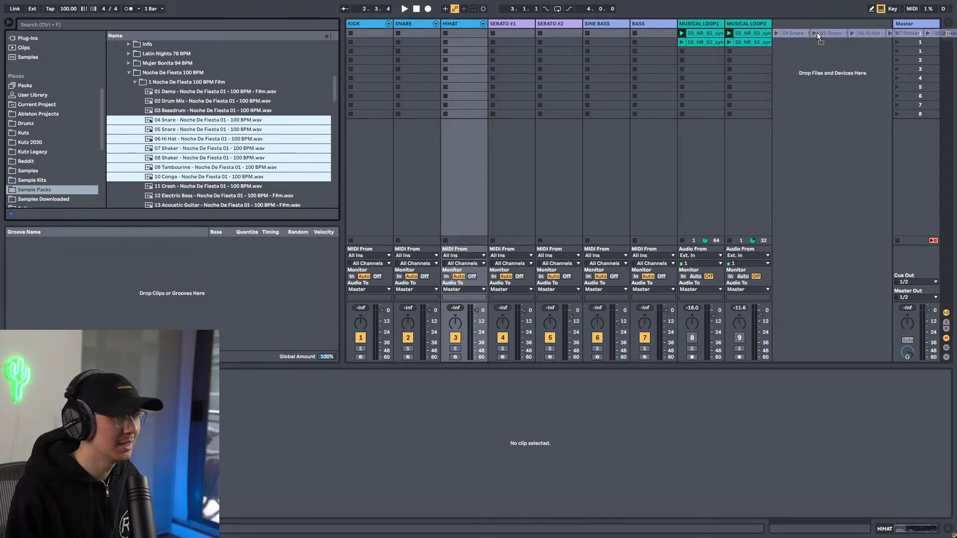
{"action": "left_click_drag", "start_coordinate": [817, 32], "coordinate": [818, 32]}
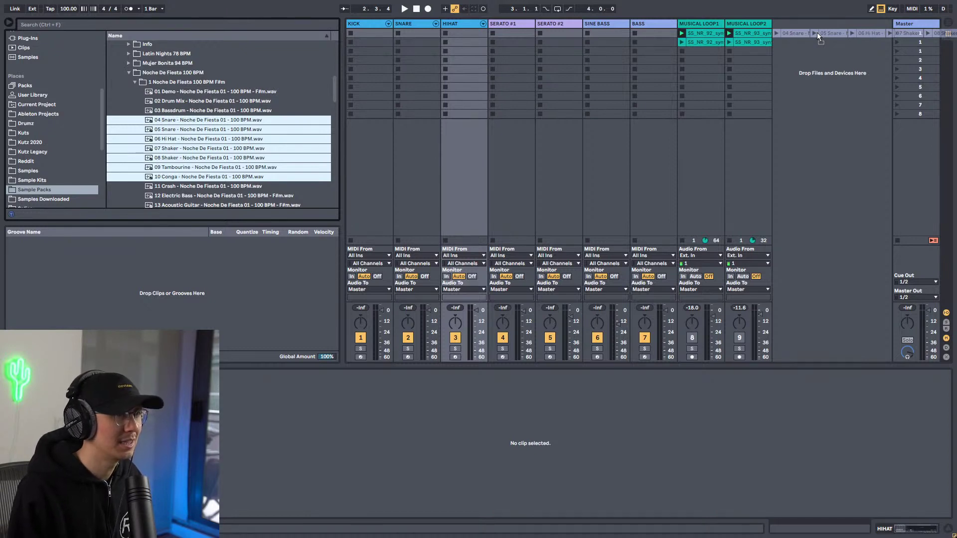
{"action": "left_click_drag", "start_coordinate": [817, 32], "coordinate": [811, 25]}
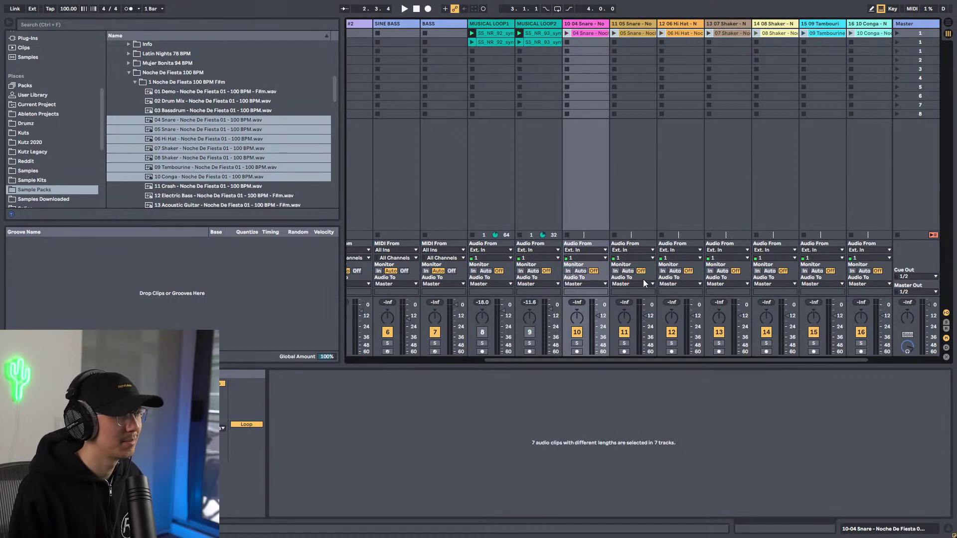
Launch the first scene to hear the imported percussion loops together, and stop playback.
{"action": "scroll", "coordinate": [588, 360], "scroll_direction": "right", "scroll_amount": 3}
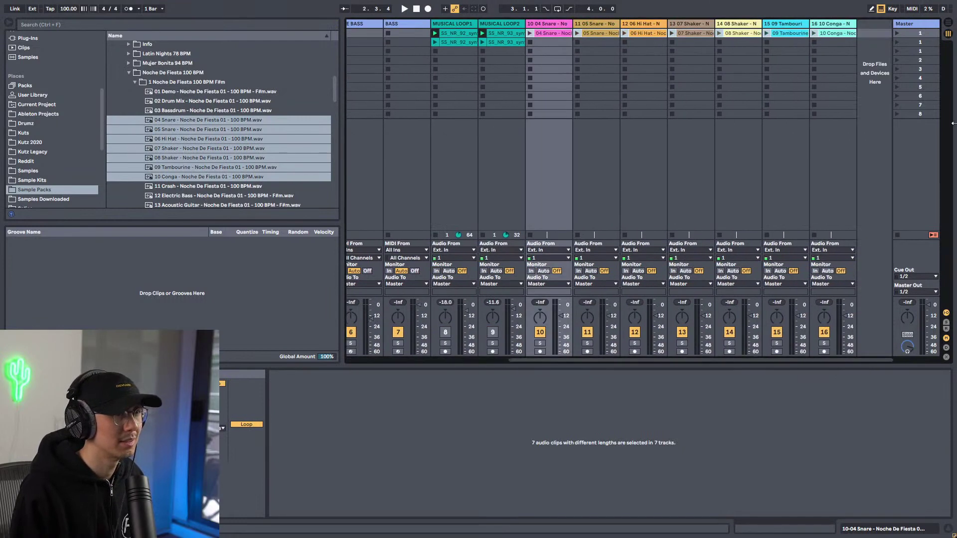
{"action": "left_click", "coordinate": [899, 32]}
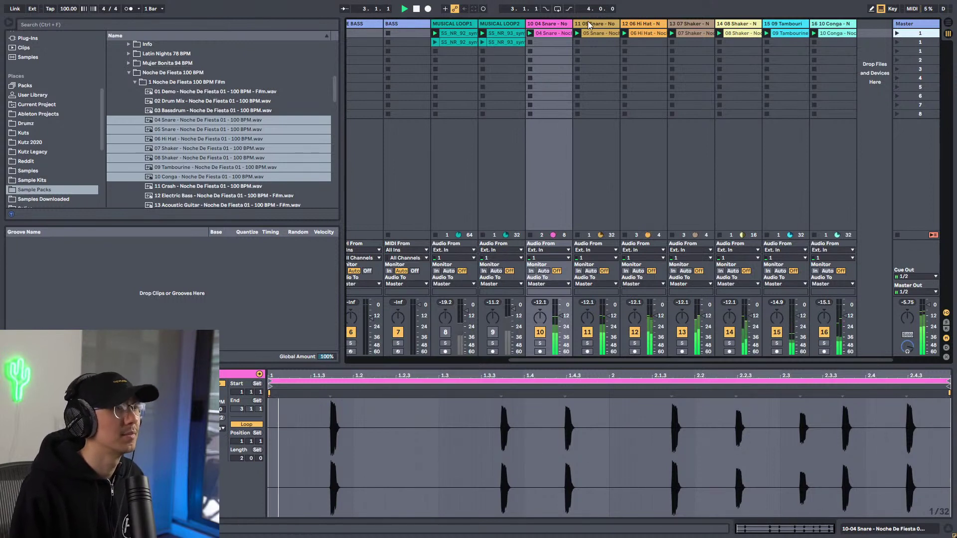
{"action": "key", "text": "space"}
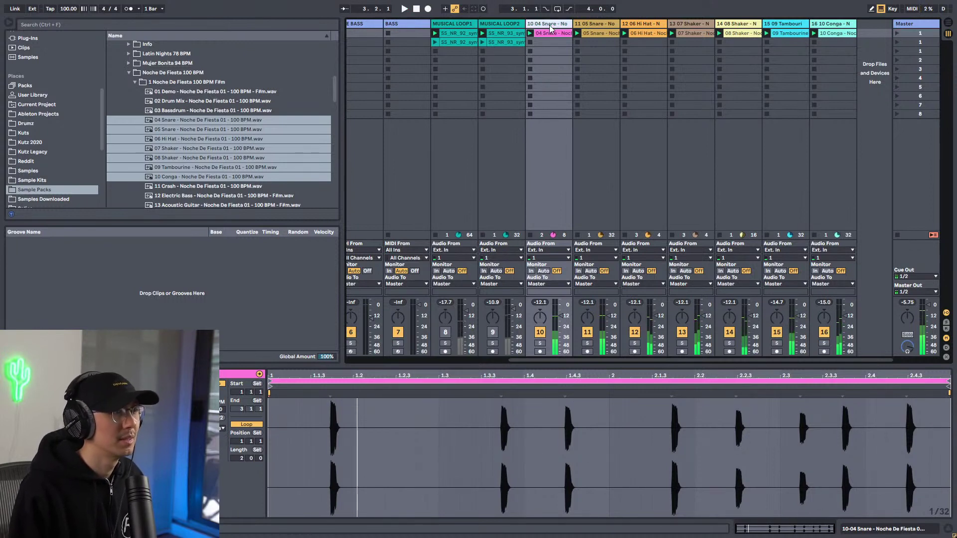
Give the seven new percussion tracks the same light purple colour, apply it to their clips and play the loops.
{"action": "left_click", "coordinate": [838, 25], "text": "shift"}
{"action": "right_click", "coordinate": [837, 25]}
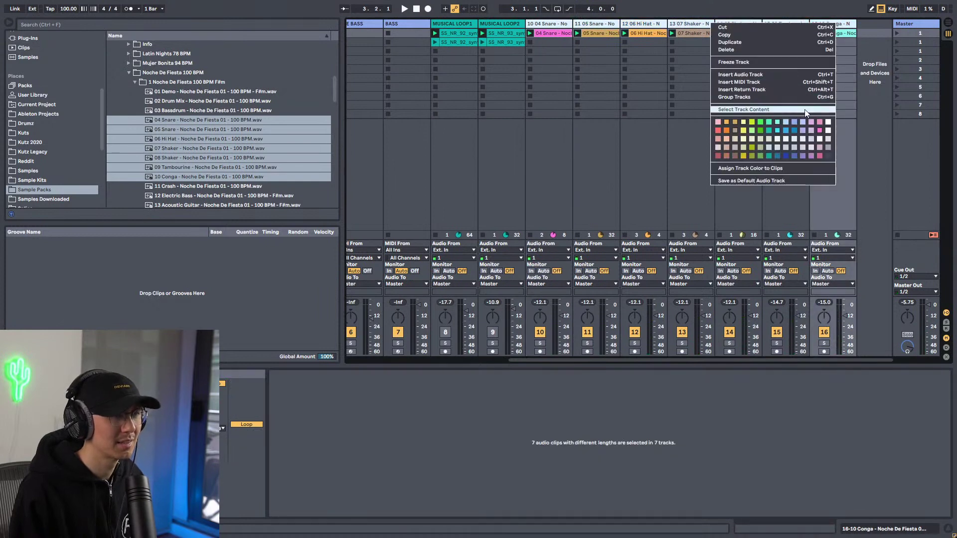
{"action": "left_click", "coordinate": [803, 122]}
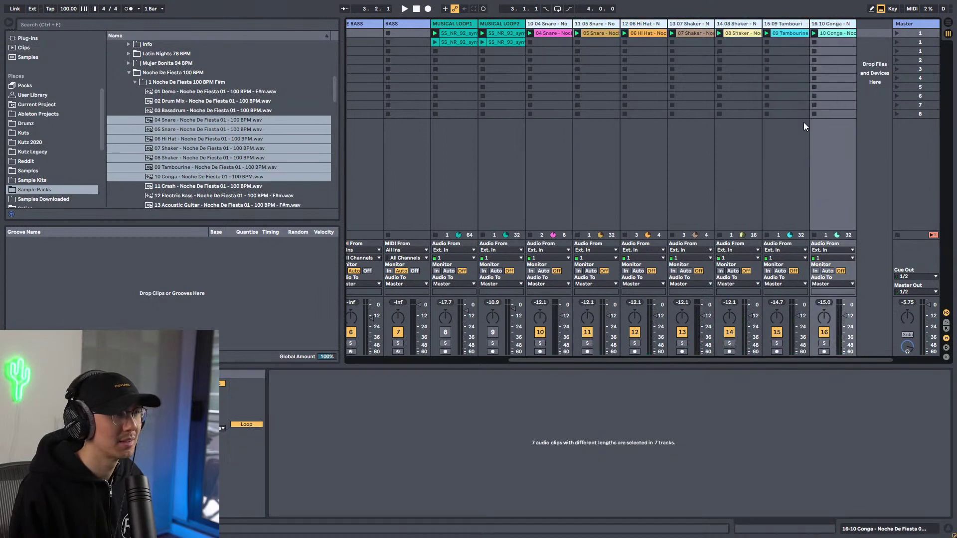
{"action": "right_click", "coordinate": [551, 20]}
{"action": "left_click", "coordinate": [576, 167]}
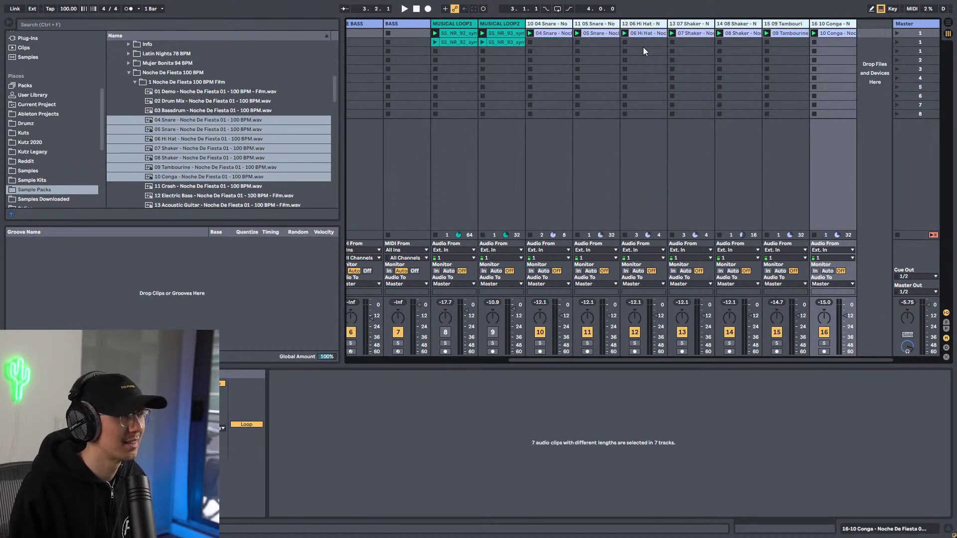
{"action": "key", "text": "space"}
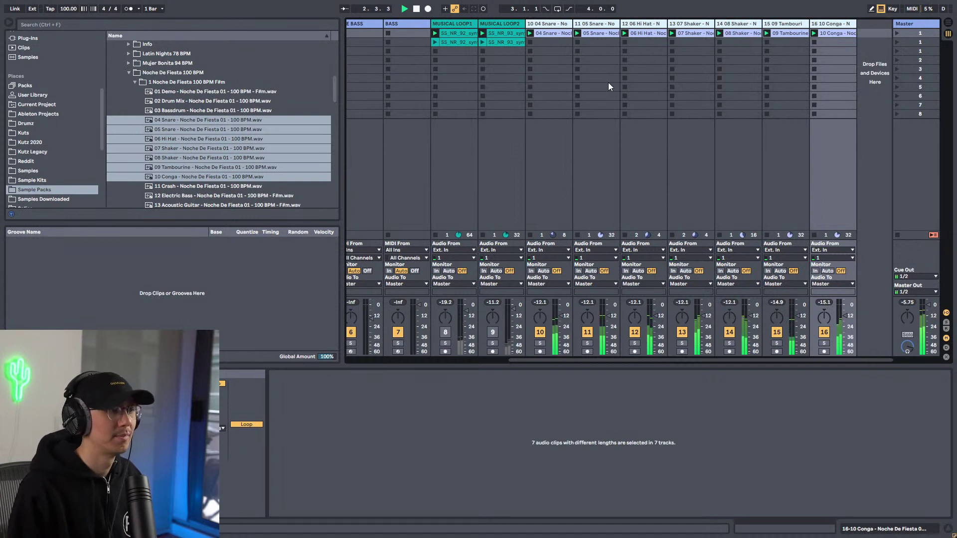
Create a one-bar MIDI clip in the KICK track's first slot with a kick note on each of the four beats.
{"action": "left_click_drag", "start_coordinate": [528, 359], "coordinate": [338, 265]}
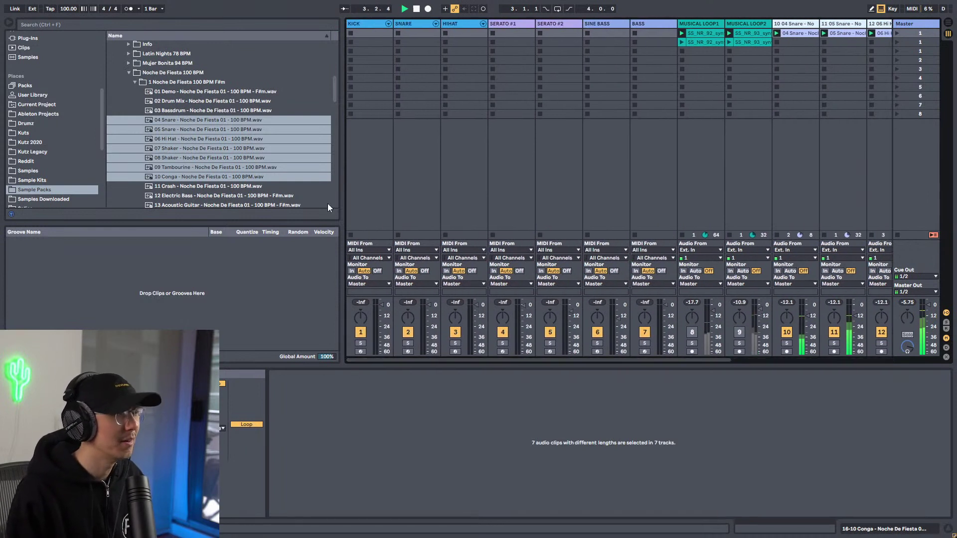
{"action": "double_click", "coordinate": [365, 33]}
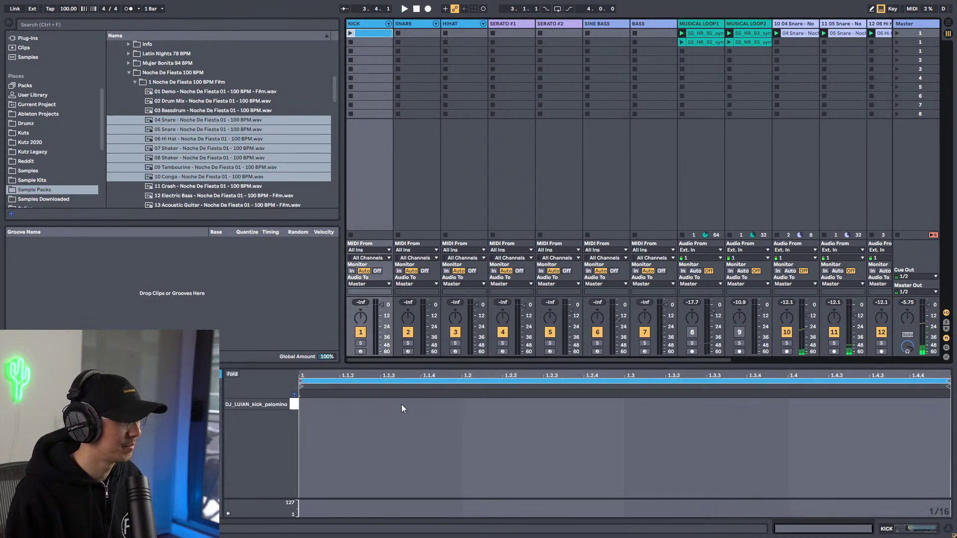
{"action": "left_click", "coordinate": [321, 406]}
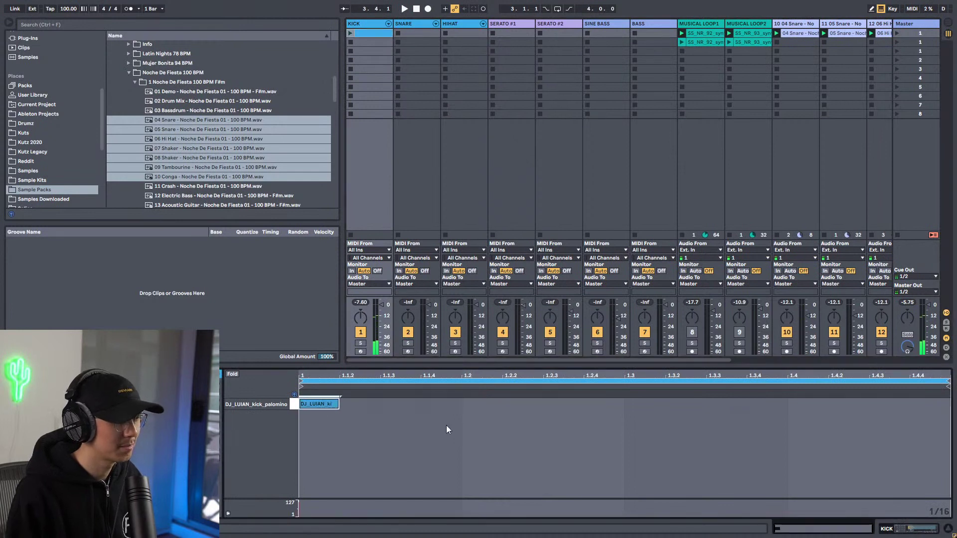
{"action": "key", "text": "ctrl+d"}
{"action": "key", "text": "ctrl+d"}
{"action": "key", "text": "ctrl+d"}
{"action": "left_click", "coordinate": [759, 434]}
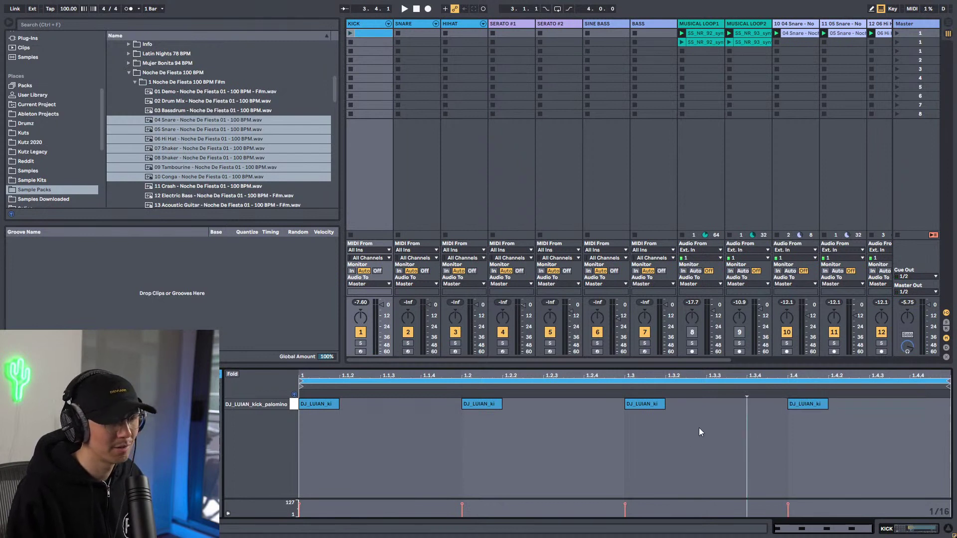
Play the kick clip with the loops, duplicate it into the second slot and launch the copy.
{"action": "left_click", "coordinate": [350, 33]}
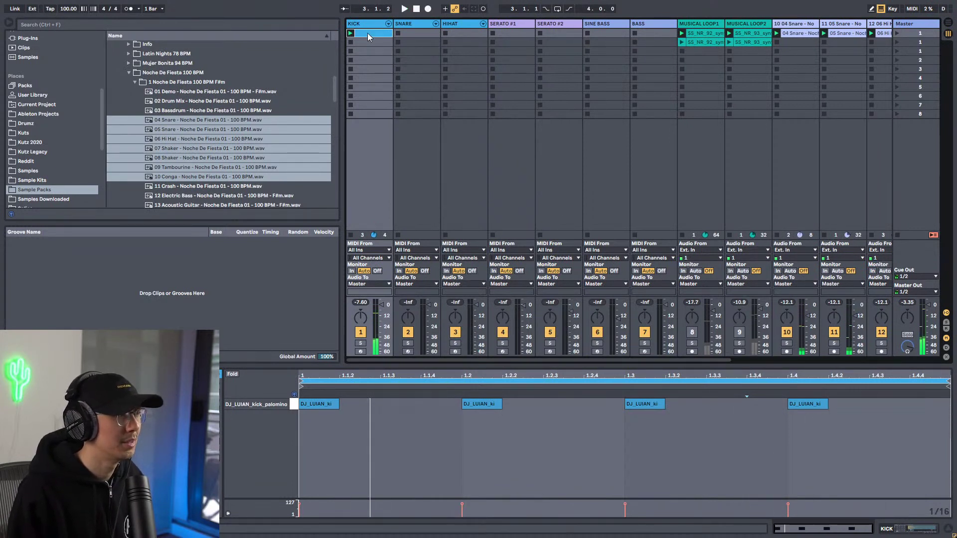
{"action": "key", "text": "ctrl+d"}
{"action": "left_click", "coordinate": [350, 42]}
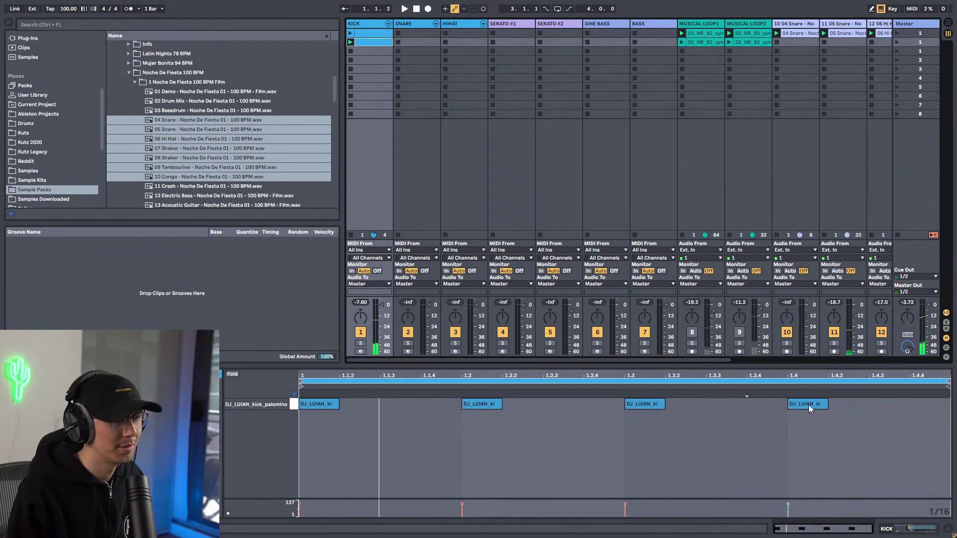
In the duplicated kick clip, move the fourth kick to 1.3.4, add another kick at 1.4.3 and play the pattern.
{"action": "left_click_drag", "start_coordinate": [809, 405], "coordinate": [775, 396]}
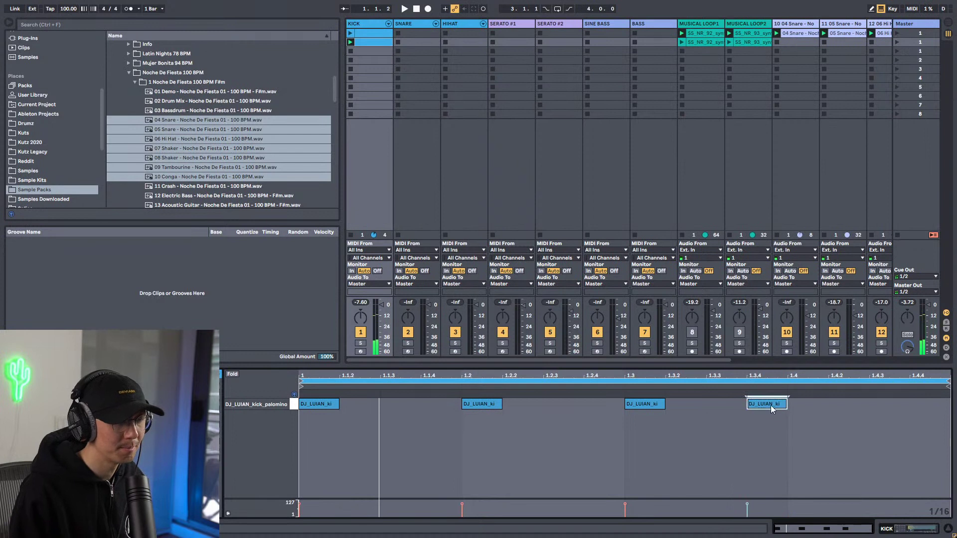
{"action": "double_click", "coordinate": [892, 403]}
{"action": "left_click", "coordinate": [669, 460]}
{"action": "left_click", "coordinate": [662, 407]}
{"action": "left_click", "coordinate": [746, 456]}
{"action": "key", "text": "space"}
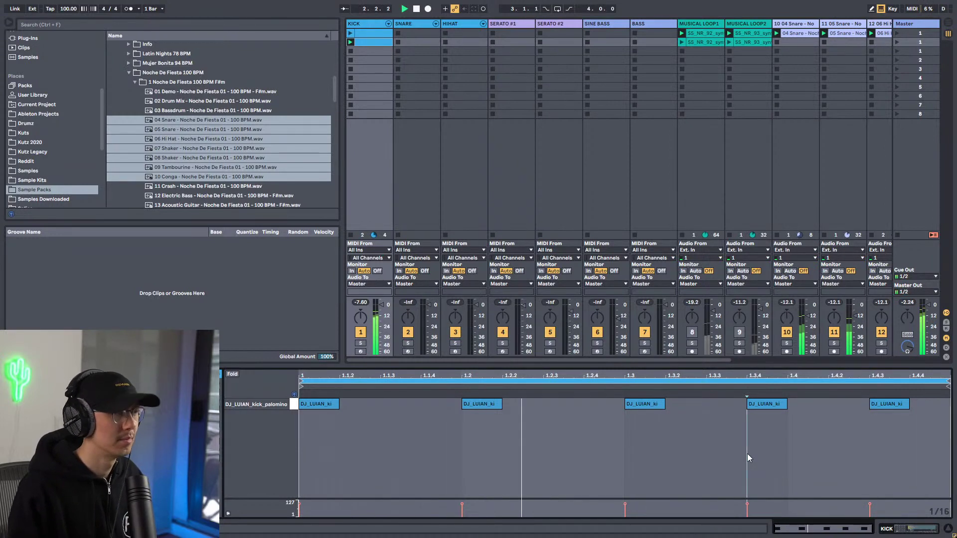
Collapse the Noche De Fiesta folders and expand Caliente 93 BPM down to the files of "2 Caliente 93 BPM Dm".
{"action": "left_click", "coordinate": [132, 82]}
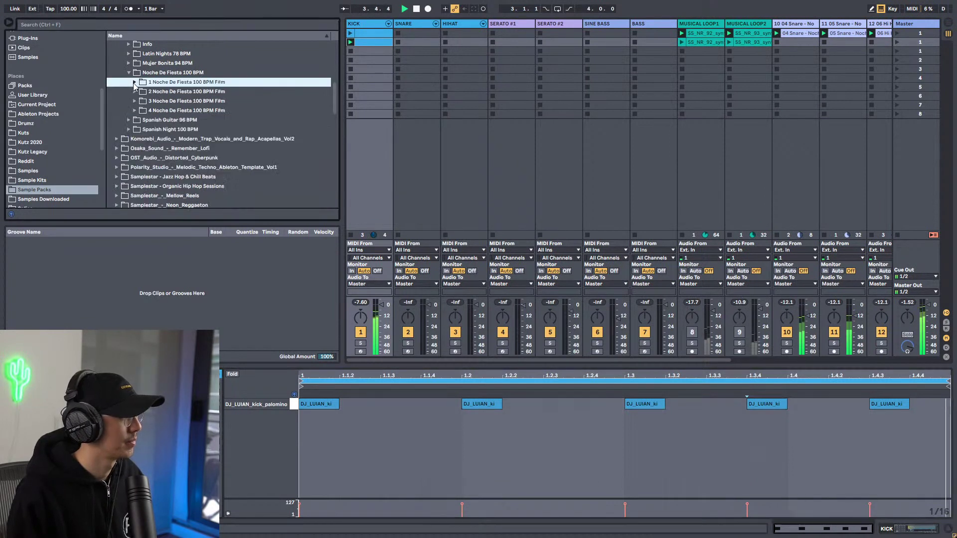
{"action": "scroll", "coordinate": [135, 90], "scroll_direction": "up", "scroll_amount": 2}
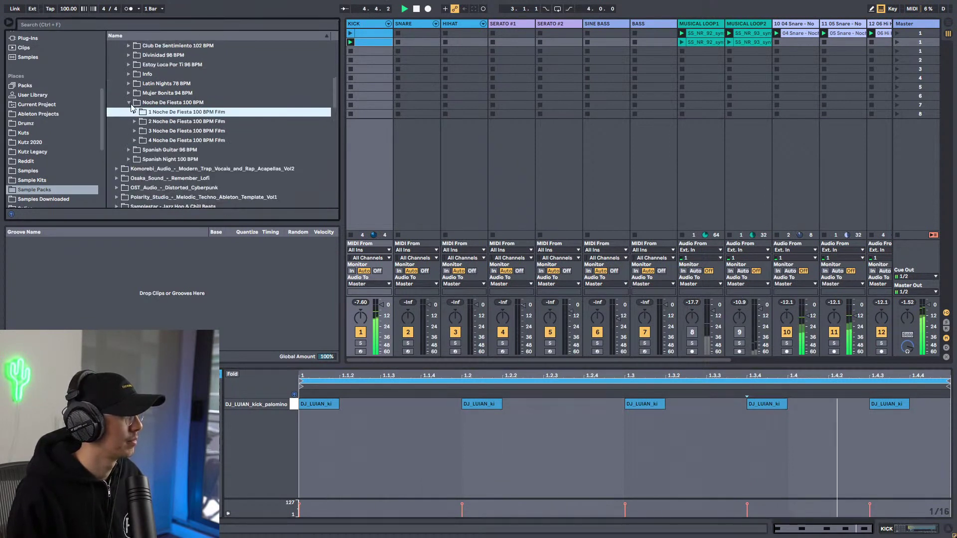
{"action": "left_click", "coordinate": [130, 102]}
{"action": "scroll", "coordinate": [134, 105], "scroll_direction": "up", "scroll_amount": 3}
{"action": "left_click", "coordinate": [128, 76]}
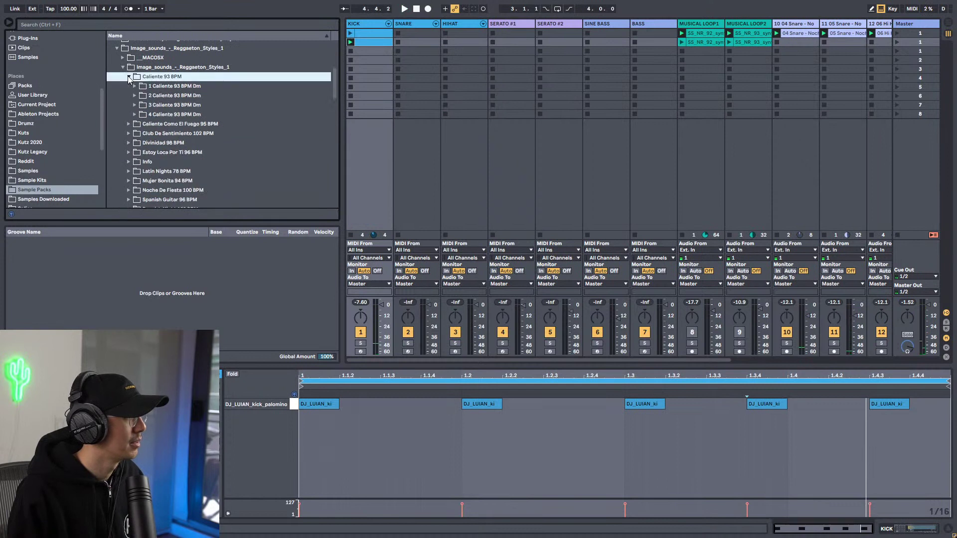
{"action": "left_click", "coordinate": [134, 87]}
{"action": "left_click", "coordinate": [133, 88]}
{"action": "left_click", "coordinate": [133, 96]}
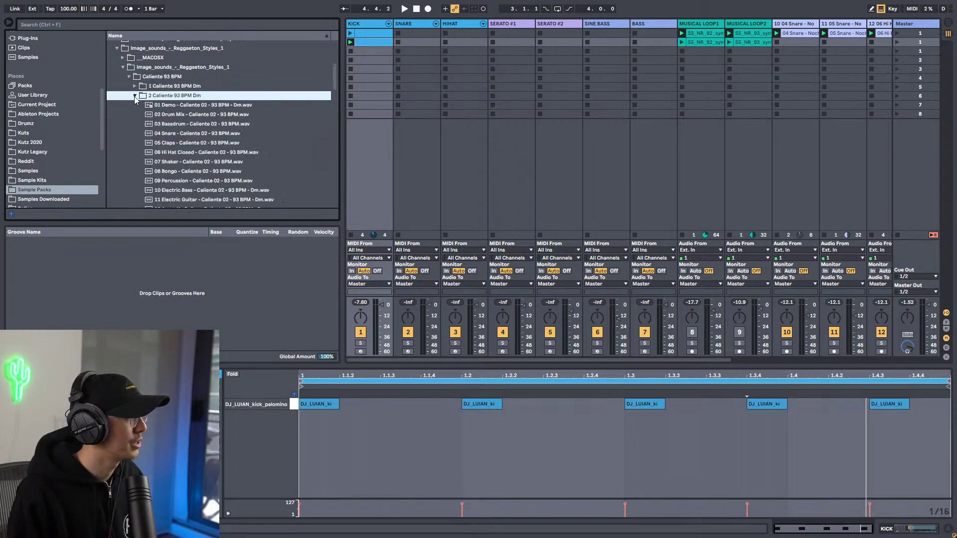
Collapse the Caliente and Image_sounds Reggaeton folders and expand Samplestar Neon_Reggaeton down to the One Shots of "Kit 01 Cae 86 F".
{"action": "left_click", "coordinate": [134, 105]}
{"action": "left_click", "coordinate": [135, 105]}
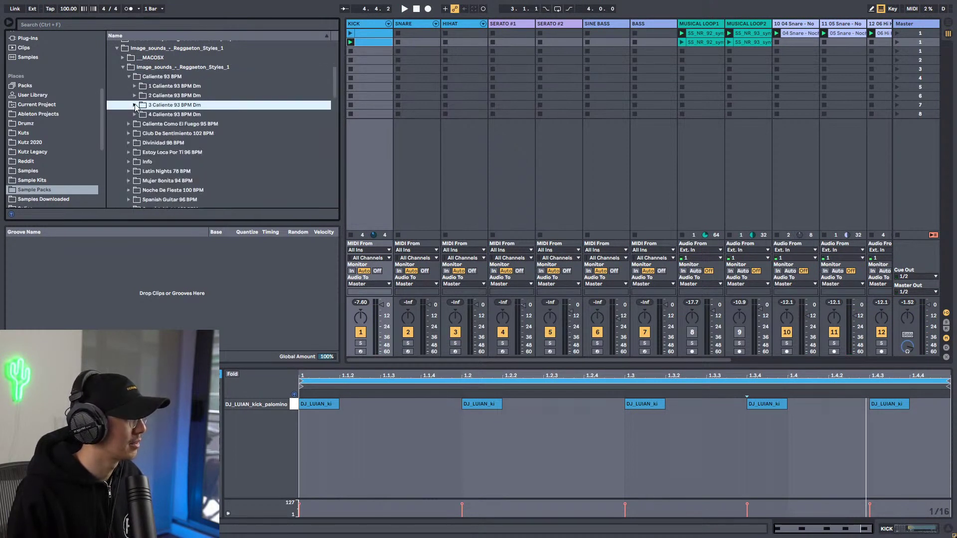
{"action": "left_click", "coordinate": [123, 67]}
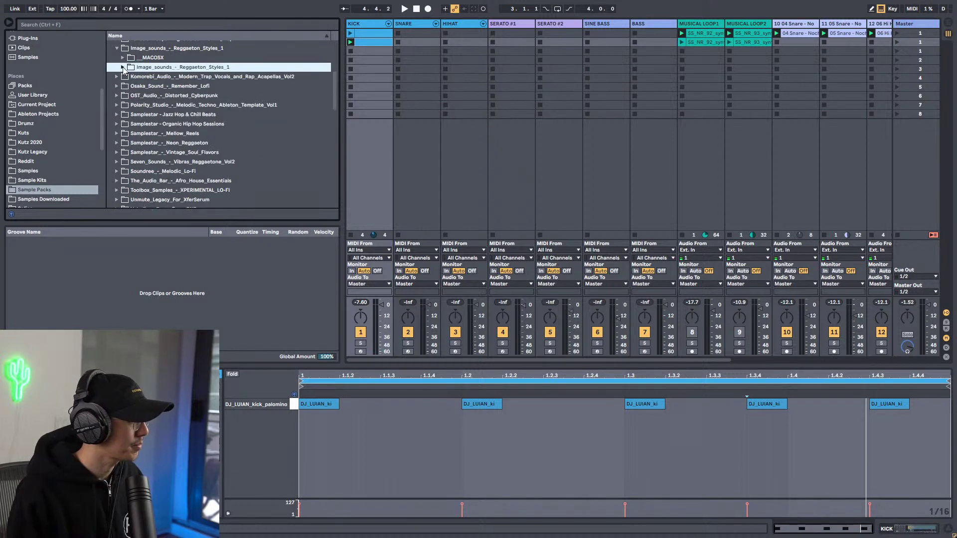
{"action": "scroll", "coordinate": [243, 121], "scroll_direction": "down", "scroll_amount": 2}
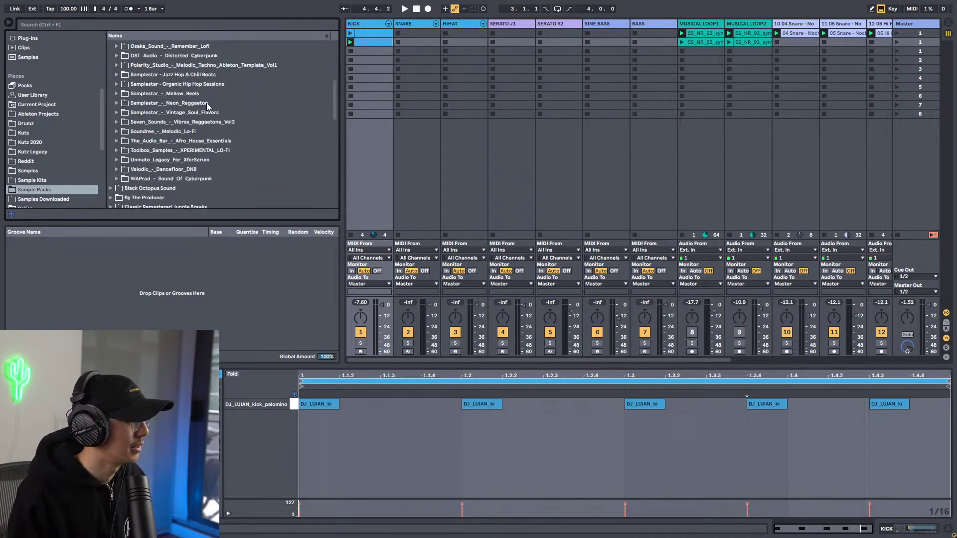
{"action": "left_click", "coordinate": [118, 102]}
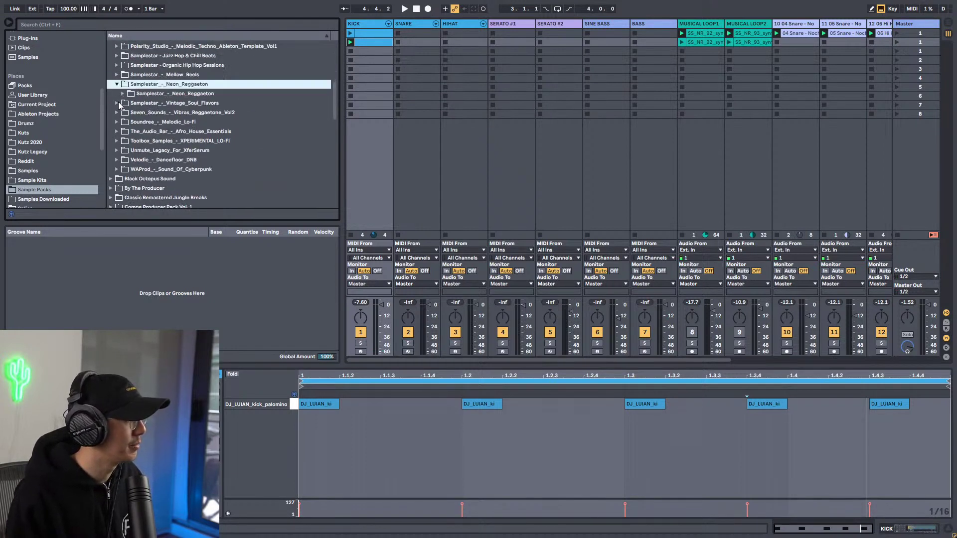
{"action": "left_click", "coordinate": [122, 94]}
{"action": "left_click", "coordinate": [129, 122]}
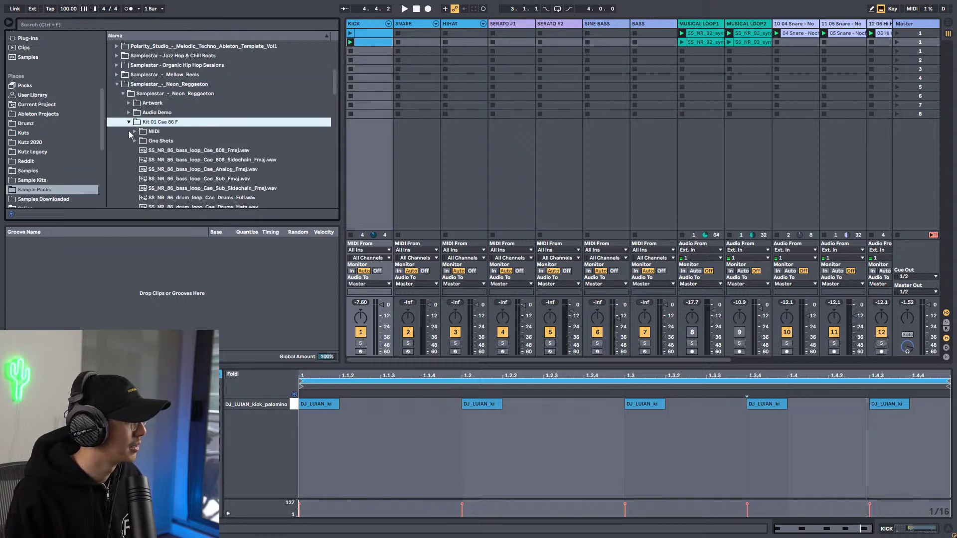
{"action": "left_click", "coordinate": [134, 141]}
Preview the Cae kick and snare one shots, and load SS_NR_kick_one_shot_Cae.wav onto a pad of the KICK track's drum rack.
{"action": "left_click", "coordinate": [179, 150]}
{"action": "left_click", "coordinate": [191, 160]}
{"action": "left_click", "coordinate": [190, 151]}
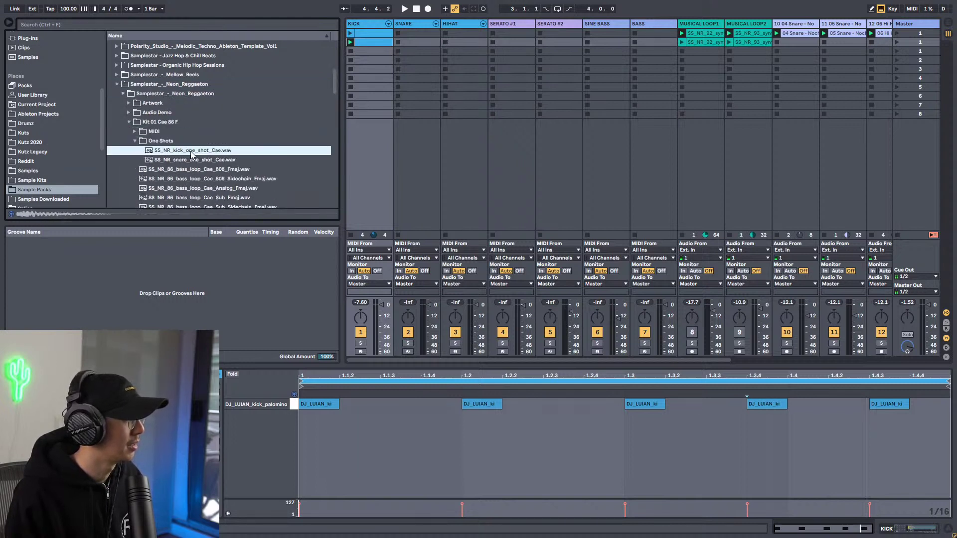
{"action": "left_click", "coordinate": [206, 161]}
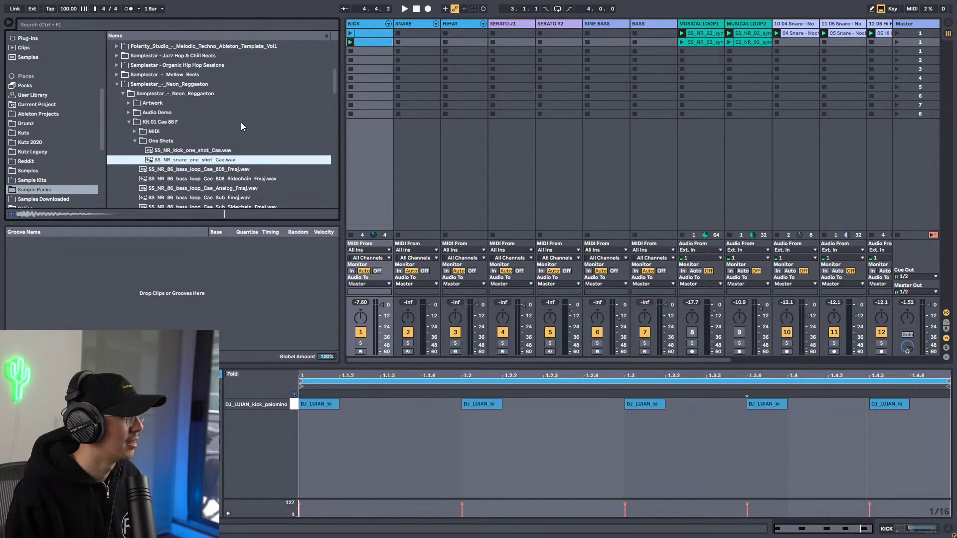
{"action": "left_click", "coordinate": [202, 150]}
{"action": "left_click", "coordinate": [362, 30]}
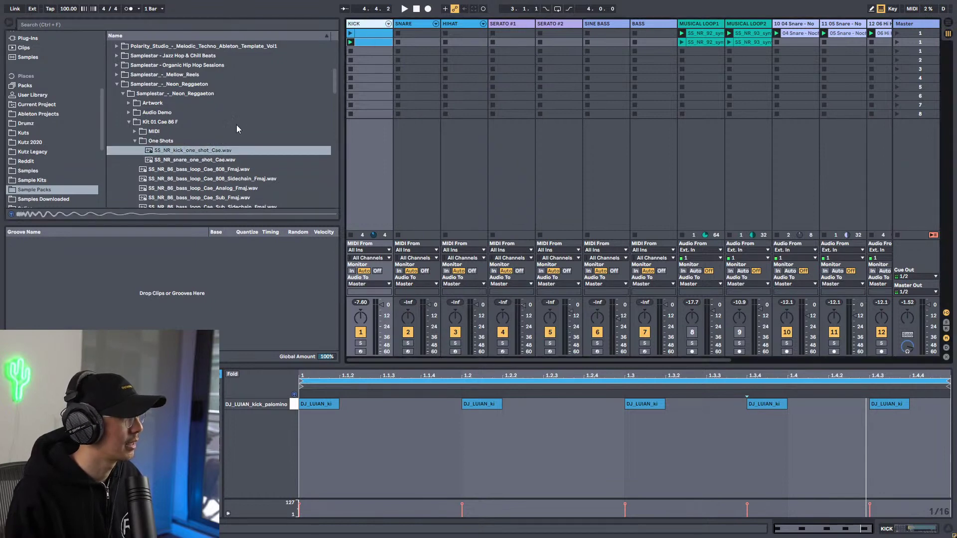
{"action": "key", "text": "shift+Tab"}
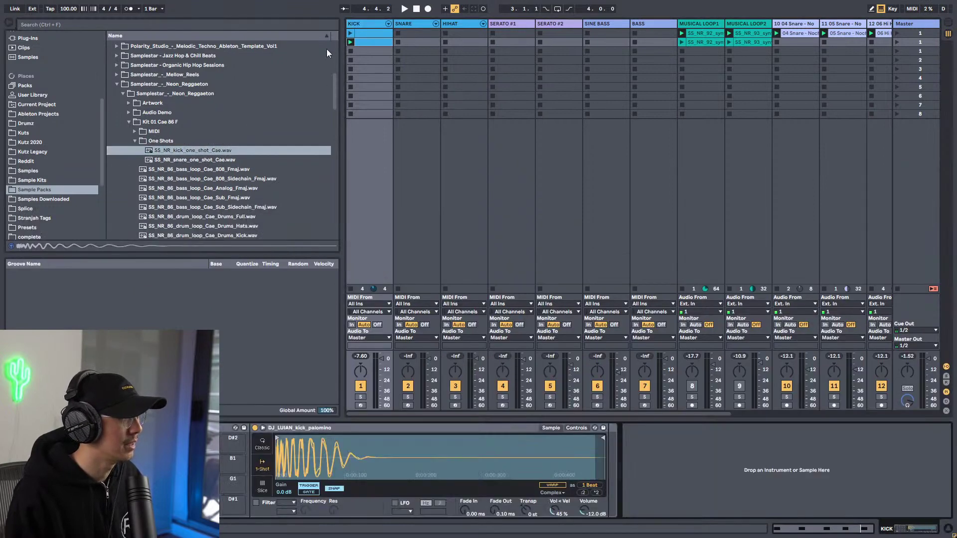
{"action": "left_click", "coordinate": [183, 153]}
{"action": "key", "text": "Return"}
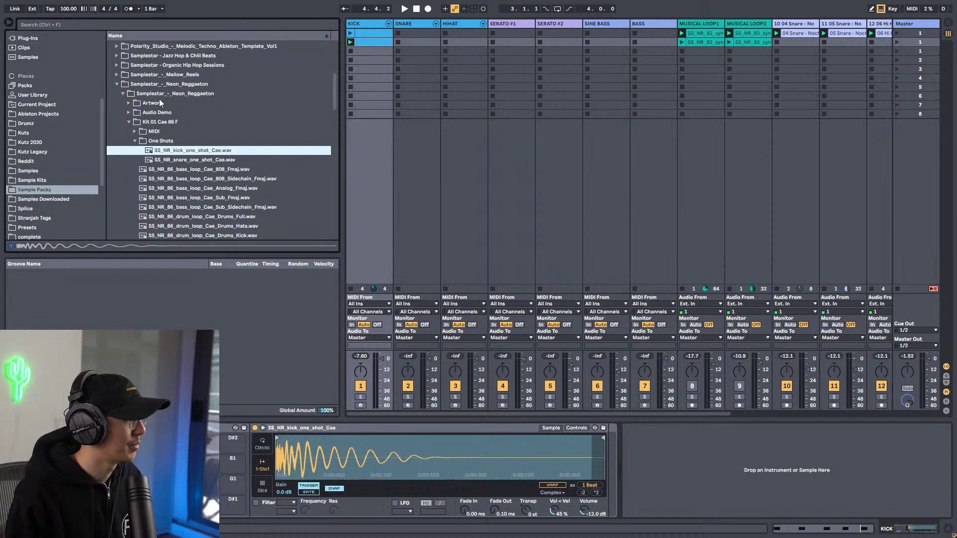
Expand the One Shots of "Kit 02 Fresa 110 E min" and load SS_NR_kick_one_Shot_Fresa.wav onto a KICK drum rack pad.
{"action": "left_click", "coordinate": [134, 141]}
{"action": "left_click", "coordinate": [129, 121]}
{"action": "left_click", "coordinate": [128, 131]}
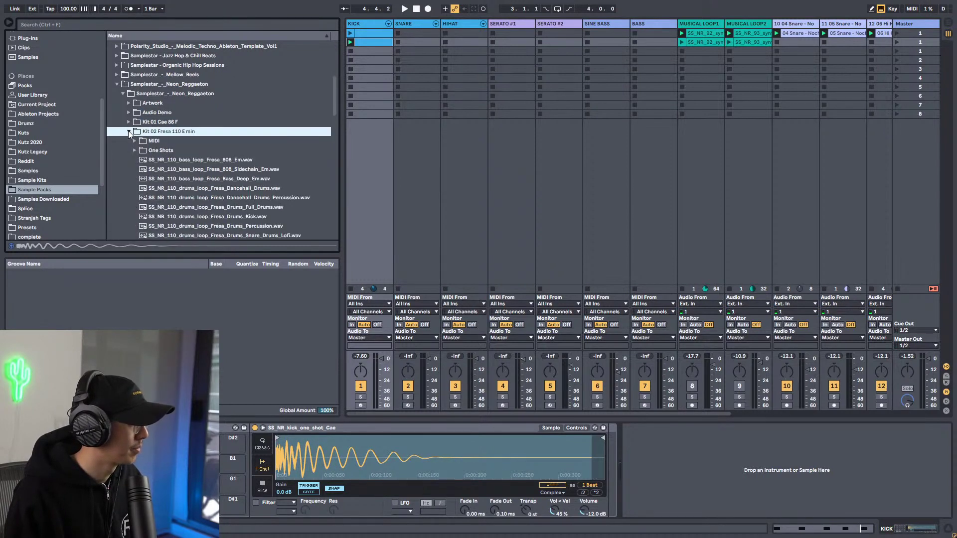
{"action": "left_click", "coordinate": [135, 150]}
{"action": "left_click", "coordinate": [178, 159]}
{"action": "left_click", "coordinate": [179, 169]}
{"action": "left_click", "coordinate": [182, 163]}
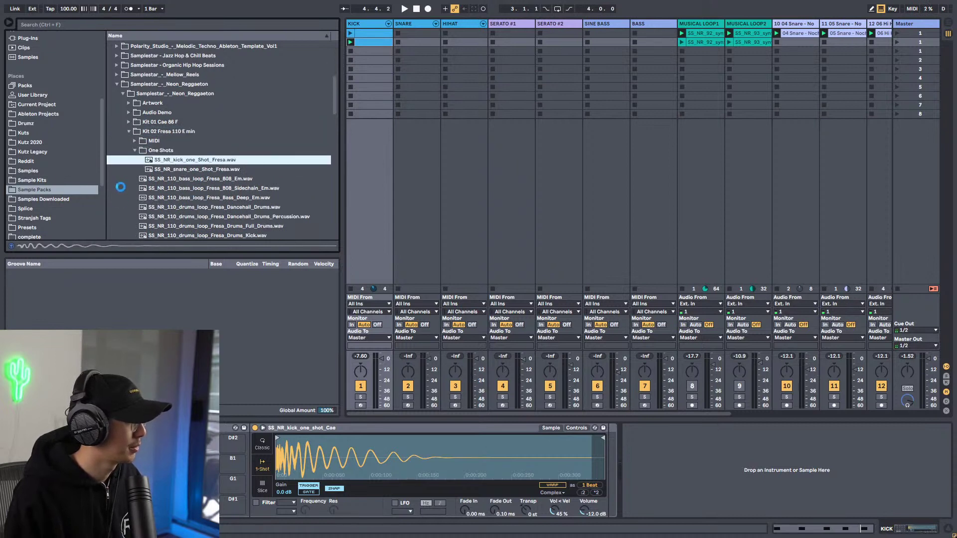
Collapse Kit 02, expand "Kit 03 Kiwi 92 F# min" and load SS_NR_kick_one_shot_Kiwi.wav into the KICK drum rack.
{"action": "left_click", "coordinate": [135, 150]}
{"action": "left_click", "coordinate": [128, 131]}
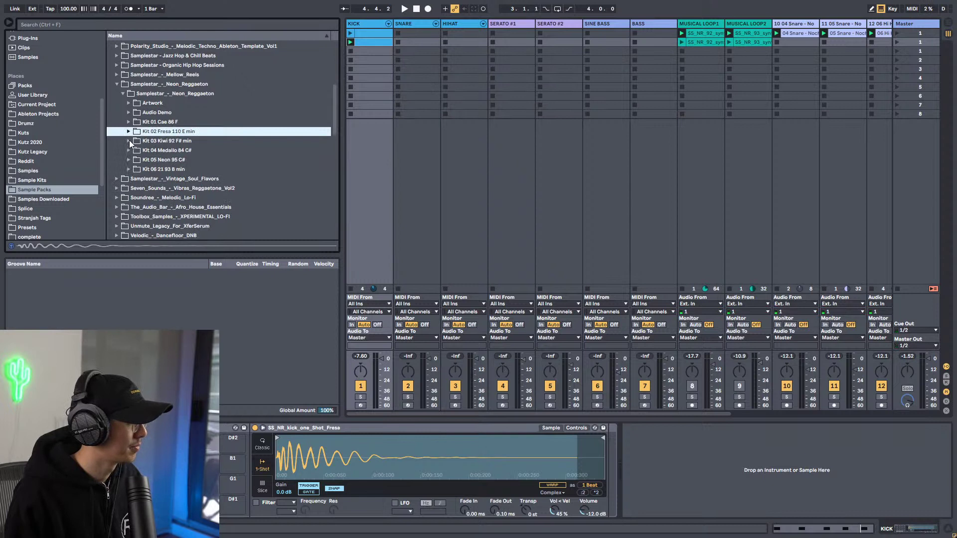
{"action": "left_click", "coordinate": [129, 141]}
{"action": "left_click", "coordinate": [135, 159]}
{"action": "left_click", "coordinate": [178, 169]}
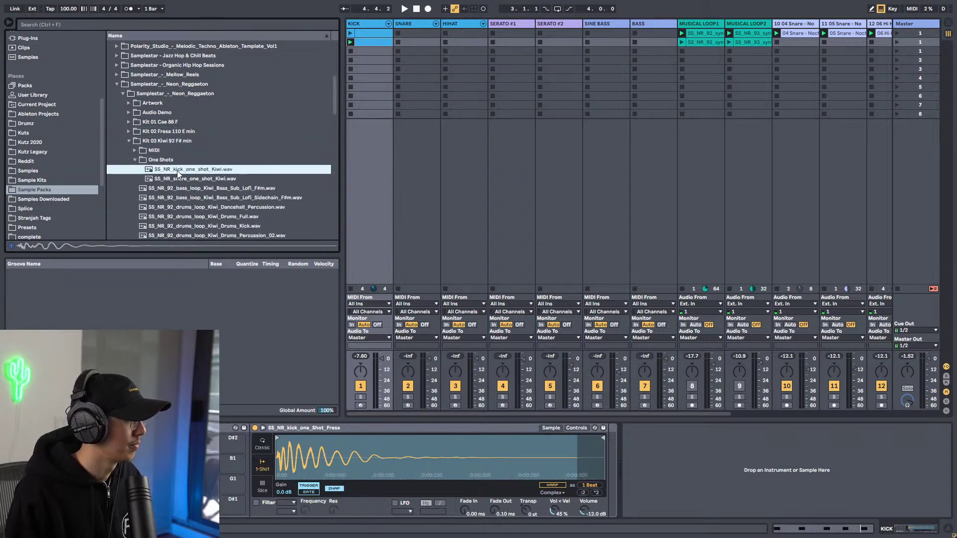
{"action": "left_click_drag", "start_coordinate": [235, 507], "coordinate": [235, 507]}
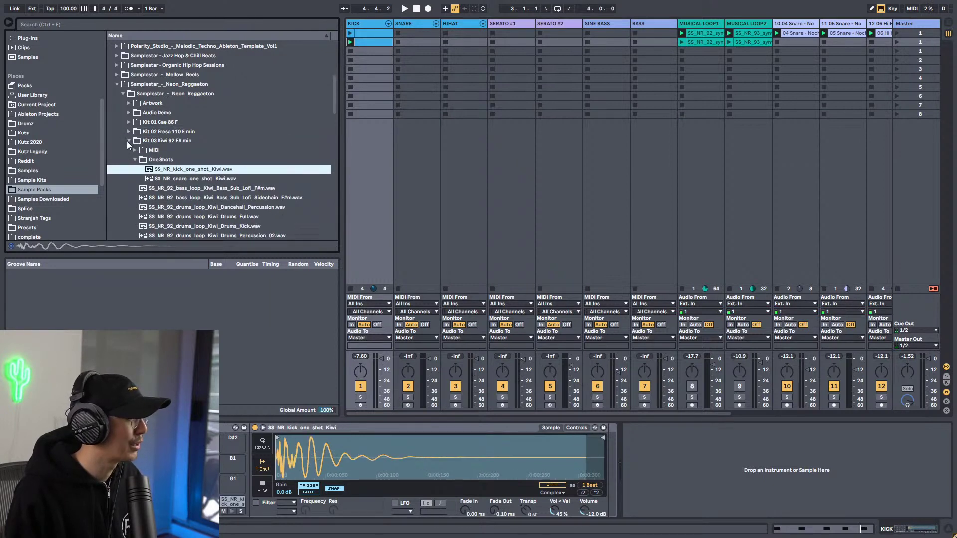
Expand the One Shots of "Kit 04 Medallo 84 C#" and load SS_NR_kick_one_shot_Medallo.wav into the KICK drum rack.
{"action": "left_click", "coordinate": [128, 140]}
{"action": "left_click", "coordinate": [128, 150]}
{"action": "left_click", "coordinate": [140, 167]}
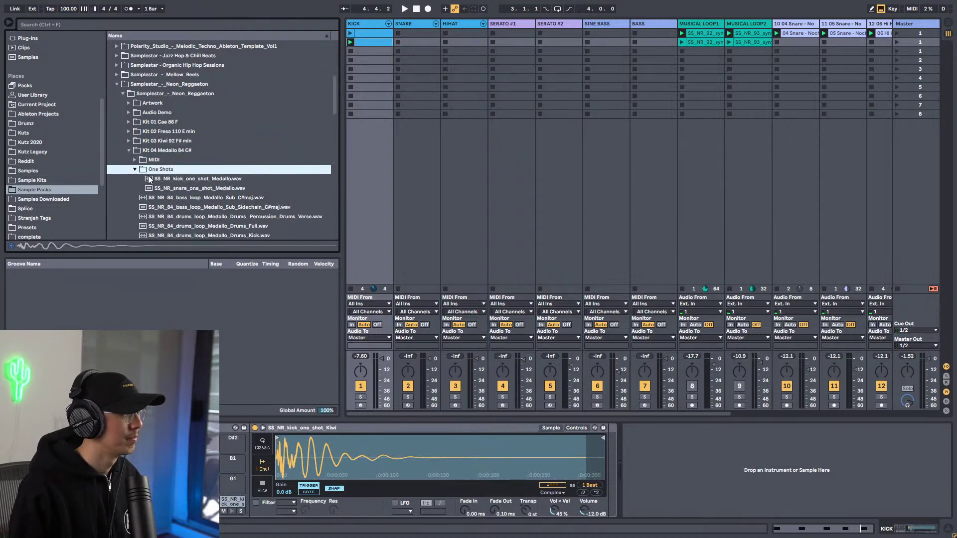
{"action": "left_click", "coordinate": [178, 182]}
{"action": "left_click", "coordinate": [181, 184]}
{"action": "left_click", "coordinate": [181, 182]}
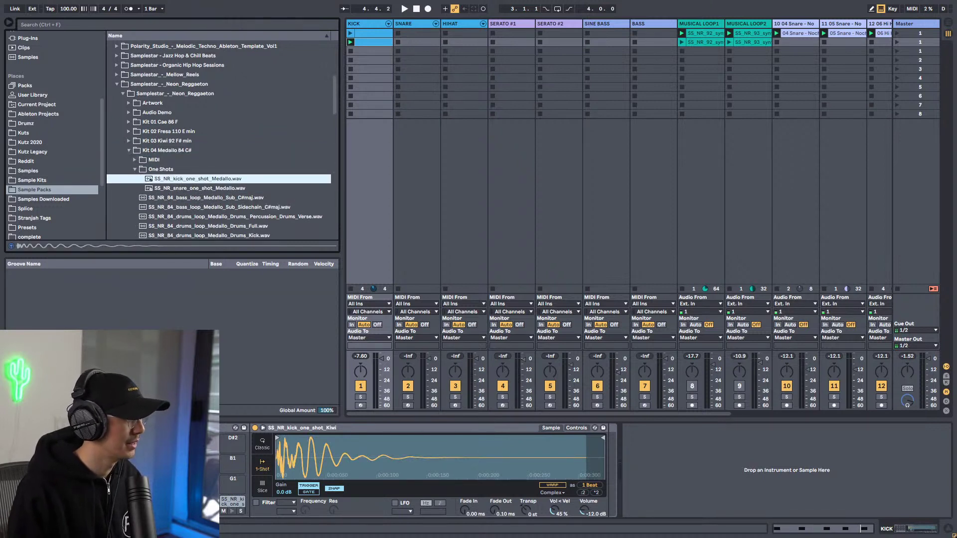
{"action": "key", "text": "Return"}
Expand the One Shots of "Kit 05 Neon 95 C#" and preview SS_NR_kick_one_shot_Neon.wav.
{"action": "left_click", "coordinate": [130, 150]}
{"action": "left_click", "coordinate": [129, 160]}
{"action": "left_click", "coordinate": [134, 177]}
{"action": "left_click", "coordinate": [191, 189]}
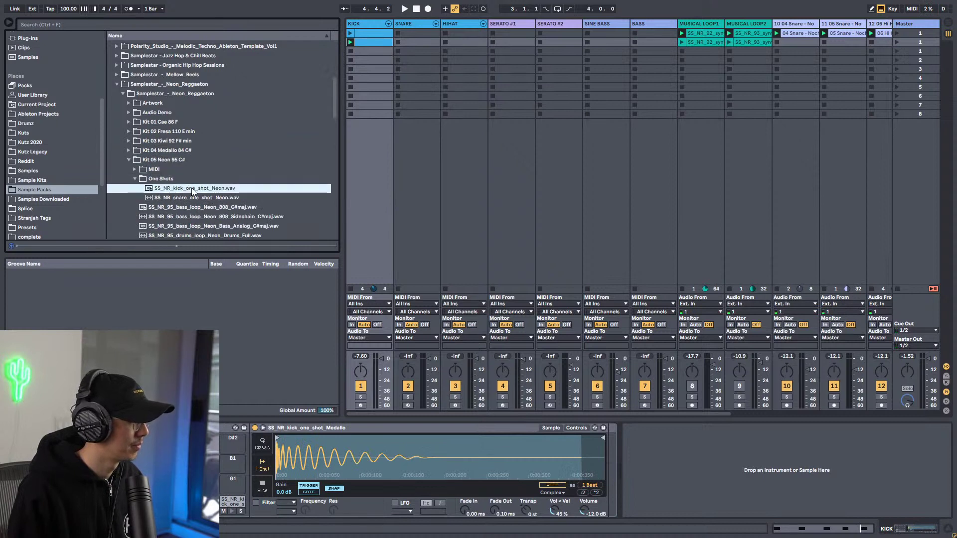
{"action": "left_click", "coordinate": [153, 180]}
{"action": "left_click", "coordinate": [185, 189]}
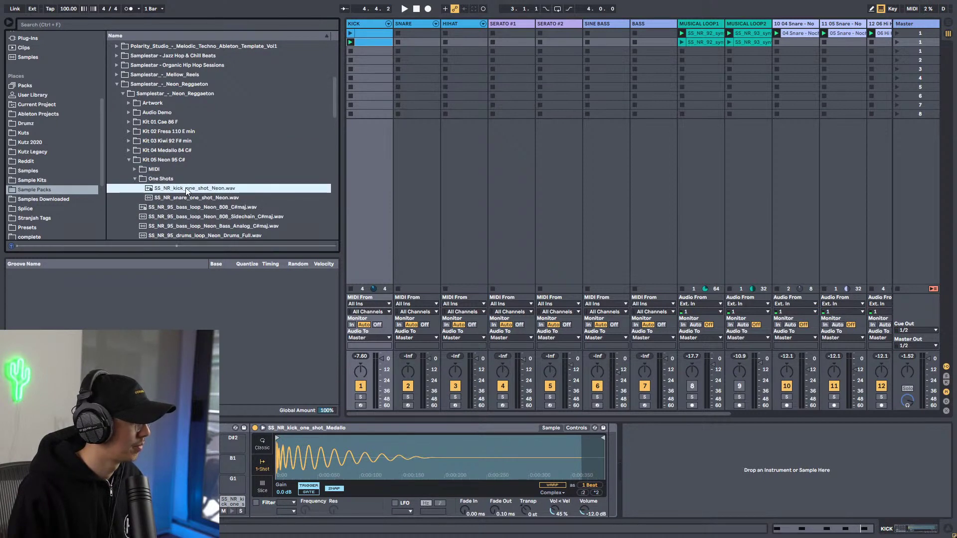
{"action": "left_click", "coordinate": [135, 179]}
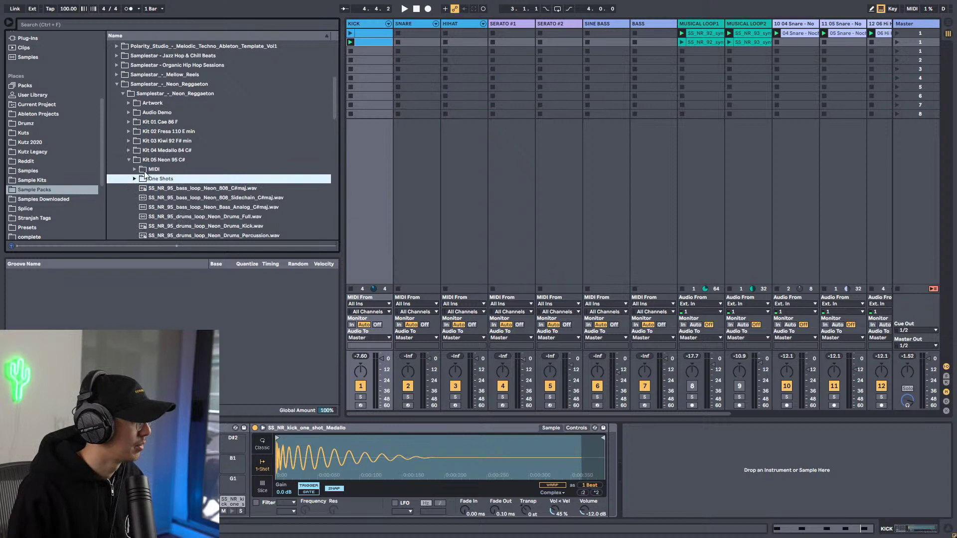
{"action": "left_click", "coordinate": [134, 179]}
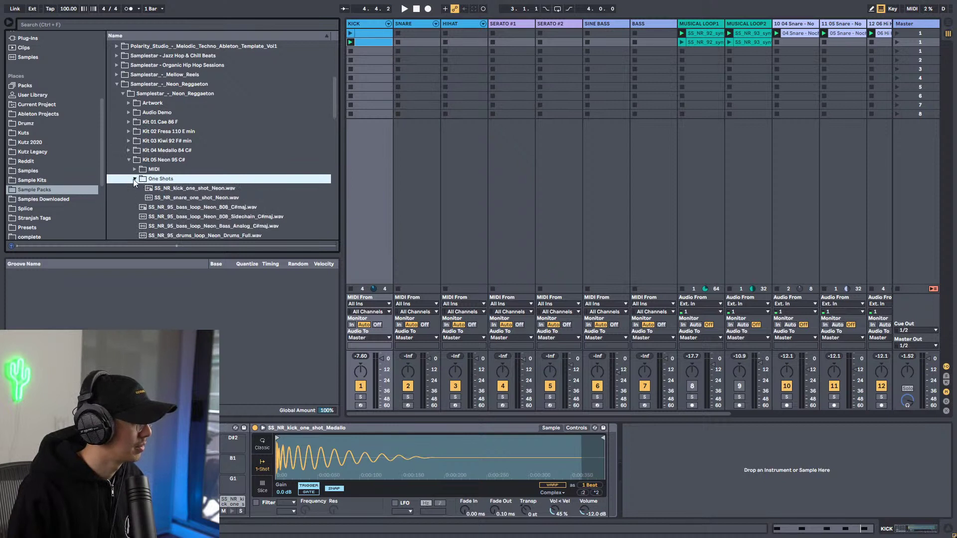
Reopen Kit 01's One Shots and load SS_NR_snare_one_shot_Cae.wav into the SNARE track's drum rack.
{"action": "left_click", "coordinate": [129, 122]}
{"action": "left_click", "coordinate": [134, 141]}
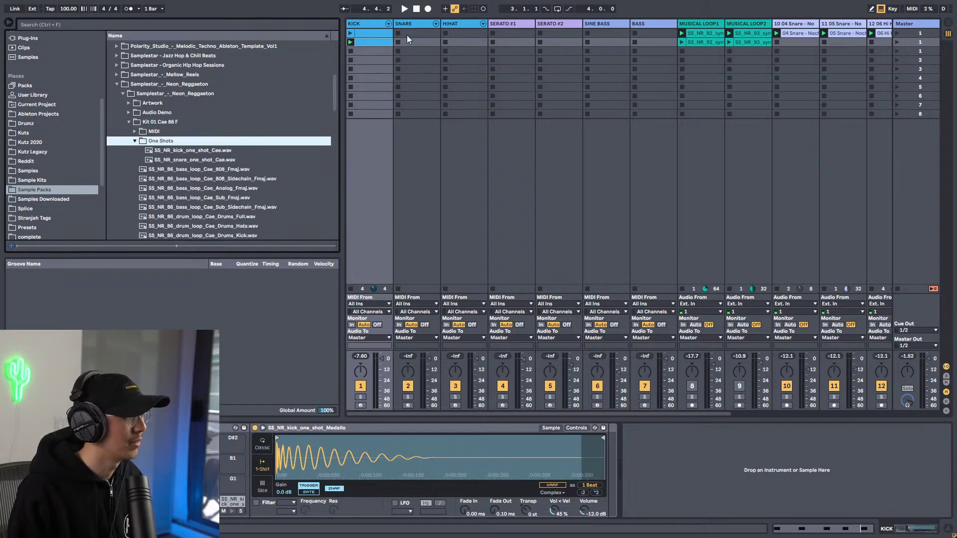
{"action": "left_click", "coordinate": [406, 23]}
{"action": "left_click", "coordinate": [201, 161]}
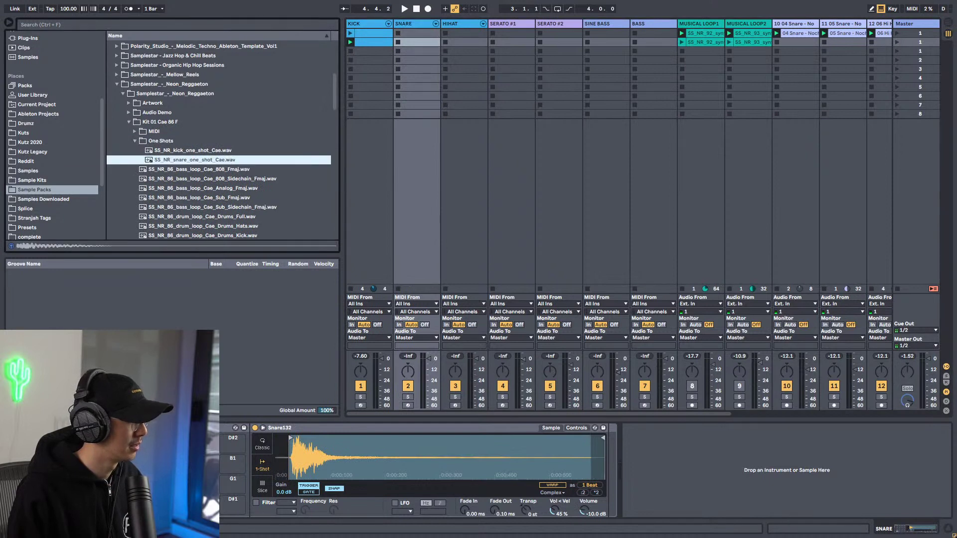
Preview SS_NR_snare_one_Shot_Fresa.wav in Kit 02's One Shots, and collapse the kit.
{"action": "left_click", "coordinate": [127, 123]}
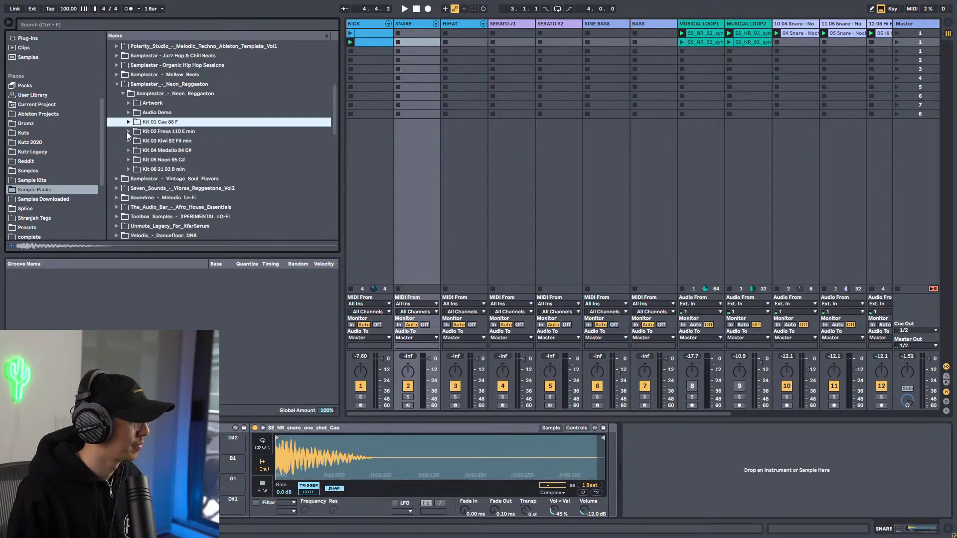
{"action": "left_click", "coordinate": [127, 132]}
{"action": "left_click", "coordinate": [135, 151]}
{"action": "left_click", "coordinate": [183, 169]}
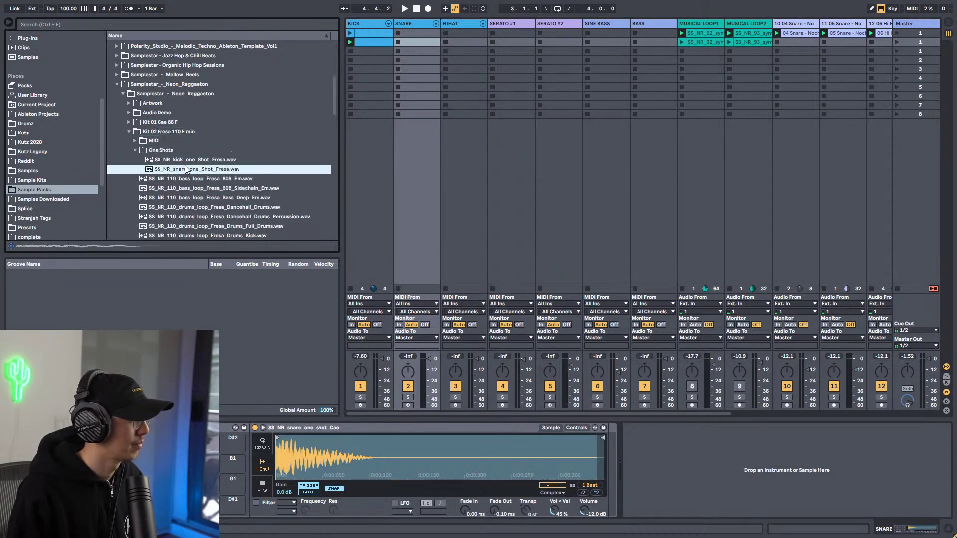
{"action": "left_click", "coordinate": [134, 150]}
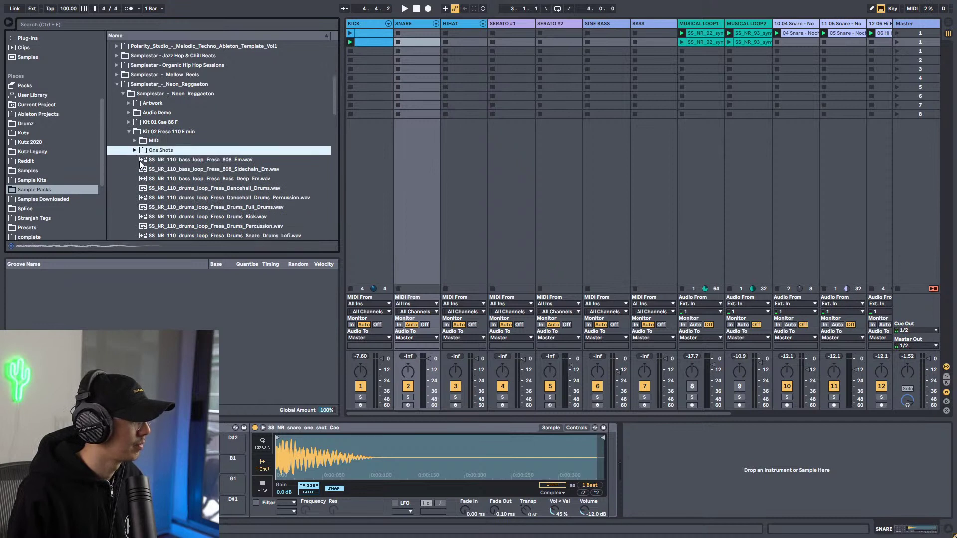
{"action": "left_click", "coordinate": [129, 132]}
Load SS_NR_snare_one_shot_Kiwi.wav from Kit 03's One Shots into the SNARE drum rack.
{"action": "left_click", "coordinate": [129, 140]}
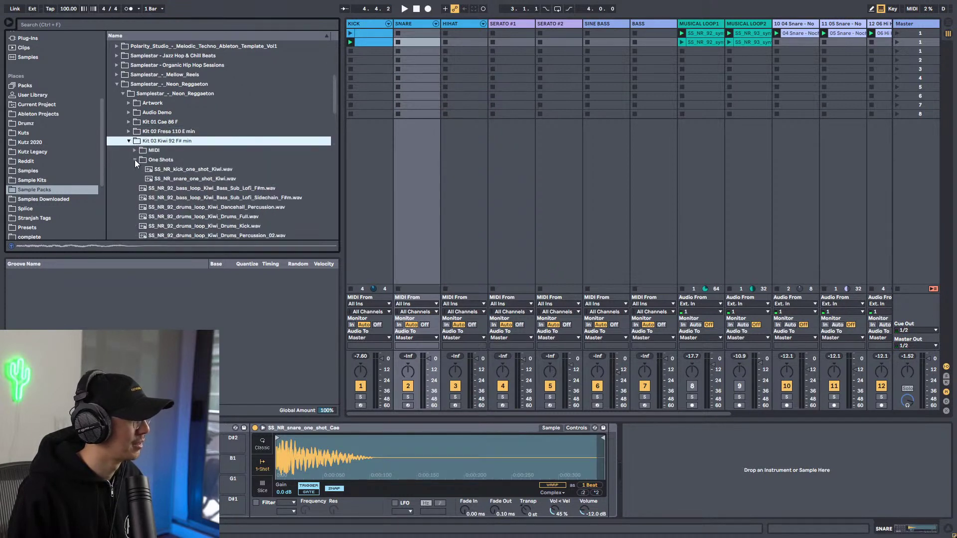
{"action": "left_click", "coordinate": [135, 160]}
{"action": "left_click", "coordinate": [189, 179]}
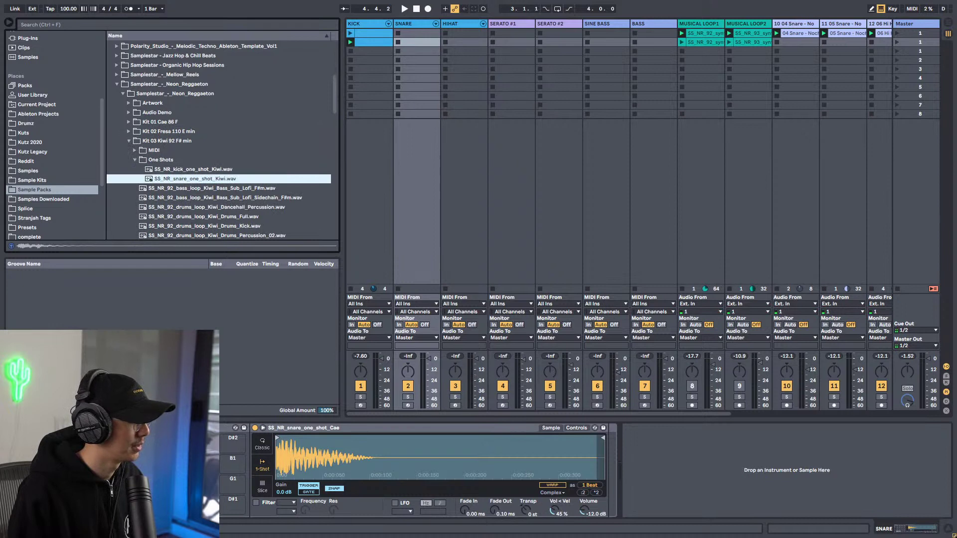
Load the Medallo snare from Kit 04 and the Neon snare from Kit 05 into the SNARE drum rack.
{"action": "left_click", "coordinate": [129, 141]}
{"action": "left_click", "coordinate": [128, 150]}
{"action": "left_click", "coordinate": [168, 187]}
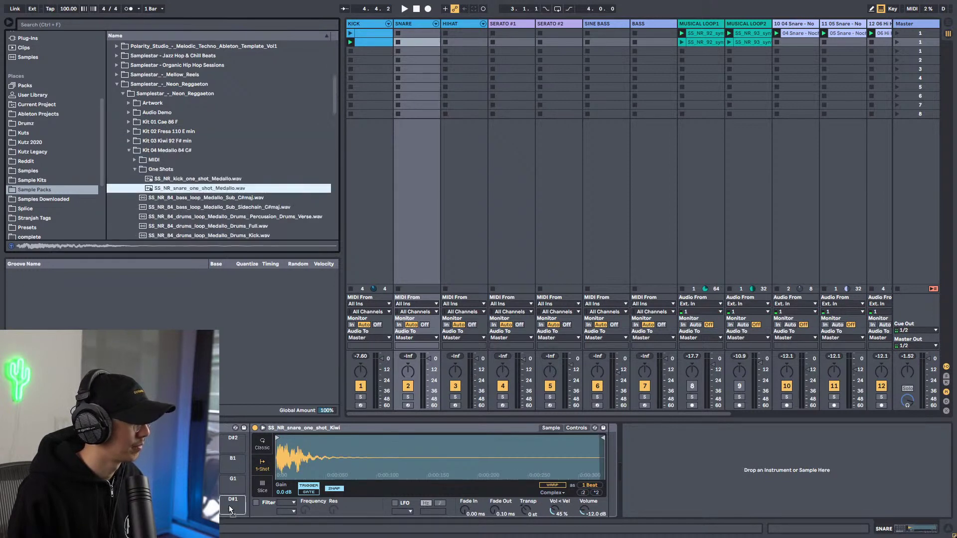
{"action": "left_click", "coordinate": [128, 150]}
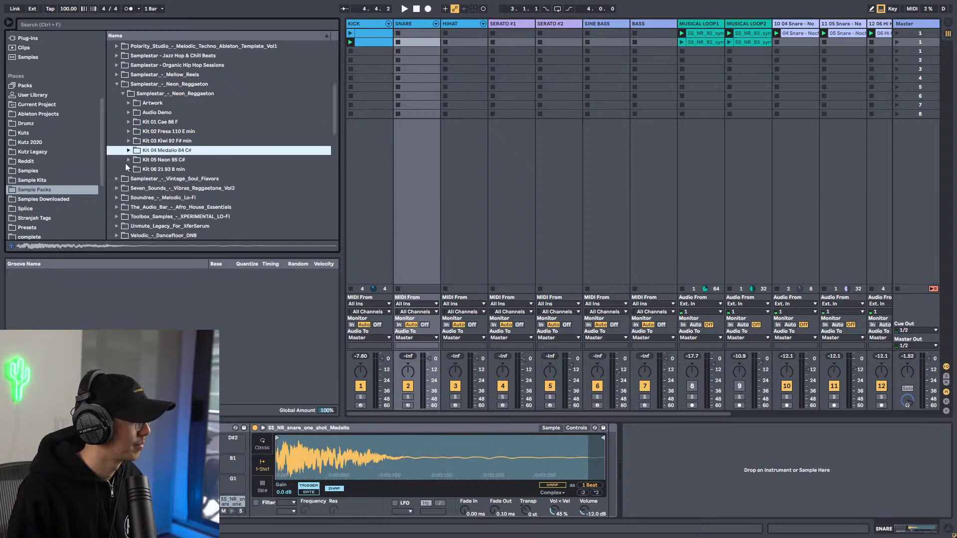
{"action": "left_click", "coordinate": [128, 159]}
{"action": "left_click", "coordinate": [182, 198]}
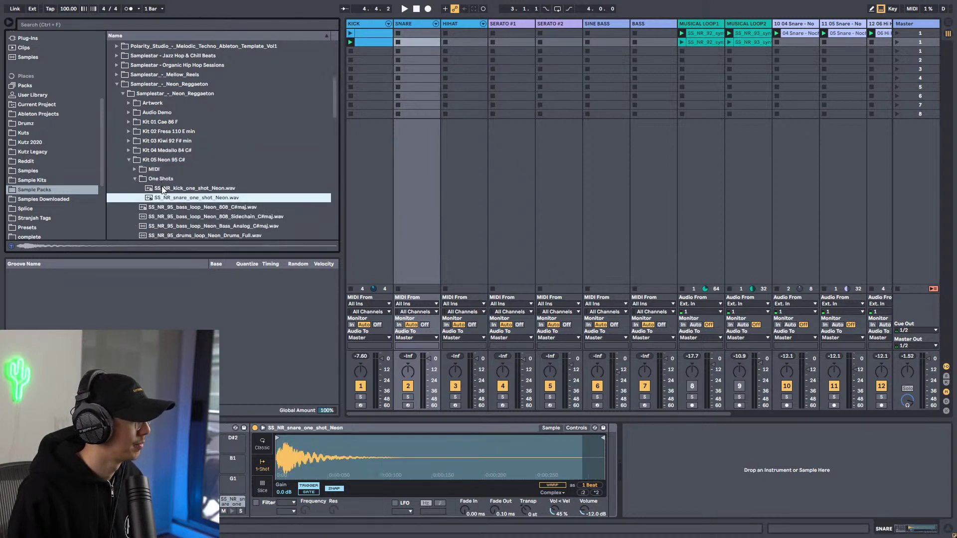
Preview the one shots of "Kit 06 21 93 B min" and load SS_NR_snare_one_shot_21.wav into the SNARE drum rack.
{"action": "left_click", "coordinate": [130, 158]}
{"action": "left_click", "coordinate": [130, 168]}
{"action": "left_click", "coordinate": [135, 188]}
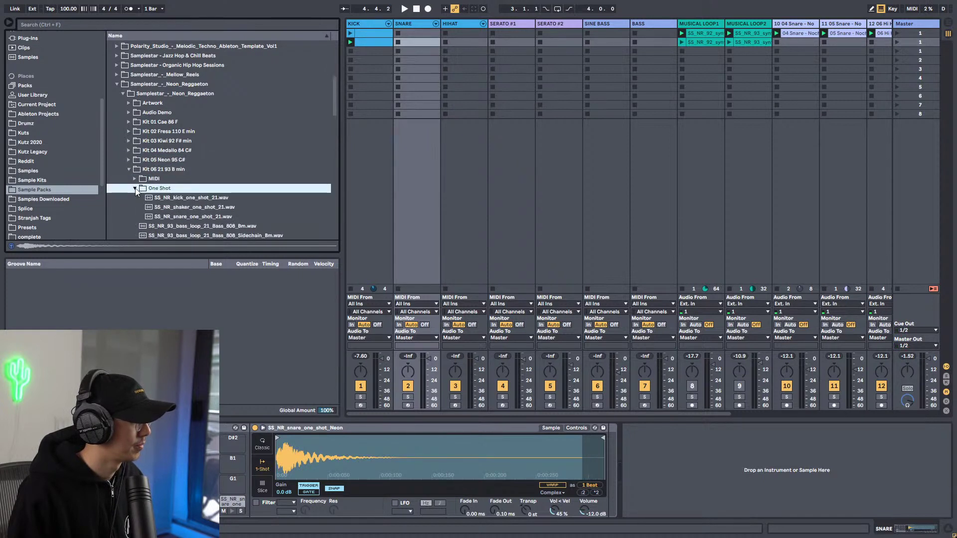
{"action": "left_click", "coordinate": [176, 215]}
{"action": "left_click", "coordinate": [178, 208]}
{"action": "key", "text": "Up"}
{"action": "left_click", "coordinate": [183, 218]}
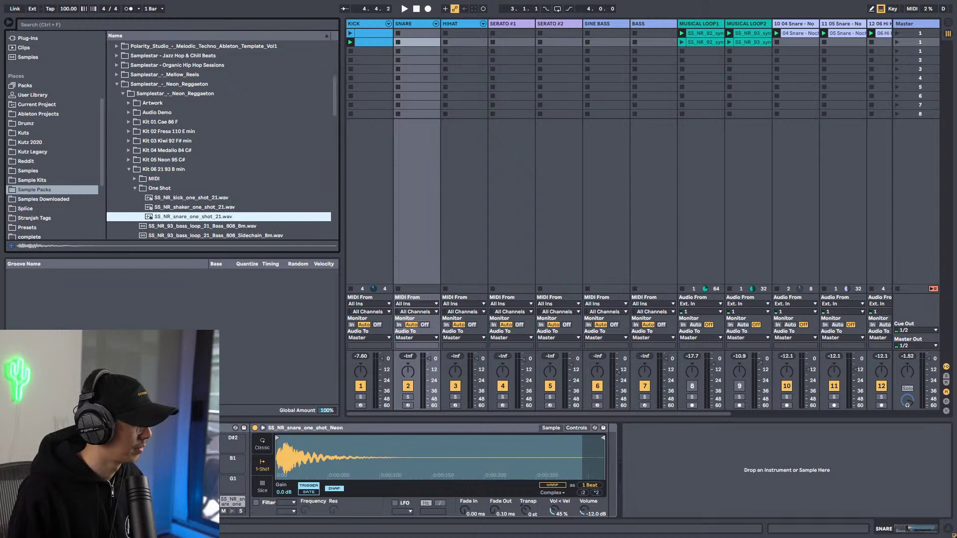
Load SS_NR_kick_one_shot_21.wav into the KICK drum rack and play the set with the second KICK clip open for note editing.
{"action": "left_click", "coordinate": [372, 24]}
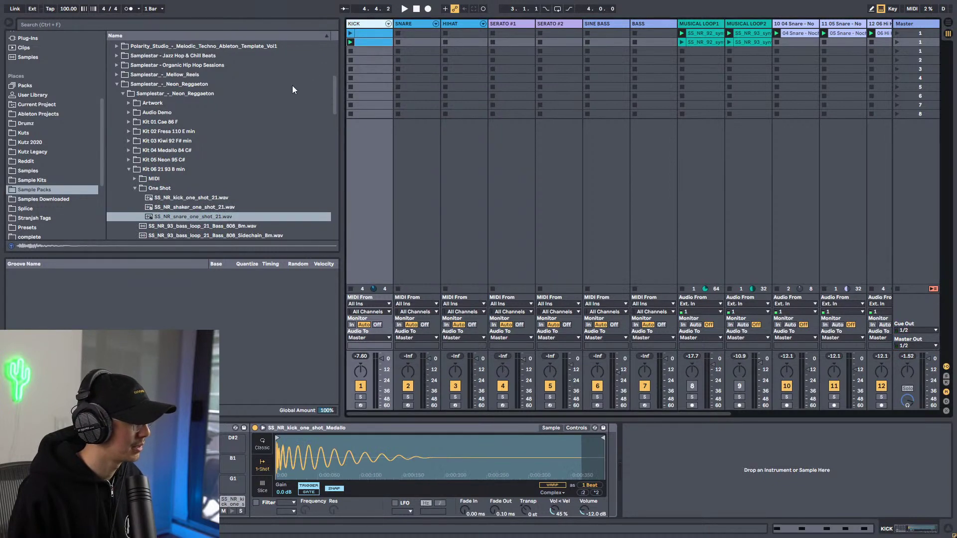
{"action": "left_click", "coordinate": [211, 198]}
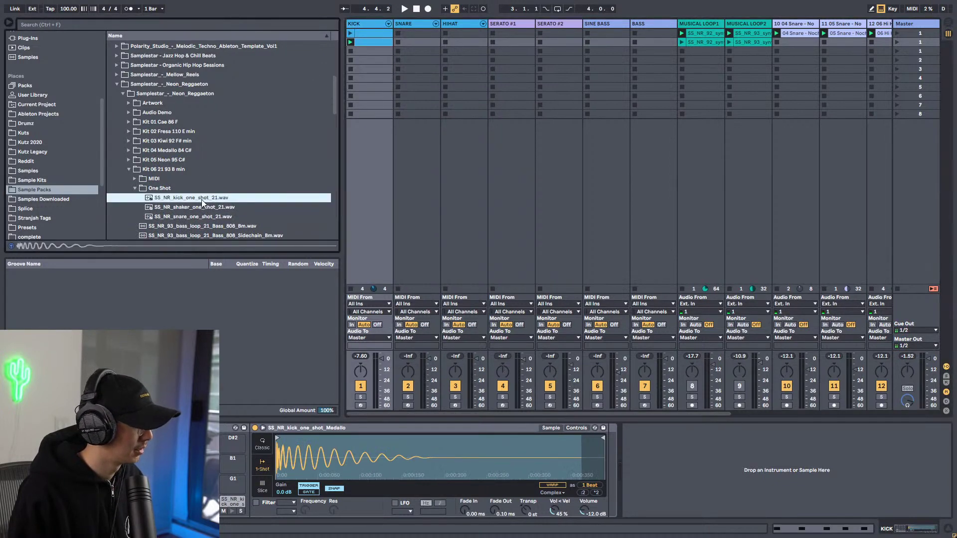
{"action": "left_click", "coordinate": [380, 42]}
{"action": "key", "text": "space"}
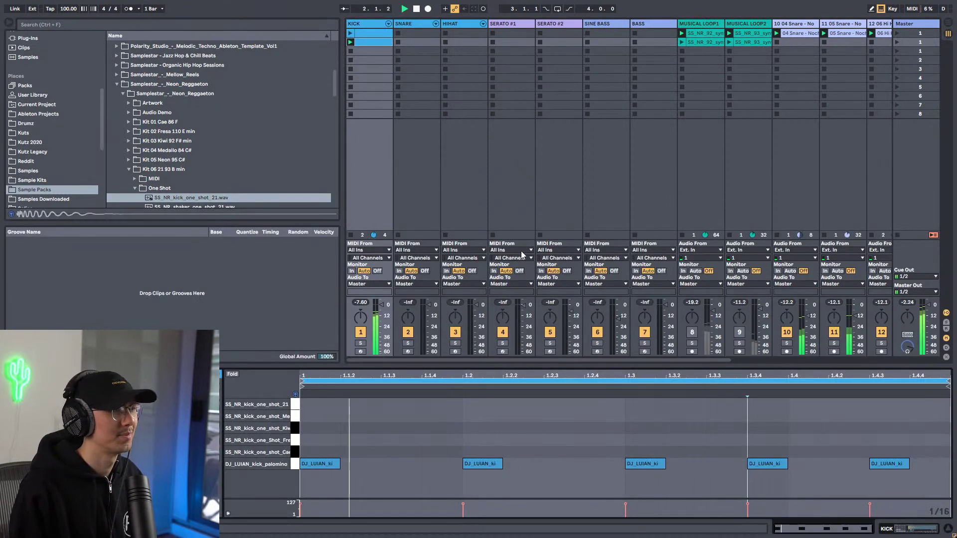
Audition the kick one shots by moving all notes of the second KICK clip up row by row to SS_NR_kick_one_shot_21.
{"action": "left_click", "coordinate": [405, 414]}
{"action": "key", "text": "ctrl+a"}
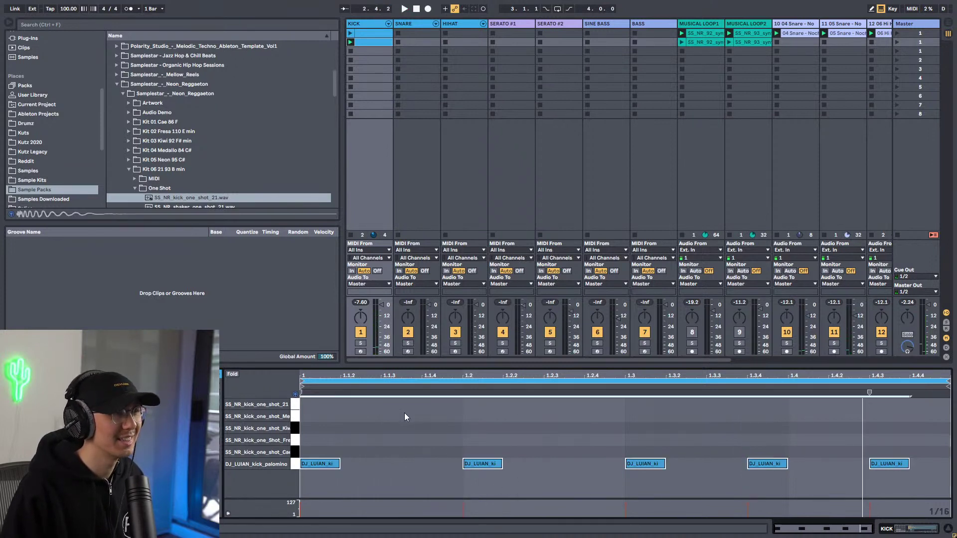
{"action": "key", "text": "Up"}
{"action": "key", "text": "Up"}
{"action": "key", "text": "Down"}
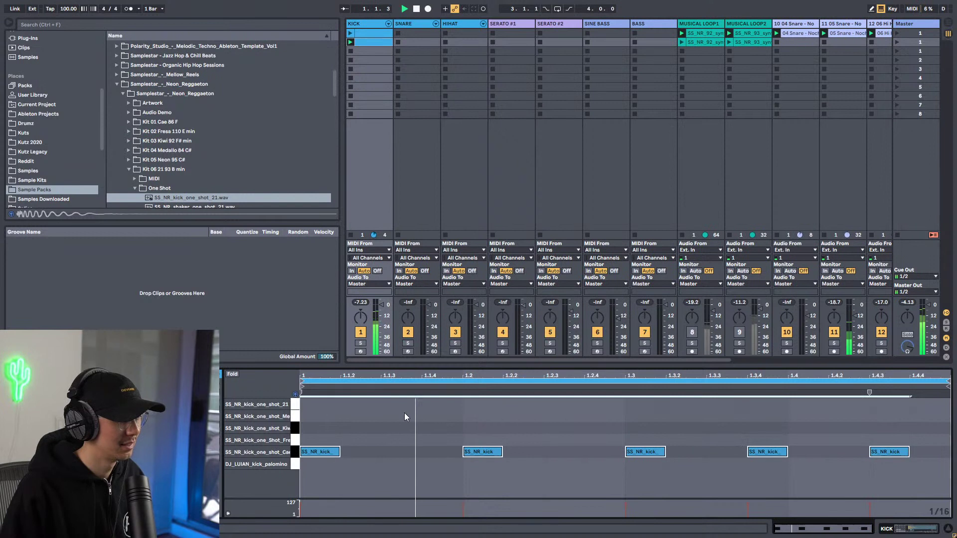
{"action": "key", "text": "Up"}
{"action": "key", "text": "Up"}
{"action": "key", "text": "Up"}
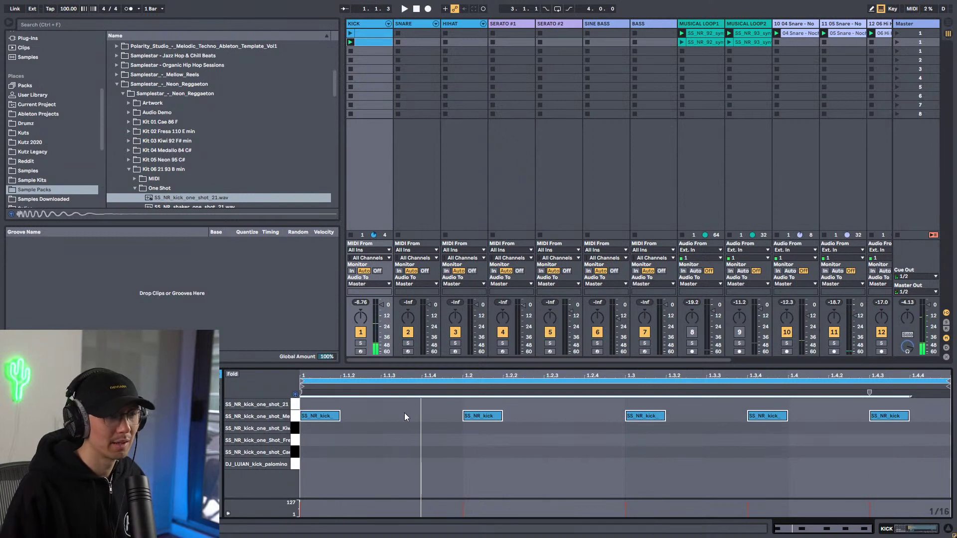
{"action": "key", "text": "Up"}
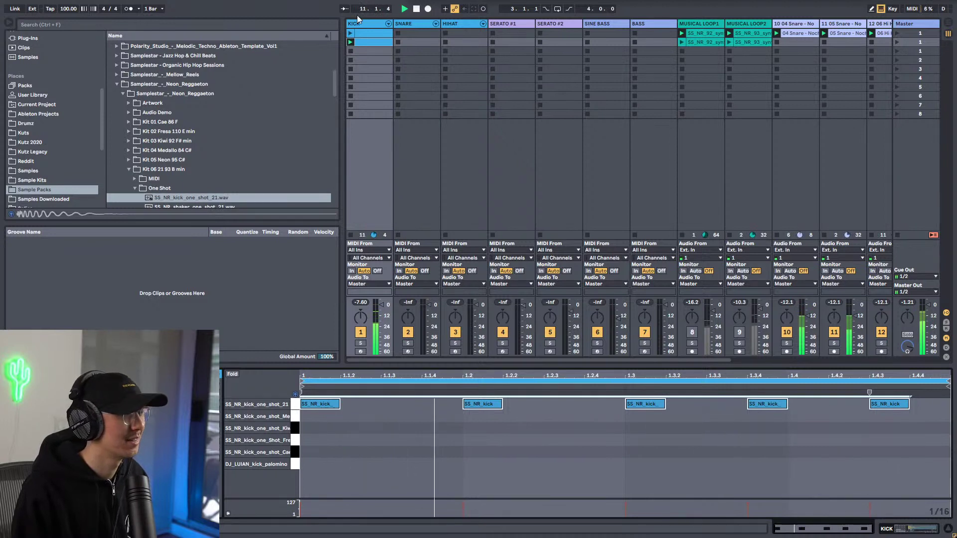
Color the KICK, SNARE and HIHAT tracks pink and assign the track color to their clips.
{"action": "left_click", "coordinate": [465, 24], "text": "shift"}
{"action": "right_click", "coordinate": [466, 26]}
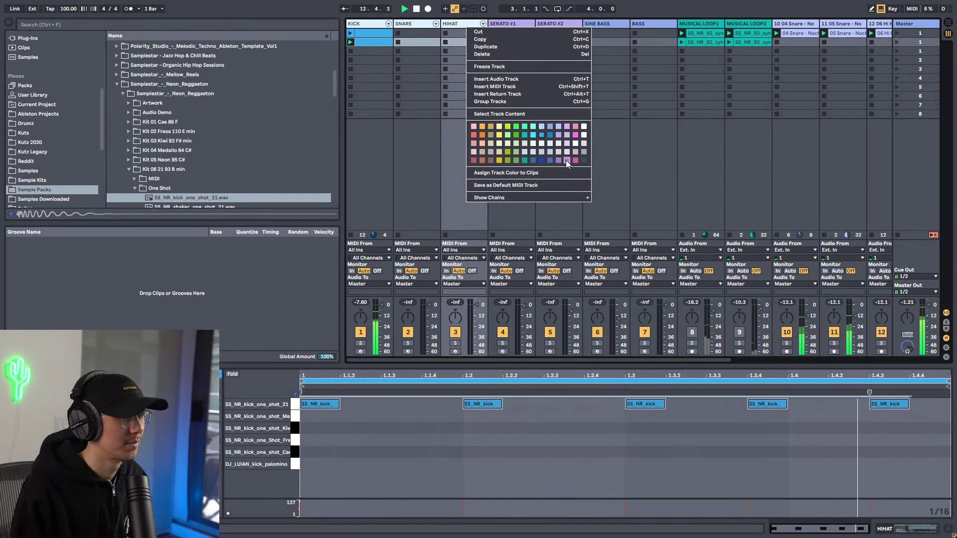
{"action": "left_click", "coordinate": [574, 135]}
{"action": "right_click", "coordinate": [462, 26]}
{"action": "key", "text": "Escape"}
{"action": "right_click", "coordinate": [461, 26]}
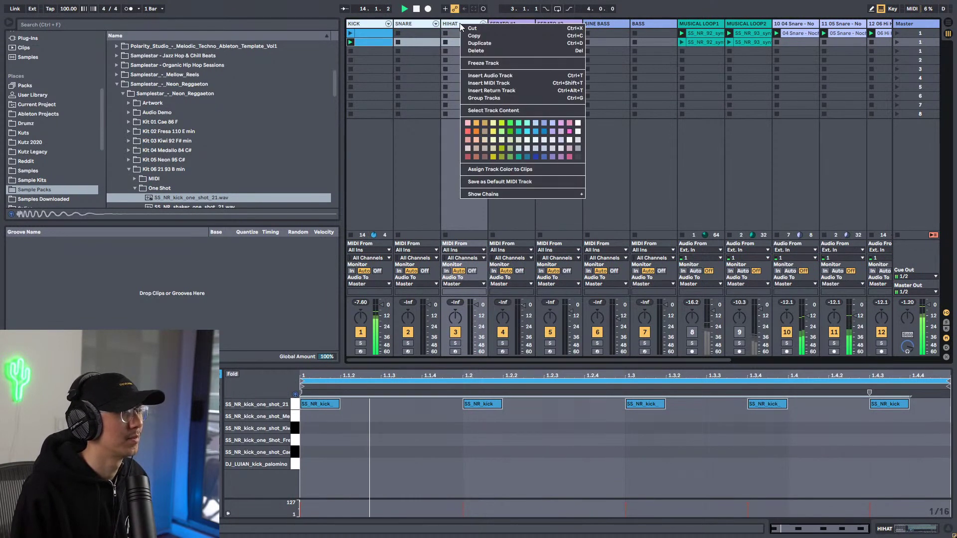
{"action": "left_click", "coordinate": [498, 169]}
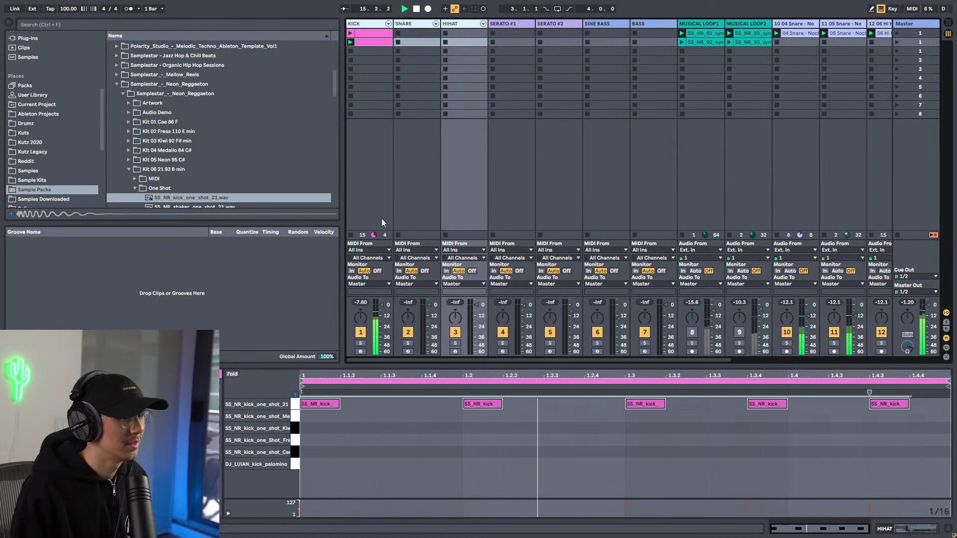
Audition the kicks again by moving all notes of the second KICK clip down through the rows to DJ_LUIAN_kick_palomino.
{"action": "left_click", "coordinate": [896, 423]}
{"action": "left_click_drag", "start_coordinate": [896, 422], "coordinate": [310, 405]}
{"action": "key", "text": "space"}
{"action": "key", "text": "space"}
{"action": "left_click", "coordinate": [313, 405]}
{"action": "key", "text": "ctrl+a"}
{"action": "key", "text": "Down"}
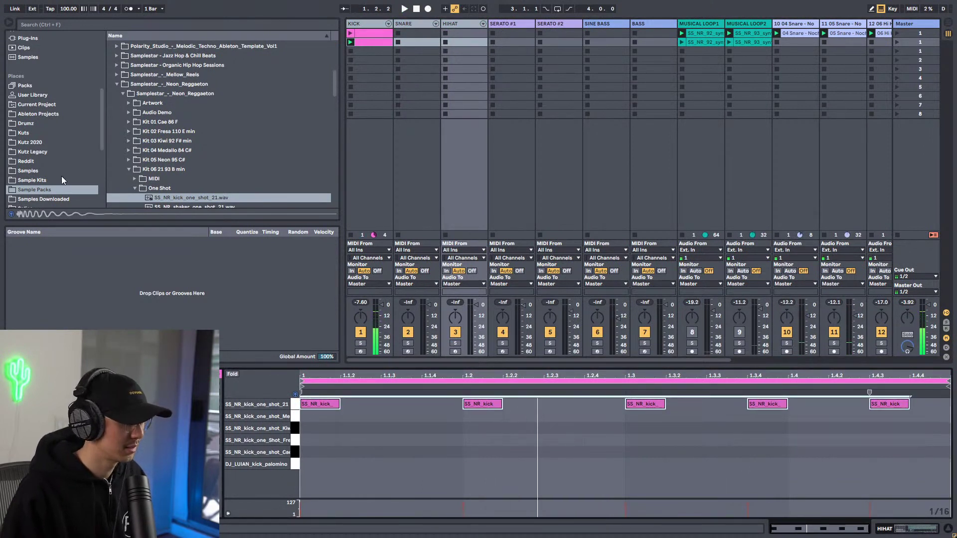
{"action": "key", "text": "space"}
{"action": "key", "text": "Down"}
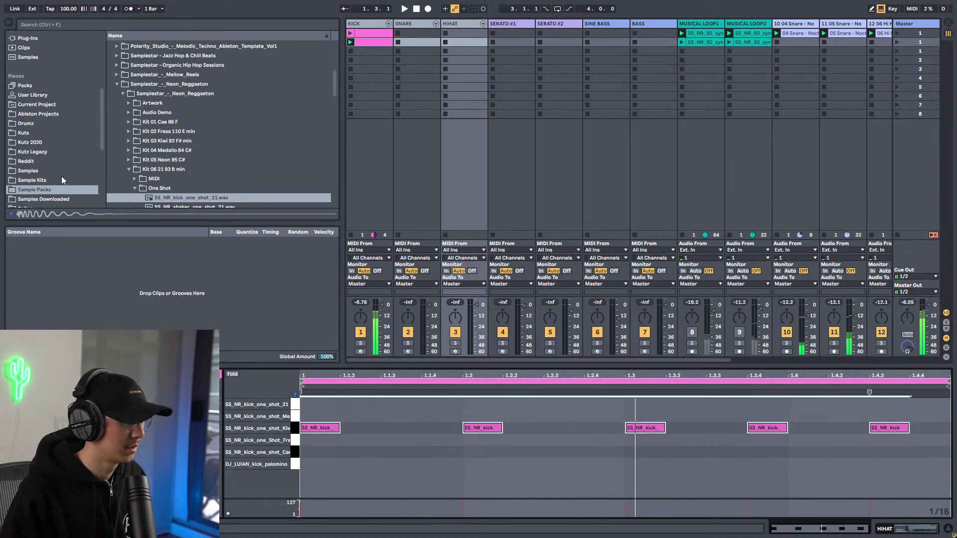
{"action": "key", "text": "Down"}
{"action": "key", "text": "Down"}
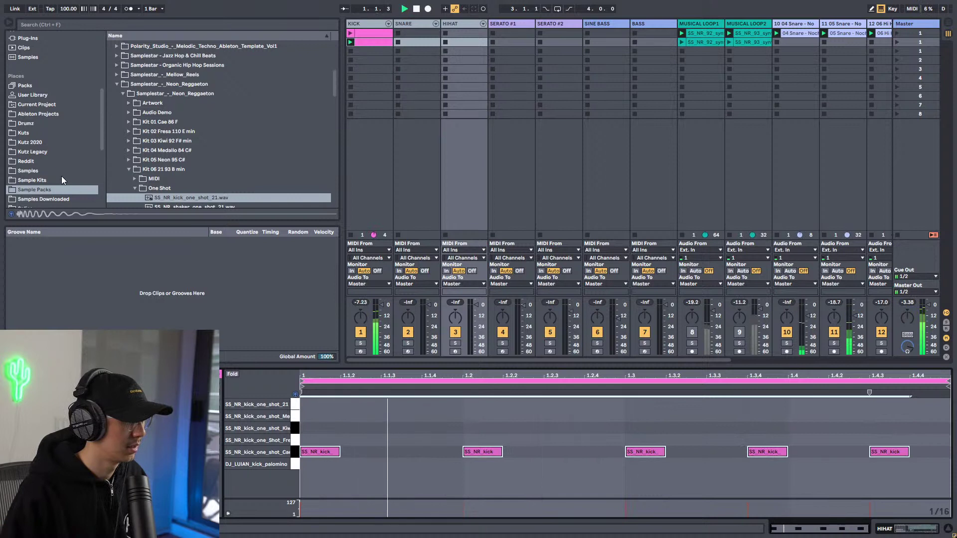
{"action": "key", "text": "Down"}
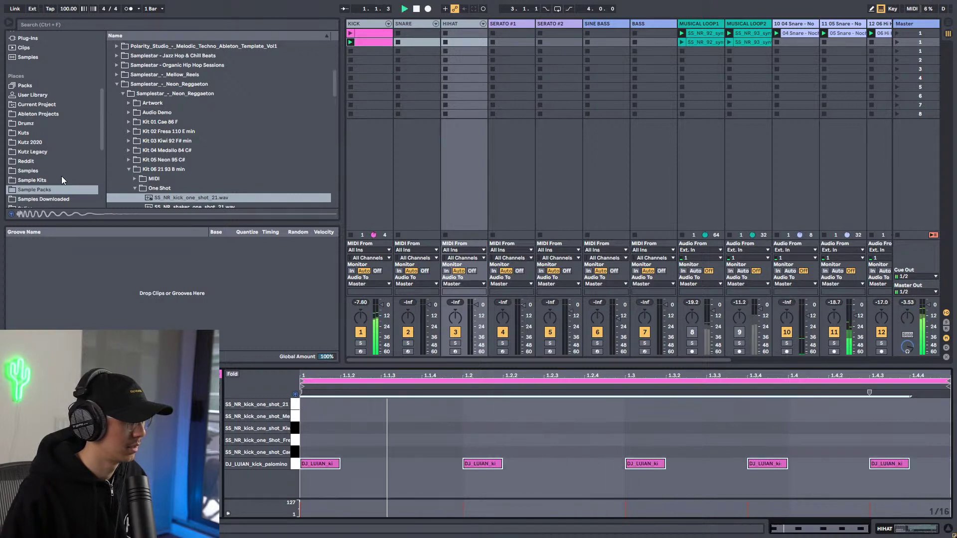
Compare the kicks upward, put the second KICK clip's notes on the Kiwi kick, and launch the first clip with its notes on Kiwi too.
{"action": "key", "text": "Up"}
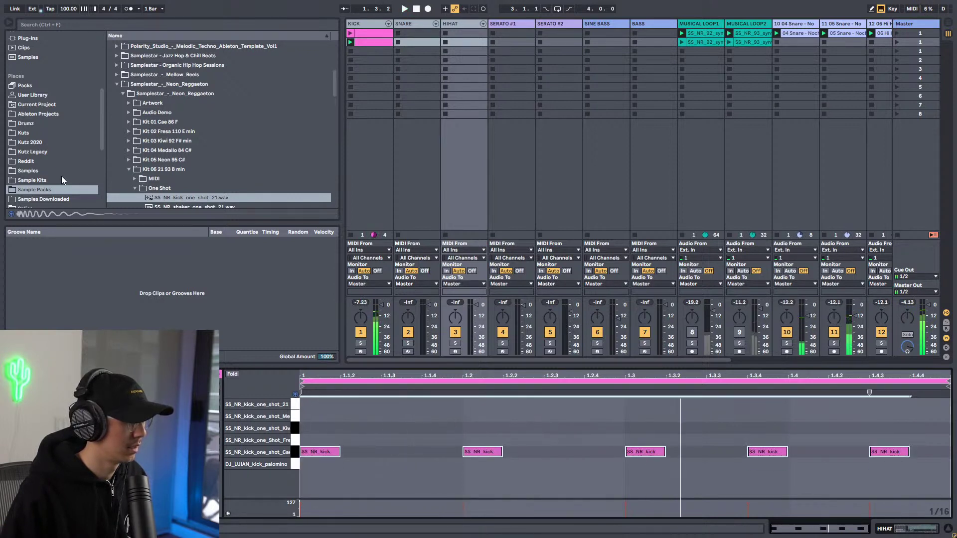
{"action": "key", "text": "Up"}
{"action": "key", "text": "Up"}
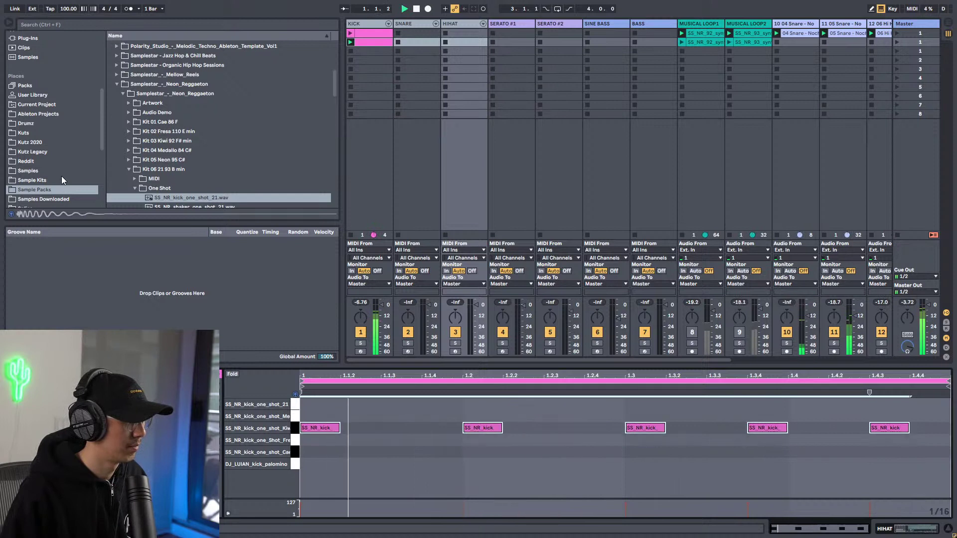
{"action": "key", "text": "Up"}
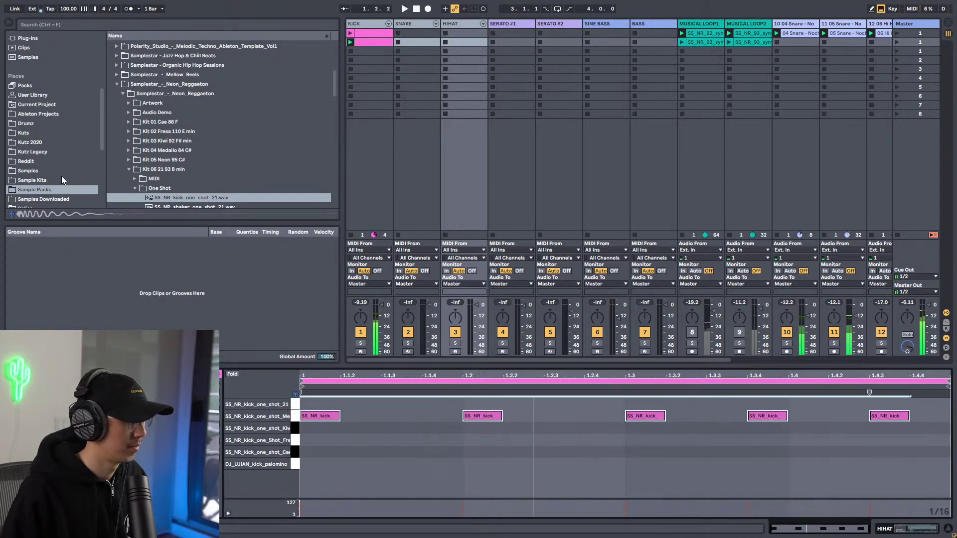
{"action": "key", "text": "Down"}
{"action": "key", "text": "Down"}
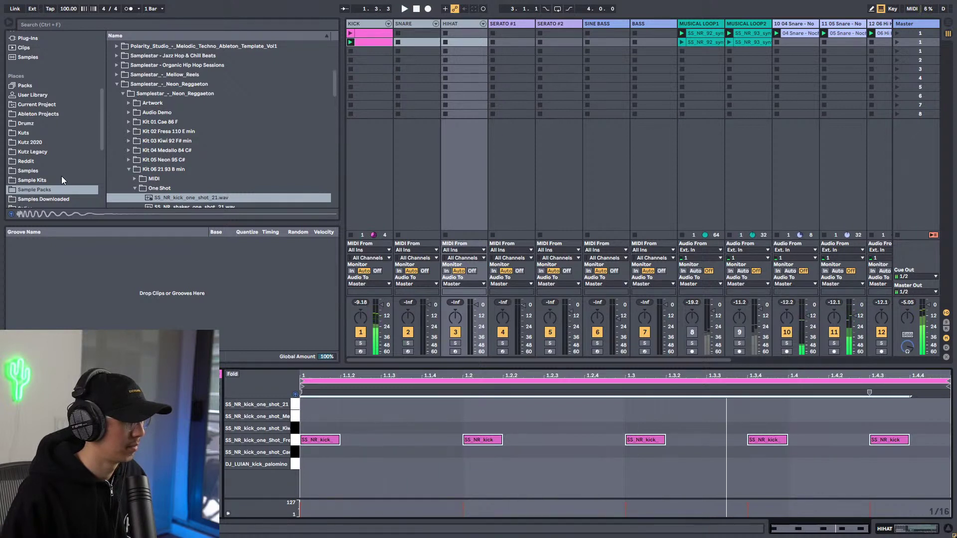
{"action": "key", "text": "Up"}
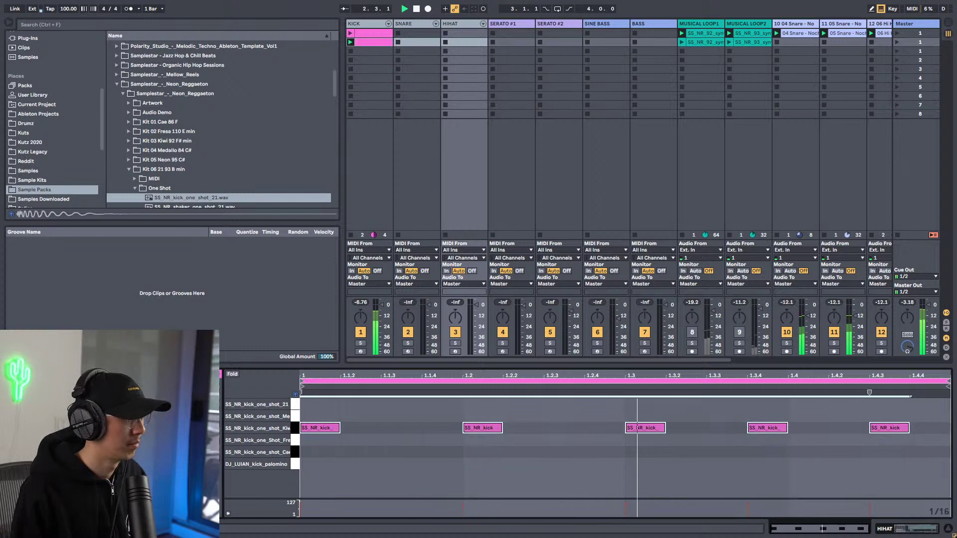
{"action": "left_click", "coordinate": [352, 33]}
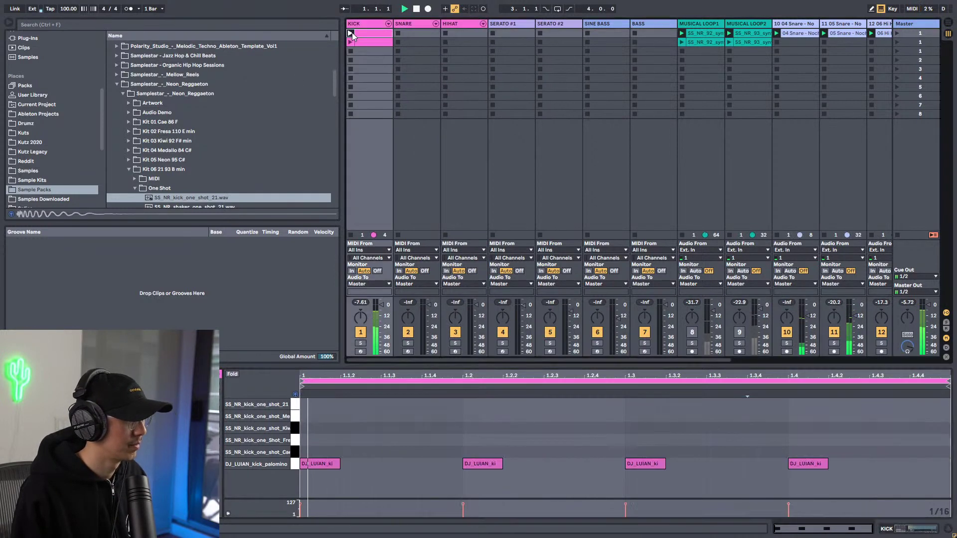
{"action": "key", "text": "ctrl+z"}
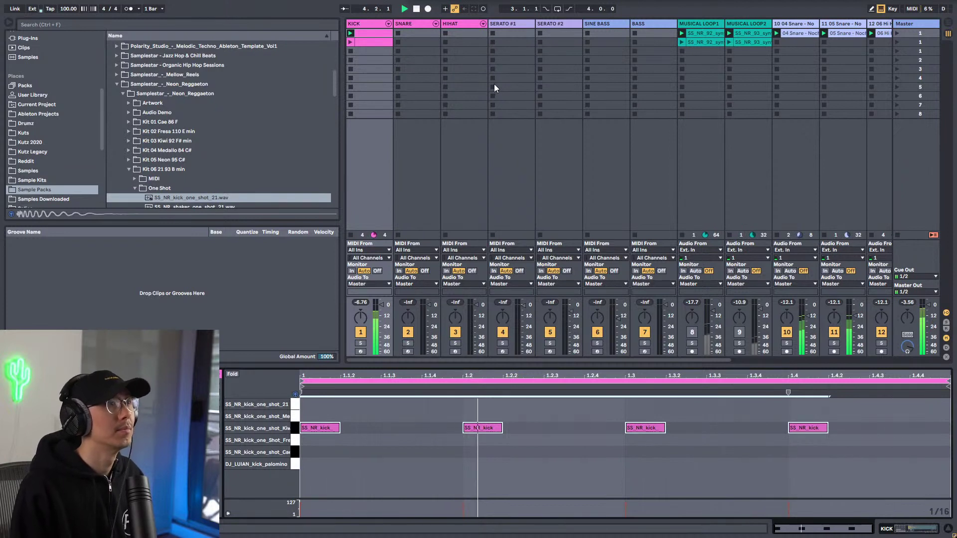
Color the SERATO #1 and SERATO #2 tracks yellow.
{"action": "left_click", "coordinate": [515, 24]}
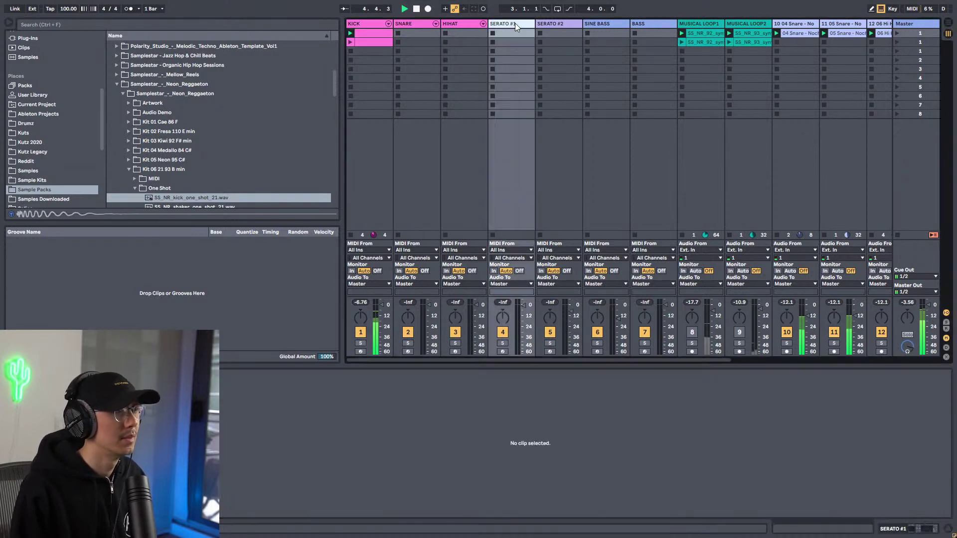
{"action": "right_click", "coordinate": [559, 24]}
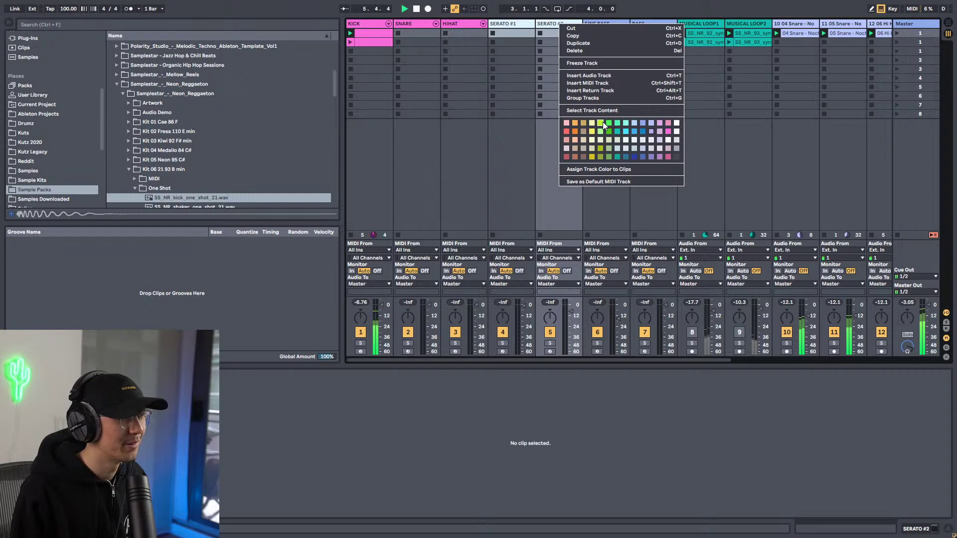
{"action": "left_click", "coordinate": [603, 122]}
{"action": "right_click", "coordinate": [567, 27]}
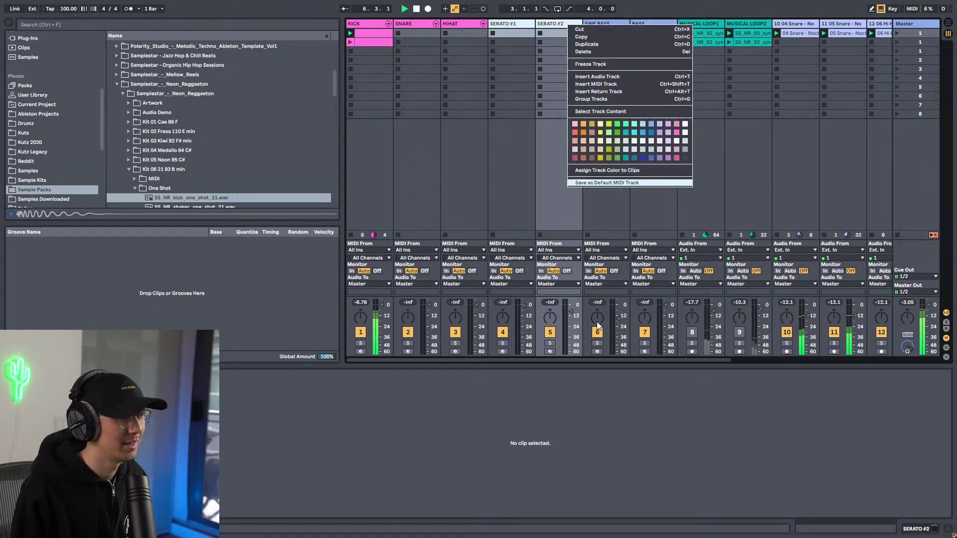
{"action": "left_click", "coordinate": [609, 183]}
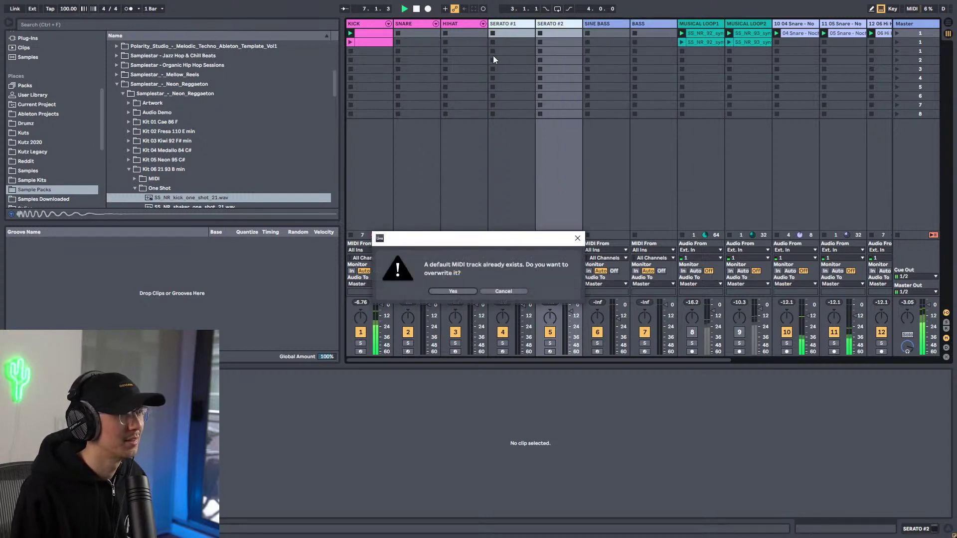
{"action": "left_click", "coordinate": [504, 293]}
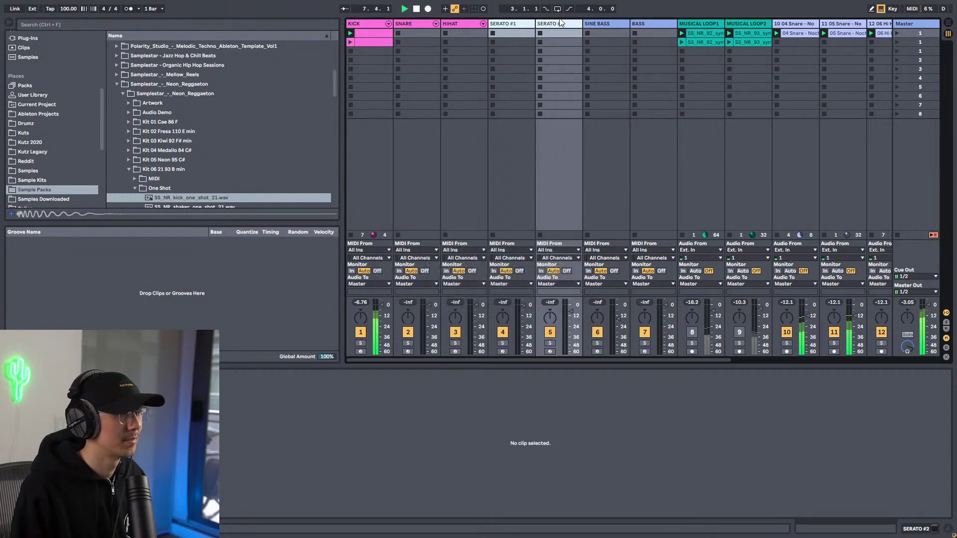
Open the Serato Sample plug-in window of the SERATO #1 track and move it clear of the sample browser.
{"action": "left_click", "coordinate": [516, 26]}
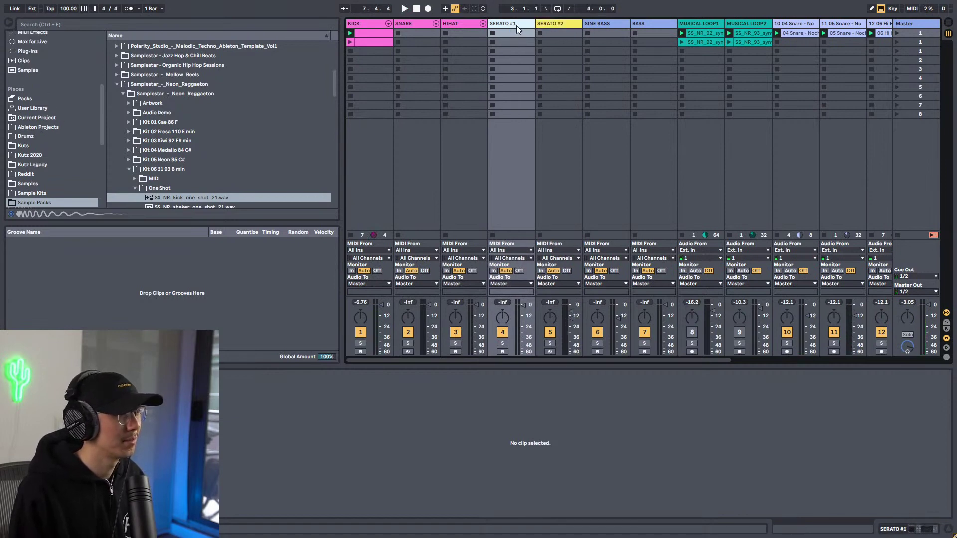
{"action": "left_click", "coordinate": [510, 23]}
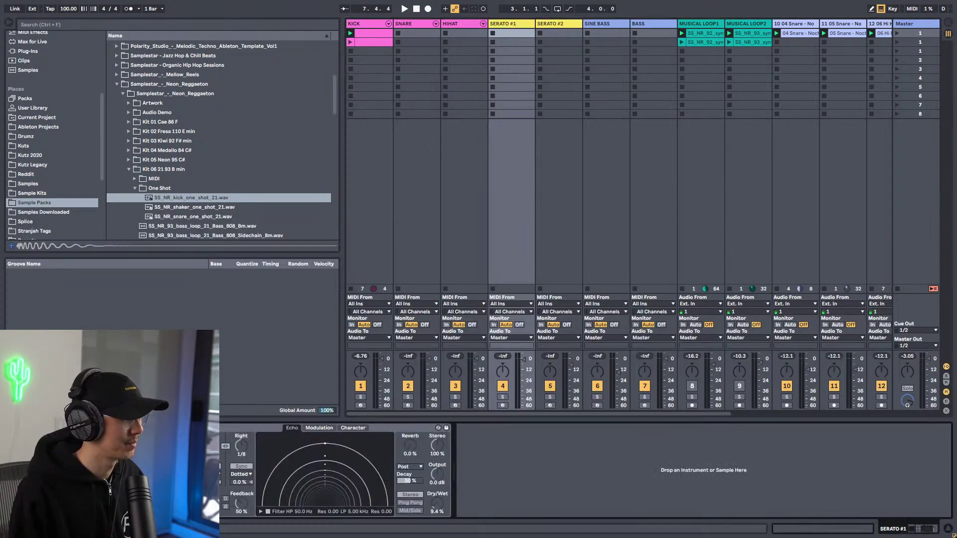
{"action": "left_click", "coordinate": [25, 427]}
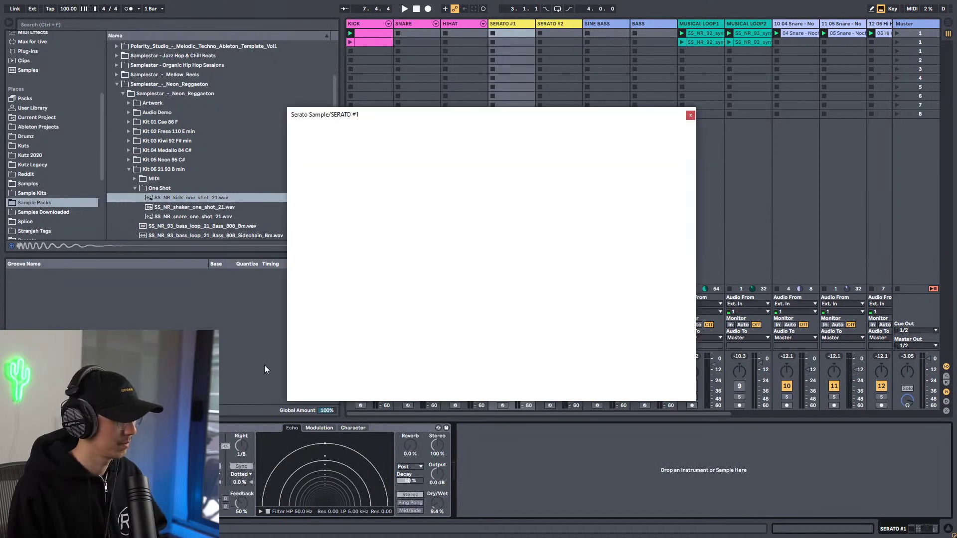
{"action": "left_click_drag", "start_coordinate": [542, 113], "coordinate": [613, 119]}
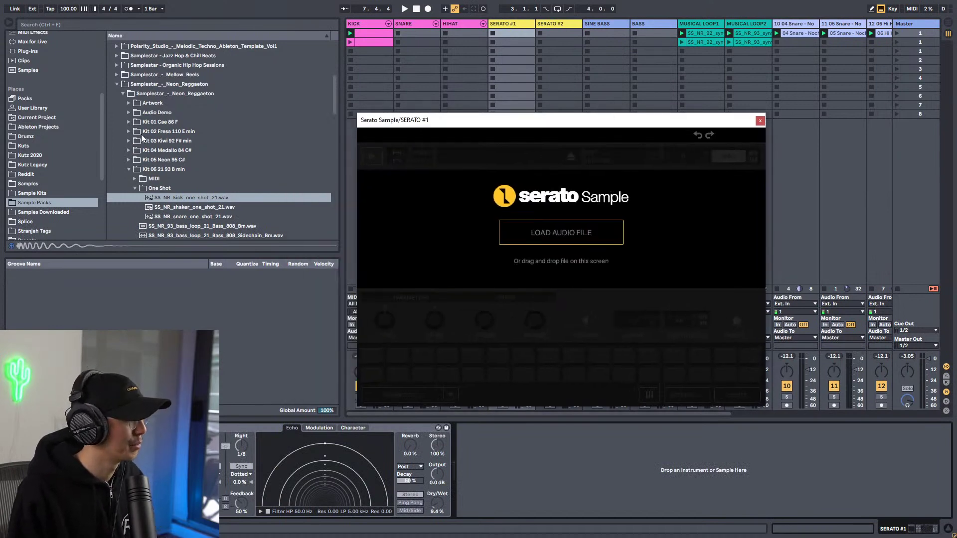
Collapse the Samplestar_-_Neon_Reggaeton pack and expand the Image_sounds_-_Reggaeton_Styles_1 pack down to its song folders.
{"action": "left_click", "coordinate": [116, 83]}
{"action": "scroll", "coordinate": [118, 84], "scroll_direction": "up", "scroll_amount": 5}
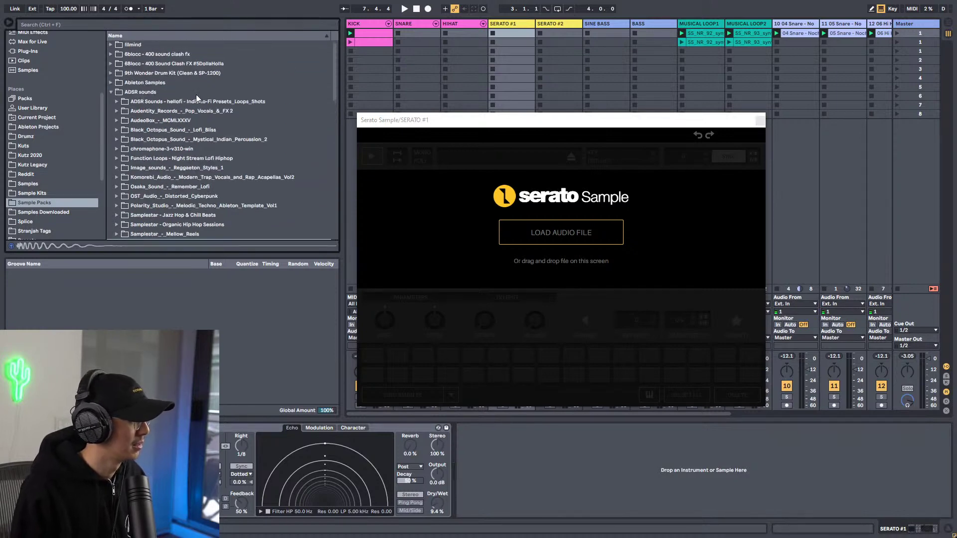
{"action": "left_click", "coordinate": [115, 167]}
{"action": "scroll", "coordinate": [178, 154], "scroll_direction": "down", "scroll_amount": 3}
{"action": "left_click", "coordinate": [123, 116]}
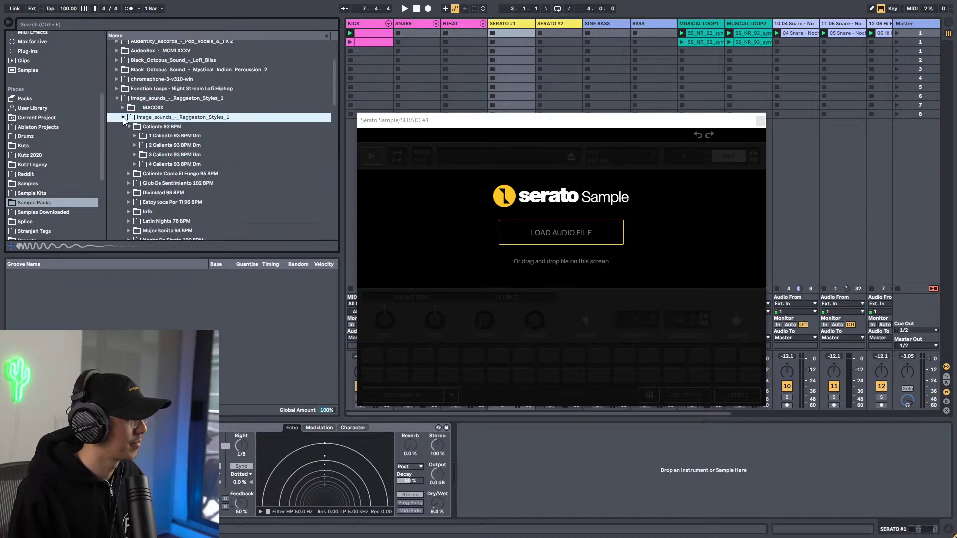
Expand "Noche De Fiesta 100 BPM" and its folder "1 Noche De Fiesta 100 BPM F#m" to list the samples.
{"action": "scroll", "coordinate": [172, 121], "scroll_direction": "down", "scroll_amount": 3}
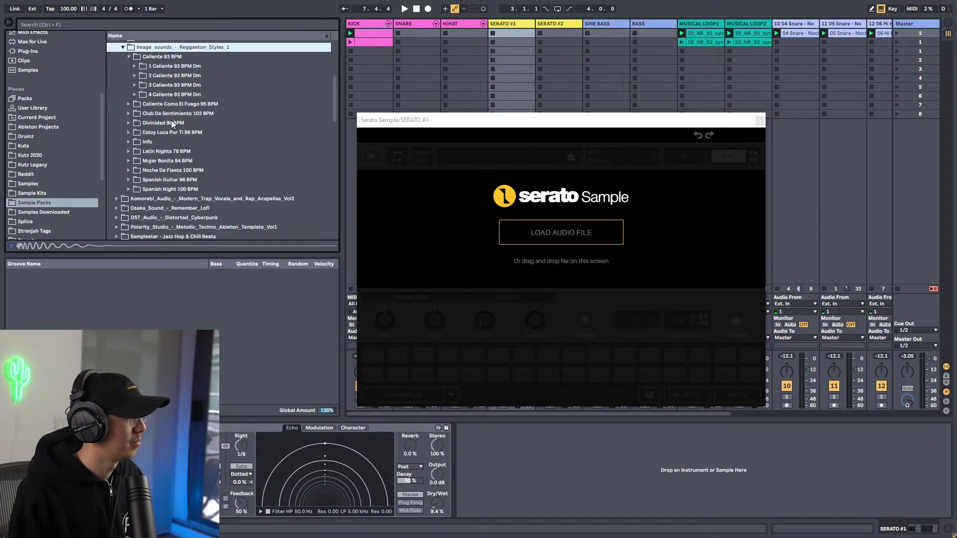
{"action": "left_click", "coordinate": [129, 170]}
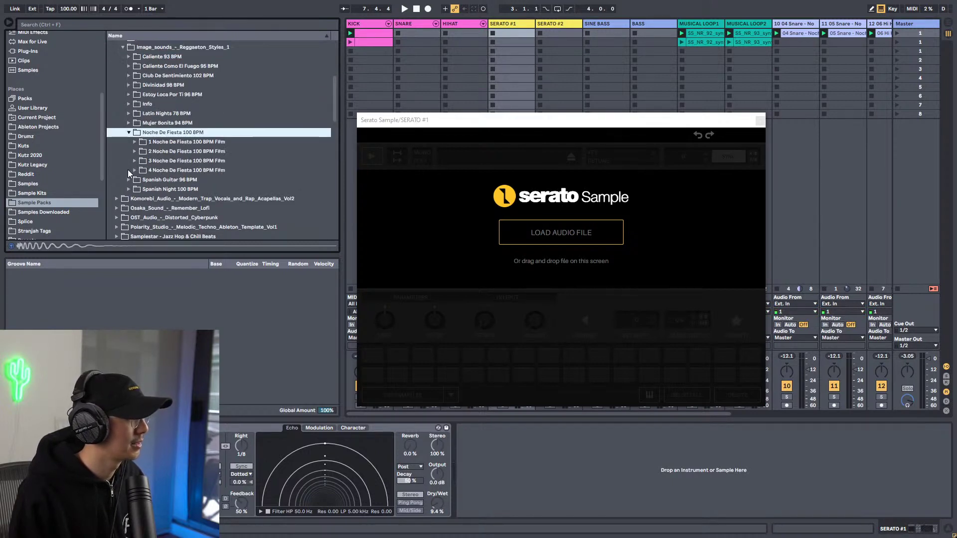
{"action": "left_click", "coordinate": [134, 143]}
{"action": "scroll", "coordinate": [237, 140], "scroll_direction": "down", "scroll_amount": 3}
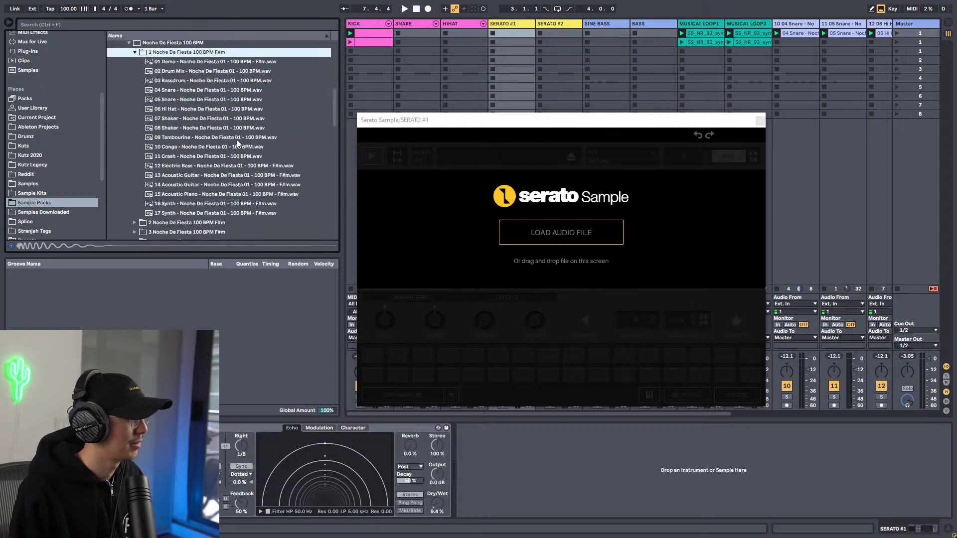
Audition the melodic loops from 11 Crash down and load "15 Acoustic Piano - Noche De Fiesta 01 - 100 BPM - F#m.wav" into Serato Sample.
{"action": "left_click", "coordinate": [188, 159]}
{"action": "key", "text": "Down"}
{"action": "key", "text": "Down"}
{"action": "key", "text": "Down"}
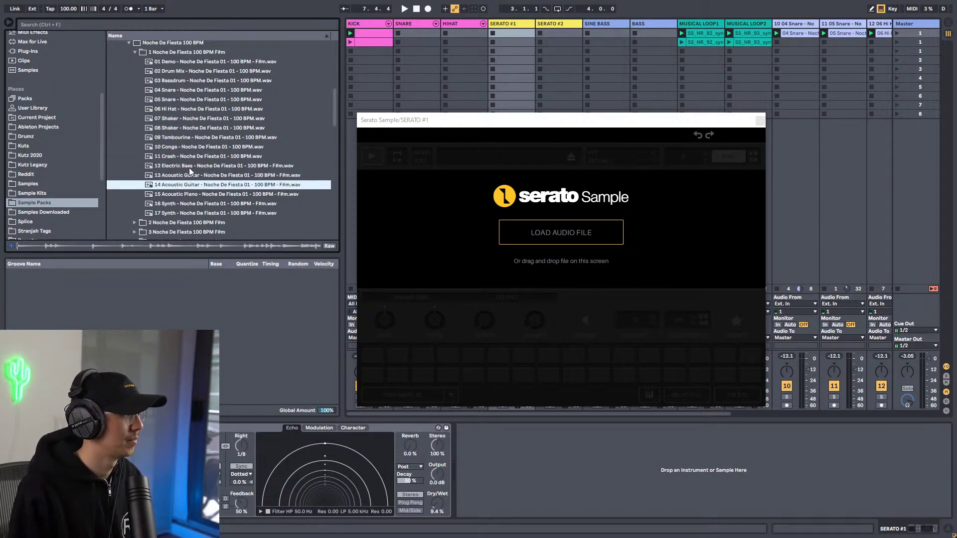
{"action": "key", "text": "Down"}
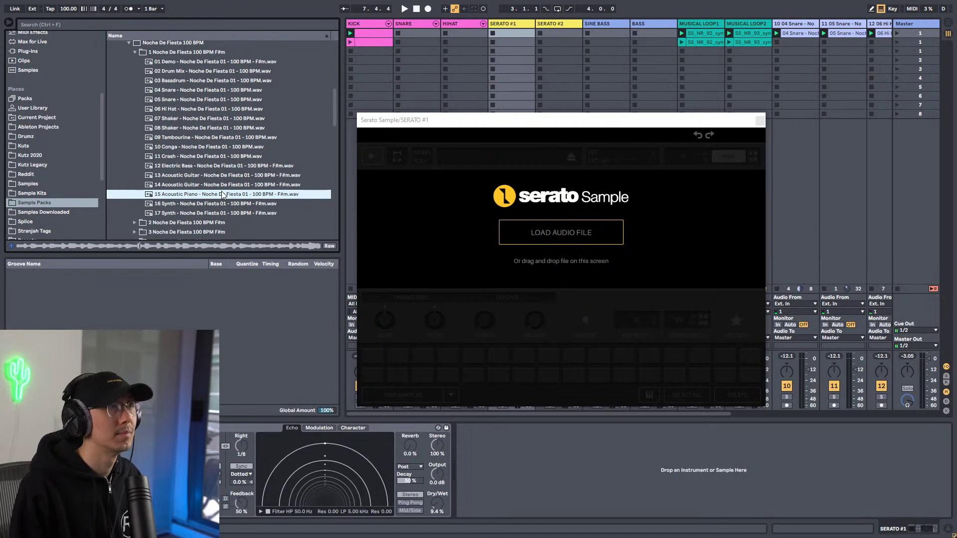
{"action": "left_click_drag", "start_coordinate": [222, 194], "coordinate": [587, 227]}
Reposition the Serato Sample window and run Find Samples to slice the acoustic piano loop onto the pads.
{"action": "left_click_drag", "start_coordinate": [579, 122], "coordinate": [728, 117]}
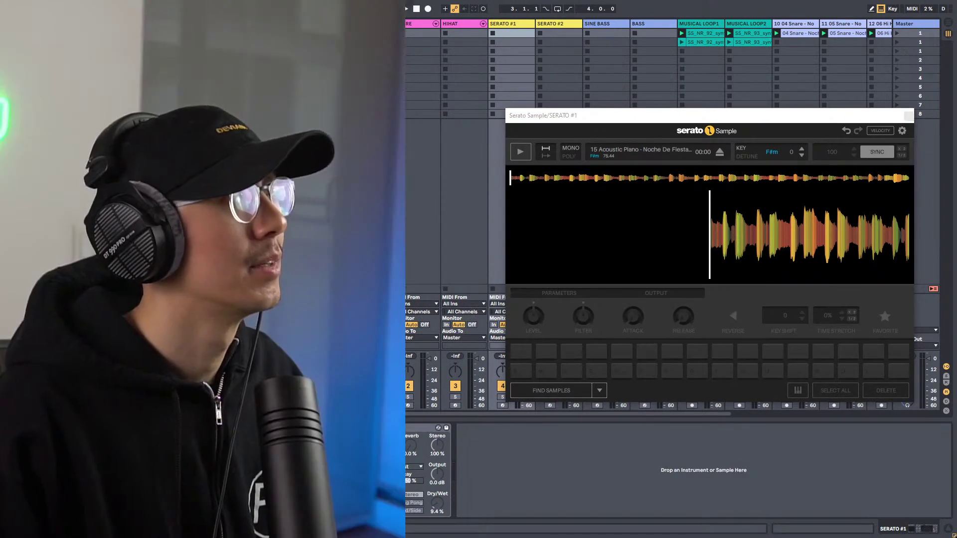
{"action": "left_click_drag", "start_coordinate": [573, 114], "coordinate": [542, 132]}
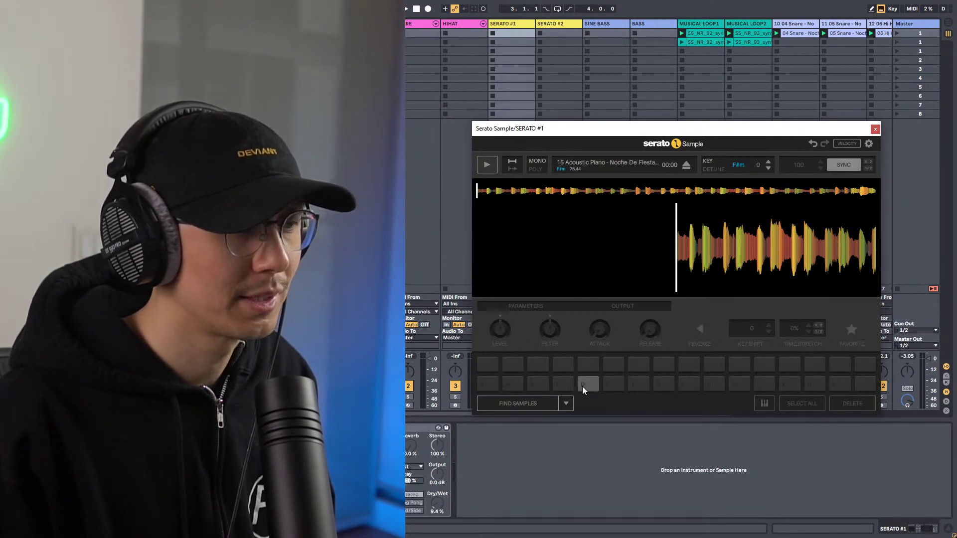
{"action": "left_click", "coordinate": [524, 405]}
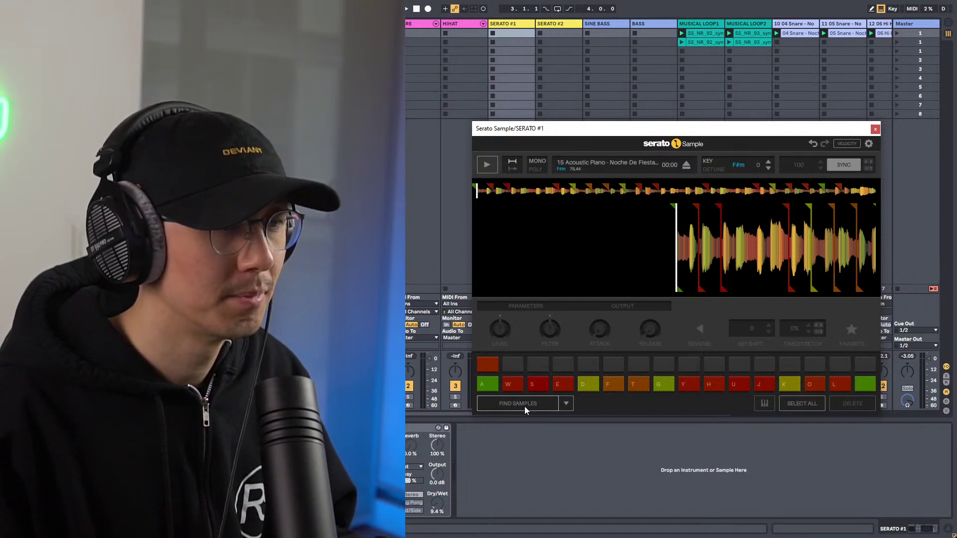
{"action": "mouse_move", "coordinate": [624, 129]}
{"action": "left_mouse_down"}
{"action": "mouse_move", "coordinate": [678, 123]}
{"action": "mouse_move", "coordinate": [607, 125]}
{"action": "mouse_move", "coordinate": [617, 129]}
{"action": "left_mouse_up"}
{"action": "left_click", "coordinate": [503, 407]}
Audition the found piano slices on pads A, W, S, D, T and H to compare their sound.
{"action": "key", "text": "a"}
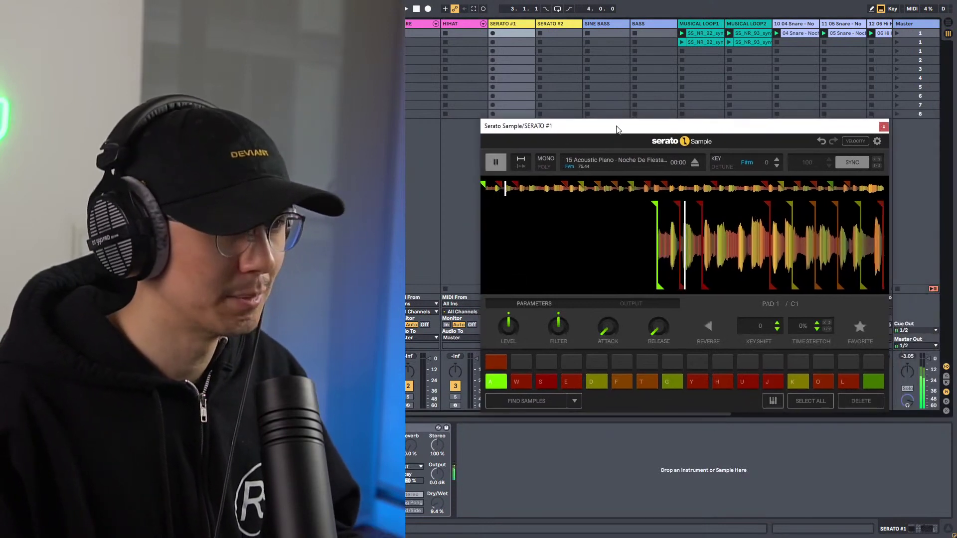
{"action": "key", "text": "w"}
{"action": "key", "text": "a"}
{"action": "key", "text": "w"}
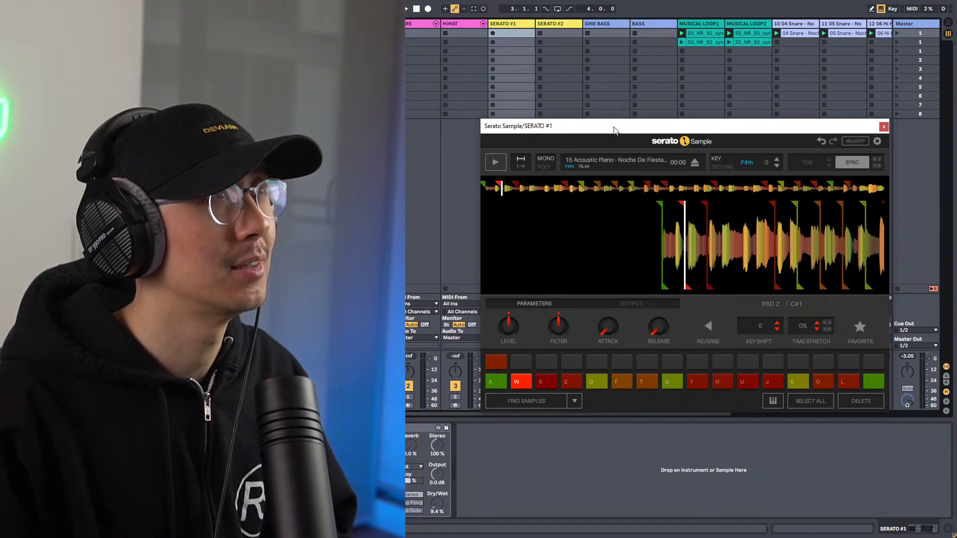
{"action": "key", "text": "a"}
{"action": "key", "text": "s"}
{"action": "key", "text": "d"}
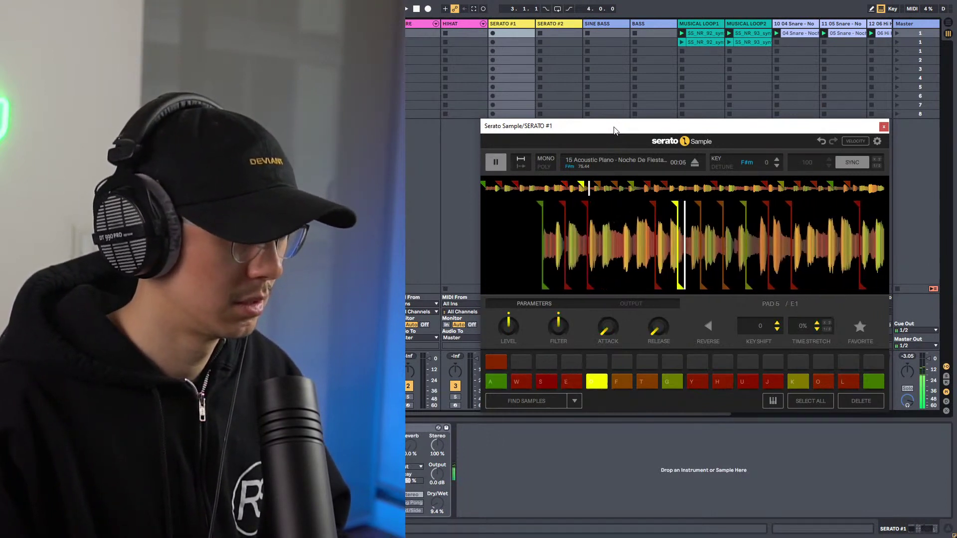
{"action": "key", "text": "t"}
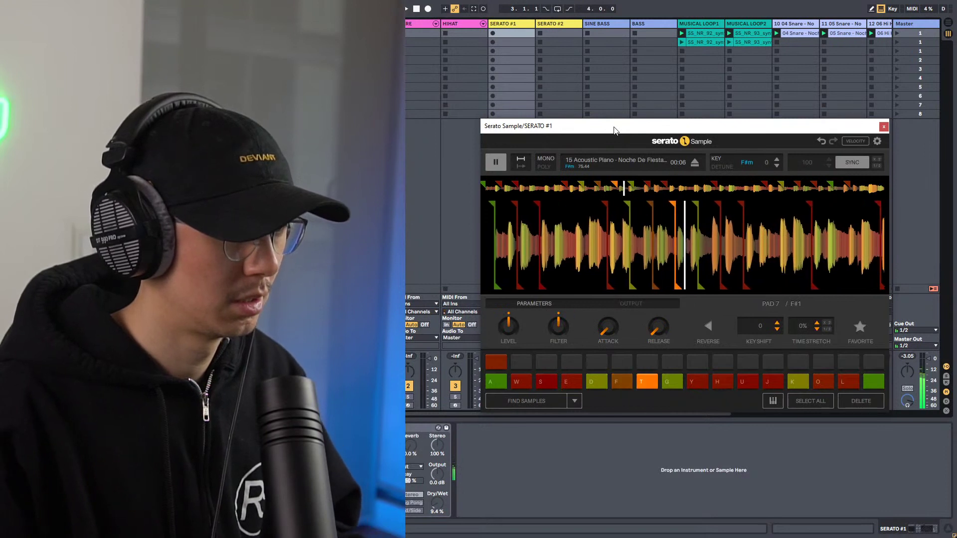
{"action": "key", "text": "h"}
{"action": "key", "text": "a"}
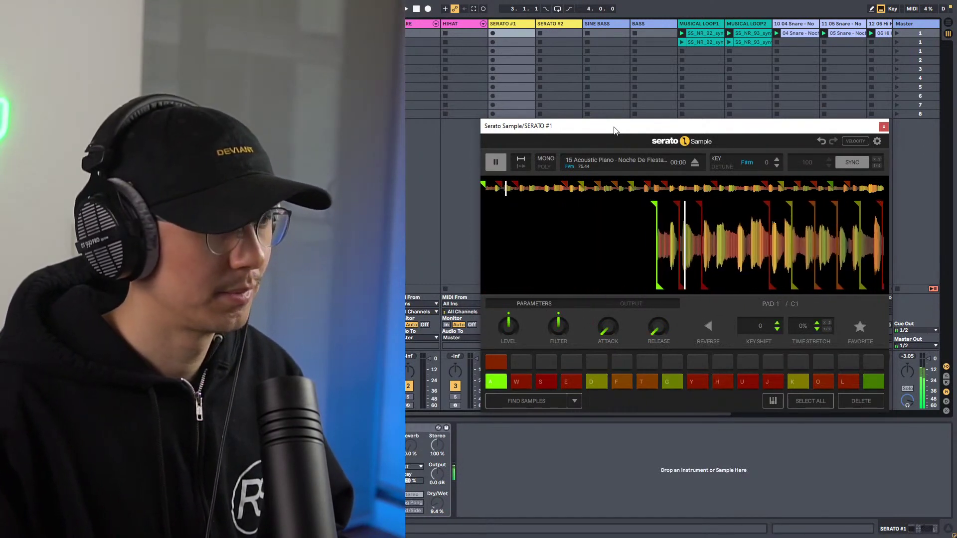
Replay the first piano slice on pad A and mark it as a favorite.
{"action": "left_click", "coordinate": [496, 381]}
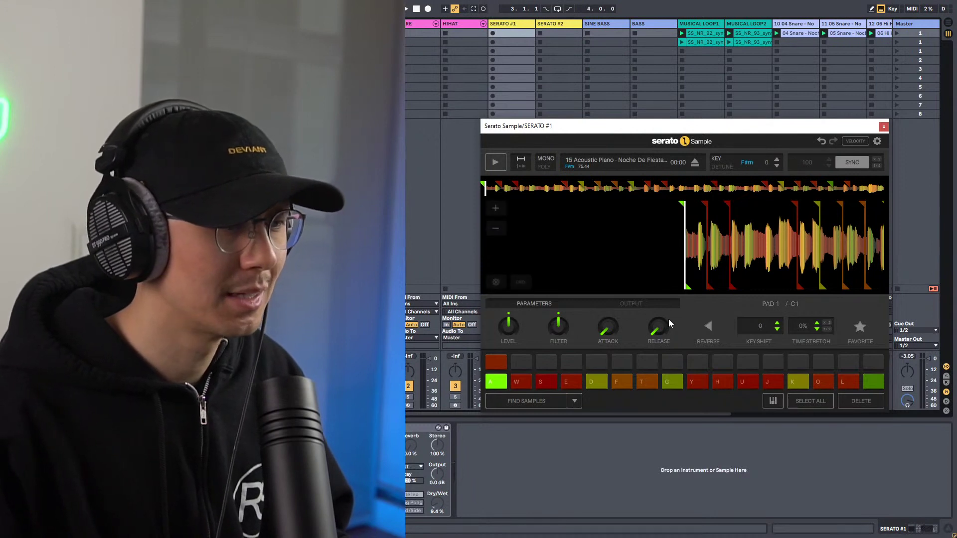
{"action": "mouse_move", "coordinate": [612, 335]}
{"action": "key", "text": "space"}
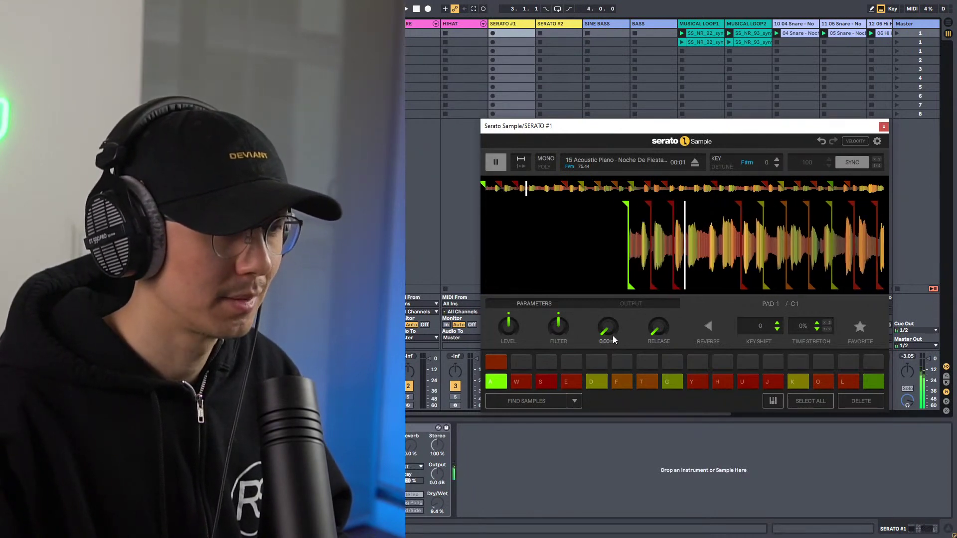
{"action": "key", "text": "space"}
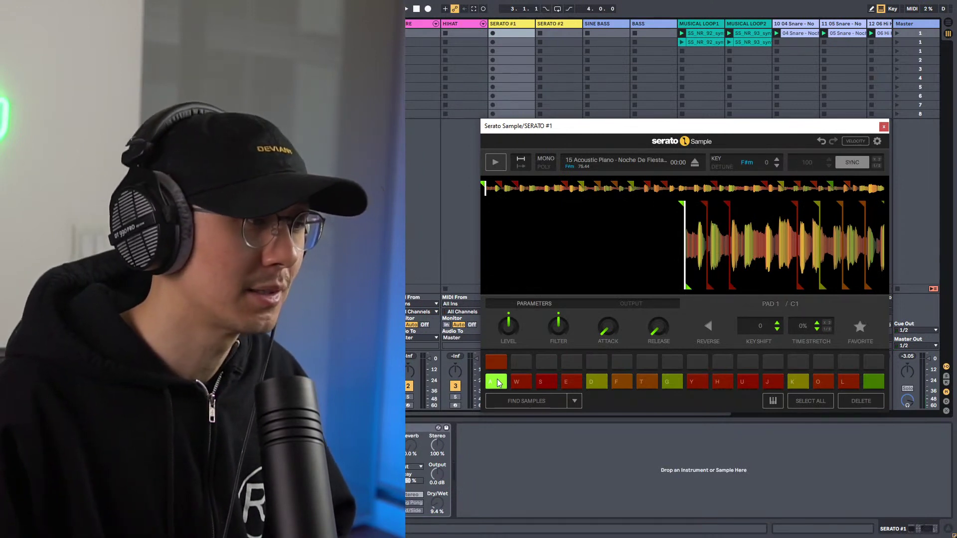
{"action": "left_click", "coordinate": [497, 383]}
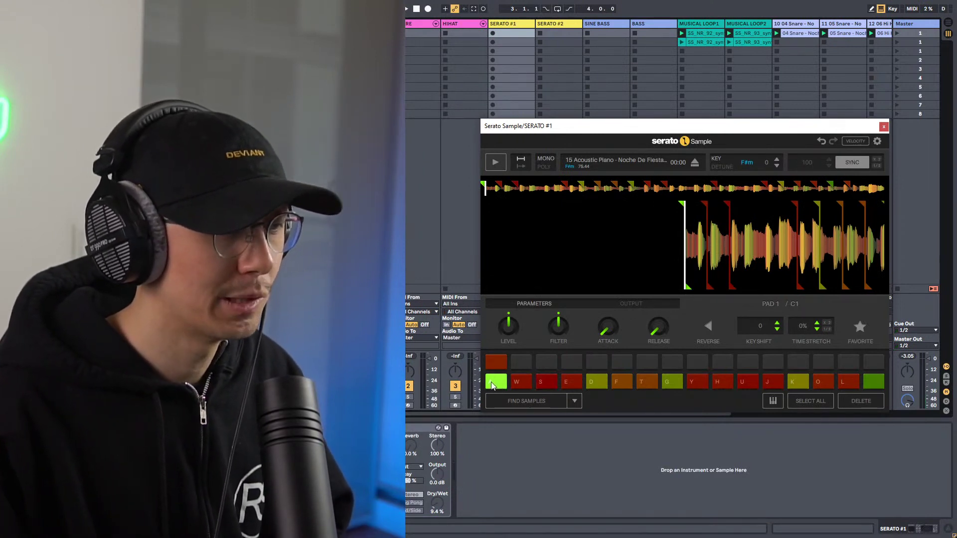
{"action": "left_click", "coordinate": [500, 384]}
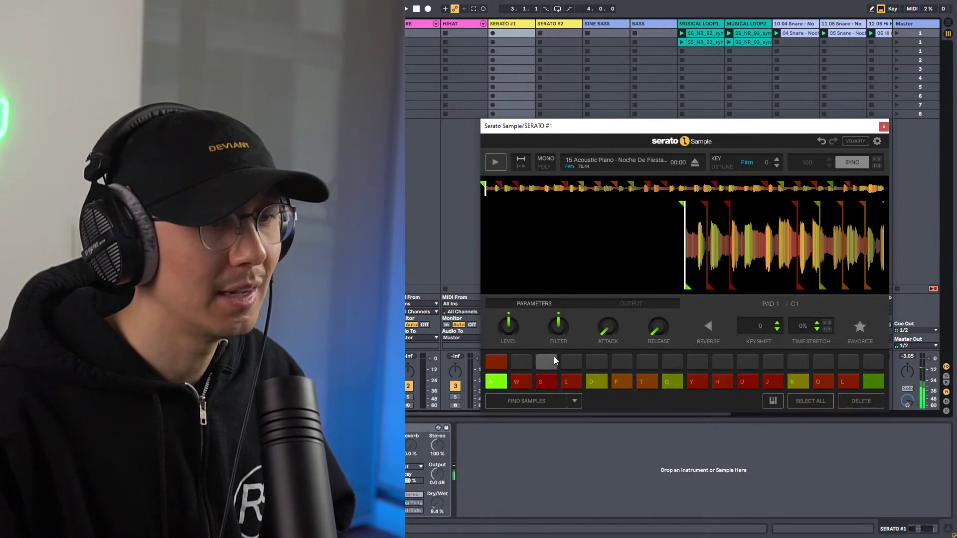
{"action": "left_click", "coordinate": [861, 328]}
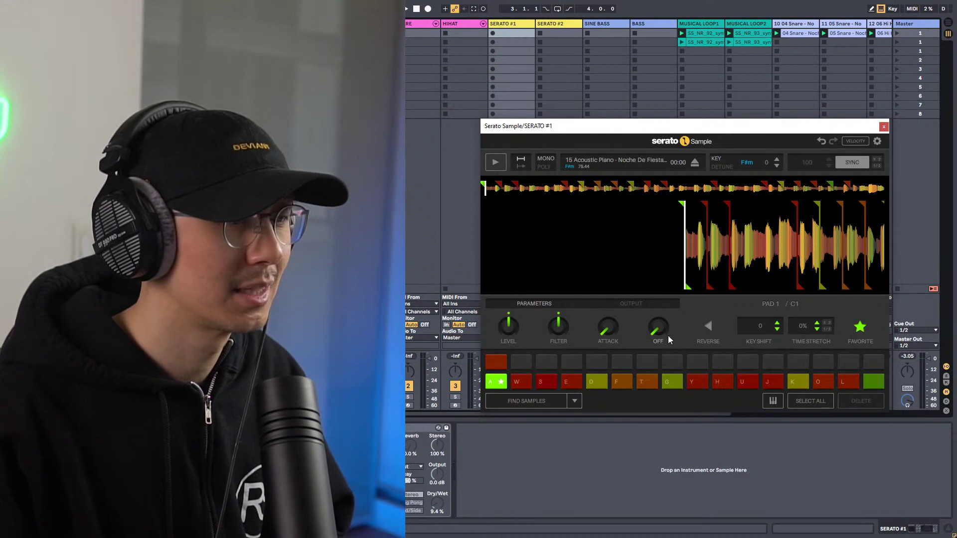
Compare the slices on pads A, S, W and T, and mark pad W as a favorite.
{"action": "key", "text": "a"}
{"action": "key", "text": "s"}
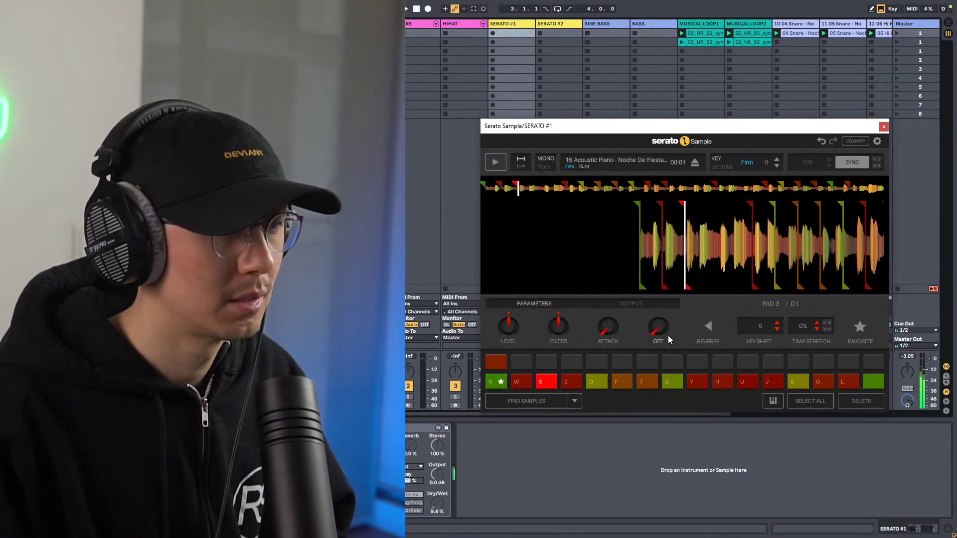
{"action": "left_click", "coordinate": [522, 381]}
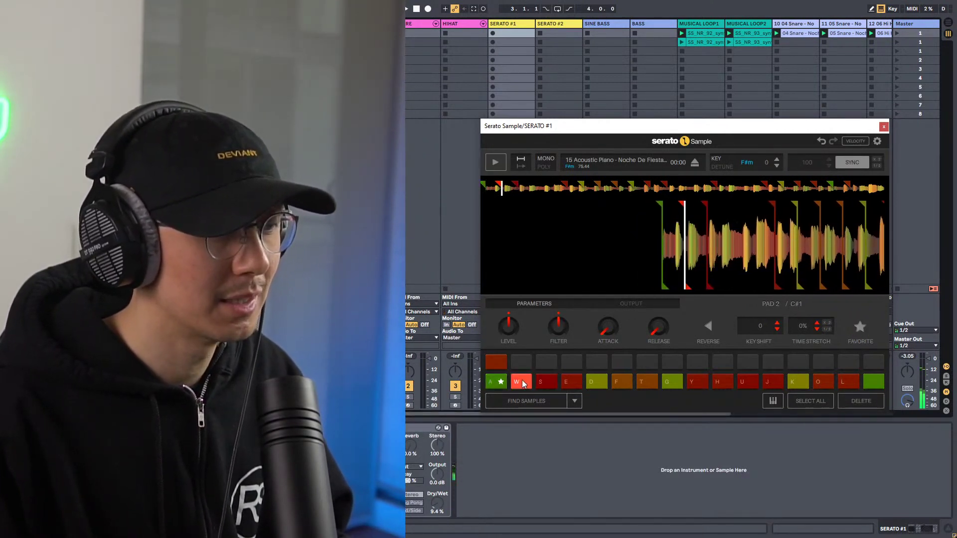
{"action": "key", "text": "t"}
{"action": "key", "text": "w"}
{"action": "left_click", "coordinate": [519, 382]}
{"action": "left_click", "coordinate": [859, 329]}
Compare the slices on pads D, G and H, and mark pad H as a favorite.
{"action": "key", "text": "d"}
{"action": "key", "text": "g"}
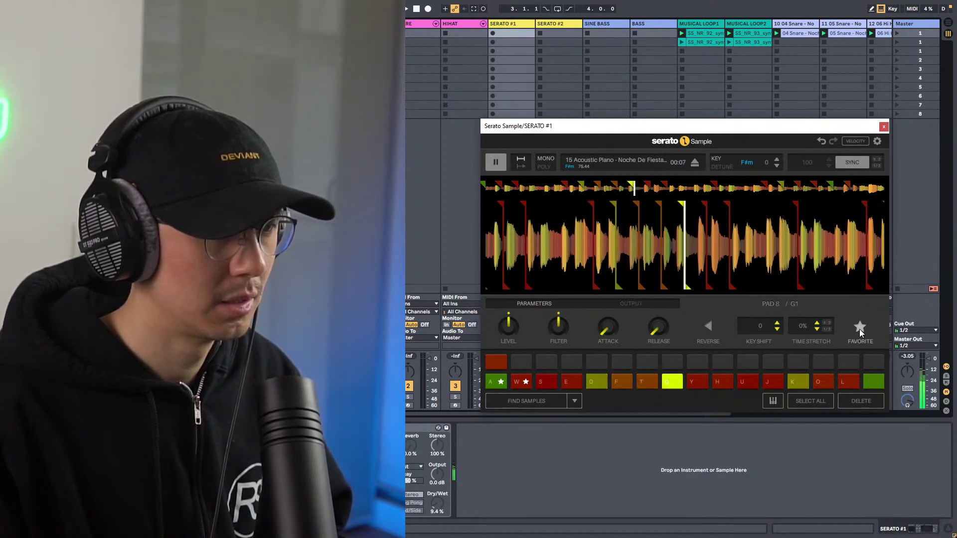
{"action": "key", "text": "h"}
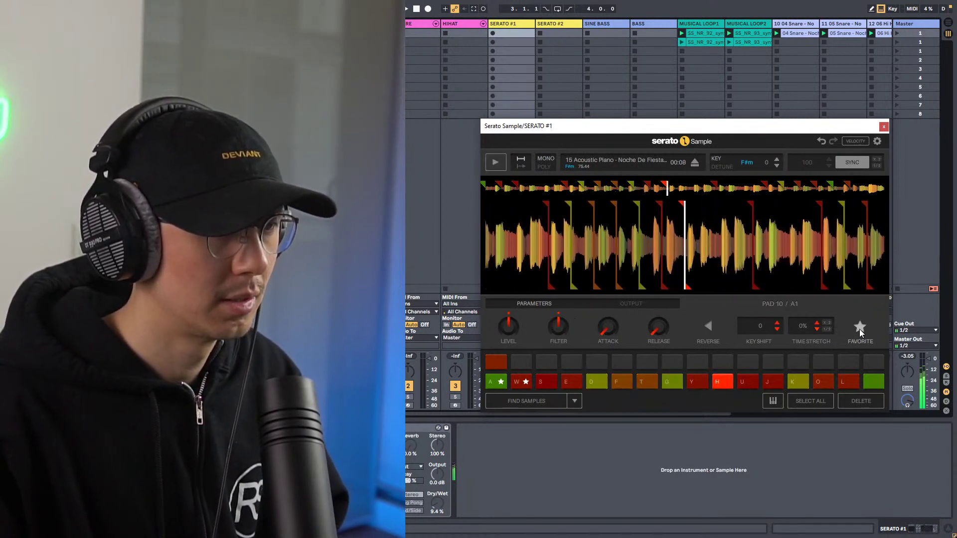
{"action": "key", "text": "g"}
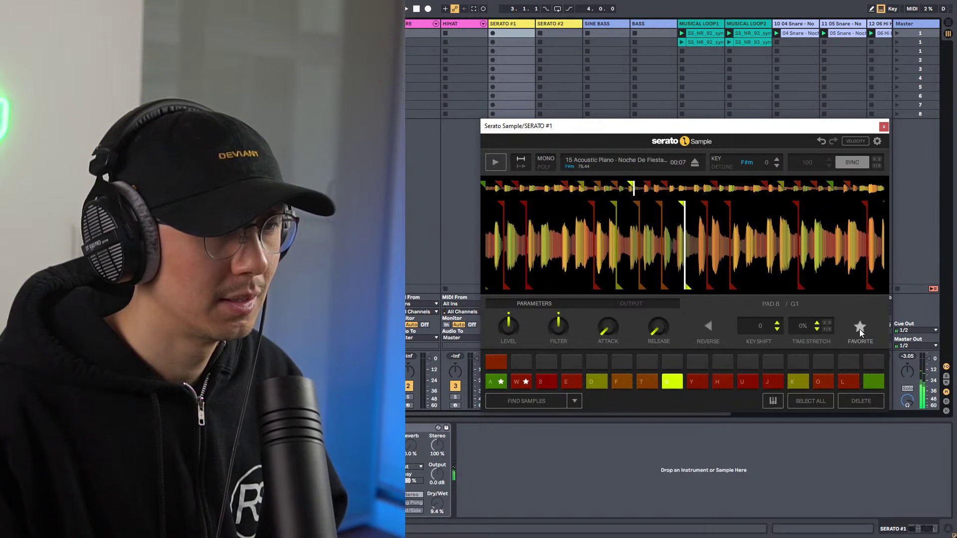
{"action": "key", "text": "h"}
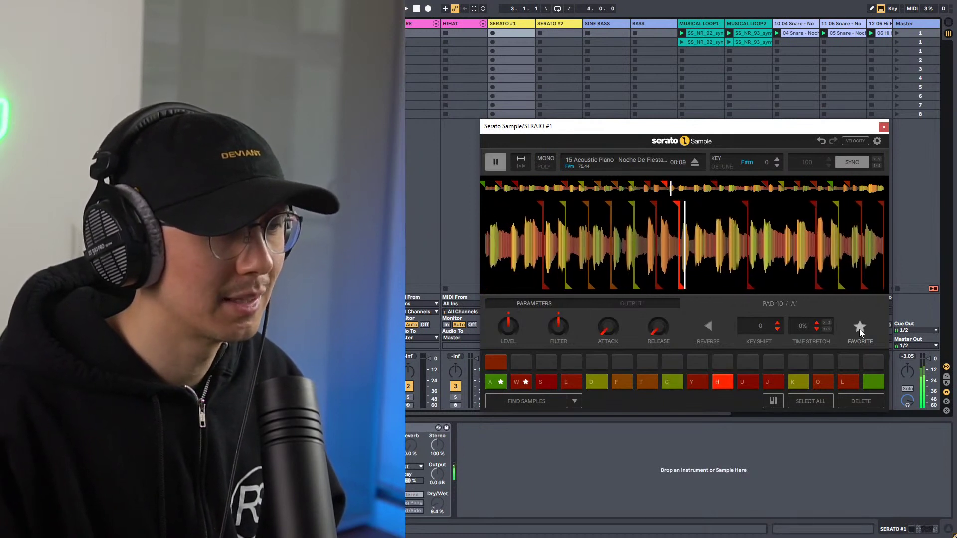
{"action": "left_click", "coordinate": [727, 384]}
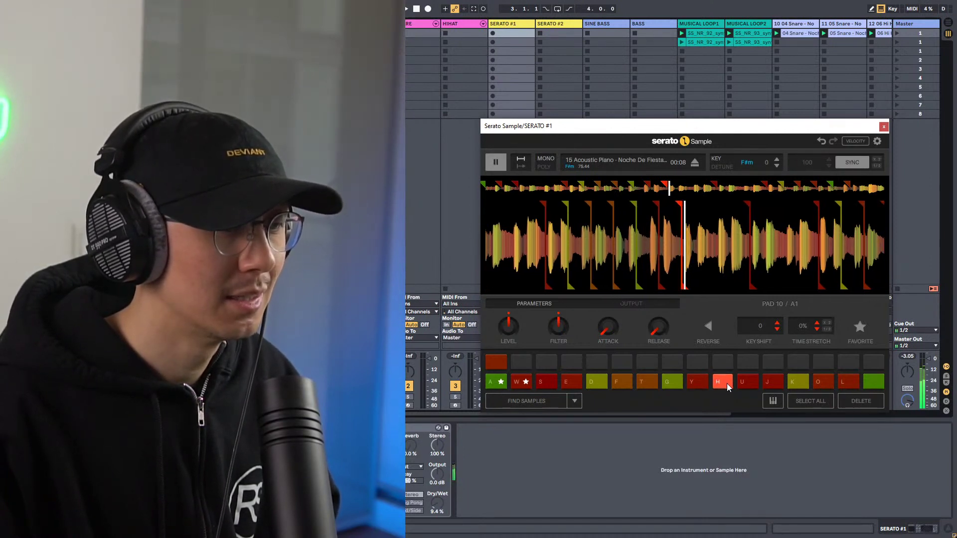
{"action": "left_click", "coordinate": [860, 328]}
Clear all the non-favorite slices from the pads, keeping only A, W and H.
{"action": "key", "text": "h"}
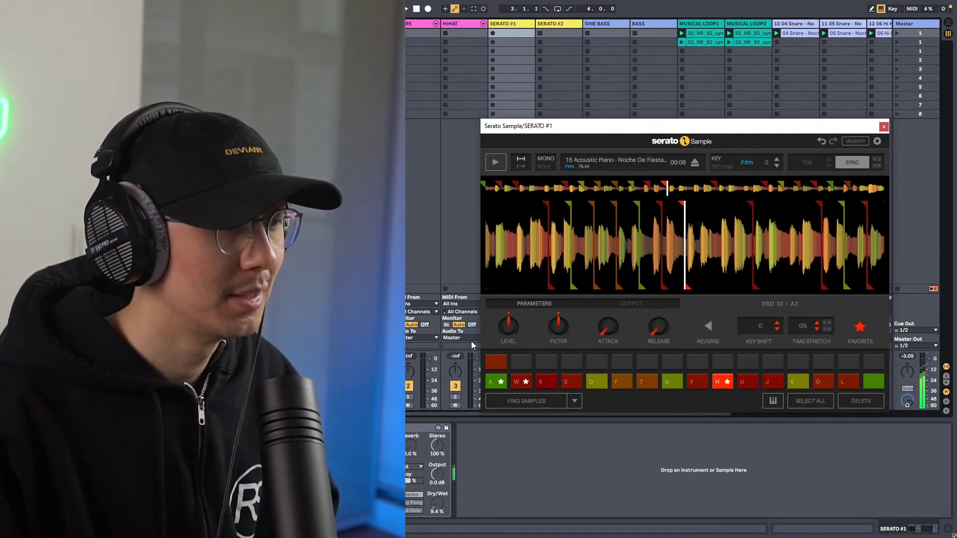
{"action": "left_click", "coordinate": [817, 402]}
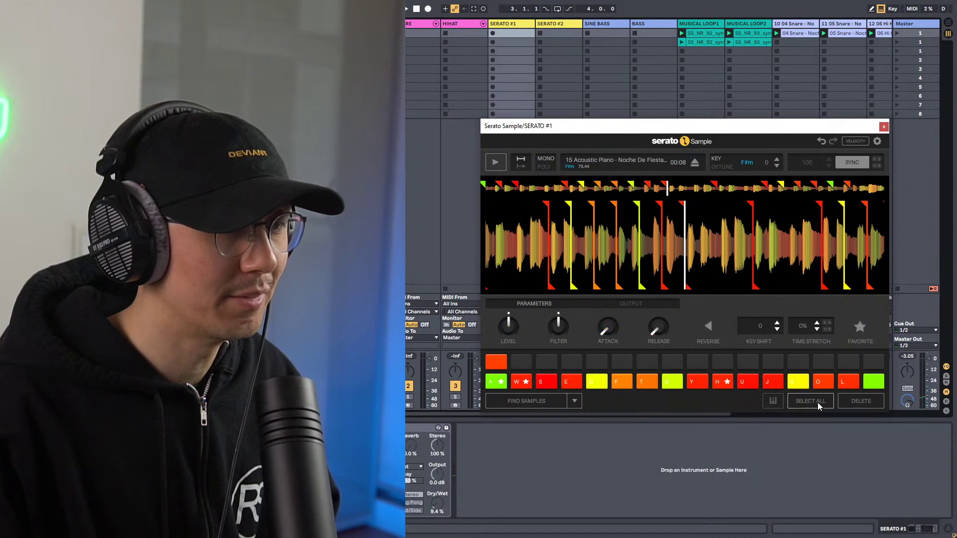
{"action": "left_click", "coordinate": [857, 400]}
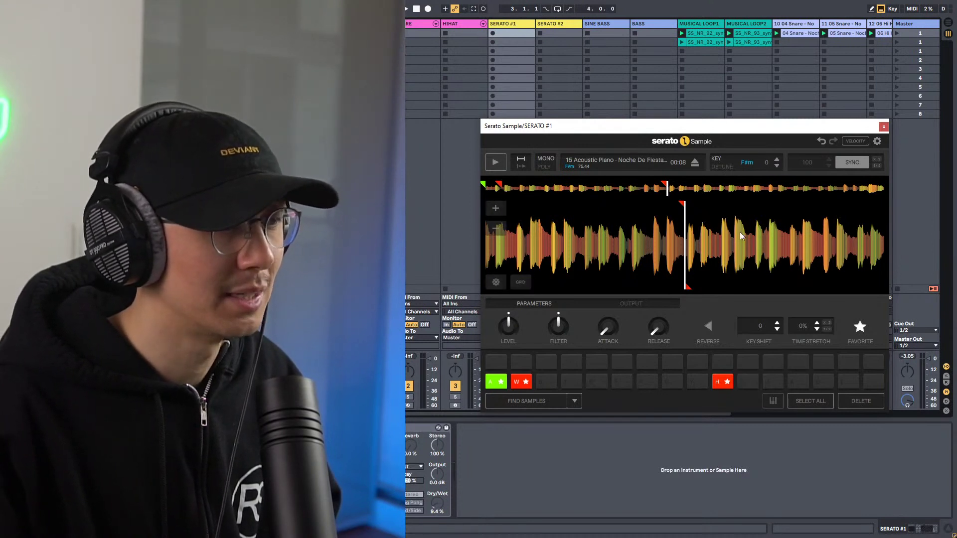
Play the empty pads S and G to assign new slices to them.
{"action": "key", "text": "space"}
{"action": "key", "text": "s"}
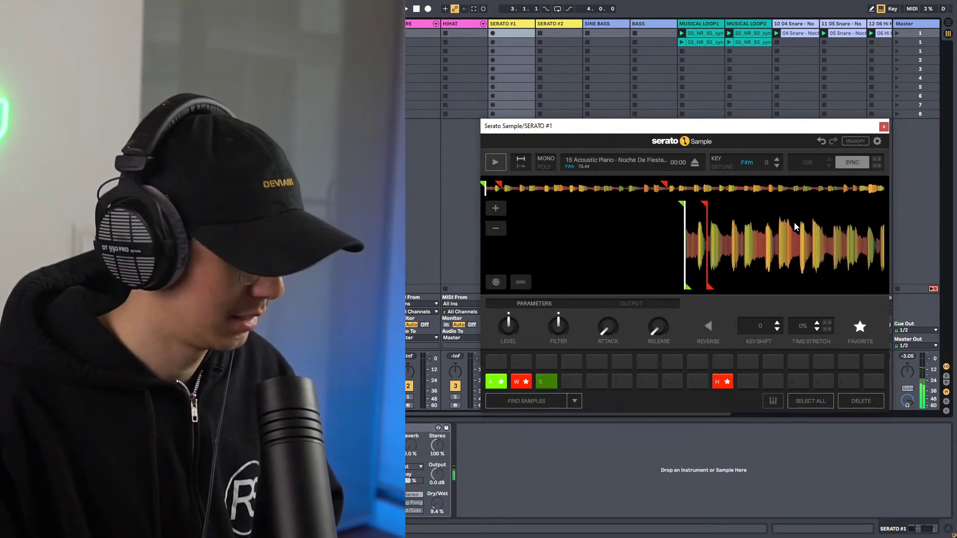
{"action": "key", "text": "g"}
{"action": "key", "text": "g"}
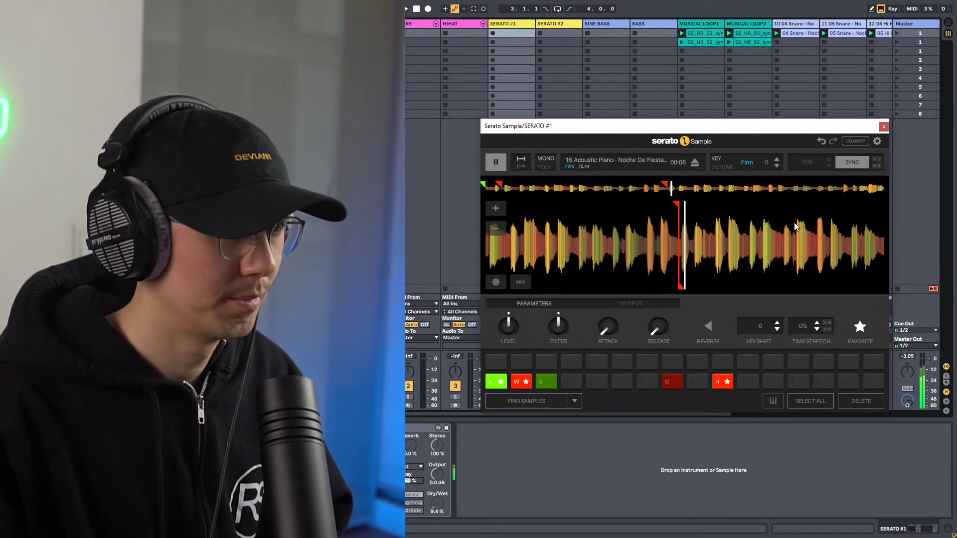
Play the remaining favorite slices to hear how they combine, and select pad A.
{"action": "key", "text": "space"}
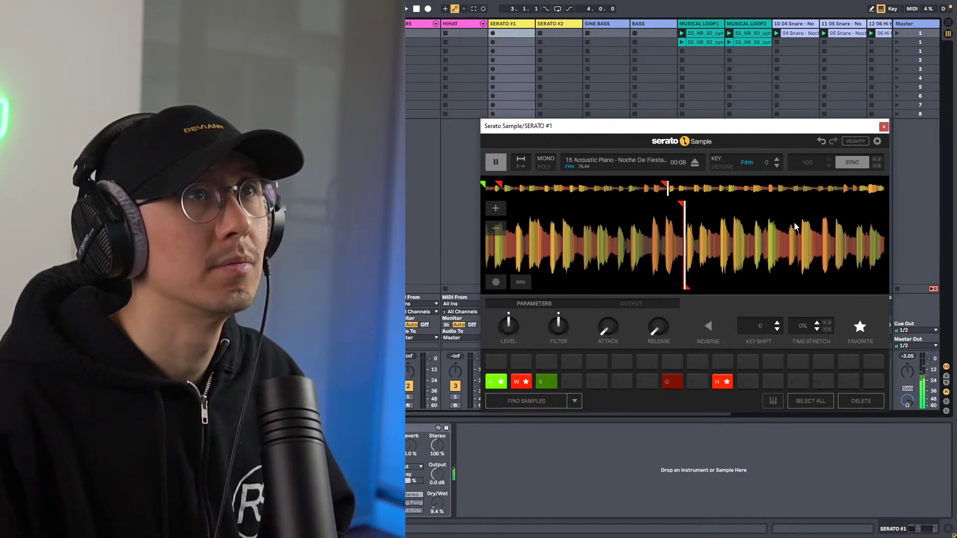
{"action": "key", "text": "a"}
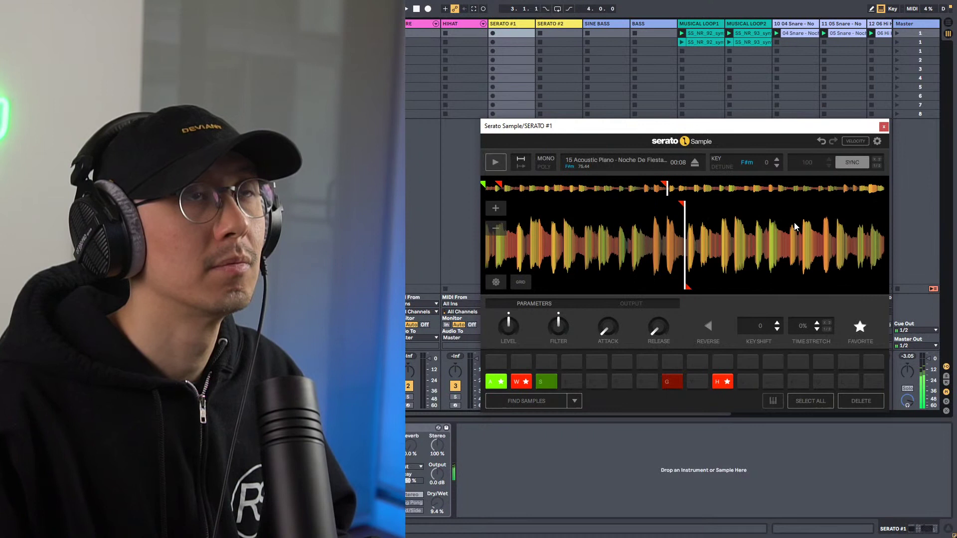
{"action": "key", "text": "w"}
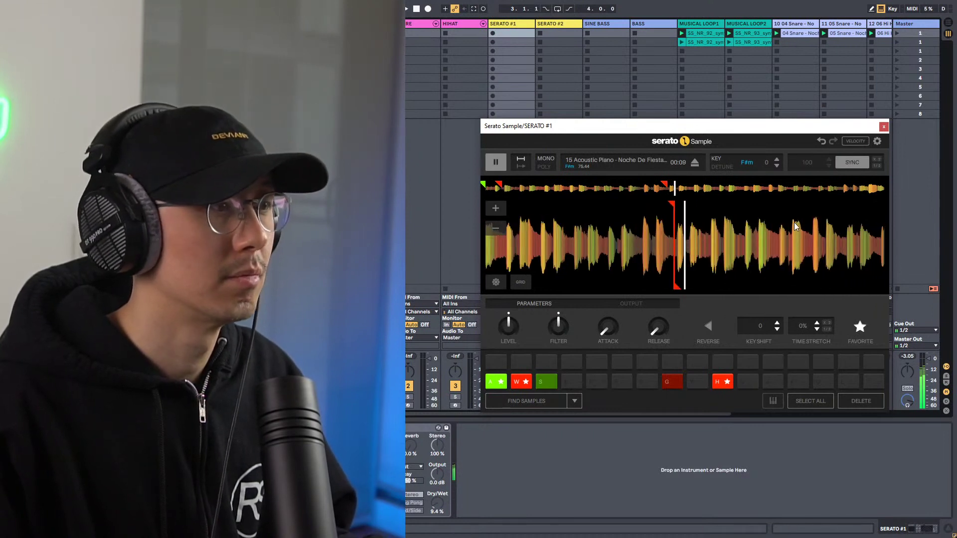
{"action": "key", "text": "w"}
{"action": "key", "text": "space"}
{"action": "key", "text": "w"}
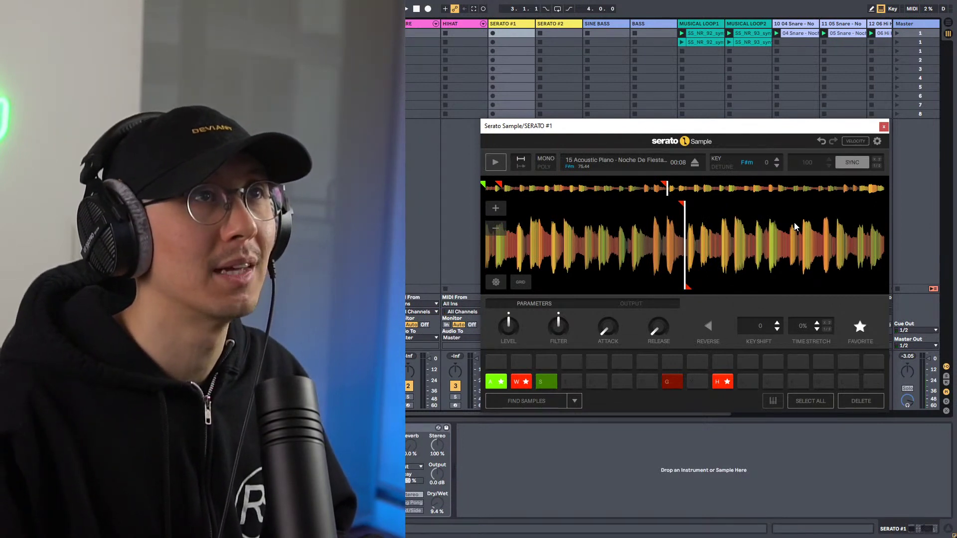
{"action": "key", "text": "a"}
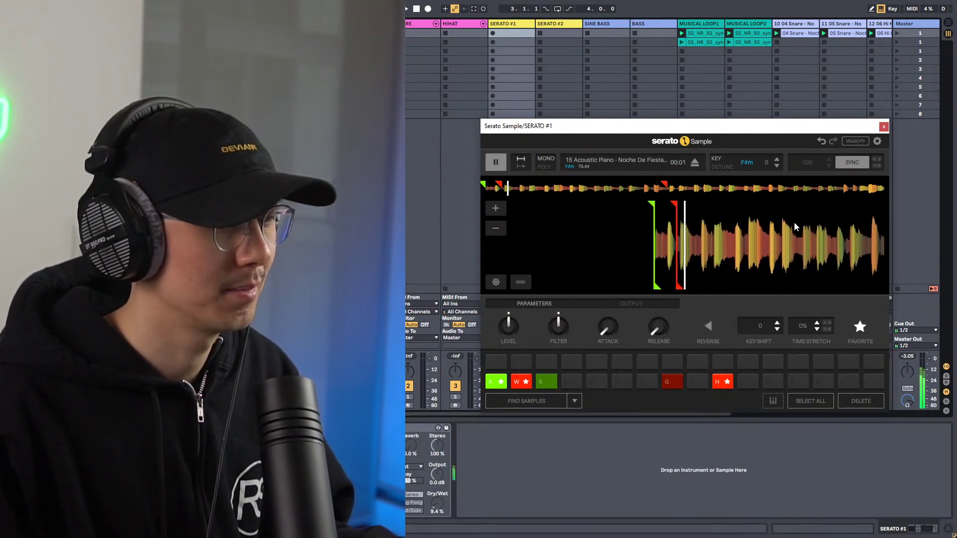
{"action": "key", "text": "space"}
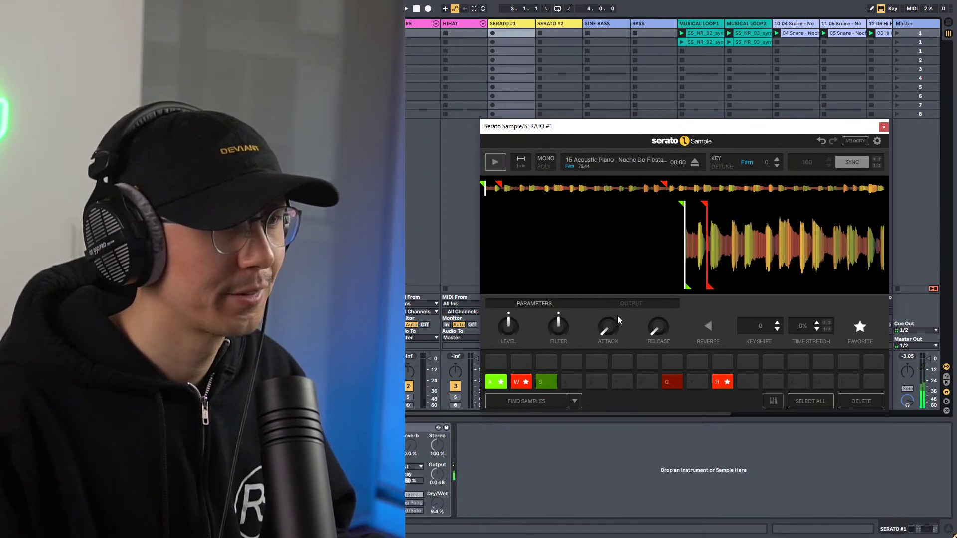
{"action": "left_click", "coordinate": [496, 382]}
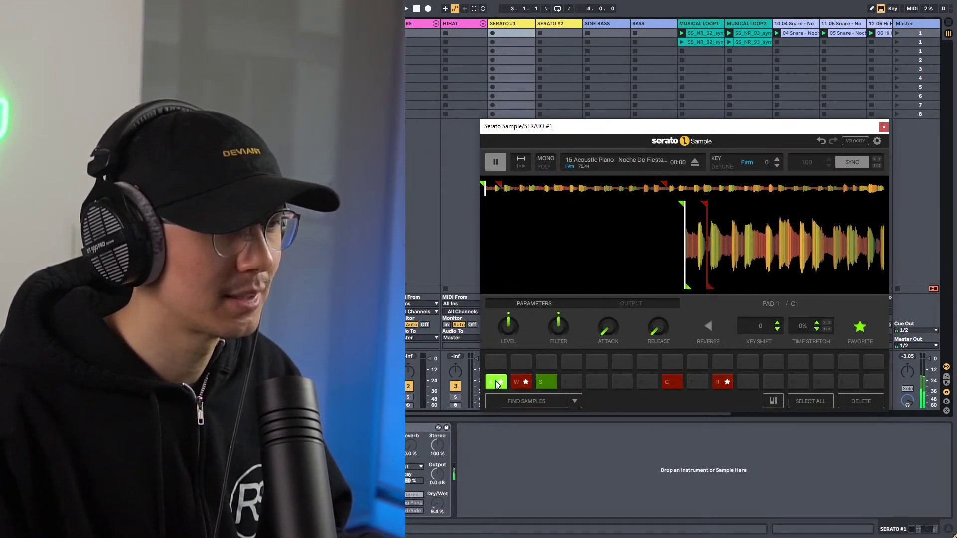
Try out the filter on pad A's slice while starting and stopping playback, and return it to its neutral position.
{"action": "mouse_move", "coordinate": [558, 330]}
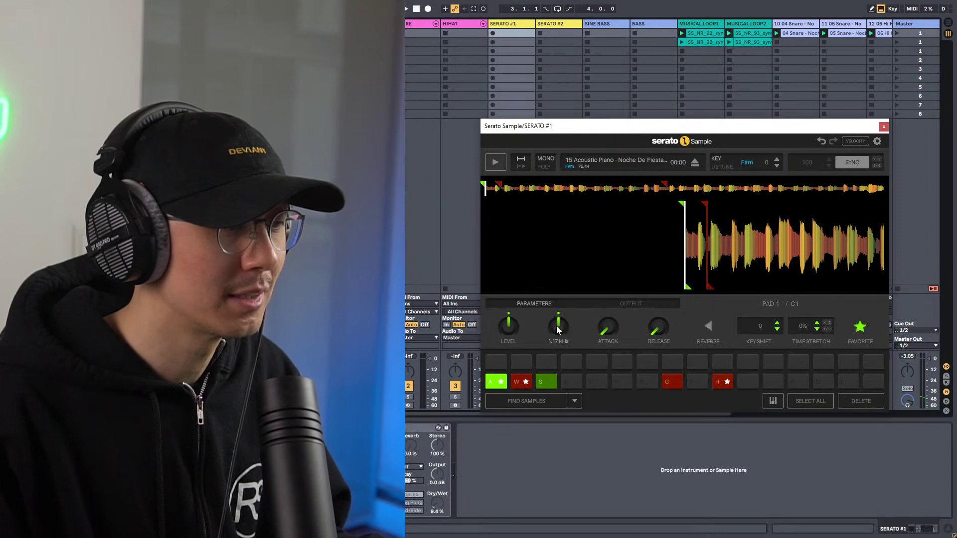
{"action": "key", "text": "space"}
{"action": "mouse_move", "coordinate": [558, 330]}
{"action": "left_mouse_down"}
{"action": "mouse_move", "coordinate": [558, 346]}
{"action": "mouse_move", "coordinate": [558, 332]}
{"action": "left_mouse_up"}
{"action": "key", "text": "space"}
{"action": "key", "text": "space"}
{"action": "key", "text": "space"}
{"action": "key", "text": "space"}
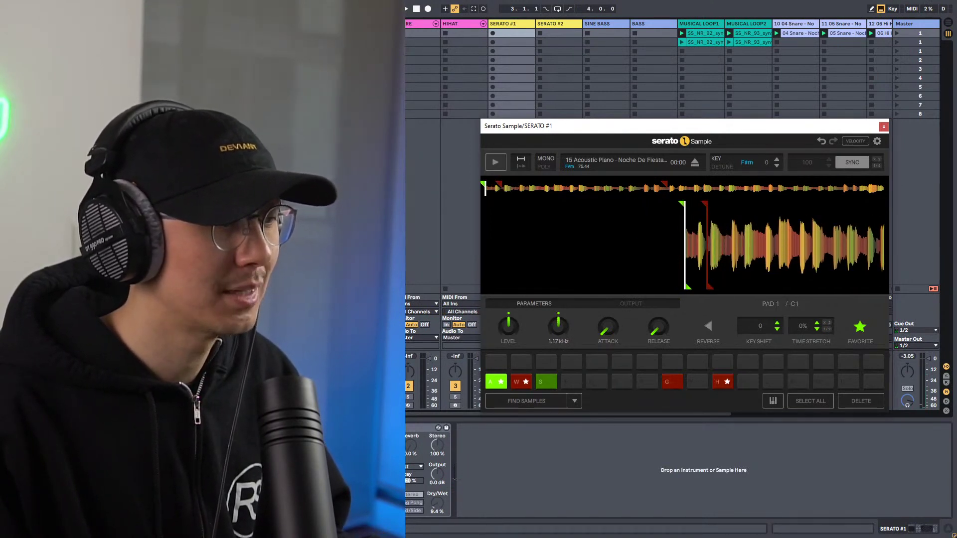
{"action": "key", "text": "space"}
{"action": "left_click_drag", "start_coordinate": [558, 333], "coordinate": [558, 326]}
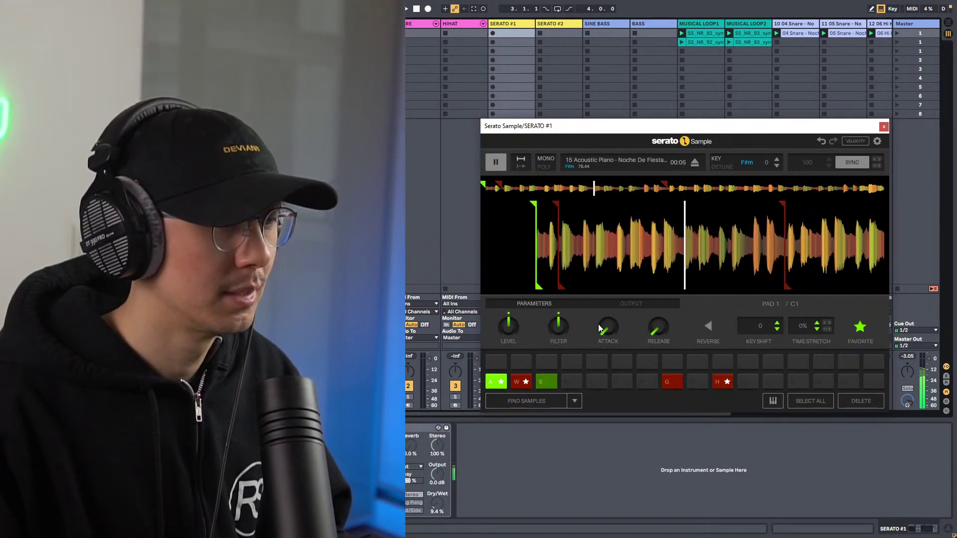
Try a longer attack on pad A's slice during playback.
{"action": "key", "text": "space"}
{"action": "left_click_drag", "start_coordinate": [612, 328], "coordinate": [612, 314]}
{"action": "key", "text": "space"}
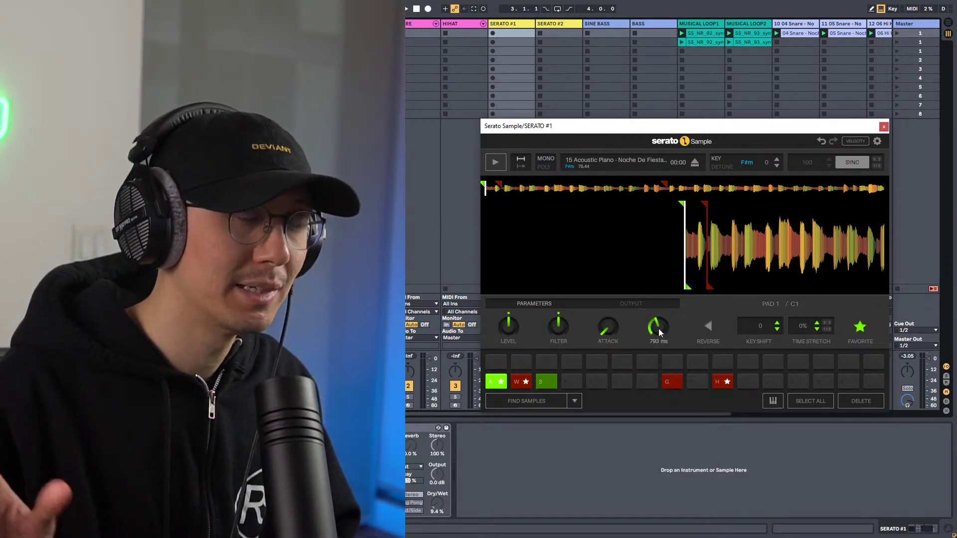
Raise the release of pad A's slice to about 1.14 s and compare how it sounds against pad W.
{"action": "left_click_drag", "start_coordinate": [659, 328], "coordinate": [659, 319]}
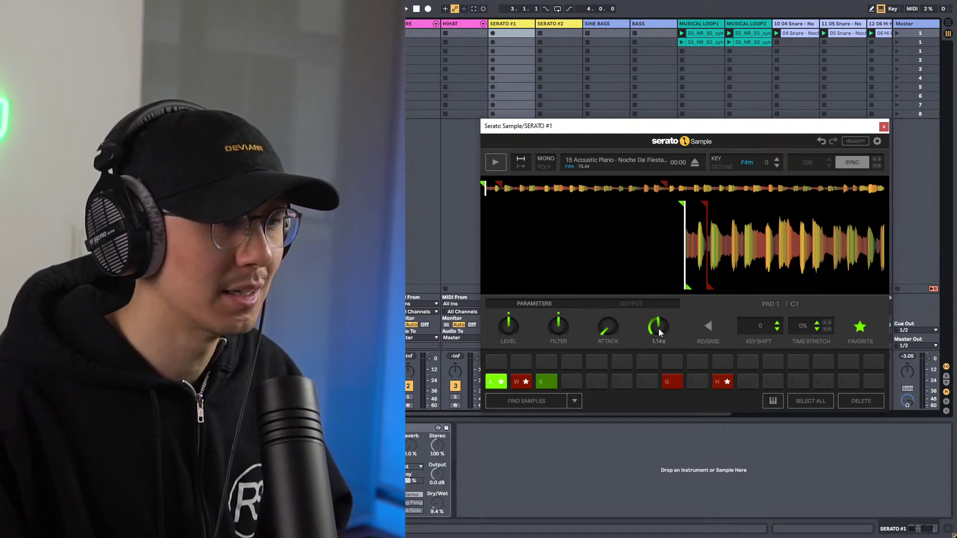
{"action": "key", "text": "w"}
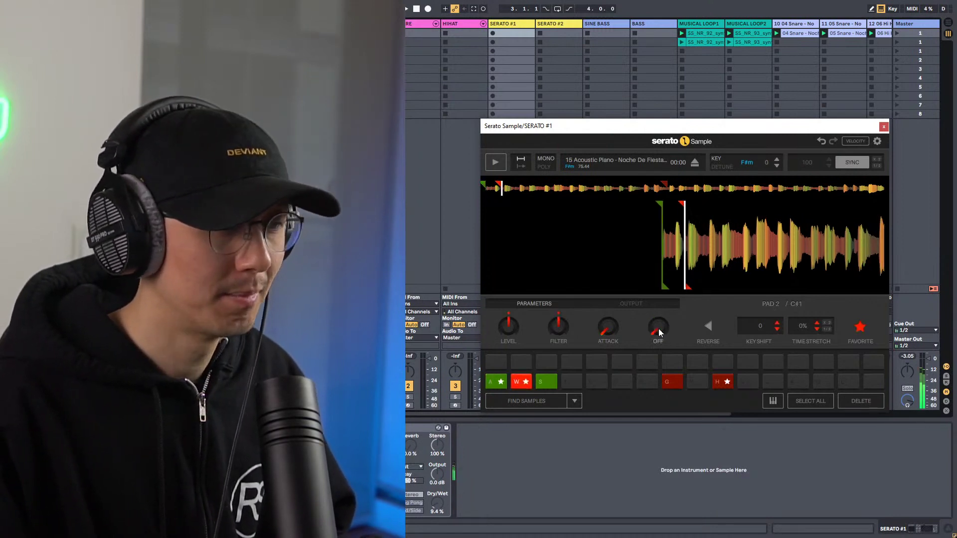
{"action": "key", "text": "a"}
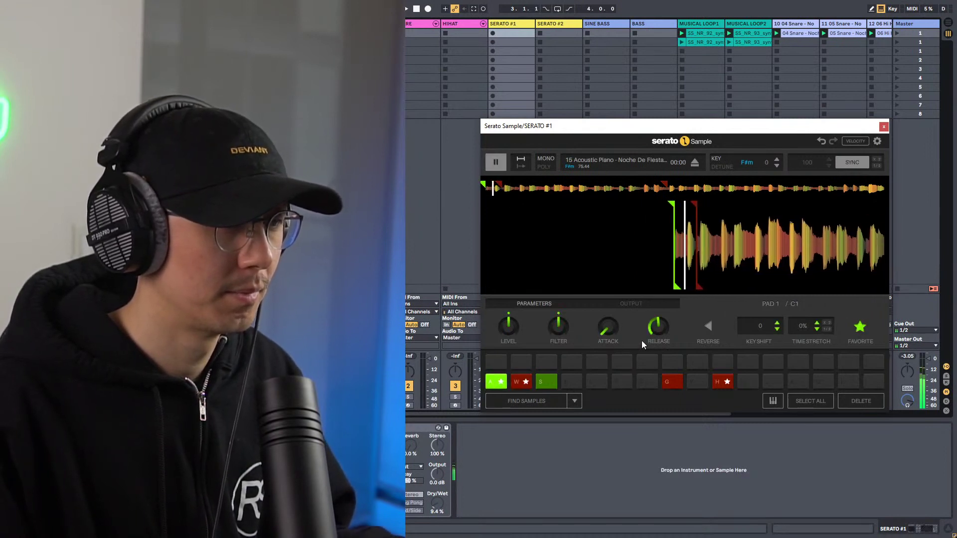
{"action": "mouse_move", "coordinate": [652, 330]}
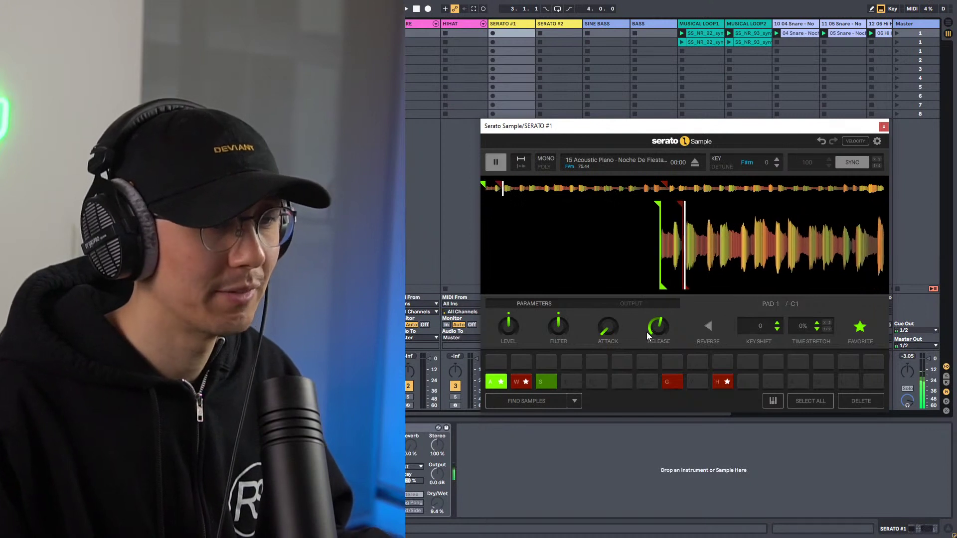
{"action": "key", "text": "w"}
{"action": "key", "text": "a"}
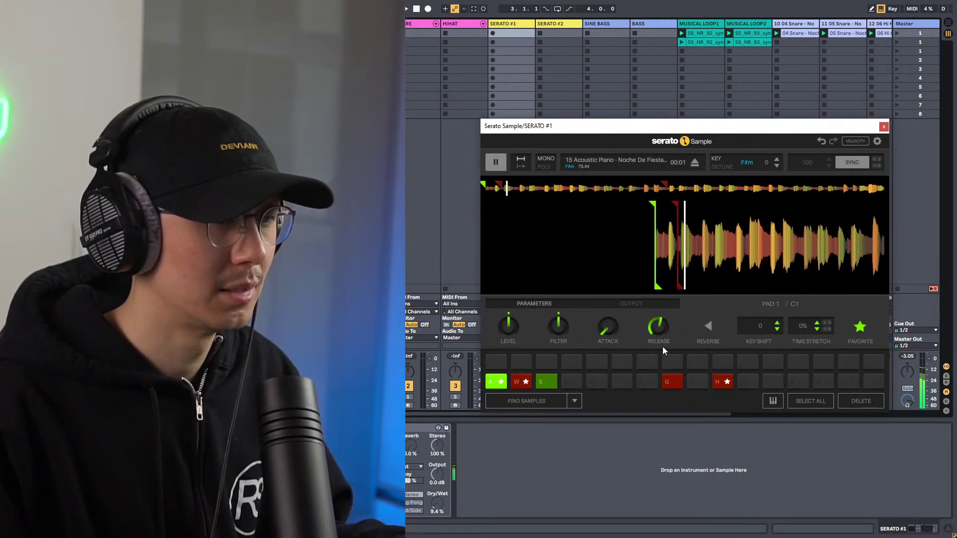
Try shifting the key of pad A's slice up to +4 and bring it back to 0.
{"action": "left_click", "coordinate": [777, 324]}
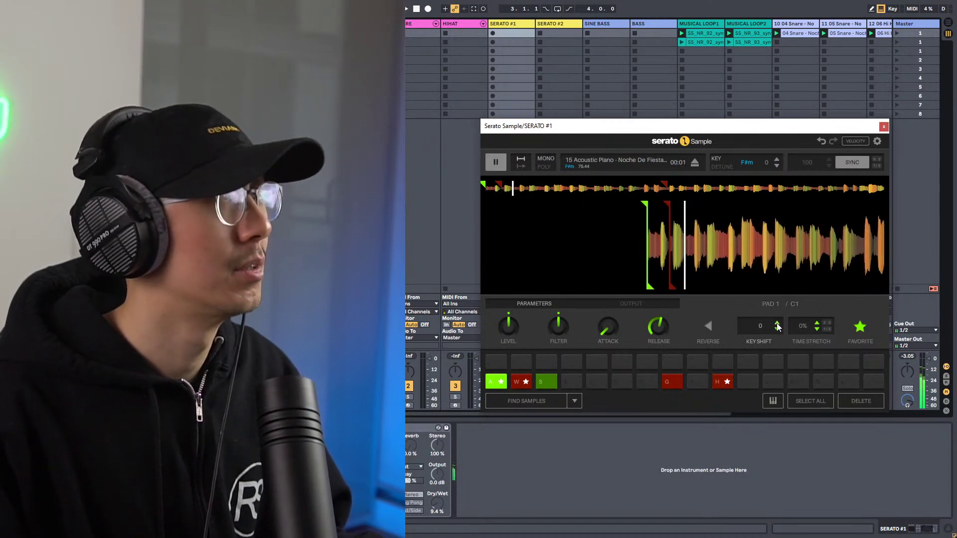
{"action": "left_click", "coordinate": [778, 324]}
{"action": "left_click", "coordinate": [777, 324]}
{"action": "left_click", "coordinate": [777, 330]}
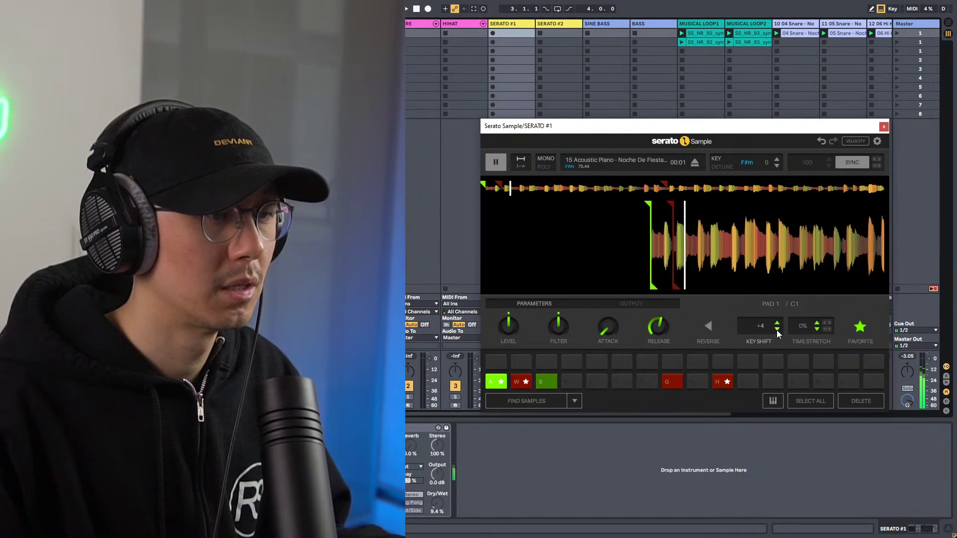
{"action": "left_click", "coordinate": [776, 330]}
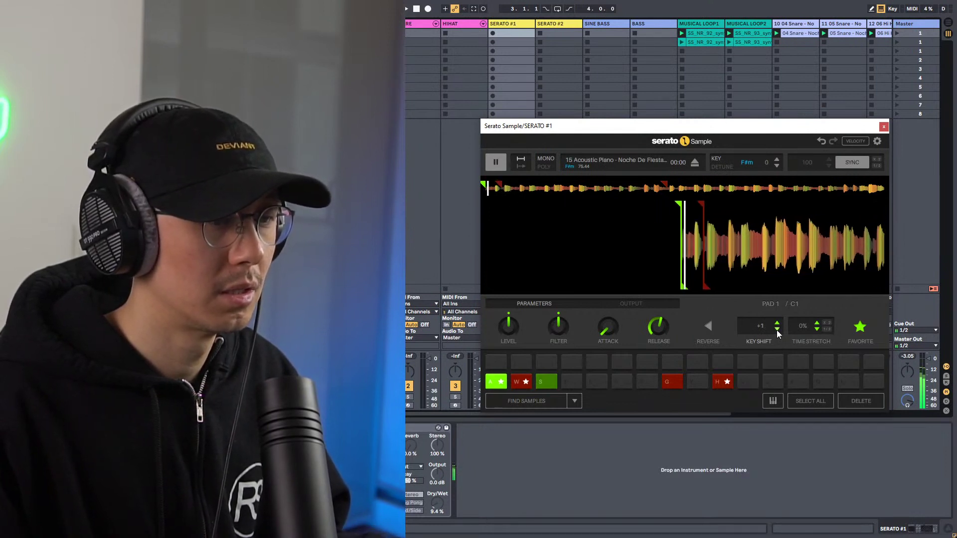
{"action": "left_click", "coordinate": [777, 330]}
Try the time stretch on a slice and play pads W and A to compare.
{"action": "mouse_move", "coordinate": [804, 327]}
{"action": "left_mouse_down"}
{"action": "mouse_move", "coordinate": [805, 309]}
{"action": "mouse_move", "coordinate": [805, 366]}
{"action": "mouse_move", "coordinate": [804, 329]}
{"action": "left_mouse_up"}
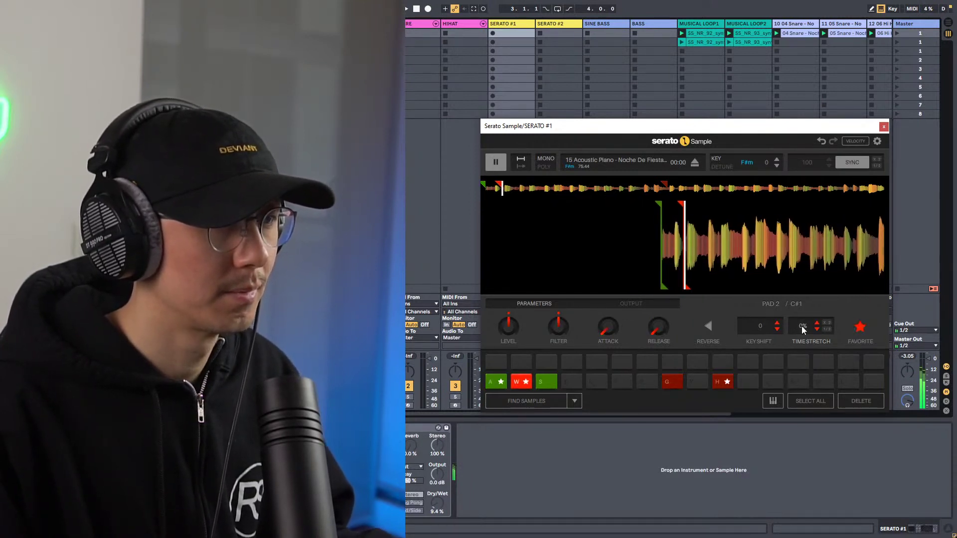
{"action": "key", "text": "w"}
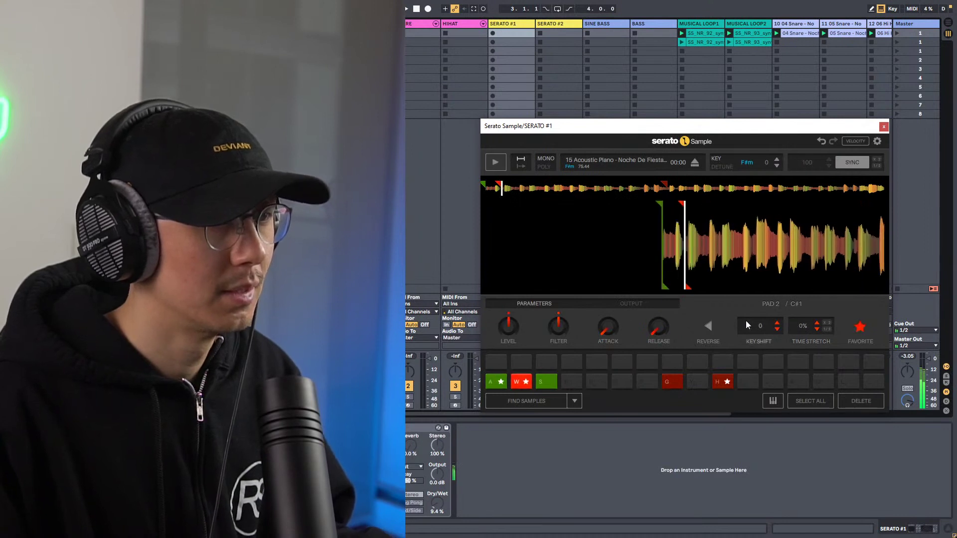
{"action": "key", "text": "a"}
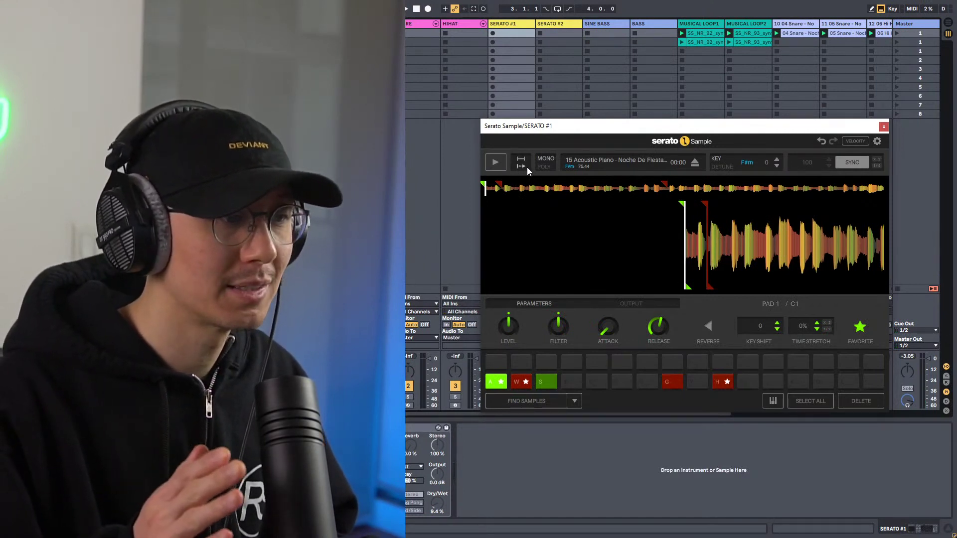
Play pads A and W to compare held playback with playback that continues after release.
{"action": "key", "text": "a"}
{"action": "key", "text": "w"}
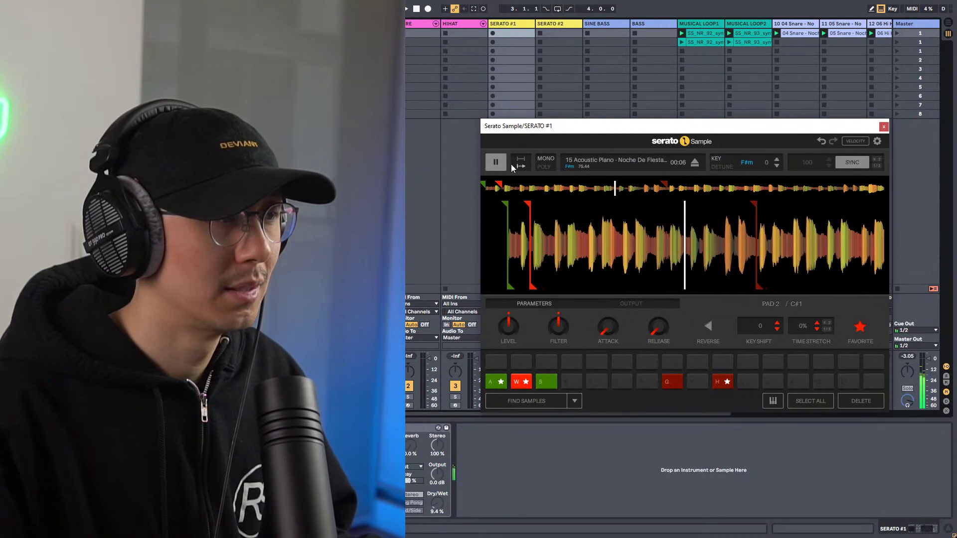
{"action": "key", "text": "space"}
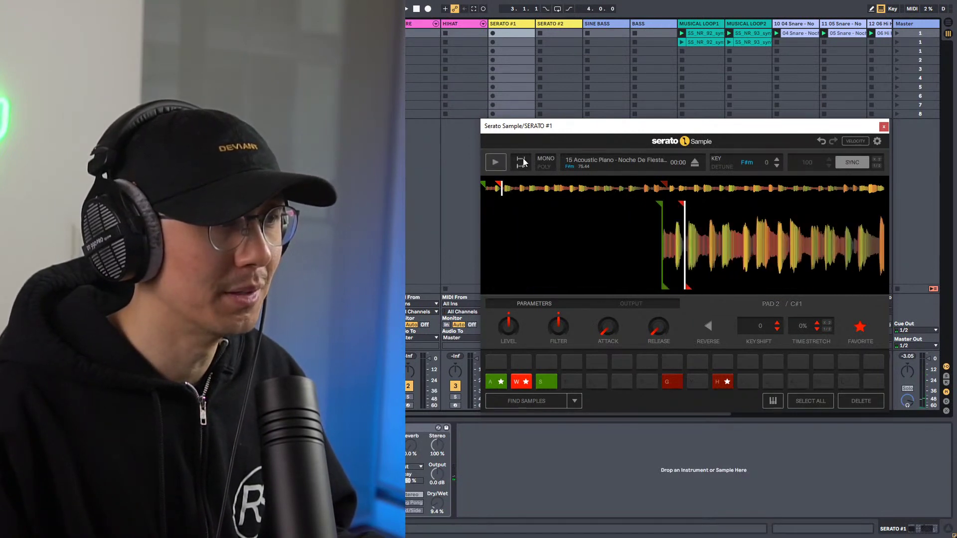
{"action": "key", "text": "w"}
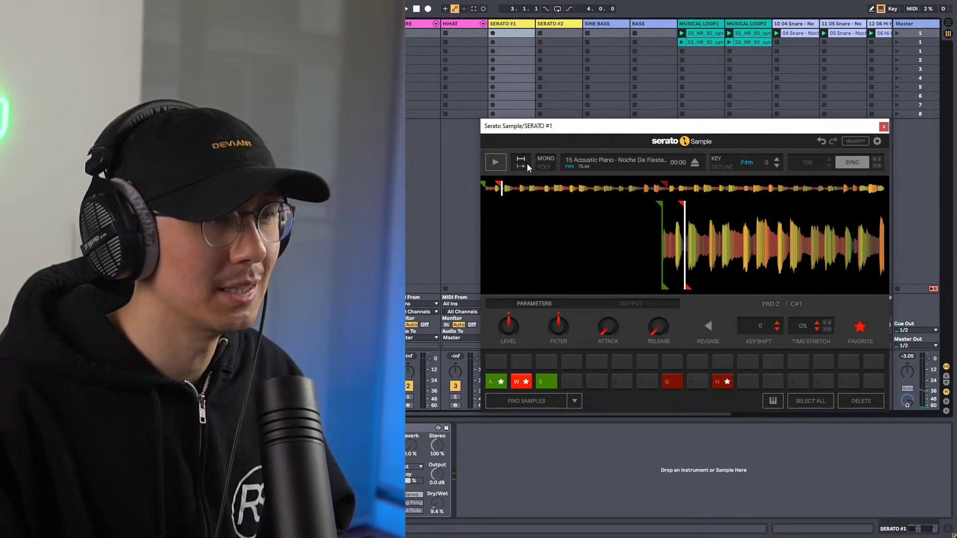
{"action": "key", "text": "space"}
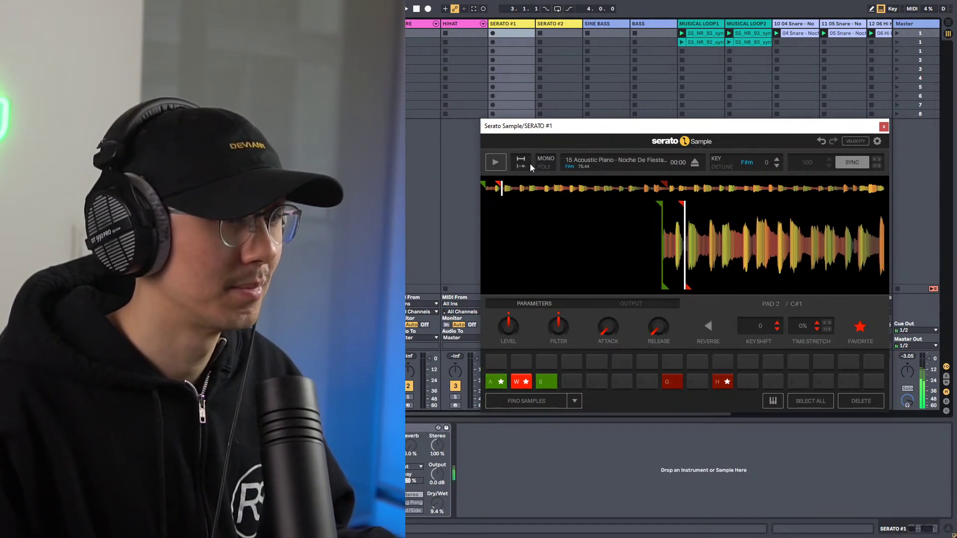
{"action": "key", "text": "space"}
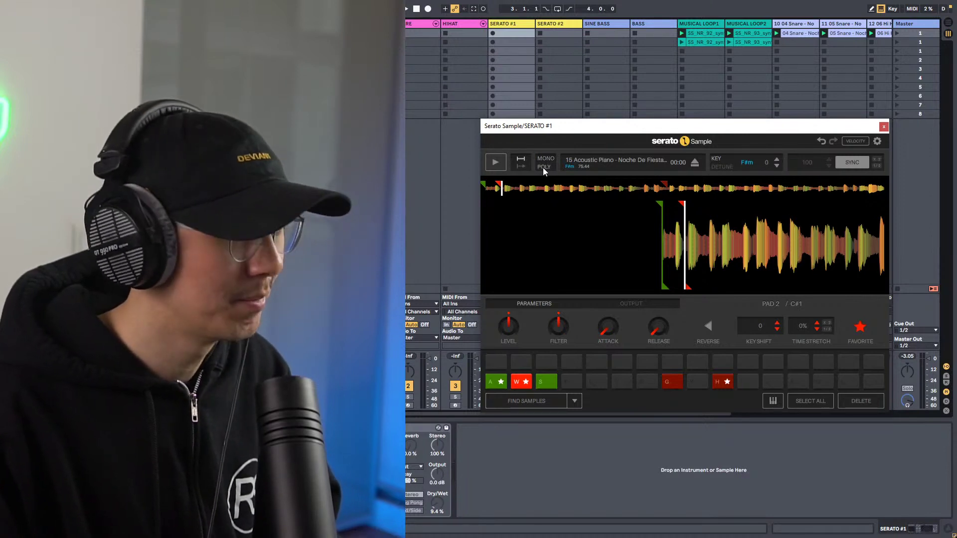
Play pads G, S, A, D and F to compare polyphonic with monophonic playback.
{"action": "key", "text": "g"}
{"action": "key", "text": "s"}
{"action": "key", "text": "a"}
{"action": "key", "text": "d"}
{"action": "key", "text": "f"}
{"action": "key", "text": "g"}
{"action": "key", "text": "s"}
{"action": "key", "text": "a"}
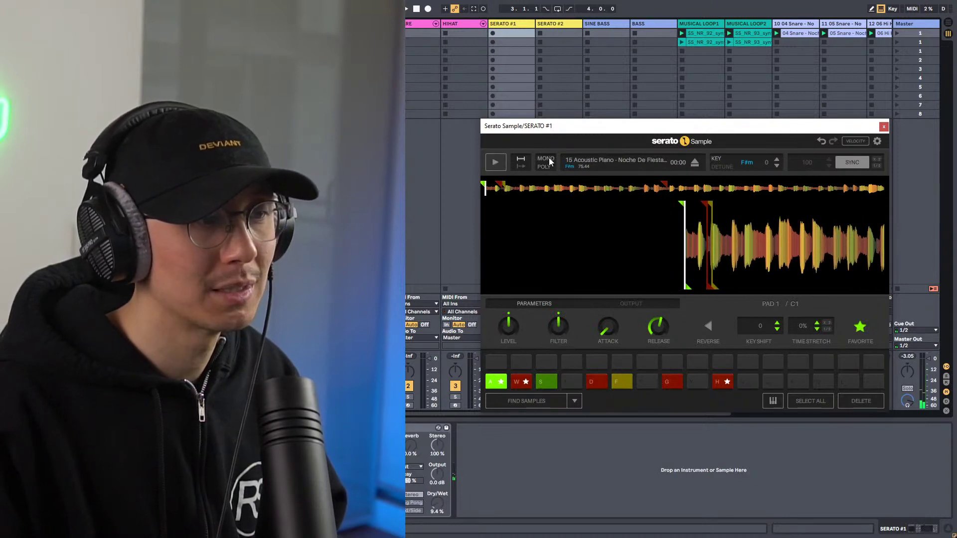
{"action": "key", "text": "f"}
{"action": "key", "text": "a"}
{"action": "key", "text": "f"}
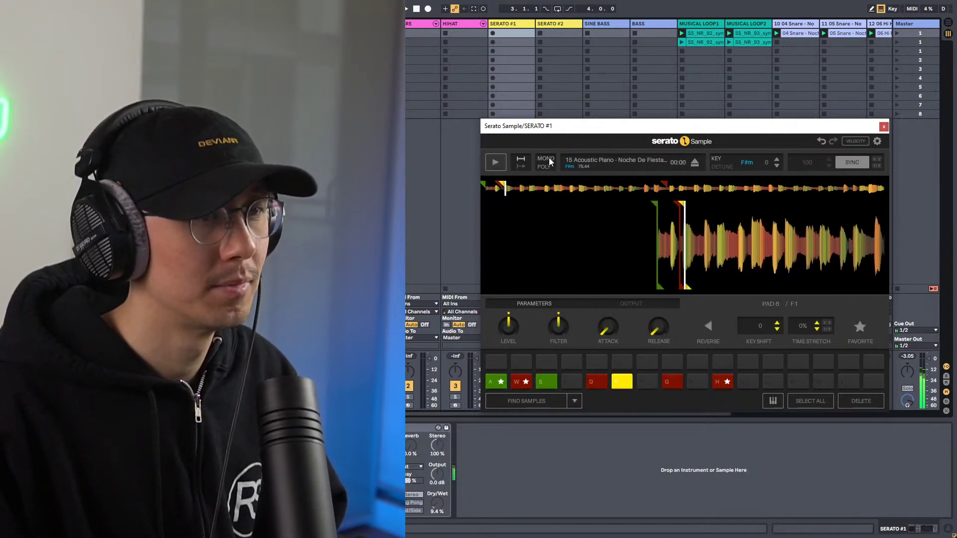
{"action": "key", "text": "a"}
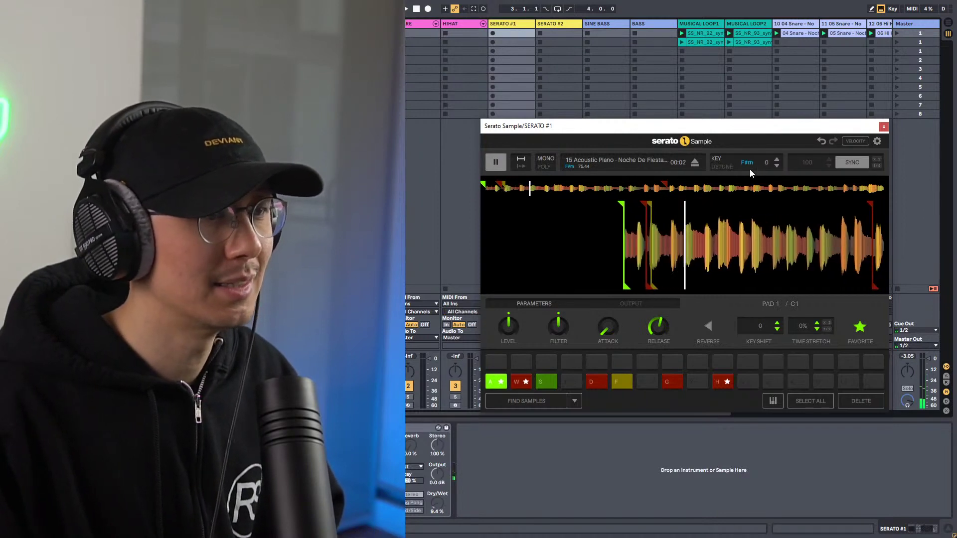
Audition the slices on pads A, S and W with the sample synced to the project tempo.
{"action": "key", "text": "a"}
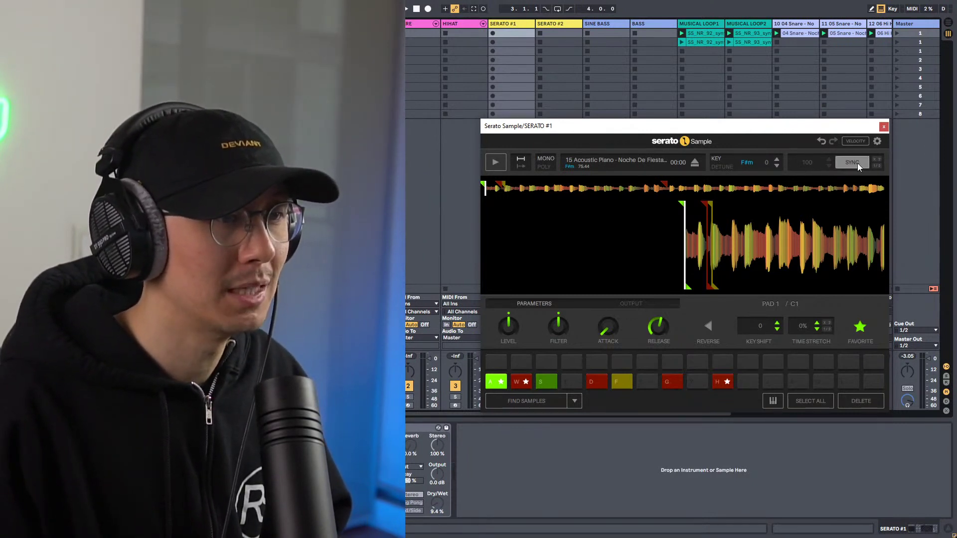
{"action": "key", "text": "space"}
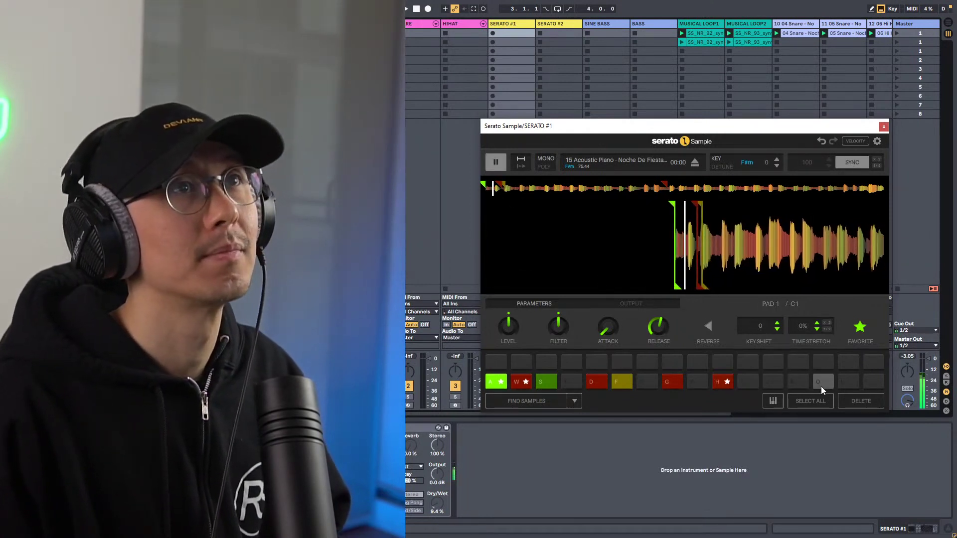
{"action": "key", "text": "s"}
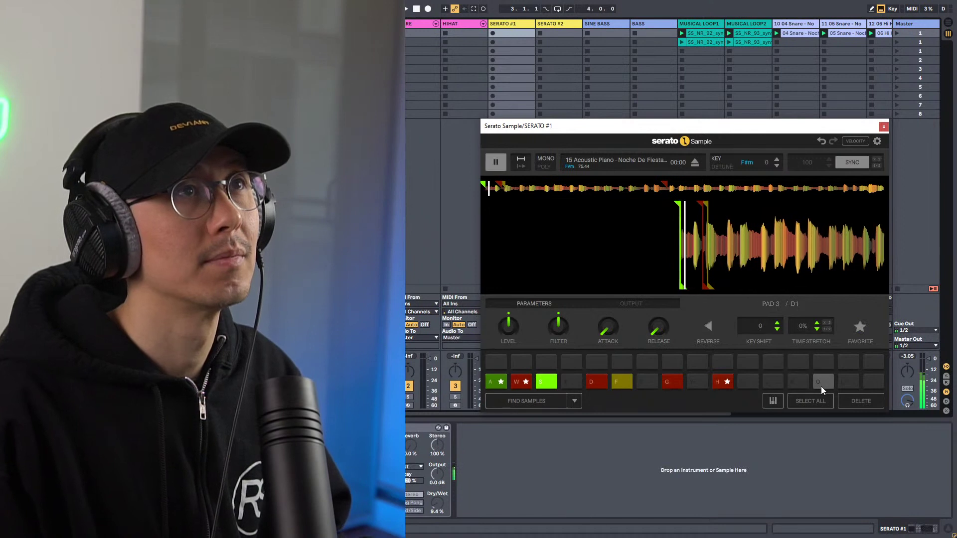
{"action": "key", "text": "w"}
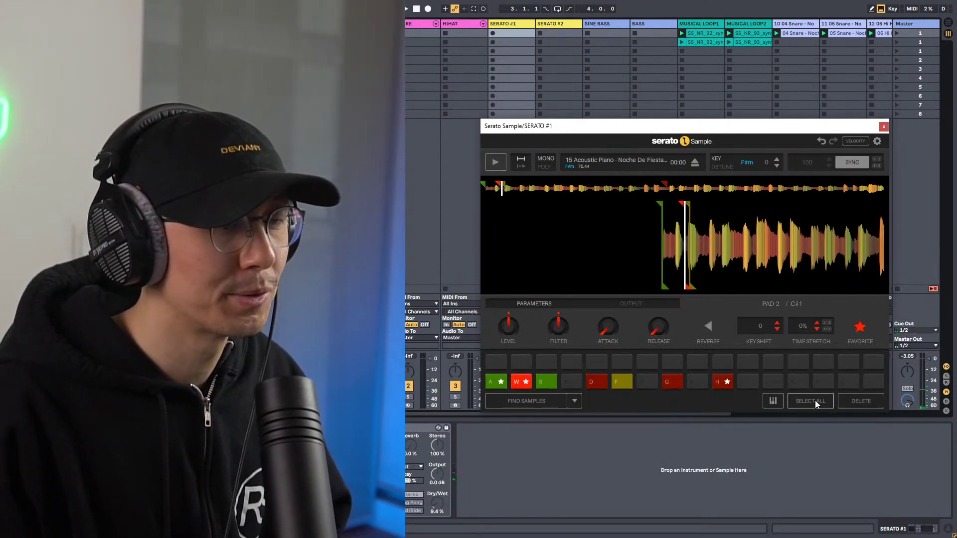
Remove the favorite marks from pads H, W and A and delete the slices from all pads.
{"action": "left_click", "coordinate": [815, 399]}
{"action": "left_click", "coordinate": [875, 401]}
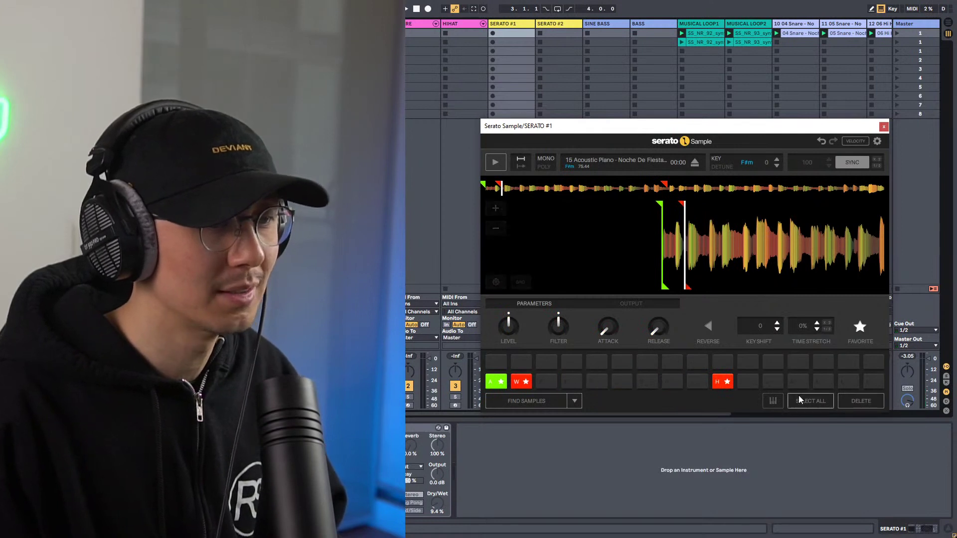
{"action": "left_click", "coordinate": [862, 328]}
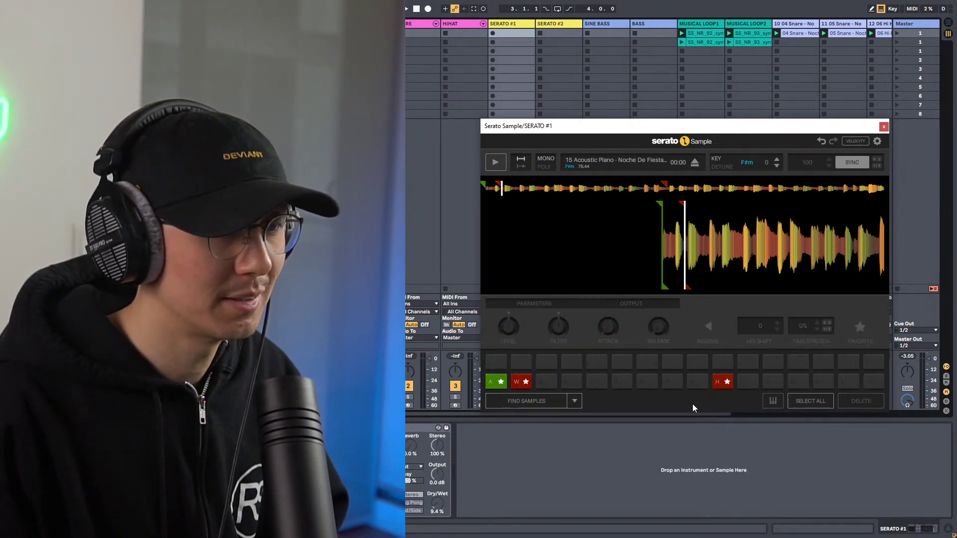
{"action": "key", "text": "h"}
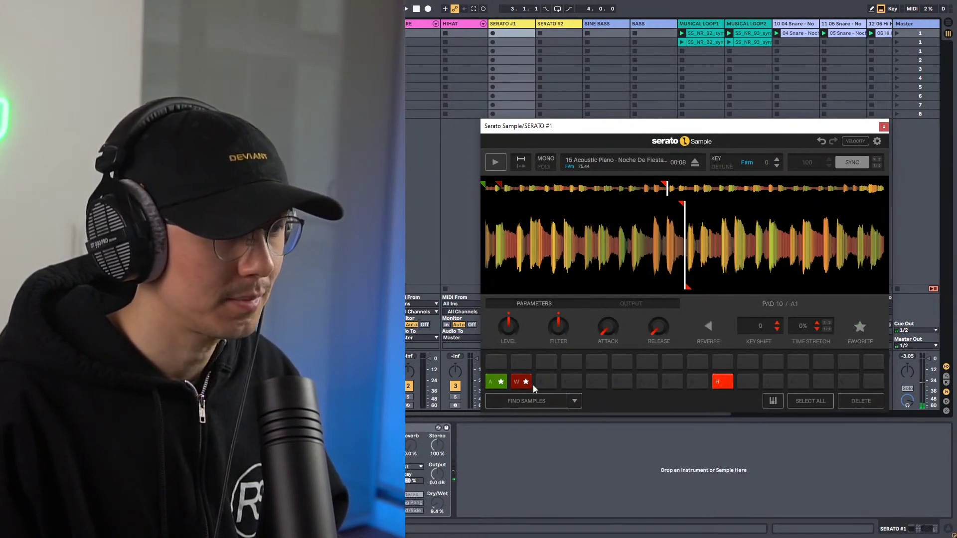
{"action": "left_click", "coordinate": [527, 382]}
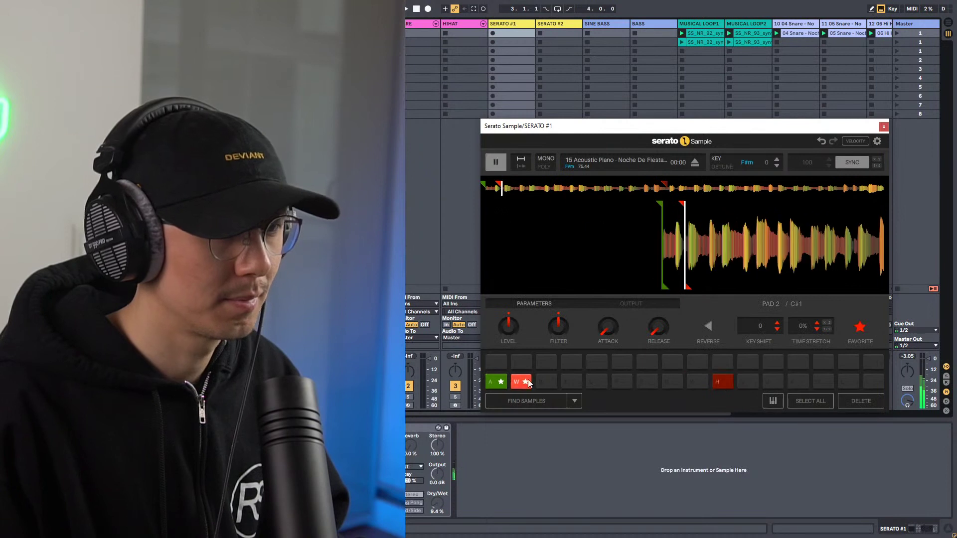
{"action": "left_click", "coordinate": [501, 384]}
{"action": "left_click", "coordinate": [810, 401]}
{"action": "left_click", "coordinate": [859, 400]}
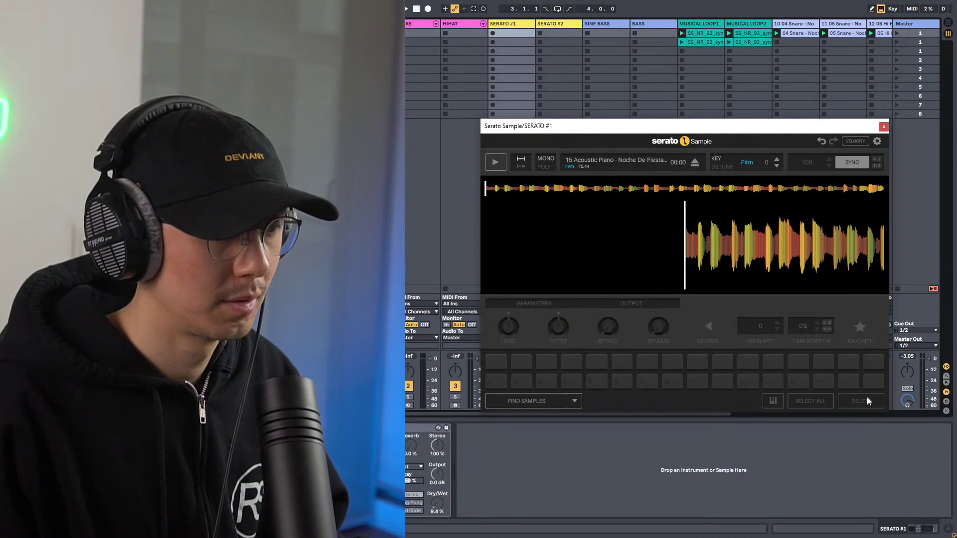
Assign the start of the sample to pad A and switch the slicing mode from Find Samples to Set Slicer.
{"action": "key", "text": "a"}
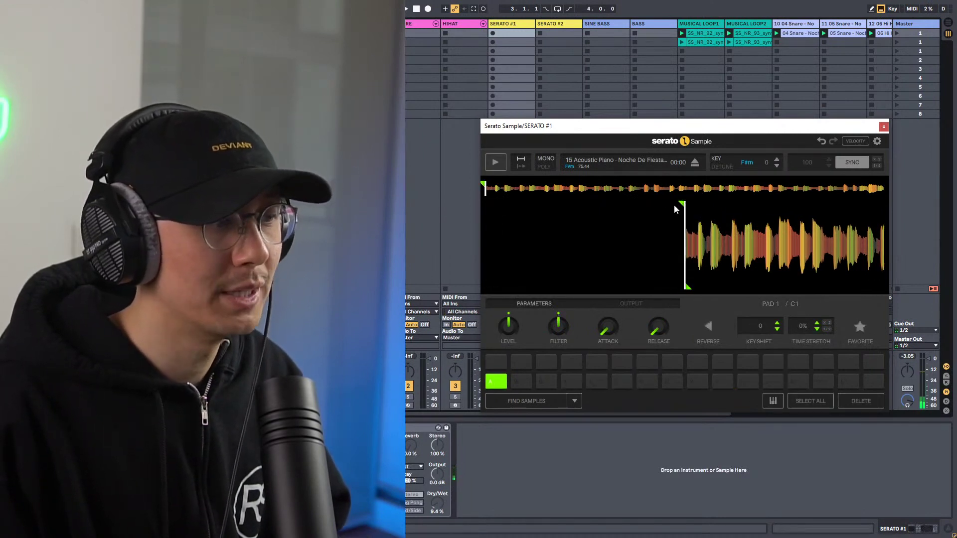
{"action": "left_click", "coordinate": [575, 402]}
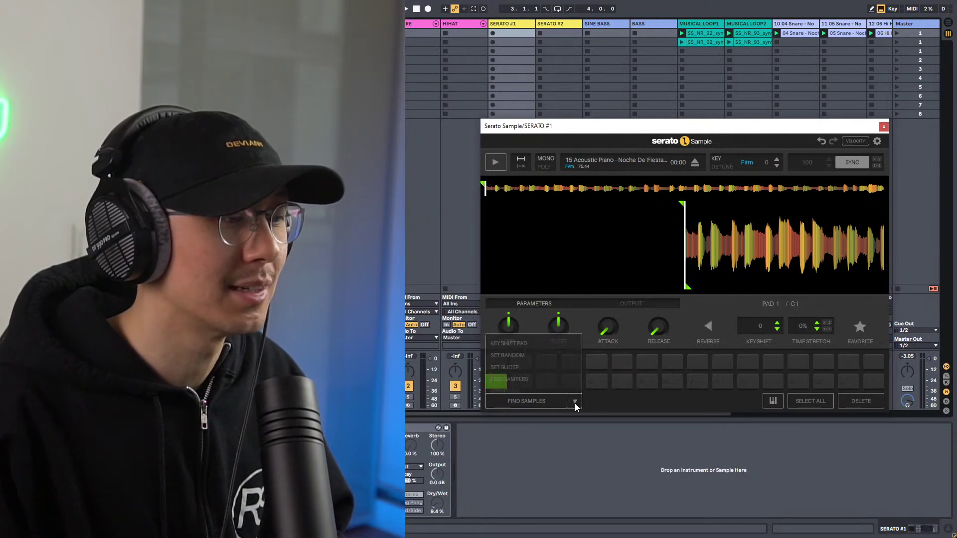
{"action": "left_click", "coordinate": [517, 360]}
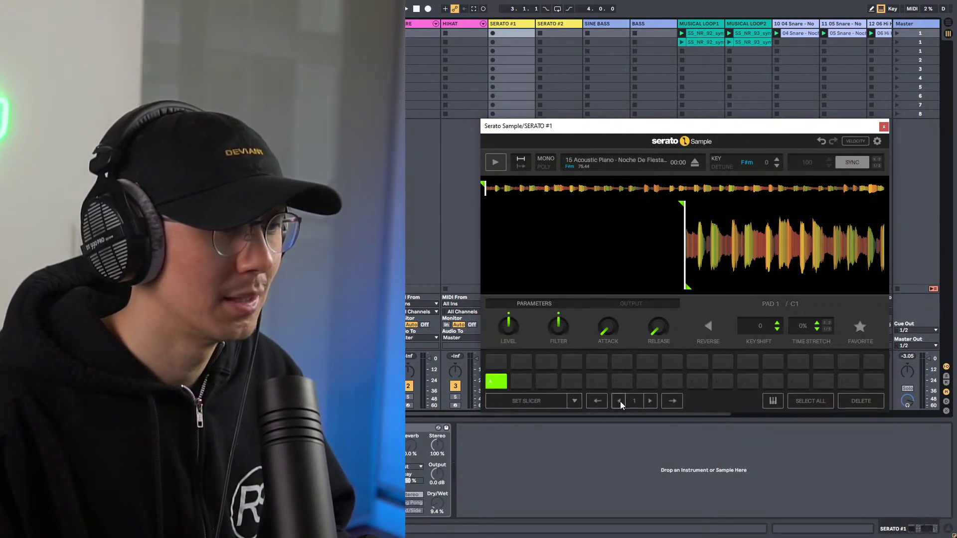
Slice the sample across all pads with Set Slicer at a 1/2 interval and audition pads W through G.
{"action": "left_click", "coordinate": [650, 401]}
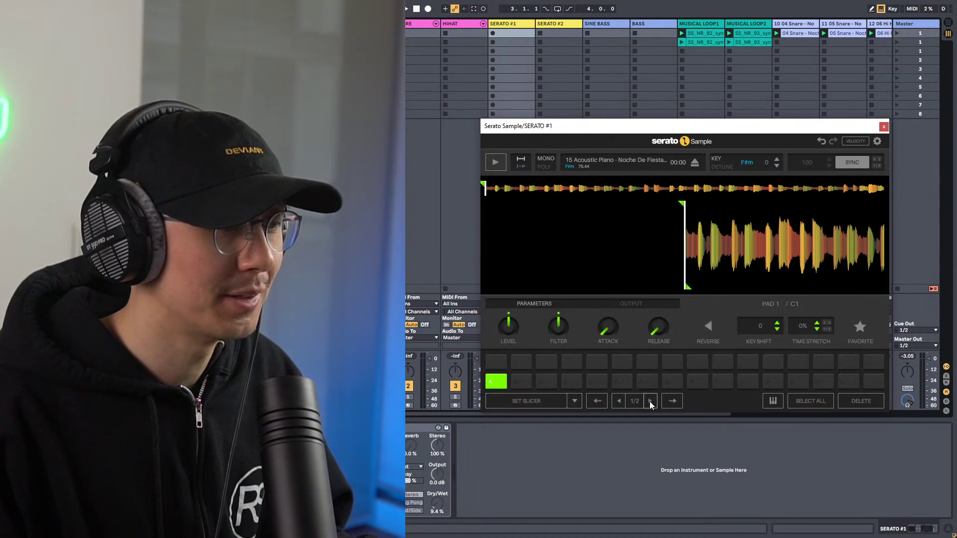
{"action": "left_click", "coordinate": [522, 399]}
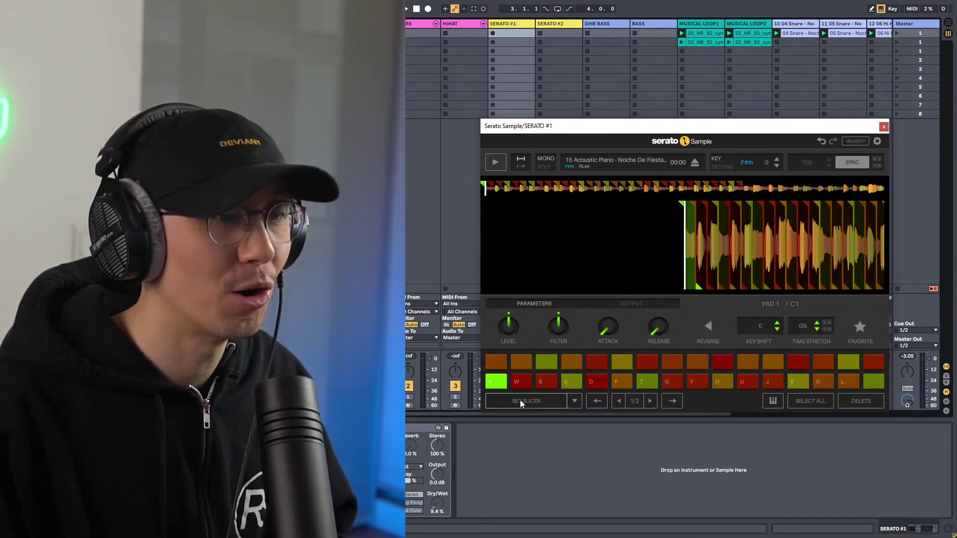
{"action": "key", "text": "w"}
{"action": "key", "text": "s"}
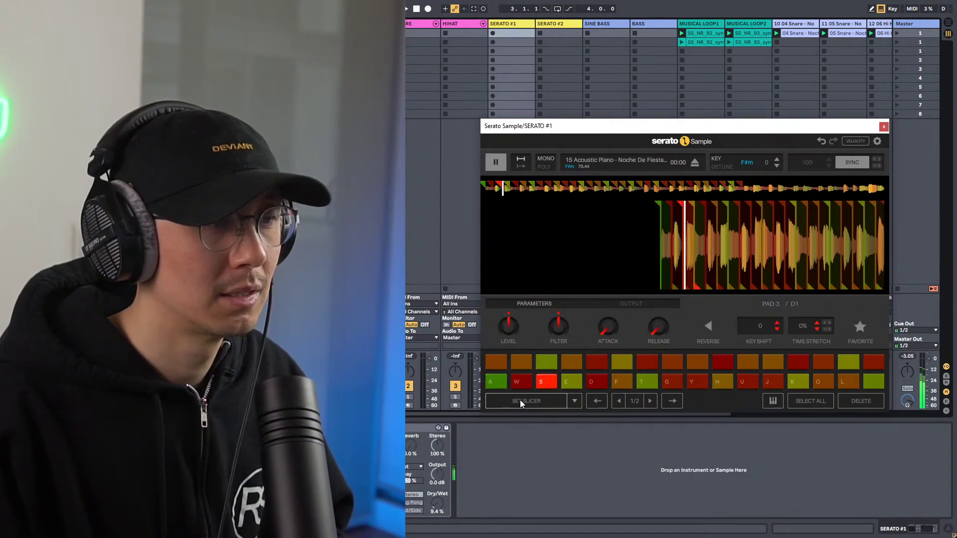
{"action": "key", "text": "e"}
{"action": "key", "text": "d"}
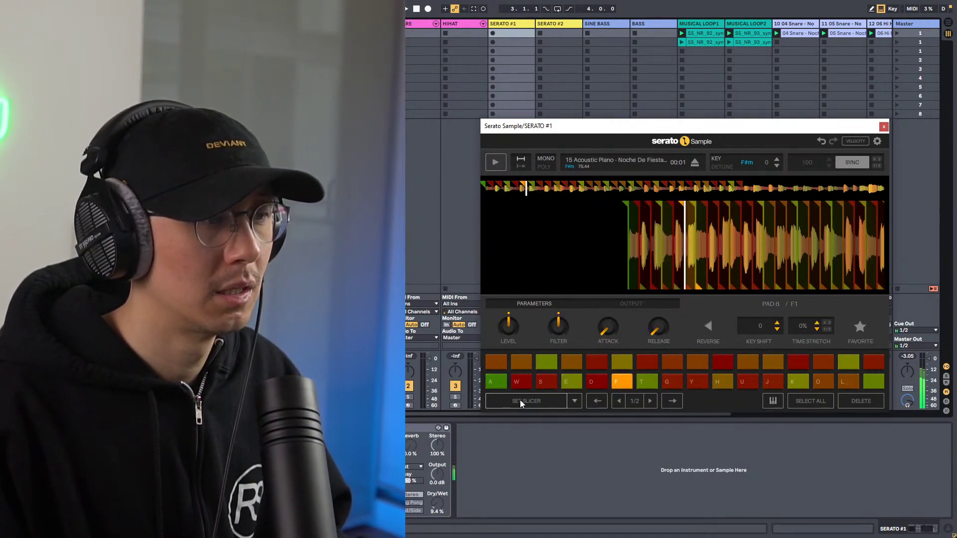
{"action": "key", "text": "t"}
{"action": "key", "text": "g"}
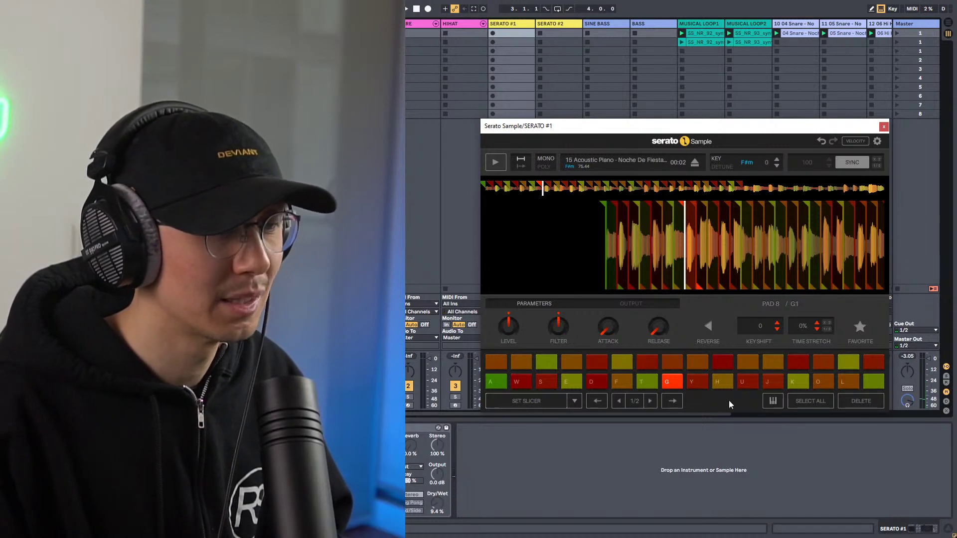
Delete the slices from all pads and switch the slicing mode from Set Slicer to Find Samples.
{"action": "left_click", "coordinate": [816, 405]}
{"action": "left_click", "coordinate": [850, 400]}
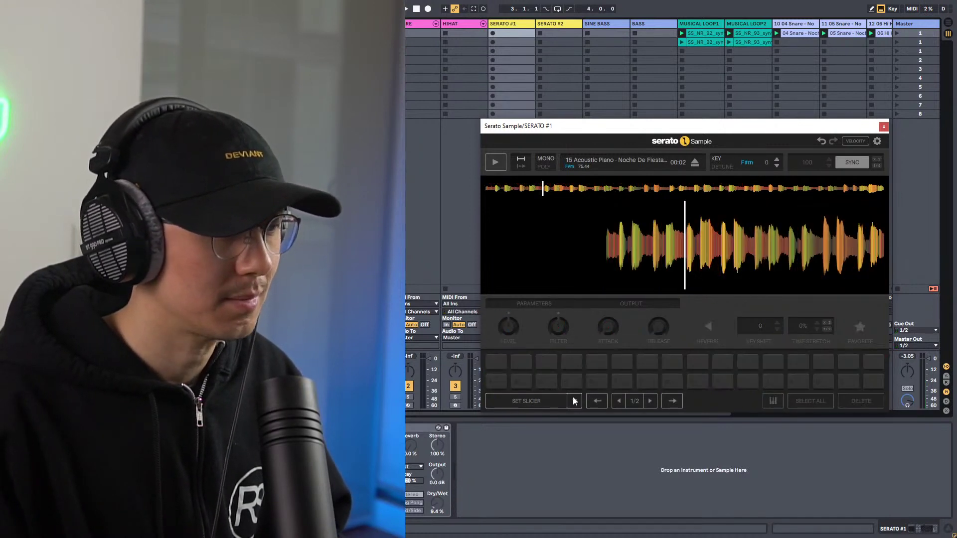
{"action": "left_click", "coordinate": [574, 401]}
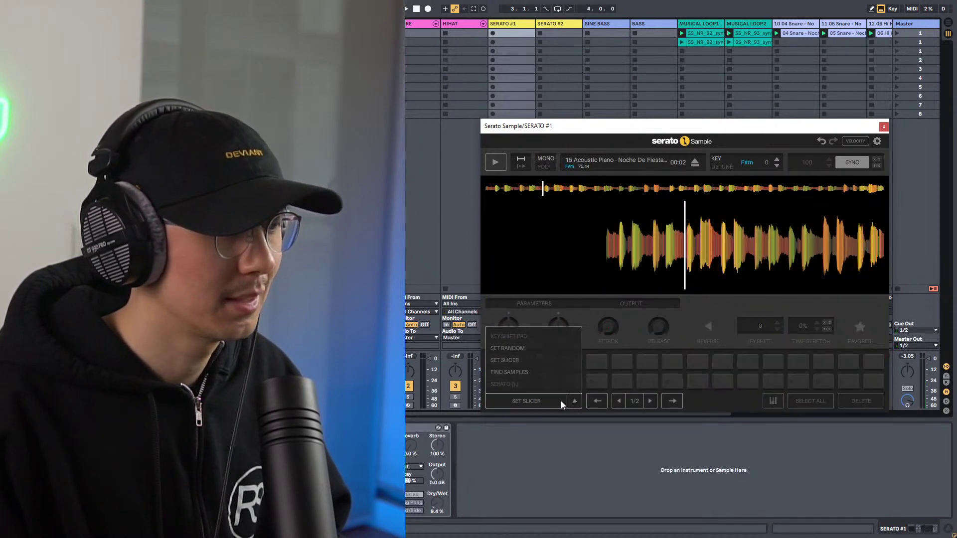
{"action": "left_click", "coordinate": [523, 372]}
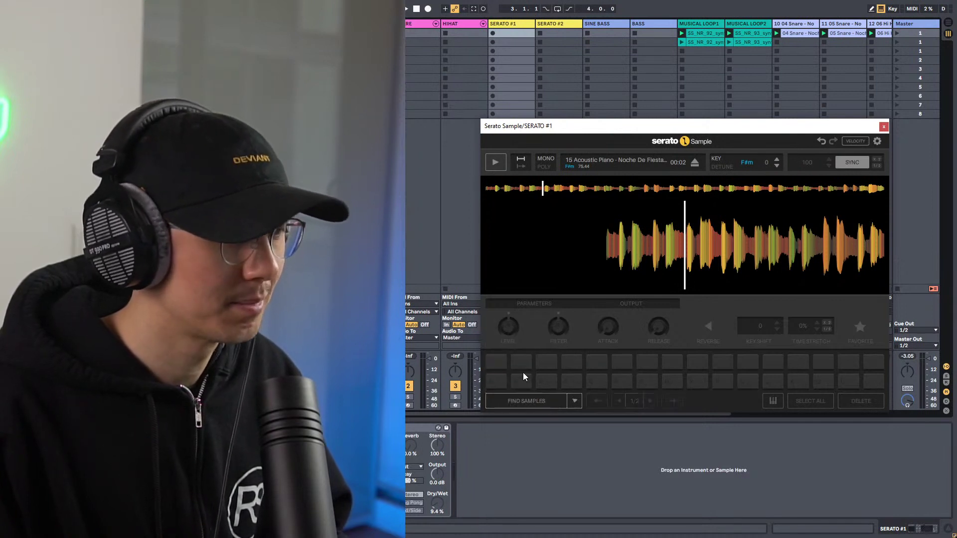
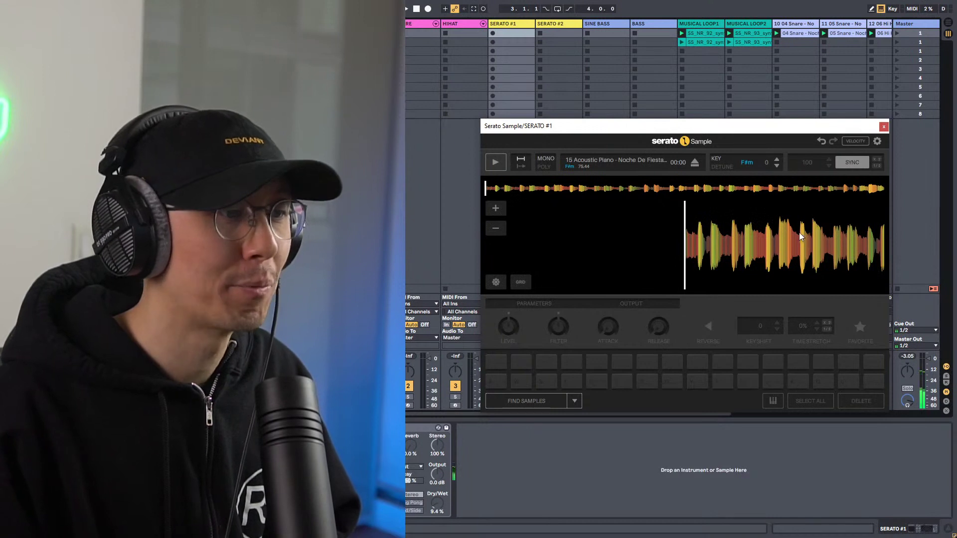
Assign the start of the sample to pad A and play it back.
{"action": "mouse_move", "coordinate": [731, 238]}
{"action": "left_mouse_down"}
{"action": "mouse_move", "coordinate": [649, 239]}
{"action": "mouse_move", "coordinate": [733, 238]}
{"action": "left_mouse_up"}
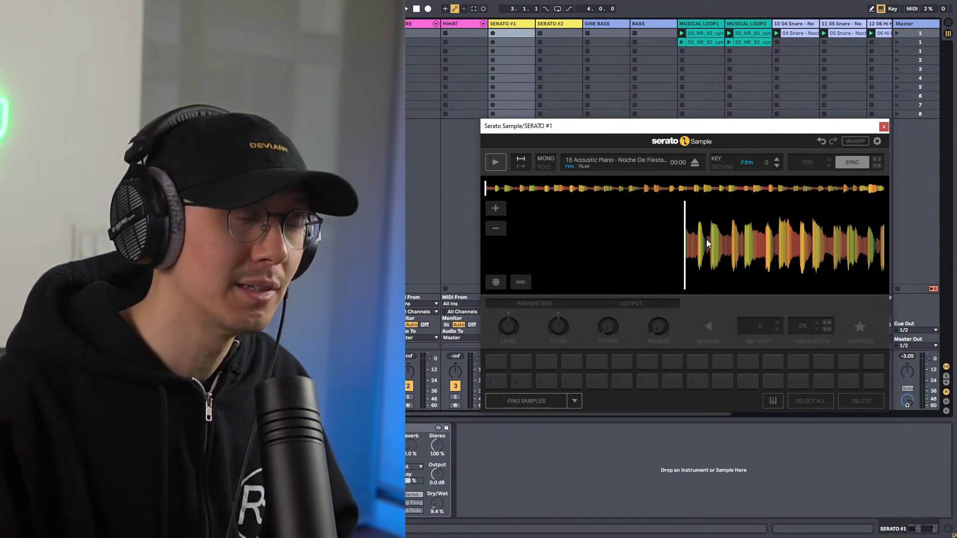
{"action": "left_click", "coordinate": [497, 381]}
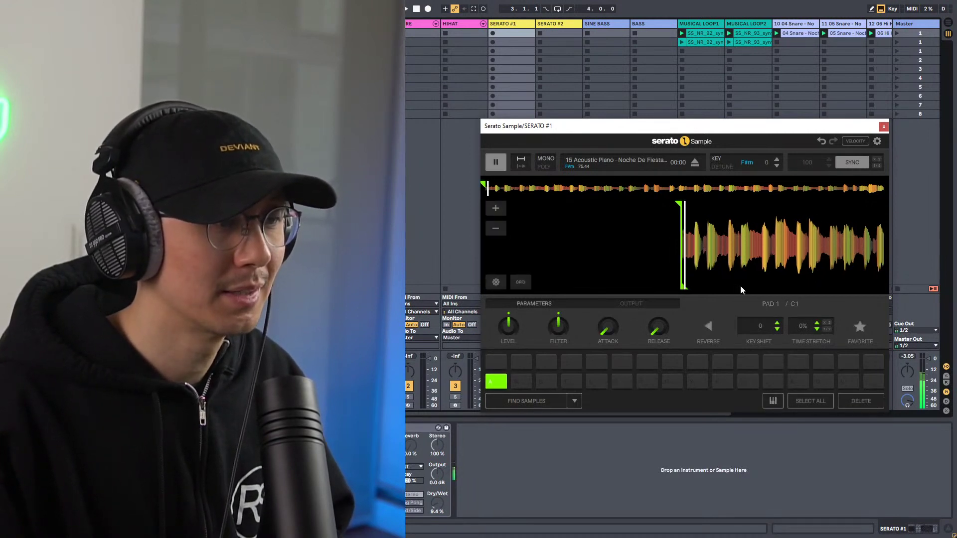
{"action": "key", "text": "space"}
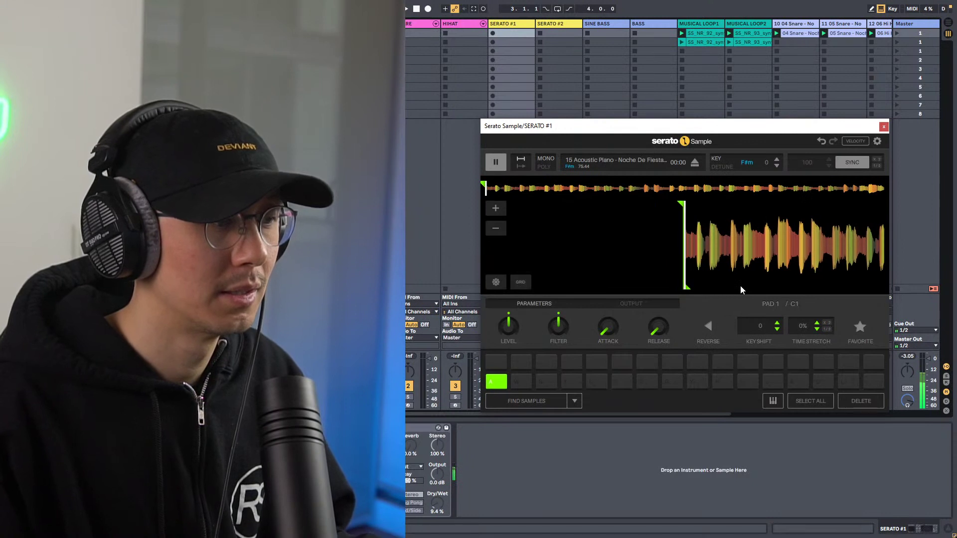
Find the onset of the next strong piano hit to slice and assign it to pad W.
{"action": "left_click", "coordinate": [494, 208]}
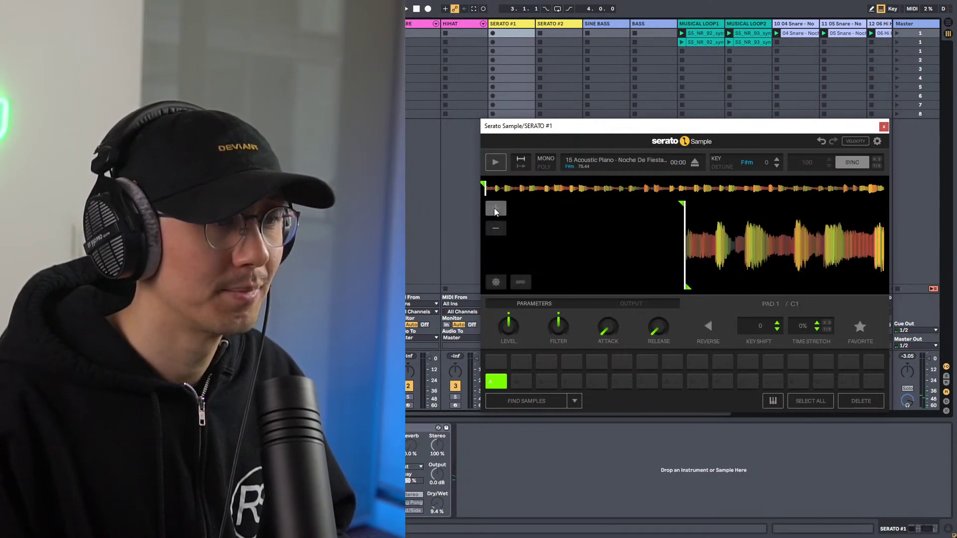
{"action": "key", "text": "space"}
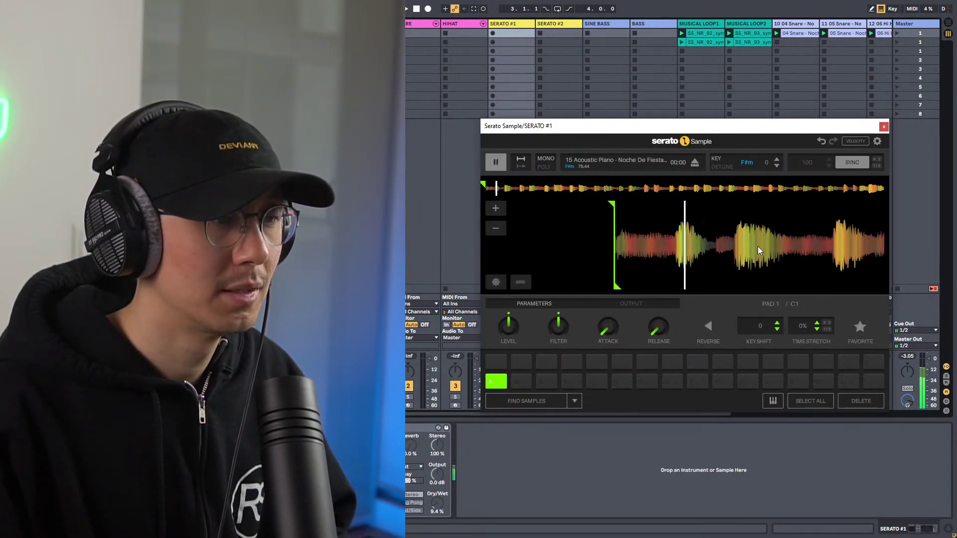
{"action": "key", "text": "space"}
{"action": "left_click_drag", "start_coordinate": [800, 248], "coordinate": [682, 248]}
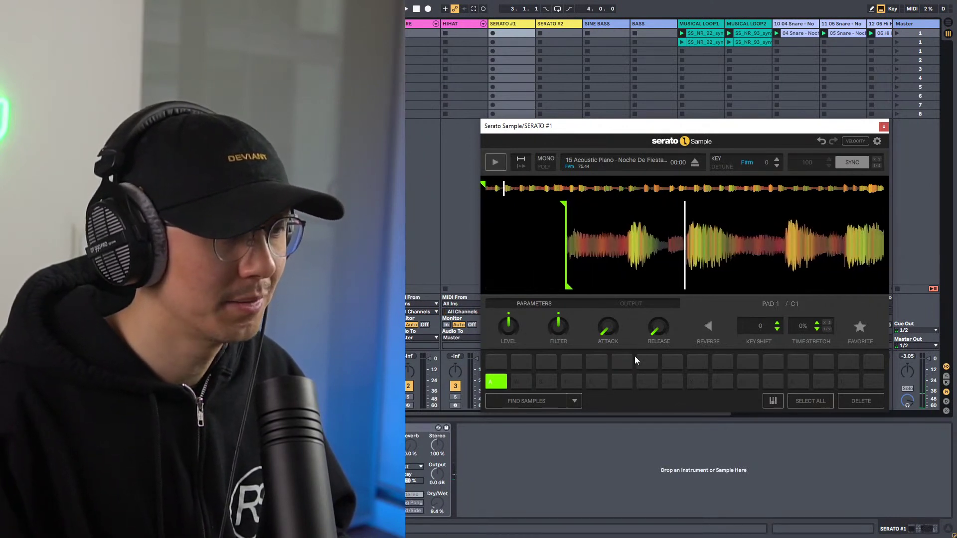
{"action": "key", "text": "w"}
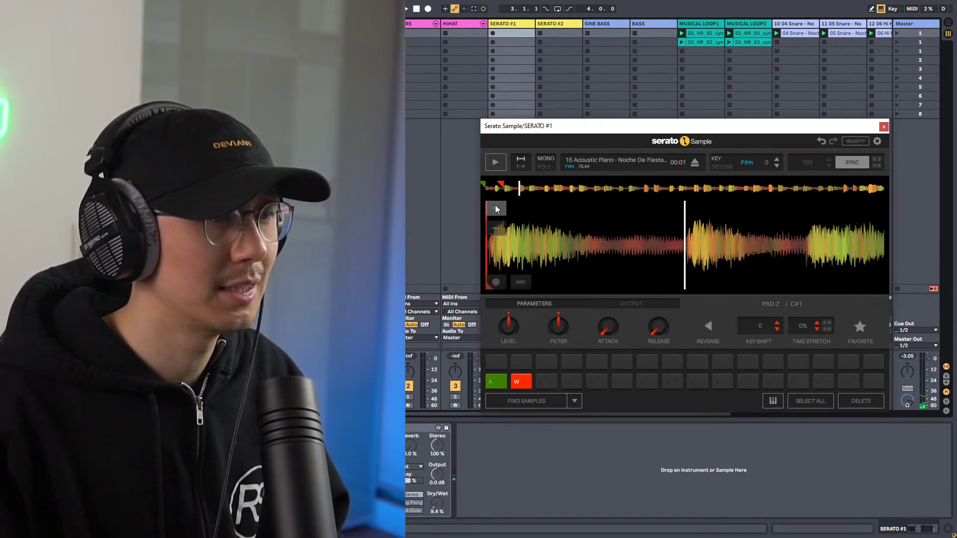
Assign the onsets of the following piano hits to pads S, E, D and F in order.
{"action": "key", "text": "s"}
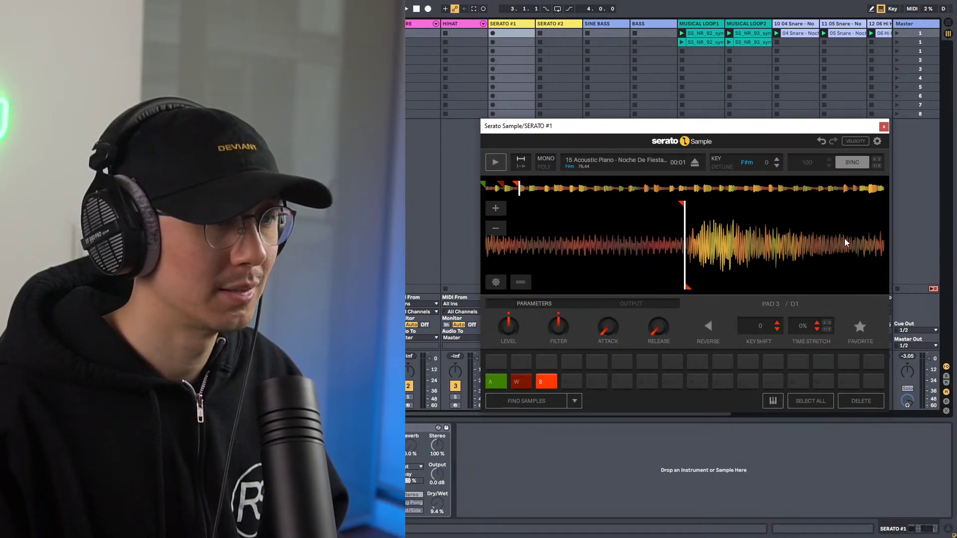
{"action": "key", "text": "s"}
{"action": "key", "text": "s"}
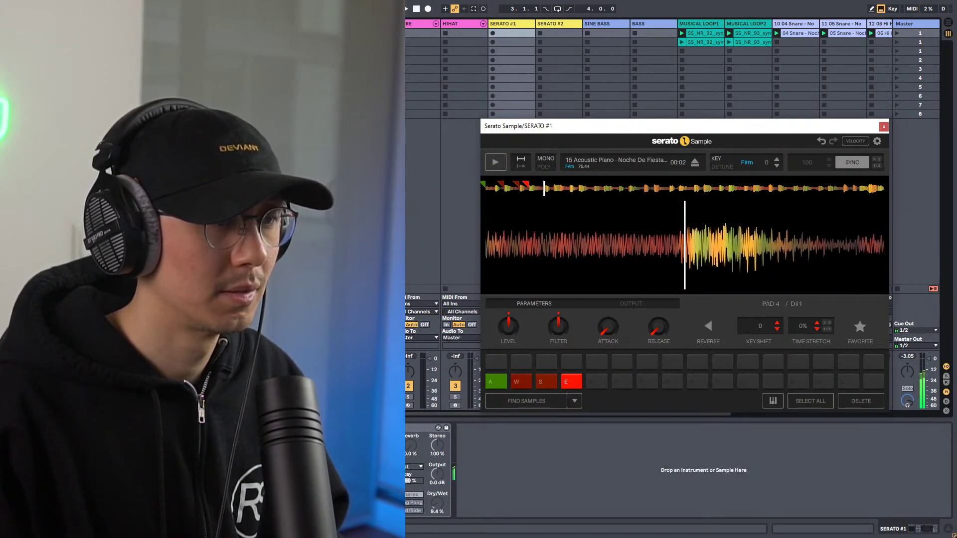
{"action": "left_click", "coordinate": [690, 243]}
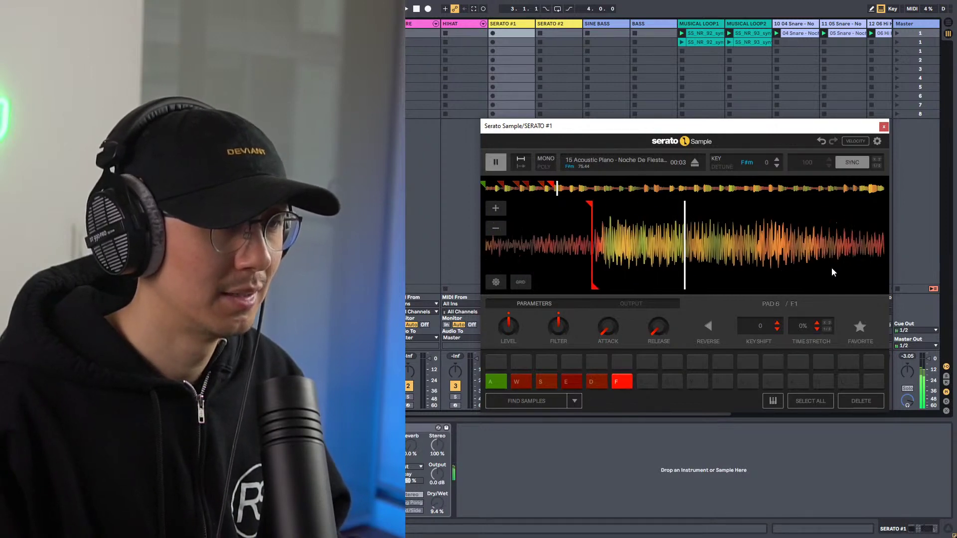
Try a slice on pad T in the quiet tail after pad F's hit, audition both pads and delete the pad T slice.
{"action": "key", "text": "t"}
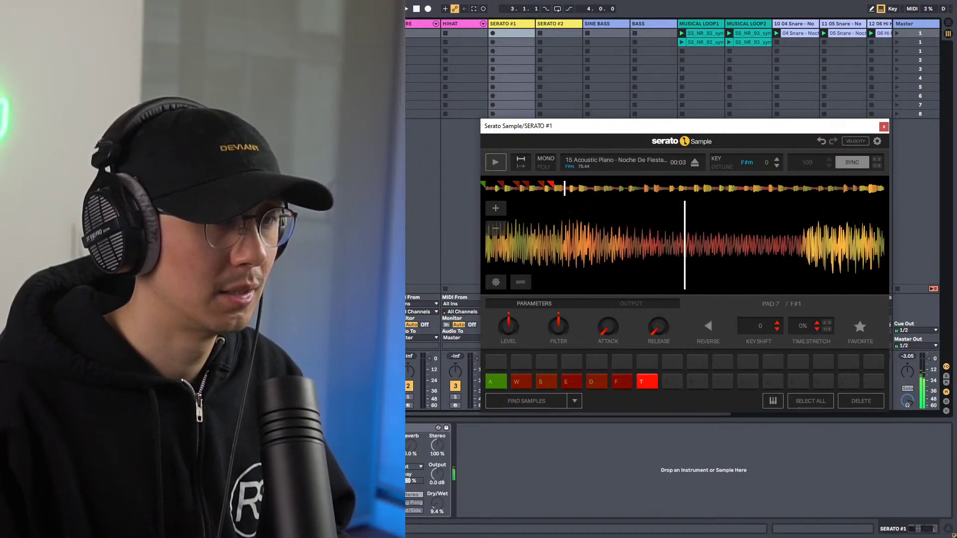
{"action": "key", "text": "t"}
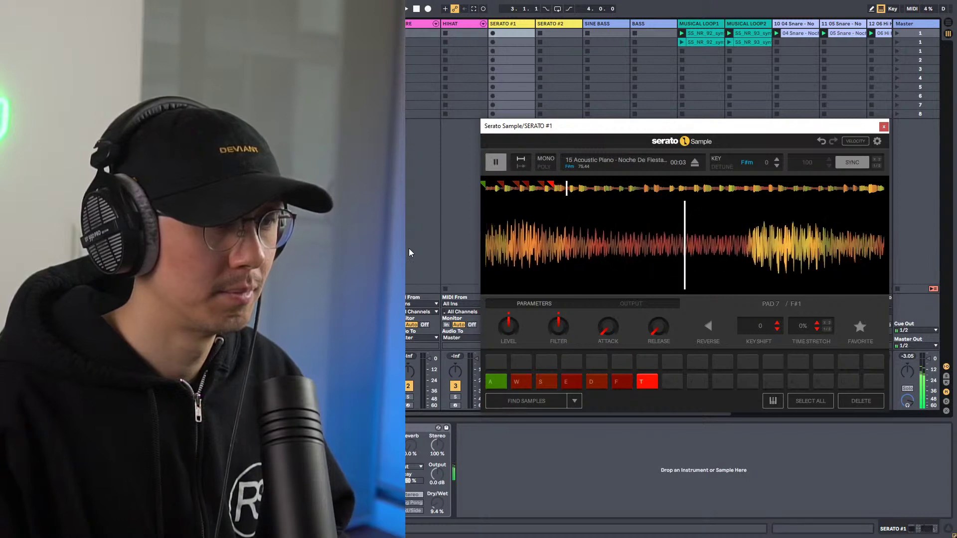
{"action": "key", "text": "t"}
{"action": "key", "text": "f"}
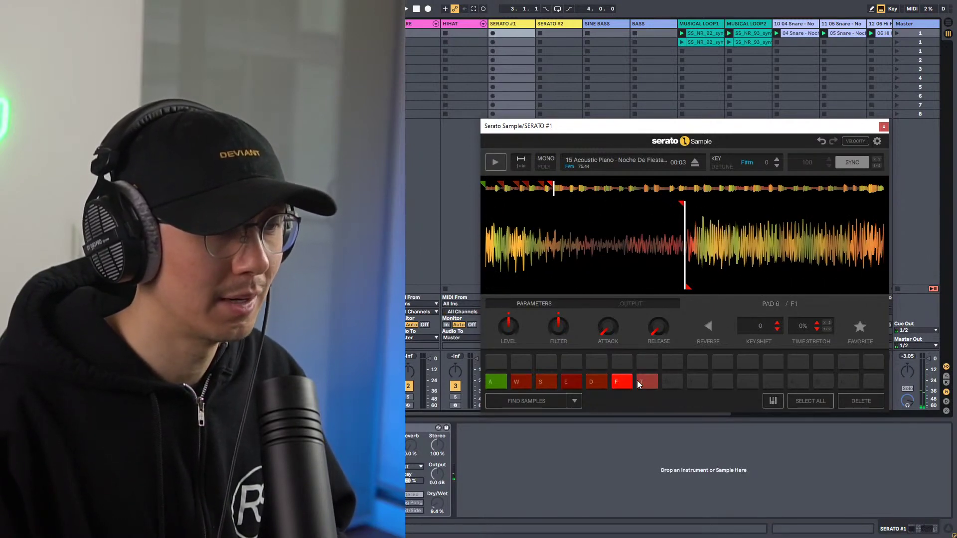
{"action": "left_click", "coordinate": [639, 381]}
{"action": "left_click", "coordinate": [867, 400]}
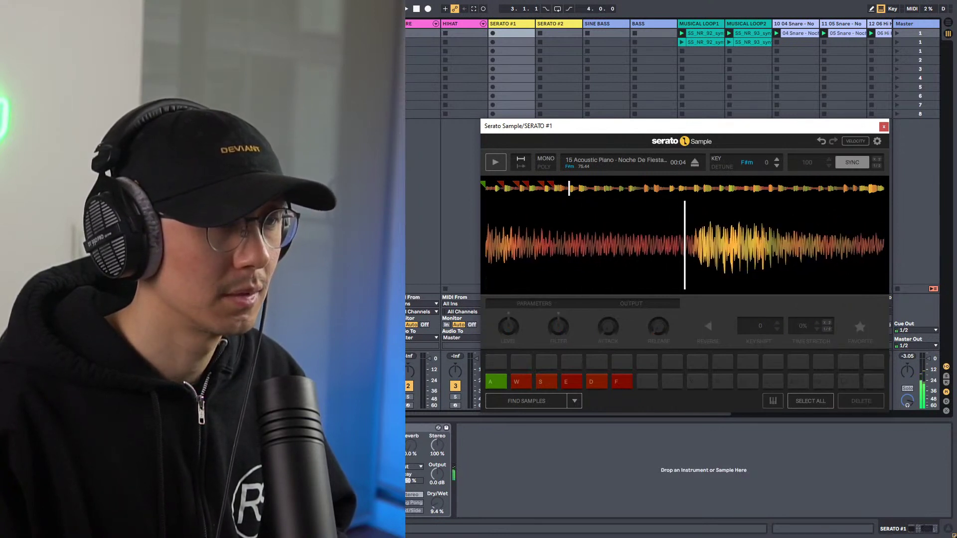
Assign the onset of the piano hit following pad F's slice to pad T and show the beat grid over the waveform.
{"action": "key", "text": "t"}
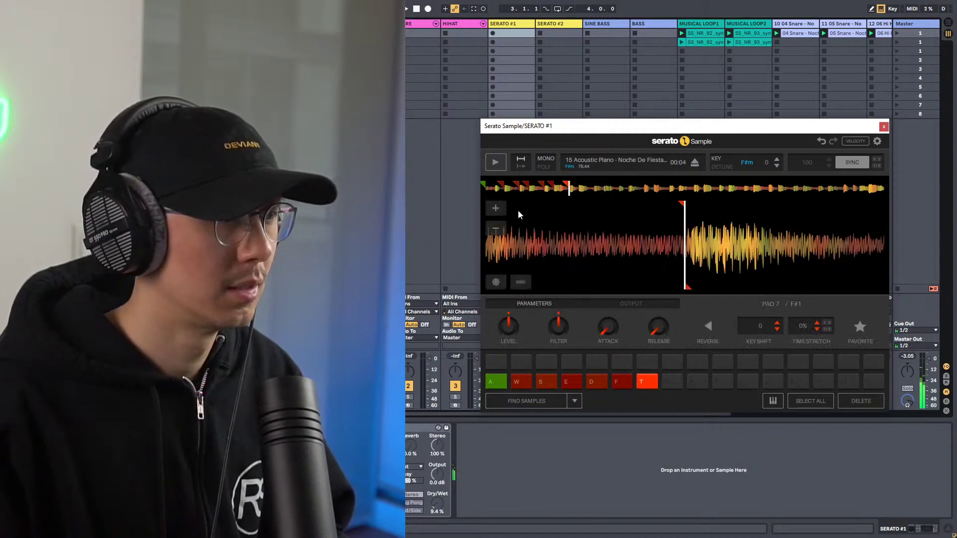
{"action": "left_click", "coordinate": [495, 228]}
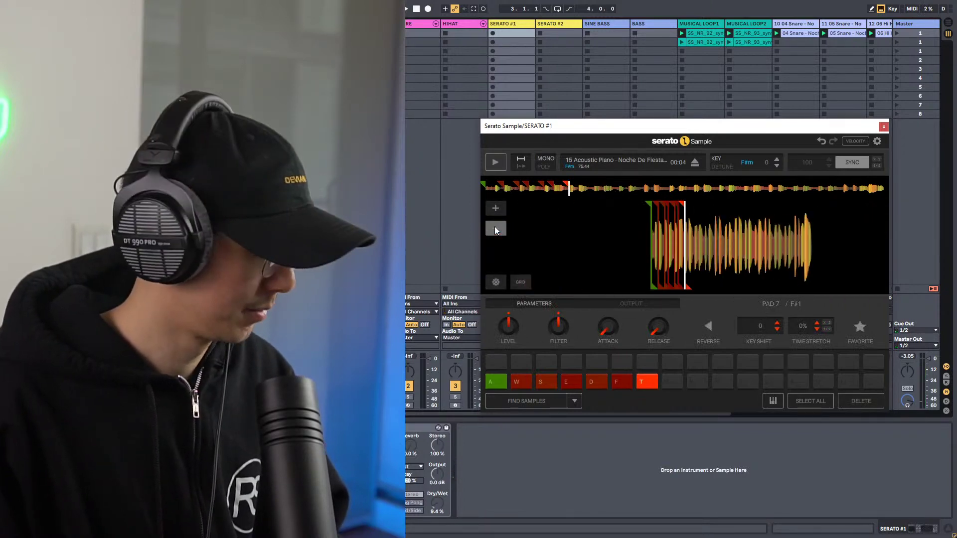
{"action": "left_click", "coordinate": [526, 280]}
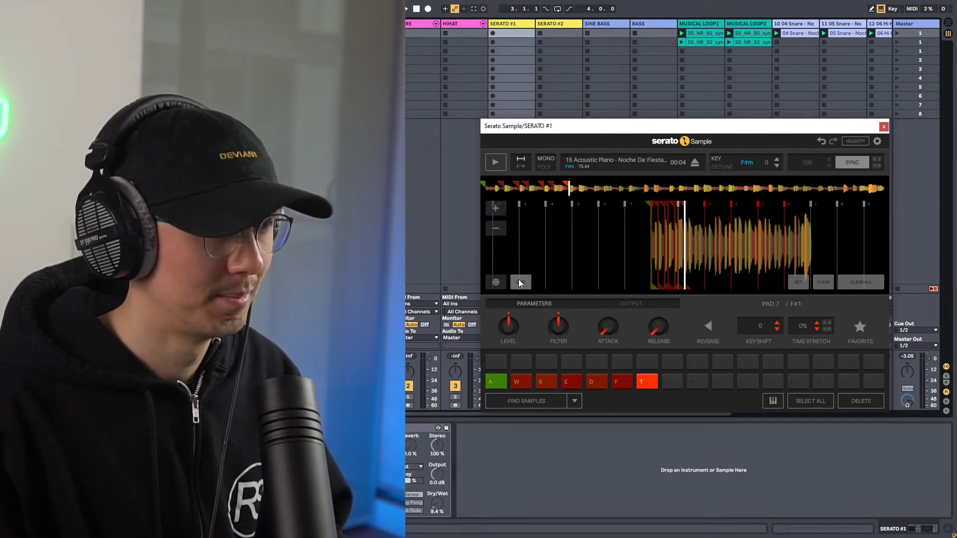
Play pads A, W, S, E, D, F and T in sequence to check the timing of the manual slices.
{"action": "key", "text": "a"}
{"action": "left_click", "coordinate": [495, 210]}
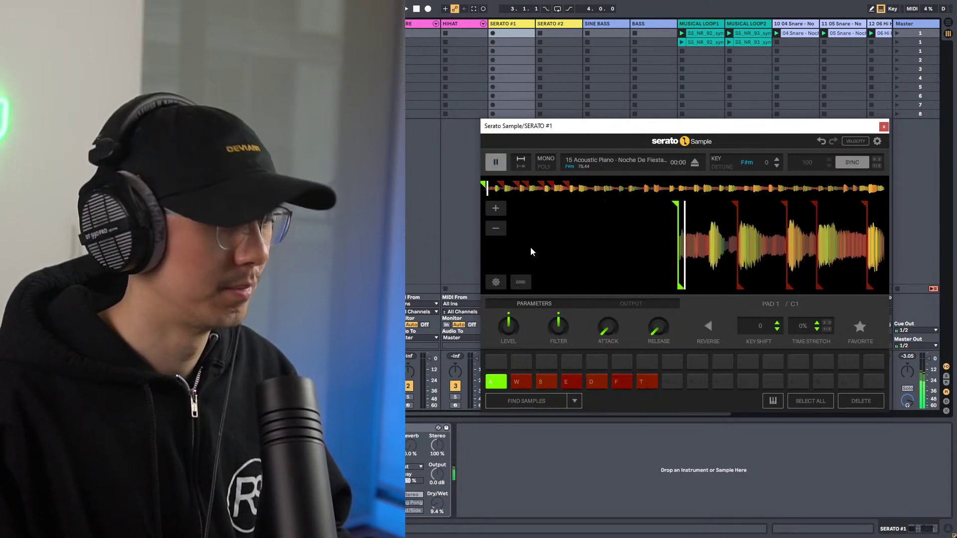
{"action": "key", "text": "w"}
{"action": "key", "text": "s"}
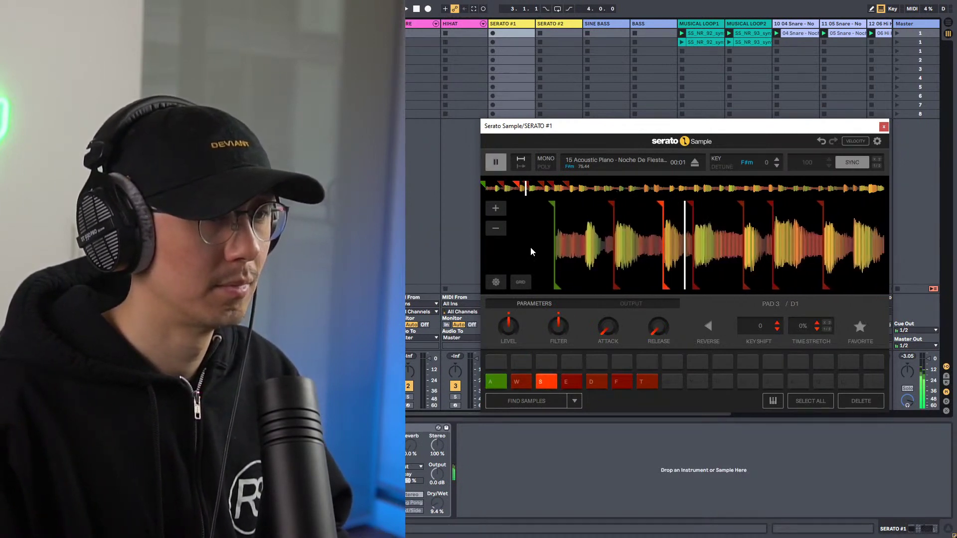
{"action": "key", "text": "a"}
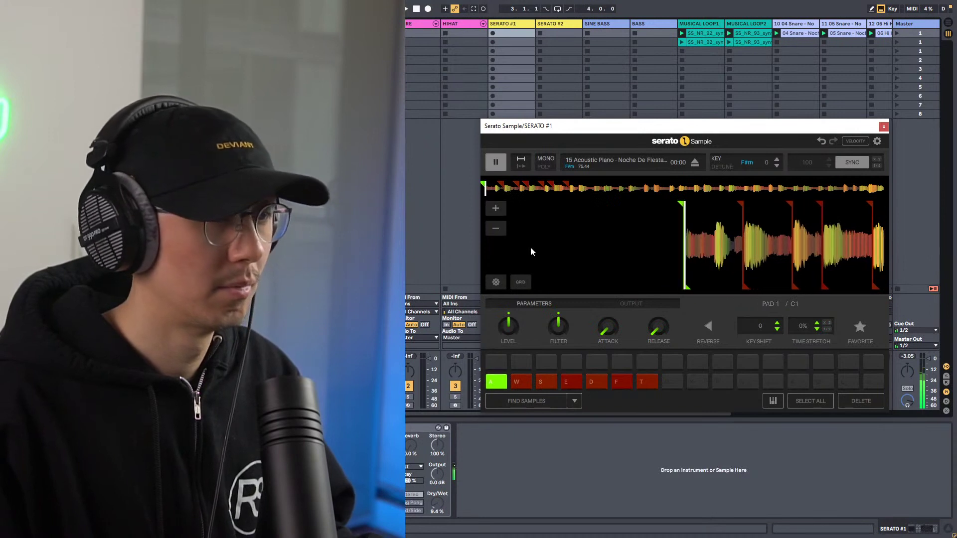
{"action": "key", "text": "w"}
{"action": "key", "text": "s"}
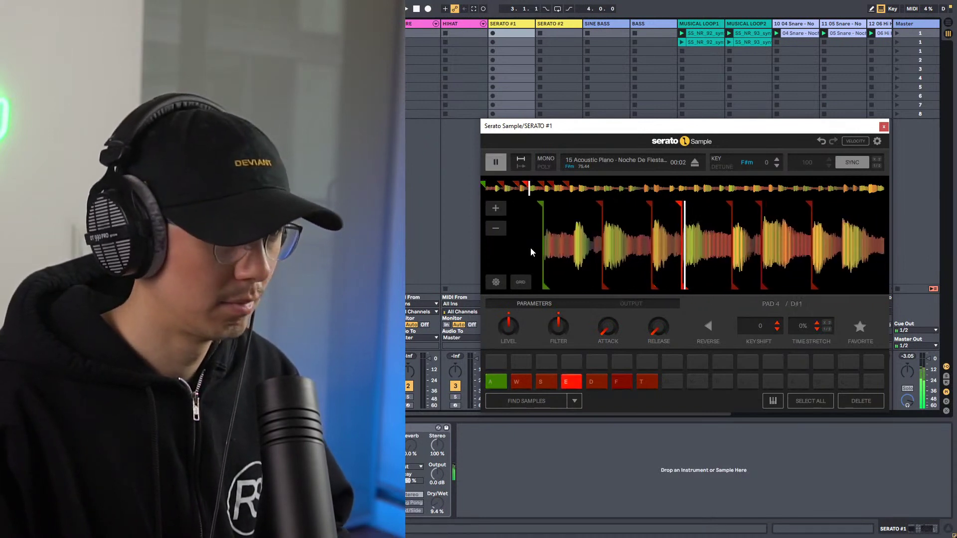
{"action": "key", "text": "d"}
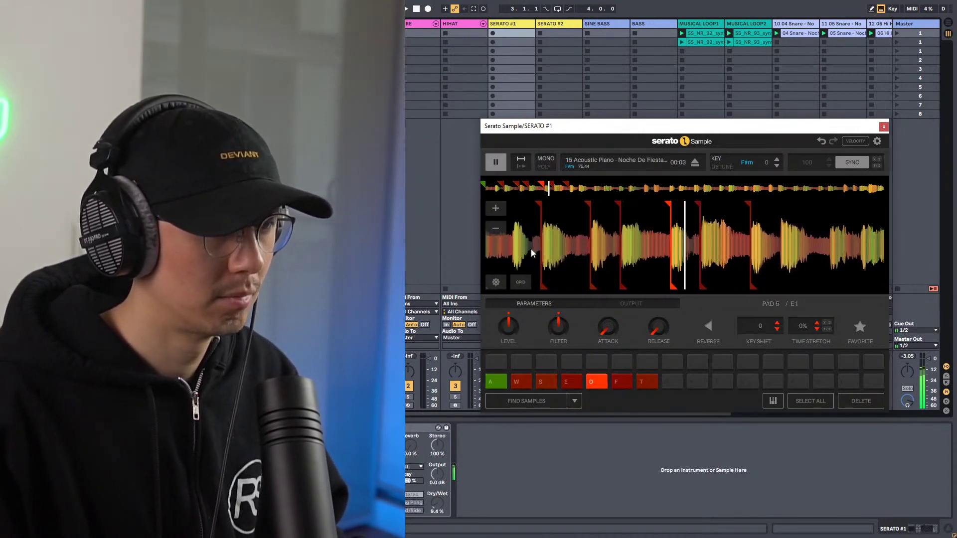
{"action": "key", "text": "f"}
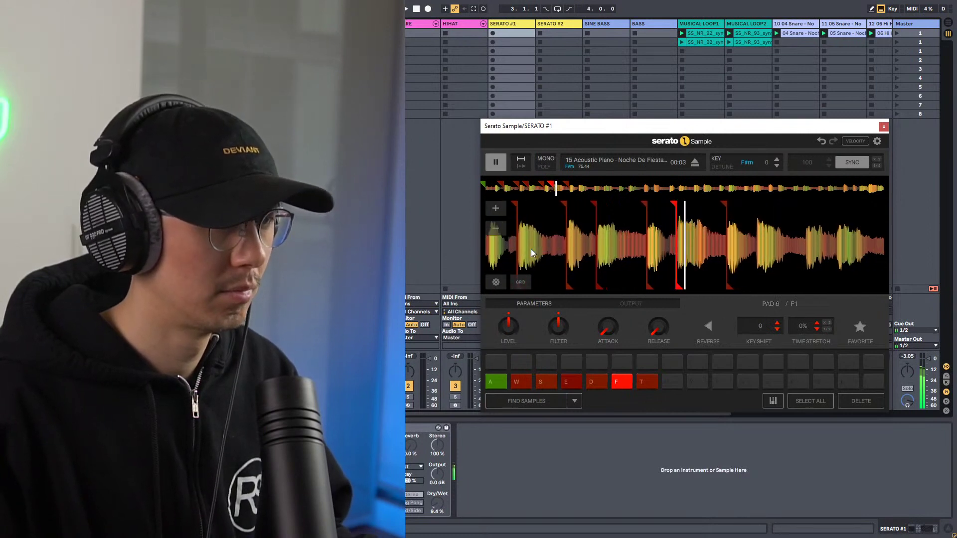
{"action": "key", "text": "t"}
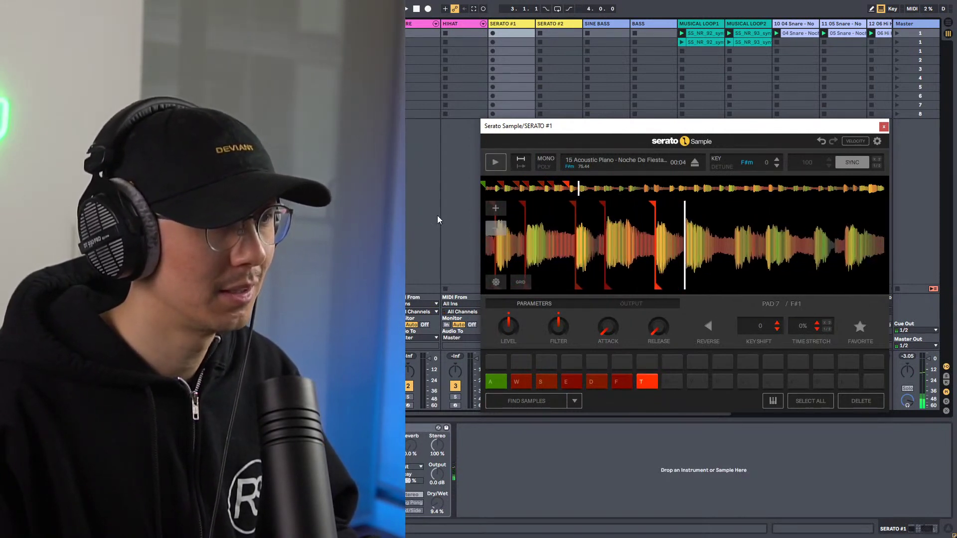
Assign the onset of the next piano hit after pad T's slice to pad G.
{"action": "left_click", "coordinate": [496, 207]}
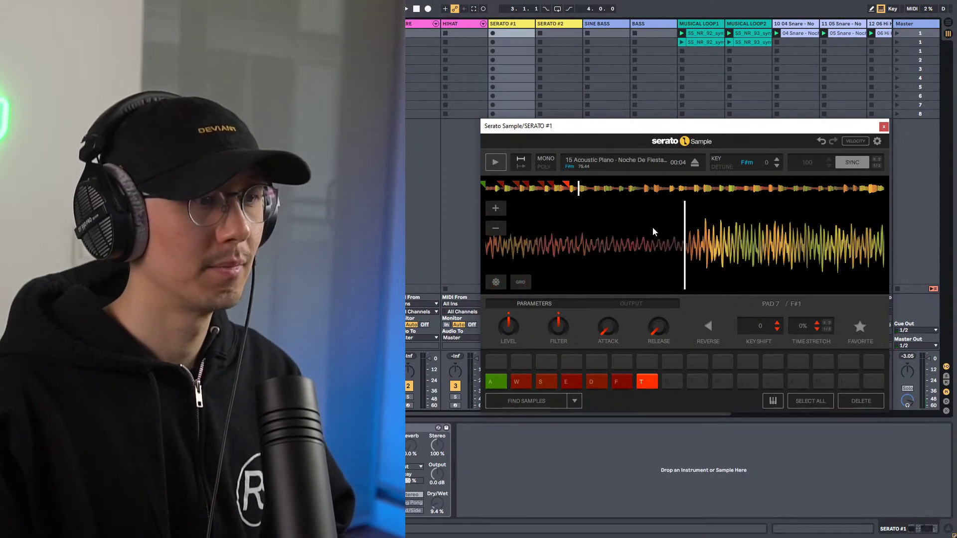
{"action": "key", "text": "g"}
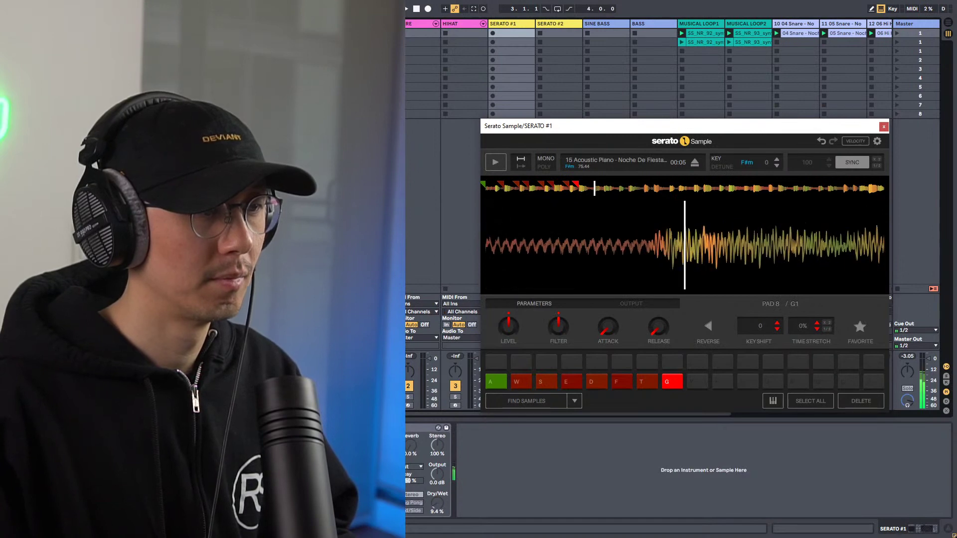
Assign the onsets of the next two piano hits after pad G's slice to pads Y and H.
{"action": "key", "text": "y"}
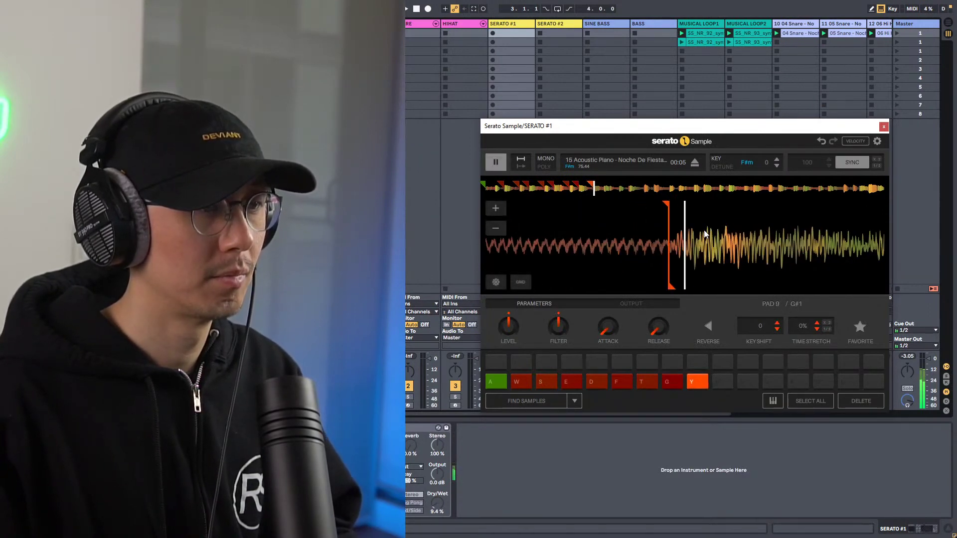
{"action": "key", "text": "space"}
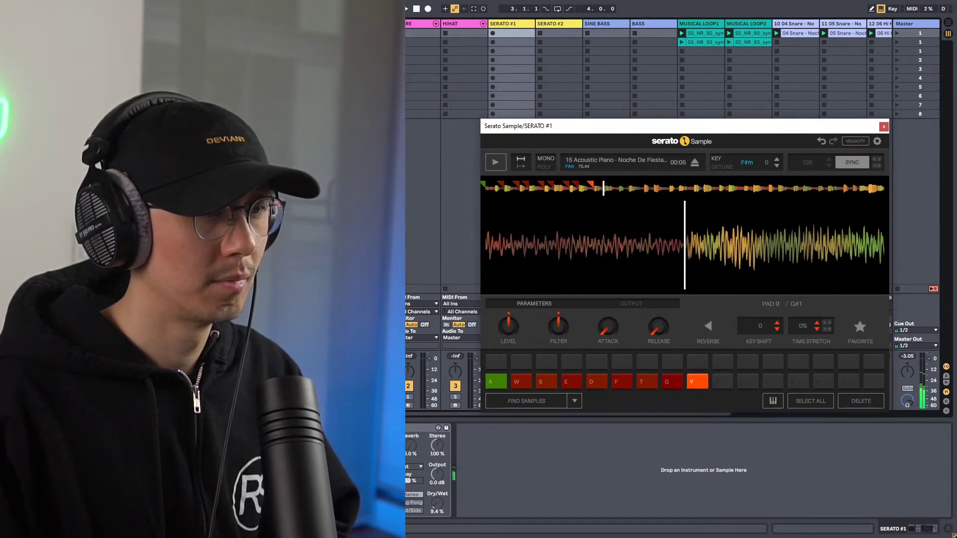
{"action": "left_click", "coordinate": [765, 247]}
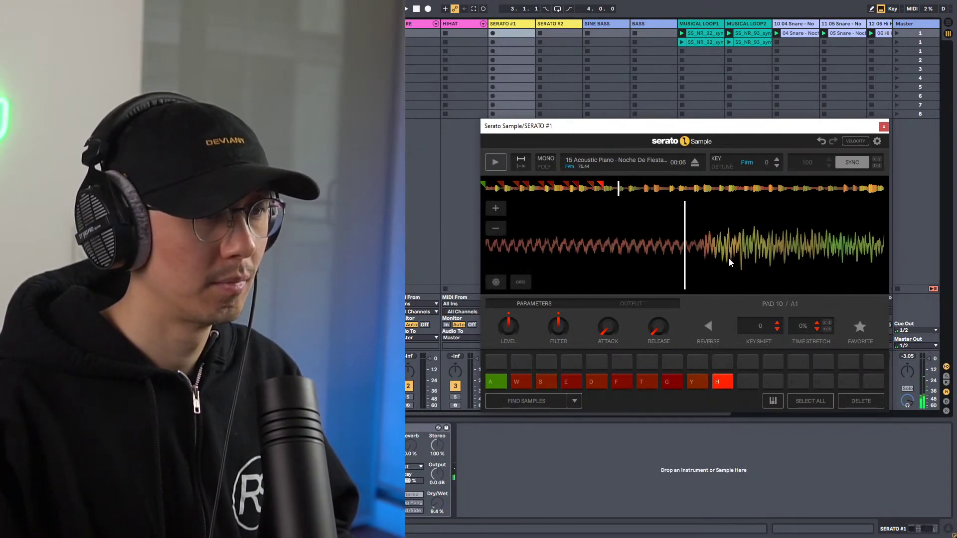
Assign the next piano hit's onset to pad U, then nudge its start marker earlier and back to the onset.
{"action": "left_click", "coordinate": [681, 233]}
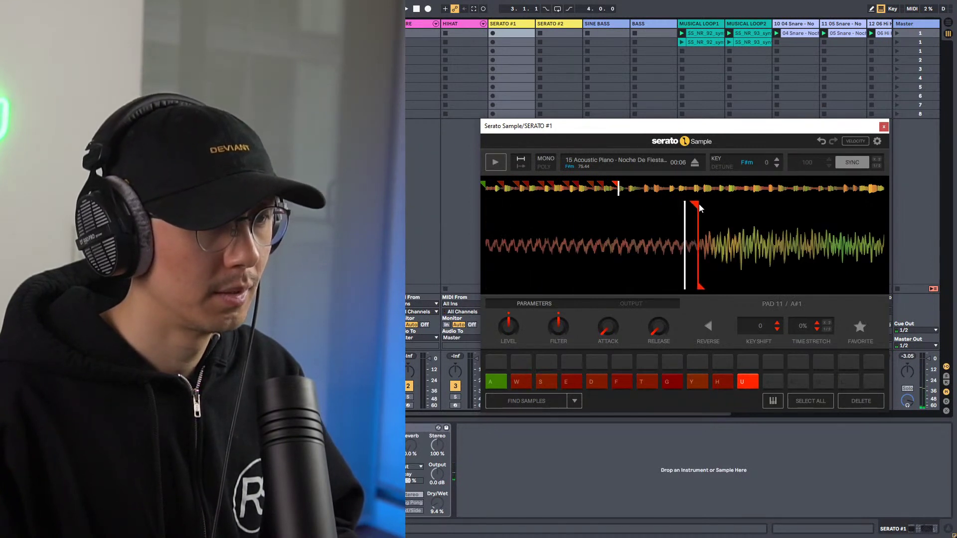
{"action": "left_click_drag", "start_coordinate": [699, 204], "coordinate": [685, 206]}
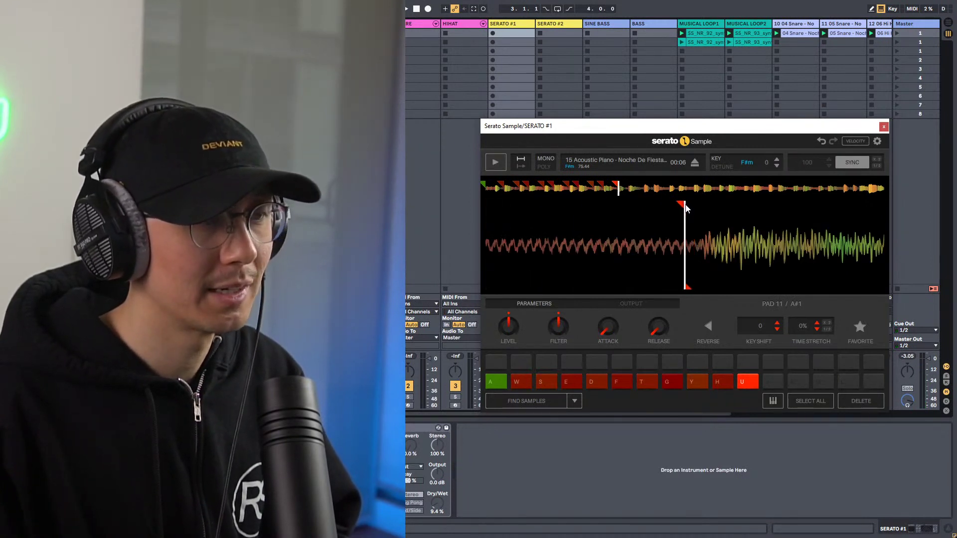
{"action": "left_click_drag", "start_coordinate": [685, 205], "coordinate": [698, 204]}
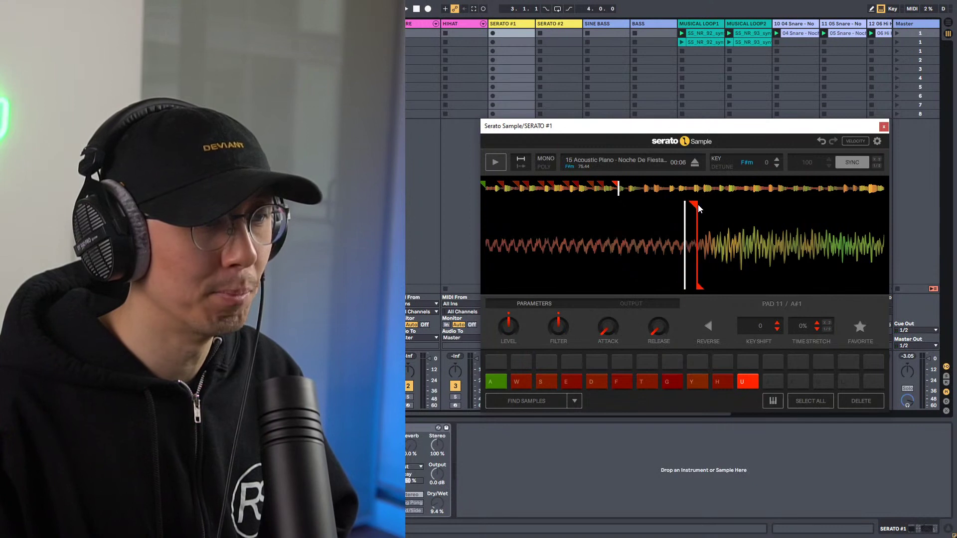
{"action": "key", "text": "u"}
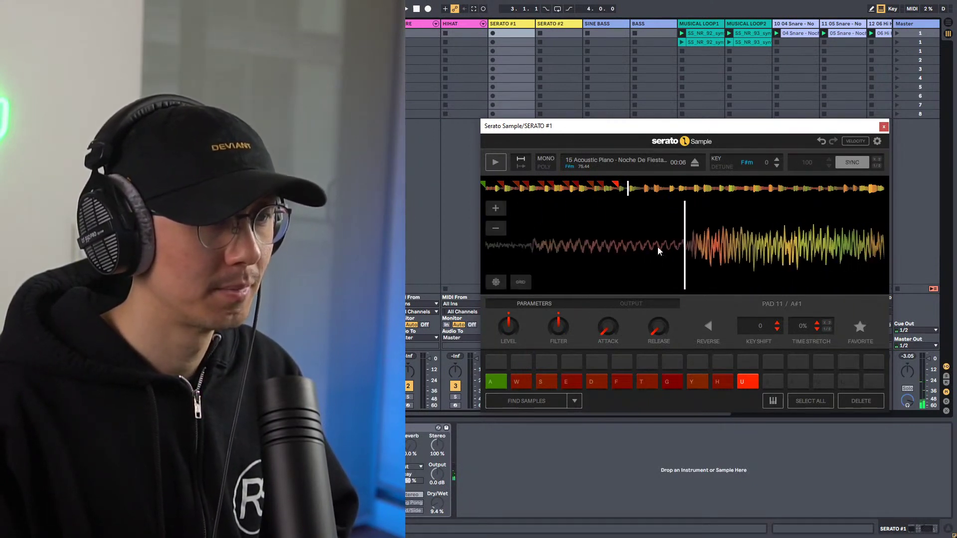
Assign the onsets of the next two piano hits after pad U's slice to pads J and K.
{"action": "key", "text": "j"}
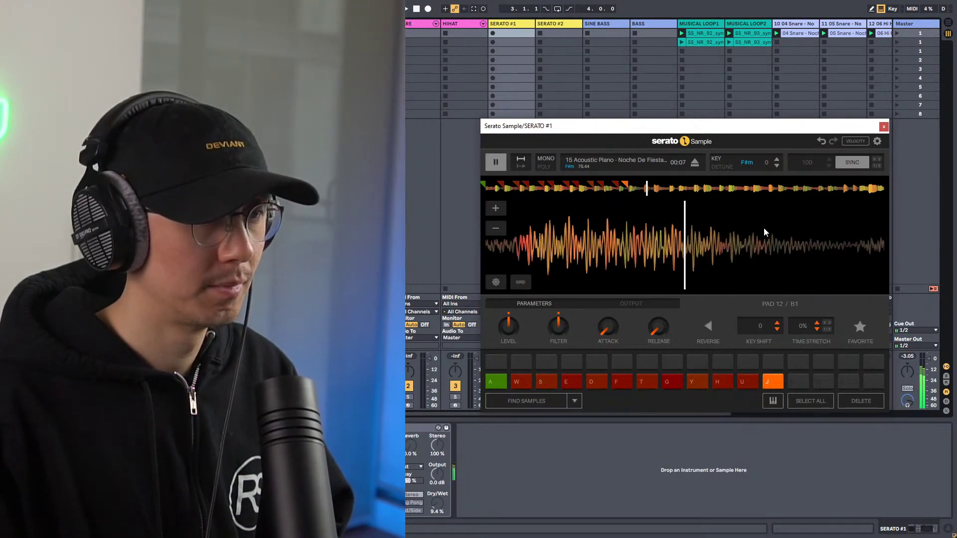
{"action": "key", "text": "space"}
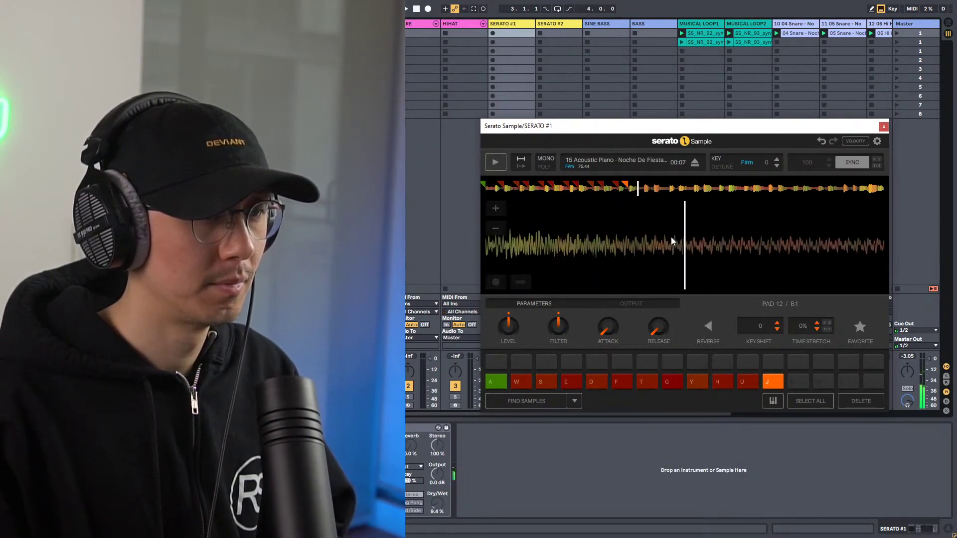
{"action": "left_click", "coordinate": [496, 228]}
{"action": "key", "text": "space"}
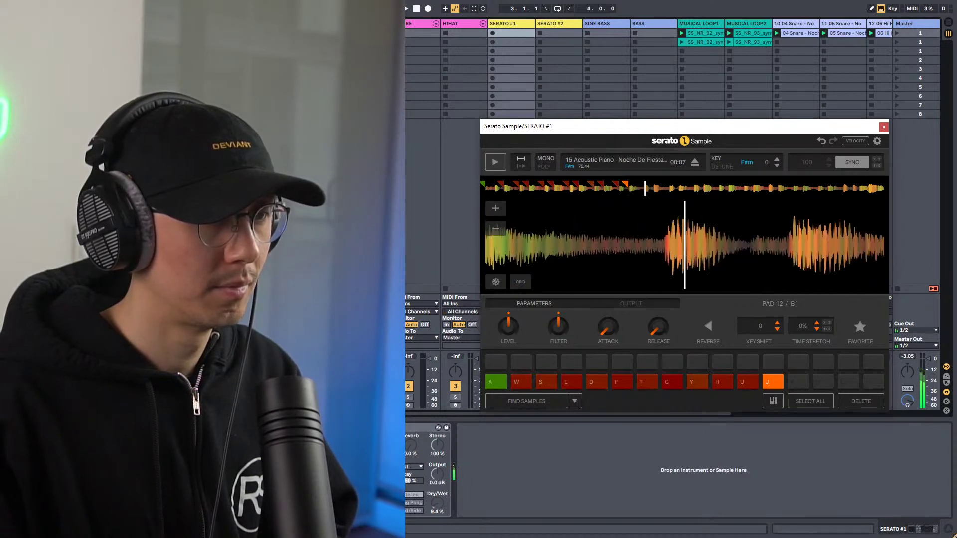
{"action": "key", "text": "space"}
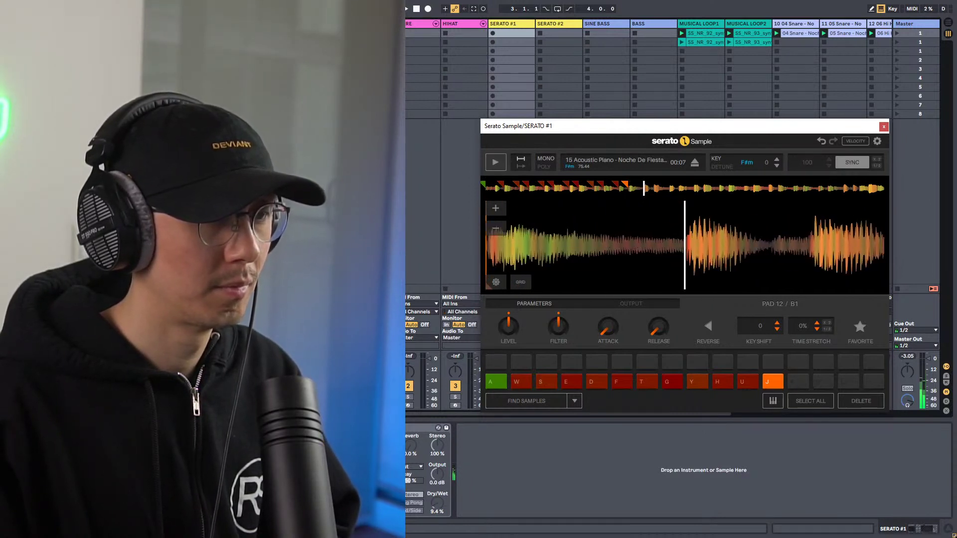
{"action": "key", "text": "k"}
{"action": "key", "text": "k"}
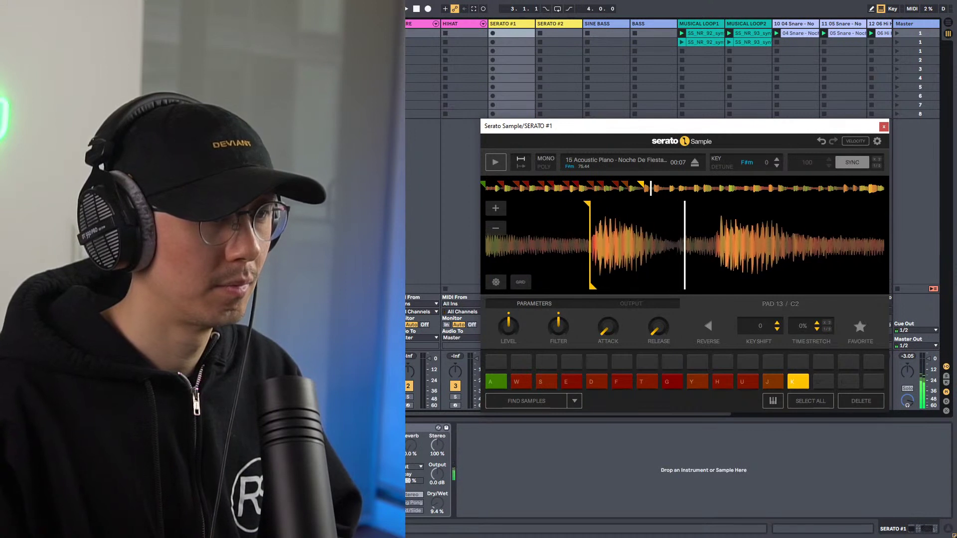
Assign the onsets of the following four piano hits to pads O, L, 16 and 17, completing the manual slices.
{"action": "key", "text": "o"}
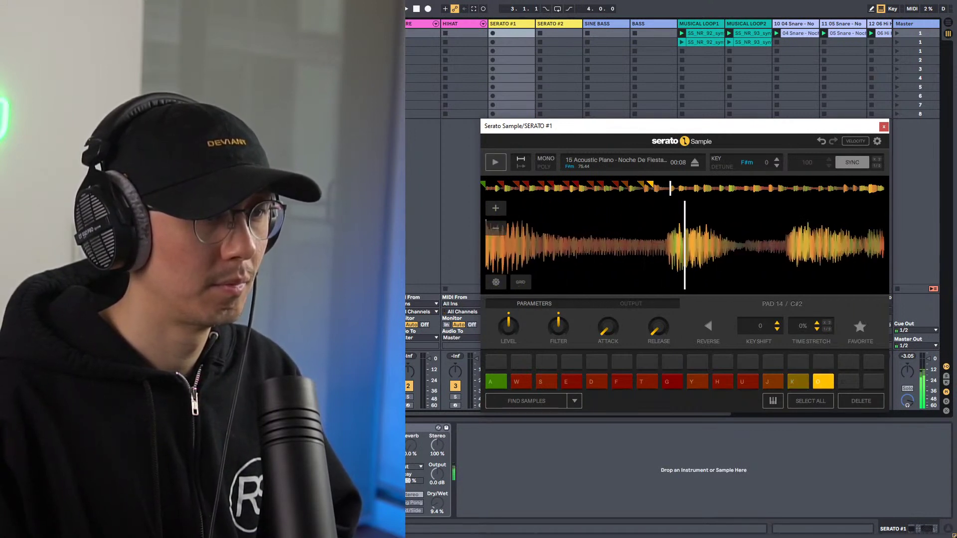
{"action": "key", "text": "l"}
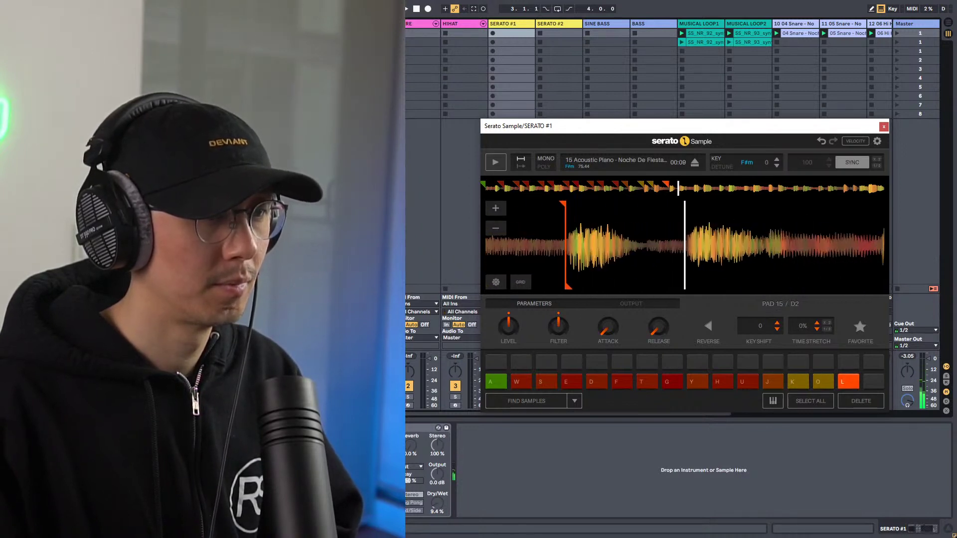
{"action": "key", "text": "p"}
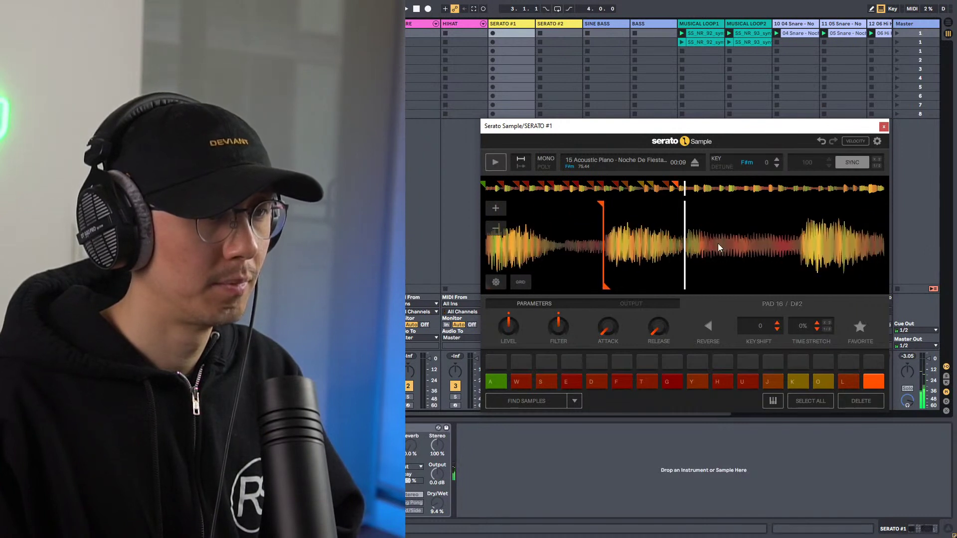
{"action": "key", "text": "semicolon"}
{"action": "key", "text": "space"}
{"action": "left_click", "coordinate": [496, 228]}
{"action": "left_click", "coordinate": [499, 228]}
{"action": "left_click", "coordinate": [498, 229]}
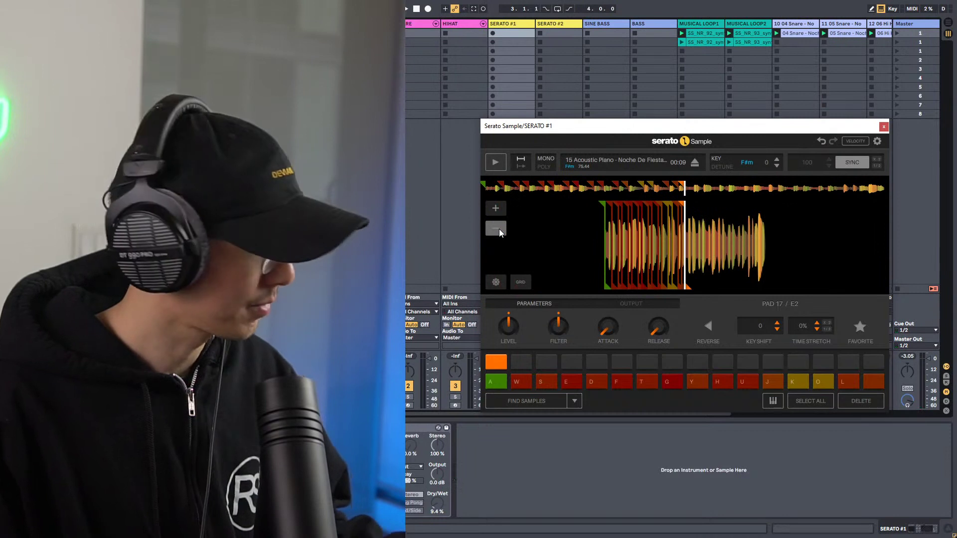
Audition the slices on pads A and W and examine their waveforms up close.
{"action": "key", "text": "s"}
{"action": "key", "text": "x"}
{"action": "key", "text": "a"}
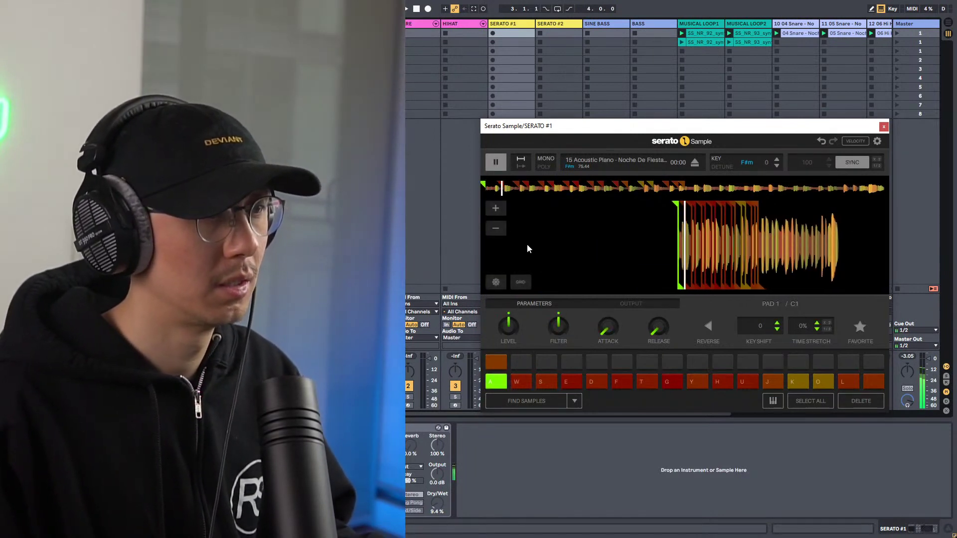
{"action": "key", "text": "w"}
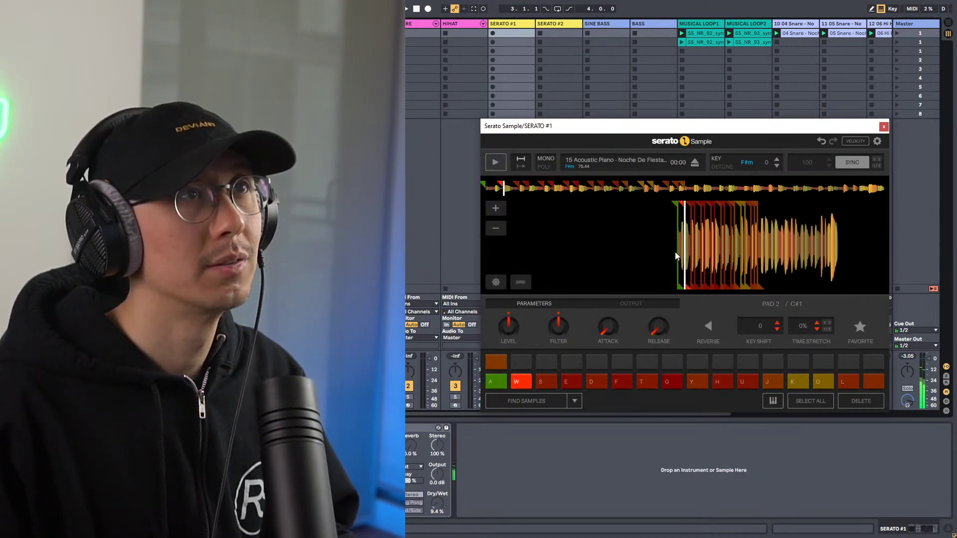
{"action": "left_click", "coordinate": [496, 210]}
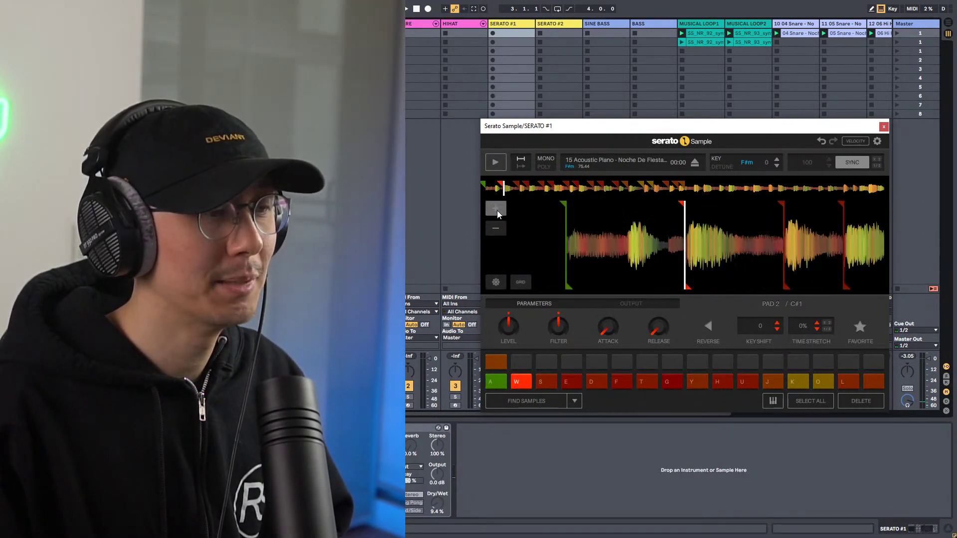
{"action": "key", "text": "a"}
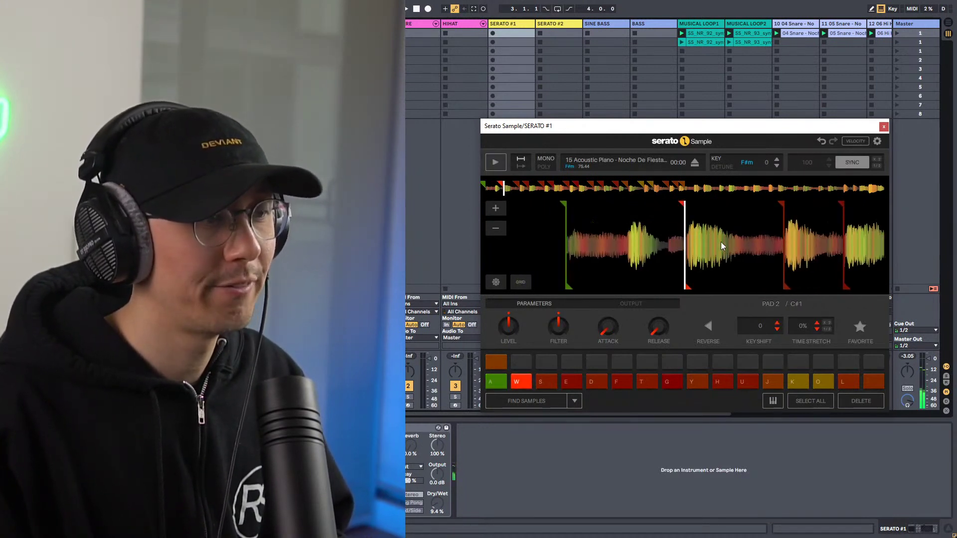
{"action": "key", "text": "a"}
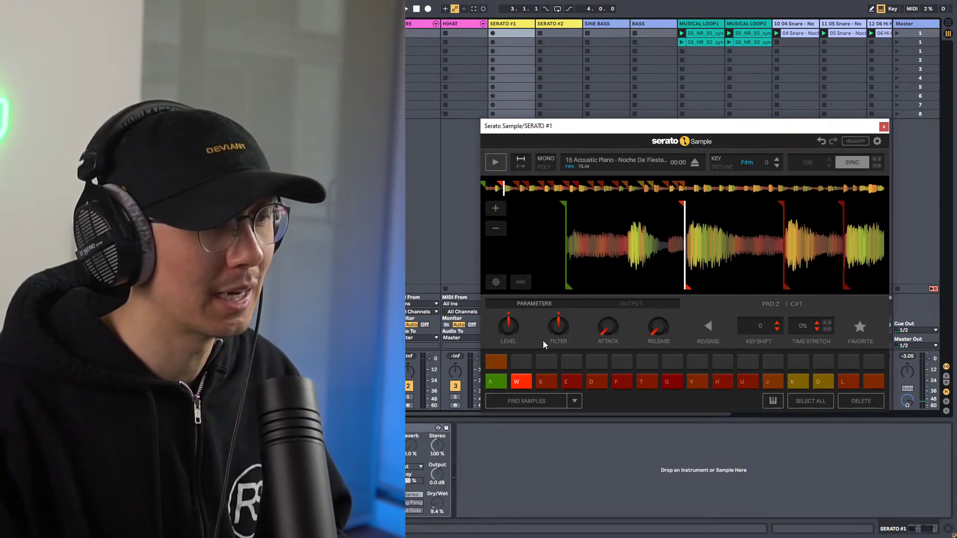
Lower pad W's filter to about 302 Hz while its slice plays.
{"action": "mouse_move", "coordinate": [563, 328]}
{"action": "key", "text": "w"}
{"action": "left_click_drag", "start_coordinate": [562, 327], "coordinate": [563, 349]}
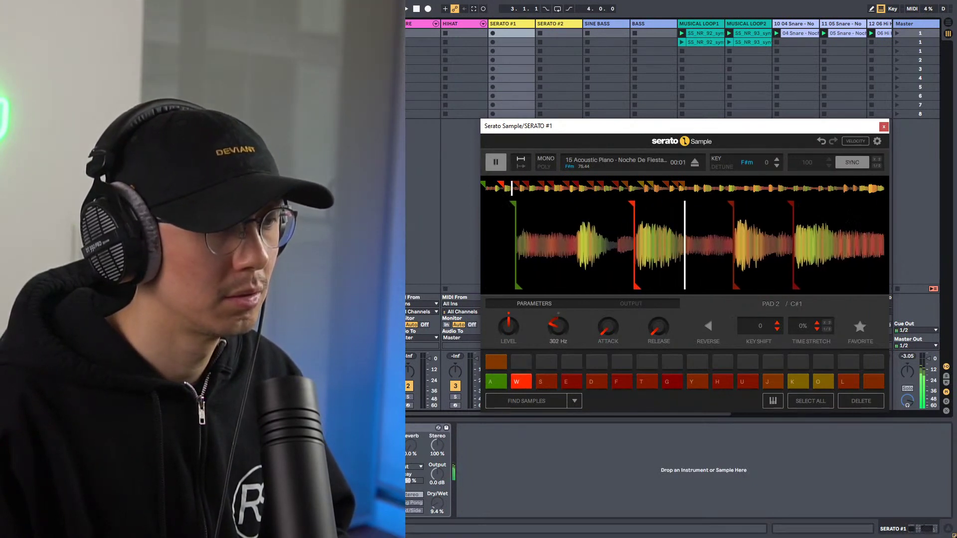
Raise pad A's filter to about 2.20 kHz and lengthen its attack.
{"action": "key", "text": "a"}
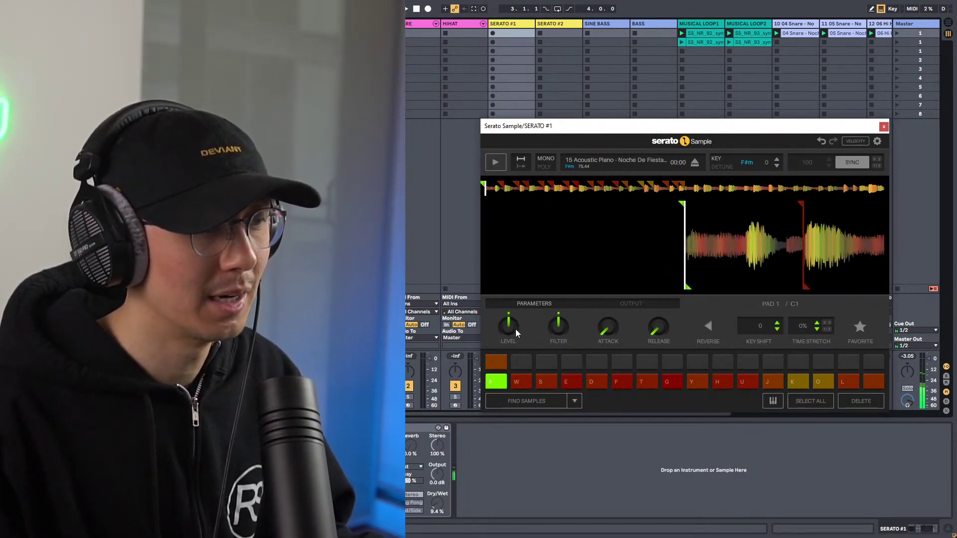
{"action": "left_click_drag", "start_coordinate": [558, 326], "coordinate": [559, 309]}
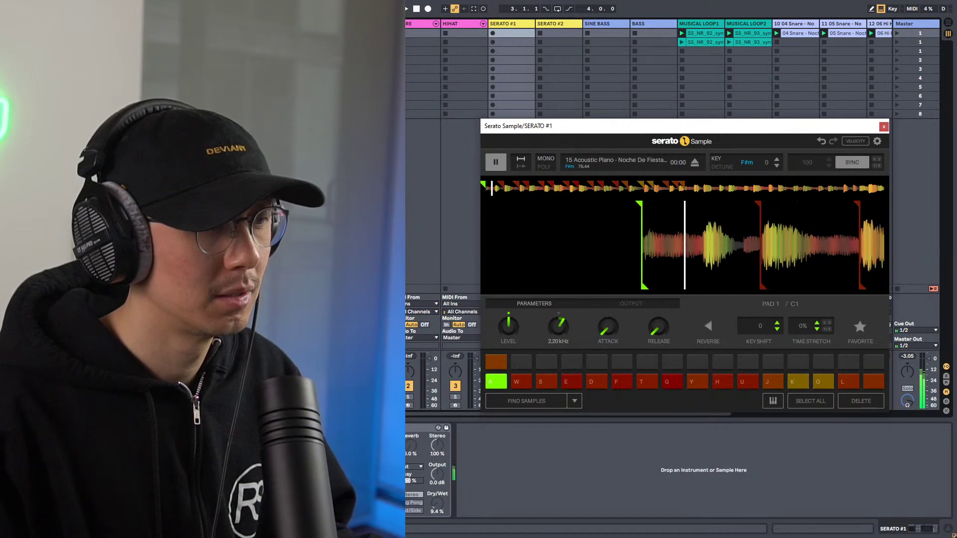
{"action": "key", "text": "space"}
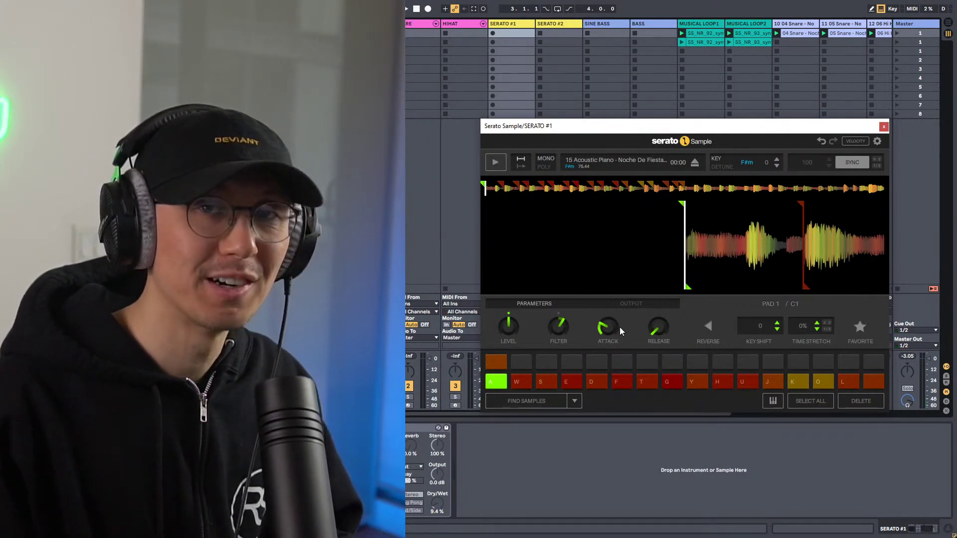
Play pads A and W alternately to compare their individual filter and attack settings.
{"action": "key", "text": "a"}
{"action": "key", "text": "w"}
{"action": "key", "text": "a"}
{"action": "key", "text": "w"}
{"action": "key", "text": "a"}
{"action": "key", "text": "w"}
{"action": "key", "text": "a"}
{"action": "key", "text": "w"}
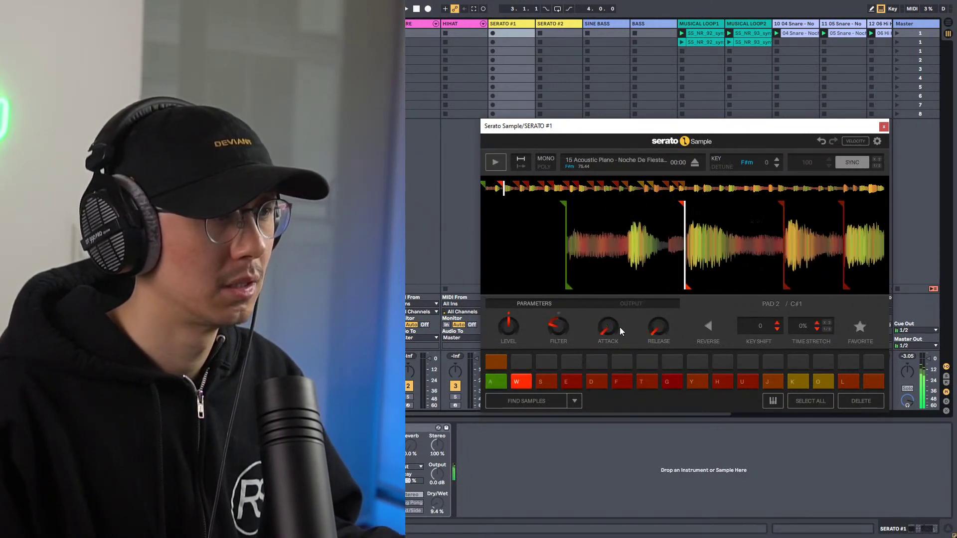
{"action": "key", "text": "a"}
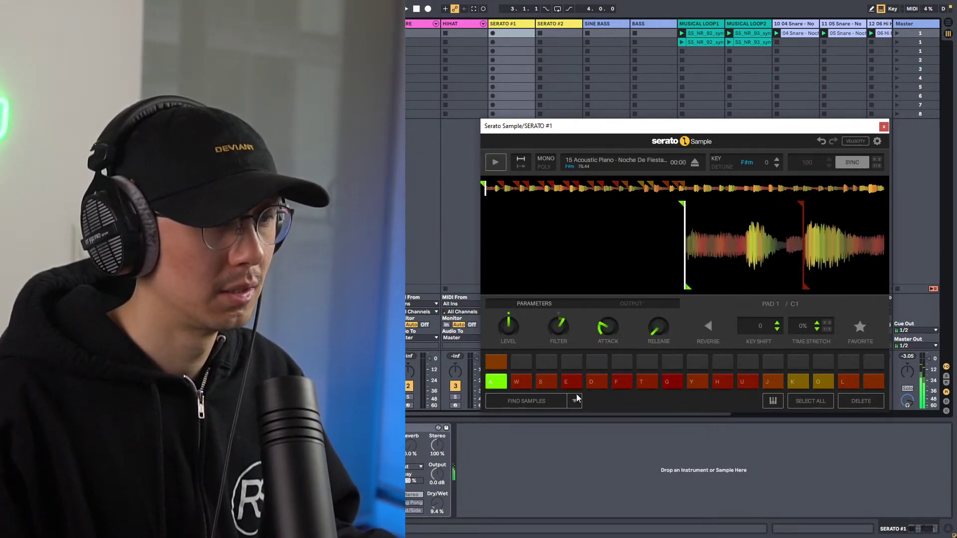
Set pad W's release to about 1.28 s, checking its output destination and auditioning the slice.
{"action": "left_click", "coordinate": [527, 384]}
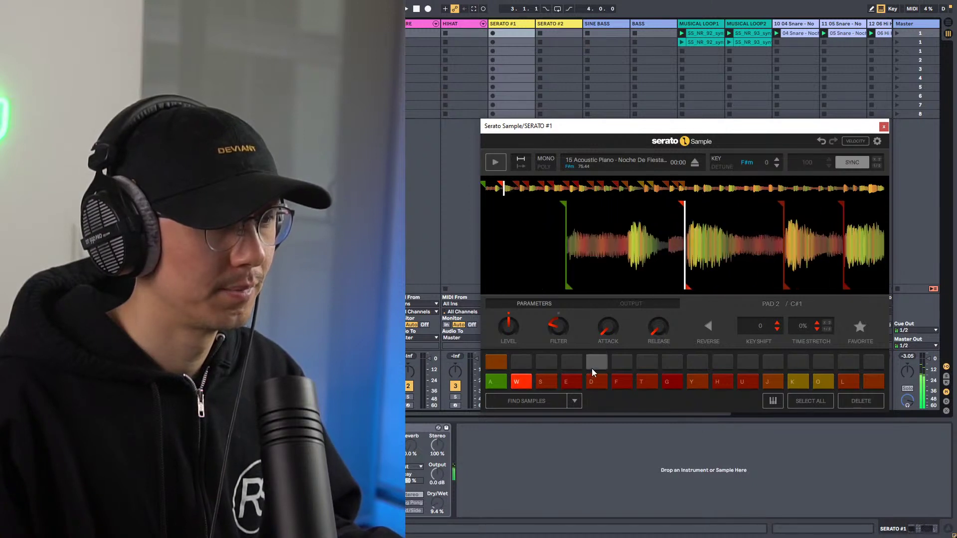
{"action": "mouse_move", "coordinate": [658, 329]}
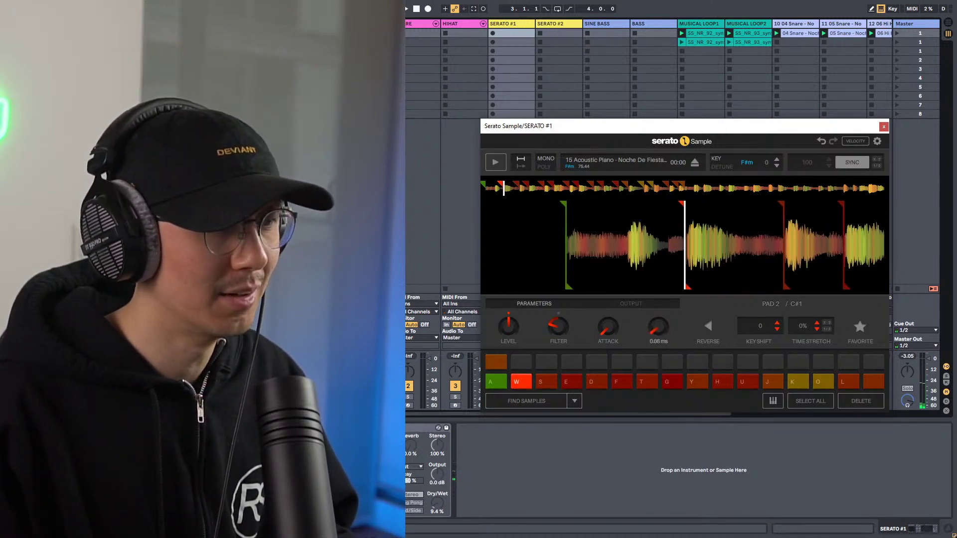
{"action": "key", "text": "w"}
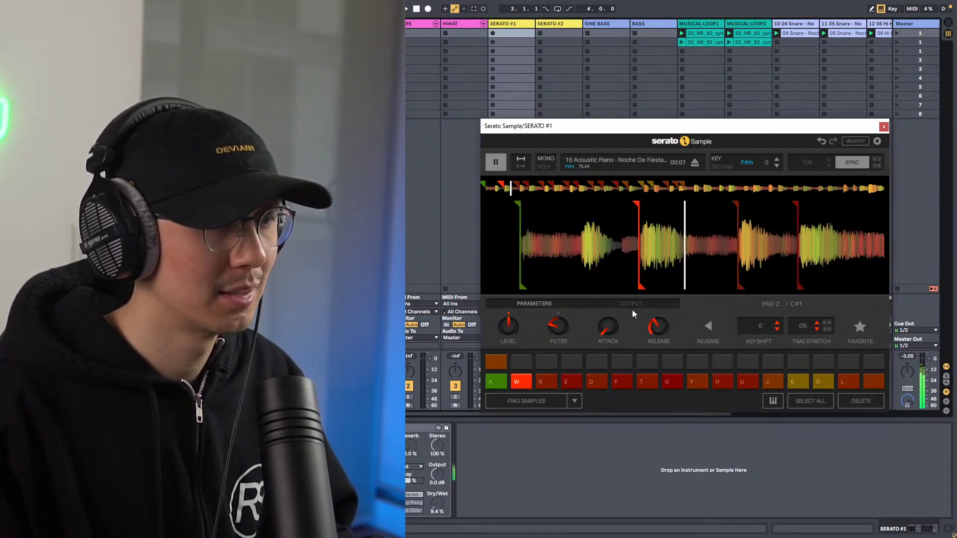
{"action": "left_click", "coordinate": [642, 303]}
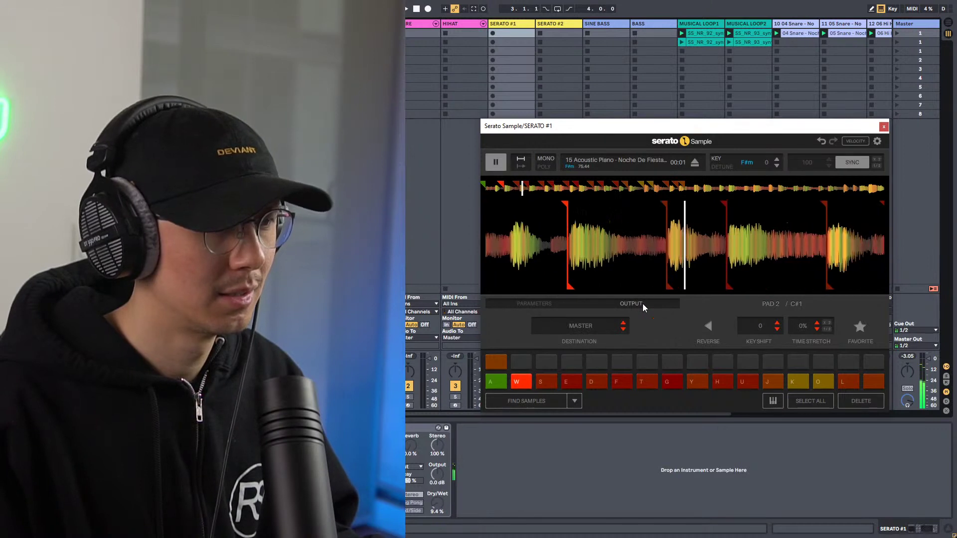
{"action": "left_click", "coordinate": [526, 302]}
{"action": "key", "text": "w"}
{"action": "key", "text": "w"}
{"action": "key", "text": "w"}
{"action": "key", "text": "w"}
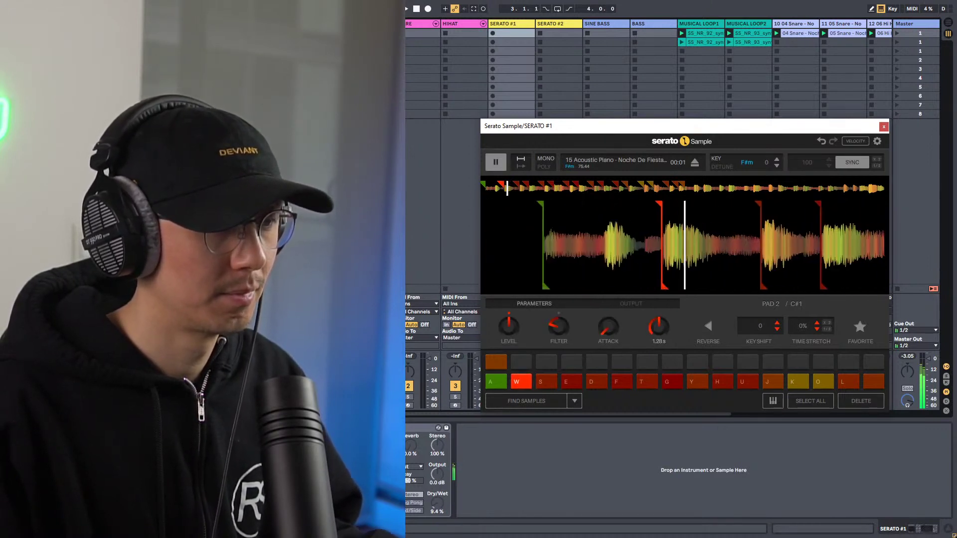
Play pads W and A alternately to compare the slice with the long release against the one without.
{"action": "key", "text": "w"}
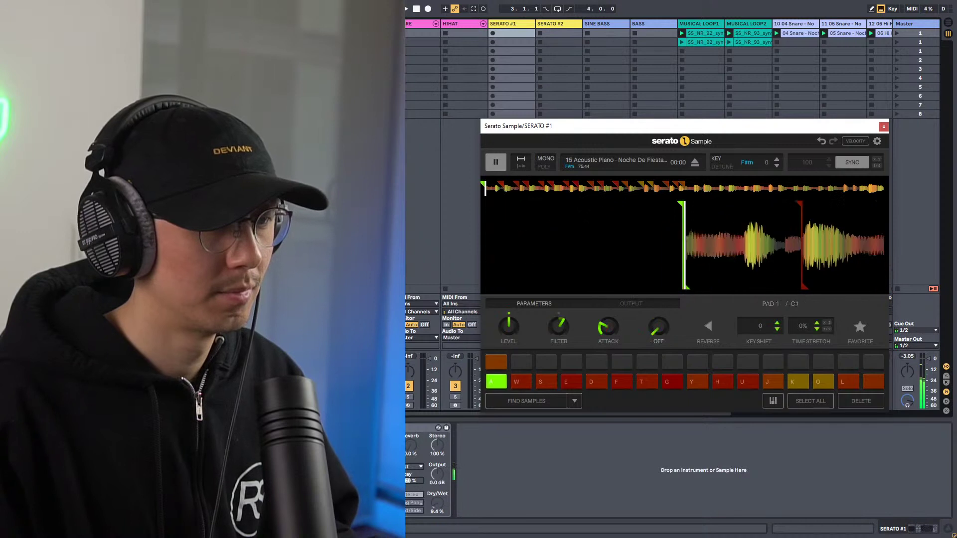
{"action": "key", "text": "w"}
{"action": "key", "text": "a"}
{"action": "key", "text": "w"}
{"action": "key", "text": "a"}
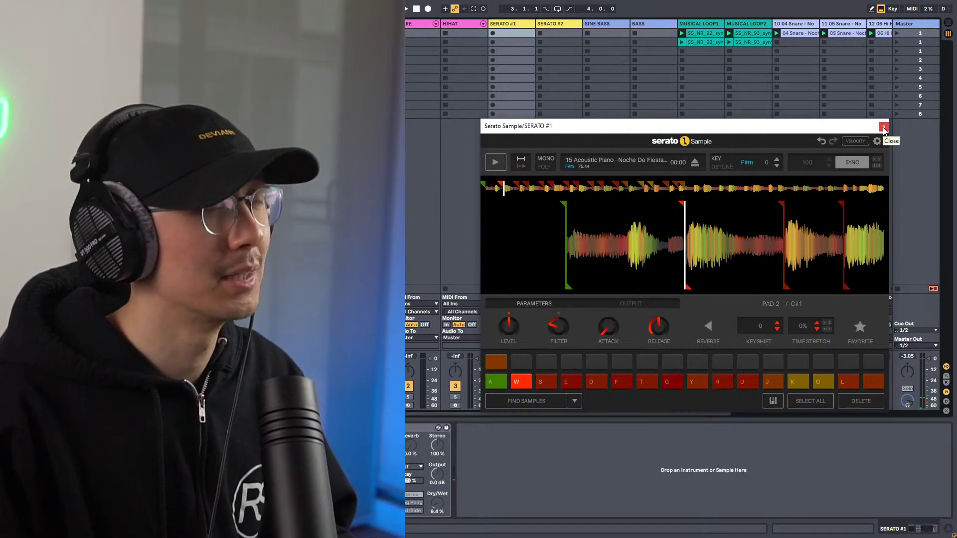
{"action": "key", "text": "a"}
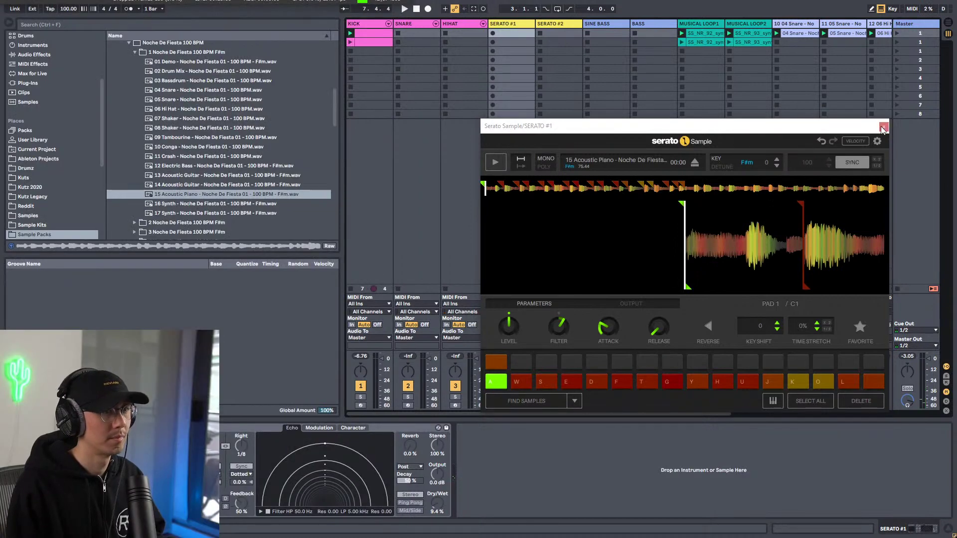
Shorten pad A's slice in SERATO #1 by moving its end point to just before the second piano hit.
{"action": "left_click", "coordinate": [882, 128]}
{"action": "key", "text": "space"}
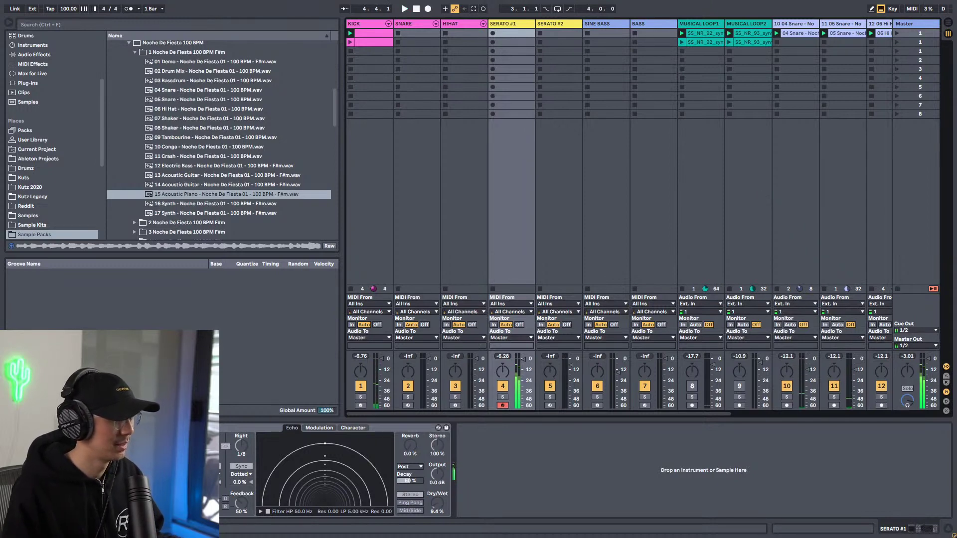
{"action": "key", "text": "ctrl+alt+p"}
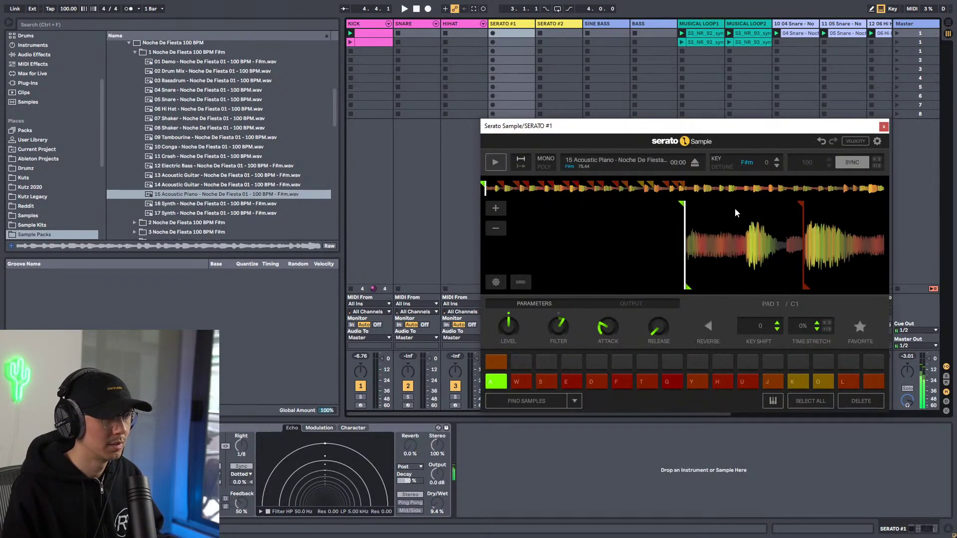
{"action": "left_click", "coordinate": [689, 288]}
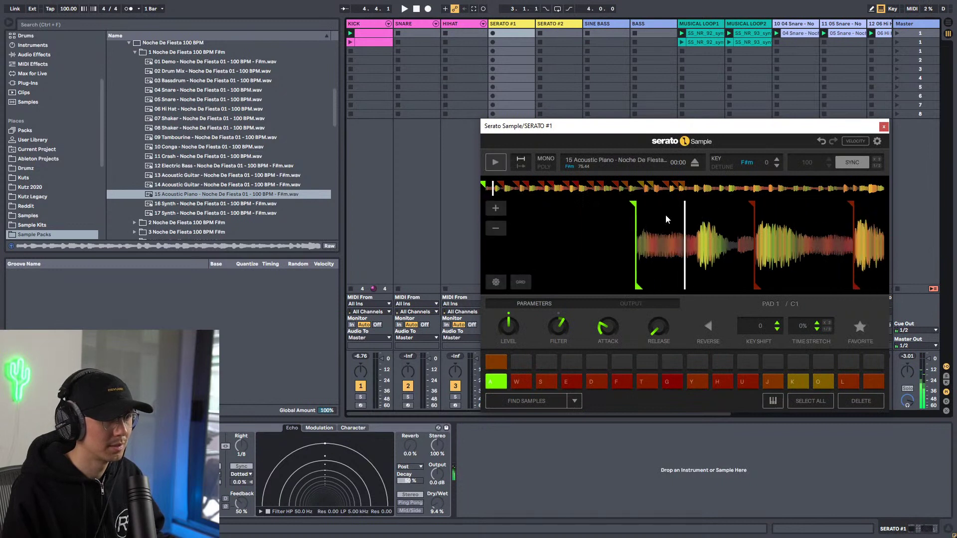
{"action": "key", "text": "space"}
{"action": "left_click_drag", "start_coordinate": [687, 289], "coordinate": [746, 290]}
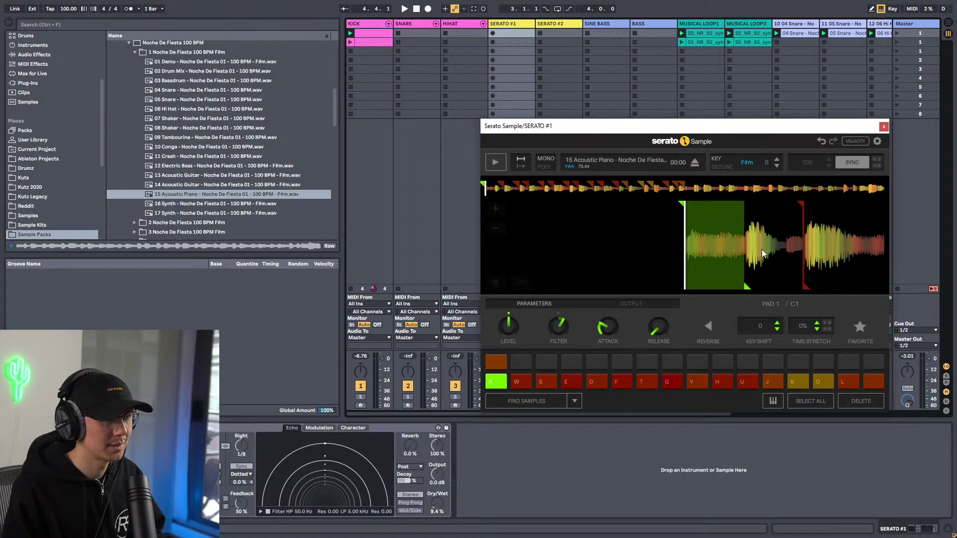
Set pad A's attack to 0.00 ms and play pads A and W alternately to check the shortened slice.
{"action": "mouse_move", "coordinate": [788, 239]}
{"action": "key", "text": "a"}
{"action": "key", "text": "a"}
{"action": "key", "text": "w"}
{"action": "key", "text": "a"}
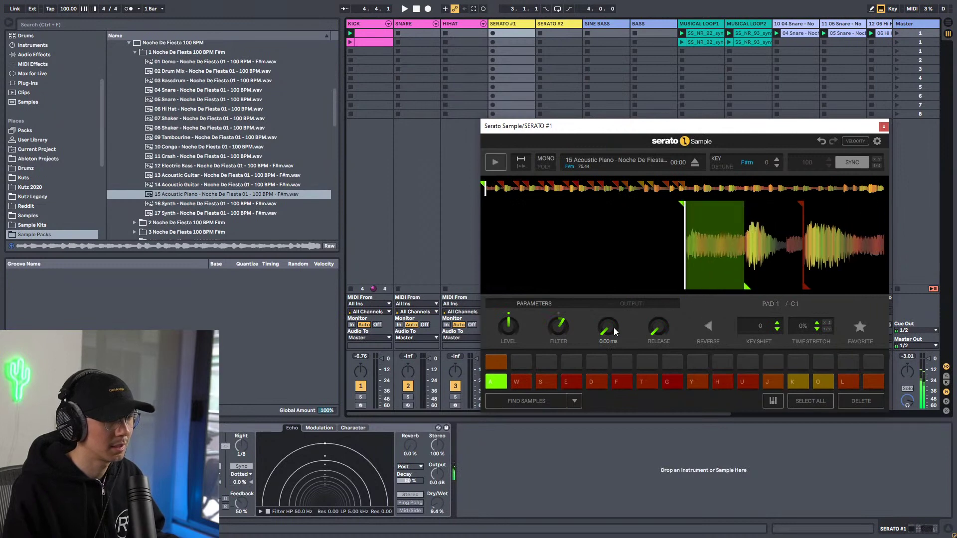
{"action": "key", "text": "w"}
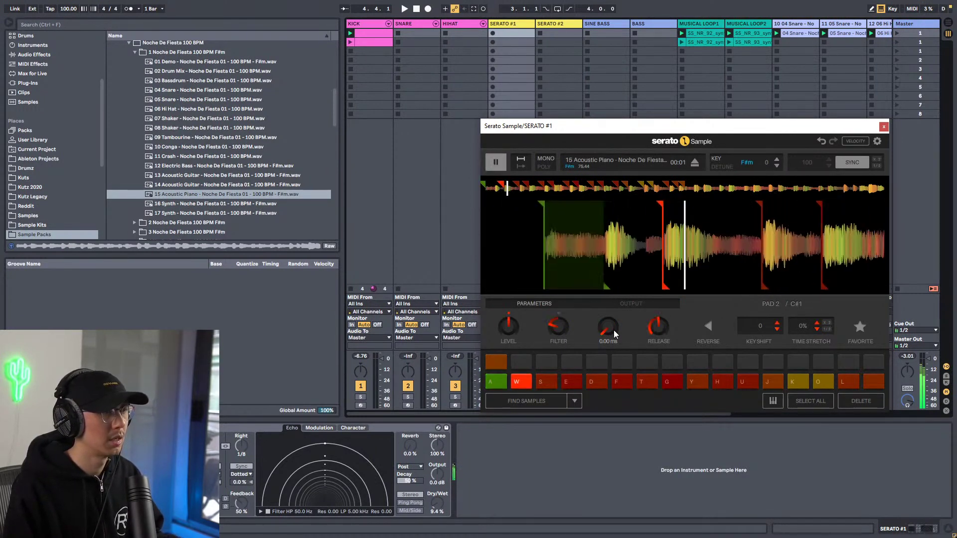
{"action": "key", "text": "a"}
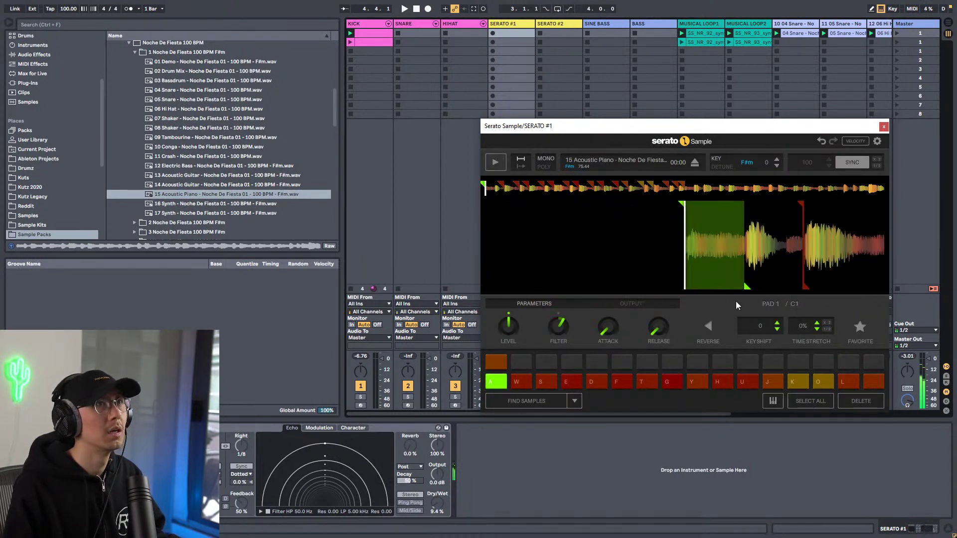
Capture the pad performance played over the beat as a clip on SERATO #1 and enlarge its note editor.
{"action": "left_click", "coordinate": [883, 127]}
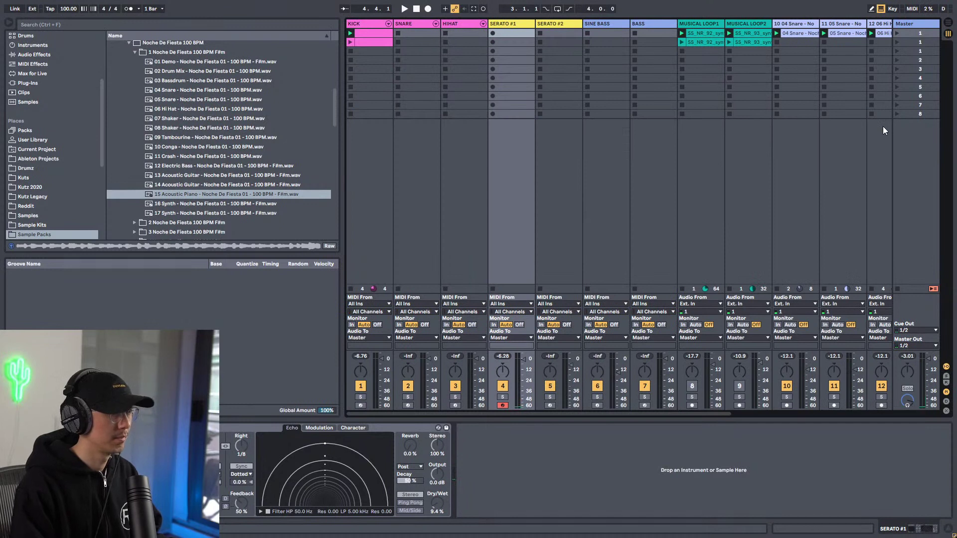
{"action": "key", "text": "space"}
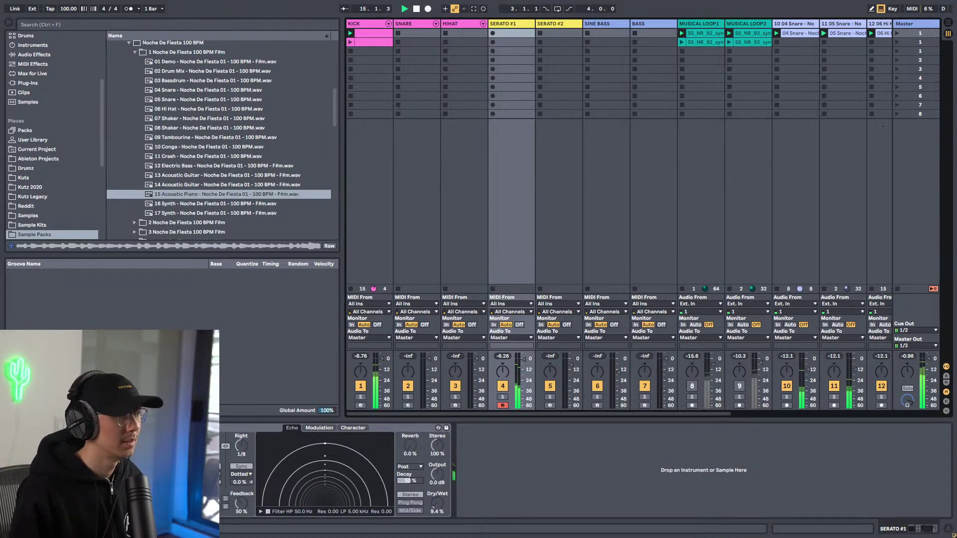
{"action": "left_click", "coordinate": [472, 9]}
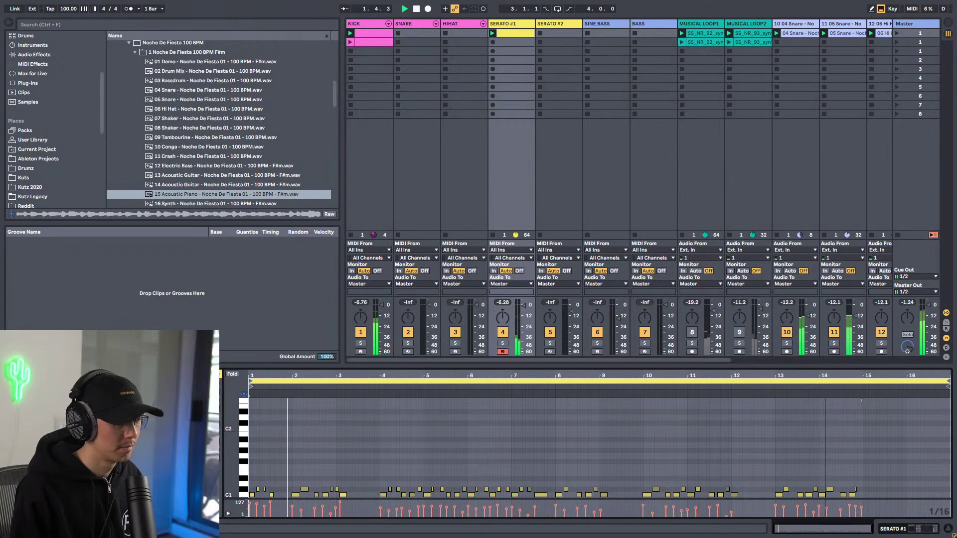
{"action": "left_click_drag", "start_coordinate": [608, 367], "coordinate": [608, 130]}
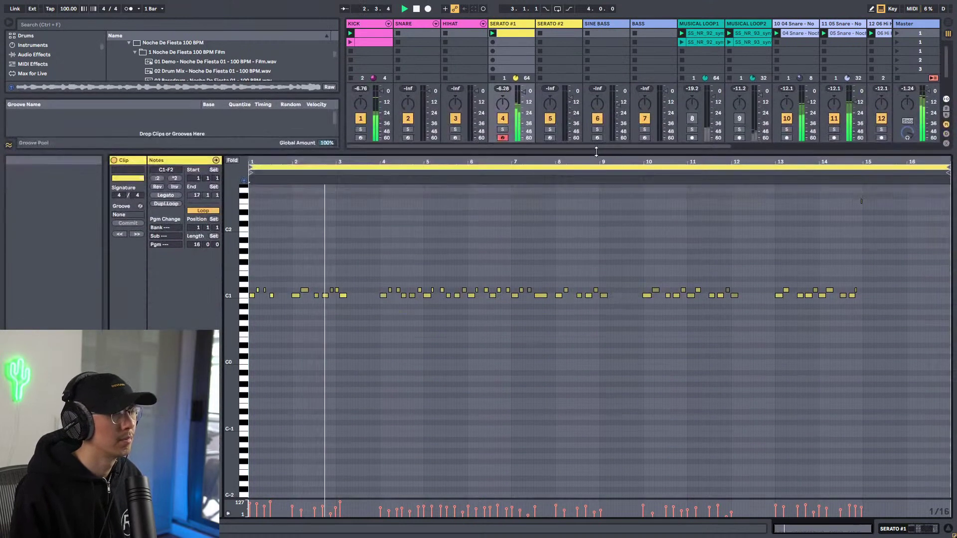
Loop the captured clip on the two-bar phrase starting at bar 13, with a loop length of 2.0.0.
{"action": "left_click_drag", "start_coordinate": [776, 249], "coordinate": [857, 324]}
{"action": "left_click_drag", "start_coordinate": [771, 267], "coordinate": [867, 383]}
{"action": "key", "text": "ctrl+l"}
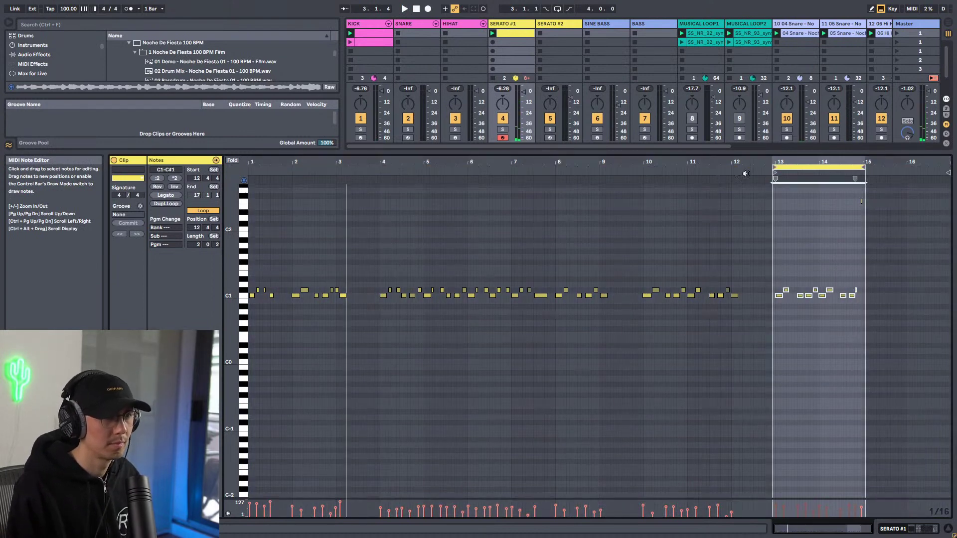
{"action": "left_click_drag", "start_coordinate": [774, 168], "coordinate": [768, 327]}
{"action": "key", "text": "space"}
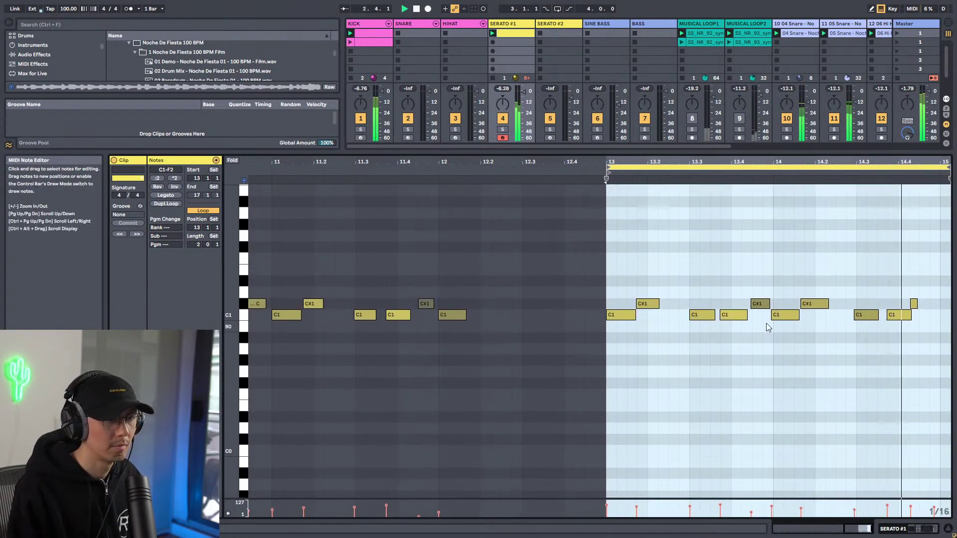
{"action": "left_click", "coordinate": [930, 319]}
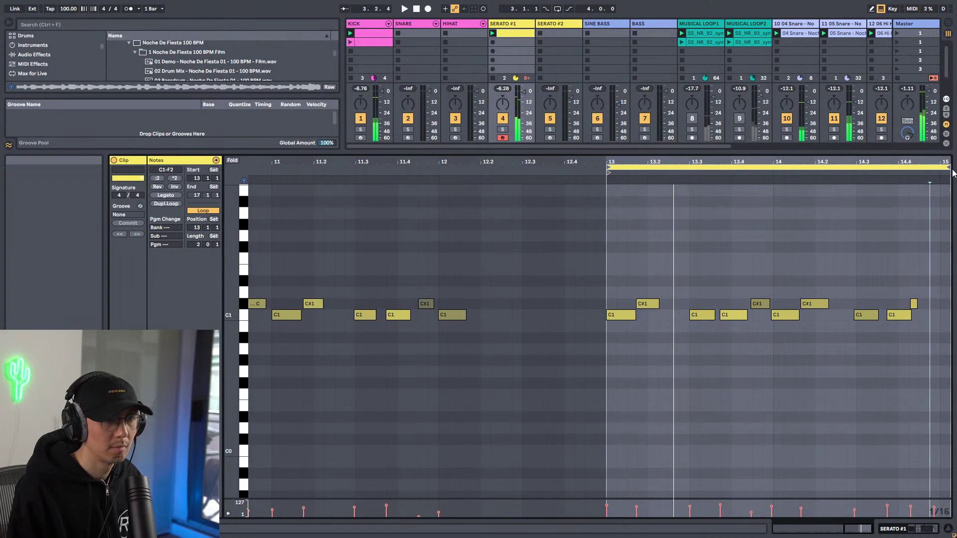
{"action": "left_click", "coordinate": [951, 169]}
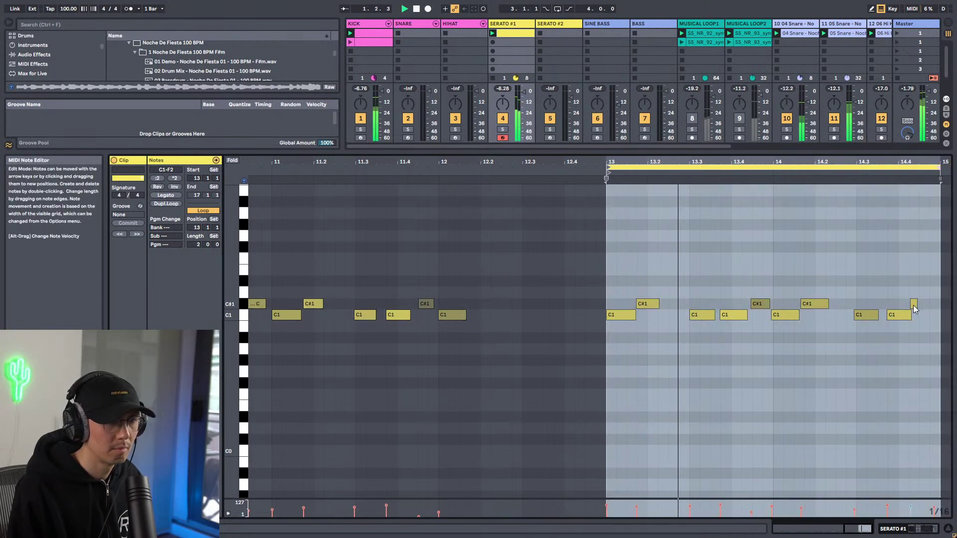
Move the loop's last C#1 note slightly later and lengthen it towards the end of the loop.
{"action": "left_click_drag", "start_coordinate": [915, 308], "coordinate": [925, 305]}
{"action": "left_click", "coordinate": [793, 251]}
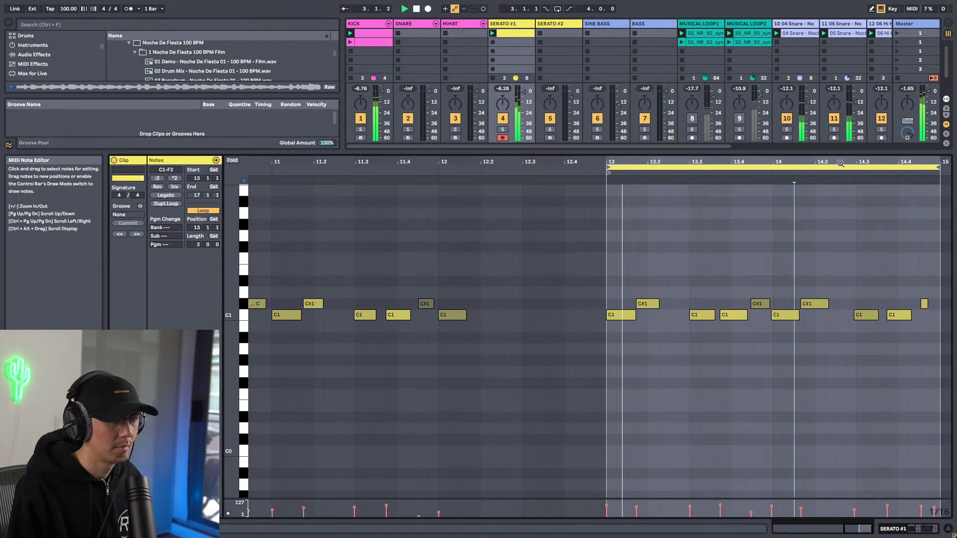
{"action": "left_click_drag", "start_coordinate": [841, 163], "coordinate": [841, 180]}
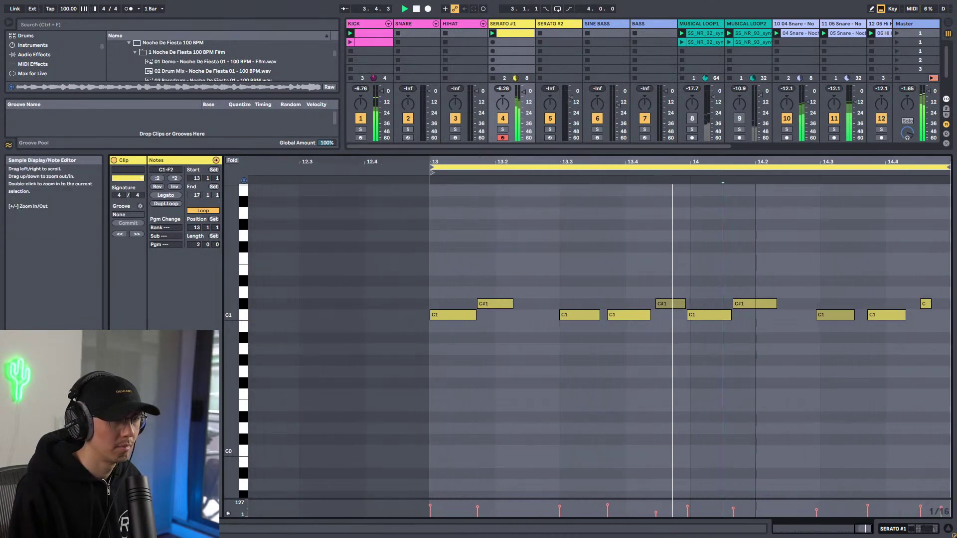
{"action": "left_click_drag", "start_coordinate": [931, 305], "coordinate": [946, 309]}
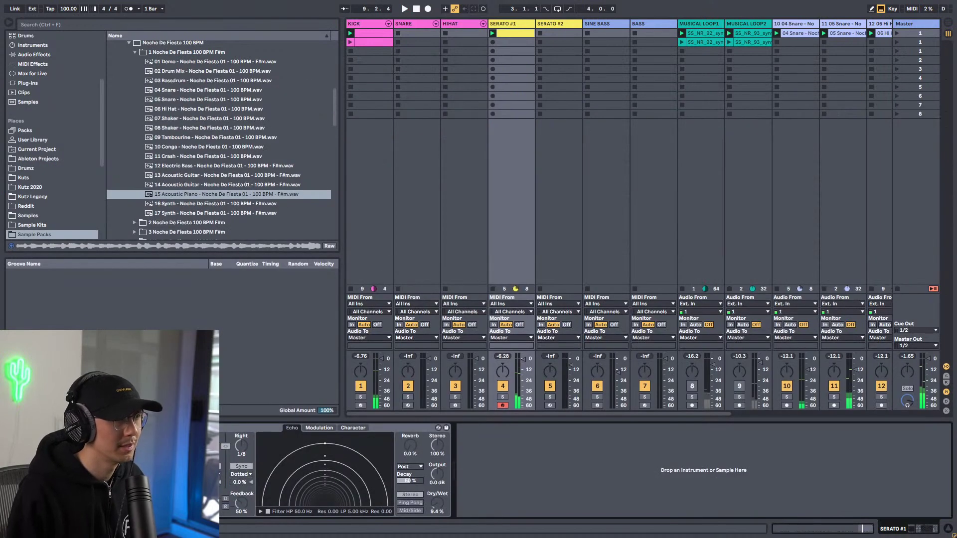
Load the 16 Synth loop from Noche De Fiesta 01 into Serato Sample on the SERATO #2 track.
{"action": "left_click", "coordinate": [567, 25]}
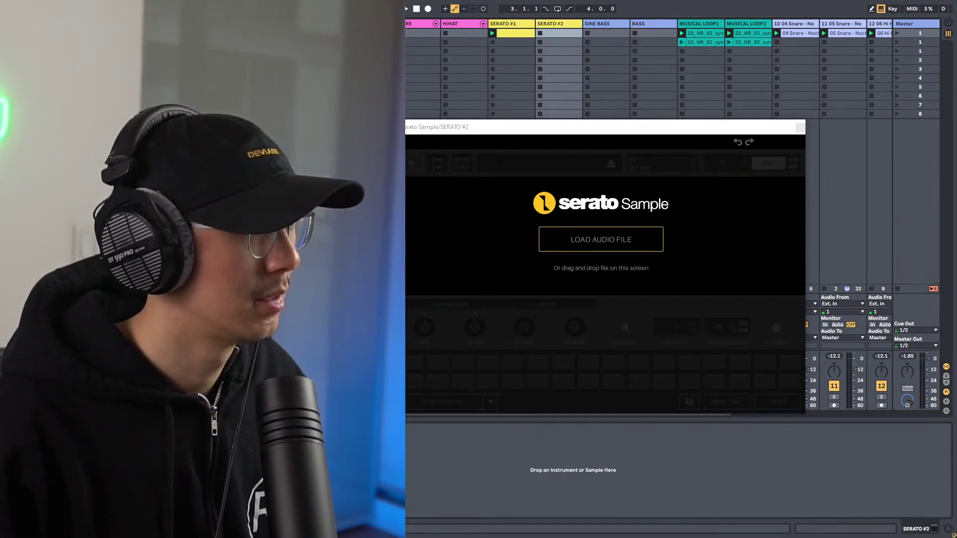
{"action": "left_click", "coordinate": [574, 239]}
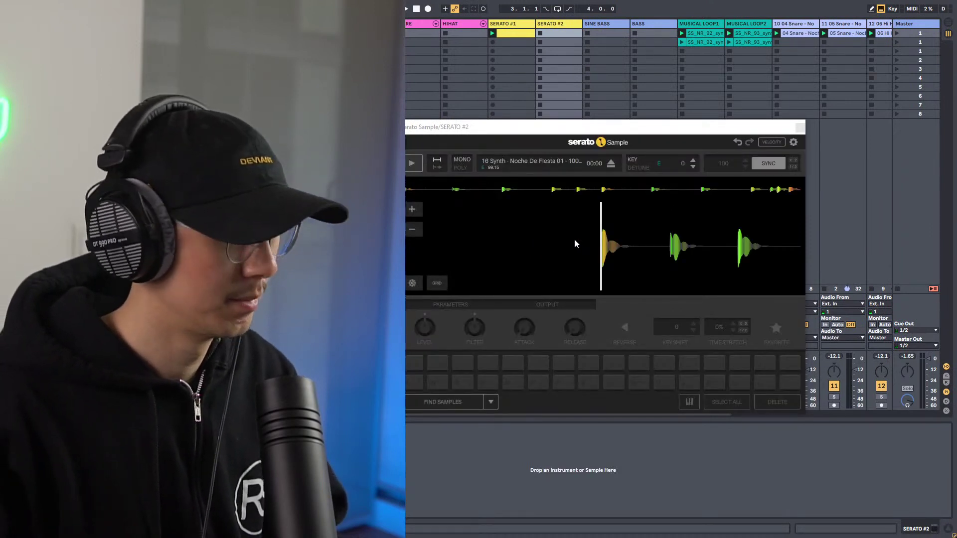
{"action": "left_click_drag", "start_coordinate": [718, 125], "coordinate": [728, 421]}
{"action": "left_click_drag", "start_coordinate": [567, 425], "coordinate": [581, 108]}
Cue the first synth hit on pad A and clear the extra cues from pads W and F.
{"action": "key", "text": "w"}
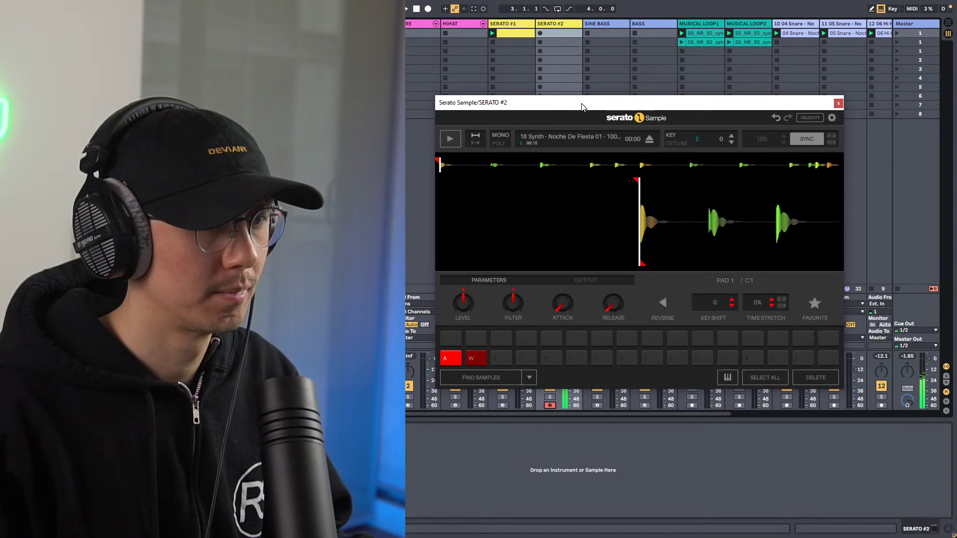
{"action": "key", "text": "w"}
{"action": "key", "text": "f"}
{"action": "key", "text": "a"}
{"action": "key", "text": "space"}
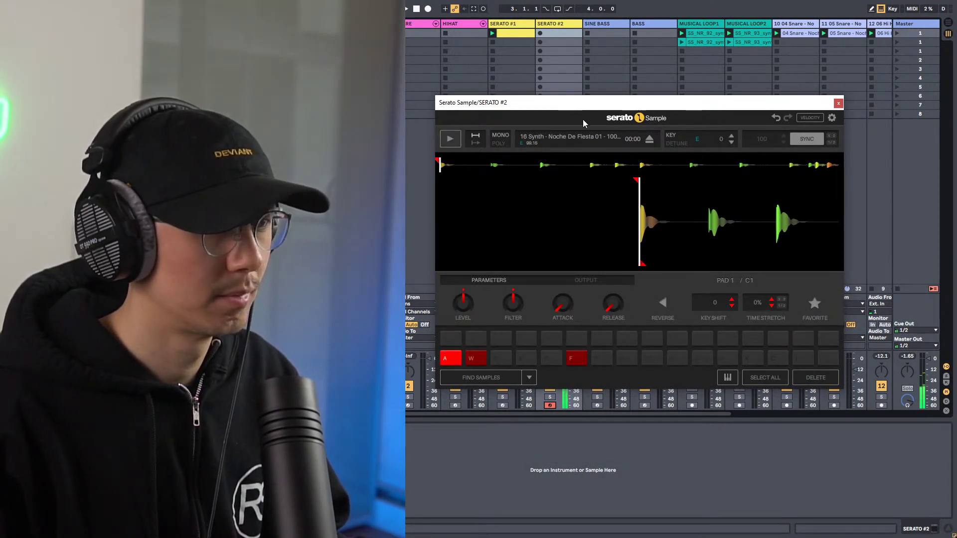
{"action": "left_click", "coordinate": [481, 363]}
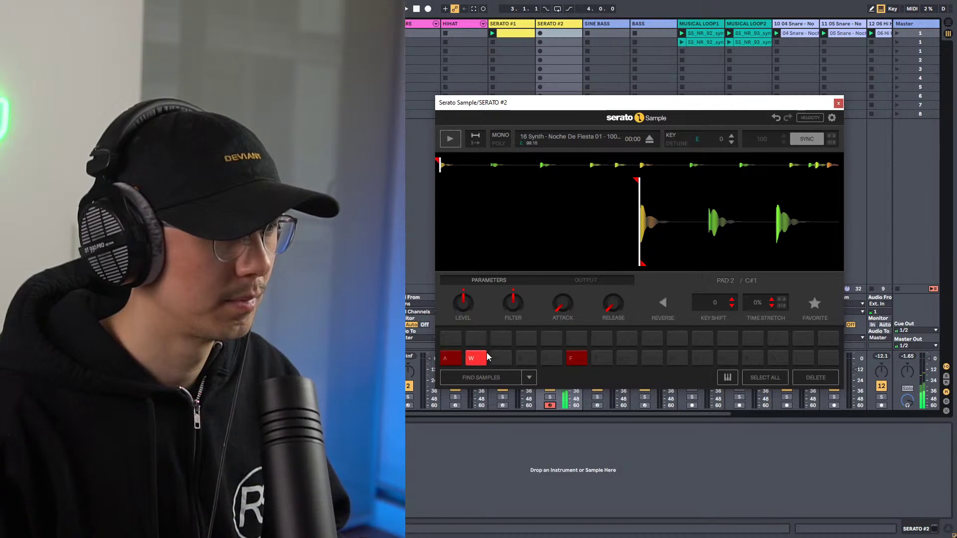
{"action": "left_click", "coordinate": [578, 358]}
{"action": "left_click", "coordinate": [818, 372]}
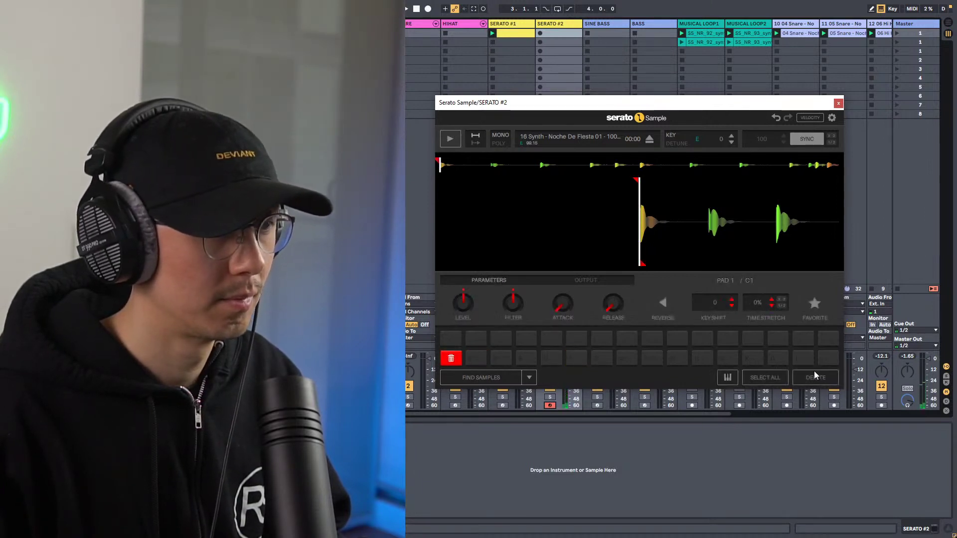
Set pad A's end point just before the second synth hit and audition the isolated slice.
{"action": "key", "text": "a"}
{"action": "key", "text": "space"}
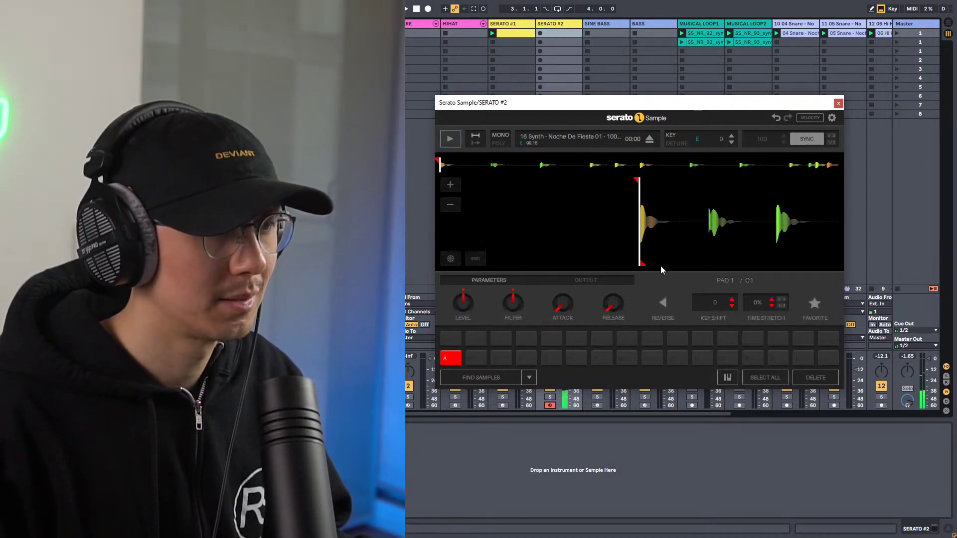
{"action": "left_click_drag", "start_coordinate": [640, 264], "coordinate": [695, 267]}
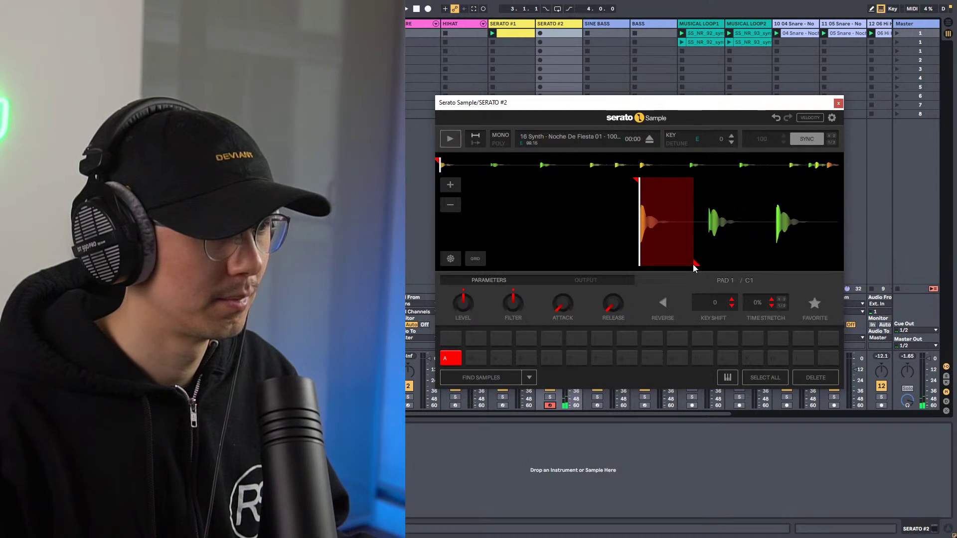
{"action": "key", "text": "space"}
{"action": "key", "text": "w"}
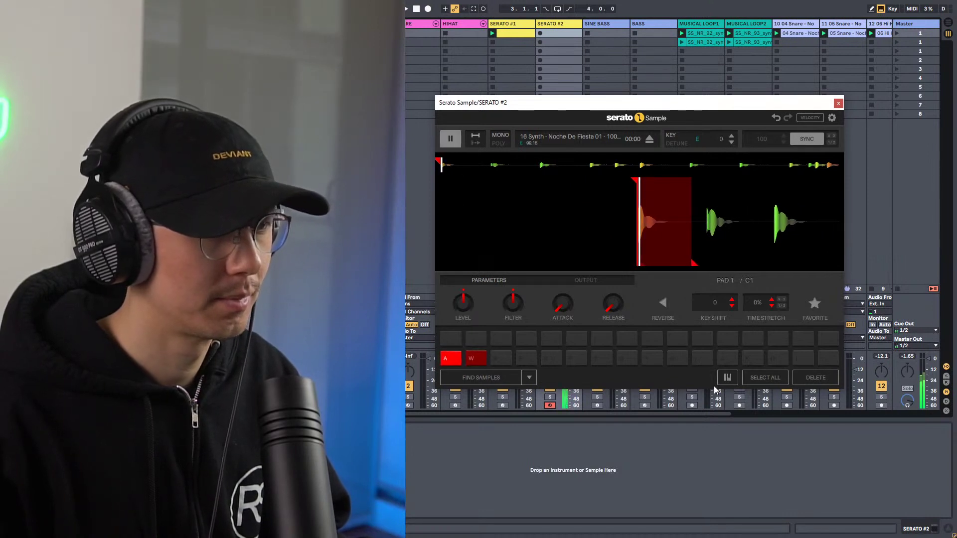
{"action": "key", "text": "space"}
Switch pad A to keyboard mode, turn its glide down to the minimum and audition the synth slice.
{"action": "mouse_move", "coordinate": [710, 208]}
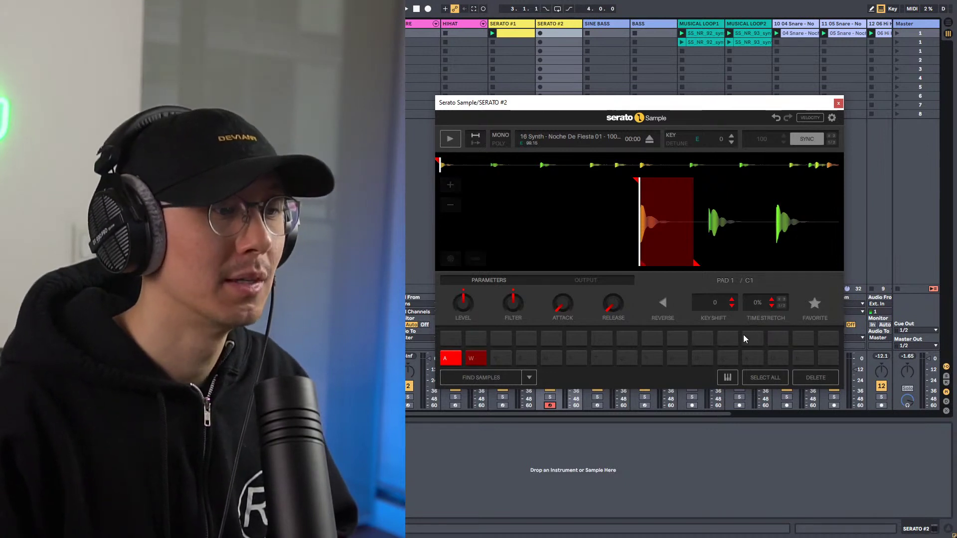
{"action": "left_click", "coordinate": [728, 378]}
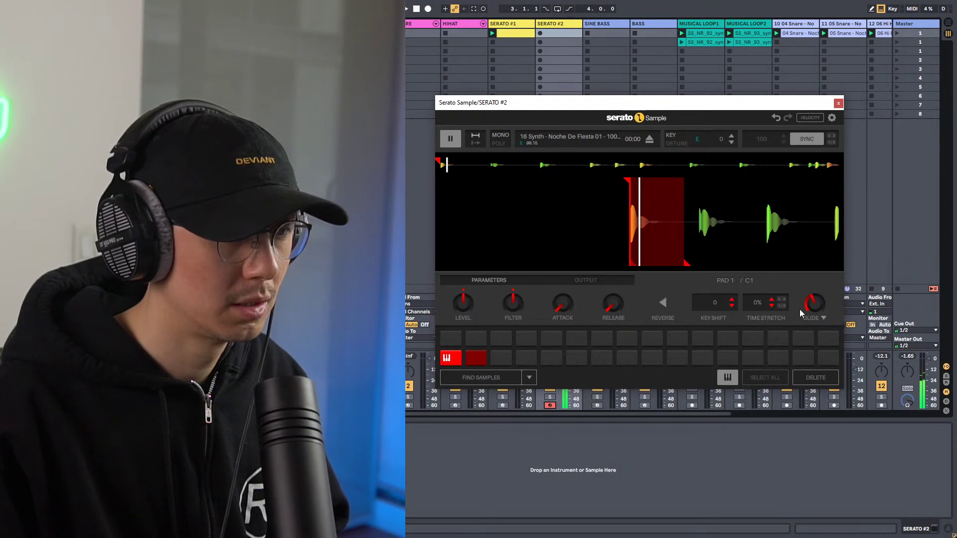
{"action": "left_click_drag", "start_coordinate": [799, 309], "coordinate": [819, 321]}
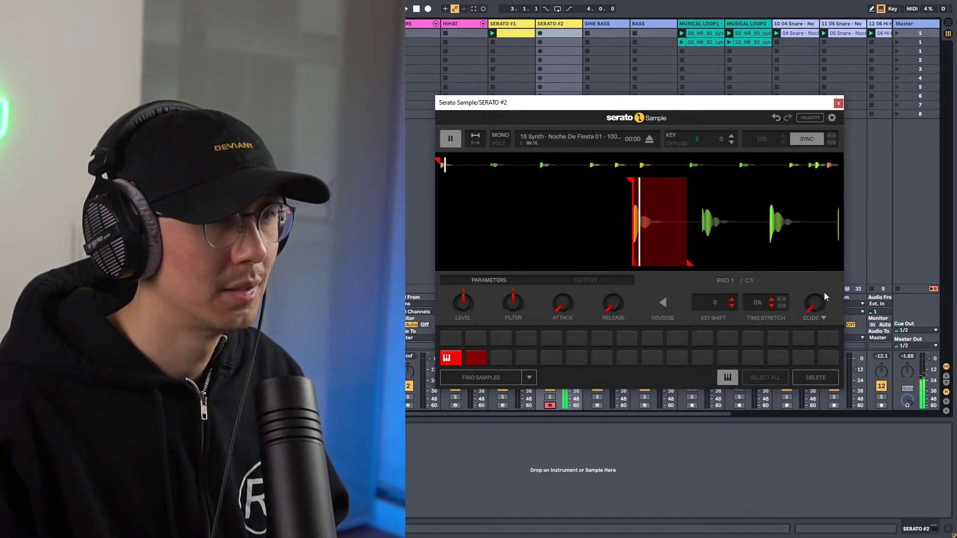
{"action": "key", "text": "space"}
{"action": "key", "text": "space"}
{"action": "key", "text": "space"}
{"action": "key", "text": "space"}
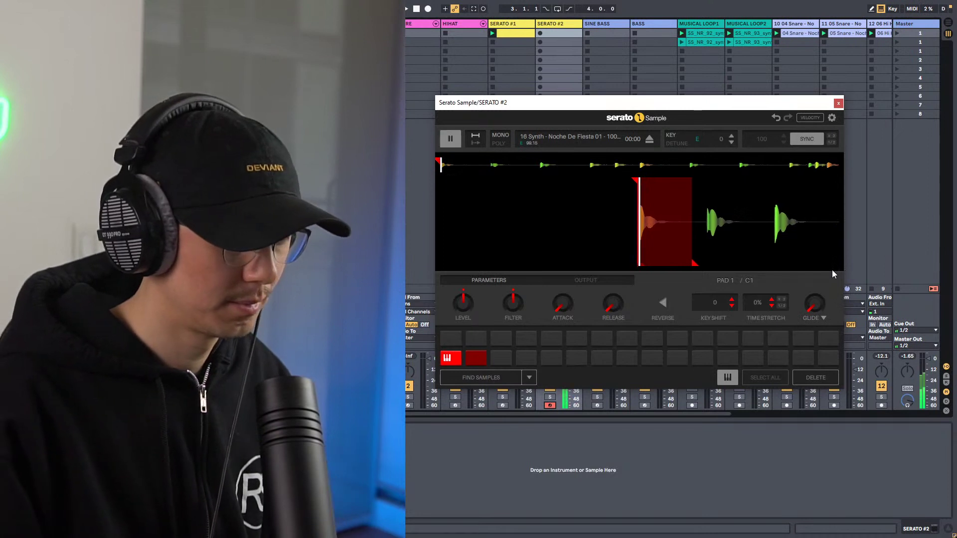
{"action": "key", "text": "space"}
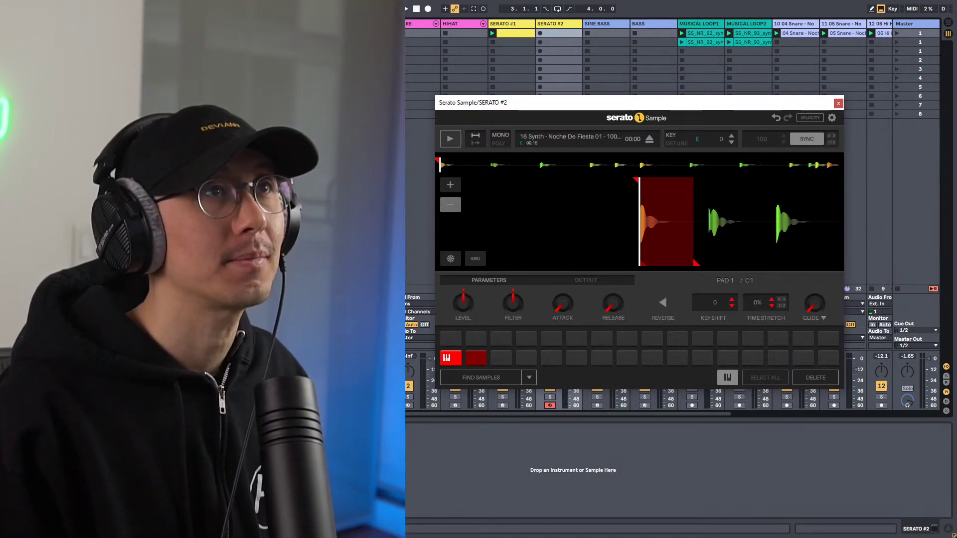
Add TrapDrive at the end of SERATO #2's effects chain and bring its whole interface into view.
{"action": "left_click", "coordinate": [839, 103]}
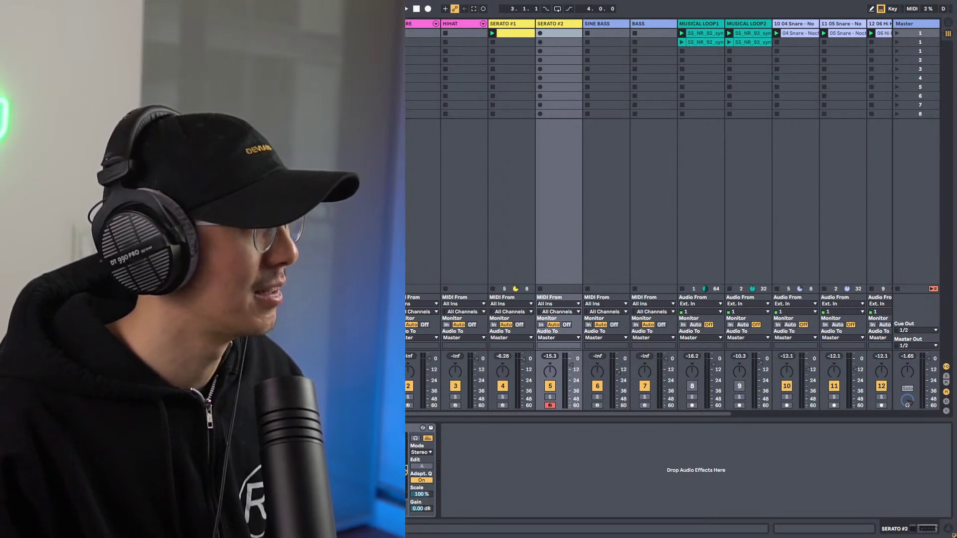
{"action": "left_click_drag", "start_coordinate": [409, 493], "coordinate": [541, 496]}
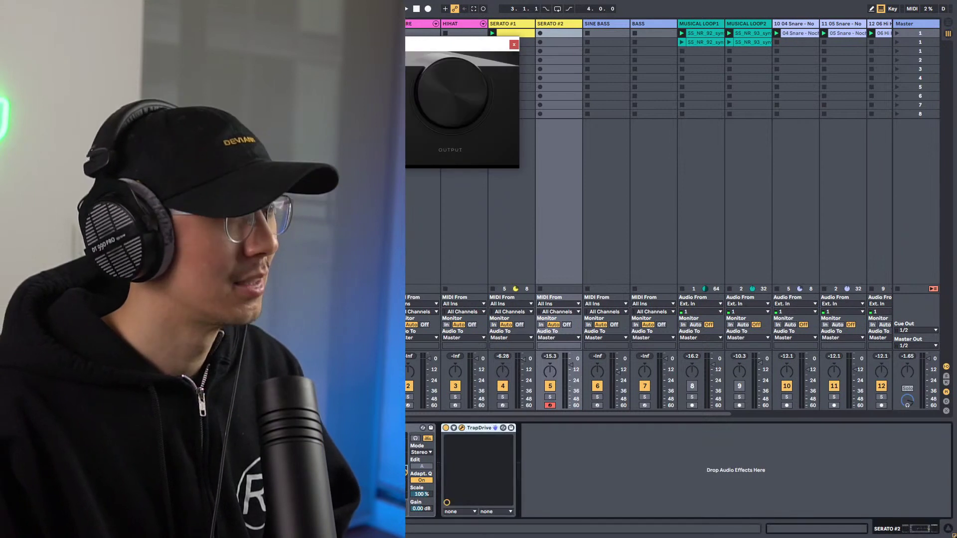
{"action": "left_click_drag", "start_coordinate": [405, 46], "coordinate": [808, 177]}
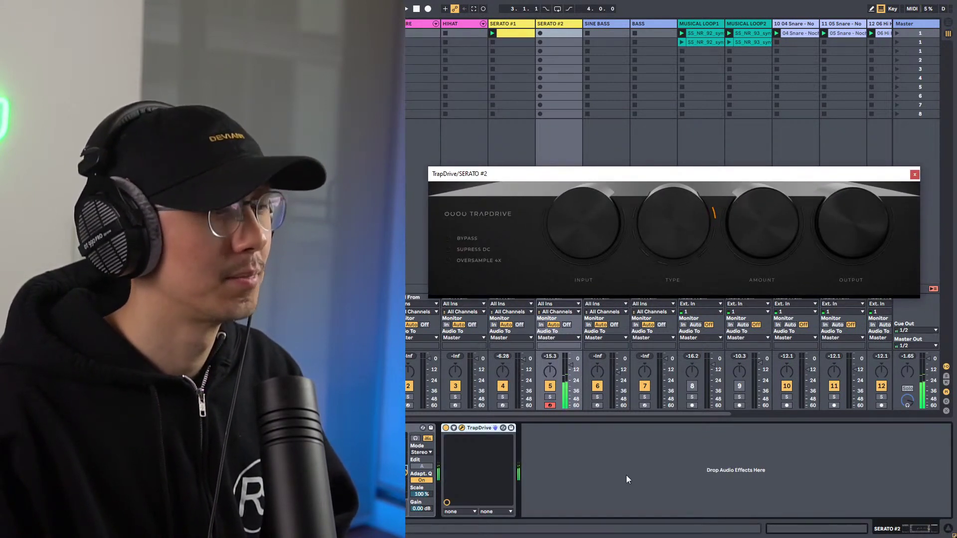
Change TrapDrive's distortion type and raise its Amount for the synth slice, then close its interface.
{"action": "mouse_move", "coordinate": [686, 214]}
{"action": "left_mouse_down"}
{"action": "mouse_move", "coordinate": [686, 181]}
{"action": "mouse_move", "coordinate": [683, 197]}
{"action": "left_mouse_up"}
{"action": "left_click_drag", "start_coordinate": [741, 219], "coordinate": [737, 226]}
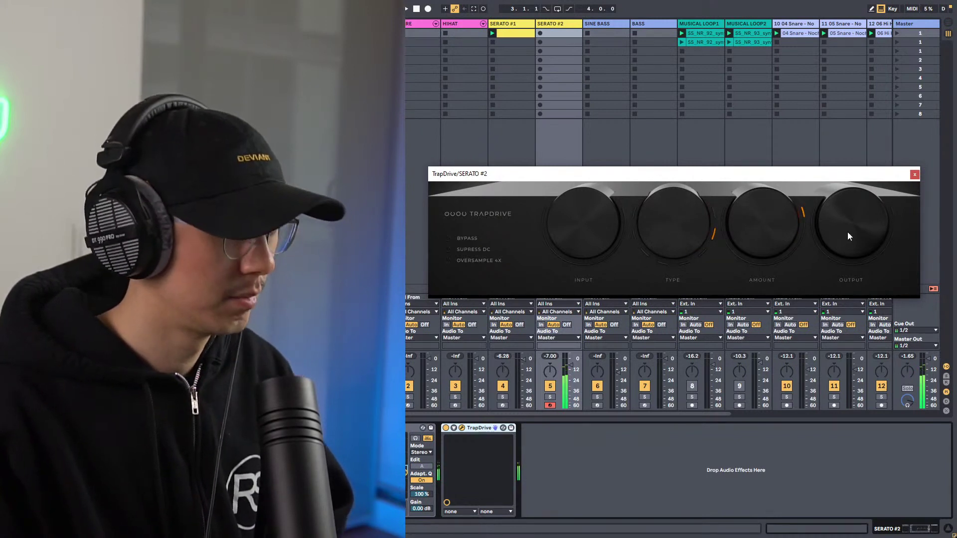
{"action": "mouse_move", "coordinate": [669, 223]}
{"action": "left_mouse_down"}
{"action": "mouse_move", "coordinate": [670, 206]}
{"action": "mouse_move", "coordinate": [668, 214]}
{"action": "left_mouse_up"}
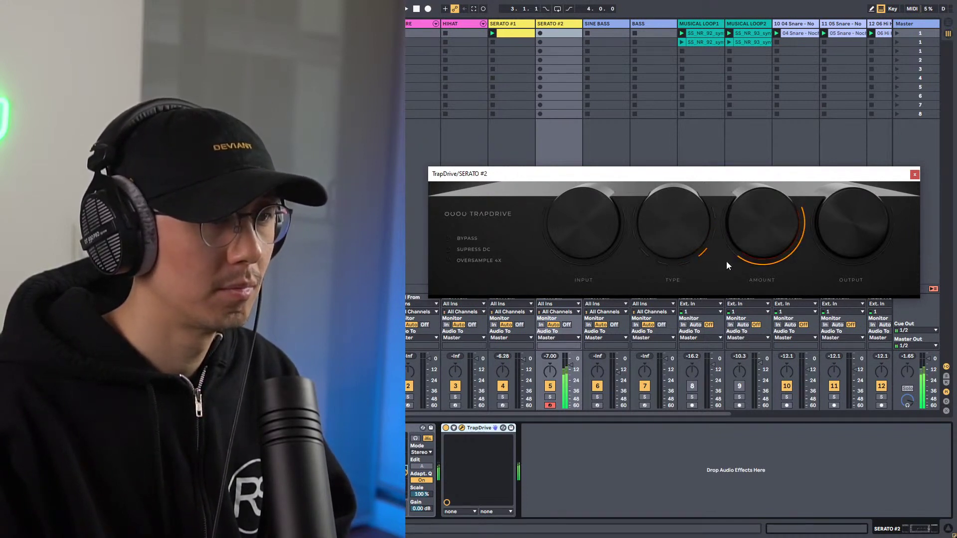
{"action": "left_click_drag", "start_coordinate": [727, 264], "coordinate": [740, 194]}
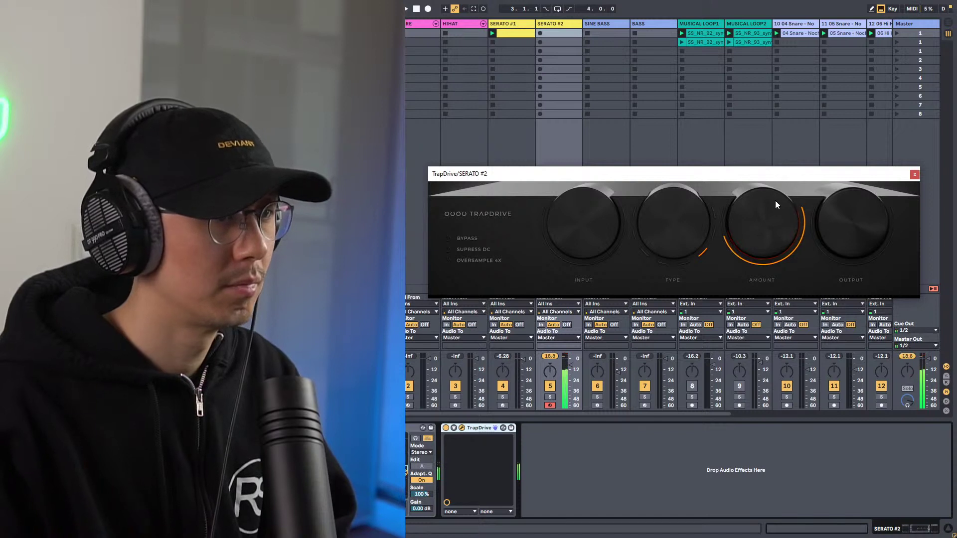
{"action": "left_click", "coordinate": [913, 173]}
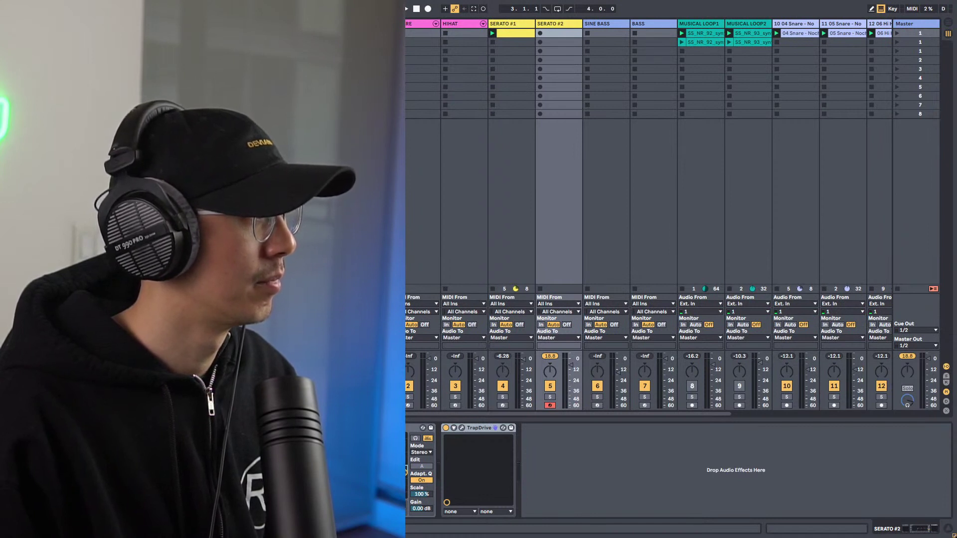
Add Rev INTENSITY after TrapDrive on SERATO #2, using the Infinity preset with Dry/Wet lowered to 0.160.
{"action": "left_click", "coordinate": [622, 455]}
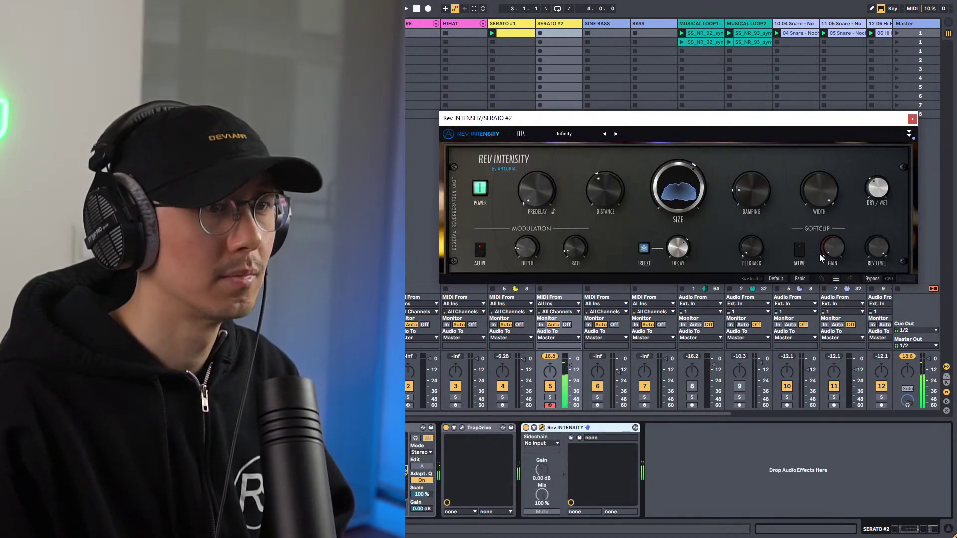
{"action": "left_click_drag", "start_coordinate": [870, 198], "coordinate": [870, 214]}
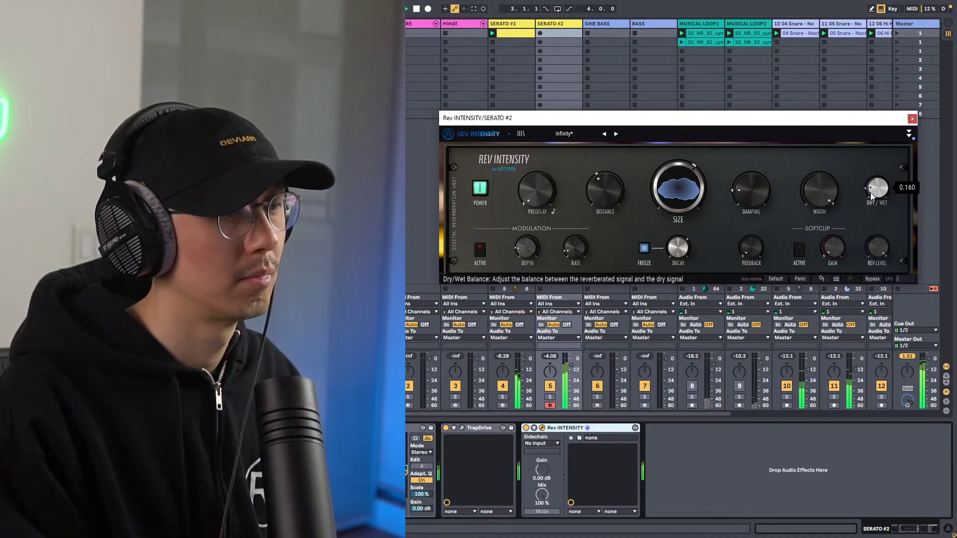
Capture the played synth notes as a clip on SERATO #2 and crop it to the two-bar loop starting at bar 9.
{"action": "left_click", "coordinate": [472, 9]}
{"action": "left_click", "coordinate": [912, 118]}
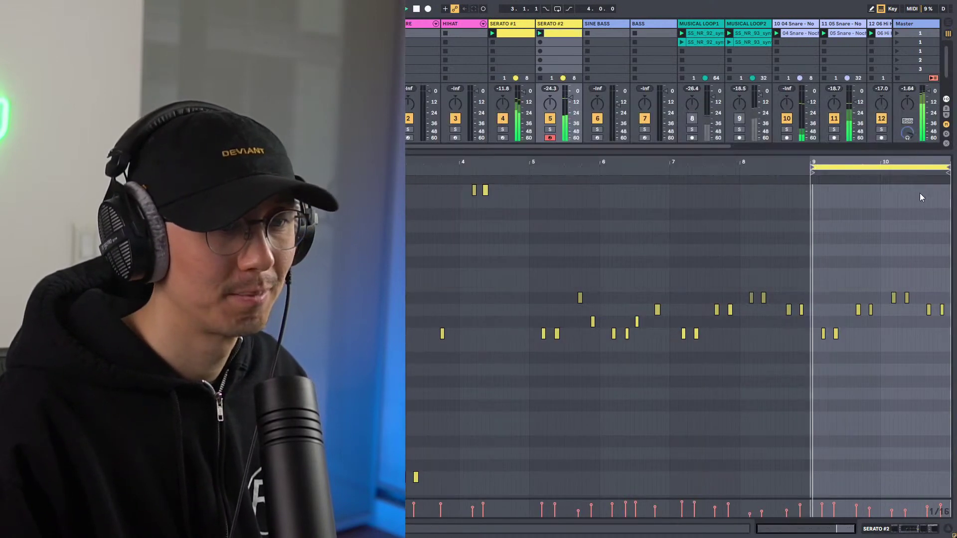
{"action": "scroll", "coordinate": [810, 181], "scroll_direction": "up", "scroll_amount": 5}
{"action": "right_click", "coordinate": [653, 243]}
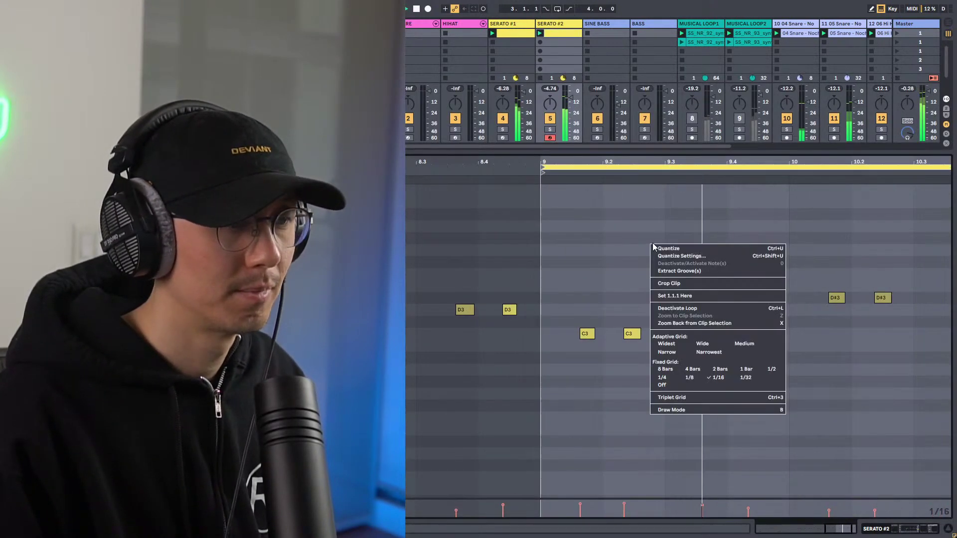
{"action": "left_click", "coordinate": [671, 283]}
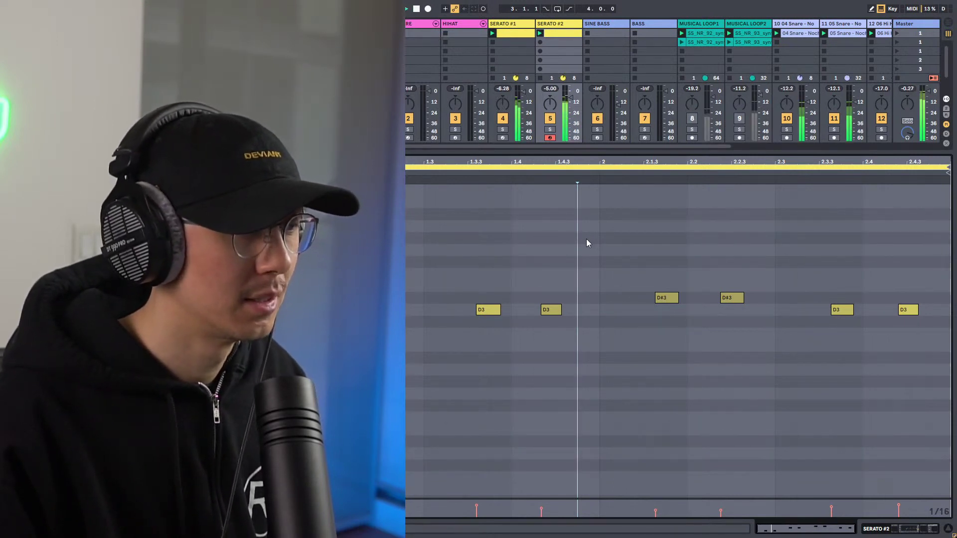
Select the cropped synth clip's notes and nudge them together slightly earlier in time.
{"action": "left_click_drag", "start_coordinate": [930, 264], "coordinate": [405, 391]}
{"action": "key", "text": "alt+Left"}
{"action": "key", "text": "alt+Left"}
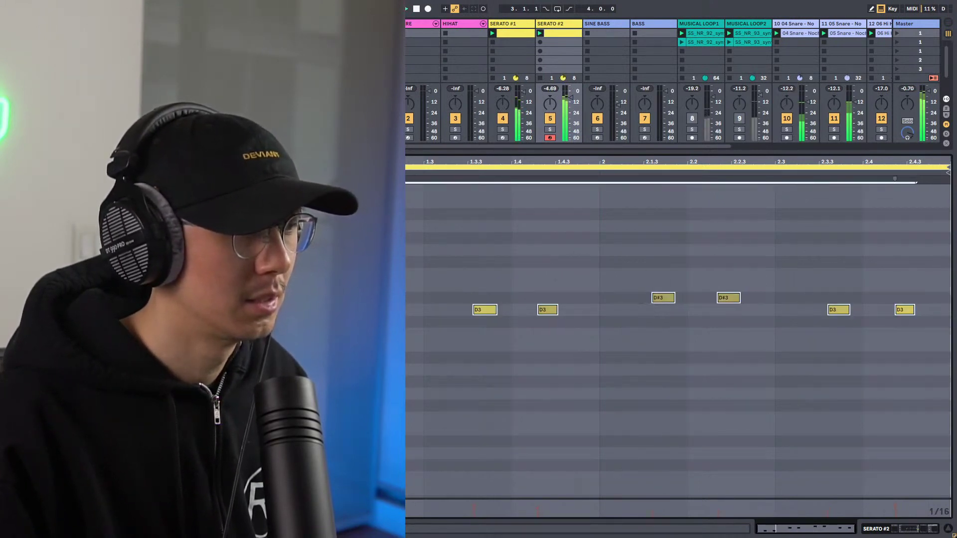
{"action": "key", "text": "alt+Right"}
Move the second D3 note after 1.4, both D#3 notes in bar 2 and the final D3 note slightly earlier.
{"action": "left_click", "coordinate": [545, 319]}
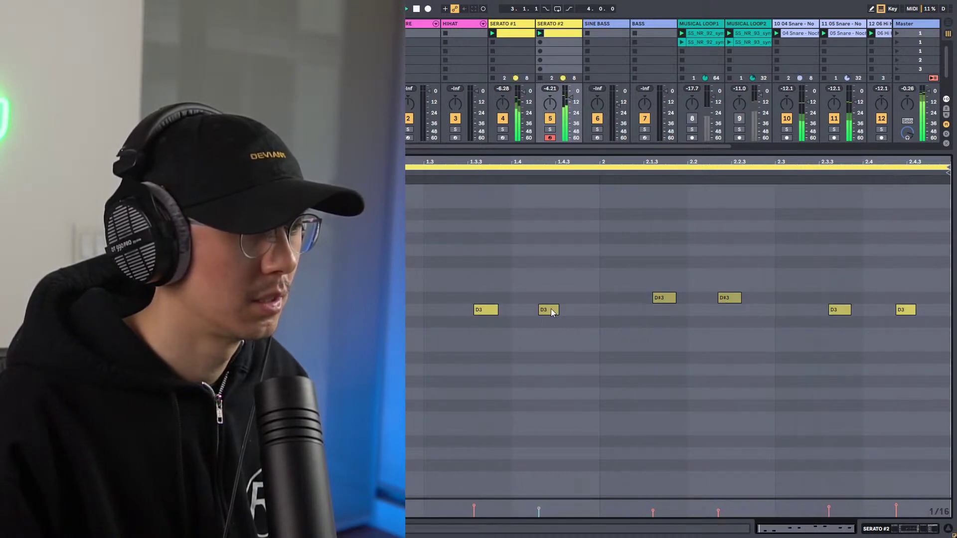
{"action": "left_click", "coordinate": [552, 311]}
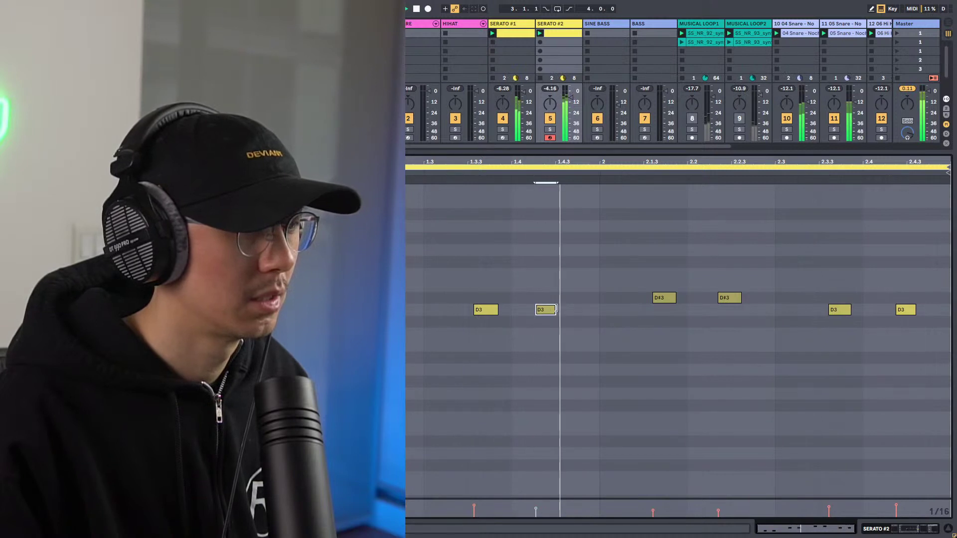
{"action": "left_click_drag", "start_coordinate": [727, 297], "coordinate": [723, 297]}
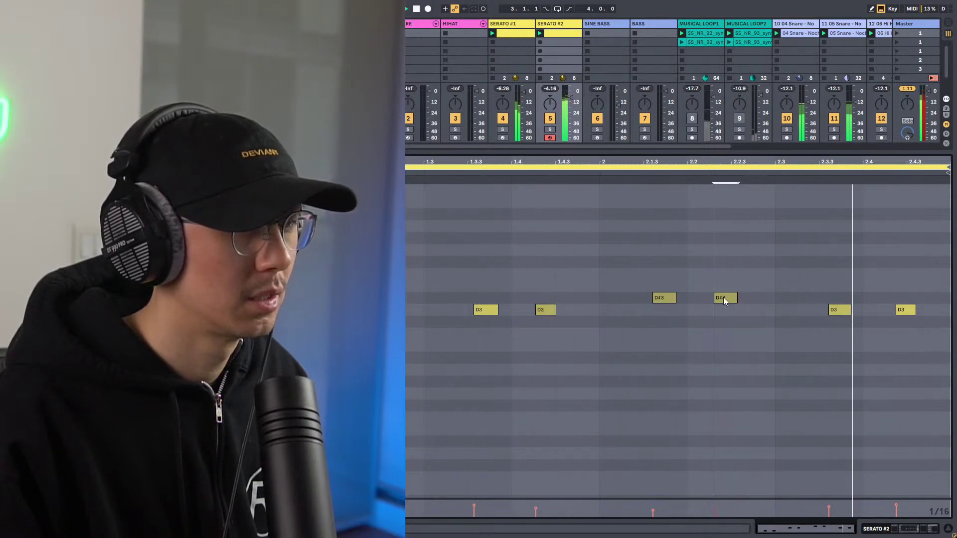
{"action": "left_click_drag", "start_coordinate": [904, 310], "coordinate": [899, 311]}
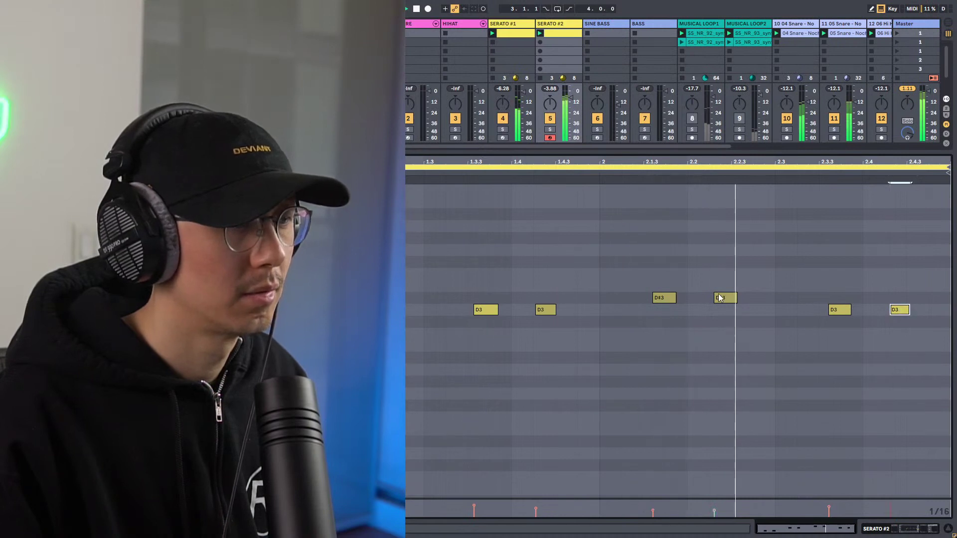
{"action": "left_click_drag", "start_coordinate": [671, 298], "coordinate": [665, 299]}
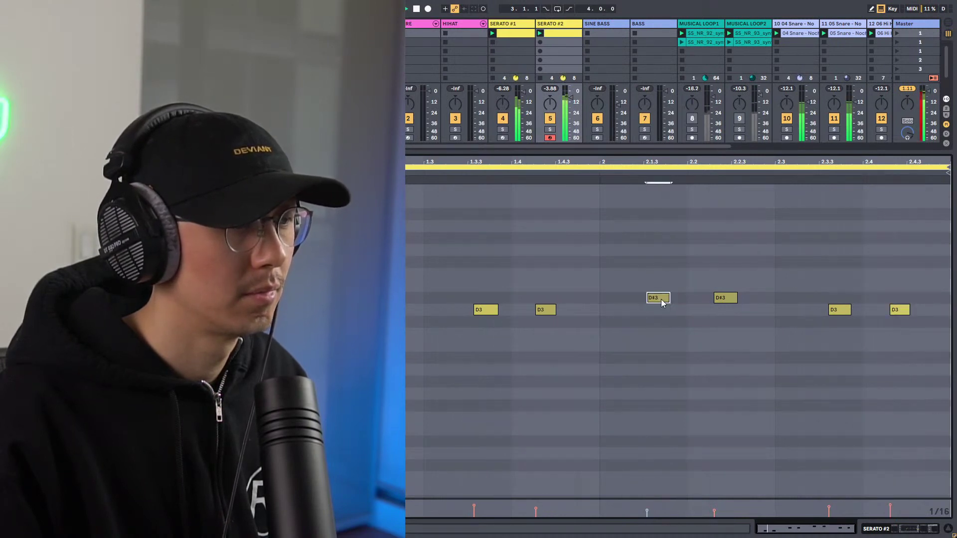
{"action": "left_click", "coordinate": [608, 310]}
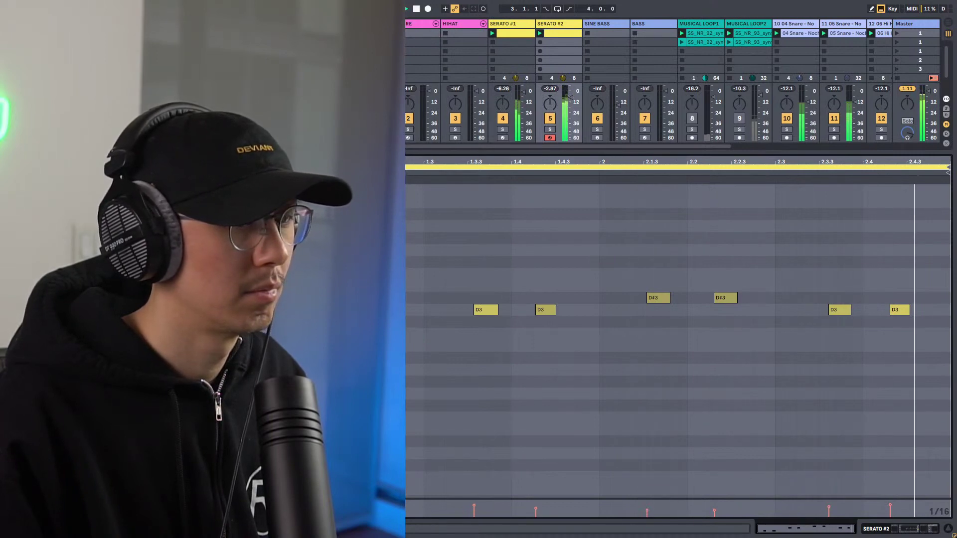
Return to the device view and open the piano's Serato Sample interface on SERATO #1.
{"action": "key", "text": "shift+Tab"}
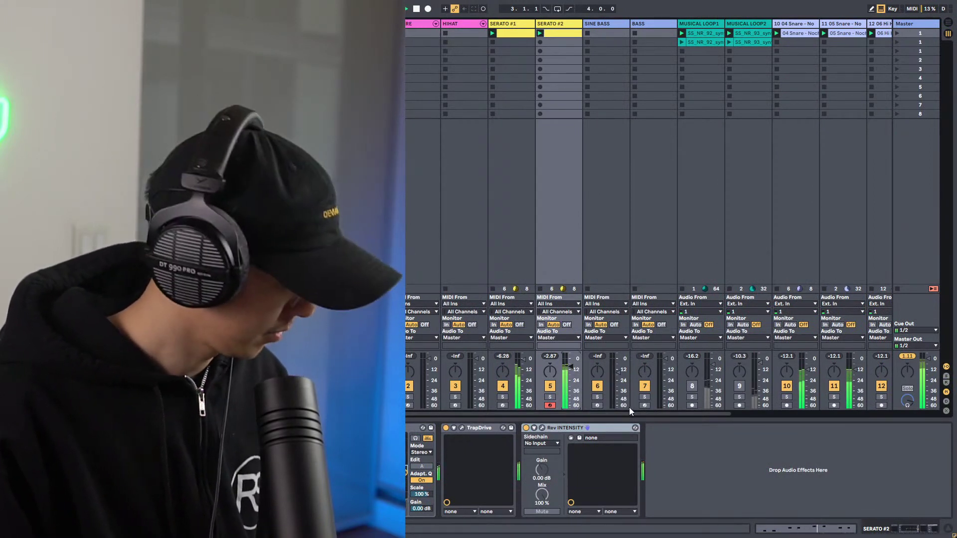
{"action": "left_click", "coordinate": [523, 24]}
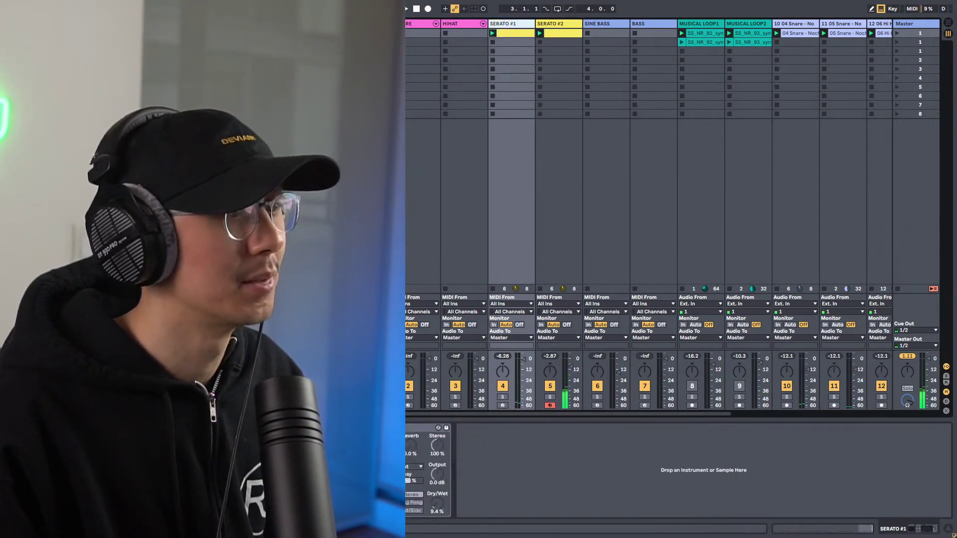
{"action": "key", "text": "ctrl+alt+p"}
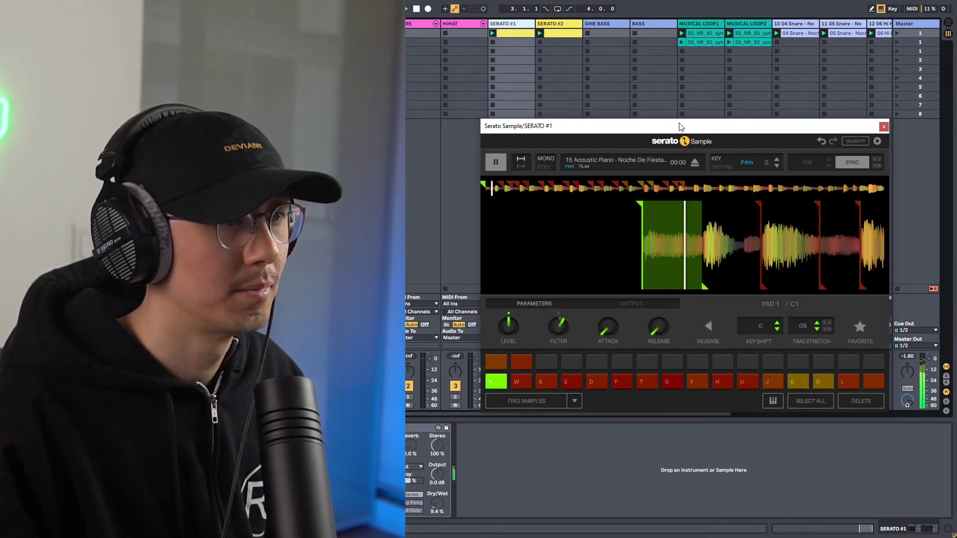
Arm SERATO #1 and audition the piano chops on pads W, K and A.
{"action": "left_click", "coordinate": [522, 382]}
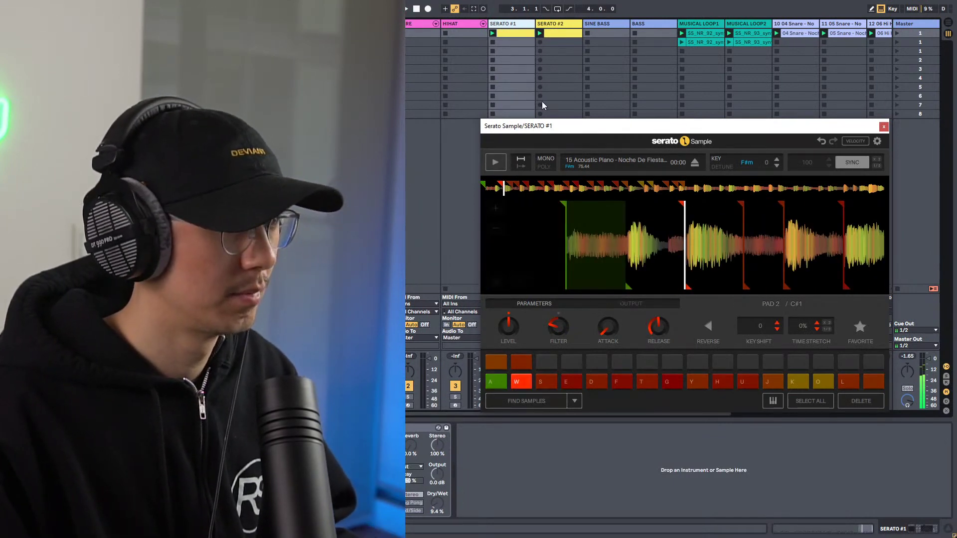
{"action": "mouse_move", "coordinate": [533, 127]}
{"action": "left_mouse_down"}
{"action": "mouse_move", "coordinate": [594, 119]}
{"action": "mouse_move", "coordinate": [528, 124]}
{"action": "left_mouse_up"}
{"action": "left_click", "coordinate": [503, 405]}
{"action": "key", "text": "k"}
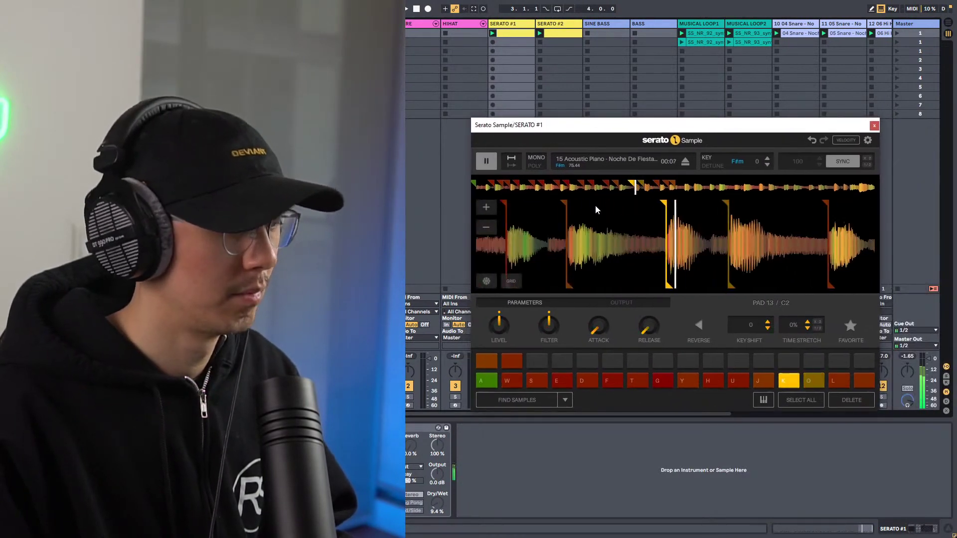
{"action": "key", "text": "a"}
{"action": "key", "text": "w"}
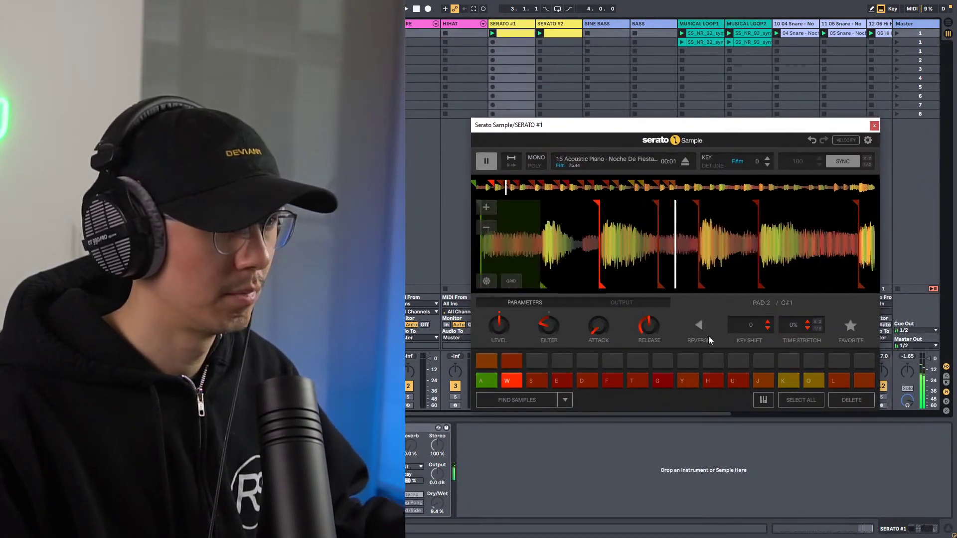
Adjust the filter of pad 2 in Serato Sample, audition the pad and hide the sampler window.
{"action": "left_click_drag", "start_coordinate": [551, 327], "coordinate": [552, 333]}
{"action": "key", "text": "w"}
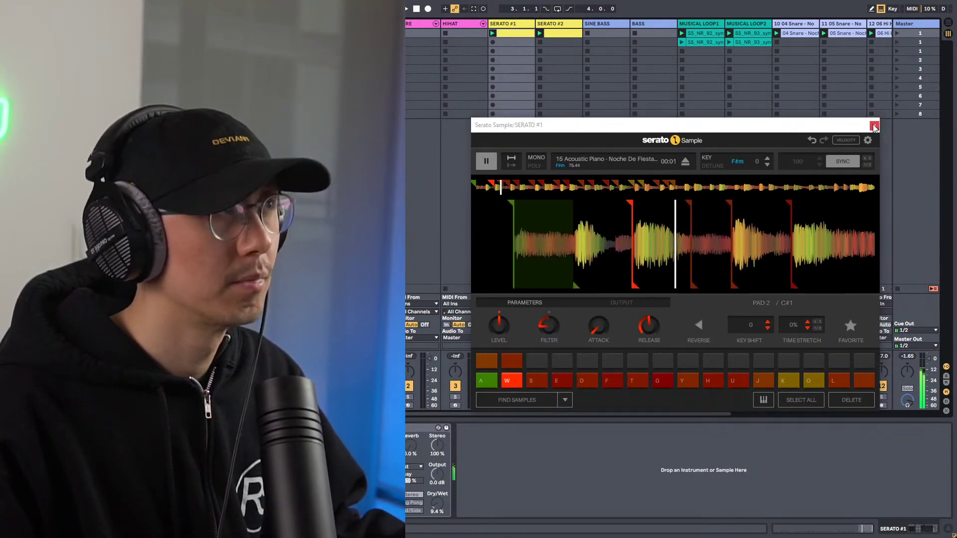
{"action": "key", "text": "ctrl+alt+p"}
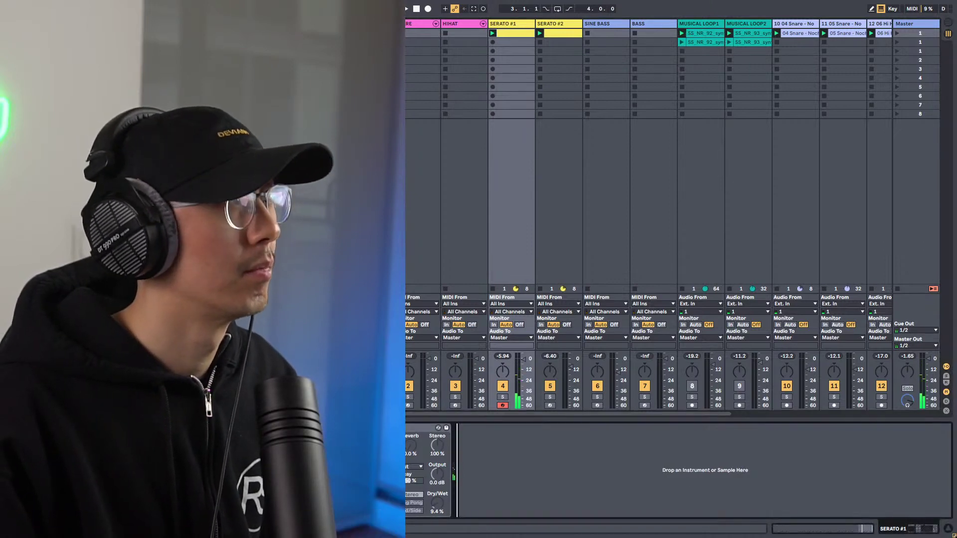
{"action": "key", "text": "space"}
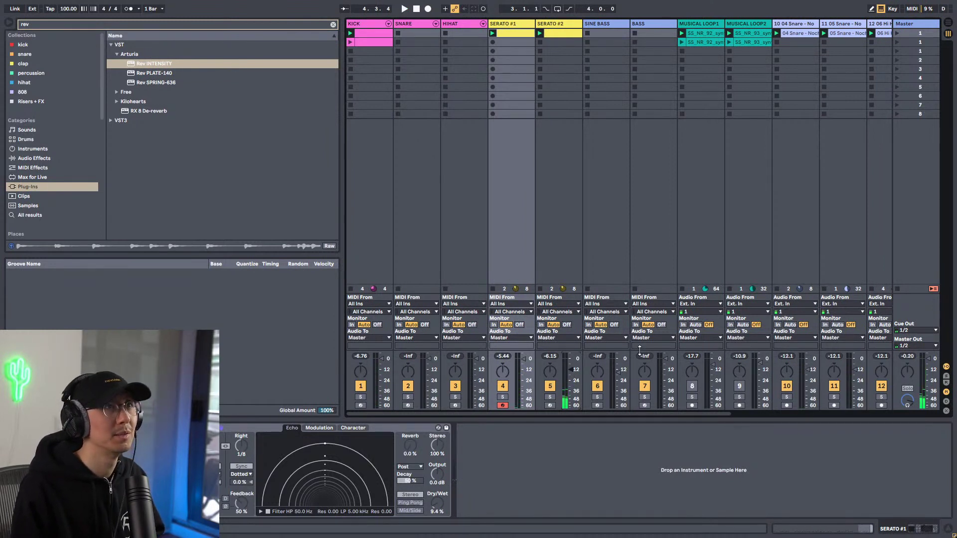
Arm the SINE BASS track and create a two-bar looping MIDI clip in its first slot with a fixed 1/4 grid.
{"action": "left_click", "coordinate": [597, 405]}
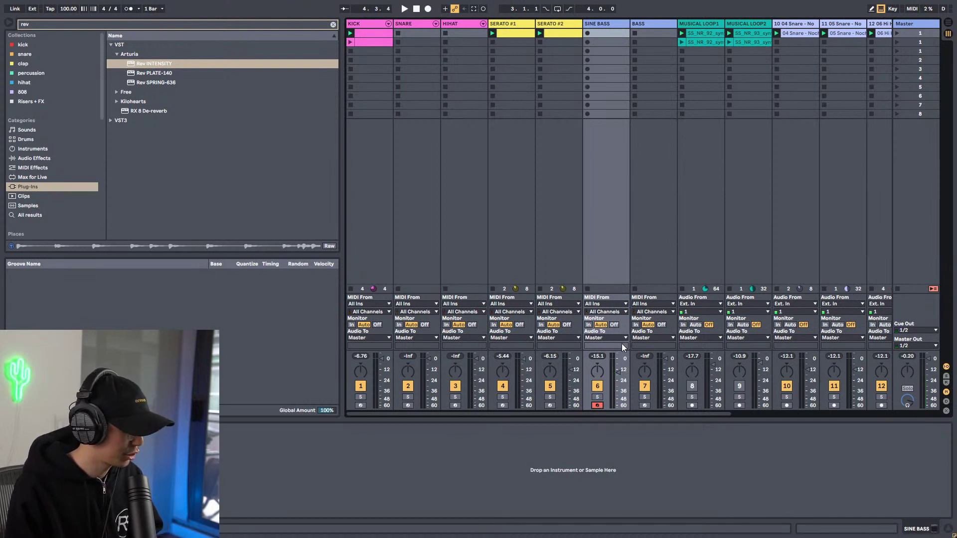
{"action": "double_click", "coordinate": [614, 34]}
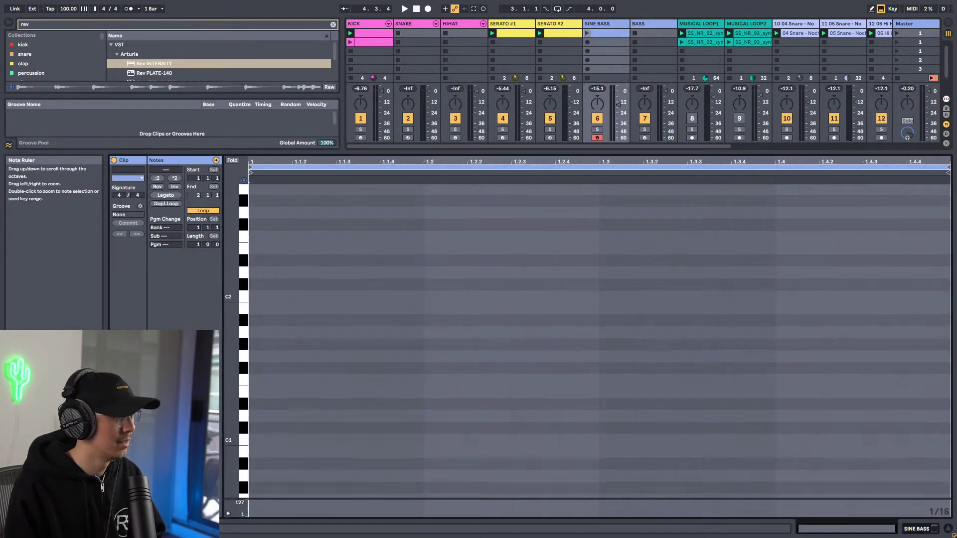
{"action": "scroll", "coordinate": [410, 266], "scroll_direction": "up", "scroll_amount": 3}
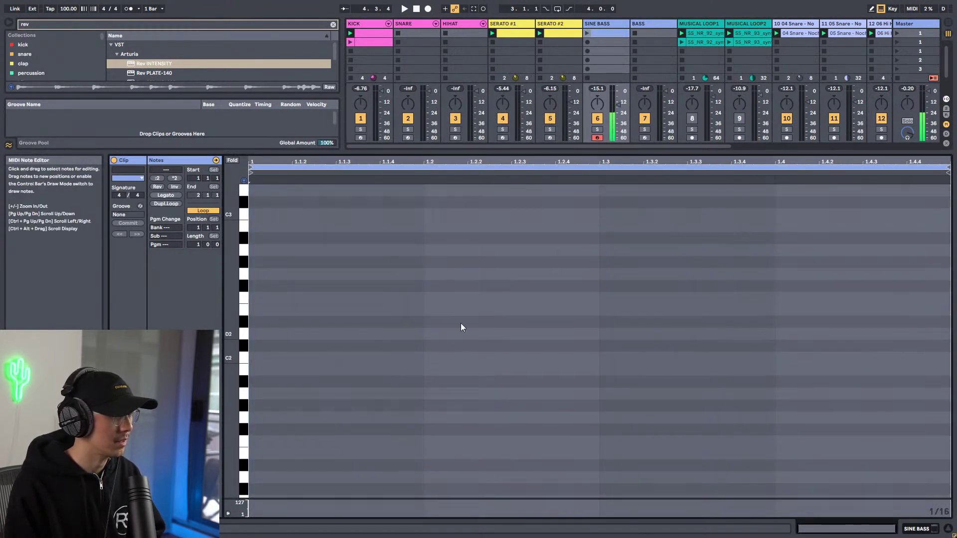
{"action": "right_click", "coordinate": [462, 266]}
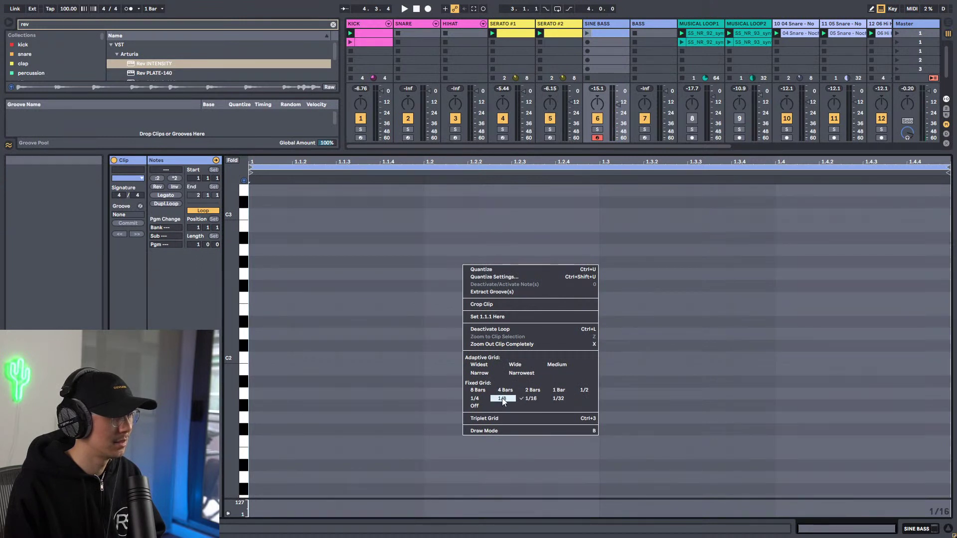
{"action": "left_click", "coordinate": [474, 398]}
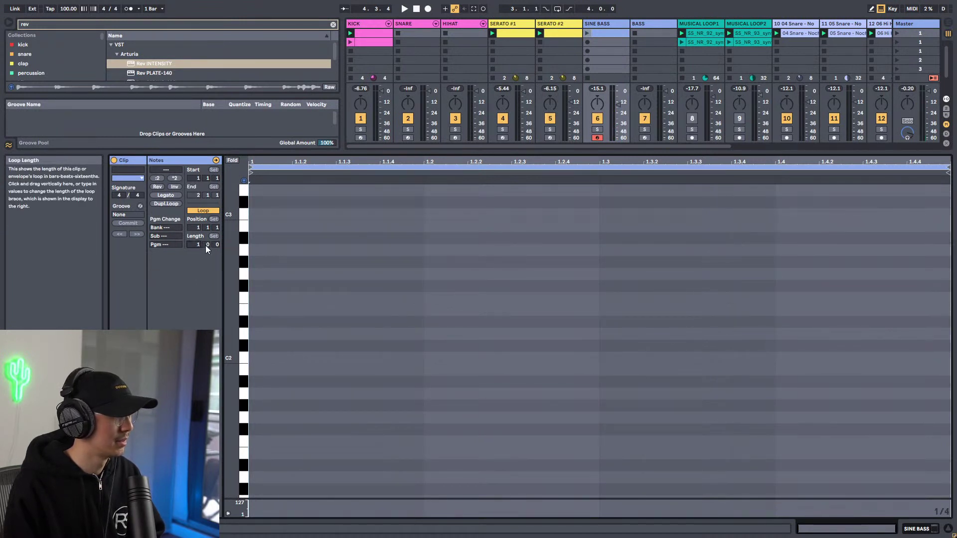
{"action": "scroll", "coordinate": [205, 245], "scroll_direction": "up", "scroll_amount": 4}
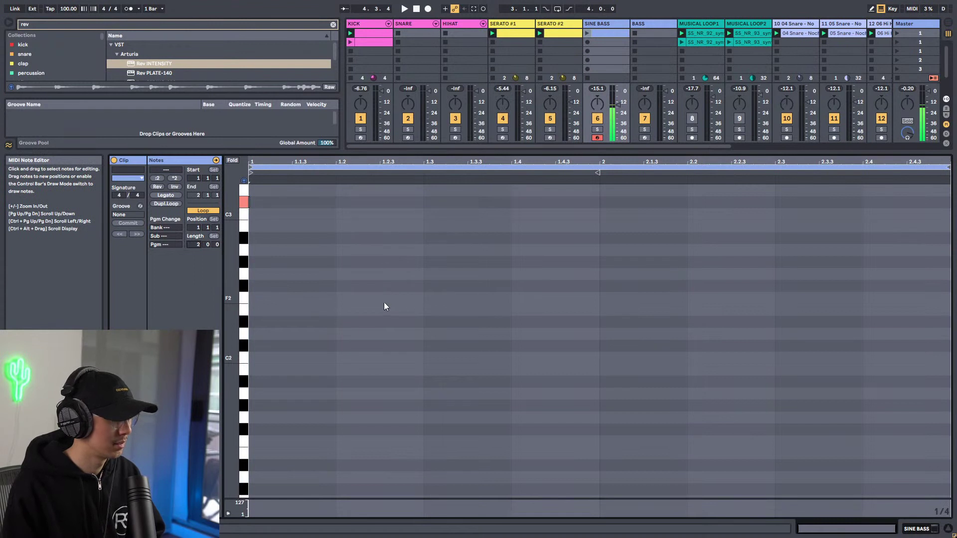
Draw two F#2 quarter notes followed by two C#3 quarter notes across bar 1 of the SINE BASS clip.
{"action": "scroll", "coordinate": [376, 280], "scroll_direction": "up", "scroll_amount": 2}
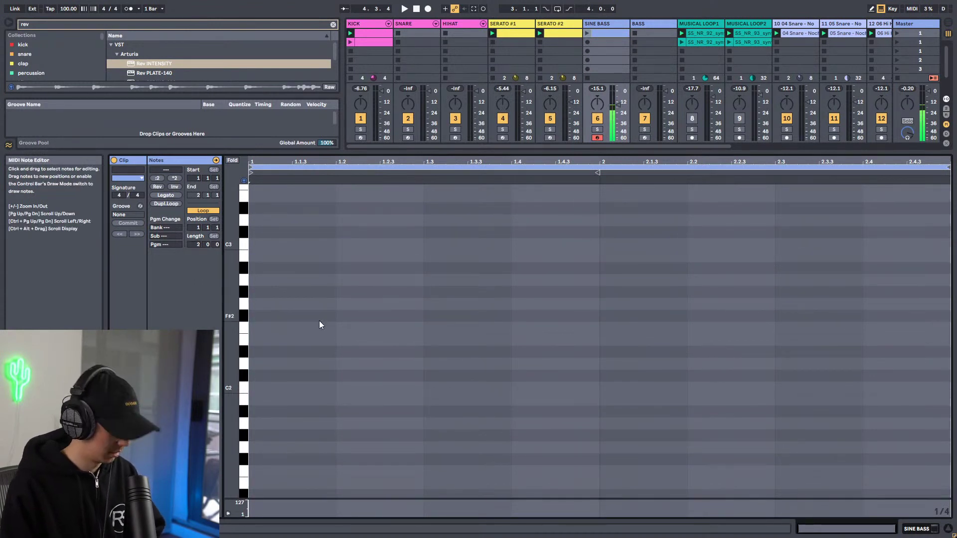
{"action": "key", "text": "b"}
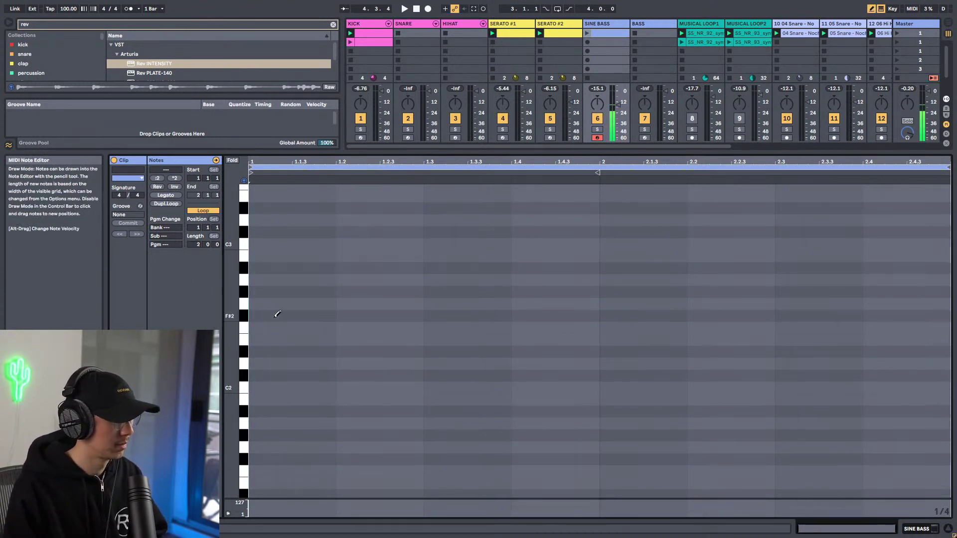
{"action": "left_click", "coordinate": [278, 314]}
{"action": "left_click", "coordinate": [363, 315]}
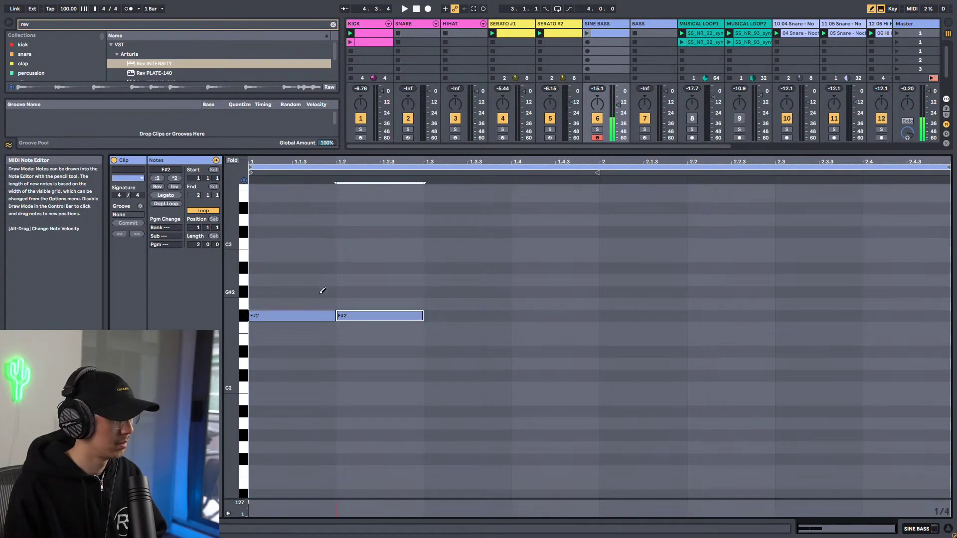
{"action": "left_click", "coordinate": [456, 230]}
{"action": "left_click", "coordinate": [535, 231]}
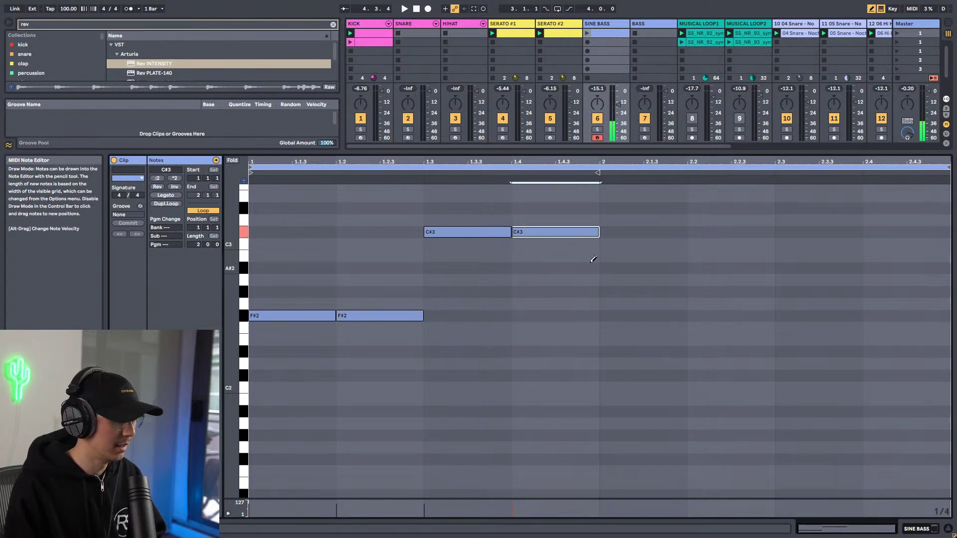
Draw two A2 and two G#2 quarter notes across bar 2, and launch the bass clip with the other loops.
{"action": "left_click", "coordinate": [627, 267]}
{"action": "left_click", "coordinate": [627, 266]}
{"action": "left_click_drag", "start_coordinate": [617, 292], "coordinate": [621, 280]}
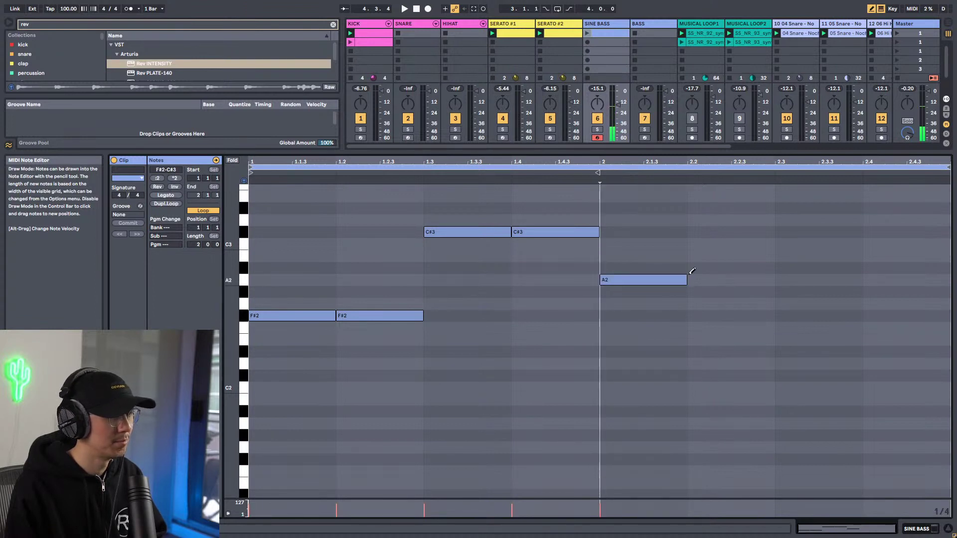
{"action": "left_click", "coordinate": [713, 278]}
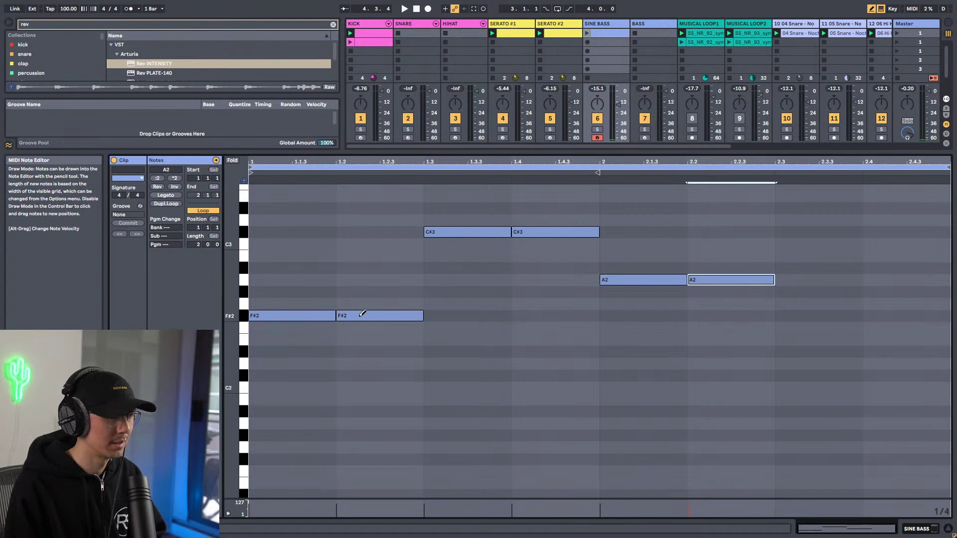
{"action": "left_click", "coordinate": [802, 290]}
{"action": "left_click", "coordinate": [895, 291]}
{"action": "key", "text": "b"}
{"action": "key", "text": "space"}
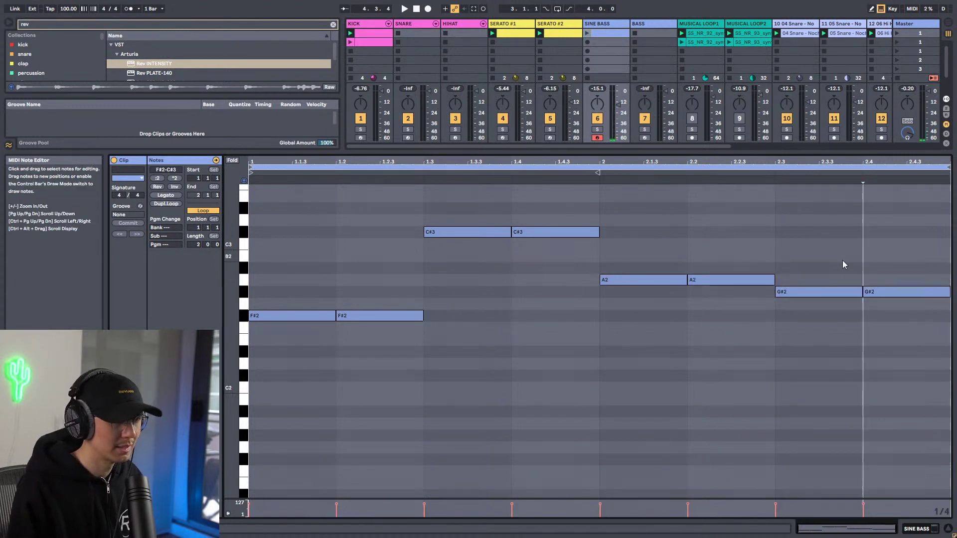
{"action": "left_click", "coordinate": [587, 33]}
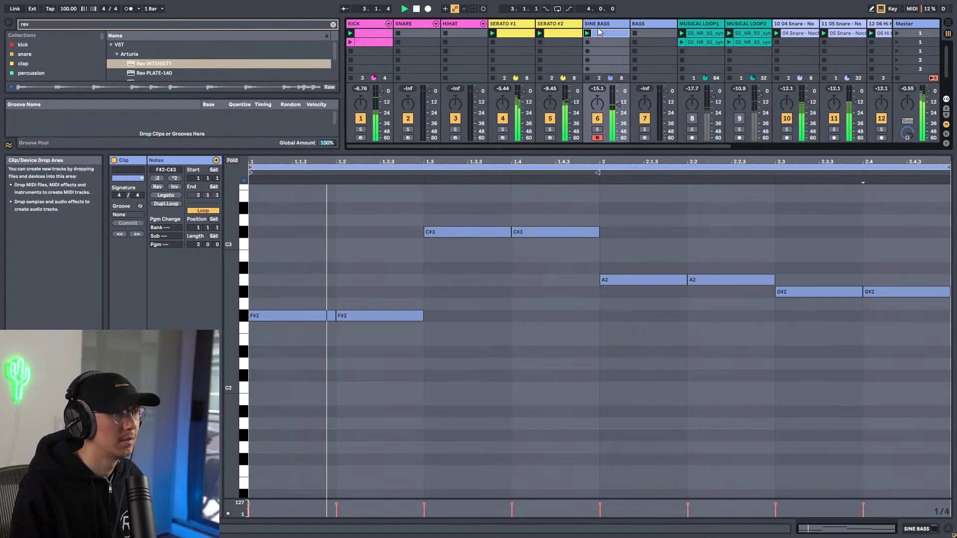
In the bass track's Serum, load the Analog wavetable Basic Shapes in oscillator A and shift its wavetable position to a square wave.
{"action": "key", "text": "shift+Tab"}
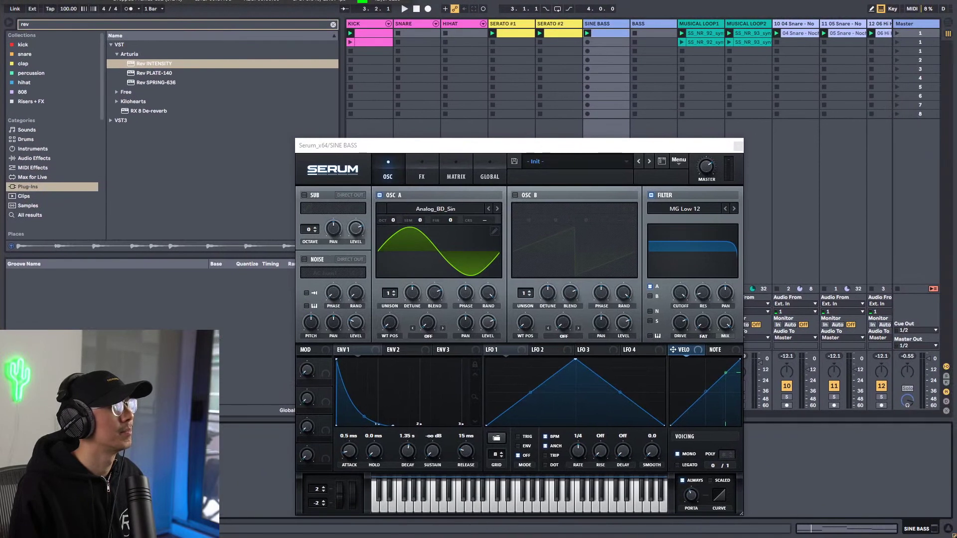
{"action": "left_click_drag", "start_coordinate": [408, 150], "coordinate": [476, 103]}
{"action": "left_click_drag", "start_coordinate": [342, 156], "coordinate": [222, 156]}
{"action": "left_click_drag", "start_coordinate": [596, 99], "coordinate": [595, 75]}
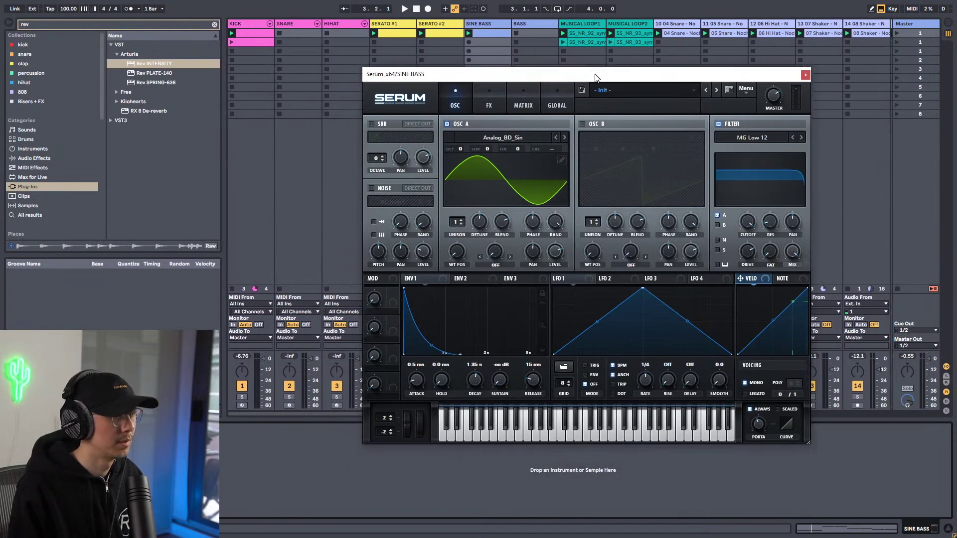
{"action": "left_click", "coordinate": [526, 140]}
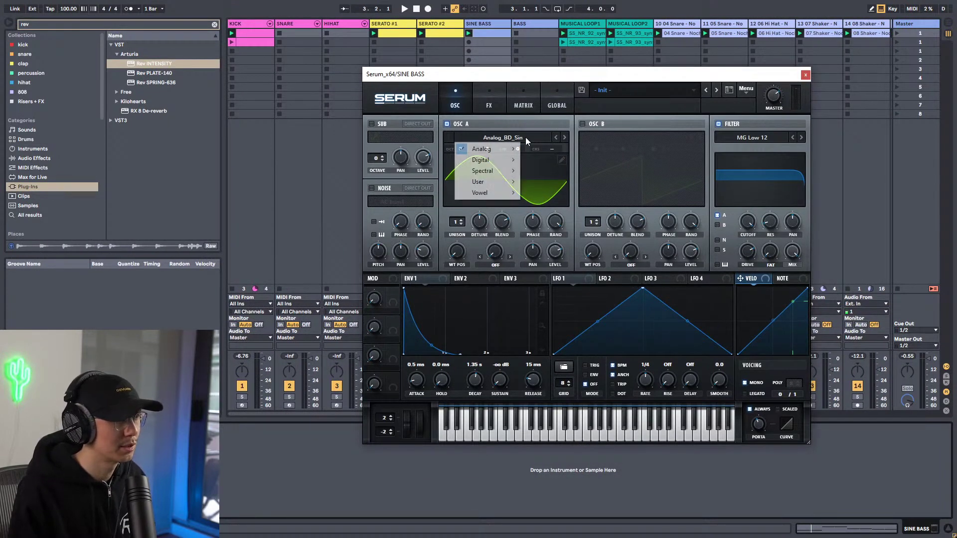
{"action": "mouse_move", "coordinate": [504, 150]}
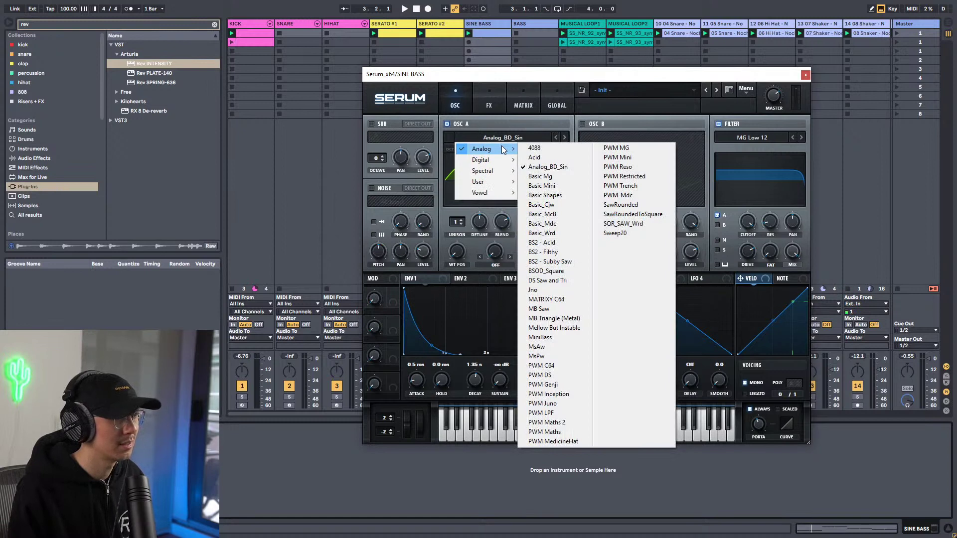
{"action": "left_click", "coordinate": [566, 196]}
{"action": "left_click_drag", "start_coordinate": [465, 212], "coordinate": [465, 201]}
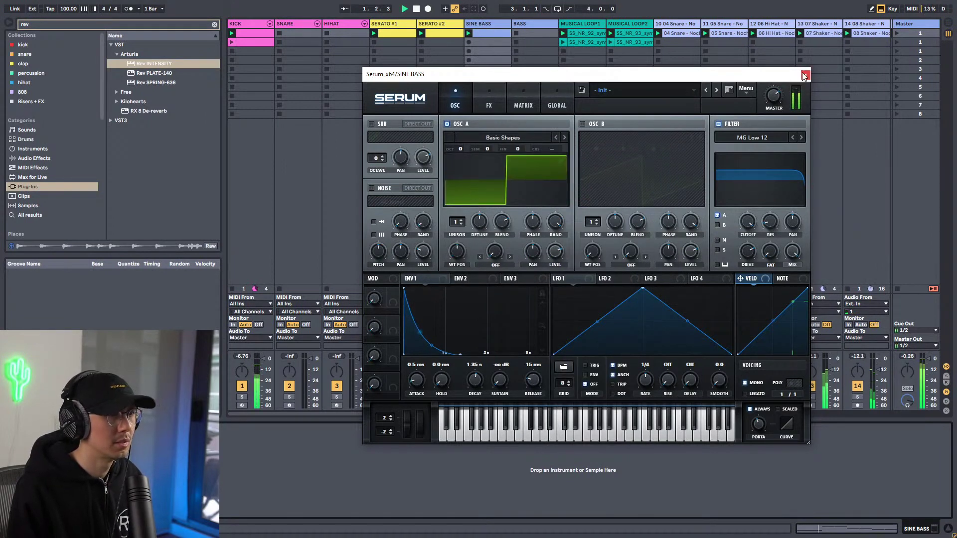
{"action": "left_click", "coordinate": [805, 74]}
Switch the SINE BASS clip's grid to 1/8 and split the second F#2 note of bar 1 into two eighth notes.
{"action": "double_click", "coordinate": [496, 35]}
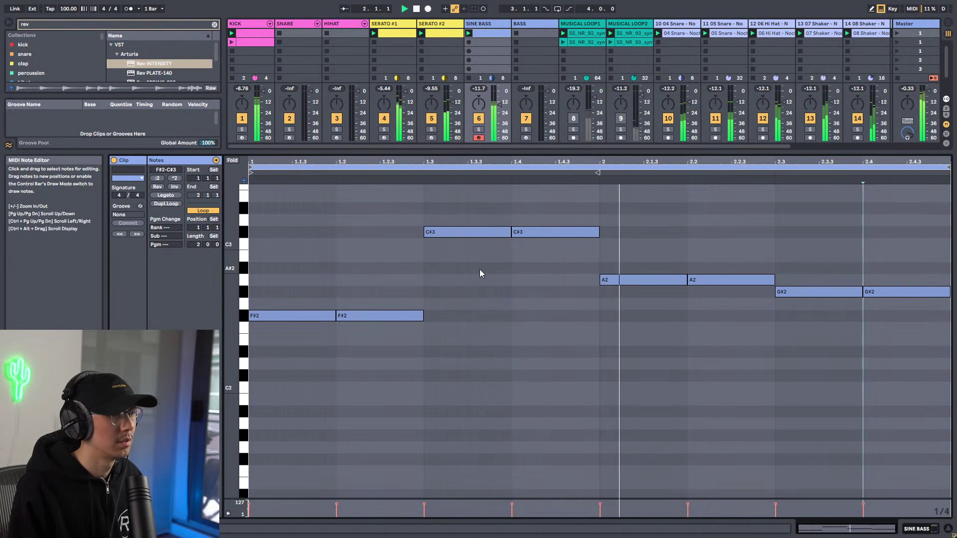
{"action": "scroll", "coordinate": [438, 329], "scroll_direction": "up", "scroll_amount": 4}
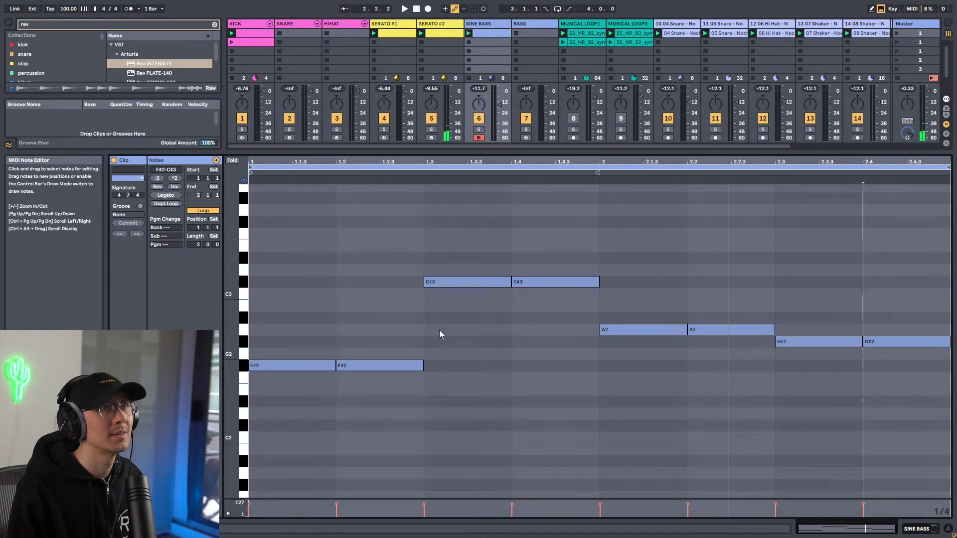
{"action": "key", "text": "b"}
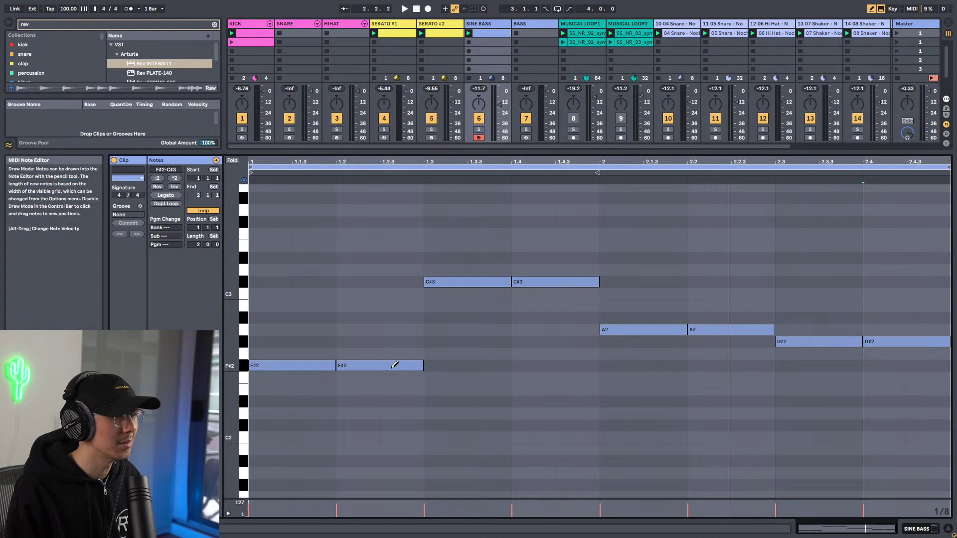
{"action": "scroll", "coordinate": [395, 364], "scroll_direction": "up", "scroll_amount": 2}
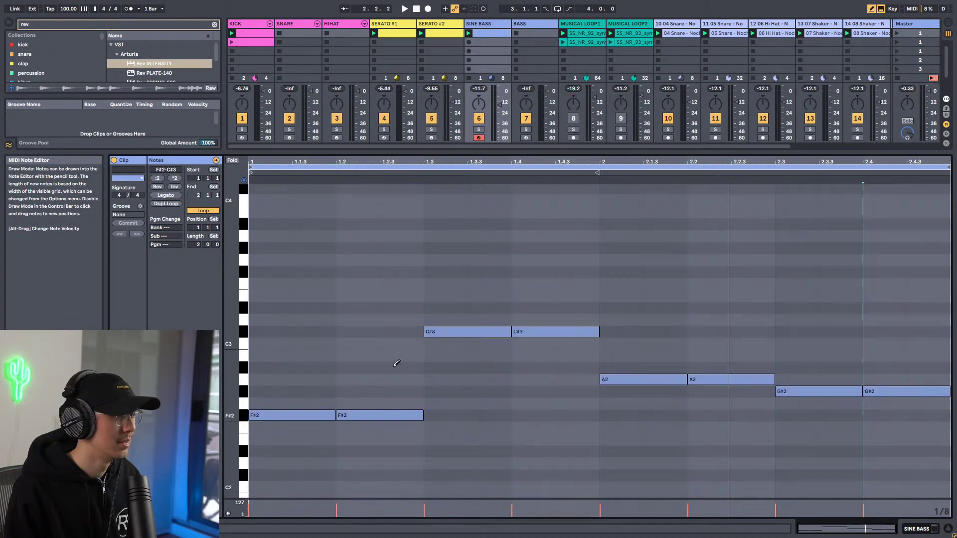
{"action": "left_click", "coordinate": [404, 409]}
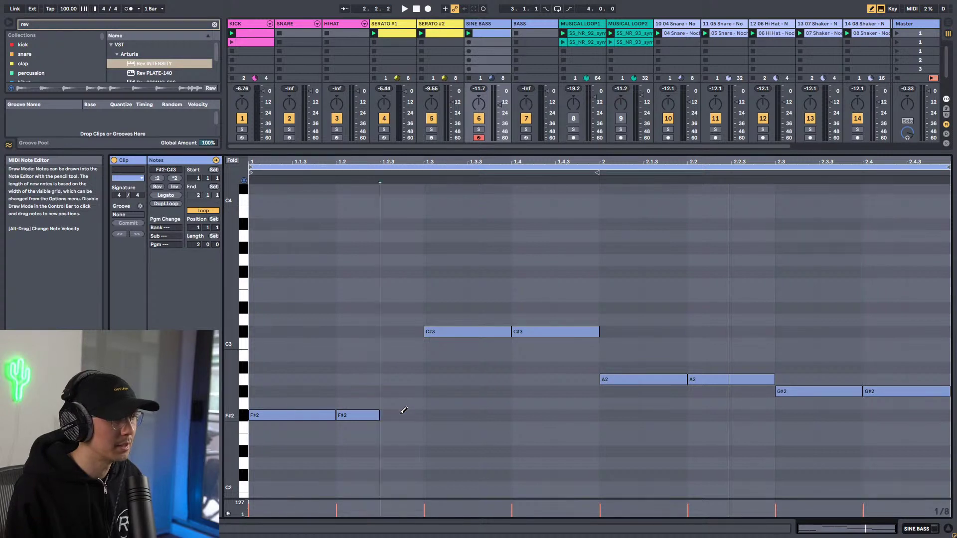
{"action": "left_click", "coordinate": [403, 412]}
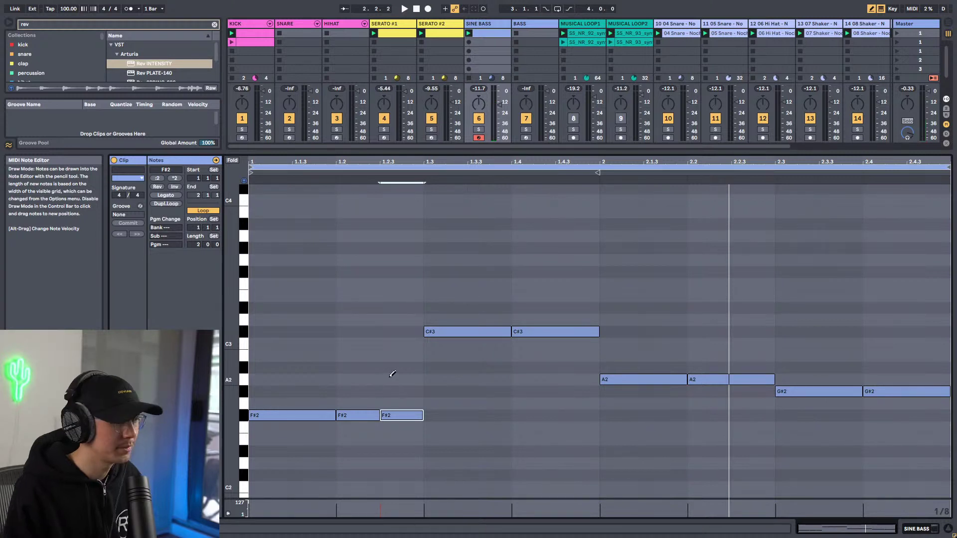
{"action": "key", "text": "b"}
{"action": "key", "text": "ctrl+a"}
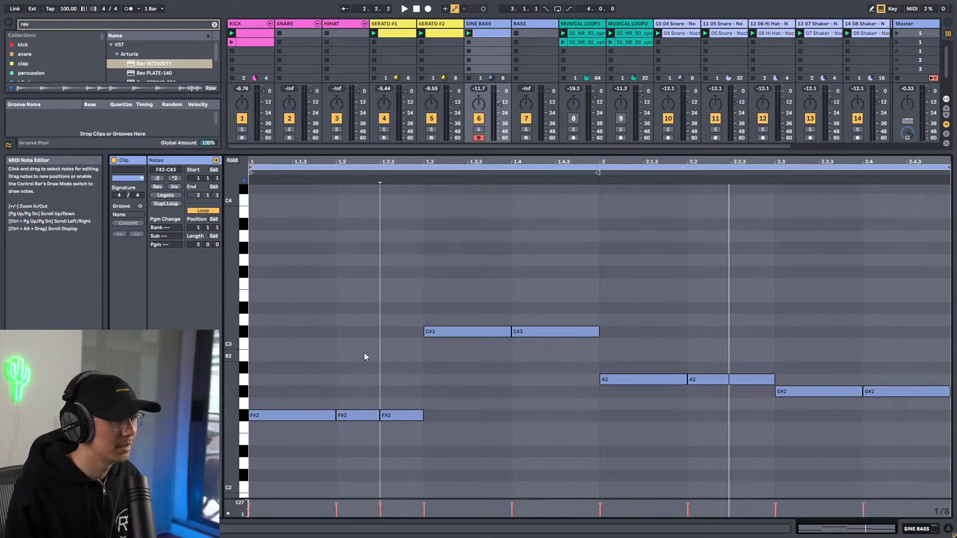
Audition the bass line and split the second A2 note and both G#2 notes in bar 2 into eighth notes.
{"action": "key", "text": "space"}
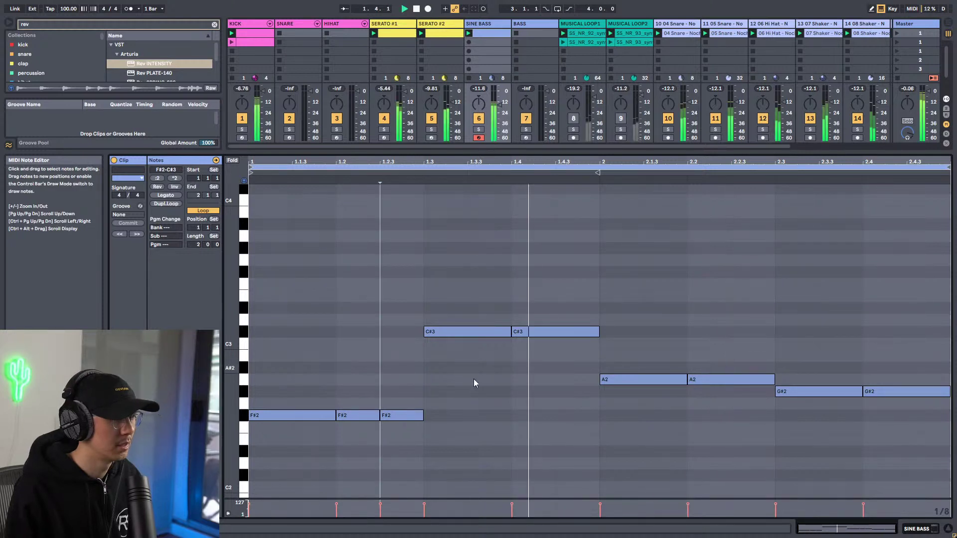
{"action": "key", "text": "b"}
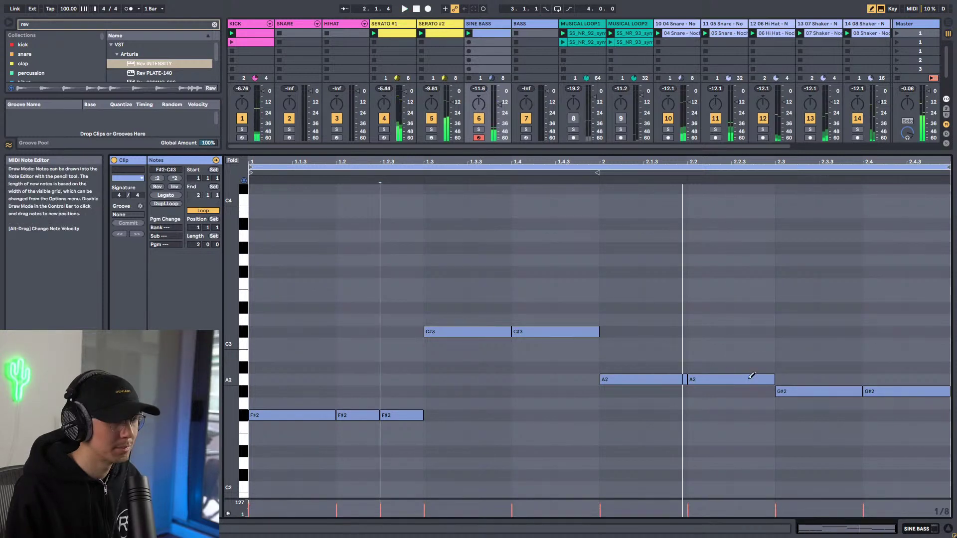
{"action": "left_click", "coordinate": [750, 379]}
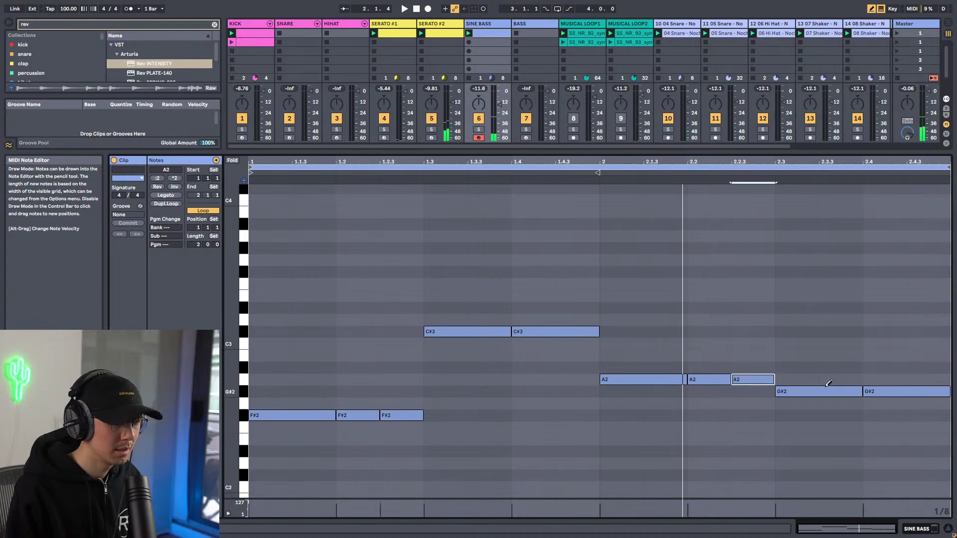
{"action": "left_click", "coordinate": [830, 391]}
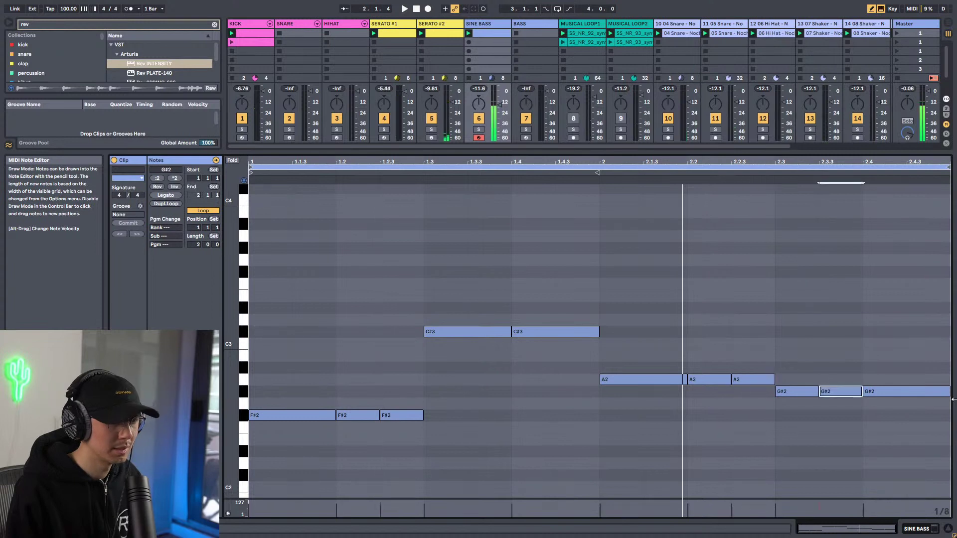
{"action": "left_click", "coordinate": [927, 391]}
{"action": "key", "text": "b"}
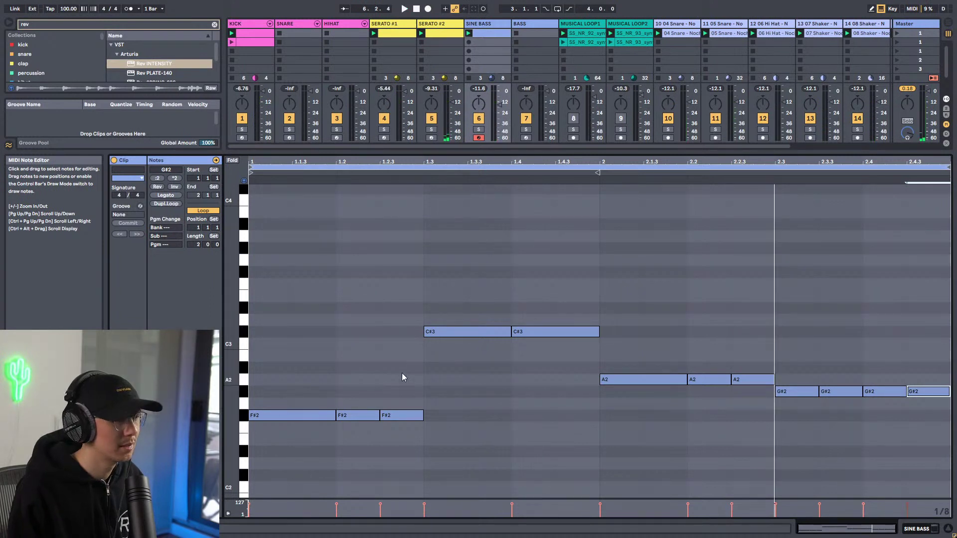
Raise the third F#2, the third A2, and the second and fourth G#2 notes by one octave, and audition the line.
{"action": "left_click", "coordinate": [402, 415]}
{"action": "left_click", "coordinate": [753, 379], "text": "shift"}
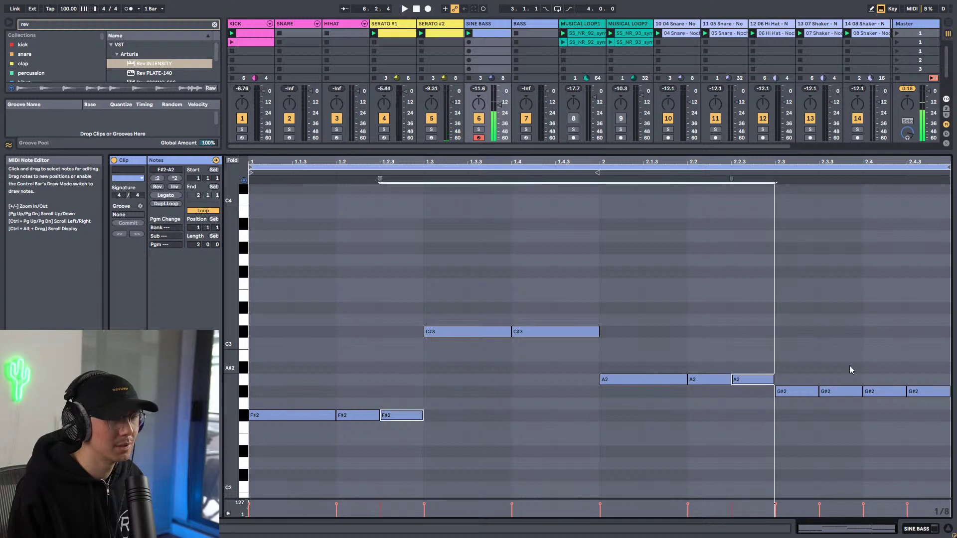
{"action": "left_click_drag", "start_coordinate": [850, 369], "coordinate": [923, 427]}
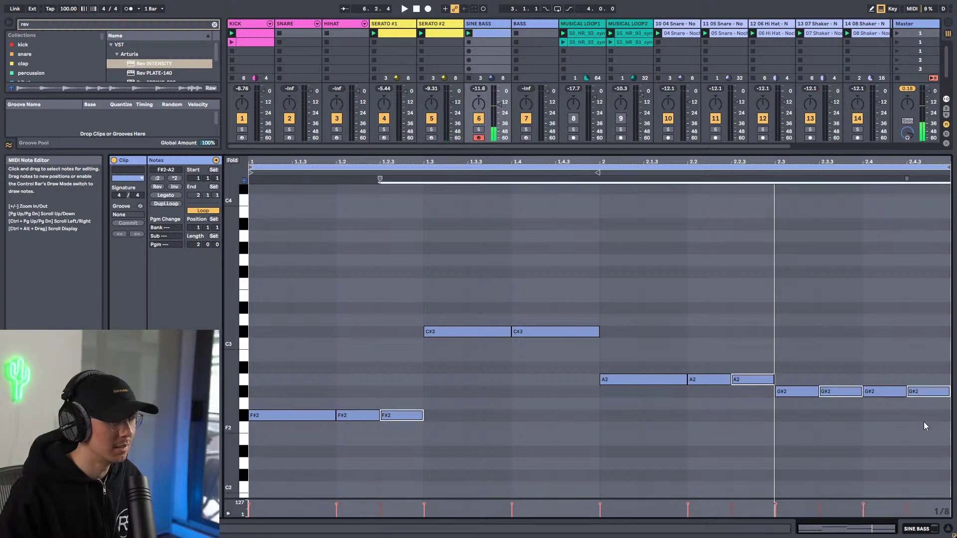
{"action": "key", "text": "space"}
{"action": "key", "text": "shift+Up"}
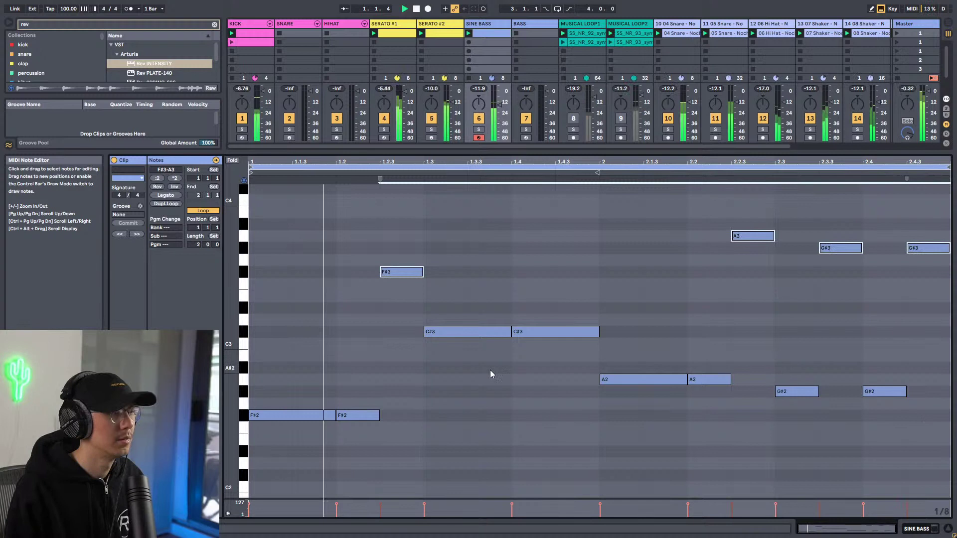
{"action": "left_click", "coordinate": [497, 380]}
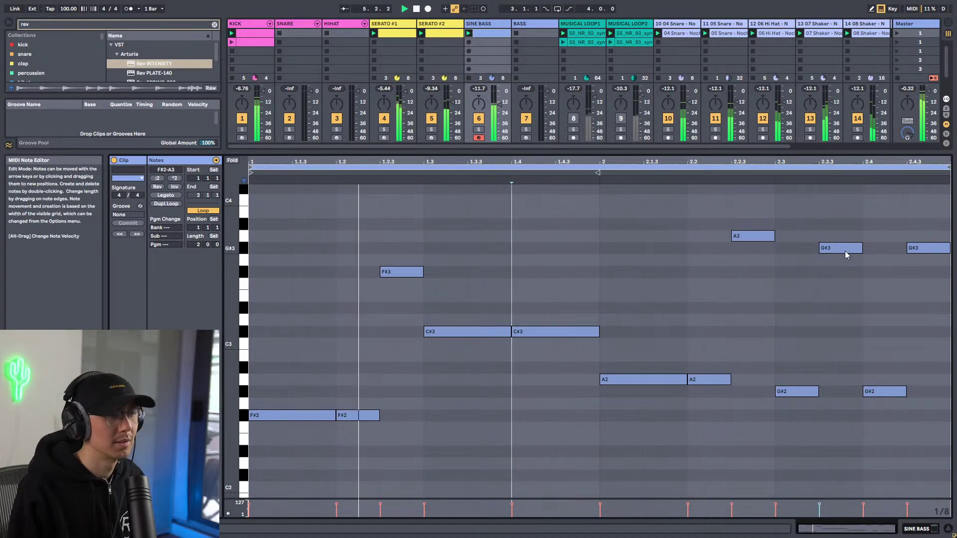
Lower the two G#3 notes at the end of bar 2 to D3 and C#3 respectively.
{"action": "left_click_drag", "start_coordinate": [838, 208], "coordinate": [953, 296]}
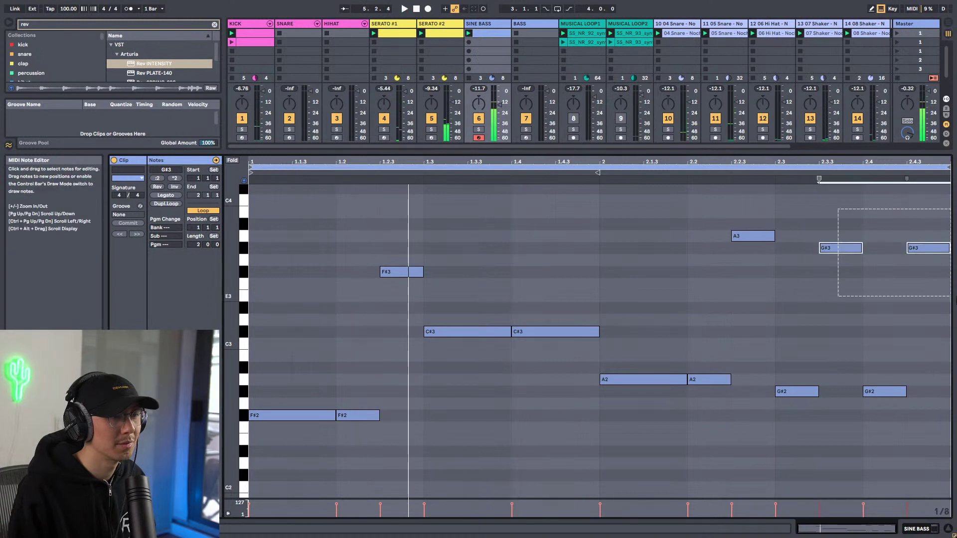
{"action": "left_click", "coordinate": [832, 252]}
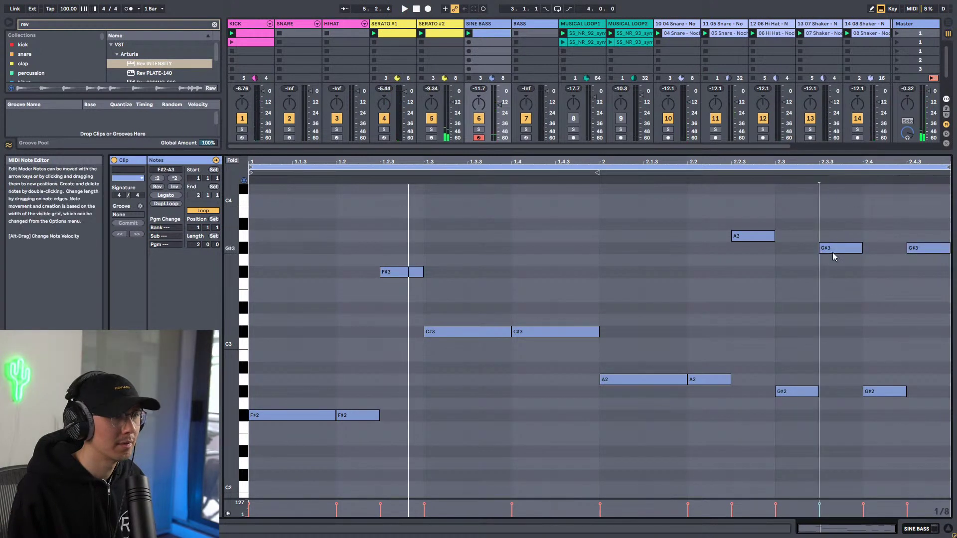
{"action": "left_click_drag", "start_coordinate": [833, 252], "coordinate": [830, 323]}
{"action": "left_click_drag", "start_coordinate": [914, 249], "coordinate": [912, 332]}
{"action": "left_click", "coordinate": [847, 294]}
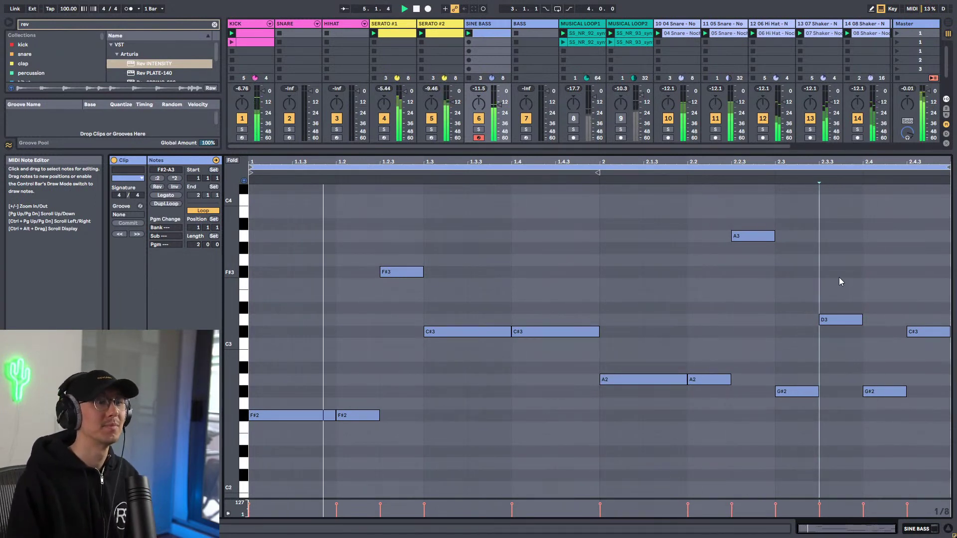
Transpose all notes of the SINE BASS clip down two octaves.
{"action": "left_click", "coordinate": [742, 269]}
{"action": "key", "text": "ctrl+a"}
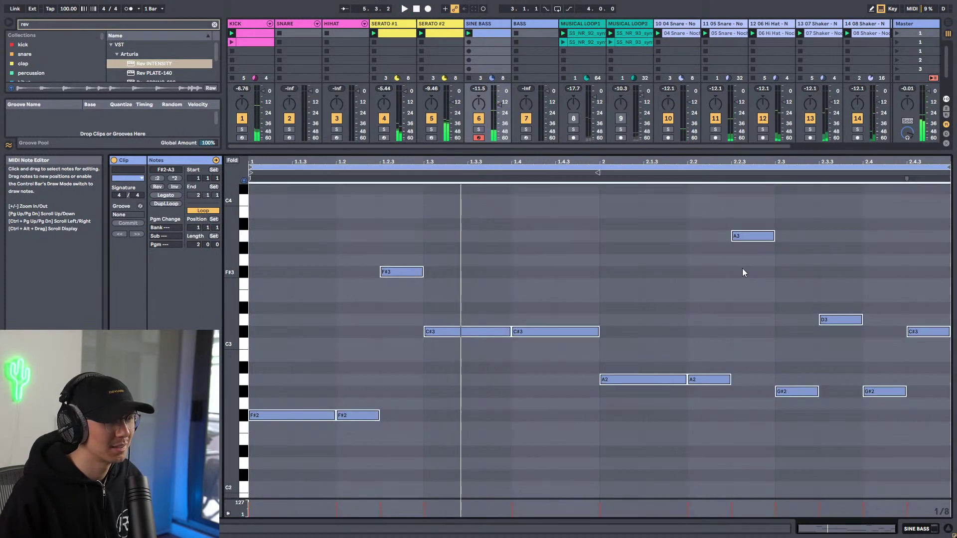
{"action": "key", "text": "shift+Down"}
{"action": "key", "text": "shift+Down"}
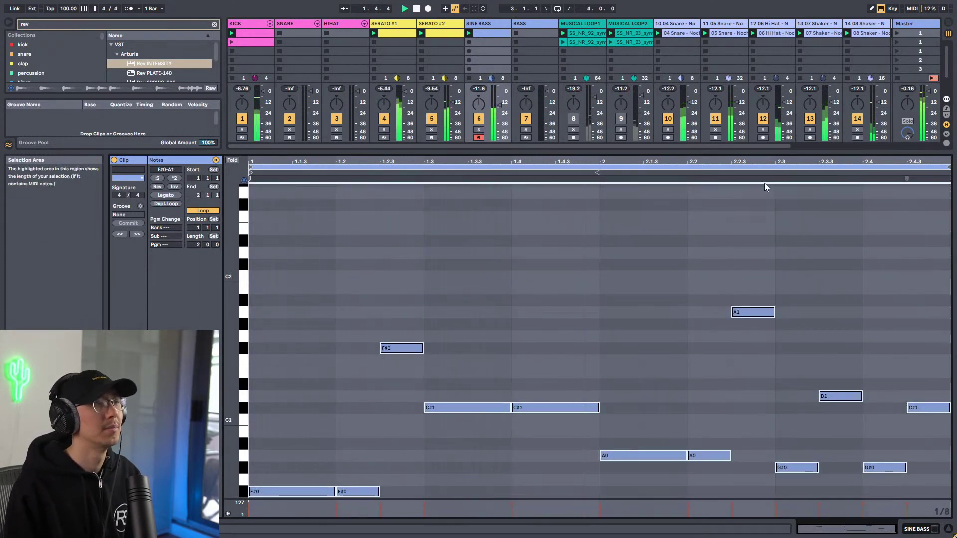
Open the SINE BASS track's Serum and lower the MG Low 12 filter cutoff to about 523 Hz while auditioning the bass.
{"action": "left_click", "coordinate": [477, 26]}
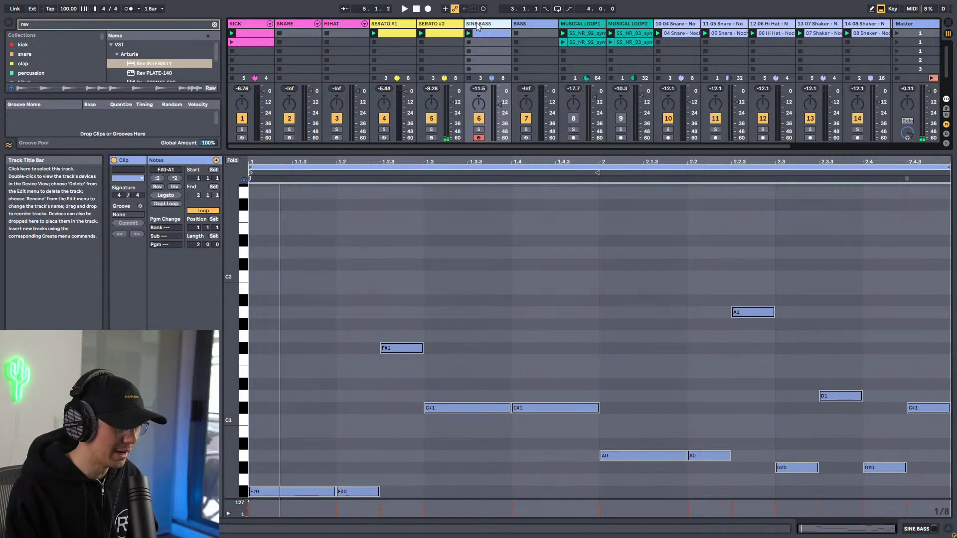
{"action": "key", "text": "f"}
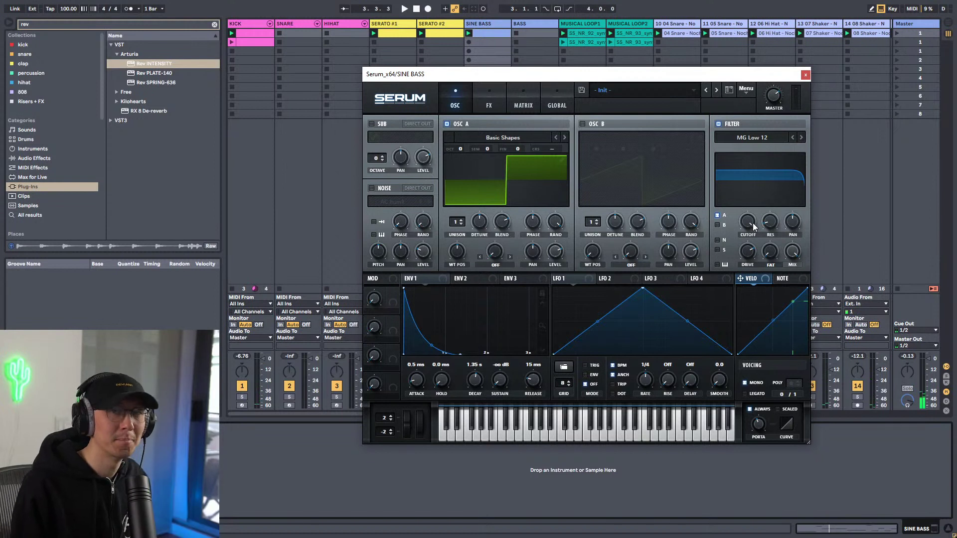
{"action": "left_click_drag", "start_coordinate": [753, 222], "coordinate": [752, 285]}
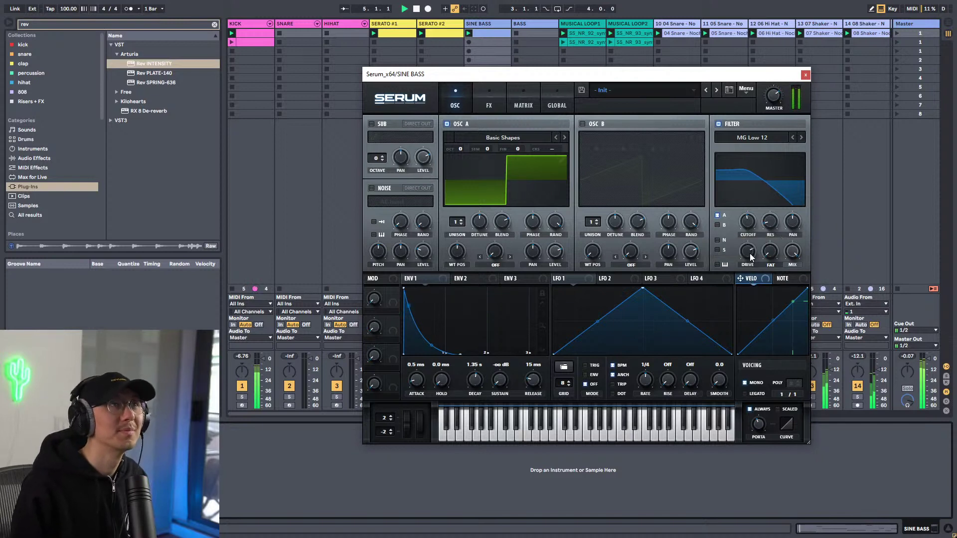
{"action": "key", "text": "space"}
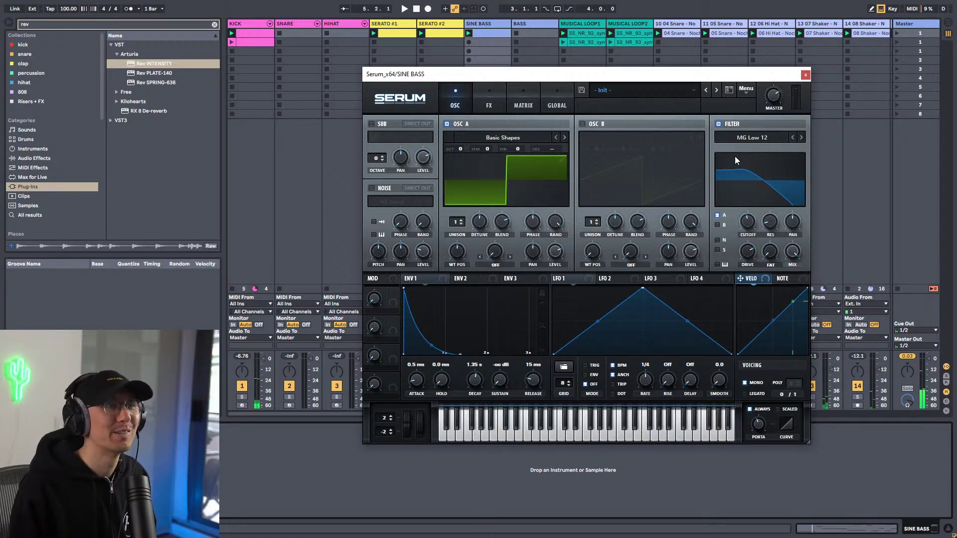
{"action": "mouse_move", "coordinate": [749, 79]}
{"action": "left_mouse_down"}
{"action": "mouse_move", "coordinate": [751, 70]}
{"action": "mouse_move", "coordinate": [732, 75]}
{"action": "left_mouse_up"}
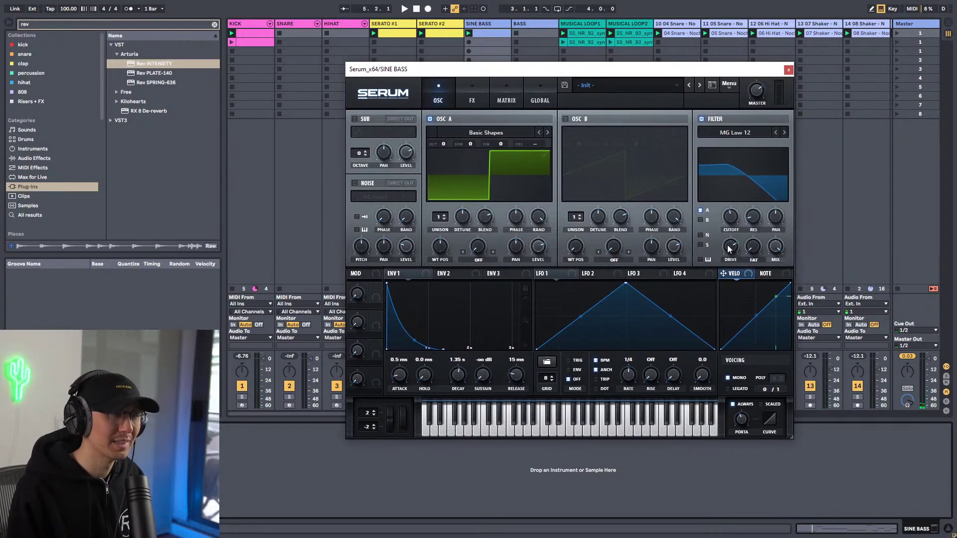
{"action": "key", "text": "space"}
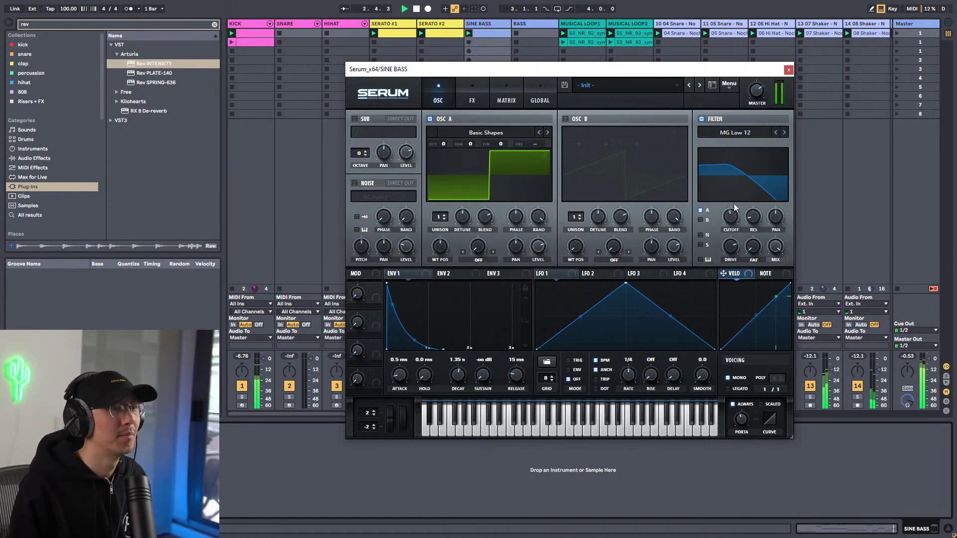
{"action": "mouse_move", "coordinate": [736, 225]}
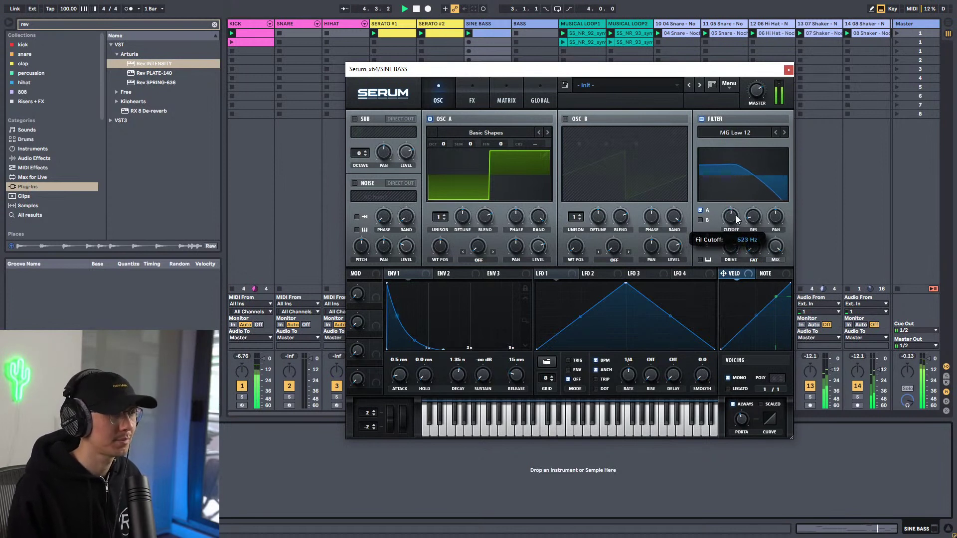
{"action": "key", "text": "space"}
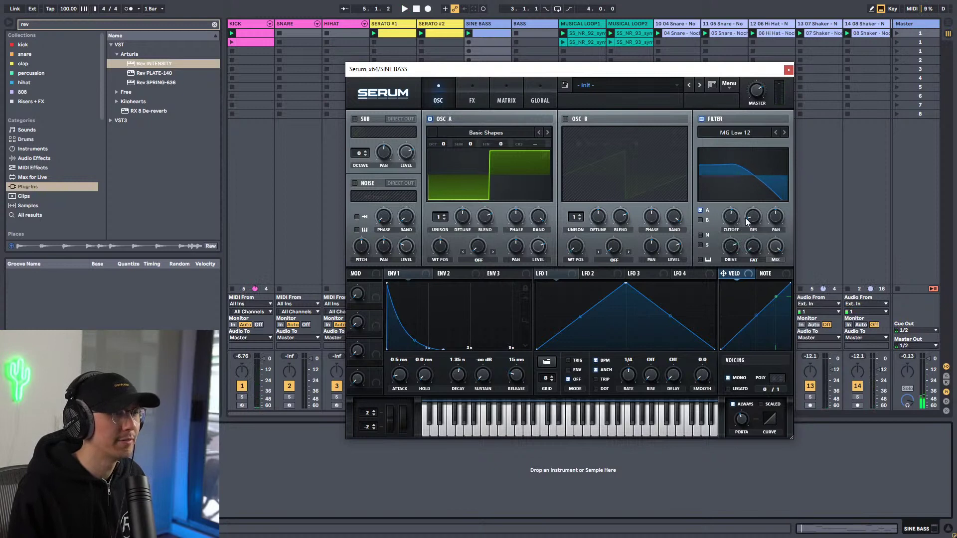
Try the Analog wavetable Analog_BD_Sin in oscillator A with the filter cutoff opened up, and audition it with the loops.
{"action": "left_click", "coordinate": [473, 131]}
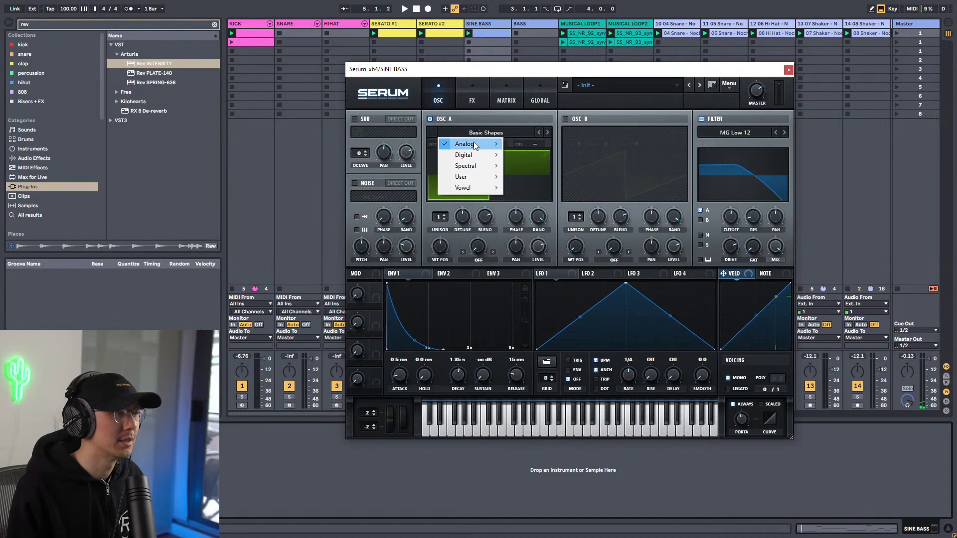
{"action": "mouse_move", "coordinate": [469, 144]}
{"action": "left_click", "coordinate": [540, 163]}
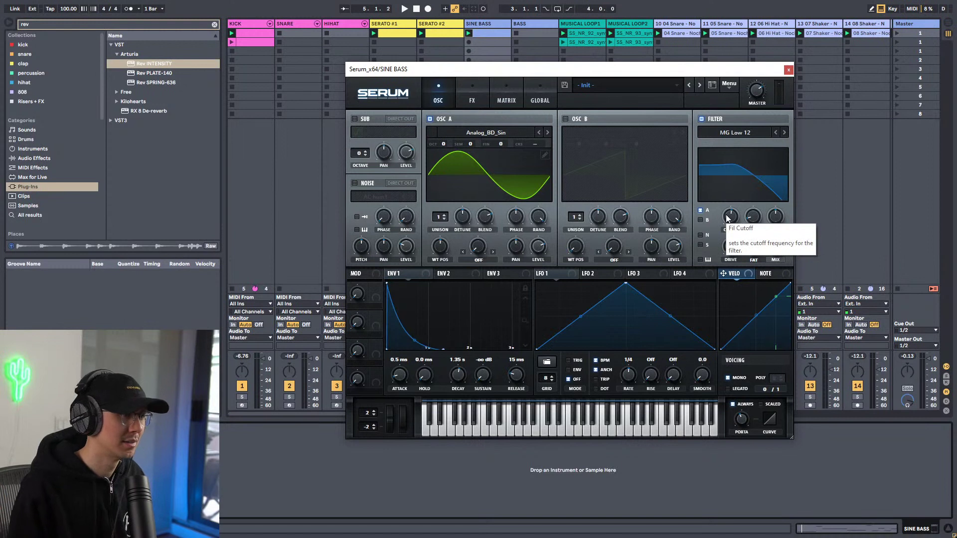
{"action": "left_click_drag", "start_coordinate": [727, 218], "coordinate": [728, 167]}
{"action": "key", "text": "space"}
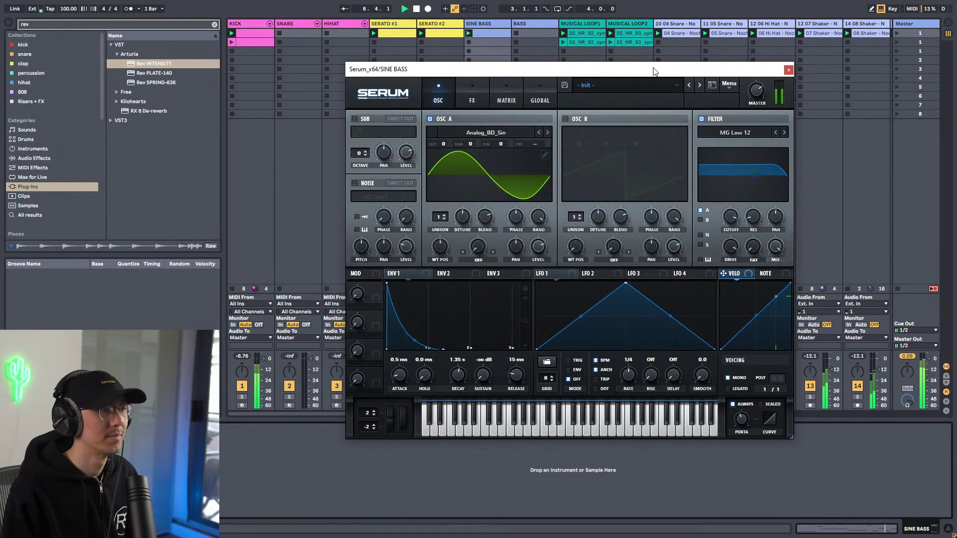
Reload the Analog wavetable Basic Shapes in oscillator A, lower the filter cutoff, audition the bass with the loops, and close Serum.
{"action": "left_click", "coordinate": [485, 133]}
{"action": "mouse_move", "coordinate": [471, 144]}
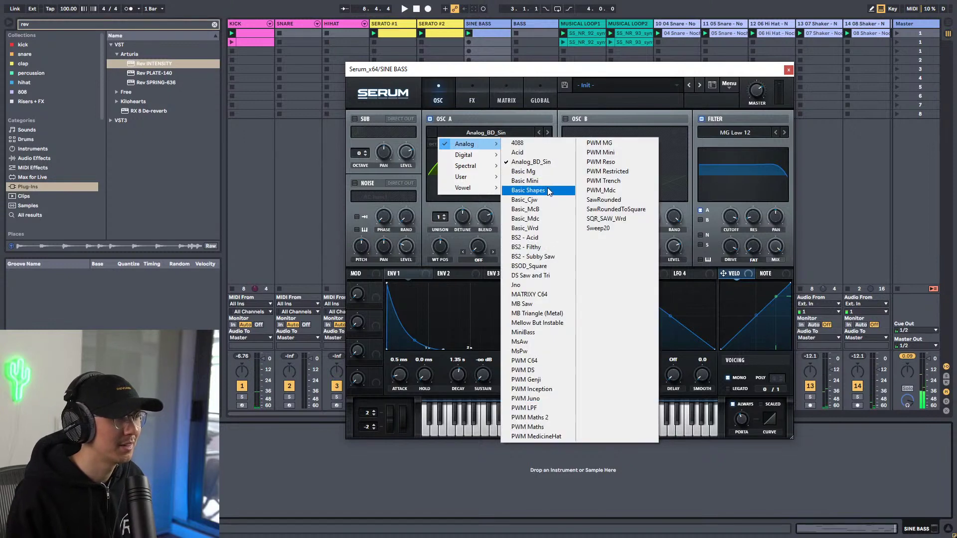
{"action": "left_click", "coordinate": [548, 192]}
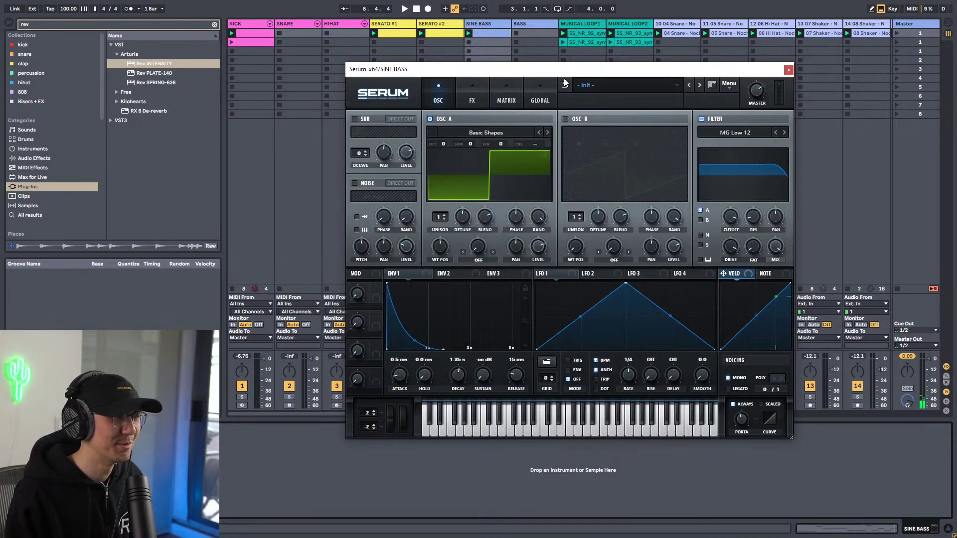
{"action": "left_click_drag", "start_coordinate": [734, 220], "coordinate": [737, 266]}
{"action": "key", "text": "space"}
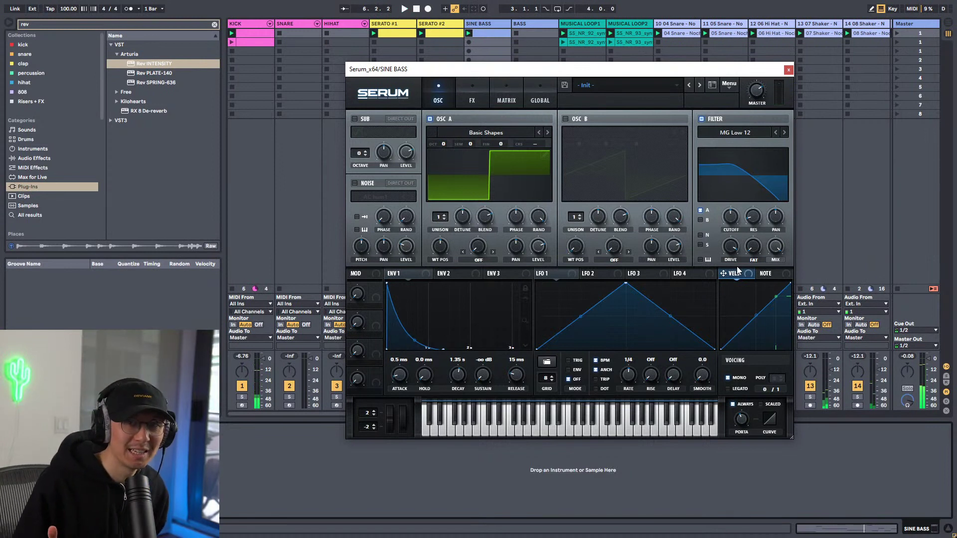
{"action": "key", "text": "space"}
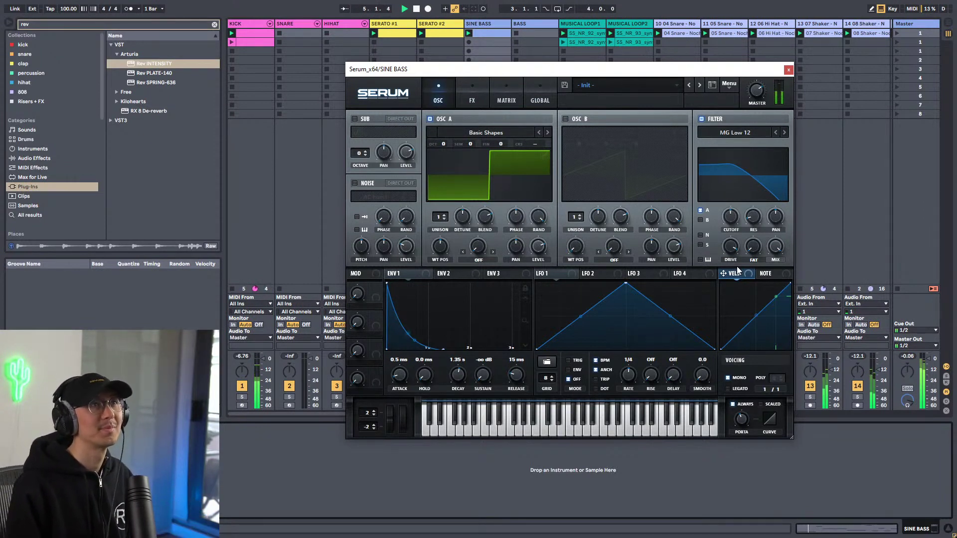
{"action": "key", "text": "space"}
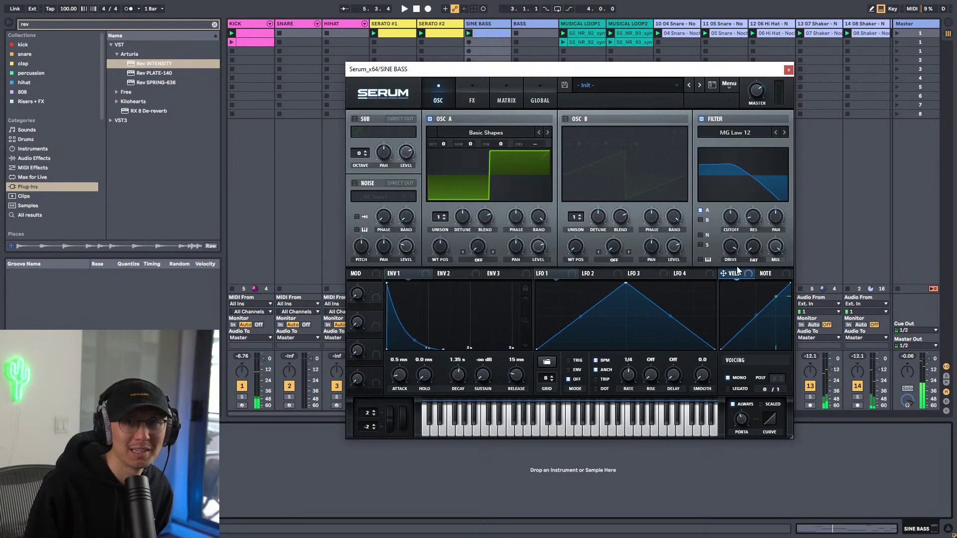
{"action": "key", "text": "space"}
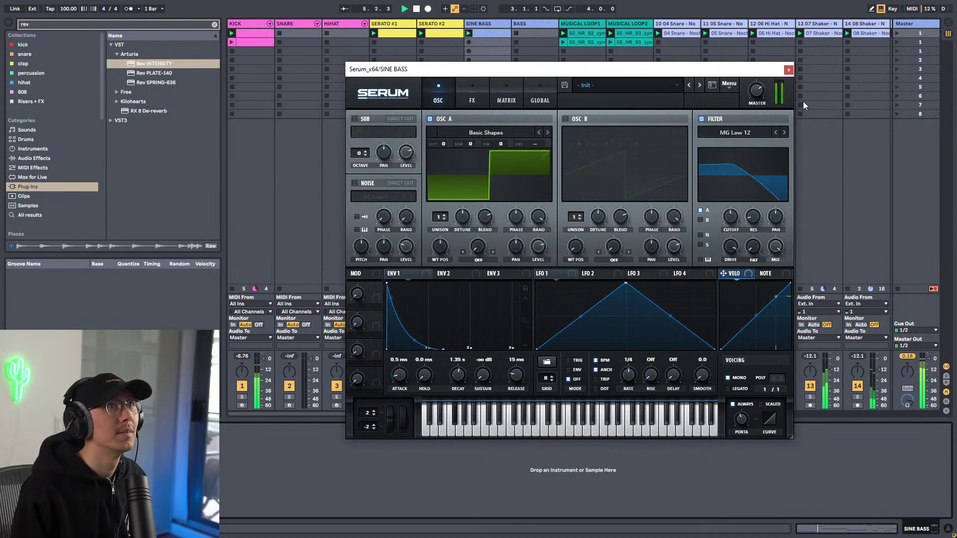
{"action": "left_click", "coordinate": [789, 71]}
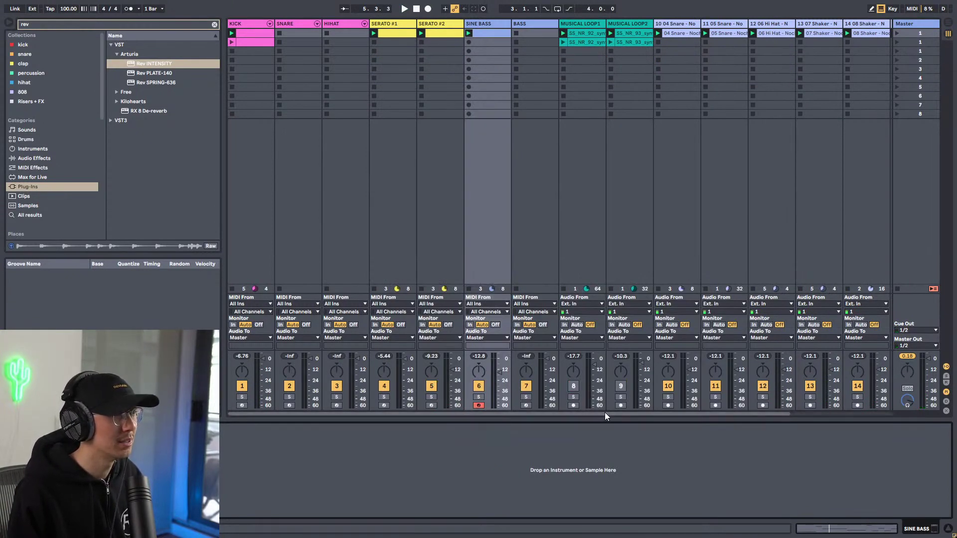
Clear the browser search and solo the SINE BASS and SERATO #1 tracks in turn to compare them during playback.
{"action": "left_click_drag", "start_coordinate": [605, 412], "coordinate": [752, 418]}
{"action": "key", "text": "space"}
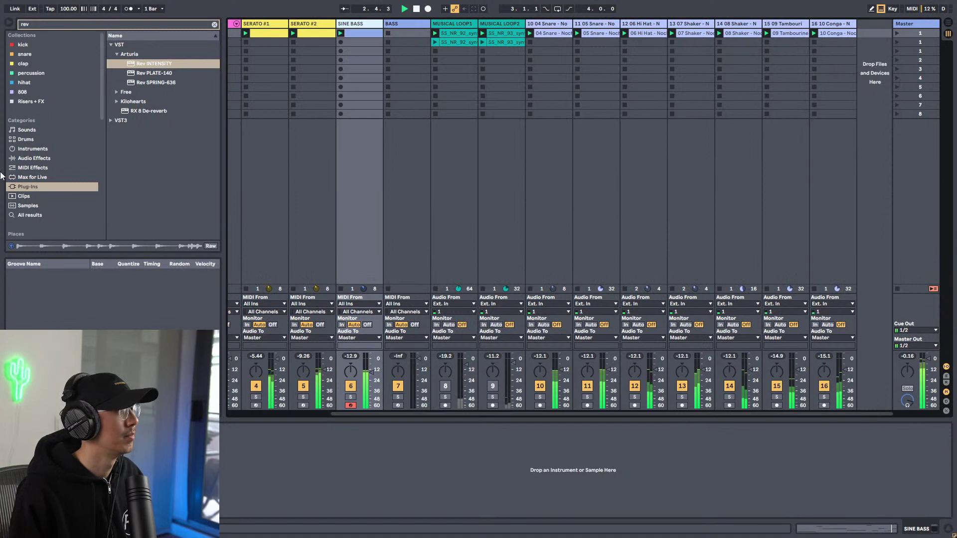
{"action": "left_click", "coordinate": [214, 24]}
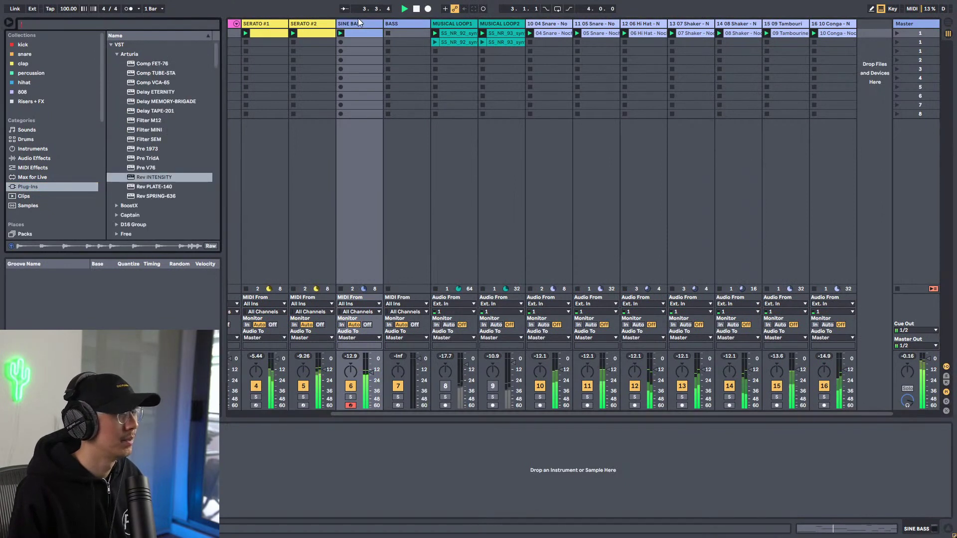
{"action": "left_click", "coordinate": [351, 397]}
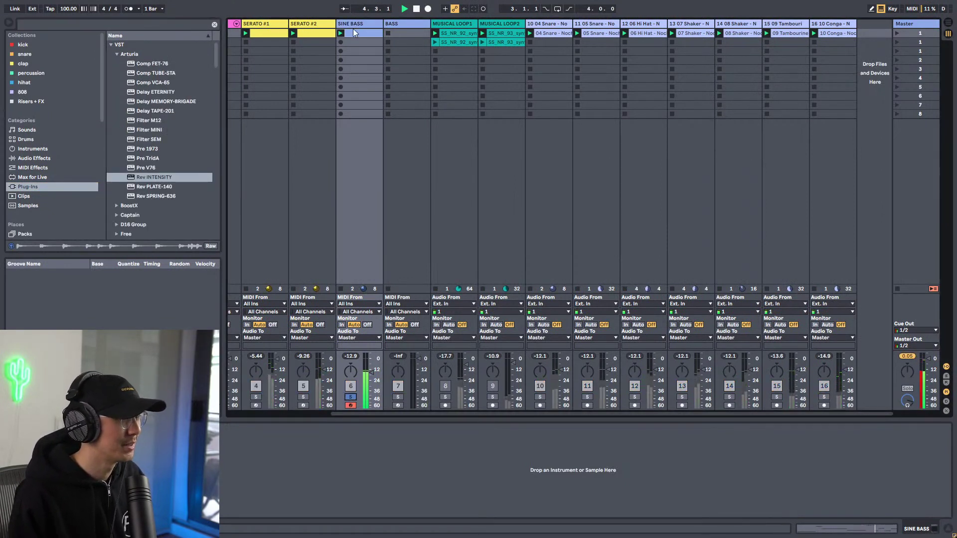
{"action": "left_click", "coordinate": [256, 397]}
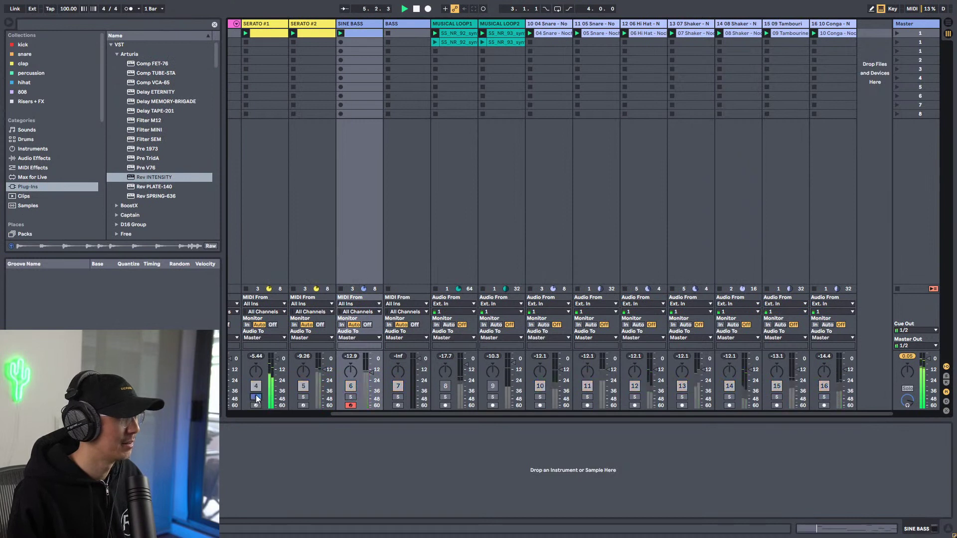
{"action": "left_click", "coordinate": [256, 396]}
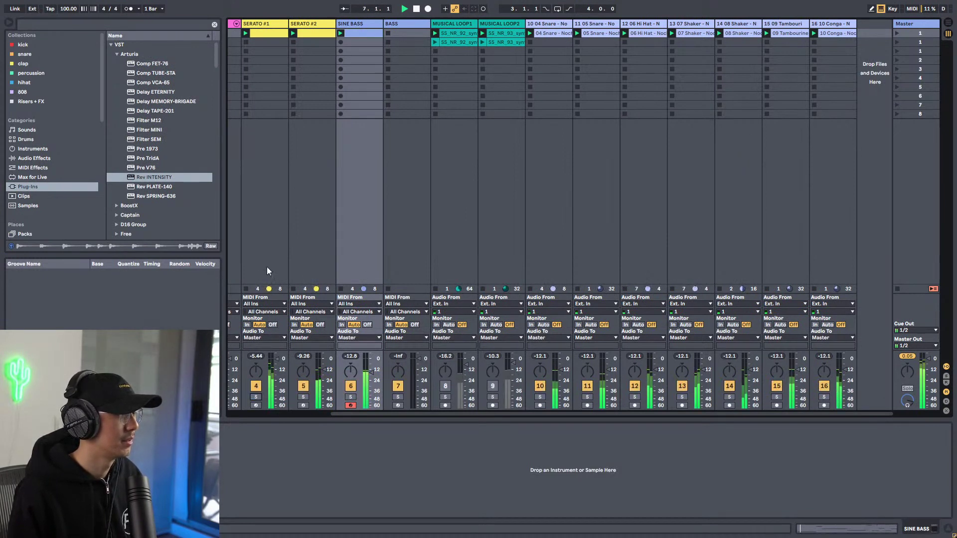
Add an EQ Eight before the Echo on the SERATO #1 track, and solo the SERATO #2 track.
{"action": "left_click", "coordinate": [261, 44]}
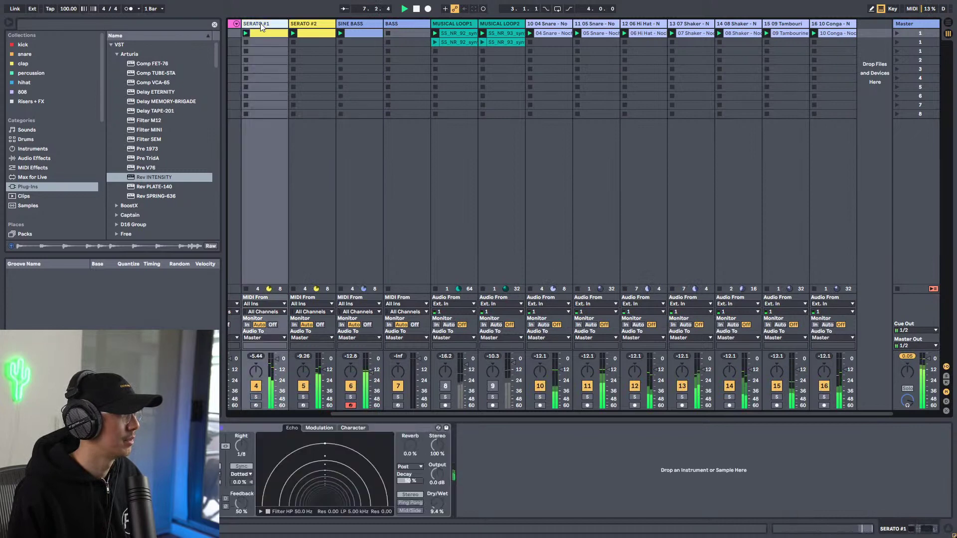
{"action": "left_click", "coordinate": [35, 158]}
{"action": "left_click_drag", "start_coordinate": [136, 177], "coordinate": [483, 468]}
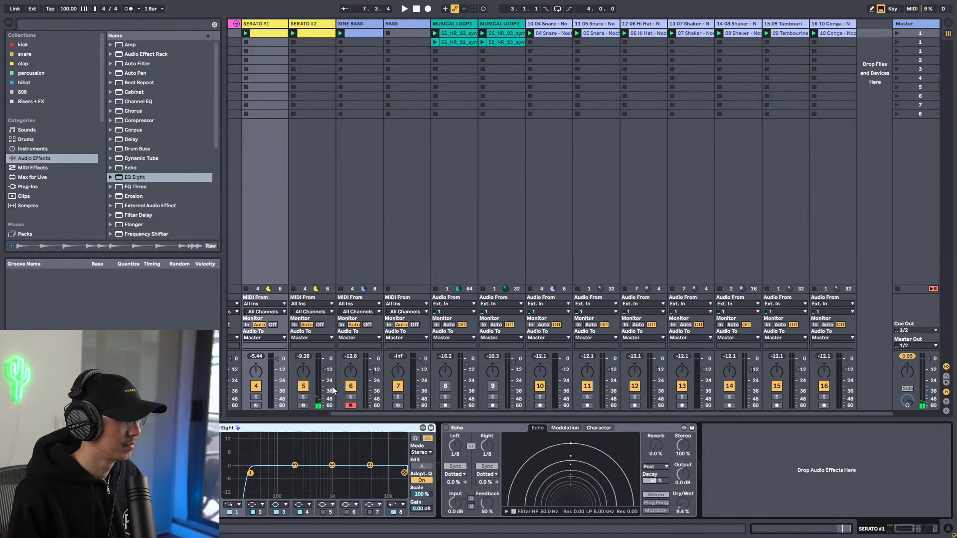
{"action": "left_click", "coordinate": [302, 397]}
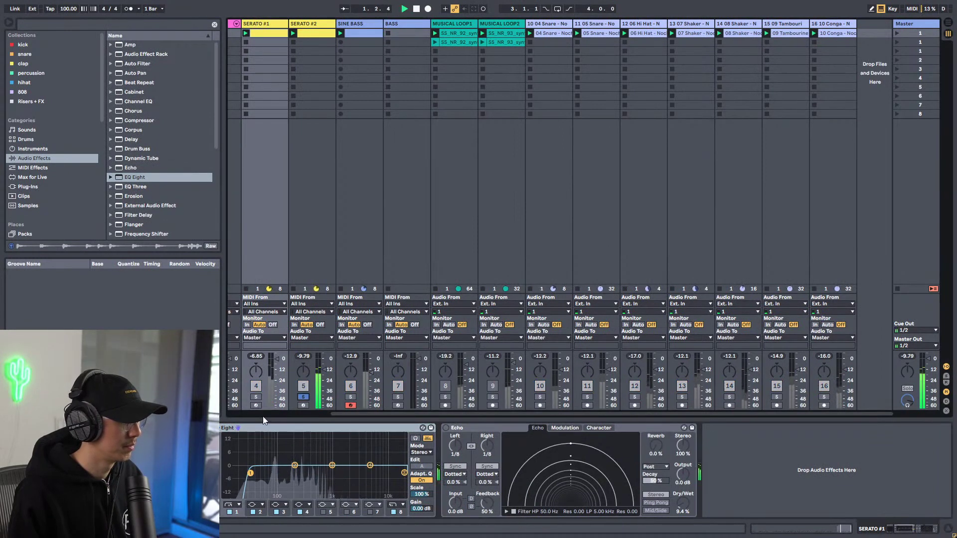
Solo the SERATO #1 track, then boost the mids and raise the low-cut frequency in its EQ Eight.
{"action": "left_click", "coordinate": [254, 397]}
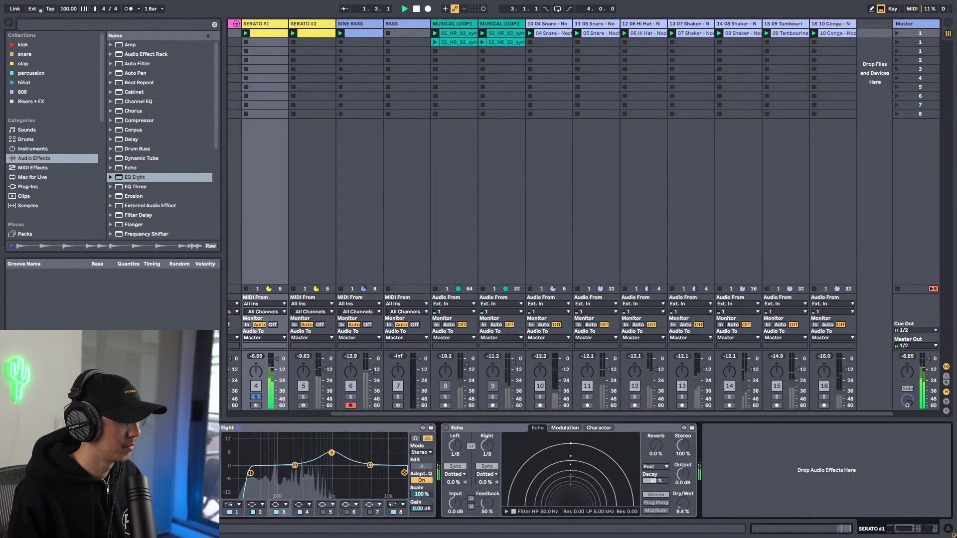
{"action": "left_click_drag", "start_coordinate": [324, 437], "coordinate": [310, 440]}
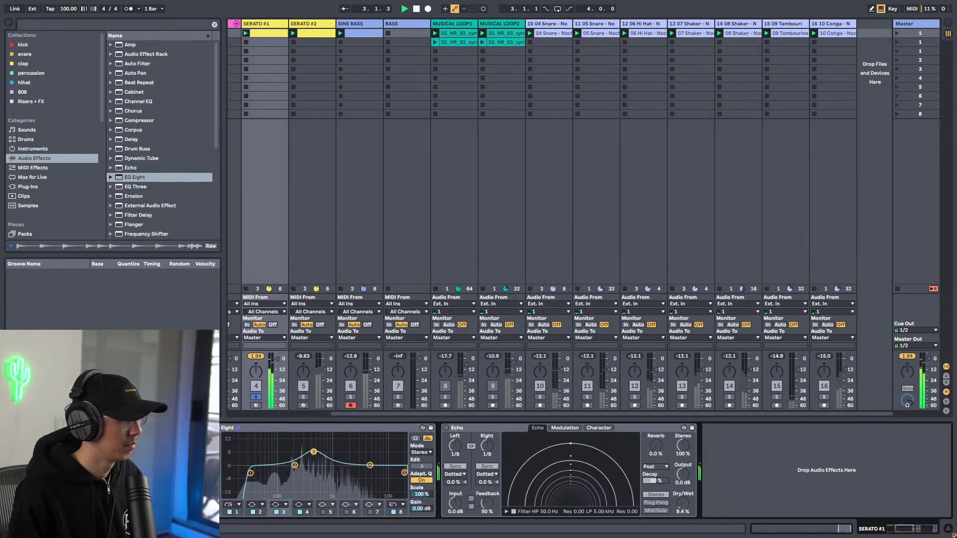
{"action": "left_click_drag", "start_coordinate": [256, 472], "coordinate": [262, 473]}
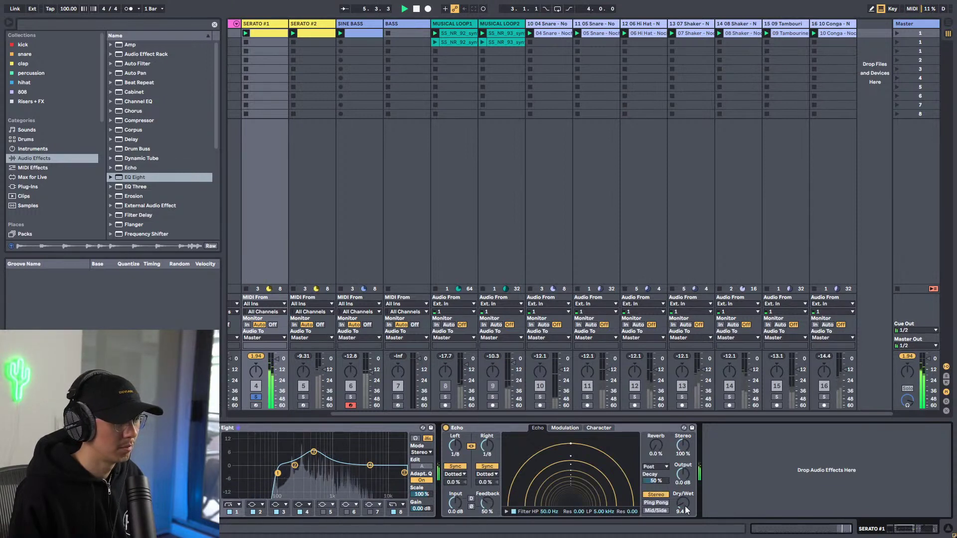
Raise Echo's dry/wet to 11% on SERATO #1 and add Arturia Rev INTENSITY after it with dry/wet at 0.200.
{"action": "left_click_drag", "start_coordinate": [687, 509], "coordinate": [687, 504]}
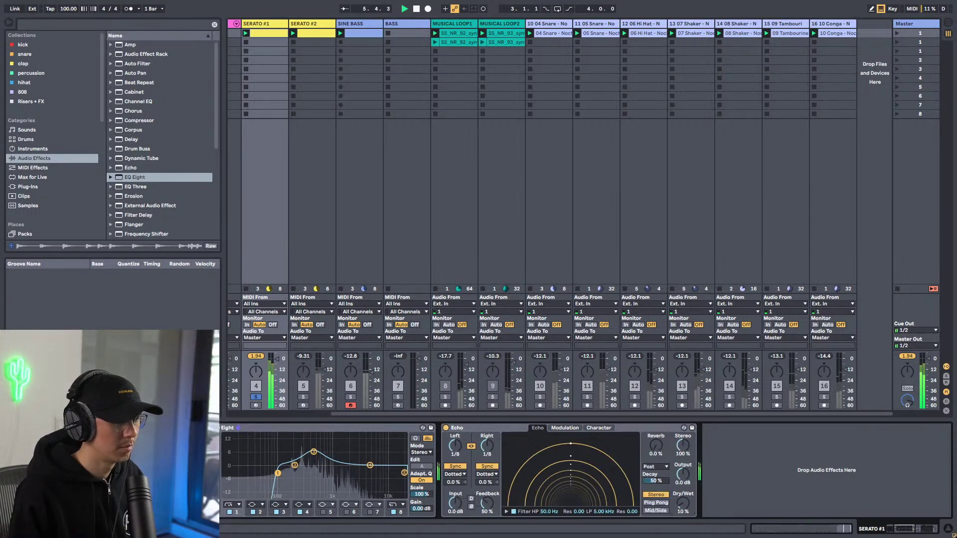
{"action": "left_click", "coordinate": [28, 187]}
{"action": "left_click_drag", "start_coordinate": [158, 178], "coordinate": [769, 428]}
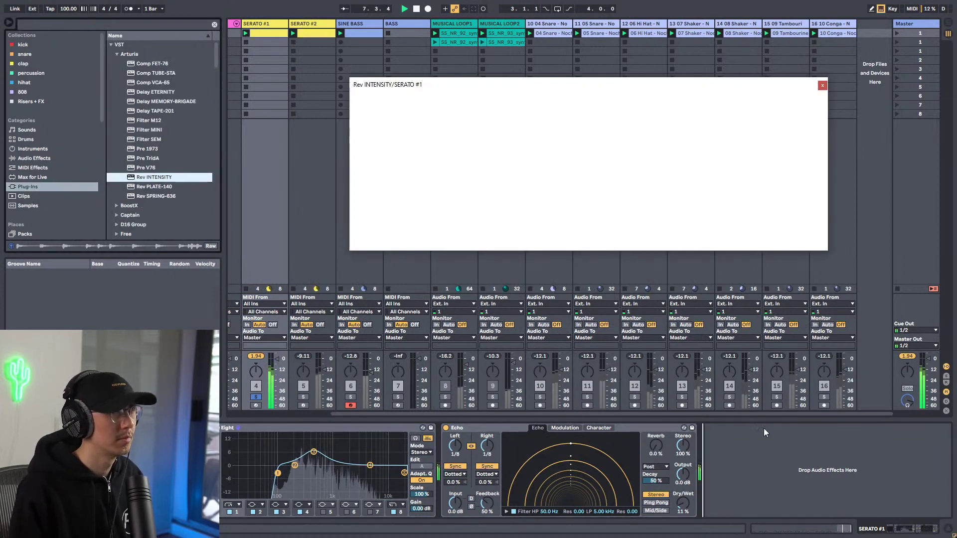
{"action": "mouse_move", "coordinate": [787, 224]}
{"action": "left_mouse_down"}
{"action": "mouse_move", "coordinate": [788, 233]}
{"action": "mouse_move", "coordinate": [781, 227]}
{"action": "left_mouse_up"}
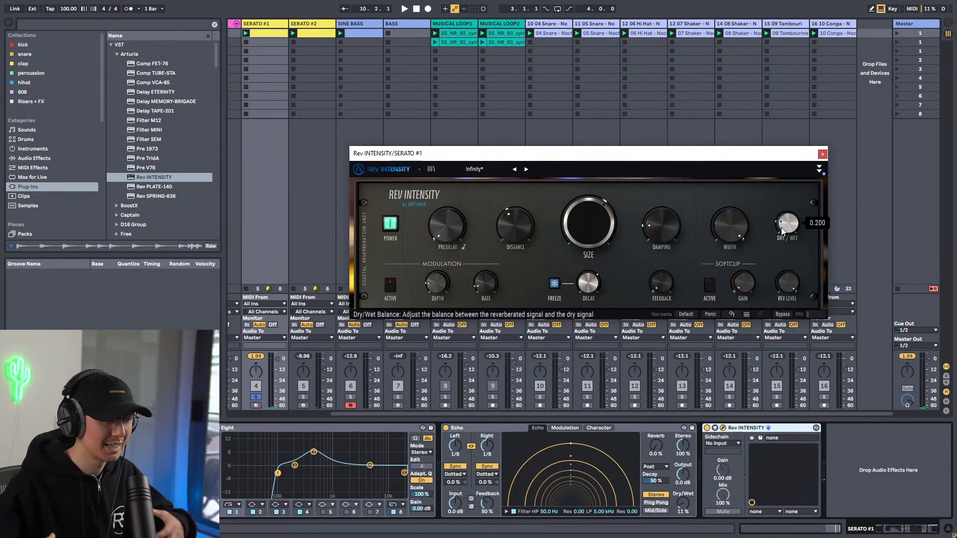
During playback, set the Rev INTENSITY size to 0.500, shorten its decay, and unsolo SERATO #1.
{"action": "key", "text": "space"}
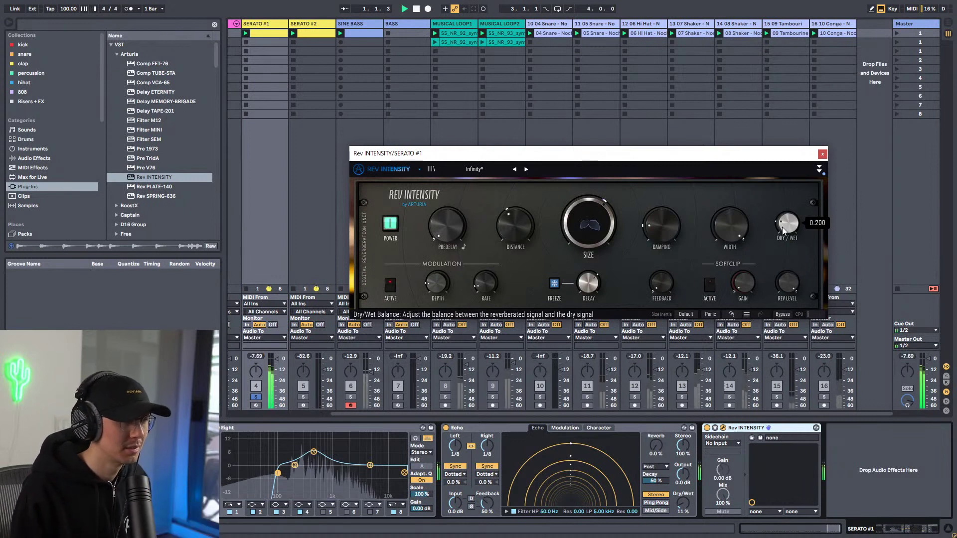
{"action": "left_click_drag", "start_coordinate": [588, 224], "coordinate": [589, 237]}
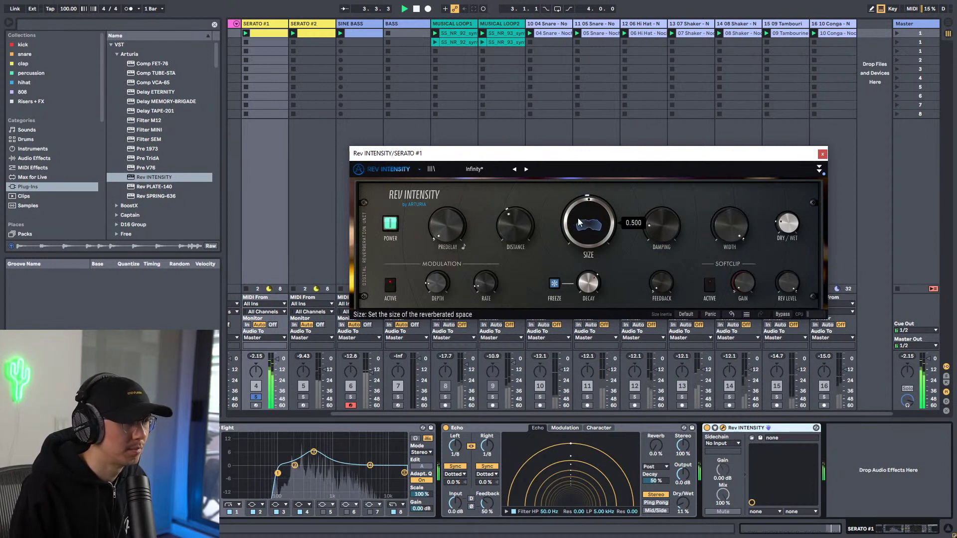
{"action": "left_click_drag", "start_coordinate": [588, 283], "coordinate": [588, 289]}
{"action": "left_click", "coordinate": [253, 400]}
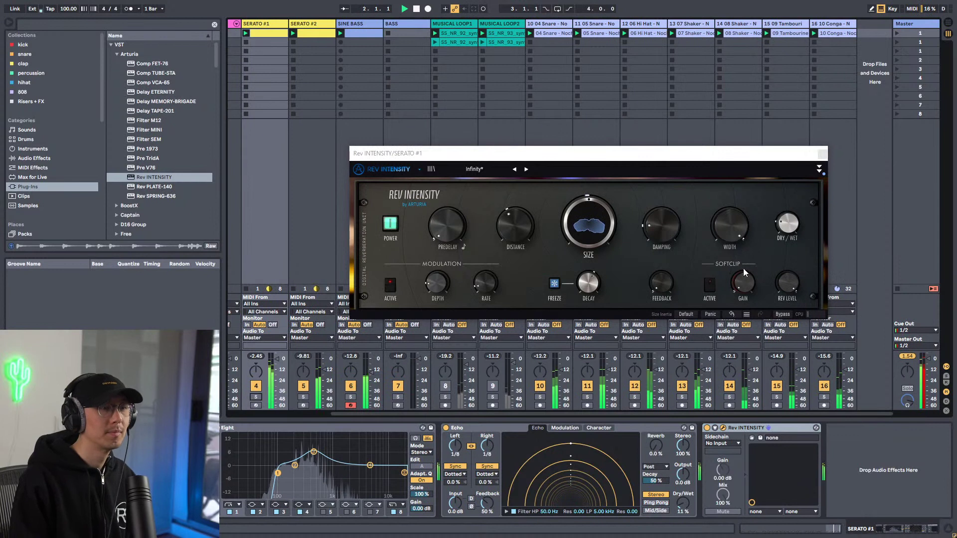
Lower the reverb's dry/wet to about 0.100 and slightly reduce its size and decay against the full mix.
{"action": "left_click", "coordinate": [788, 223]}
{"action": "left_click_drag", "start_coordinate": [787, 224], "coordinate": [788, 229]}
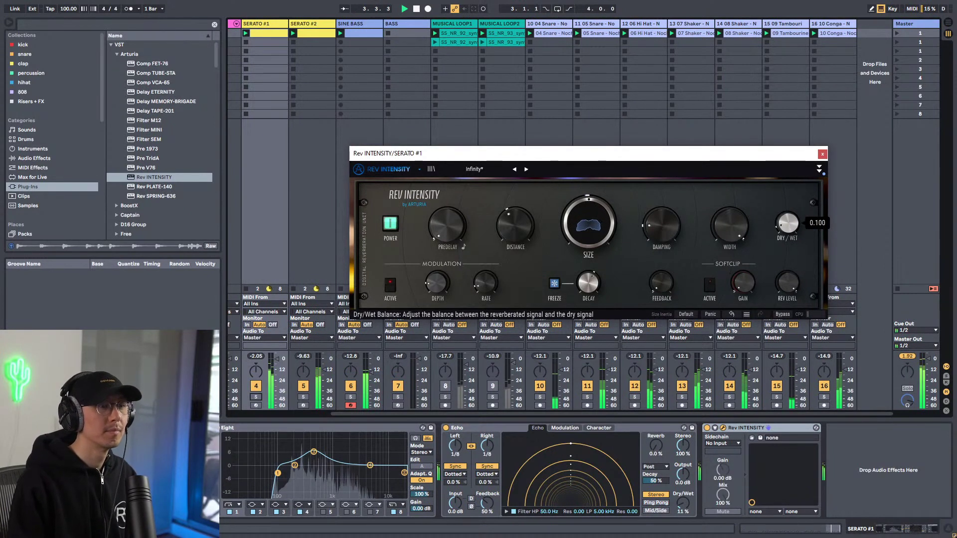
{"action": "left_click_drag", "start_coordinate": [787, 228], "coordinate": [788, 230]}
{"action": "left_click_drag", "start_coordinate": [588, 223], "coordinate": [588, 225]}
{"action": "left_click_drag", "start_coordinate": [588, 283], "coordinate": [588, 285]}
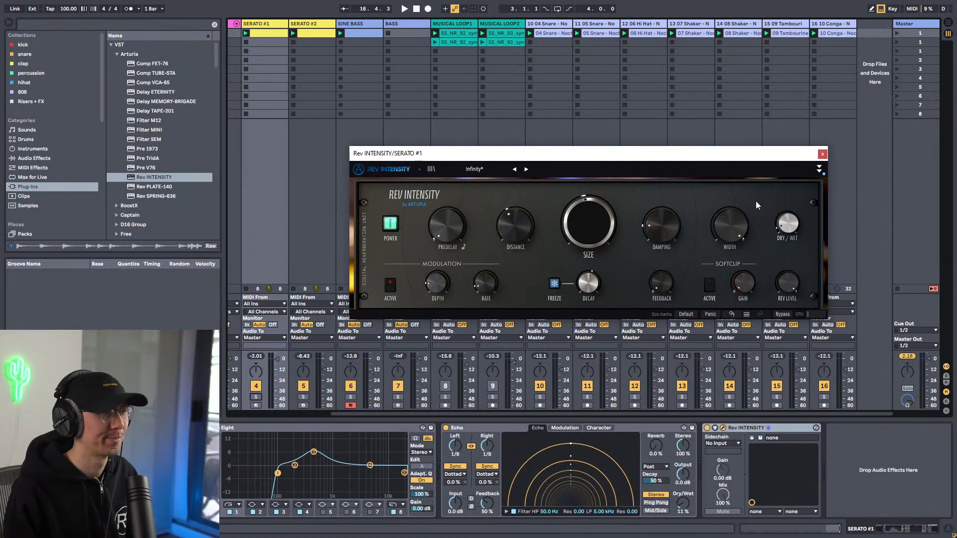
Audition the full mix with the reverb, stop playback, and close the Rev INTENSITY window.
{"action": "key", "text": "space"}
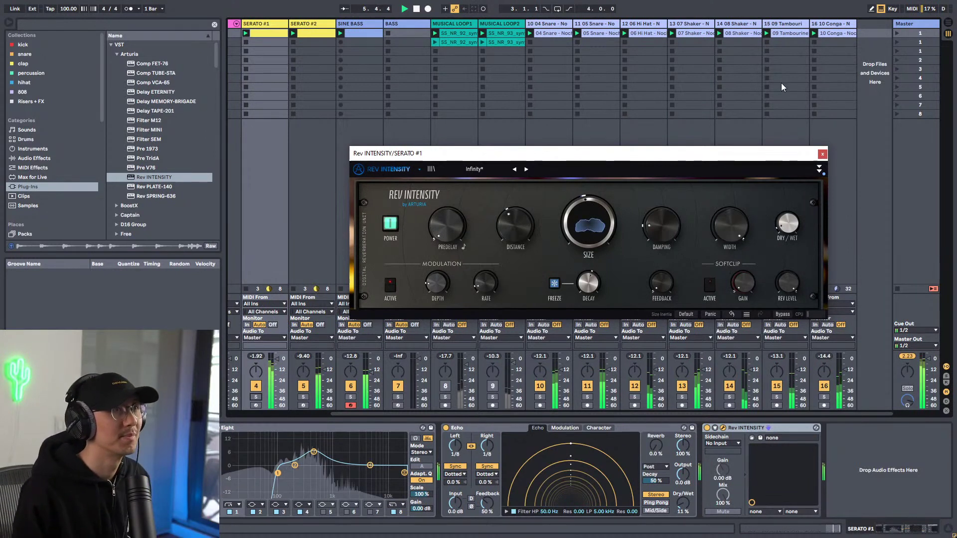
{"action": "key", "text": "space"}
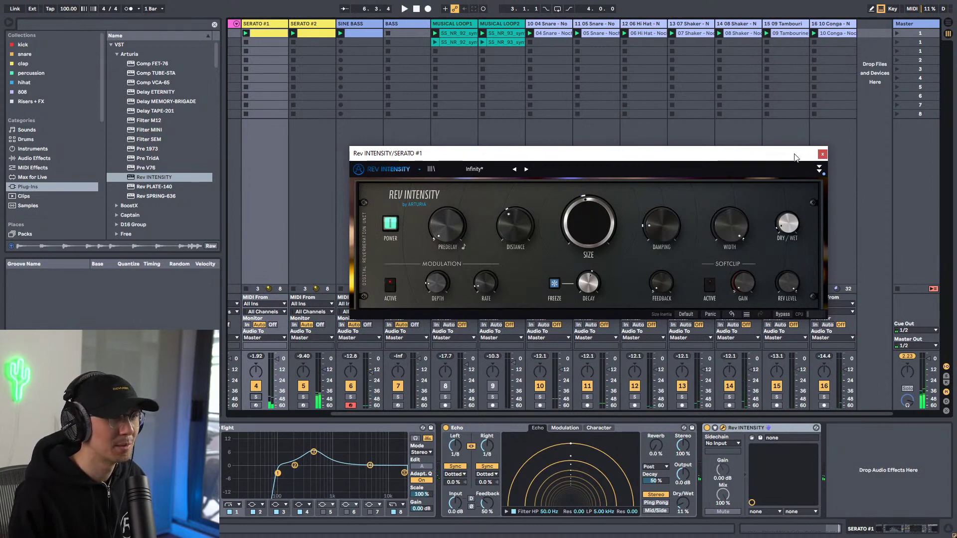
{"action": "left_click", "coordinate": [821, 154]}
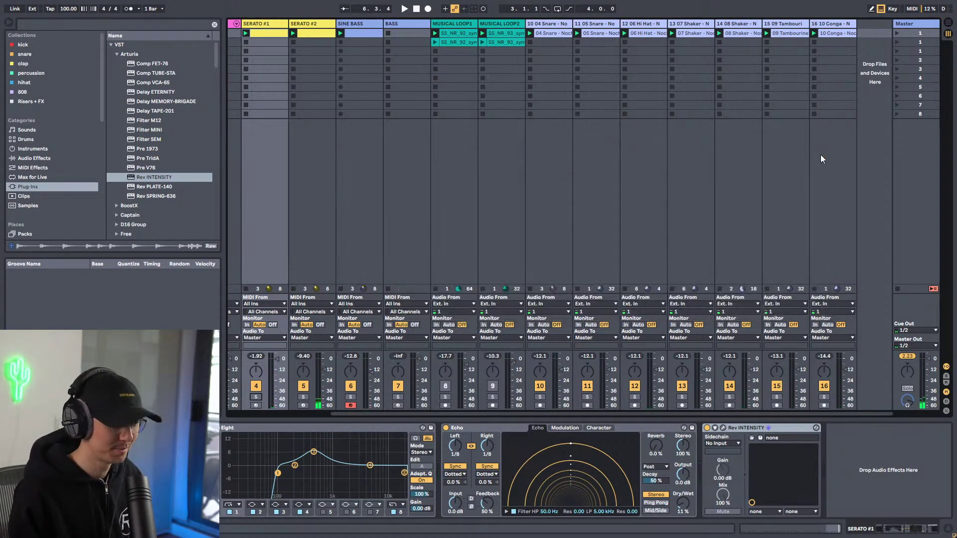
{"action": "mouse_move", "coordinate": [790, 413]}
{"action": "left_mouse_down"}
{"action": "mouse_move", "coordinate": [681, 423]}
{"action": "mouse_move", "coordinate": [788, 416]}
{"action": "left_mouse_up"}
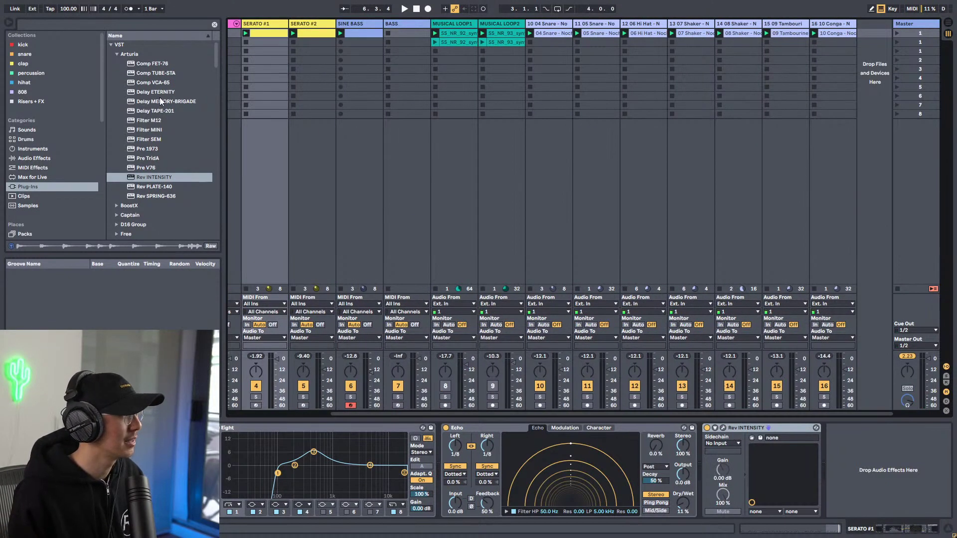
Open the Sample Packs folder in the browser and collapse the Image_sounds Reggaeton Styles 1 pack.
{"action": "scroll", "coordinate": [60, 118], "scroll_direction": "down", "scroll_amount": 6}
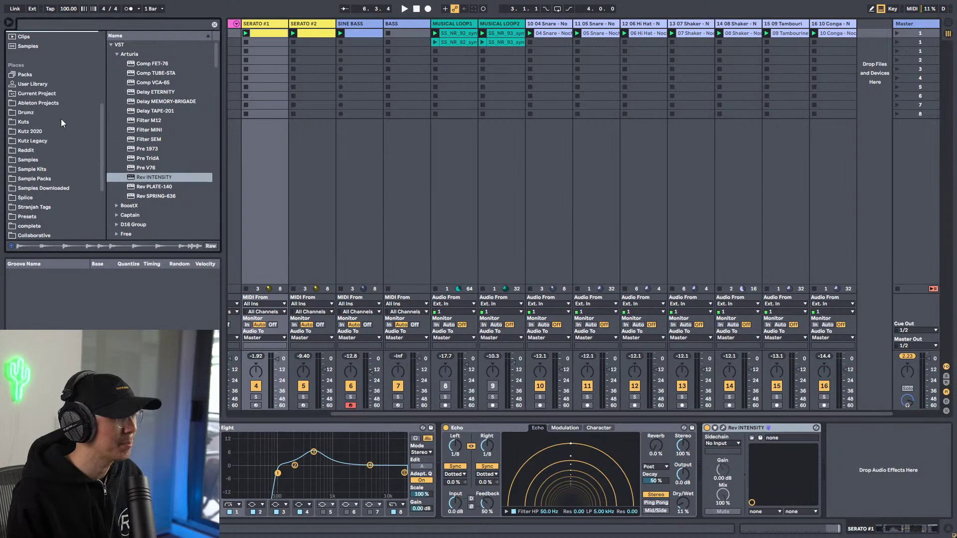
{"action": "left_click", "coordinate": [47, 180]}
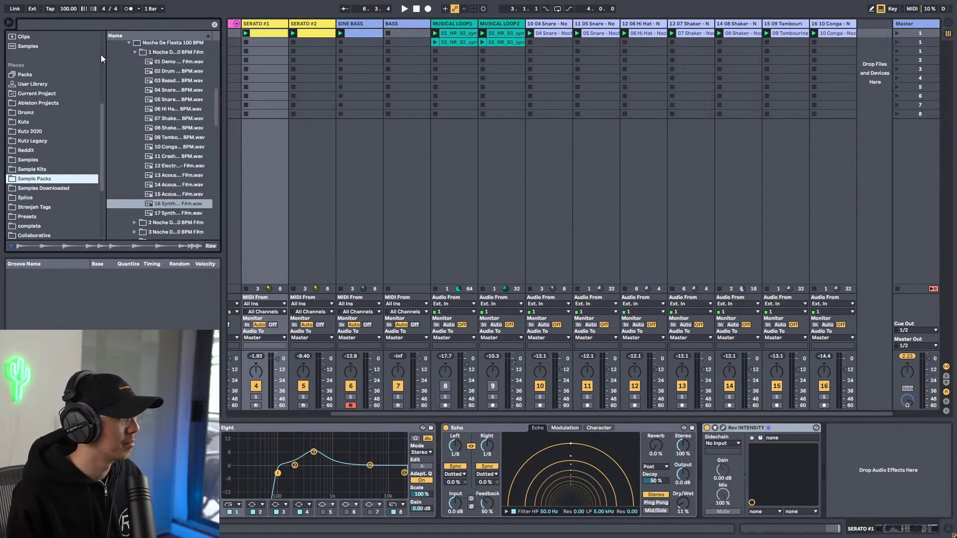
{"action": "scroll", "coordinate": [101, 54], "scroll_direction": "up", "scroll_amount": 3}
{"action": "scroll", "coordinate": [125, 67], "scroll_direction": "up", "scroll_amount": 5}
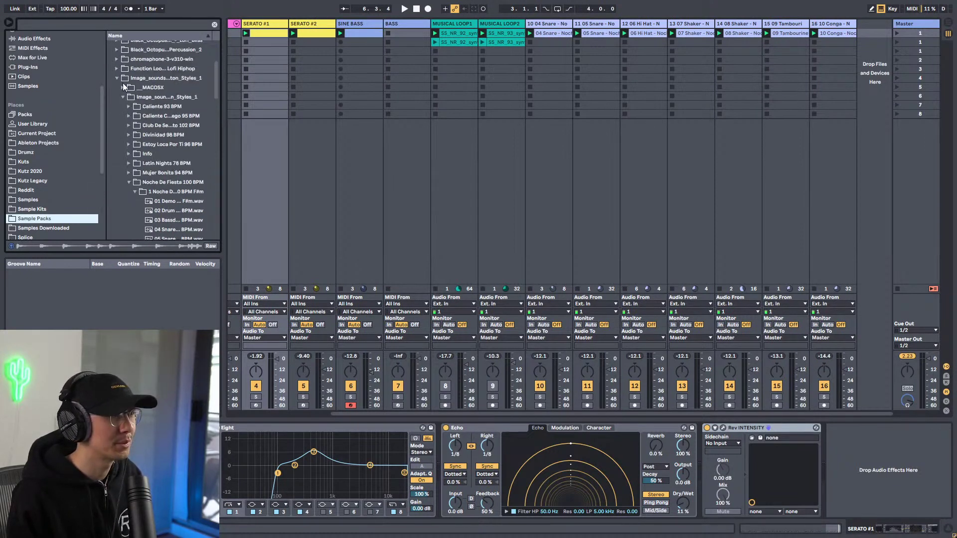
{"action": "left_click", "coordinate": [116, 78]}
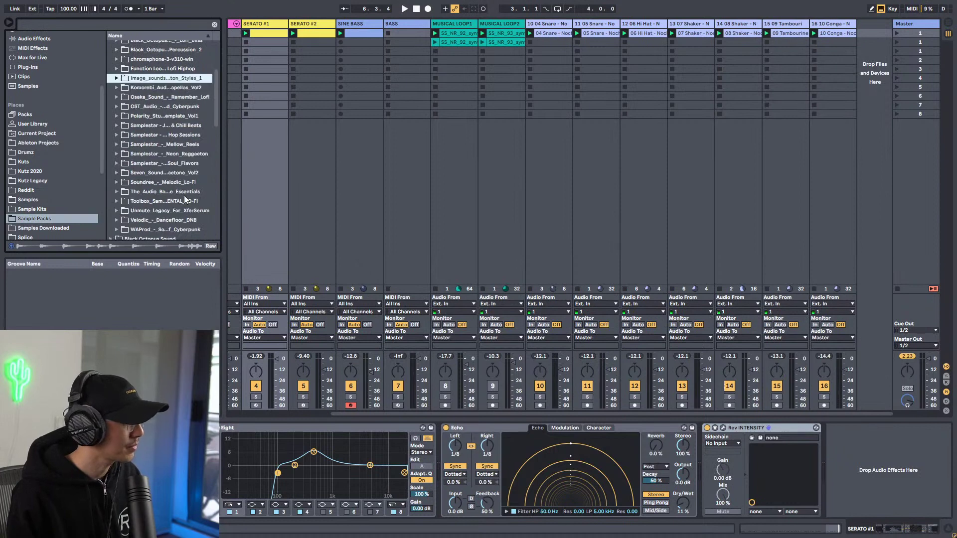
Expand the Samplestar Neon_Reggaeton pack and go to the loops of Kit 06 21 93 B min.
{"action": "scroll", "coordinate": [185, 194], "scroll_direction": "down", "scroll_amount": 2}
{"action": "scroll", "coordinate": [120, 152], "scroll_direction": "up", "scroll_amount": 5}
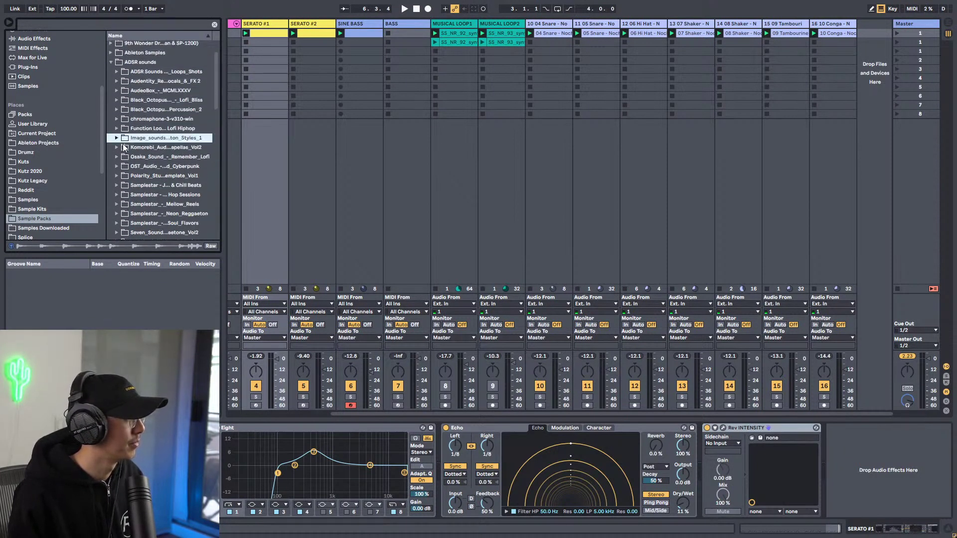
{"action": "left_click", "coordinate": [121, 212]}
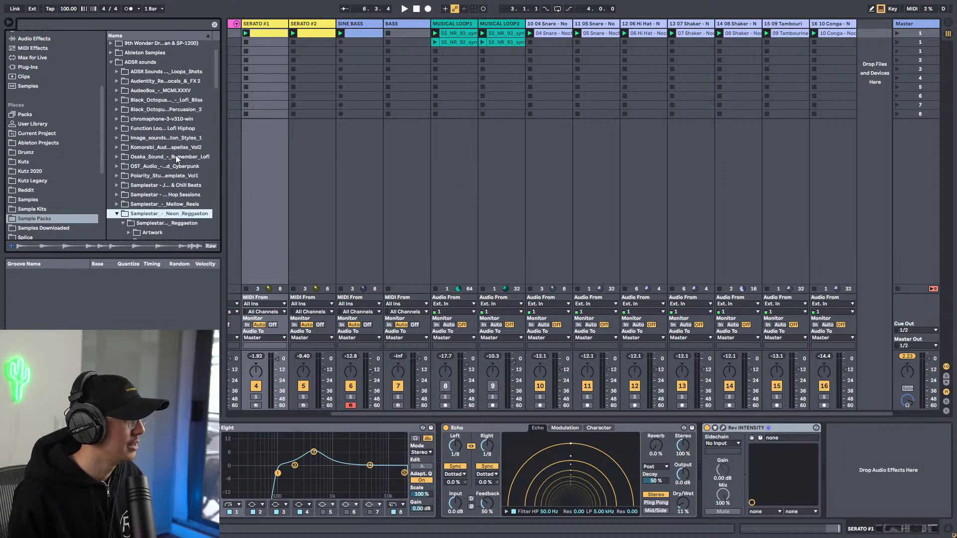
{"action": "left_click", "coordinate": [175, 154]}
{"action": "left_click", "coordinate": [151, 166]}
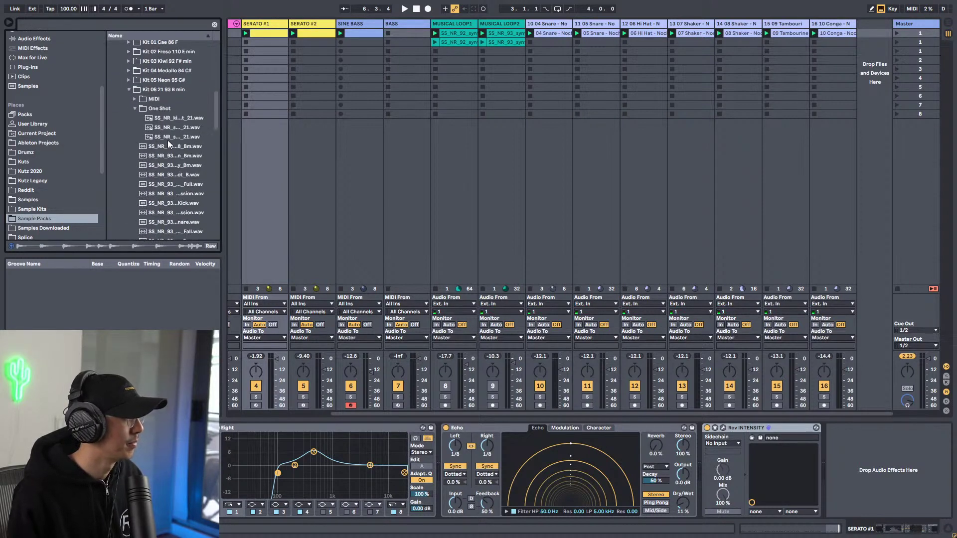
{"action": "scroll", "coordinate": [174, 192], "scroll_direction": "down", "scroll_amount": 3}
Audition Kit 06's synth loops and place SS_NR_93_synth_loop_21_Keys_Lush_Bm in the third slot of the MUSICAL LOOP1 track, widened to show full clip names.
{"action": "left_click", "coordinate": [177, 229]}
{"action": "key", "text": "Up"}
{"action": "key", "text": "Up"}
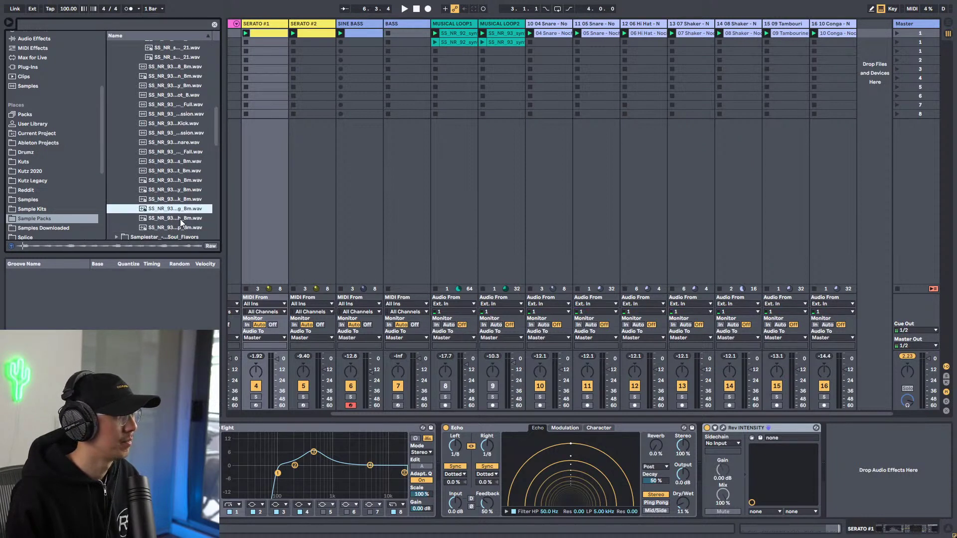
{"action": "key", "text": "Up"}
{"action": "key", "text": "Up"}
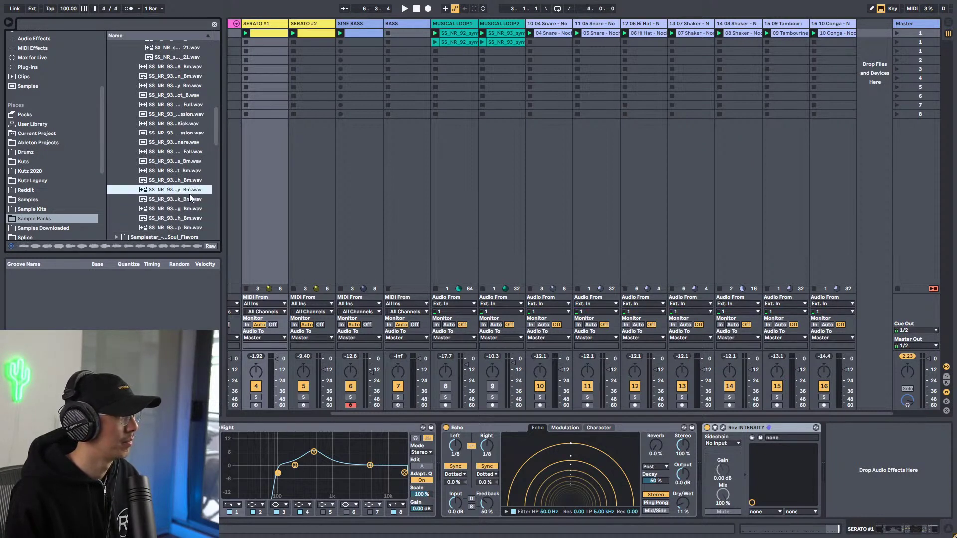
{"action": "key", "text": "Up"}
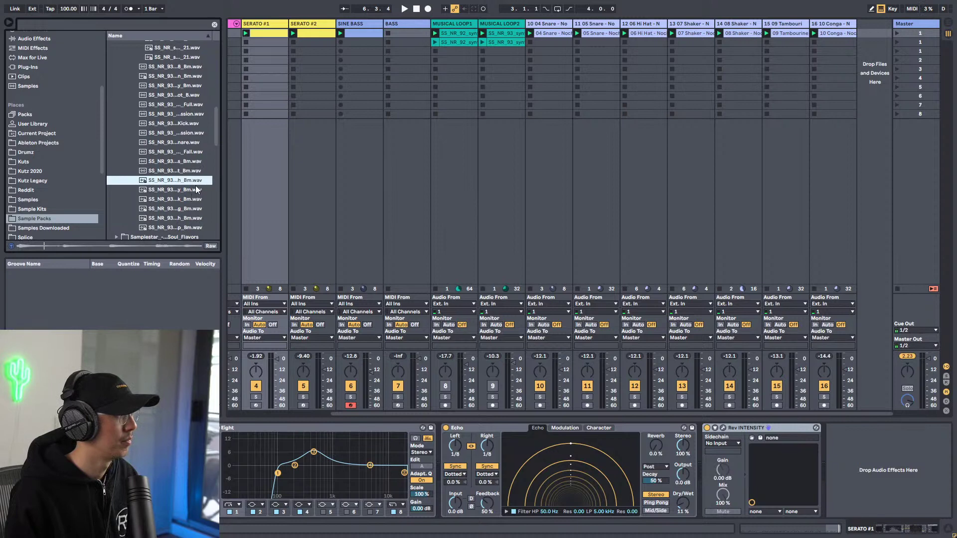
{"action": "left_click_drag", "start_coordinate": [477, 22], "coordinate": [556, 23]}
{"action": "left_click_drag", "start_coordinate": [174, 180], "coordinate": [484, 52]}
Preview a few more loops from Kit 06 21 93 B min.
{"action": "left_click", "coordinate": [192, 163]}
{"action": "left_click", "coordinate": [186, 172]}
{"action": "left_click", "coordinate": [186, 152]}
Widen the browser to show full file names, collapse Kit 06 21 93 B min, and expand Kit 03 Kiwi 92 F# min.
{"action": "scroll", "coordinate": [184, 147], "scroll_direction": "up", "scroll_amount": 12}
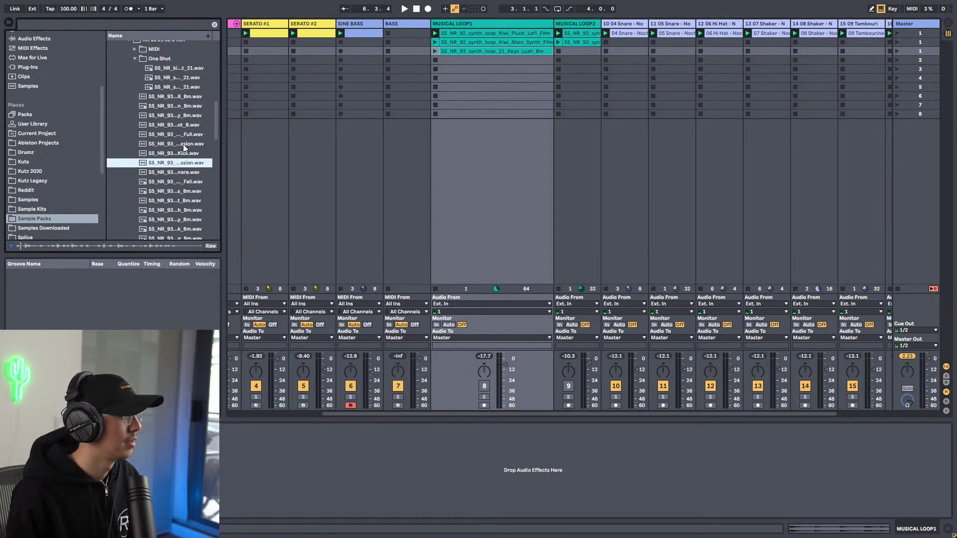
{"action": "scroll", "coordinate": [183, 145], "scroll_direction": "up", "scroll_amount": 12}
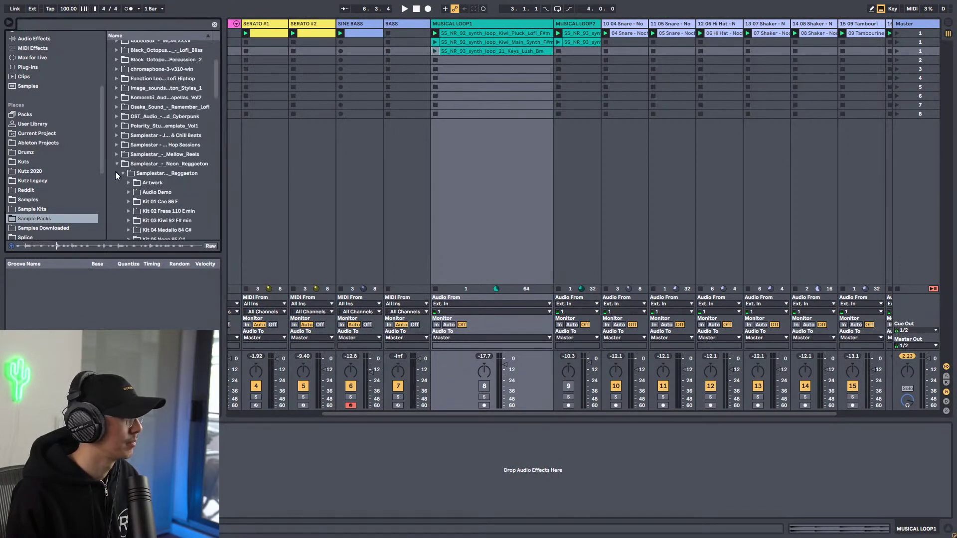
{"action": "left_click", "coordinate": [121, 172]}
{"action": "left_click_drag", "start_coordinate": [222, 189], "coordinate": [343, 188]}
{"action": "scroll", "coordinate": [268, 189], "scroll_direction": "down", "scroll_amount": 4}
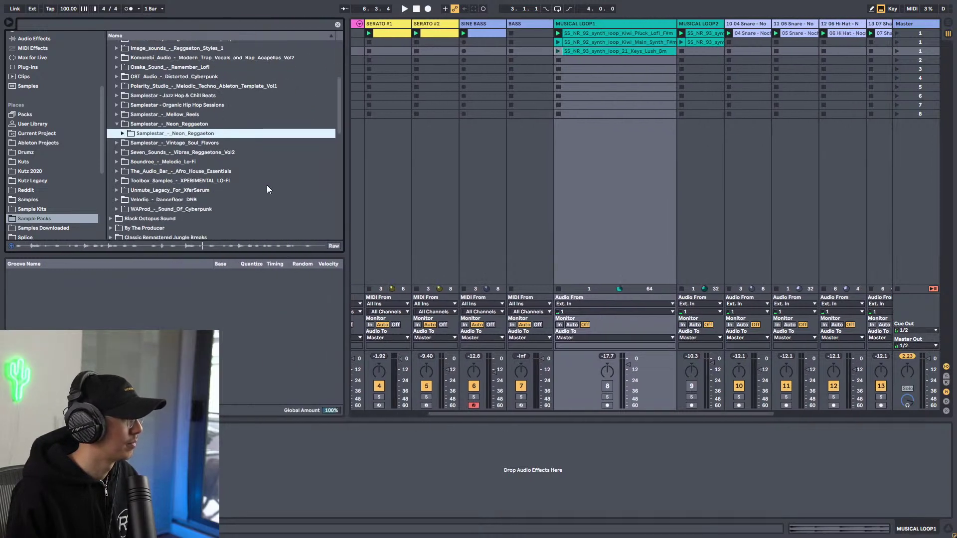
{"action": "left_click", "coordinate": [122, 133]}
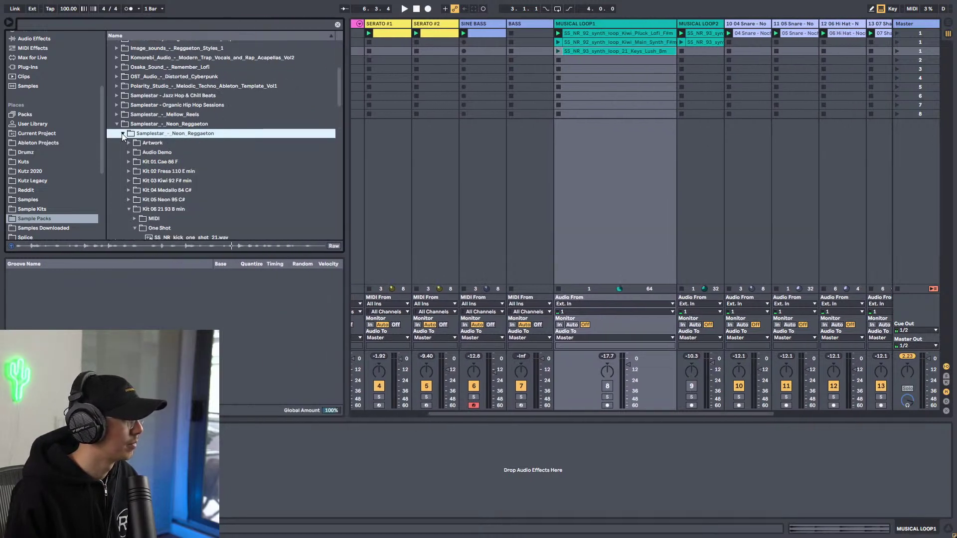
{"action": "left_click", "coordinate": [128, 206]}
{"action": "scroll", "coordinate": [127, 204], "scroll_direction": "down", "scroll_amount": 3}
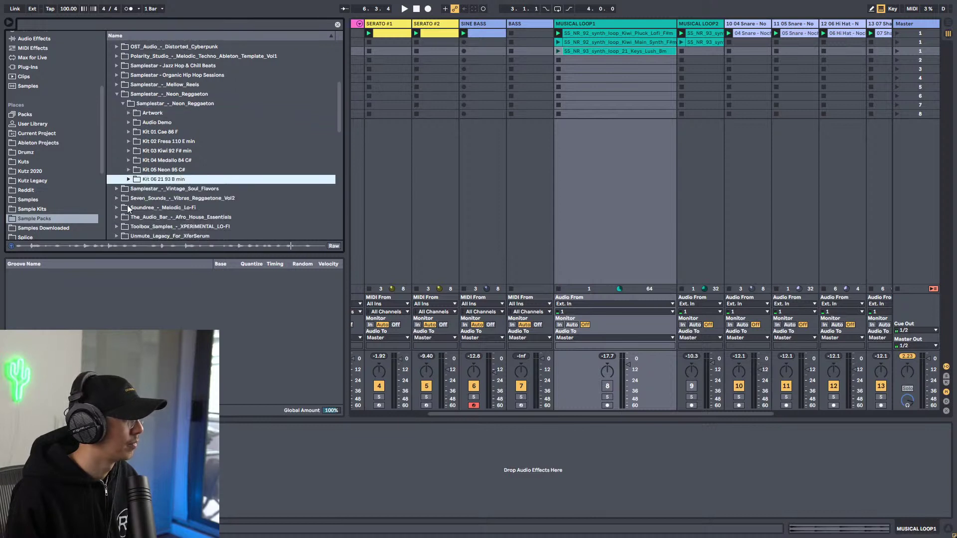
{"action": "left_click", "coordinate": [128, 150]}
{"action": "scroll", "coordinate": [178, 178], "scroll_direction": "down", "scroll_amount": 10}
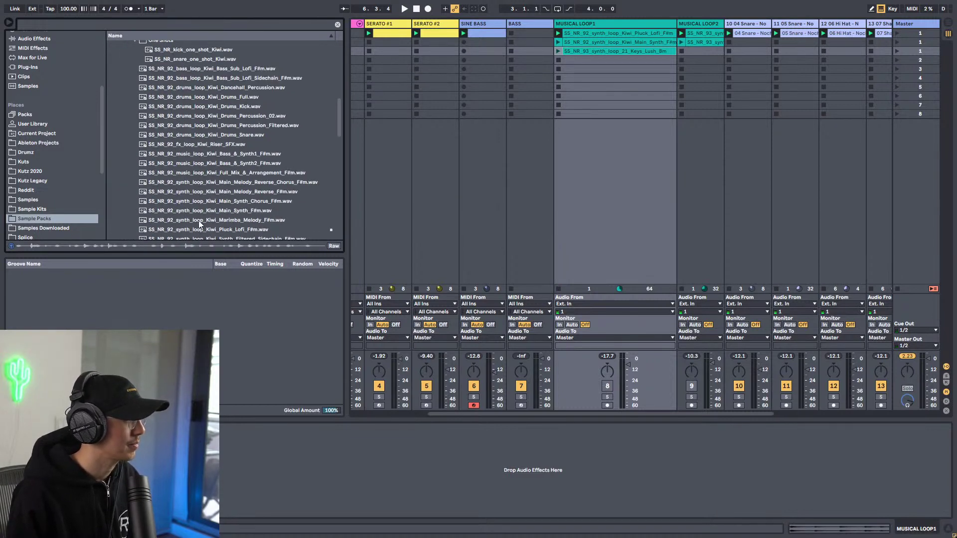
Audition the Kiwi synth loops and add SS_NR_92_synth_loop_Kiwi_Main_Synth_Chorus_F#m to the fourth slot of MUSICAL LOOP1, widening the track slightly.
{"action": "left_click", "coordinate": [208, 162]}
{"action": "key", "text": "Up"}
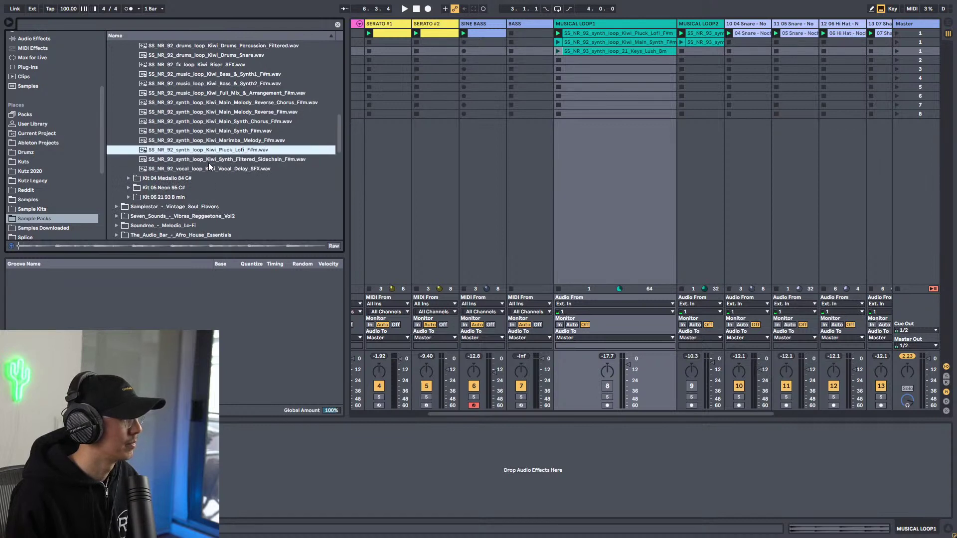
{"action": "key", "text": "Up"}
{"action": "key", "text": "Up"}
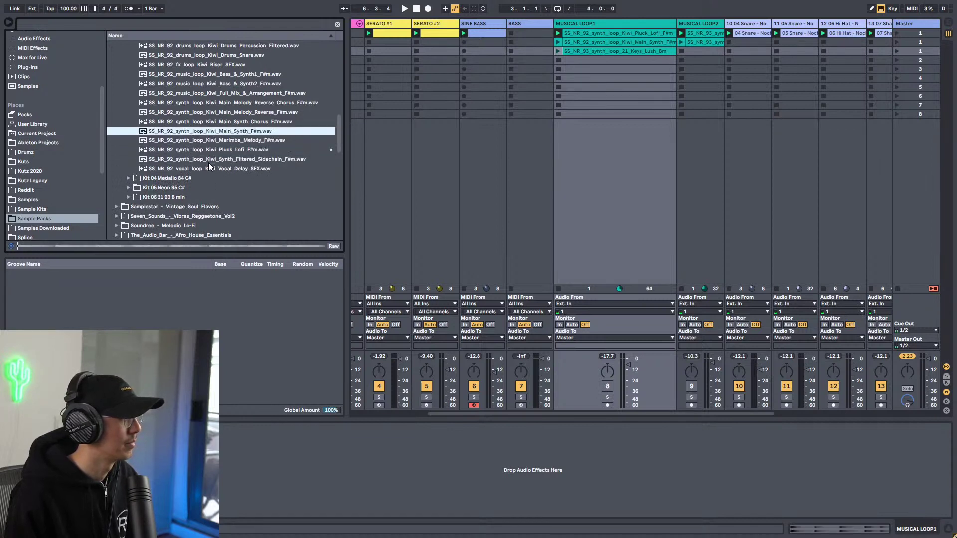
{"action": "key", "text": "Up"}
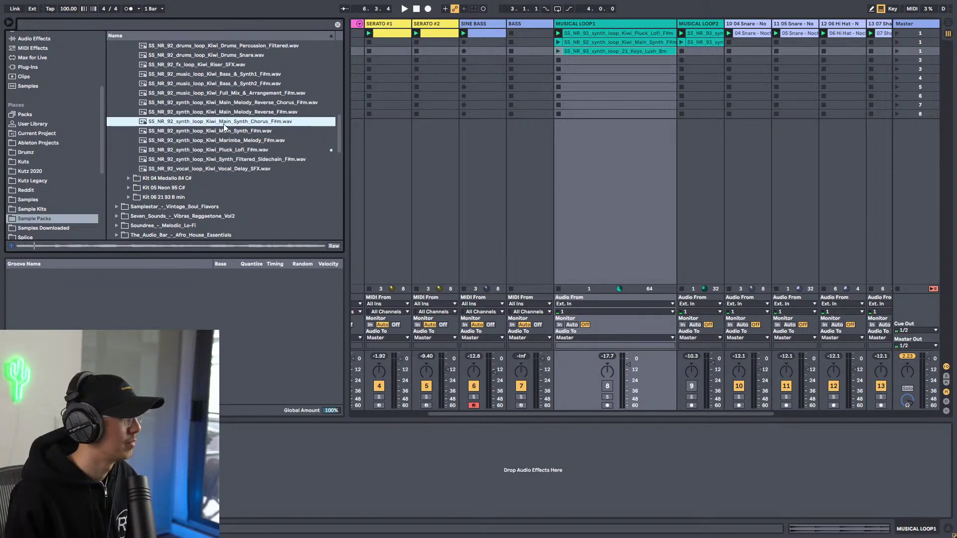
{"action": "left_click_drag", "start_coordinate": [247, 121], "coordinate": [588, 61]}
{"action": "left_click_drag", "start_coordinate": [678, 22], "coordinate": [686, 22]}
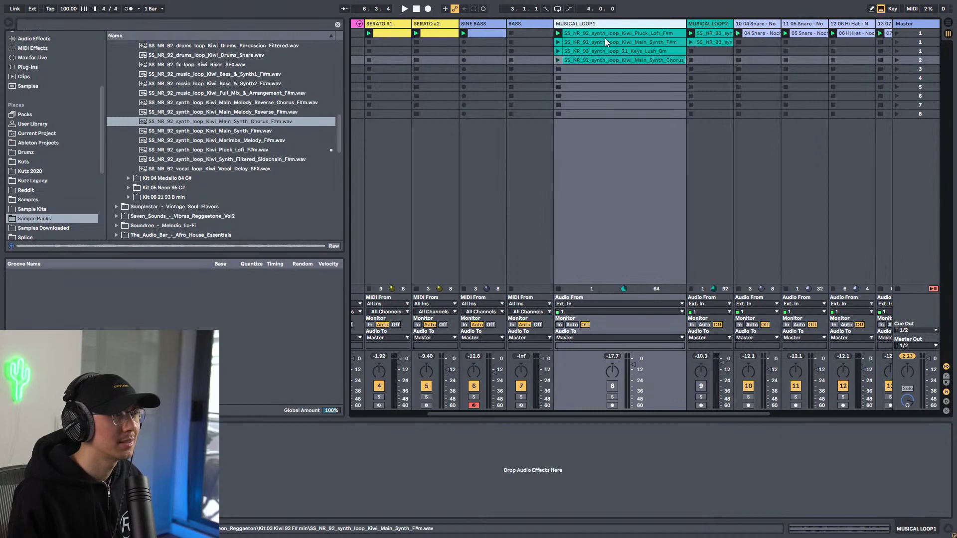
Audition the Kiwi Main Synth Chorus and 21 Keys Lush clips in MUSICAL LOOP1, and transpose the Keys Lush clip to 7 st.
{"action": "left_click", "coordinate": [629, 52]}
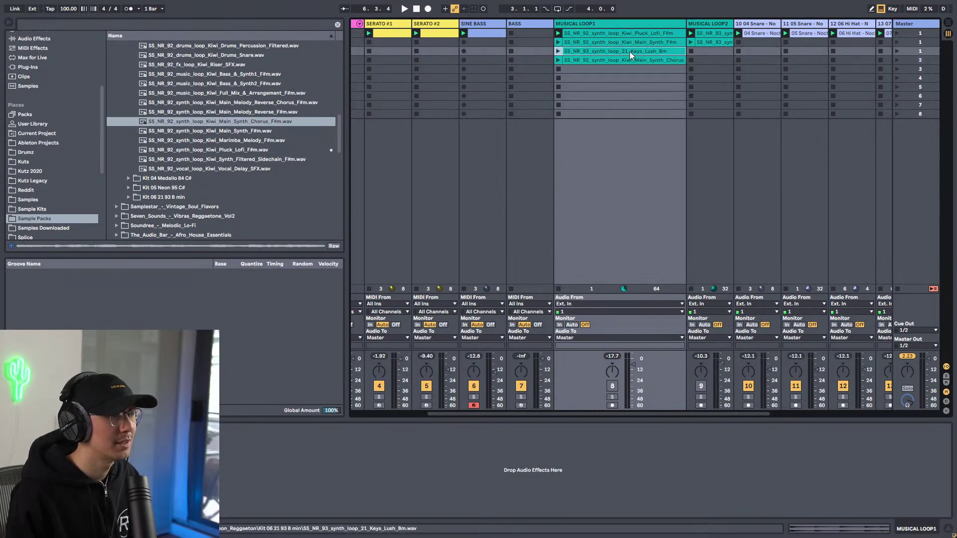
{"action": "double_click", "coordinate": [659, 52]}
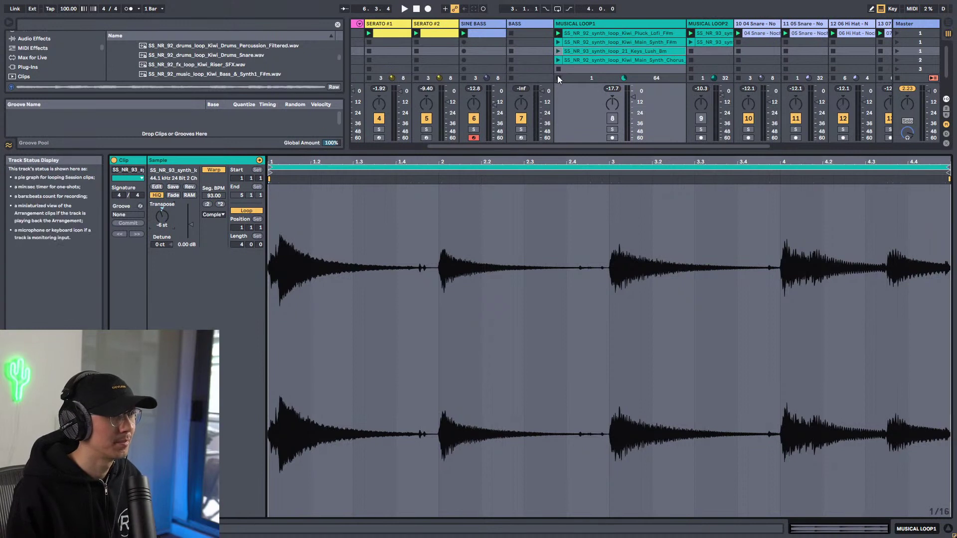
{"action": "left_click", "coordinate": [557, 60]}
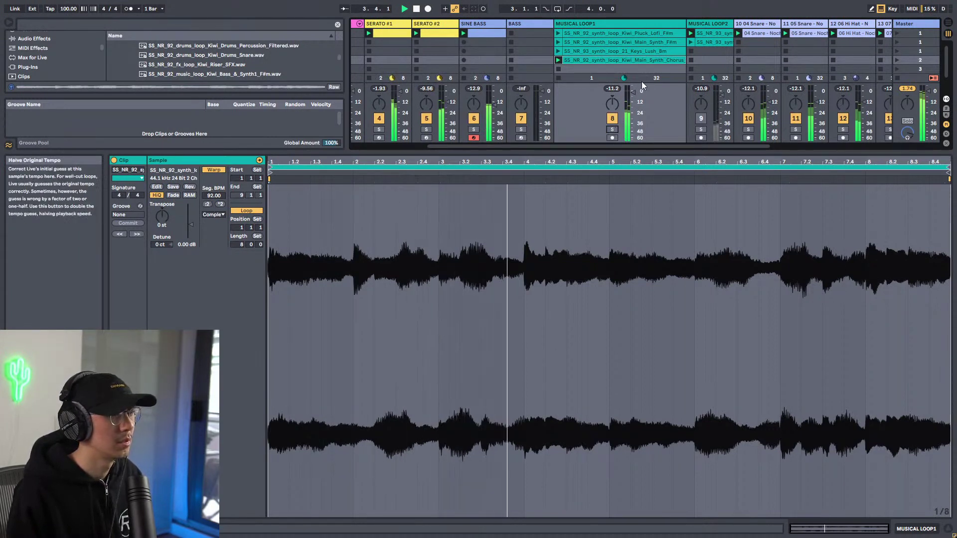
{"action": "left_click", "coordinate": [558, 51]}
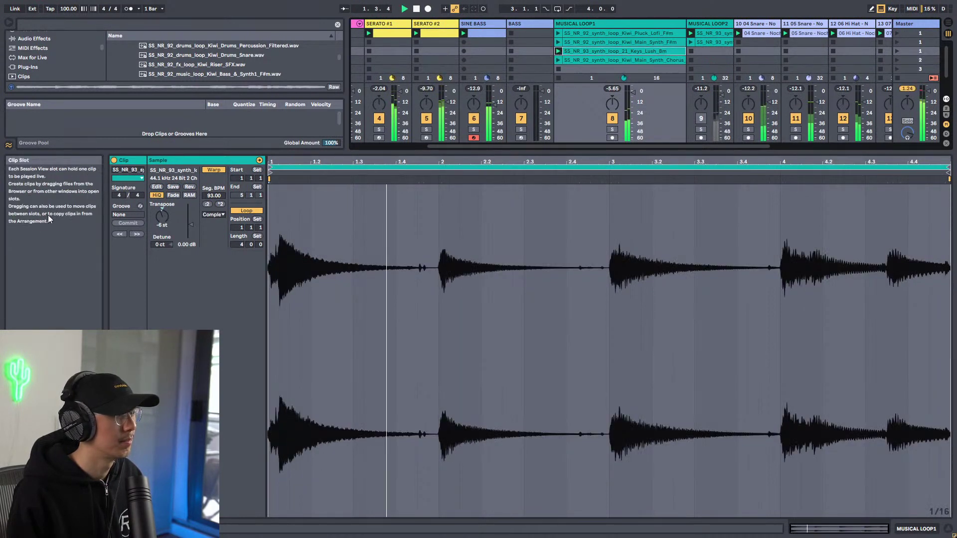
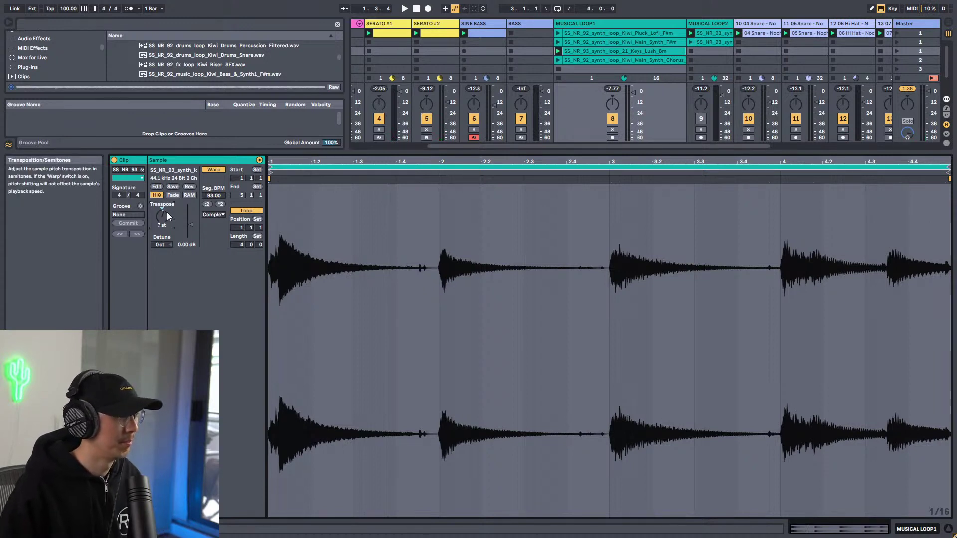
{"action": "key", "text": "space"}
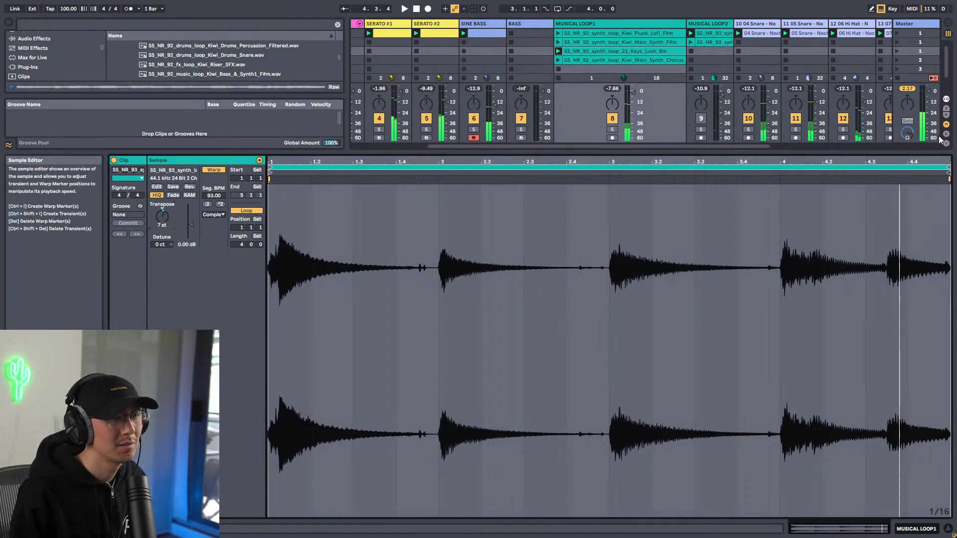
Shorten the Keys Lush clip's loop to two bars, keeping its start marker at 1.1.1.
{"action": "left_click_drag", "start_coordinate": [948, 169], "coordinate": [607, 197]}
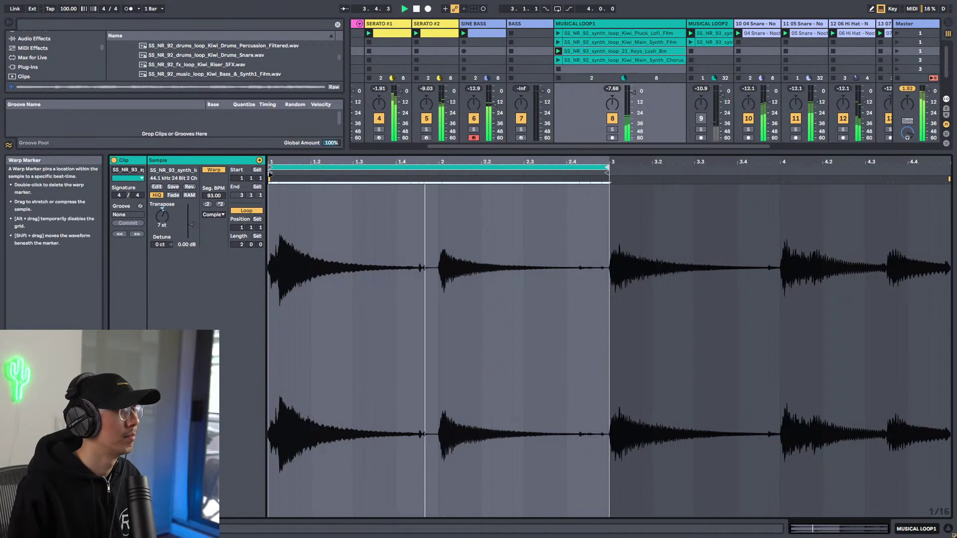
{"action": "left_click_drag", "start_coordinate": [270, 174], "coordinate": [279, 176]}
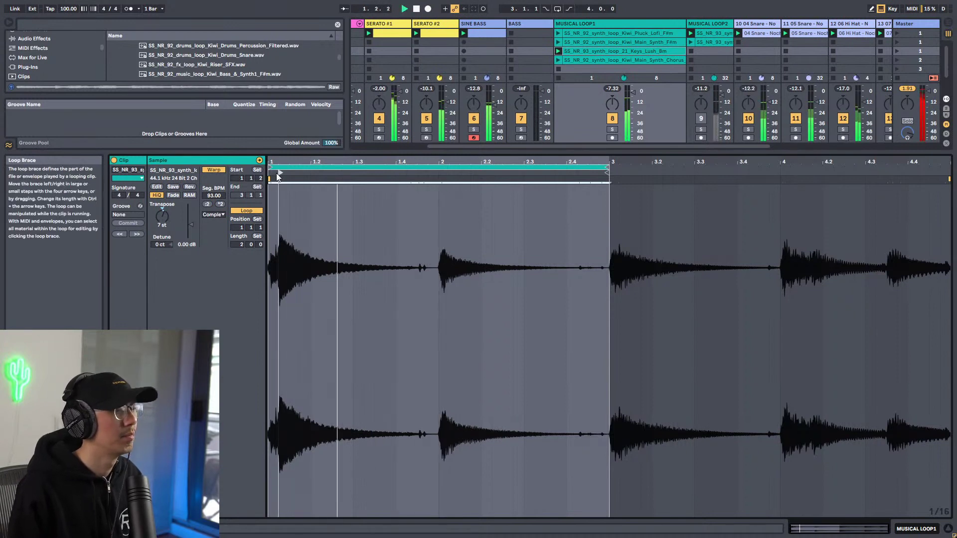
{"action": "left_click_drag", "start_coordinate": [278, 177], "coordinate": [270, 177]}
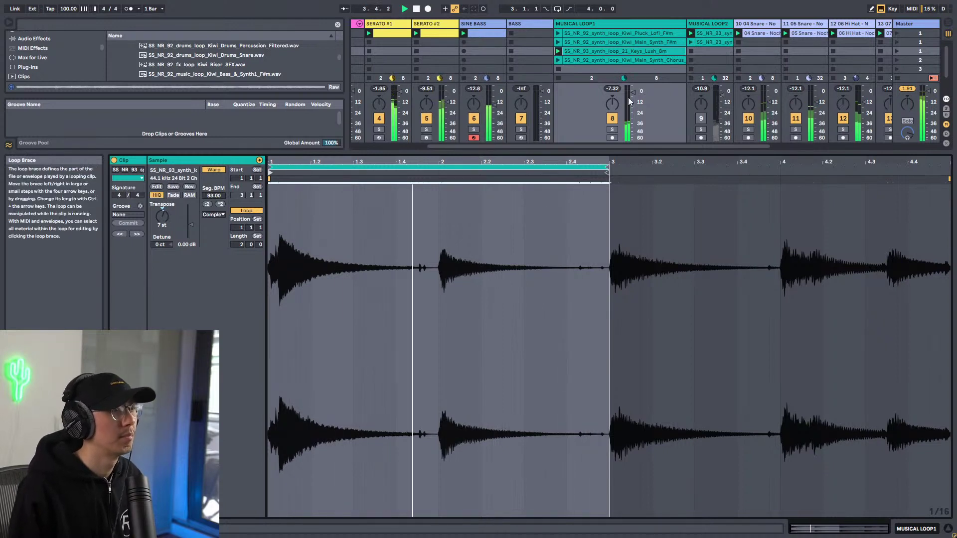
Compare the Kiwi Main Synth and Kiwi Pluck Lofi clips in MUSICAL LOOP1, both soloed and against the full beat.
{"action": "left_click", "coordinate": [558, 42]}
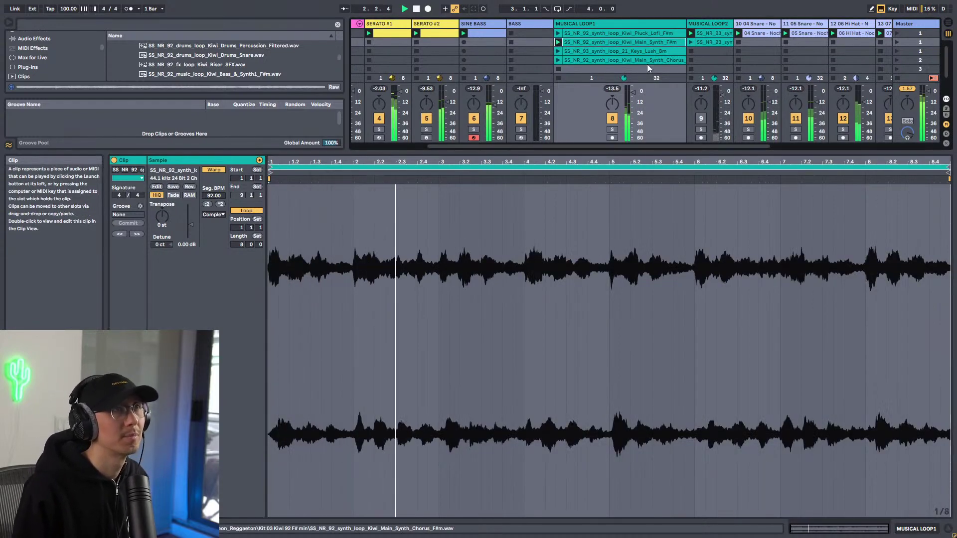
{"action": "left_click", "coordinate": [613, 129]}
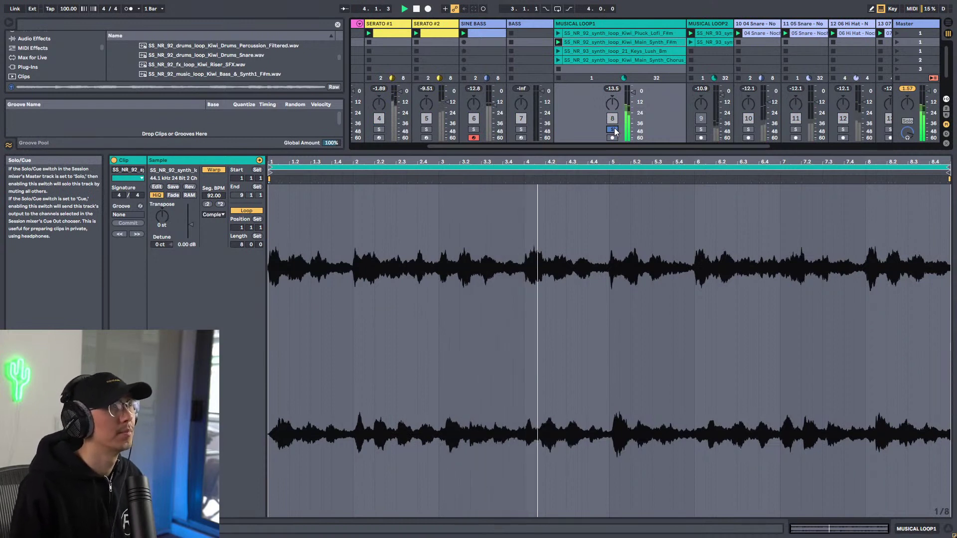
{"action": "left_click", "coordinate": [614, 128]}
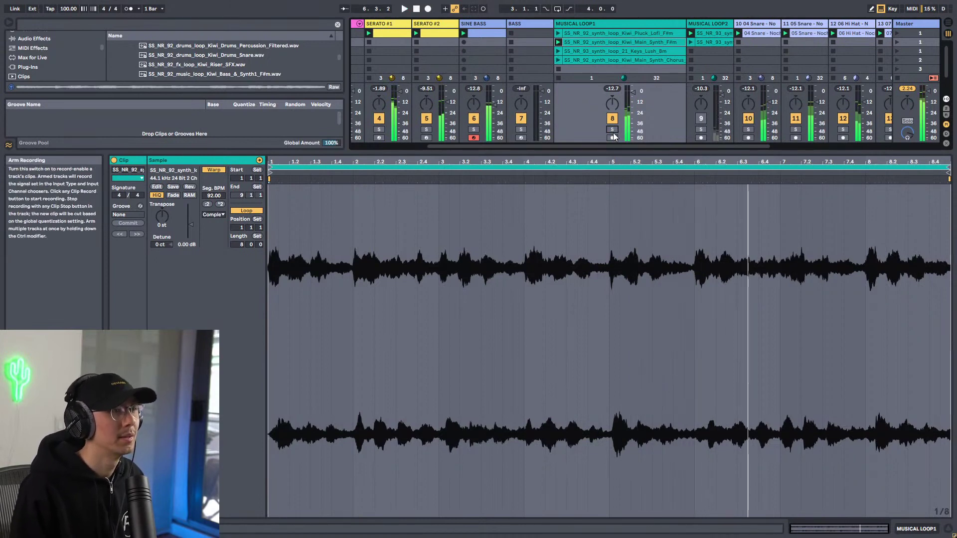
{"action": "left_click", "coordinate": [558, 33]}
{"action": "left_click", "coordinate": [613, 130]}
{"action": "left_click", "coordinate": [613, 130]}
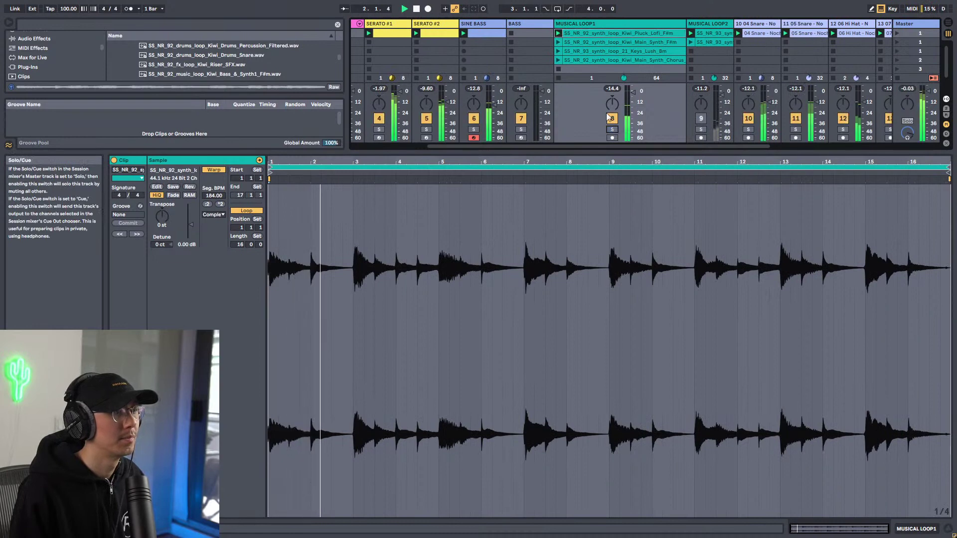
{"action": "left_click", "coordinate": [558, 42]}
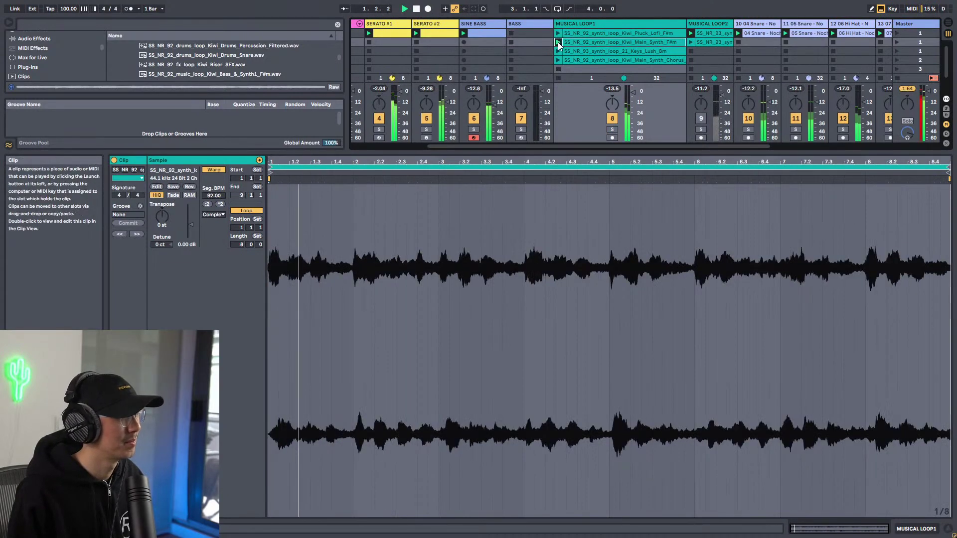
{"action": "left_click", "coordinate": [591, 35]}
{"action": "left_click", "coordinate": [591, 41]}
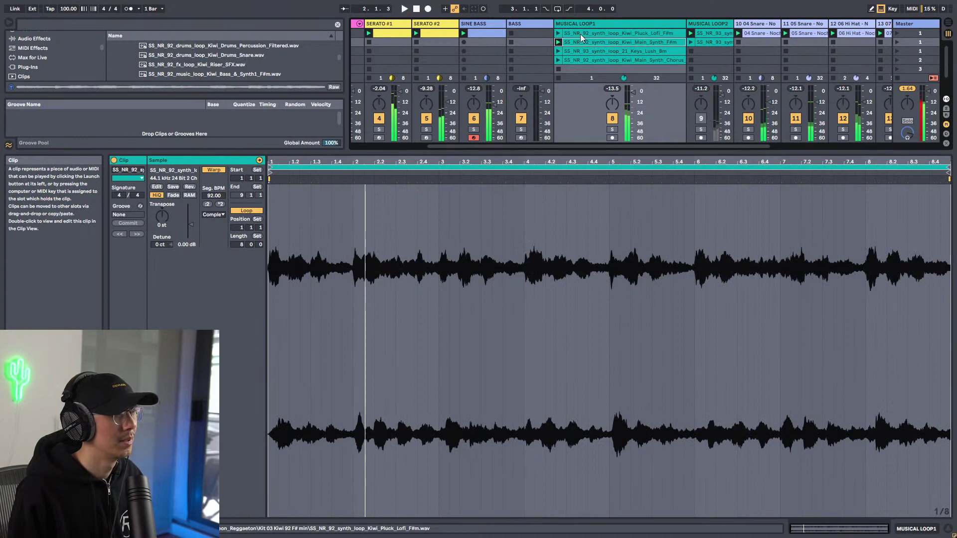
Launch the Kiwi Pluck Lofi clip, halve its segment tempo to 92 BPM, and solo MUSICAL LOOP1.
{"action": "left_click", "coordinate": [558, 33]}
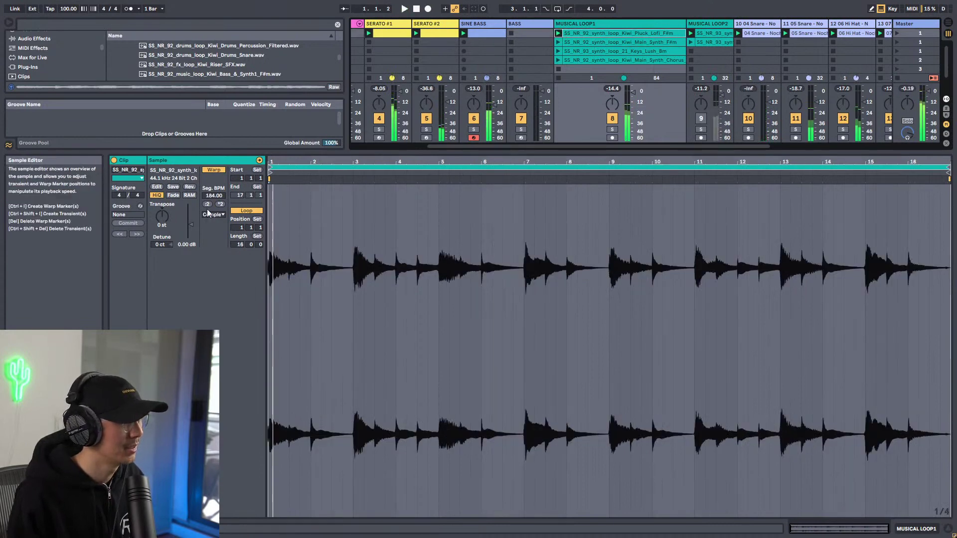
{"action": "left_click", "coordinate": [207, 203]}
{"action": "left_click", "coordinate": [612, 130]}
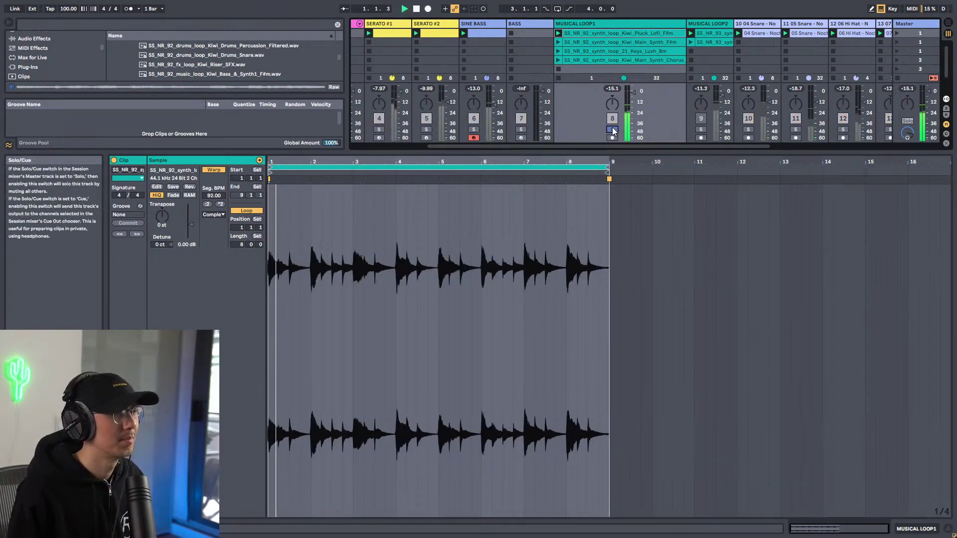
Switch to the Kiwi Main Synth clip, unsolo MUSICAL LOOP1, and raise the clip's gain to 2 dB.
{"action": "left_click", "coordinate": [558, 41]}
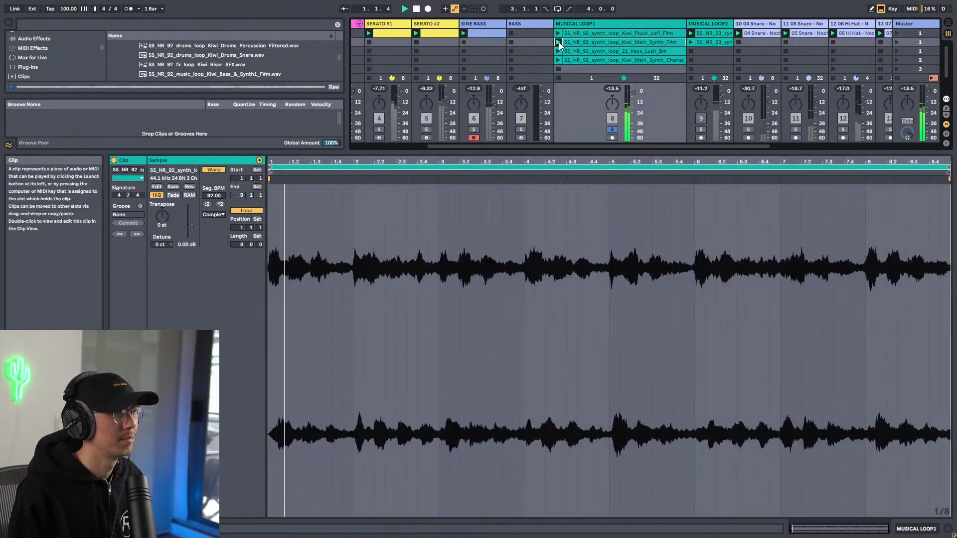
{"action": "left_click", "coordinate": [613, 130]}
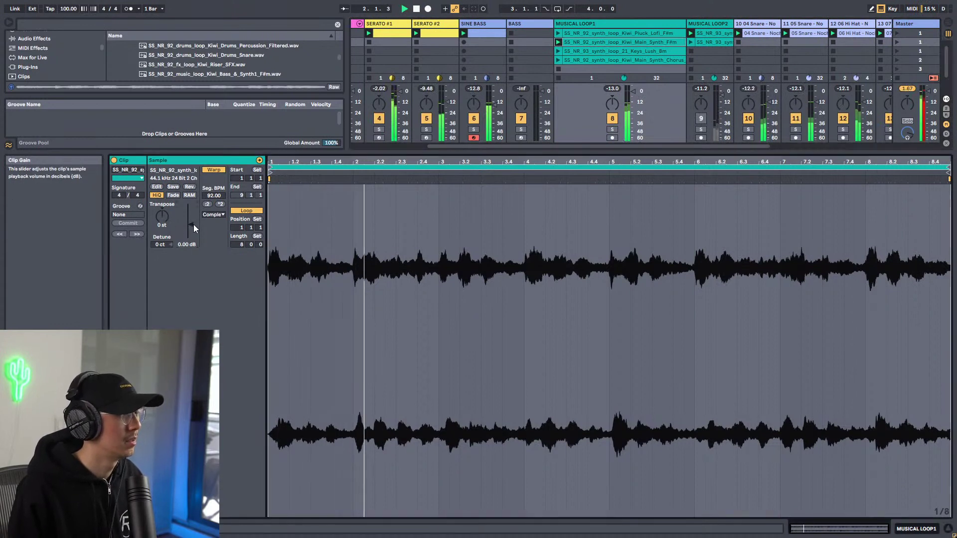
{"action": "left_click_drag", "start_coordinate": [190, 225], "coordinate": [196, 224]}
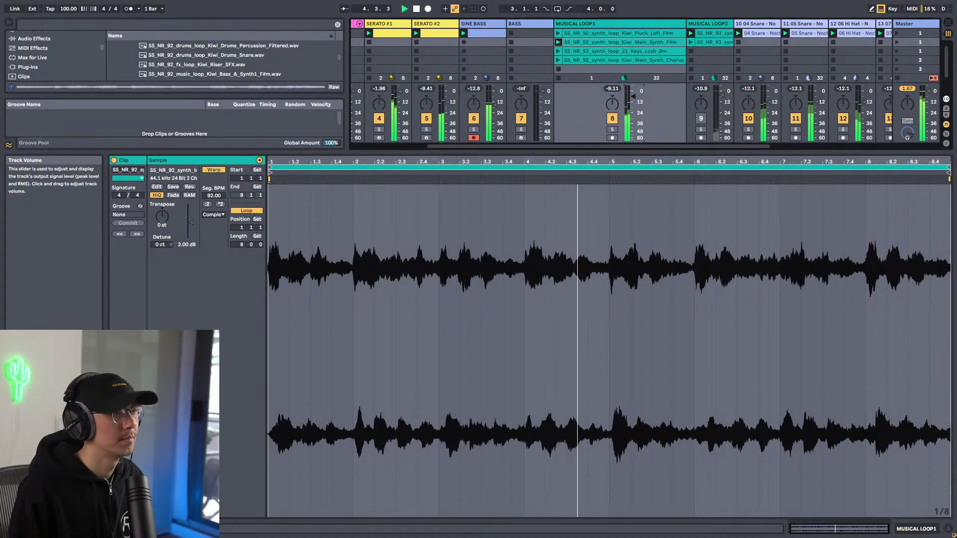
Narrow the MUSICAL LOOP1 track to roughly the width of its neighbours, and play back the beat.
{"action": "left_click_drag", "start_coordinate": [686, 22], "coordinate": [644, 22]}
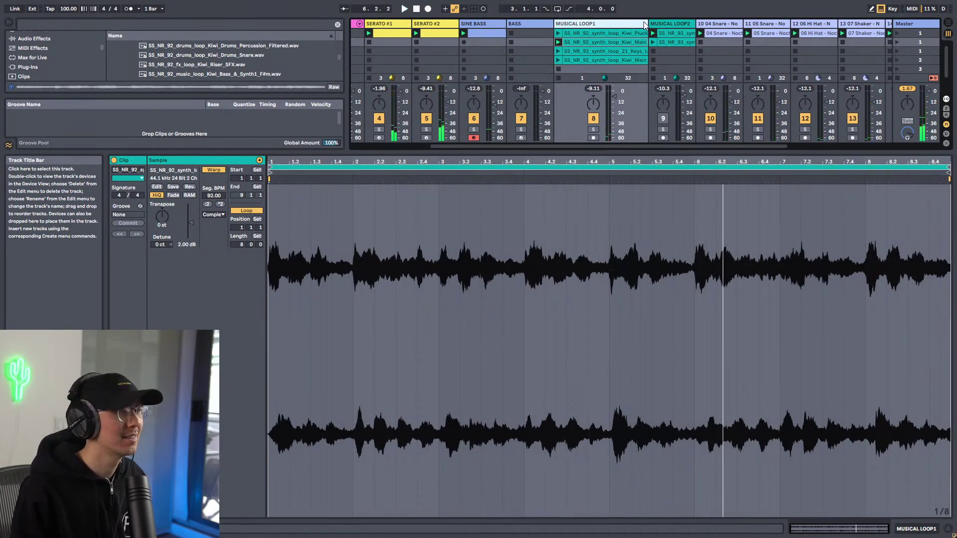
{"action": "key", "text": "space"}
{"action": "left_click_drag", "start_coordinate": [642, 21], "coordinate": [606, 22]}
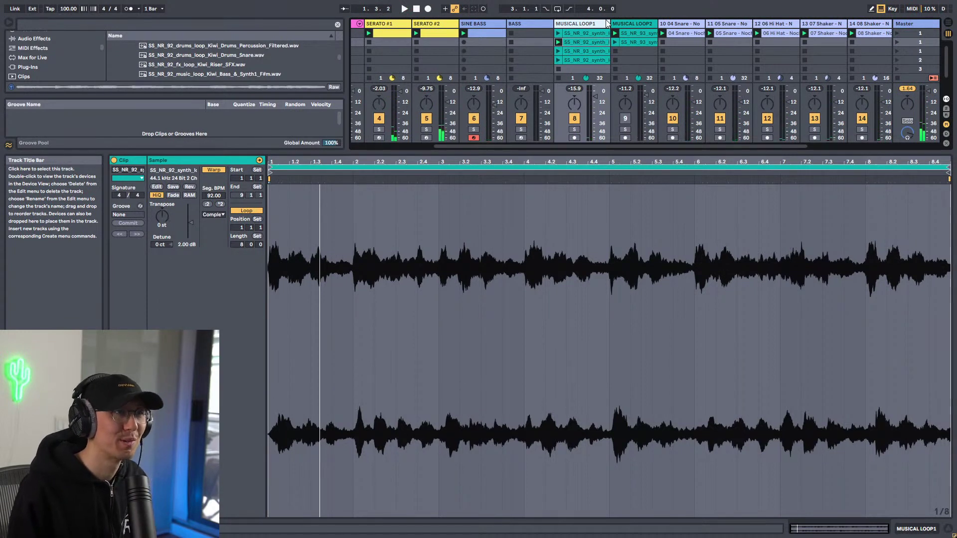
{"action": "key", "text": "space"}
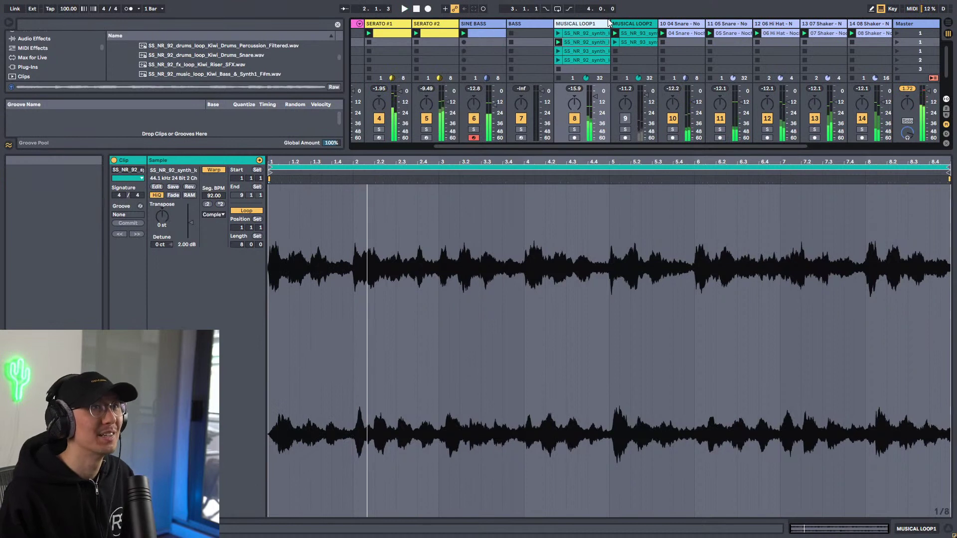
{"action": "key", "text": "space"}
{"action": "key", "text": "space"}
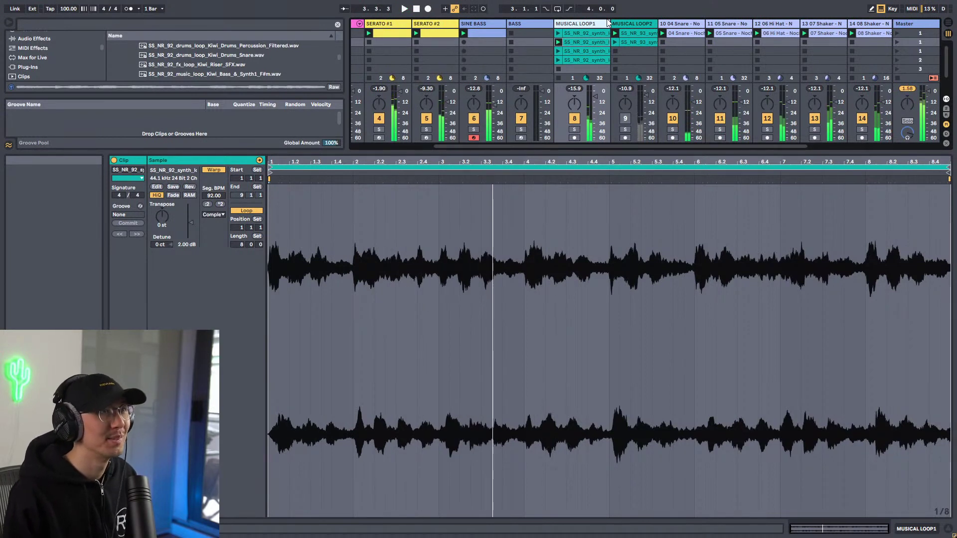
Insert an empty scene, capture the currently playing clips into a new scene named REGGAETON, and play it.
{"action": "left_click", "coordinate": [921, 33]}
{"action": "key", "text": "space"}
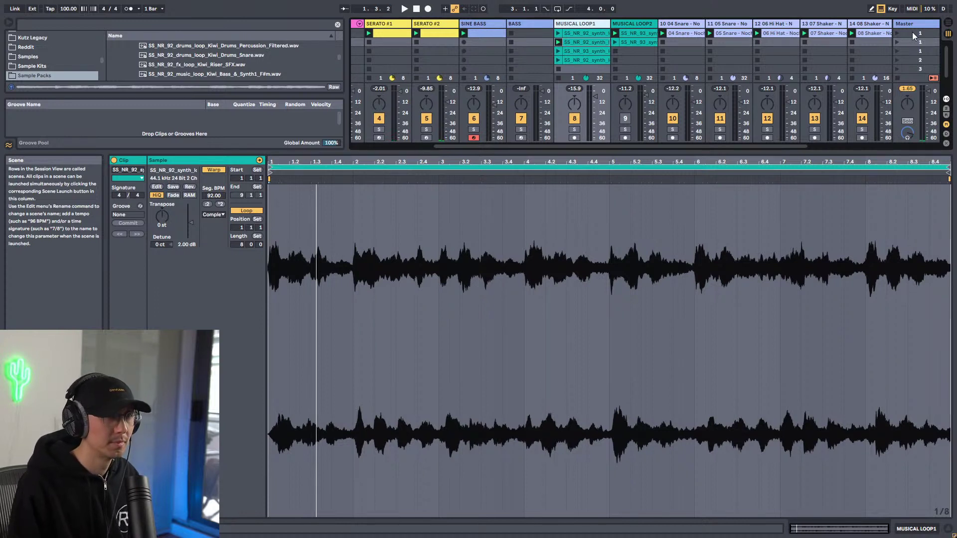
{"action": "left_click", "coordinate": [827, 51]}
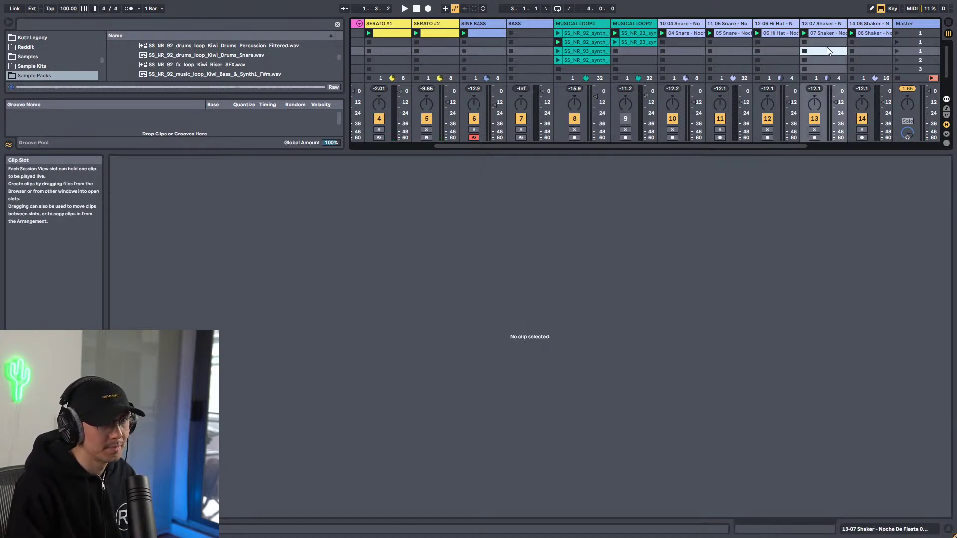
{"action": "key", "text": "ctrl+i"}
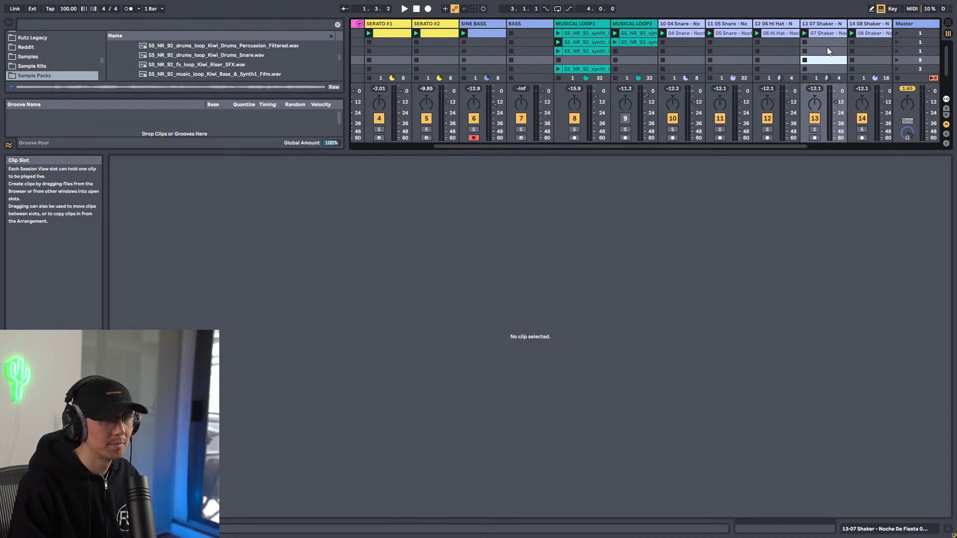
{"action": "key", "text": "ctrl+shift+i"}
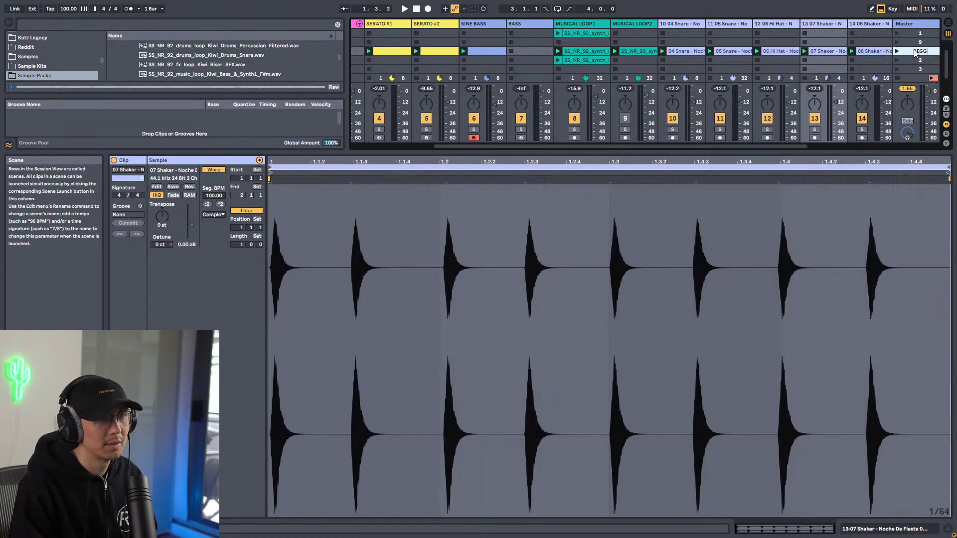
{"action": "key", "text": "Return"}
{"action": "key", "text": "space"}
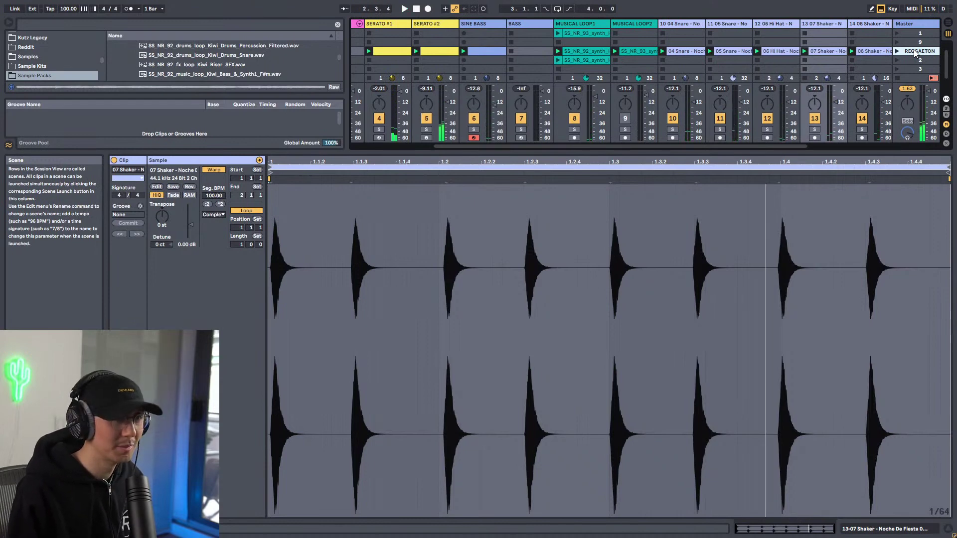
Duplicate the REGGAETON scene, shrink the clip view to show more of the session, and launch the duplicate.
{"action": "key", "text": "super+d"}
{"action": "left_click_drag", "start_coordinate": [758, 152], "coordinate": [759, 394]}
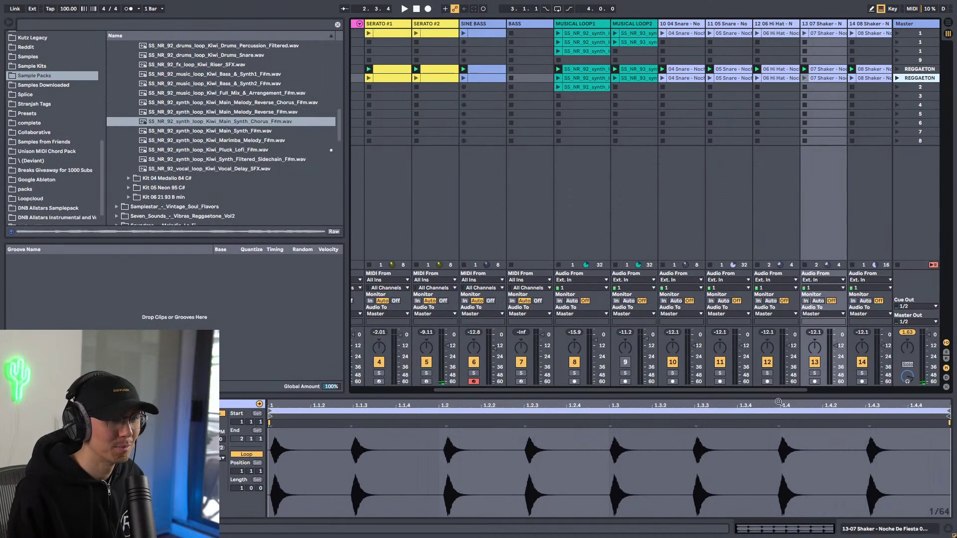
{"action": "left_click_drag", "start_coordinate": [781, 390], "coordinate": [565, 376]}
{"action": "left_click", "coordinate": [897, 77]}
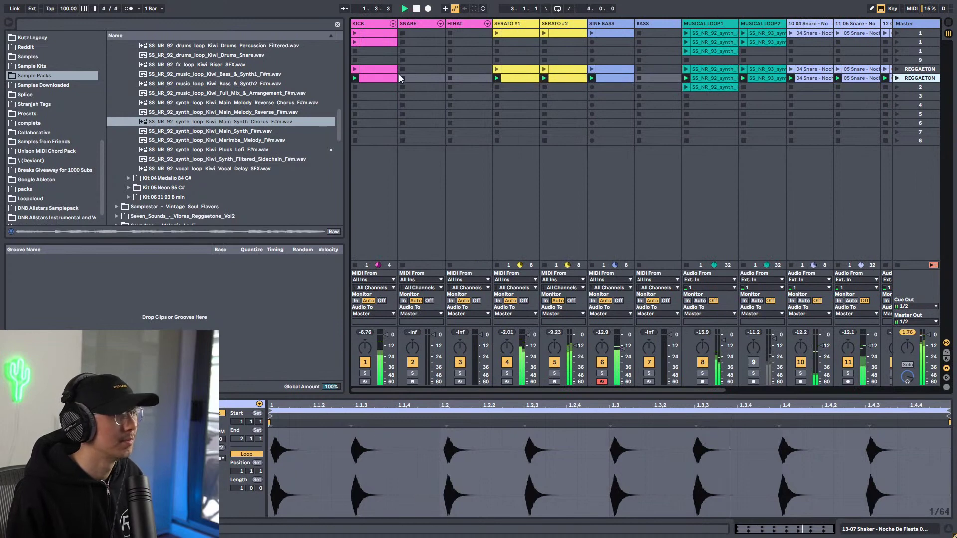
Rearrange the duplicated scene's KICK clip so the kick hits fall on 1.1, 1.2.3 and 1.4.3.
{"action": "left_click", "coordinate": [380, 78]}
{"action": "left_click_drag", "start_coordinate": [429, 489], "coordinate": [911, 423]}
{"action": "left_click_drag", "start_coordinate": [487, 458], "coordinate": [568, 458]}
{"action": "left_click", "coordinate": [668, 480]}
{"action": "double_click", "coordinate": [722, 466]}
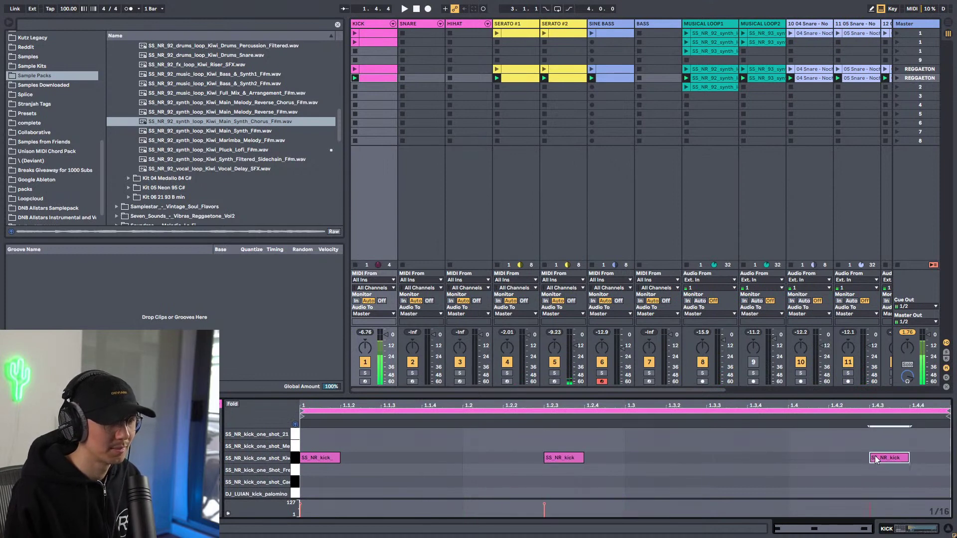
Create a SNARE clip in the duplicated REGGAETON scene with a Snare132 hit on 1.3, and play the scene.
{"action": "double_click", "coordinate": [420, 79]}
{"action": "left_click_drag", "start_coordinate": [646, 505], "coordinate": [646, 491]}
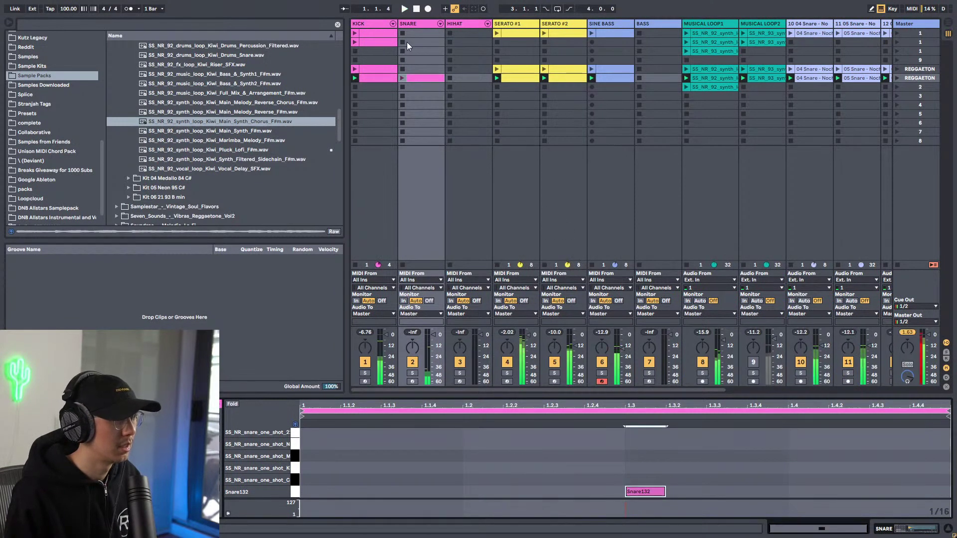
{"action": "left_click", "coordinate": [897, 78]}
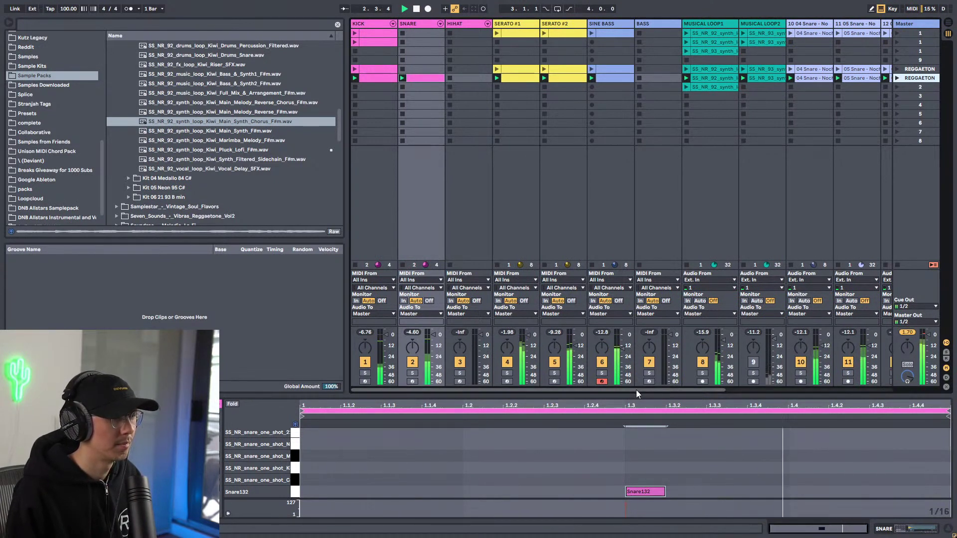
{"action": "left_click_drag", "start_coordinate": [636, 389], "coordinate": [837, 382]}
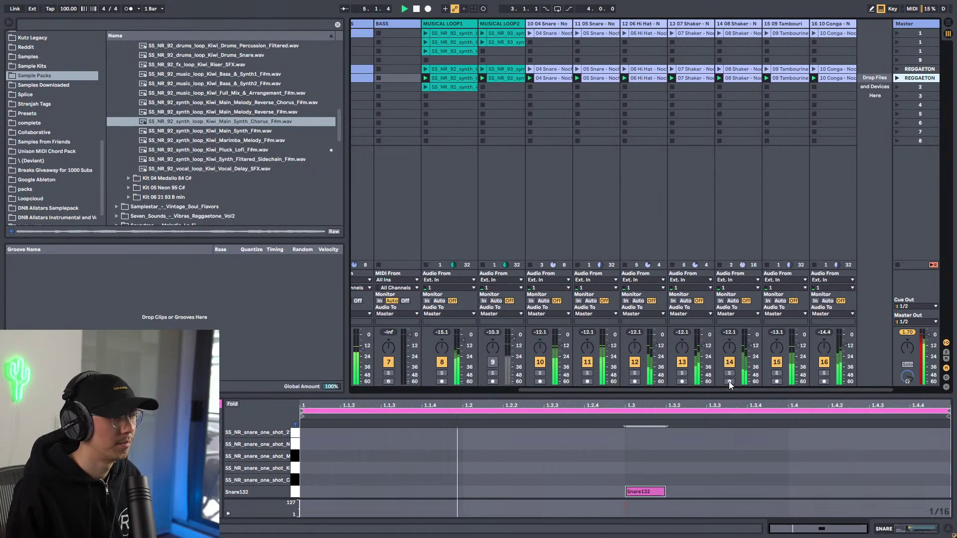
Reduce the REMIX scene's SERATO #1 clip to a C1 note at 13 and a C#1 note at 13.2, and play it.
{"action": "left_click_drag", "start_coordinate": [728, 388], "coordinate": [538, 387]}
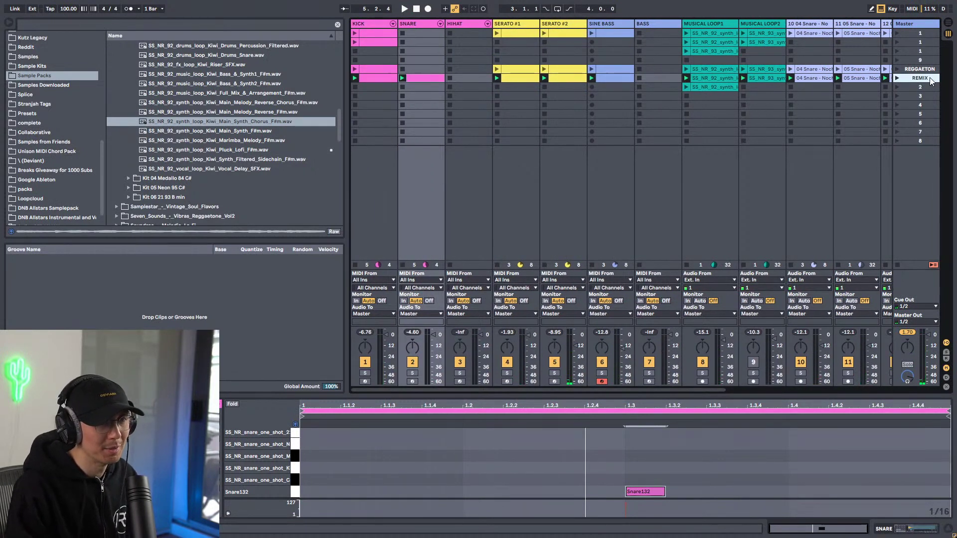
{"action": "left_click", "coordinate": [519, 79]}
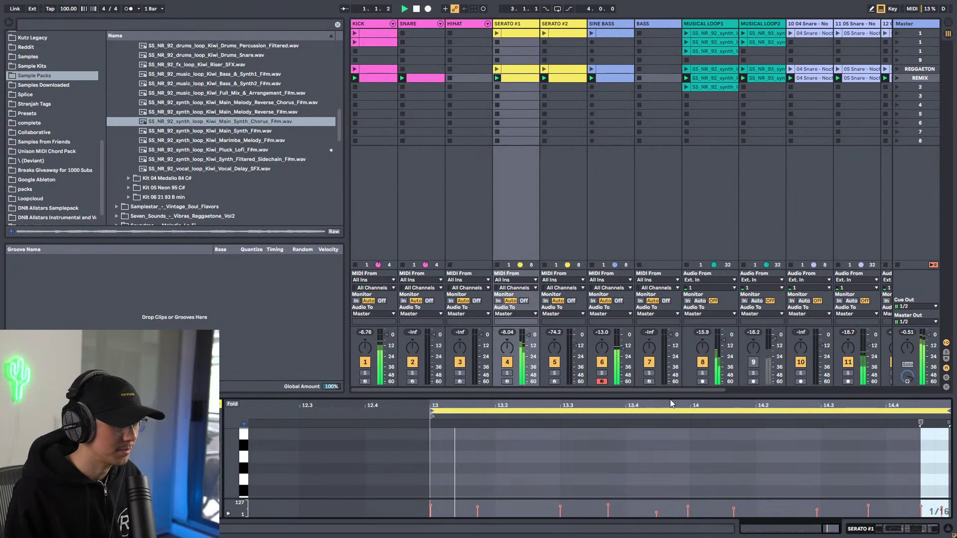
{"action": "left_click_drag", "start_coordinate": [633, 397], "coordinate": [632, 173]}
{"action": "left_click_drag", "start_coordinate": [492, 329], "coordinate": [525, 329]}
{"action": "left_click_drag", "start_coordinate": [575, 286], "coordinate": [949, 428]}
{"action": "key", "text": "Delete"}
{"action": "left_click_drag", "start_coordinate": [540, 327], "coordinate": [513, 328]}
{"action": "key", "text": "space"}
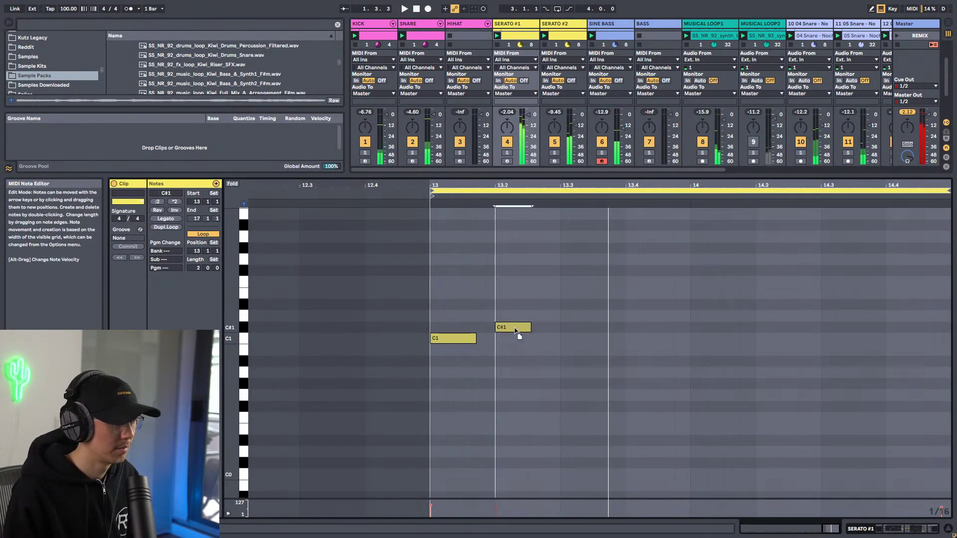
Copy the C#1 note to 13.4, set the SERATO #1 clip's loop length to 1 bar, and return to the device view.
{"action": "left_click_drag", "start_coordinate": [513, 328], "coordinate": [643, 328]}
{"action": "left_click_drag", "start_coordinate": [683, 298], "coordinate": [465, 346]}
{"action": "left_click_drag", "start_coordinate": [452, 301], "coordinate": [700, 344]}
{"action": "left_click", "coordinate": [197, 268]}
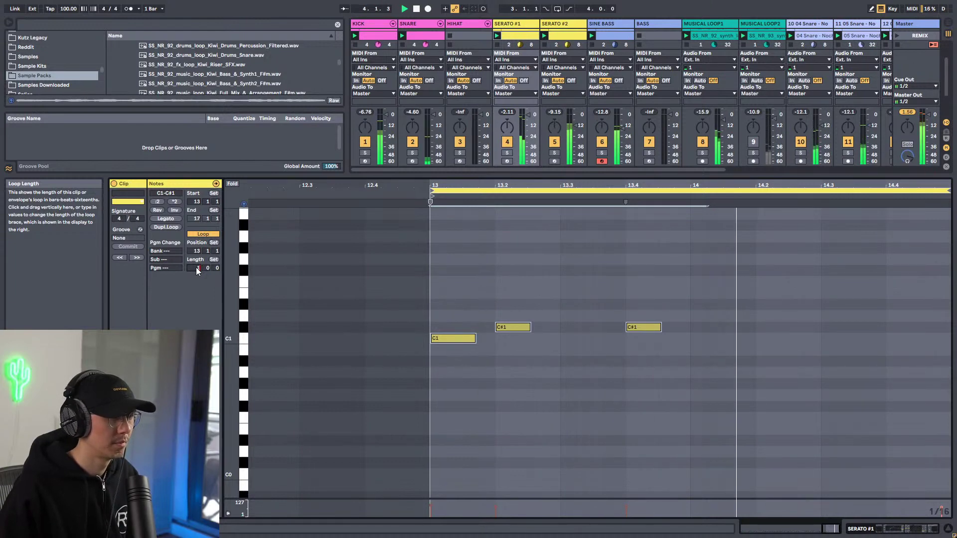
{"action": "type", "text": "1"}
{"action": "key", "text": "Return"}
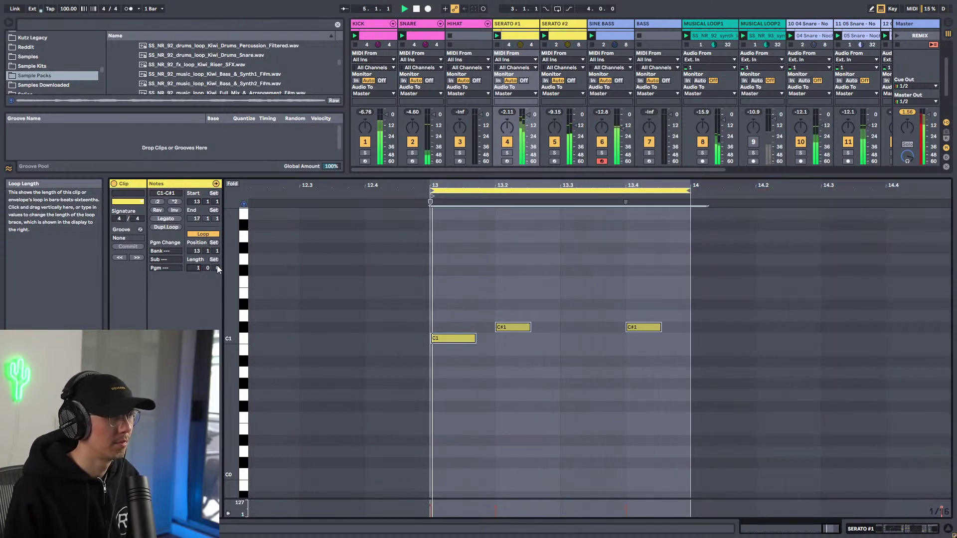
{"action": "key", "text": "shift+Tab"}
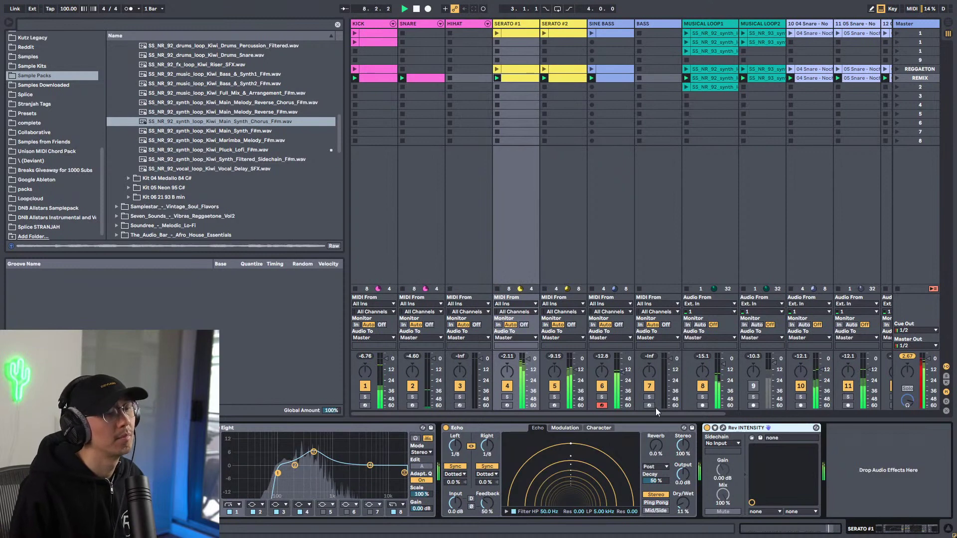
Solo-check the tambourine and track 14 shaker, then delete both shaker clips (tracks 14 and 13) from the REMIX scene.
{"action": "left_click_drag", "start_coordinate": [795, 413], "coordinate": [835, 404]}
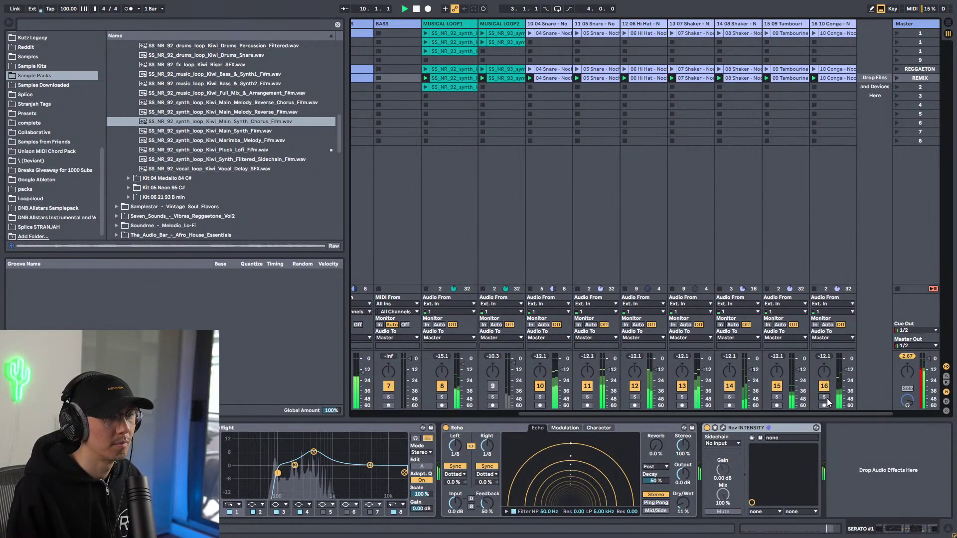
{"action": "left_click", "coordinate": [777, 397]}
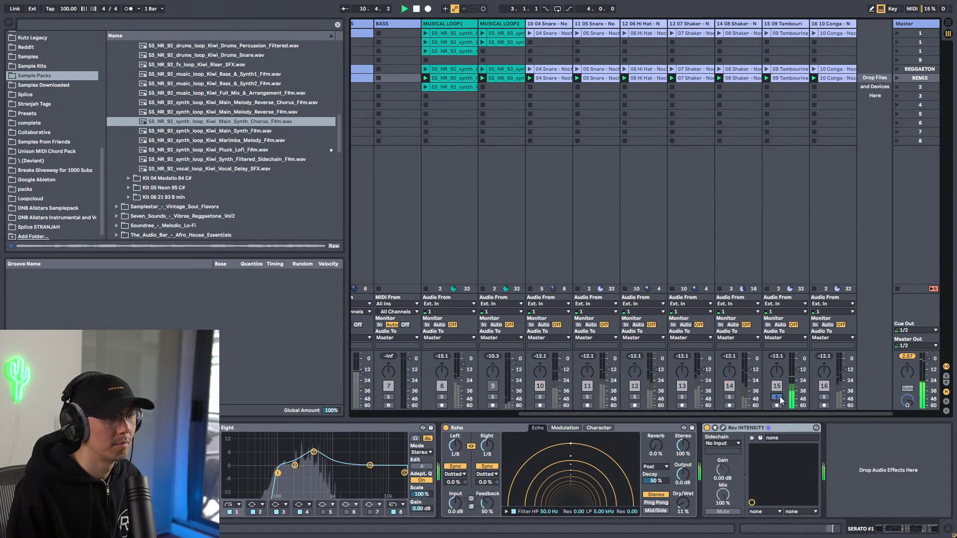
{"action": "left_click", "coordinate": [730, 398]}
{"action": "left_click", "coordinate": [729, 398]}
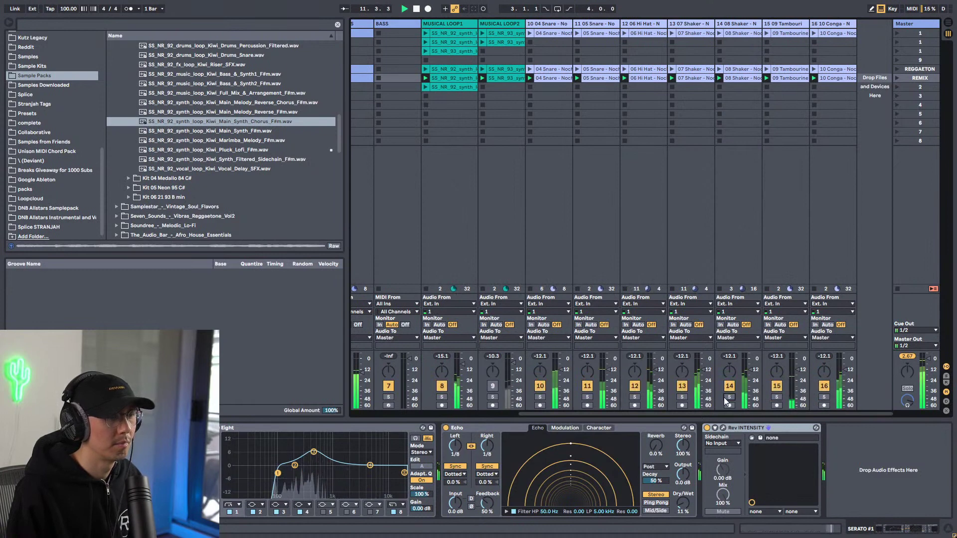
{"action": "left_click", "coordinate": [737, 77]}
{"action": "key", "text": "Delete"}
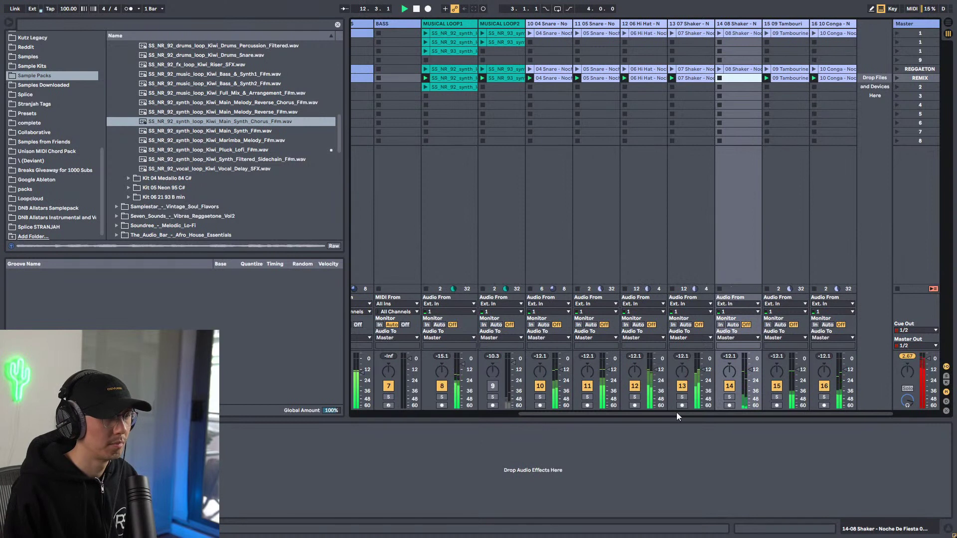
{"action": "left_click", "coordinate": [691, 78]}
{"action": "key", "text": "Delete"}
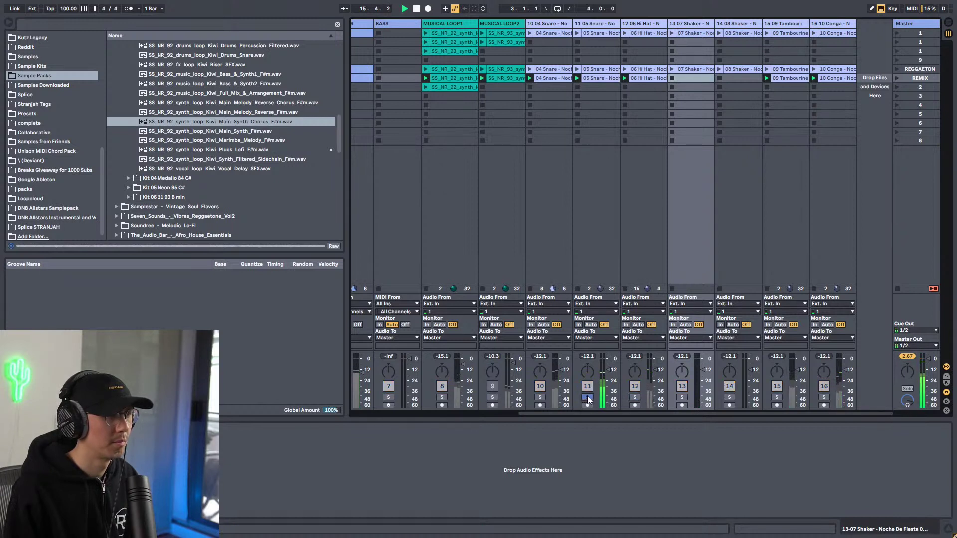
Delete the 05 Snare and 04 Snare clips from the REMIX scene and restart playback.
{"action": "left_click", "coordinate": [599, 77]}
{"action": "key", "text": "Delete"}
{"action": "left_click", "coordinate": [560, 77]}
{"action": "key", "text": "Delete"}
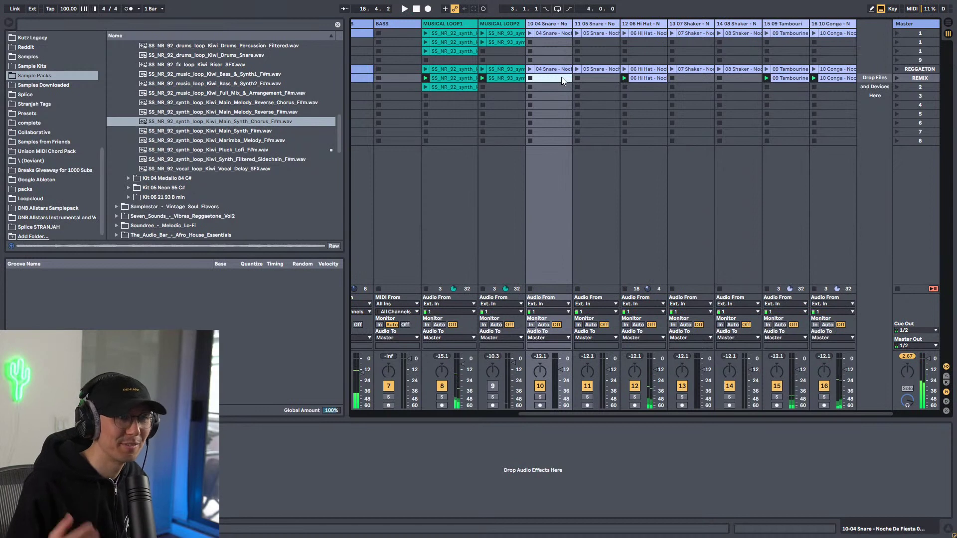
{"action": "key", "text": "space"}
{"action": "key", "text": "space"}
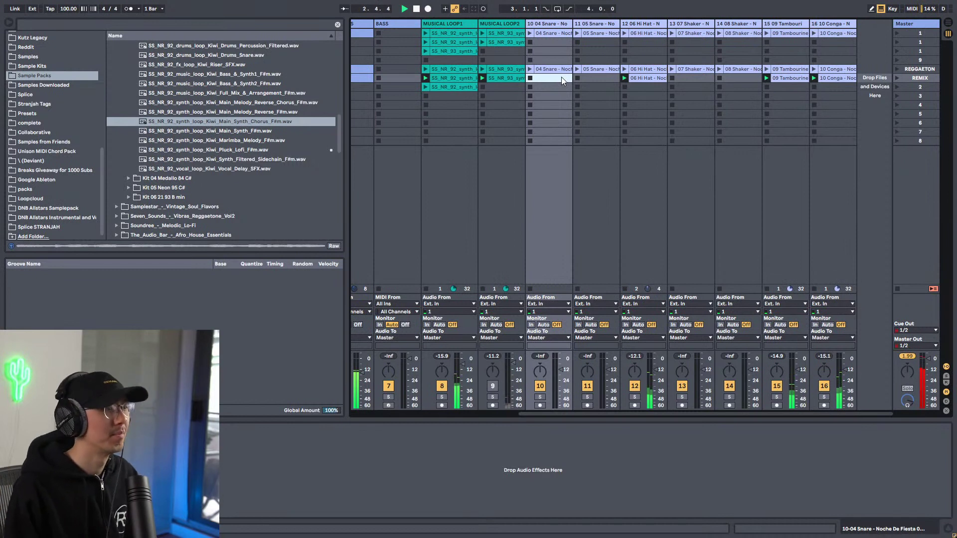
Duplicate the REMIX scene and launch the duplicate.
{"action": "left_click", "coordinate": [921, 79]}
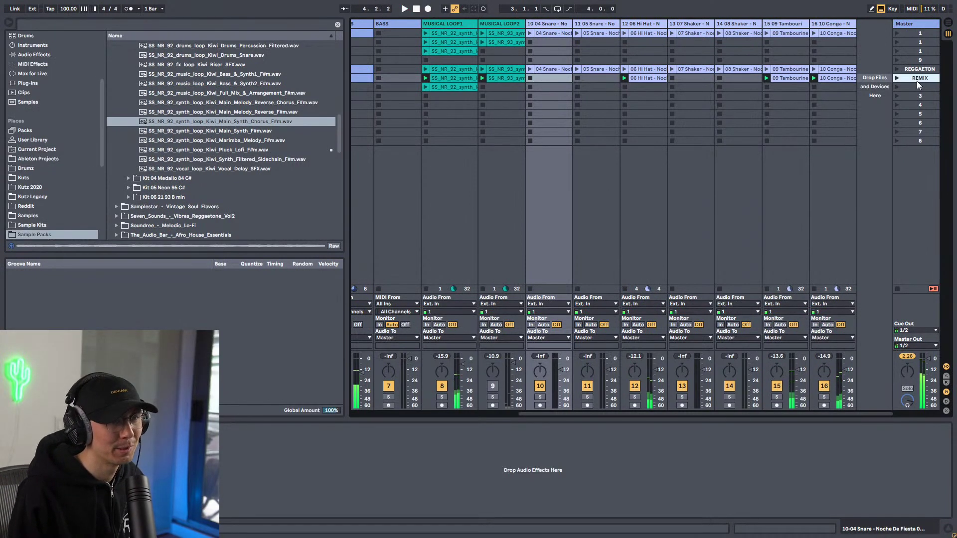
{"action": "key", "text": "ctrl+d"}
{"action": "left_click", "coordinate": [897, 87]}
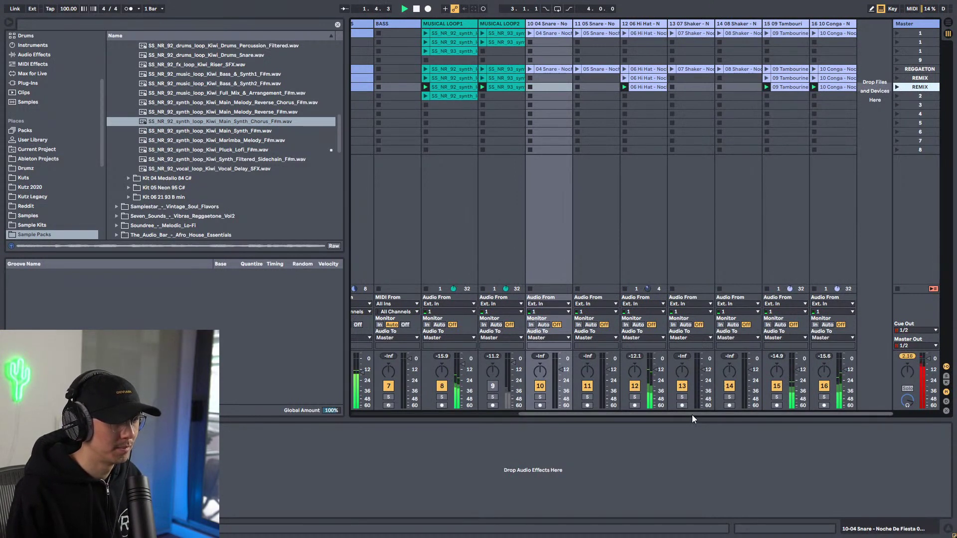
Delete the SINE BASS, MUSICAL LOOP1 and SERATO #2 clips from the duplicated REMIX scene.
{"action": "left_click_drag", "start_coordinate": [692, 415], "coordinate": [603, 414]}
{"action": "left_click", "coordinate": [501, 87]}
{"action": "key", "text": "Delete"}
{"action": "left_click_drag", "start_coordinate": [649, 414], "coordinate": [742, 423]}
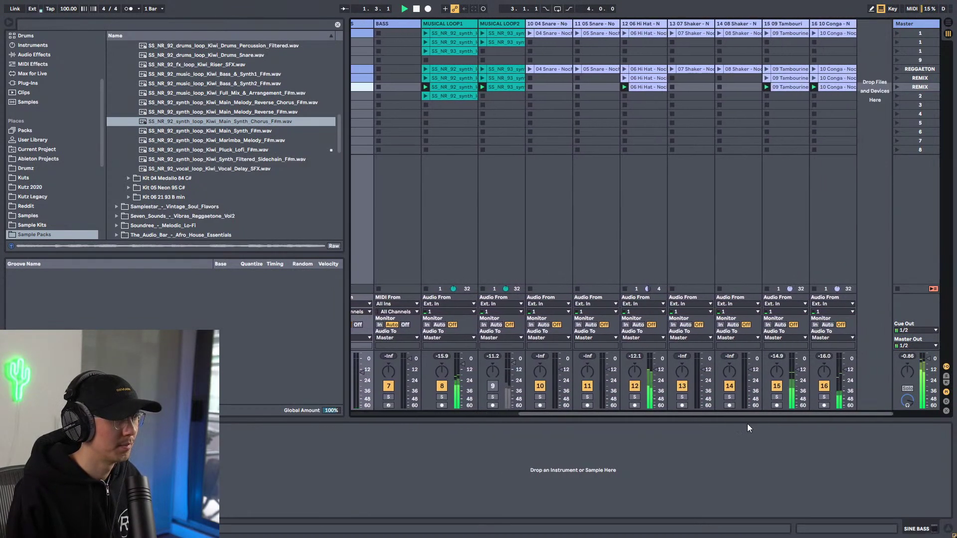
{"action": "left_click", "coordinate": [452, 91]}
{"action": "key", "text": "Delete"}
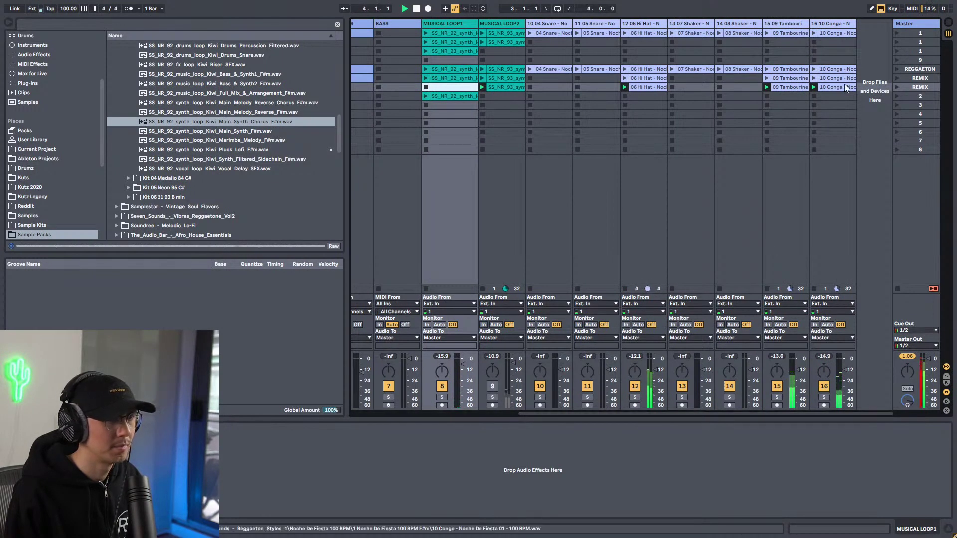
{"action": "left_click_drag", "start_coordinate": [632, 415], "coordinate": [540, 414]}
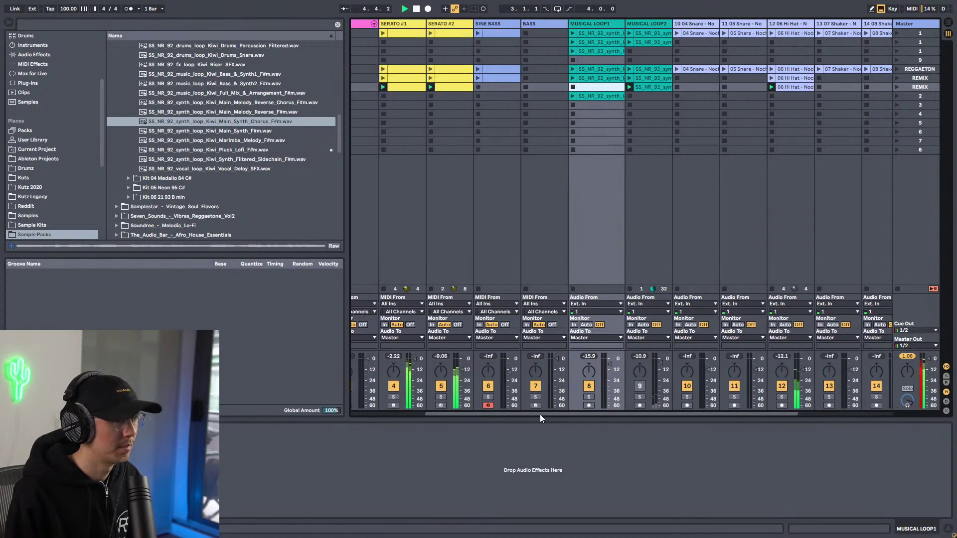
{"action": "left_click", "coordinate": [461, 89]}
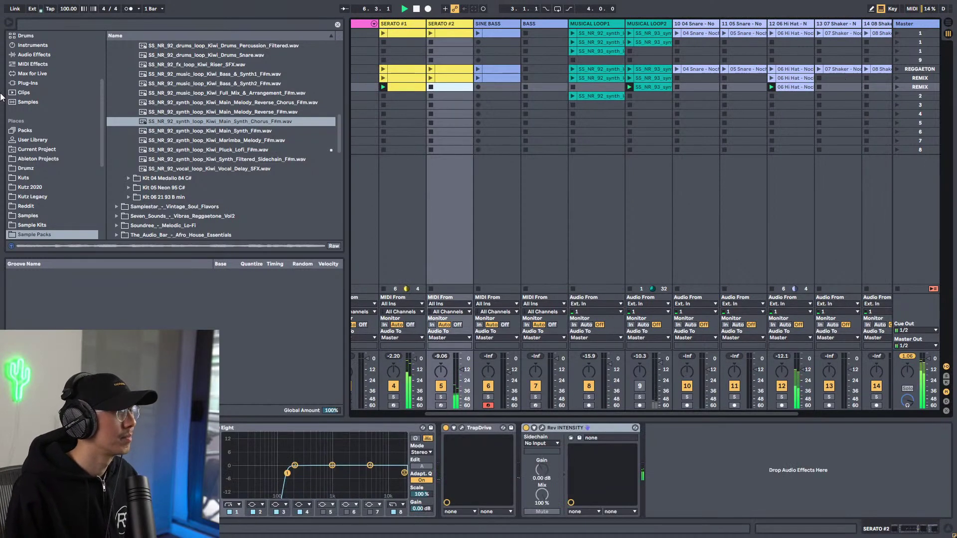
Set the project tempo to 140 BPM and stop playback.
{"action": "left_click_drag", "start_coordinate": [65, 8], "coordinate": [66, 3]}
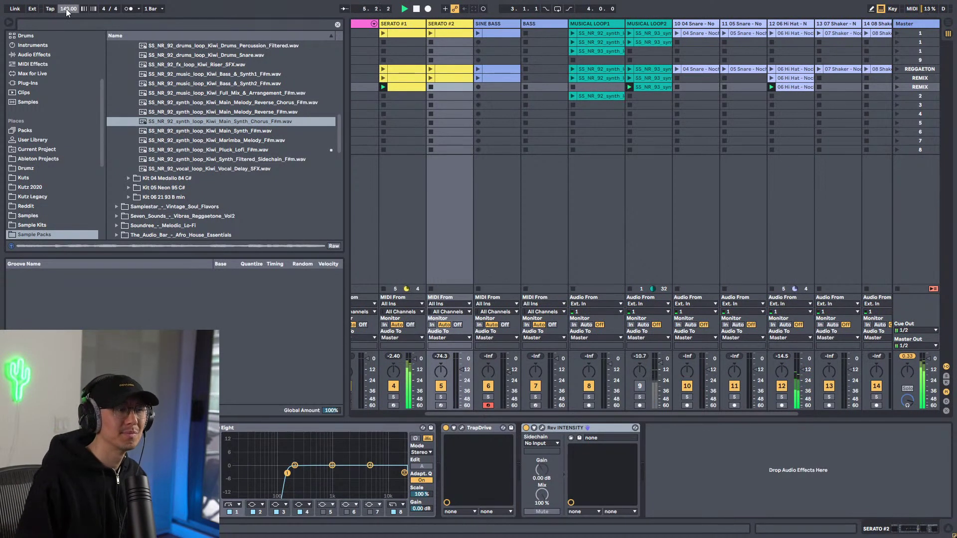
{"action": "key", "text": "space"}
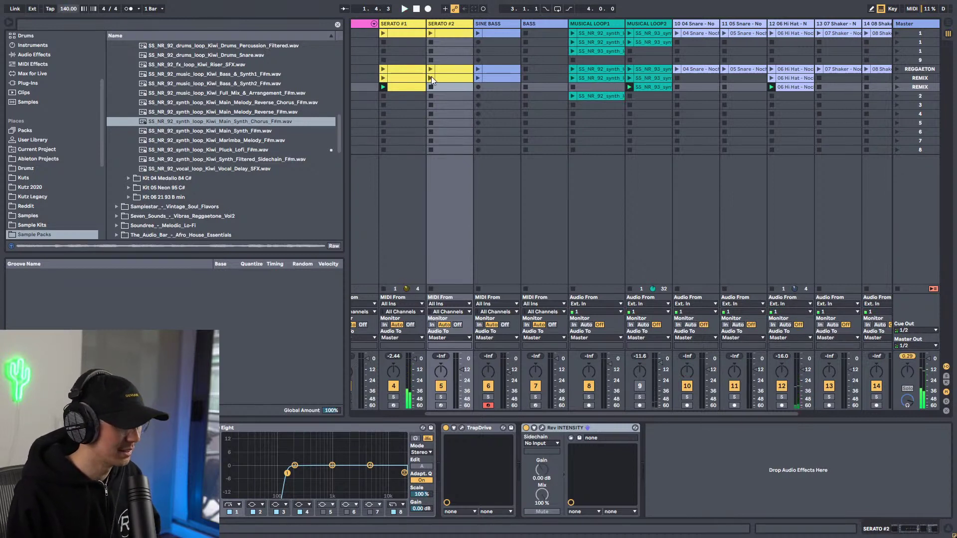
Arm the BASS track, create a 2-bar clip on it in the duplicated REMIX scene, and set the note grid to 1/8.
{"action": "left_click", "coordinate": [537, 404]}
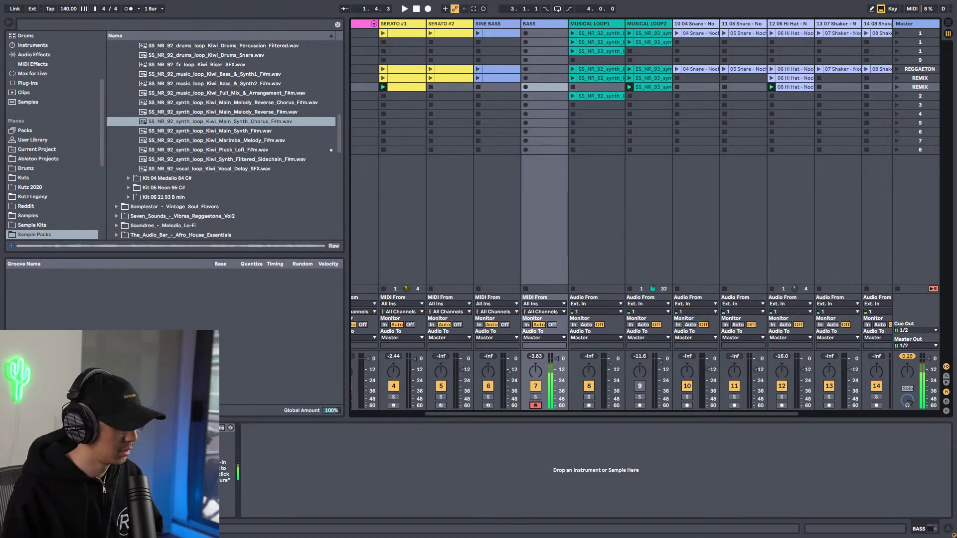
{"action": "double_click", "coordinate": [544, 86]}
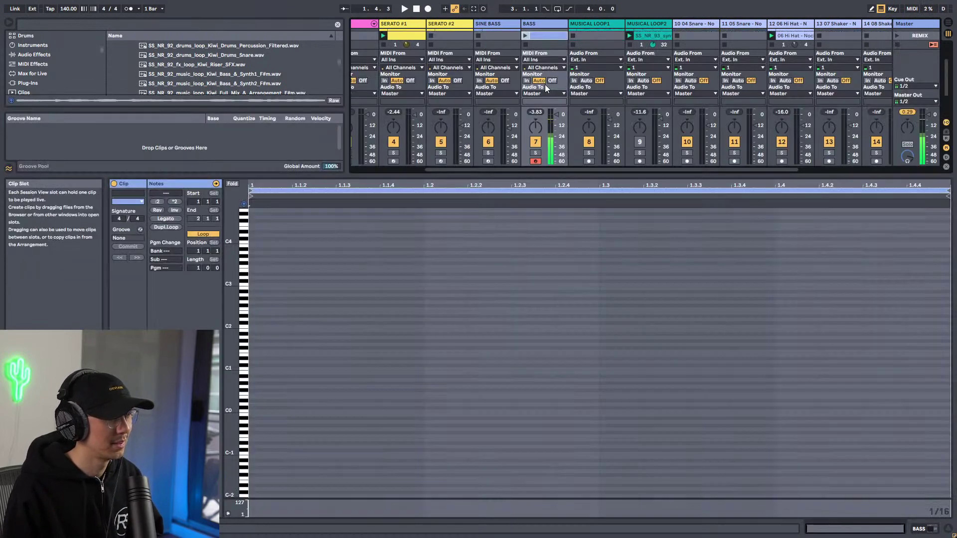
{"action": "left_click_drag", "start_coordinate": [198, 268], "coordinate": [198, 264]}
{"action": "left_click_drag", "start_coordinate": [235, 359], "coordinate": [249, 359]}
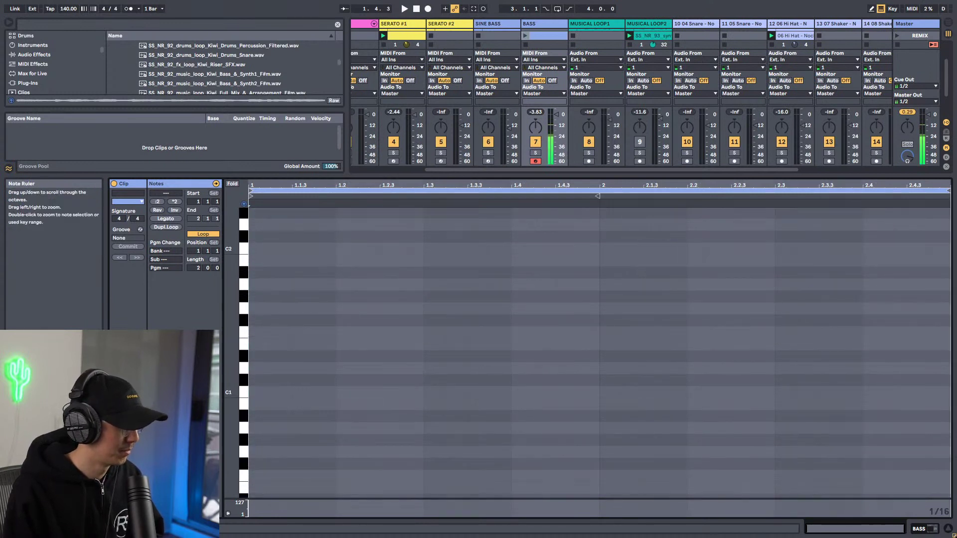
{"action": "scroll", "coordinate": [301, 360], "scroll_direction": "down", "scroll_amount": 2}
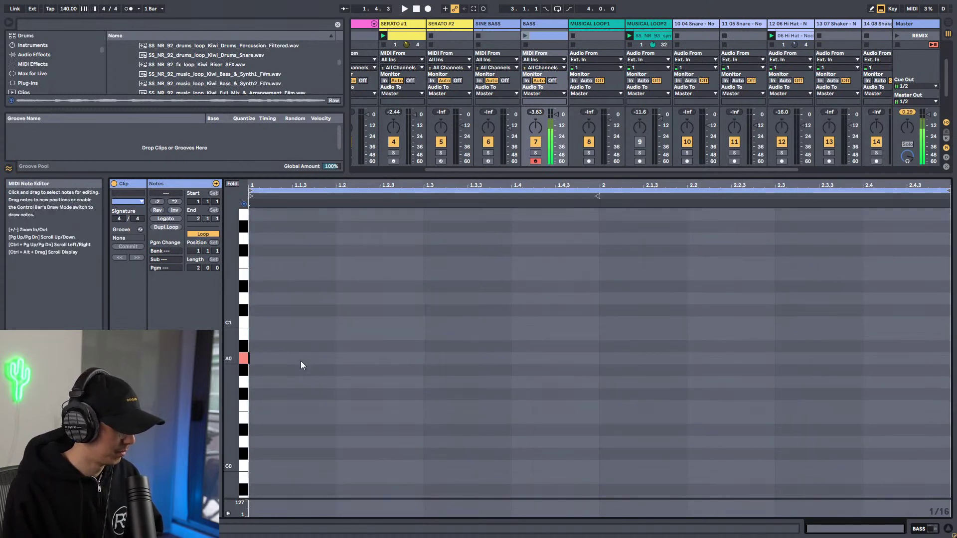
{"action": "right_click", "coordinate": [363, 319]}
{"action": "left_click", "coordinate": [423, 453]}
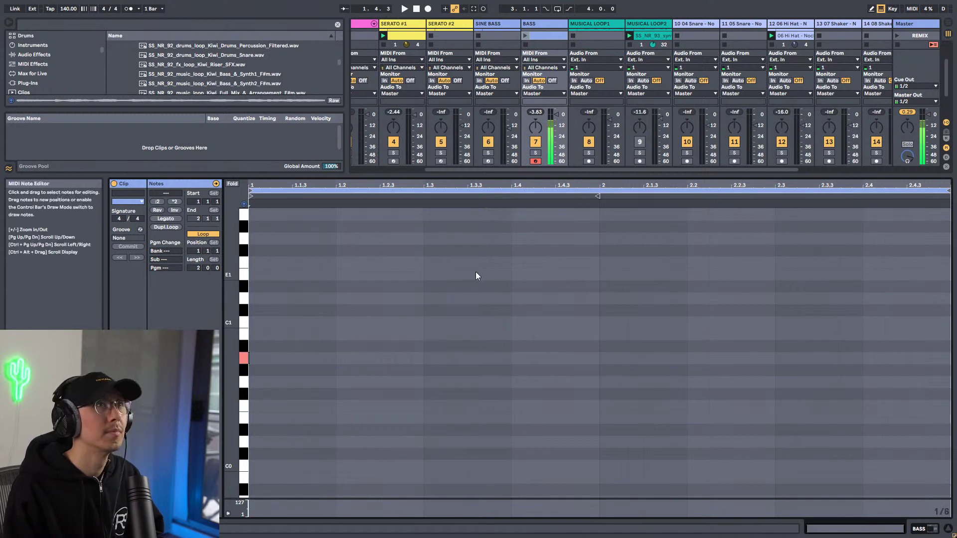
Draw eighth notes in the BASS clip: two A0 from 1.2, two G#0, two G0, and F#0 throughout bar 2; launch the clip.
{"action": "key", "text": "b"}
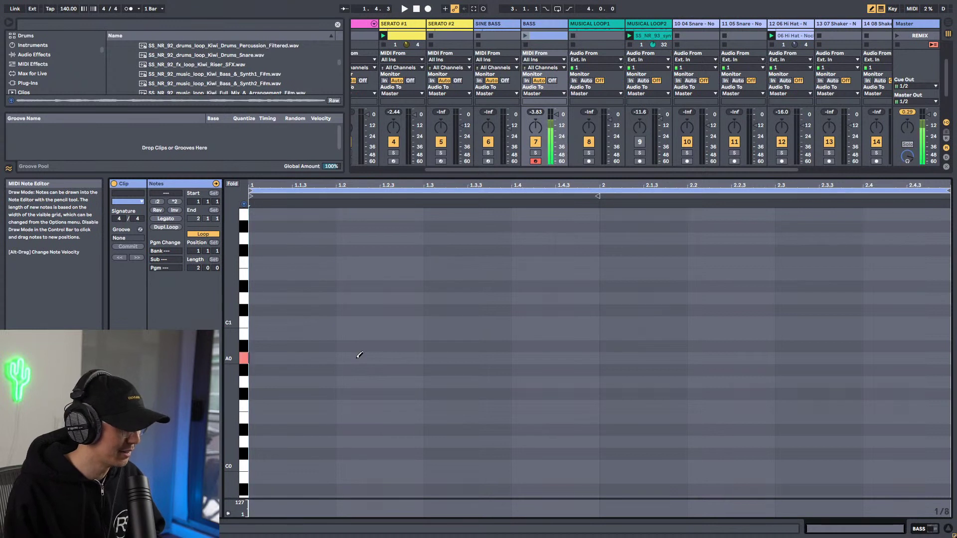
{"action": "left_click_drag", "start_coordinate": [357, 357], "coordinate": [387, 357]}
{"action": "mouse_move", "coordinate": [443, 369]}
{"action": "left_mouse_down"}
{"action": "mouse_move", "coordinate": [594, 391]}
{"action": "mouse_move", "coordinate": [919, 391]}
{"action": "left_mouse_up"}
{"action": "key", "text": "b"}
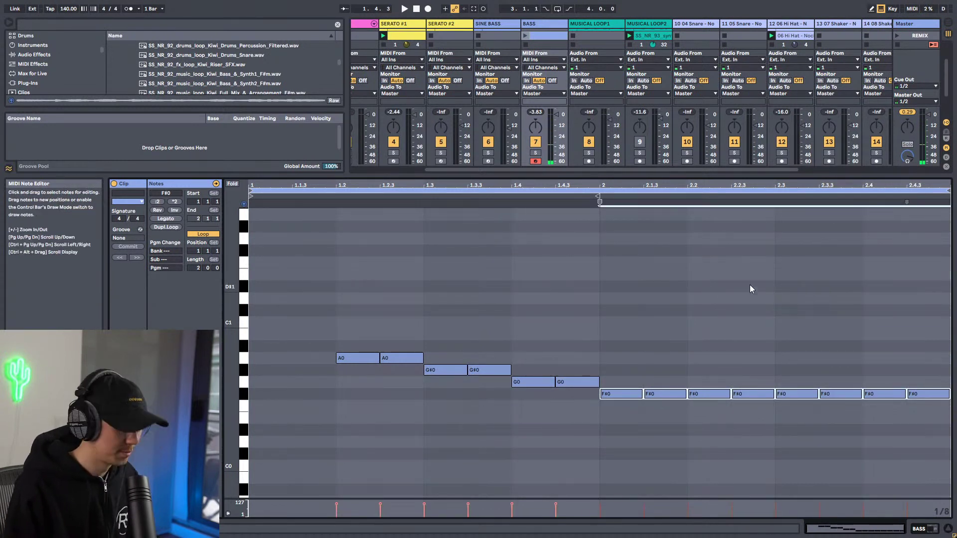
{"action": "left_click", "coordinate": [732, 285]}
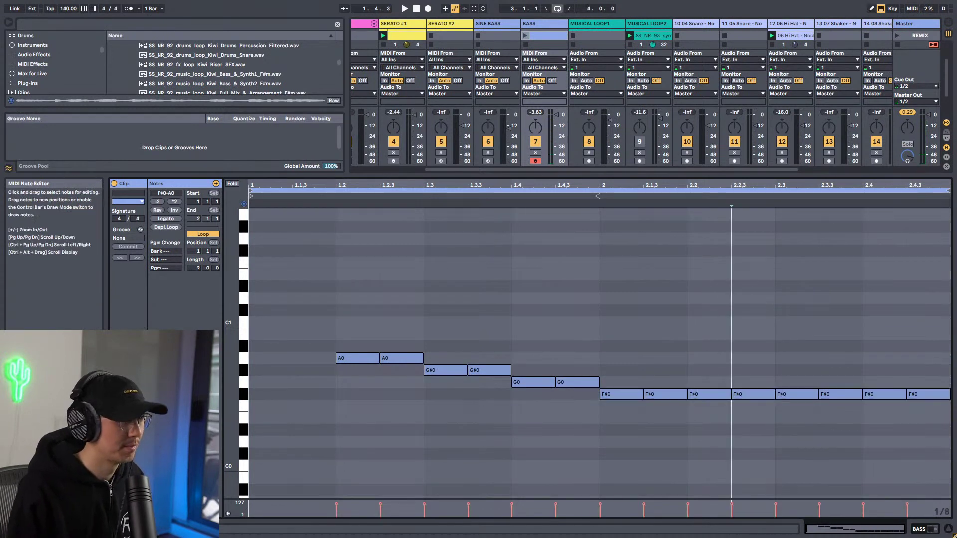
{"action": "left_click", "coordinate": [525, 36]}
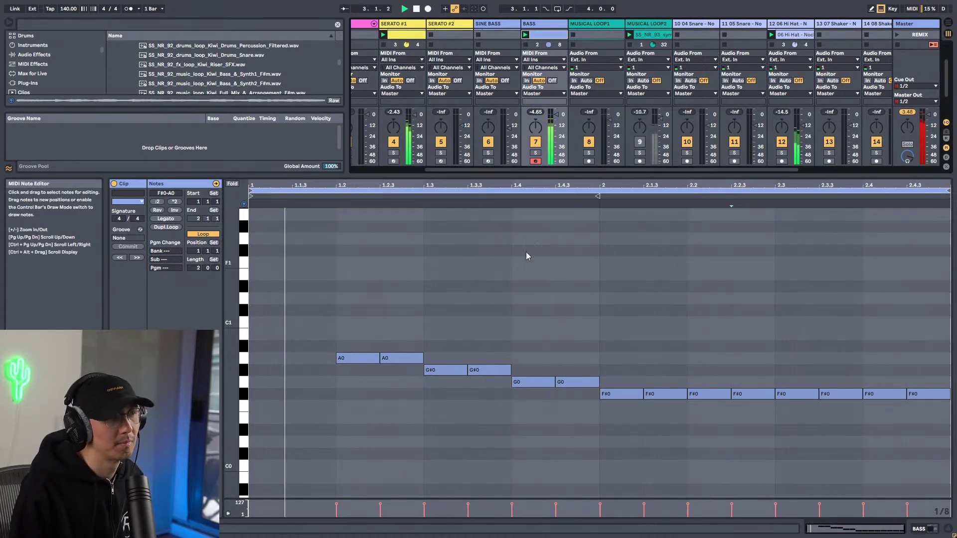
{"action": "key", "text": "shift+Tab"}
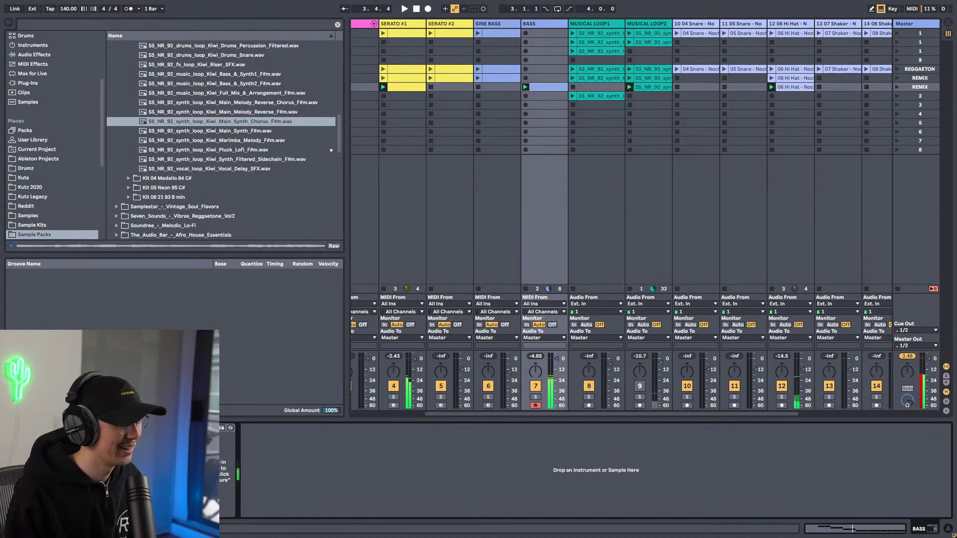
In the BASS track's Serum, assign LFO 1 to the filter cutoff, adjust the cutoff during playback, and close the plug-in.
{"action": "key", "text": "ctrl+alt+p"}
{"action": "left_click_drag", "start_coordinate": [505, 109], "coordinate": [747, 63]}
{"action": "key", "text": "space"}
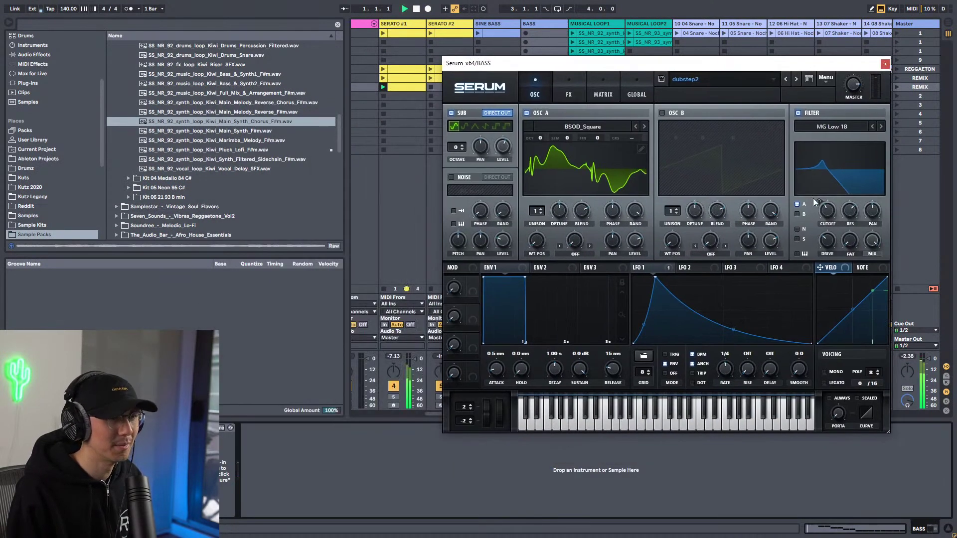
{"action": "mouse_move", "coordinate": [824, 212]}
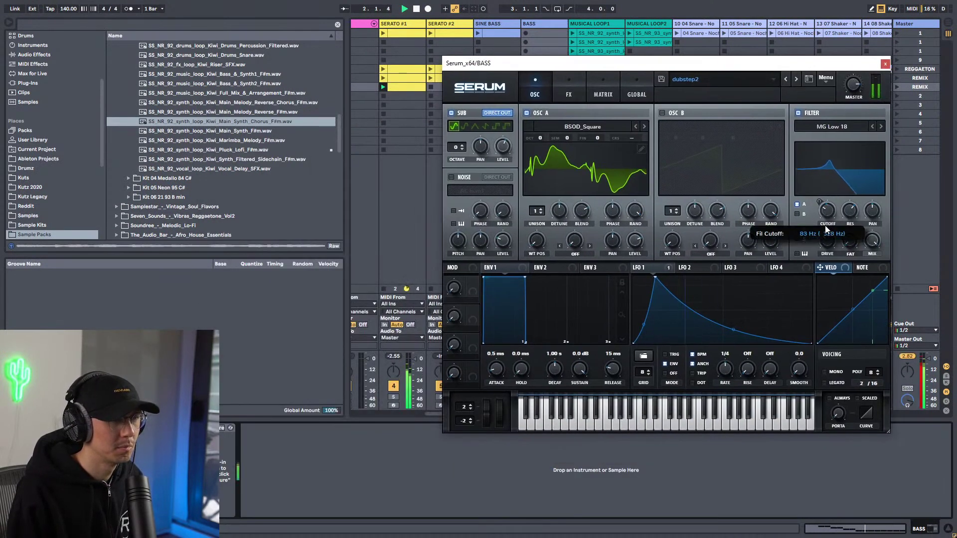
{"action": "left_click_drag", "start_coordinate": [636, 268], "coordinate": [823, 204]}
{"action": "mouse_move", "coordinate": [831, 214]}
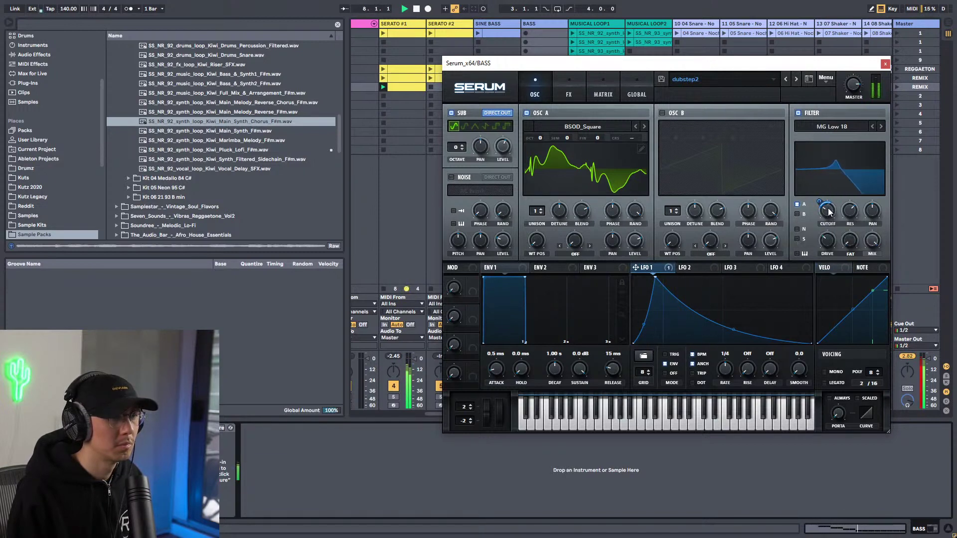
{"action": "left_click", "coordinate": [885, 64]}
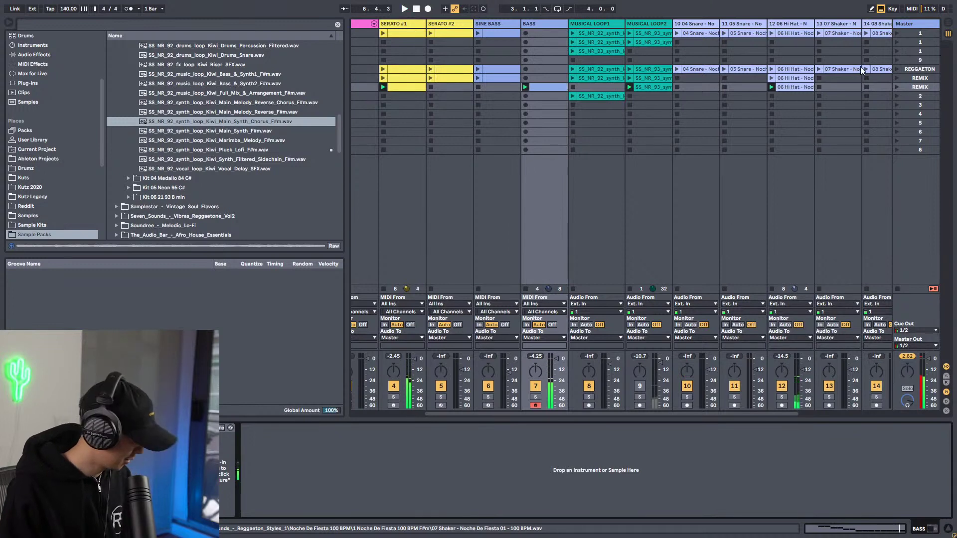
Launch the duplicated REMIX scene, create a 1-bar clip on the HIHAT track in it, and audition the hi-hat samples.
{"action": "left_click", "coordinate": [897, 87]}
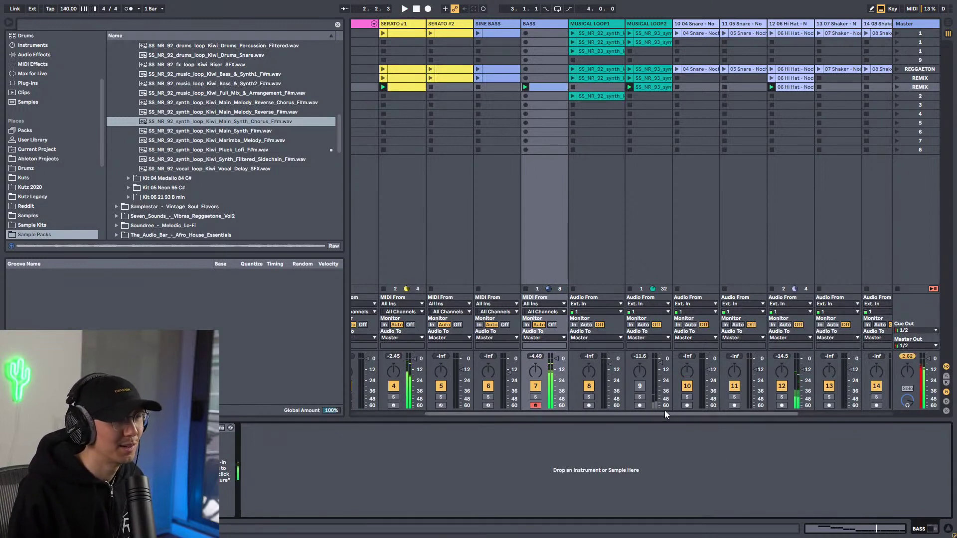
{"action": "left_click_drag", "start_coordinate": [665, 412], "coordinate": [505, 414]}
{"action": "double_click", "coordinate": [462, 90]}
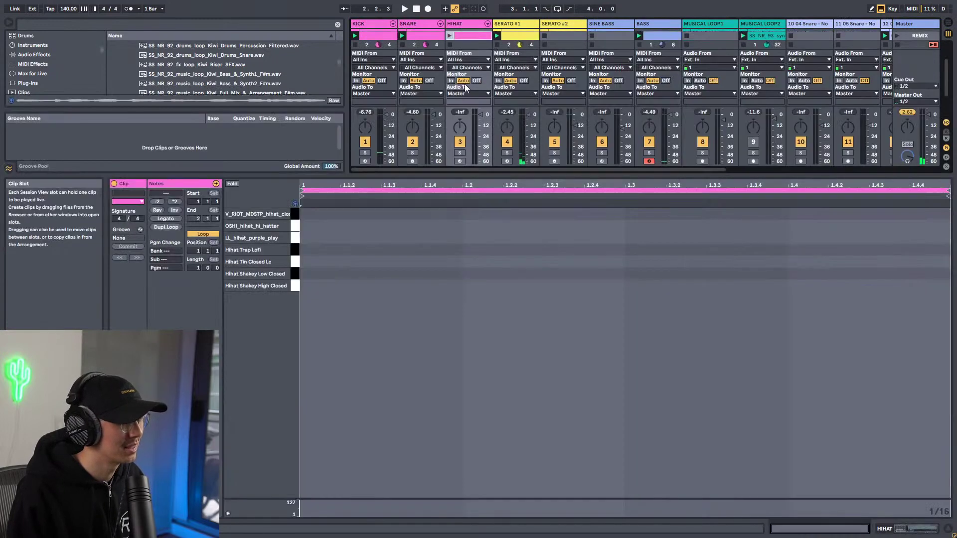
{"action": "left_click", "coordinate": [295, 251]}
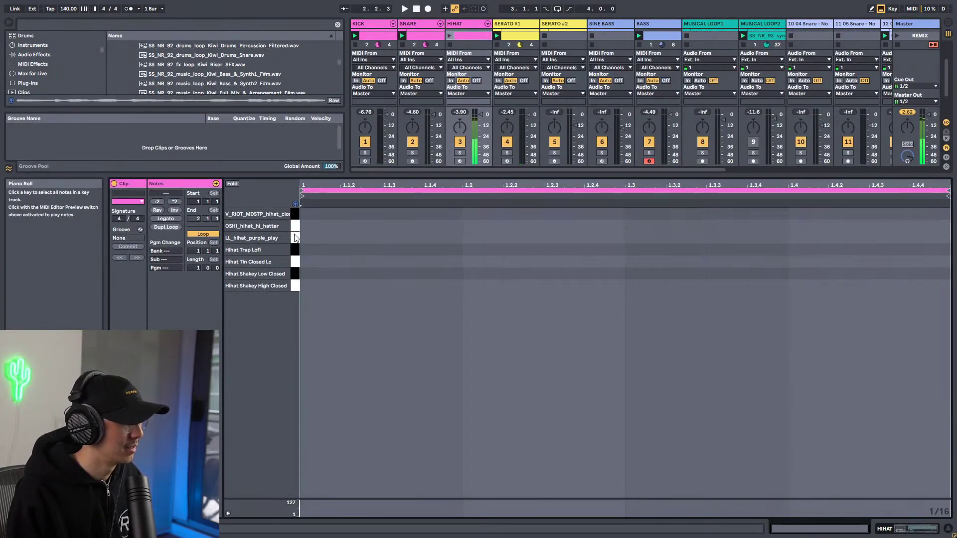
Draw LL_hihat_purple_play sixteenth notes at 1, 1.2, 1.3 and 1.4 in the HIHAT clip and launch it.
{"action": "key", "text": "b"}
{"action": "left_click", "coordinate": [319, 237]}
{"action": "left_click", "coordinate": [483, 238]}
{"action": "left_click", "coordinate": [686, 237]}
{"action": "left_click", "coordinate": [815, 238]}
{"action": "left_click", "coordinate": [644, 238]}
{"action": "left_click", "coordinate": [686, 237]}
{"action": "key", "text": "b"}
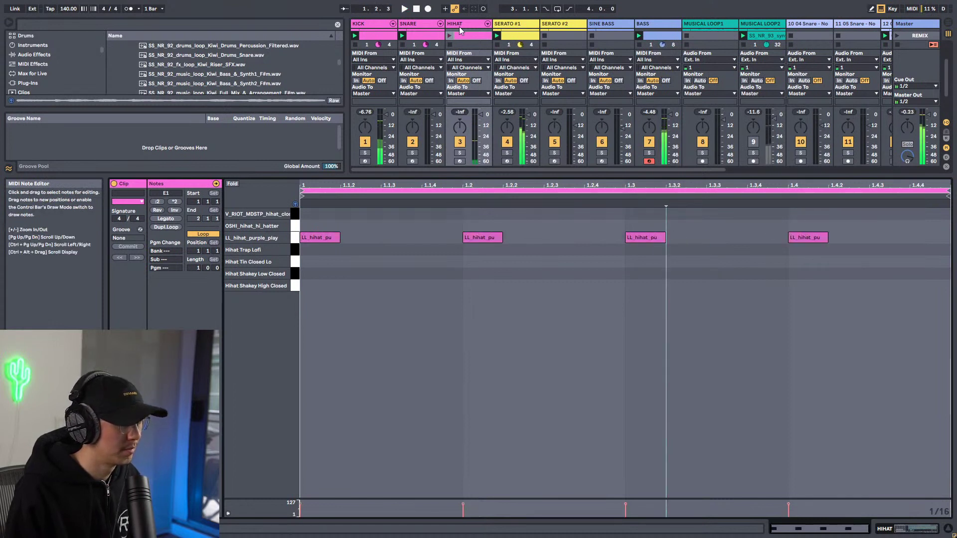
{"action": "left_click", "coordinate": [449, 34]}
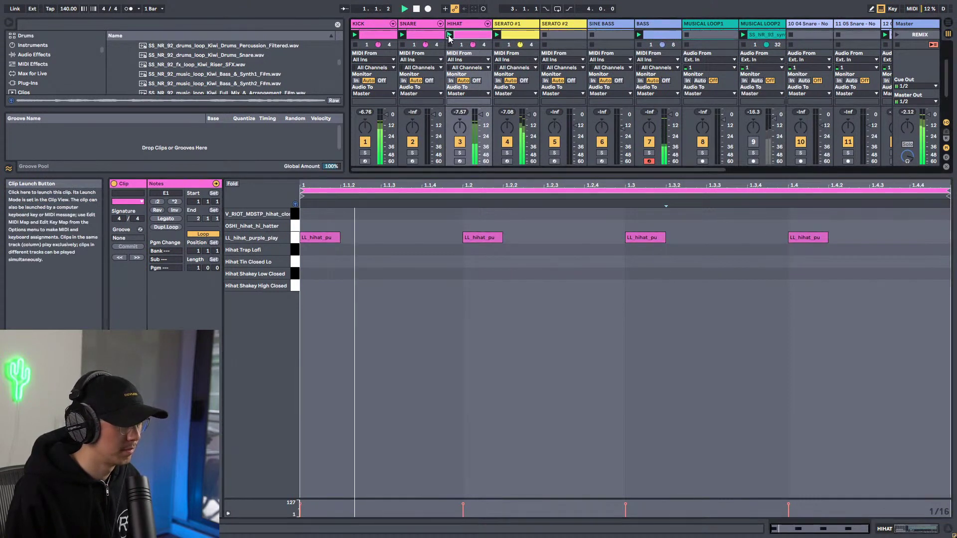
Remove the hit at 1.2; add Hihat Shakey High Closed at 1.4.2, Hihat Tin Closed Lo at 1.4.3 and the V_RIOT hi-hat at 1.4.4.
{"action": "key", "text": "b"}
{"action": "left_click", "coordinate": [493, 237]}
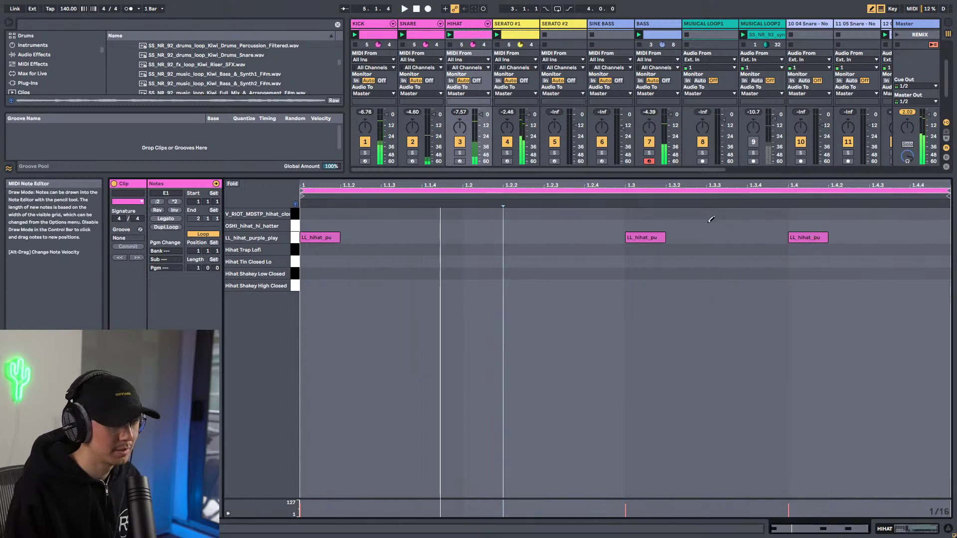
{"action": "left_click", "coordinate": [855, 225]}
{"action": "left_click", "coordinate": [892, 213]}
{"action": "left_click", "coordinate": [889, 249]}
{"action": "key", "text": "b"}
{"action": "mouse_move", "coordinate": [885, 250]}
{"action": "left_mouse_down"}
{"action": "mouse_move", "coordinate": [887, 286]}
{"action": "mouse_move", "coordinate": [860, 279]}
{"action": "left_mouse_up"}
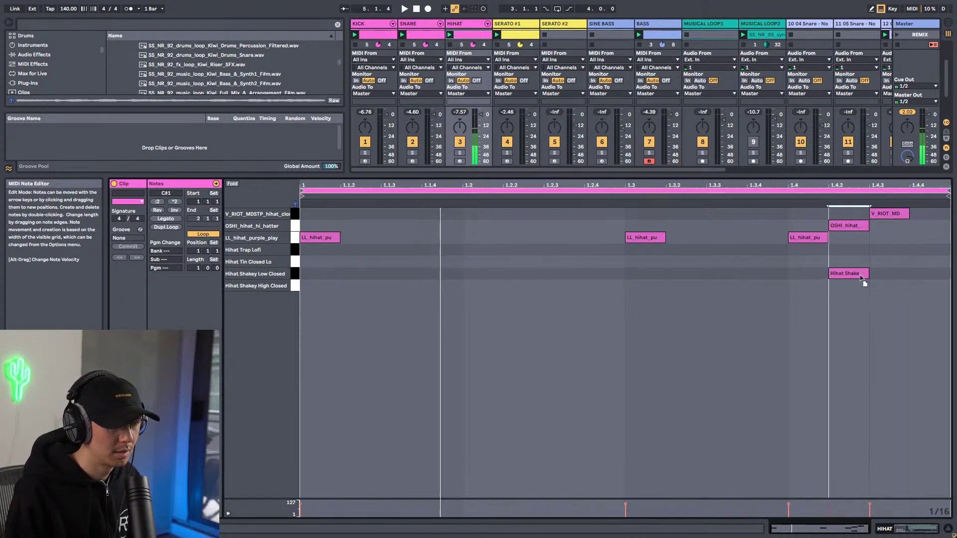
{"action": "left_click_drag", "start_coordinate": [859, 229], "coordinate": [890, 261]}
{"action": "left_click", "coordinate": [890, 214]}
{"action": "left_click_drag", "start_coordinate": [890, 215], "coordinate": [931, 214]}
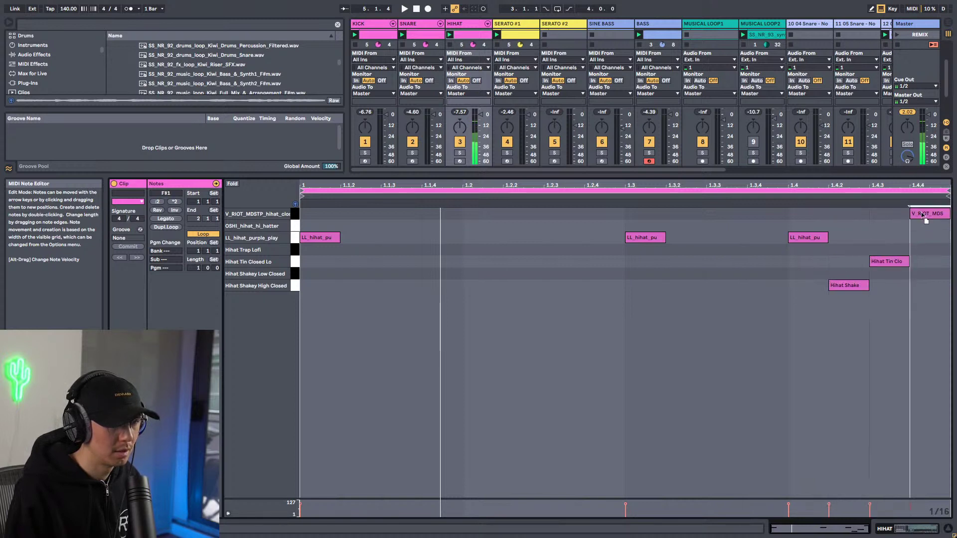
Add the MPC 16 Swing-75 and MPC 16 Swing-70 grooves to the Groove Pool, apply Swing-70 to the HIHAT clip, and play it.
{"action": "left_click", "coordinate": [140, 229]}
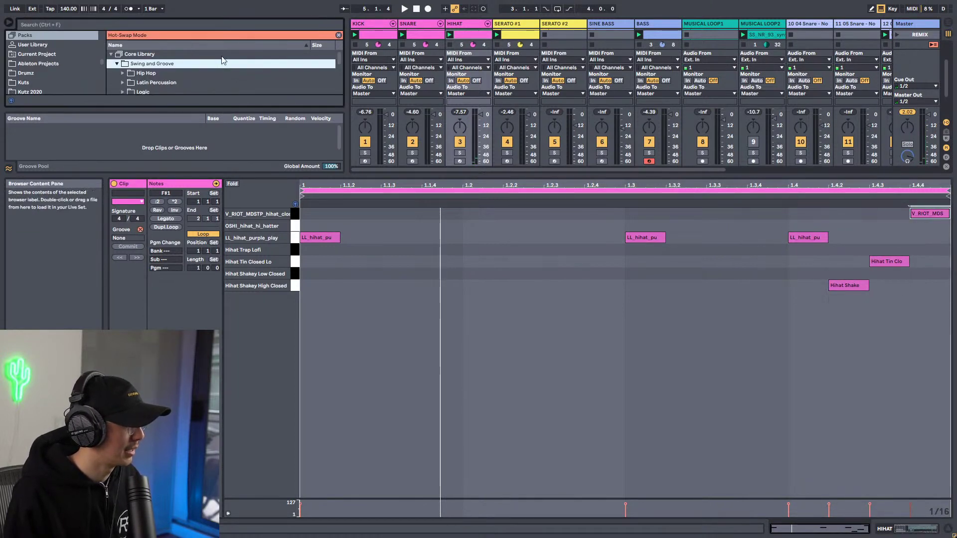
{"action": "left_click", "coordinate": [123, 62]}
{"action": "scroll", "coordinate": [250, 62], "scroll_direction": "down", "scroll_amount": 3}
{"action": "scroll", "coordinate": [256, 62], "scroll_direction": "down", "scroll_amount": 8}
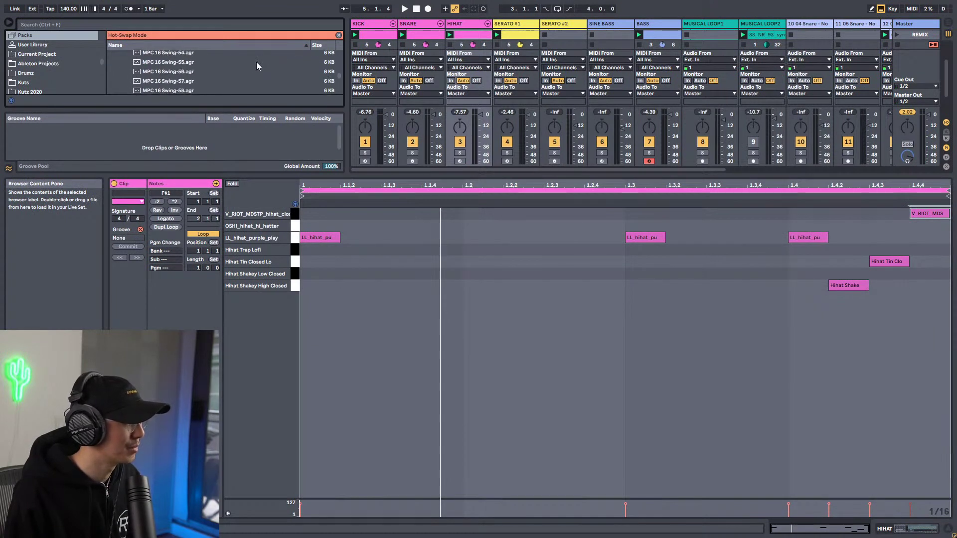
{"action": "left_click_drag", "start_coordinate": [188, 92], "coordinate": [175, 144]}
{"action": "scroll", "coordinate": [179, 55], "scroll_direction": "up", "scroll_amount": 1}
{"action": "left_click_drag", "start_coordinate": [180, 55], "coordinate": [175, 145]}
{"action": "left_click", "coordinate": [128, 240]}
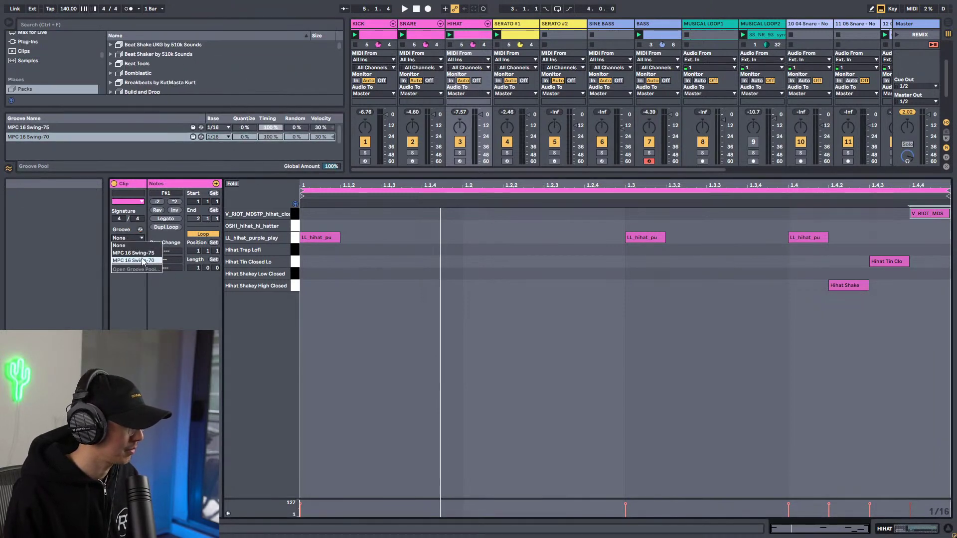
{"action": "left_click", "coordinate": [133, 261]}
{"action": "key", "text": "space"}
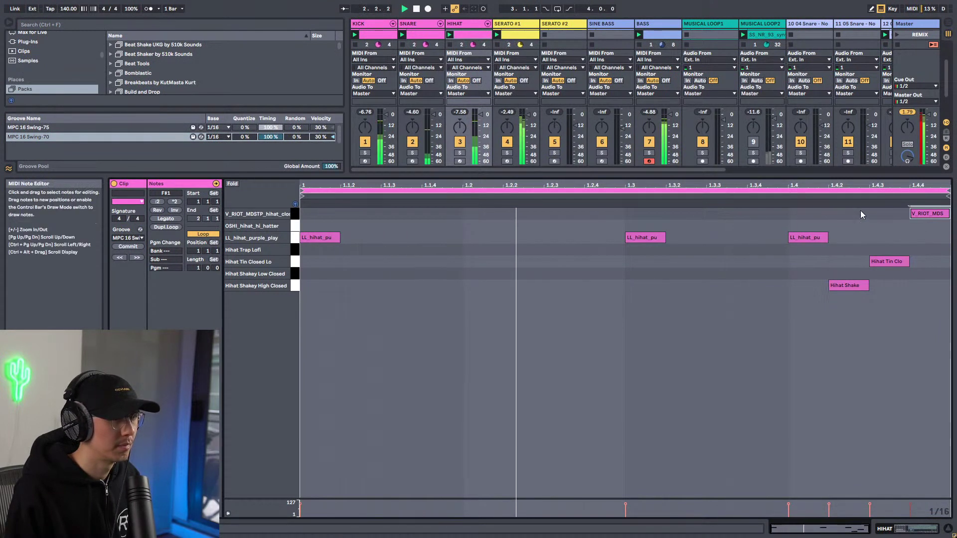
Try the hit at 1.4.4 on LL_hihat_purple_play and on Hihat Shakey Low Closed during playback, and delete it.
{"action": "left_click_drag", "start_coordinate": [942, 213], "coordinate": [941, 237]}
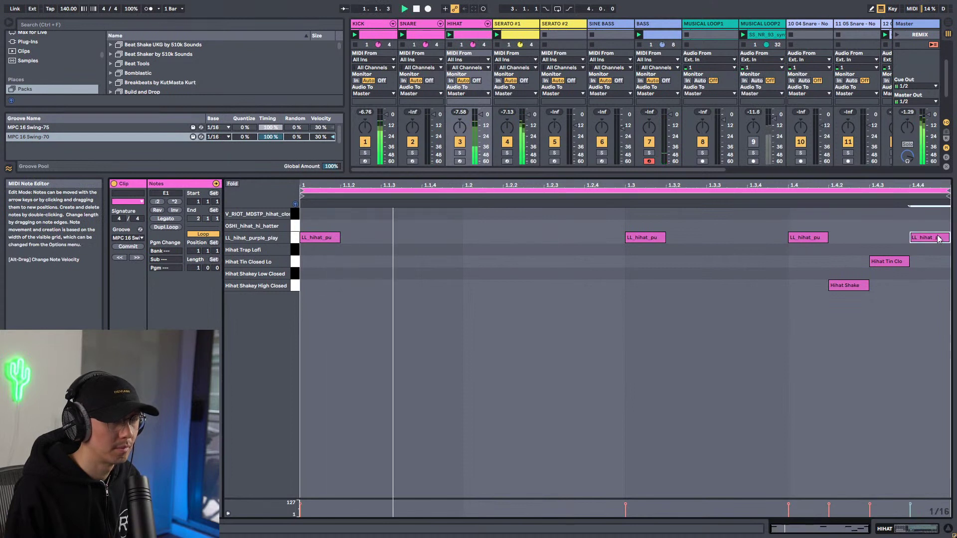
{"action": "key", "text": "space"}
{"action": "key", "text": "Delete"}
{"action": "double_click", "coordinate": [924, 275]}
{"action": "key", "text": "space"}
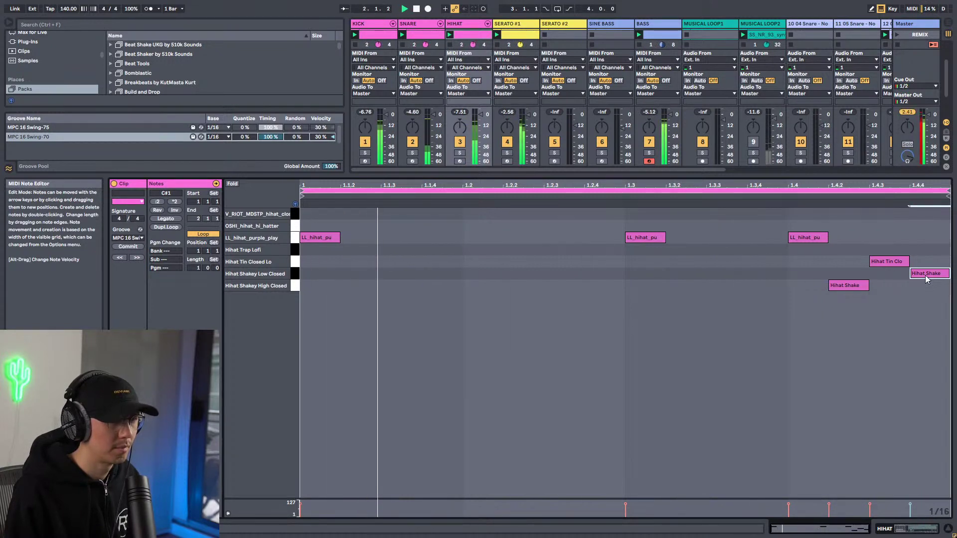
{"action": "double_click", "coordinate": [925, 275]}
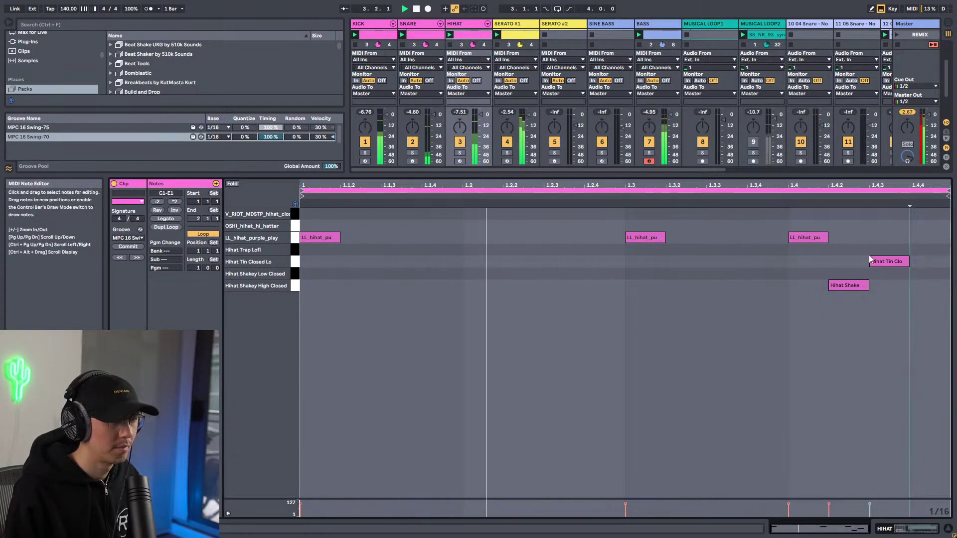
Duplicate the HIHAT clip's loop to 2 bars, deactivate the three hits from 1.4 to 1.4.3, and start playback.
{"action": "left_click", "coordinate": [166, 227]}
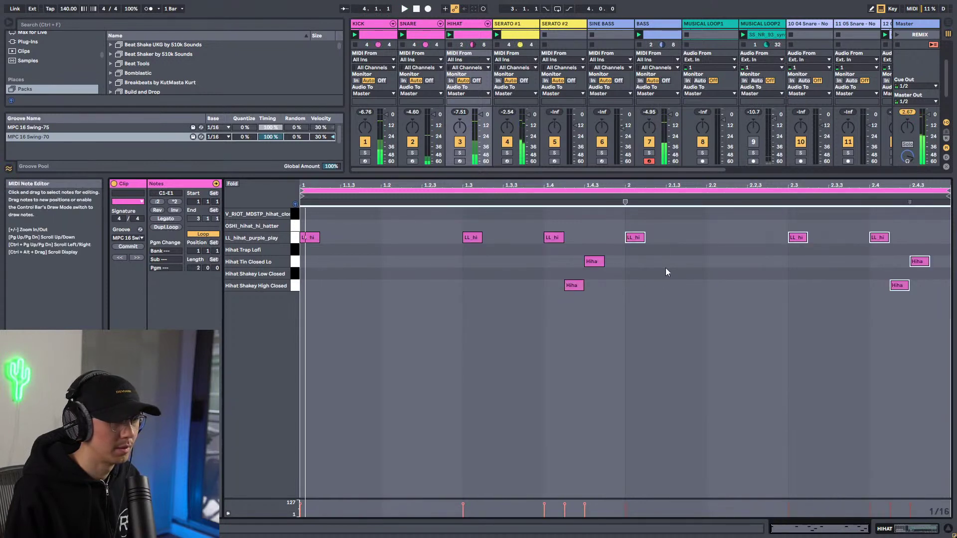
{"action": "left_click_drag", "start_coordinate": [596, 217], "coordinate": [564, 309]}
{"action": "key", "text": "0"}
{"action": "key", "text": "space"}
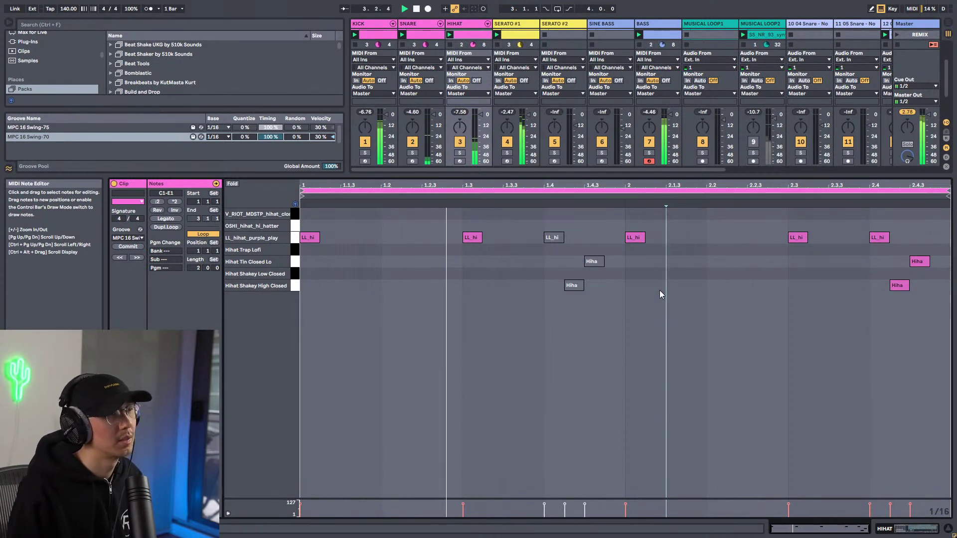
Reactivate the three hits from 1.4 and deactivate only the fill hits at 2.4.2 and 2.4.3 in the HIHAT clip.
{"action": "left_click_drag", "start_coordinate": [540, 215], "coordinate": [587, 319]}
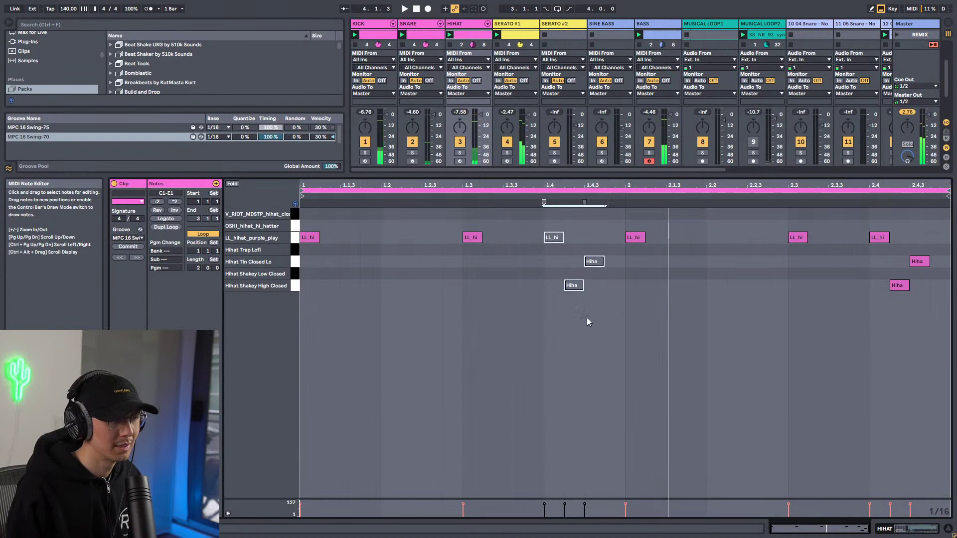
{"action": "left_click_drag", "start_coordinate": [871, 224], "coordinate": [932, 296]}
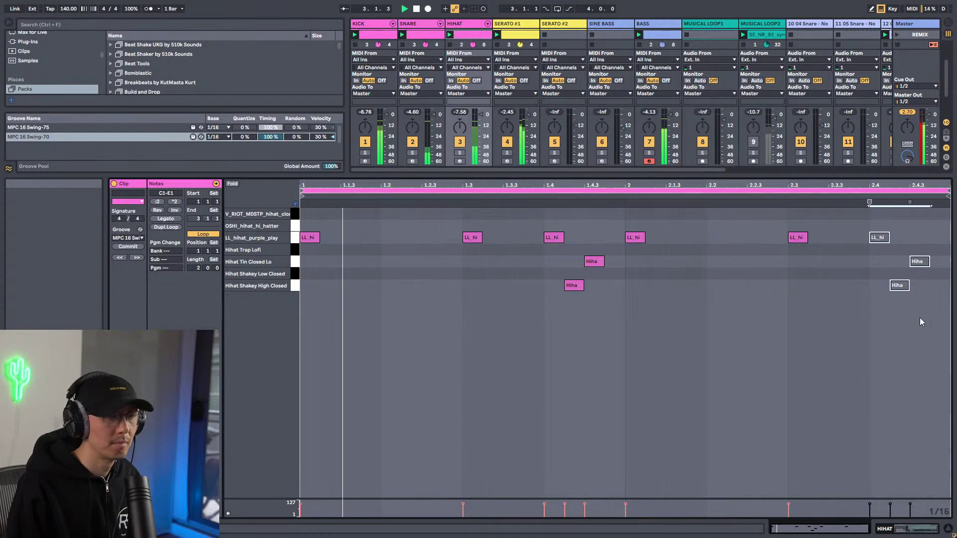
{"action": "left_click", "coordinate": [884, 239]}
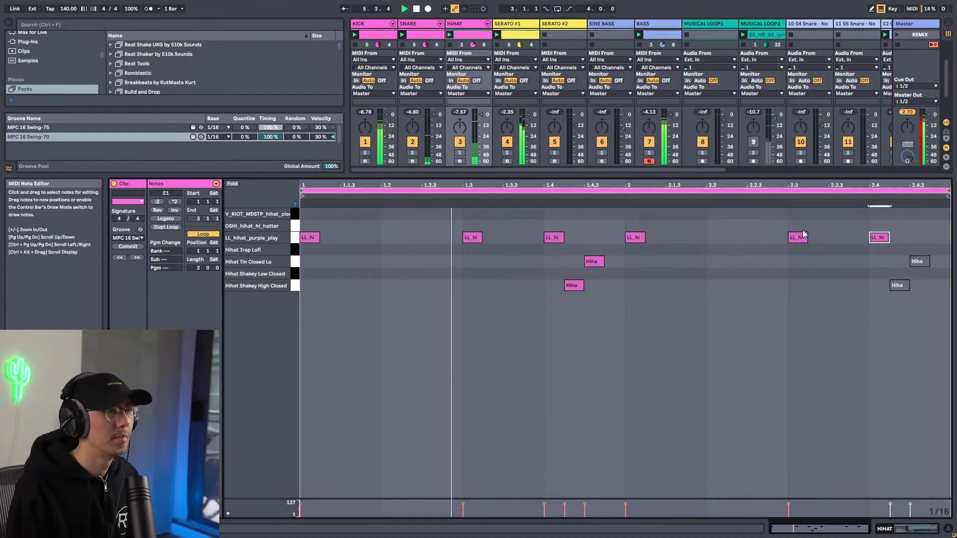
Delete the 06 Hi Hat clip from the duplicated REMIX scene and undo the deletion.
{"action": "key", "text": "shift+Tab"}
{"action": "left_click_drag", "start_coordinate": [655, 413], "coordinate": [788, 423]}
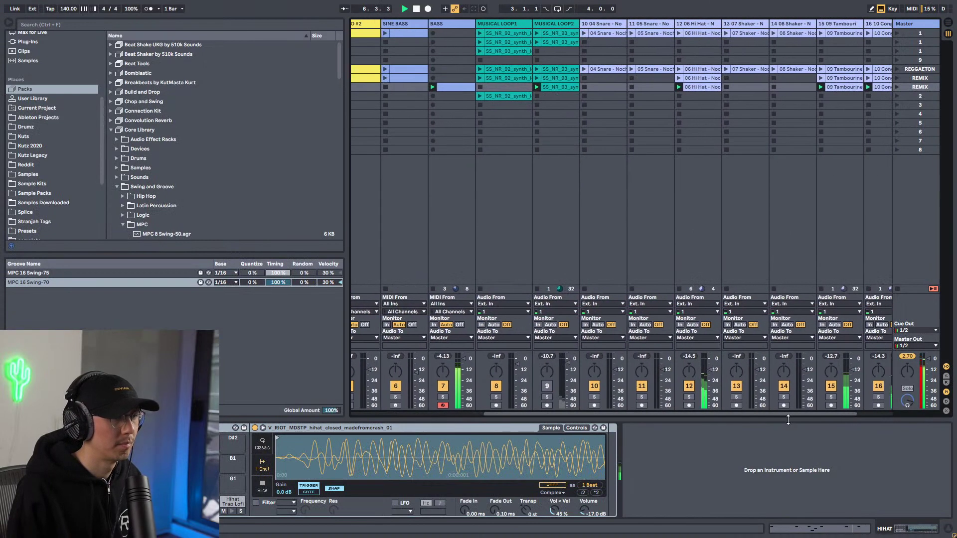
{"action": "left_click", "coordinate": [704, 87]}
{"action": "key", "text": "Delete"}
{"action": "key", "text": "ctrl+z"}
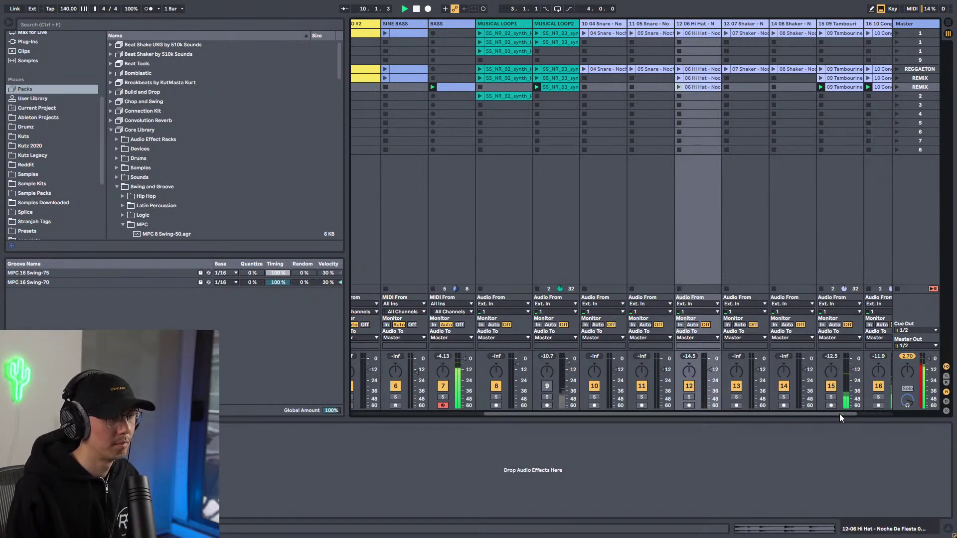
{"action": "left_click_drag", "start_coordinate": [839, 414], "coordinate": [915, 418]}
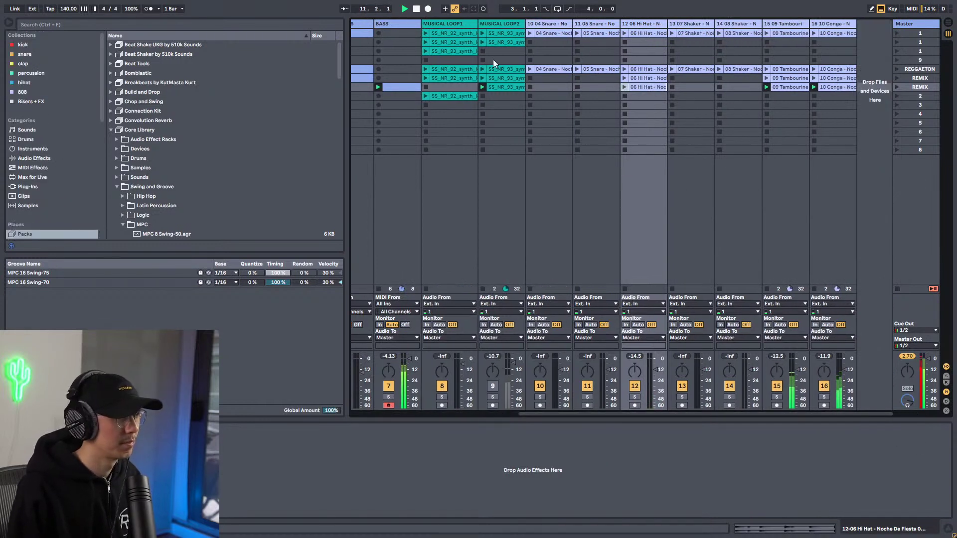
Open Serum on the BASS track, raise the filter cutoff slightly, and close the plug-in.
{"action": "left_click_drag", "start_coordinate": [724, 415], "coordinate": [601, 414]}
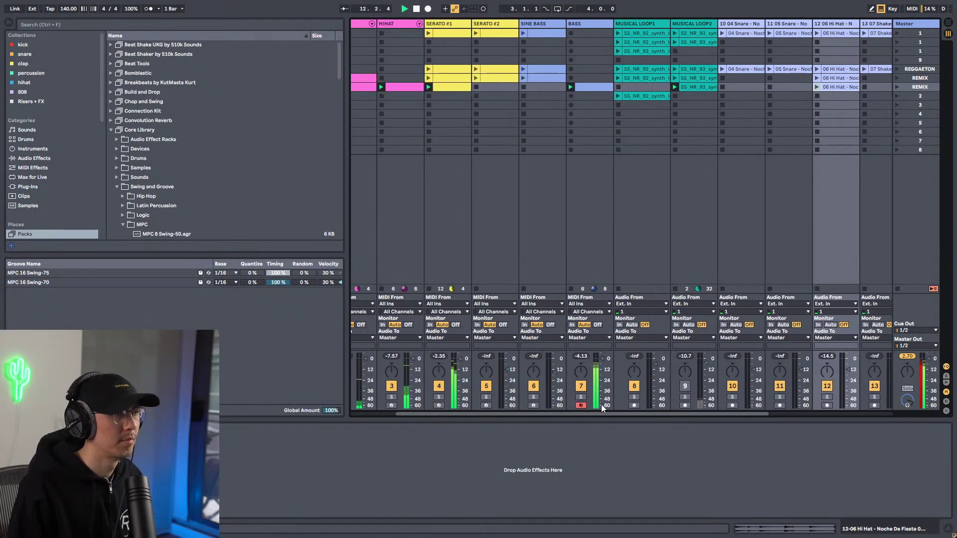
{"action": "left_click", "coordinate": [577, 23]}
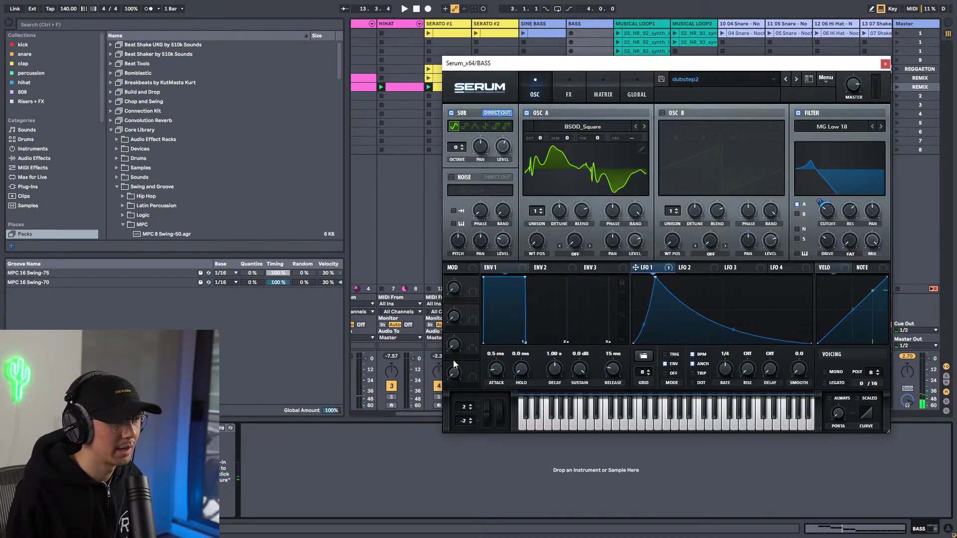
{"action": "left_click_drag", "start_coordinate": [833, 214], "coordinate": [830, 211]}
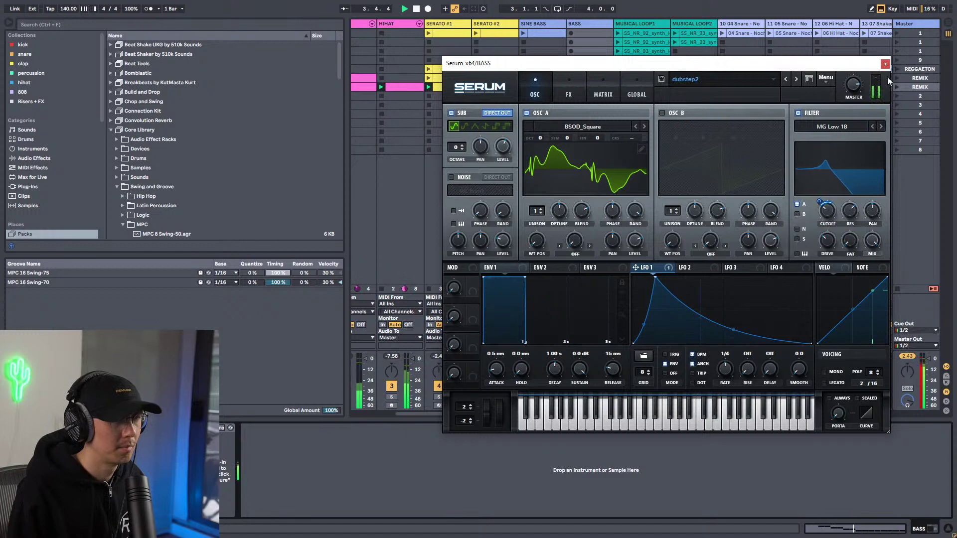
{"action": "left_click", "coordinate": [885, 64]}
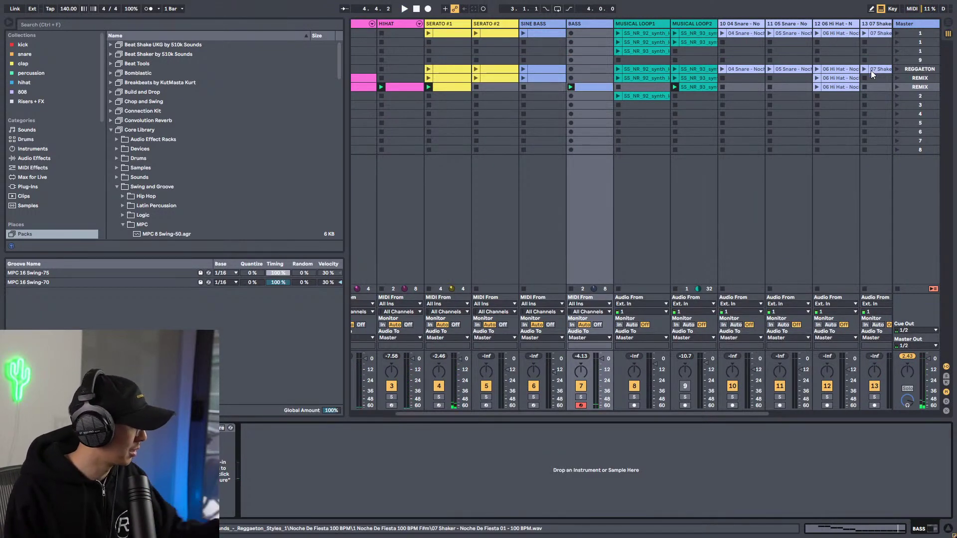
Copy the REGGAETON scene and paste its clips into the Arrangement at bar 17, starting from the KICK track.
{"action": "left_click", "coordinate": [923, 72]}
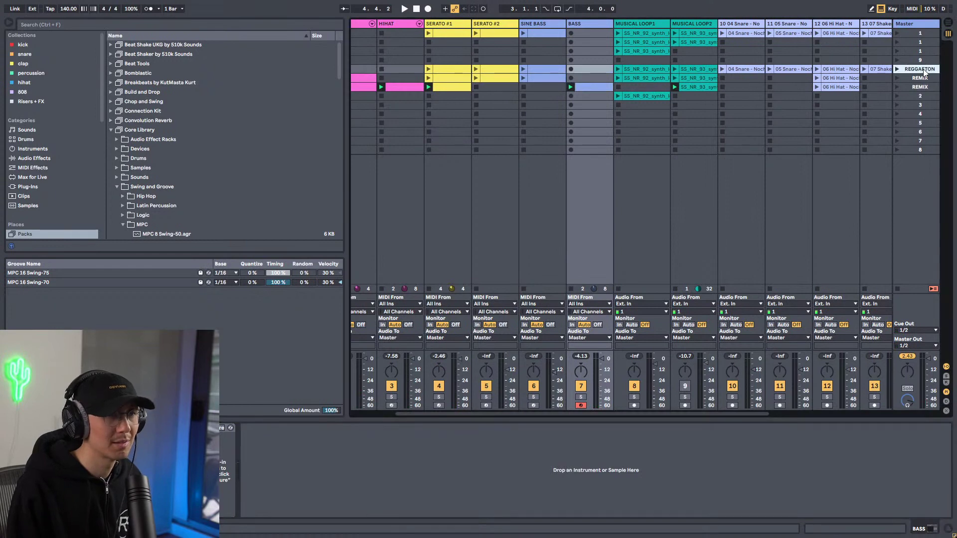
{"action": "left_click", "coordinate": [948, 23]}
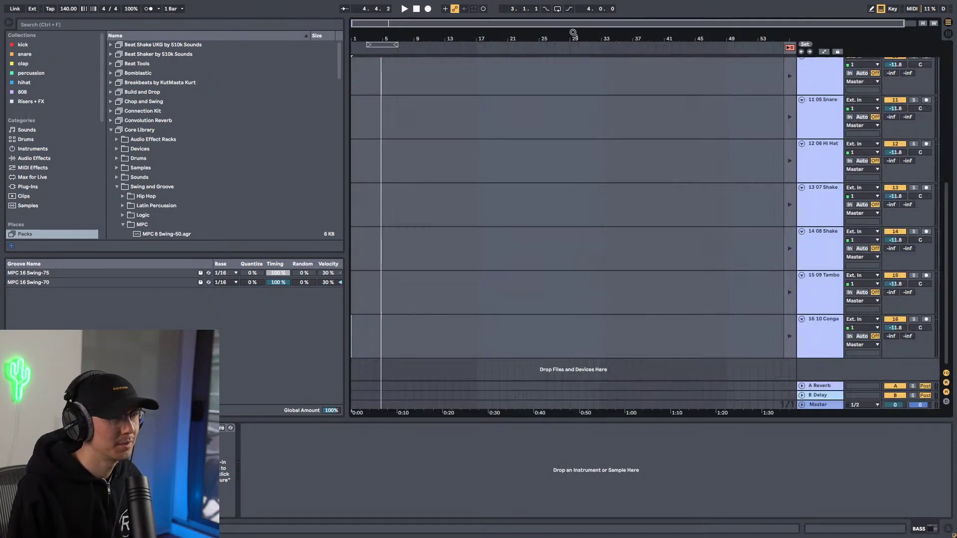
{"action": "left_click", "coordinate": [791, 48]}
{"action": "left_click_drag", "start_coordinate": [503, 37], "coordinate": [504, 35]}
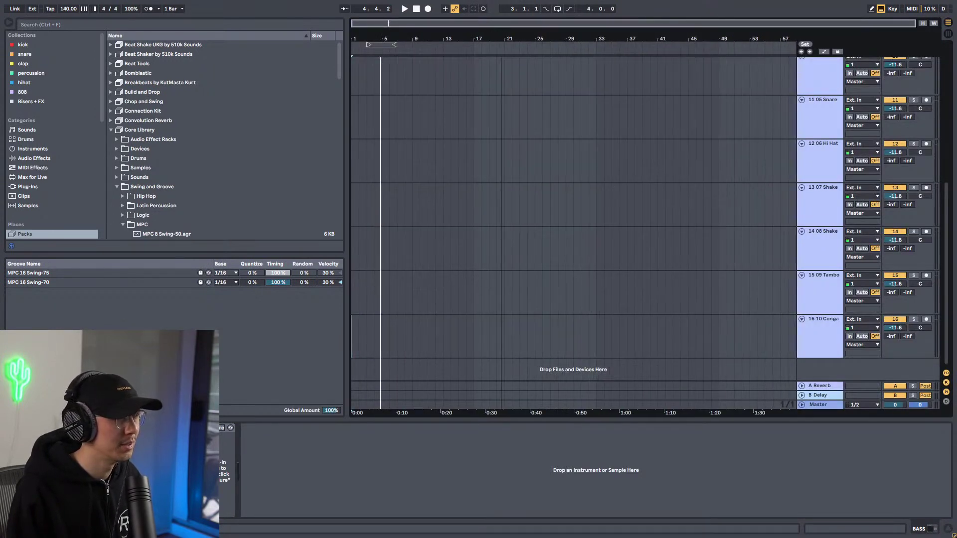
{"action": "left_click", "coordinate": [475, 64]}
{"action": "scroll", "coordinate": [477, 65], "scroll_direction": "up", "scroll_amount": 10}
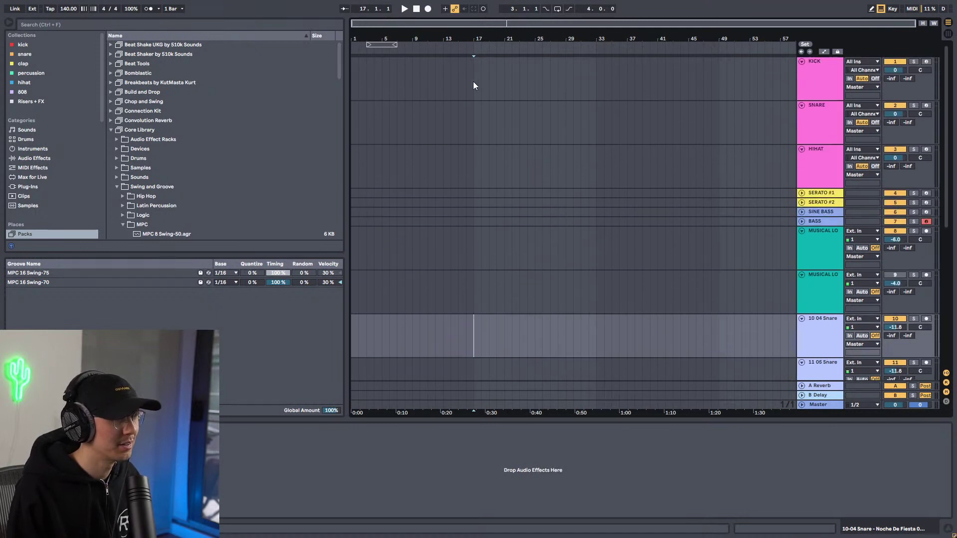
{"action": "left_click", "coordinate": [474, 78]}
{"action": "key", "text": "ctrl+v"}
Extend the shorter pasted clips, including KICK, SERATO #1, SERATO #2, SINE BASS, 04 Snare and 08 Shaker, to bar 25.
{"action": "left_click_drag", "start_coordinate": [479, 63], "coordinate": [535, 65]}
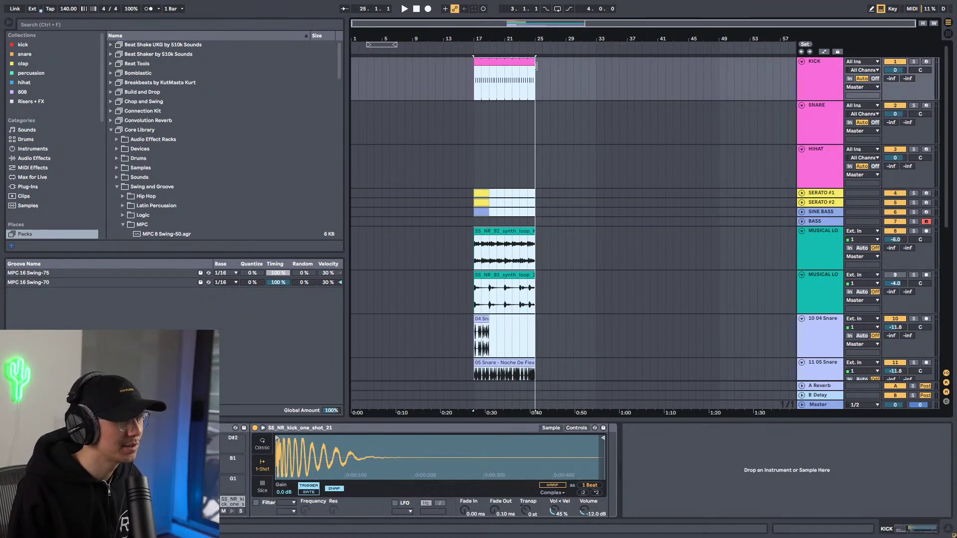
{"action": "left_click", "coordinate": [487, 193]}
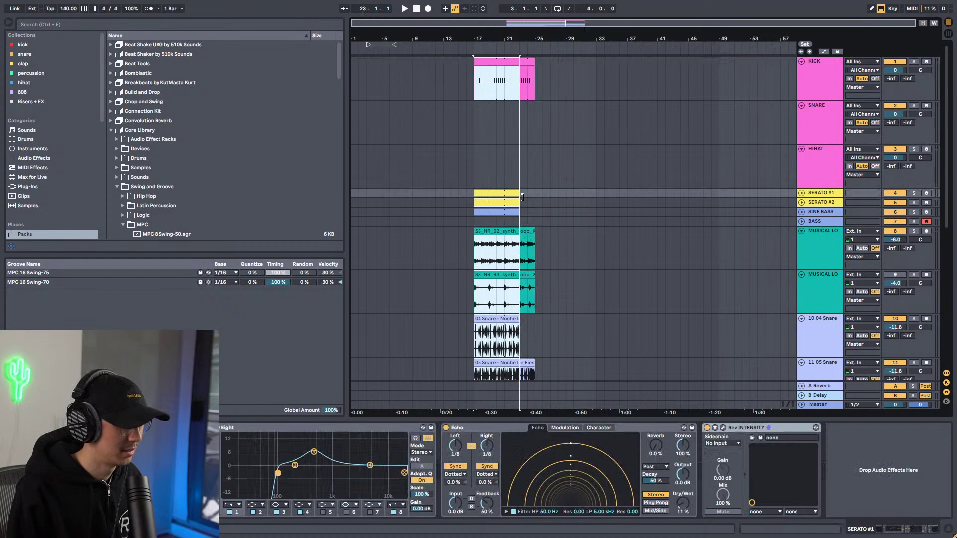
{"action": "scroll", "coordinate": [510, 245], "scroll_direction": "down", "scroll_amount": 10}
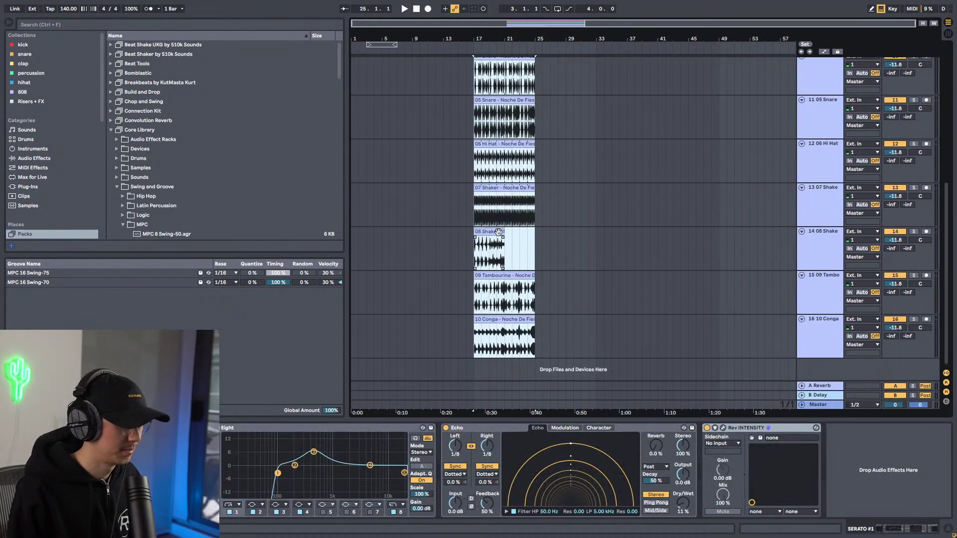
{"action": "left_click_drag", "start_coordinate": [503, 231], "coordinate": [536, 232]}
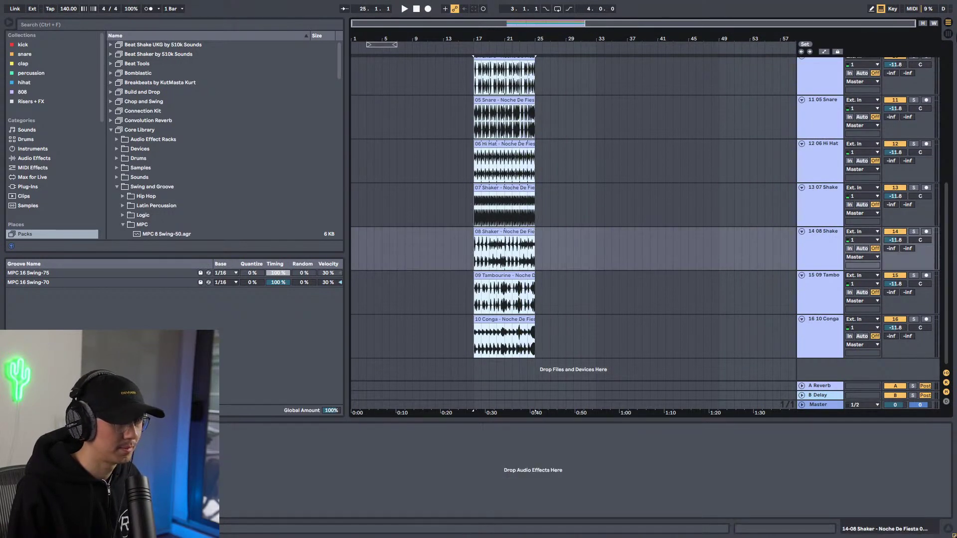
Copy the second REMIX scene from the Session and paste its clips into the Arrangement at bar 25, starting from the KICK track.
{"action": "left_click", "coordinate": [948, 34]}
{"action": "left_click", "coordinate": [921, 88]}
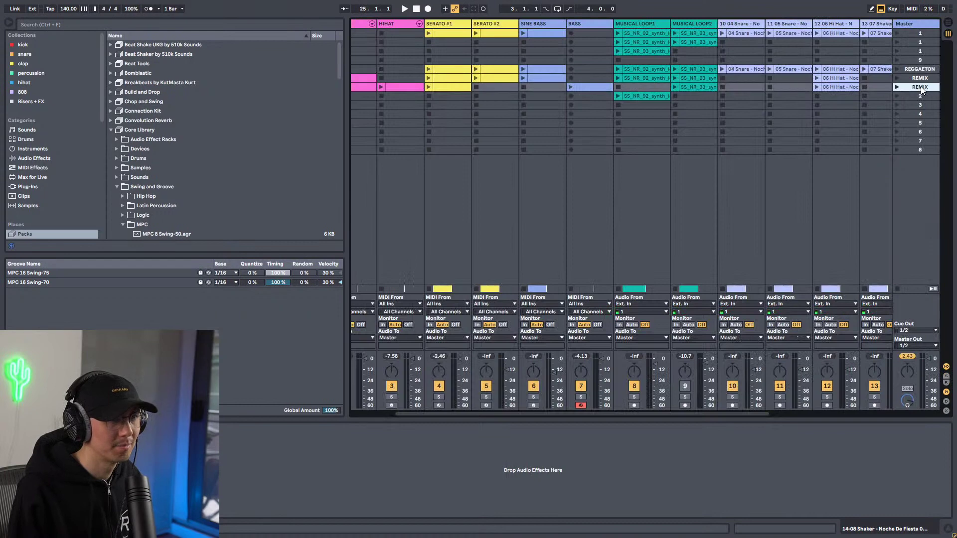
{"action": "left_click", "coordinate": [946, 25]}
{"action": "scroll", "coordinate": [542, 67], "scroll_direction": "up", "scroll_amount": 10}
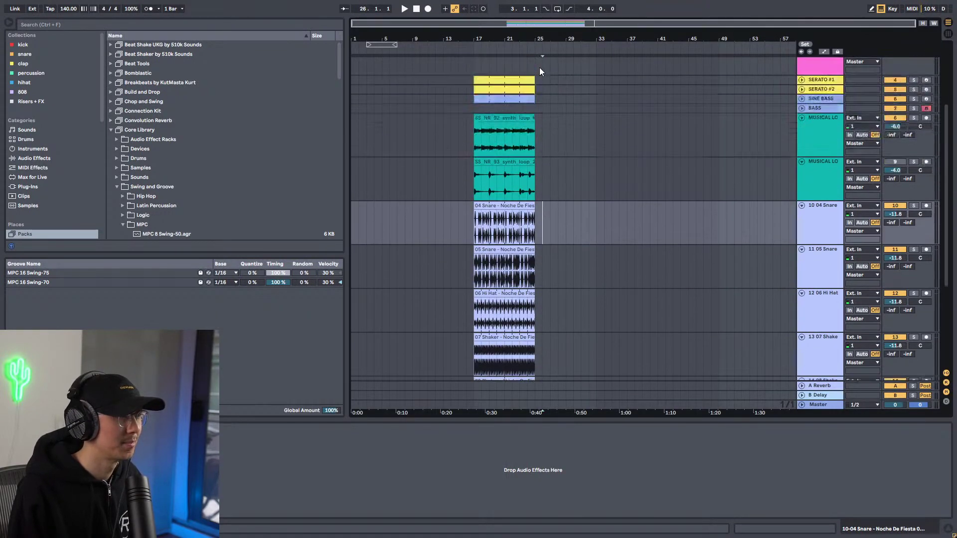
{"action": "left_click", "coordinate": [539, 82]}
{"action": "key", "text": "ctrl+v"}
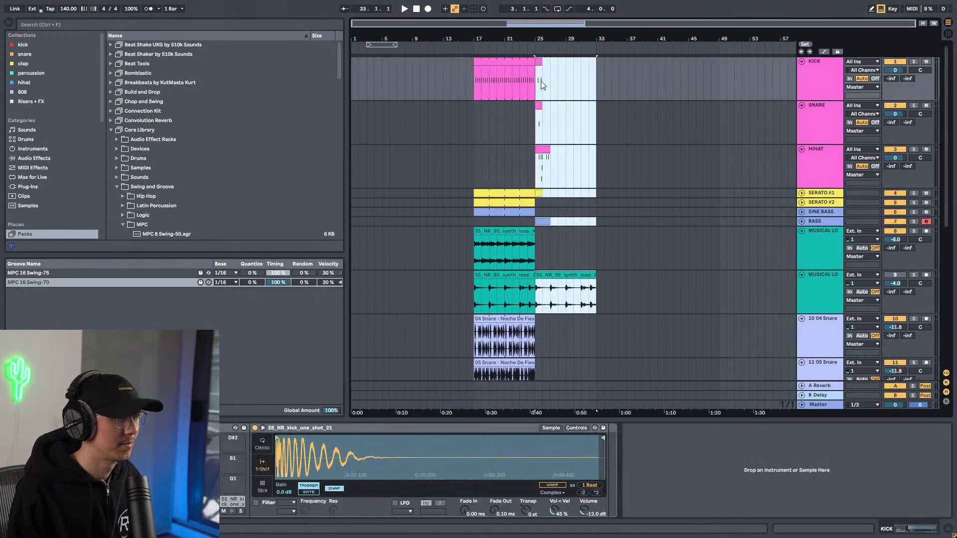
Extend the pasted KICK, SNARE, HIHAT, SERATO #1 and BASS clips to bar 33.
{"action": "left_click_drag", "start_coordinate": [540, 62], "coordinate": [597, 68]}
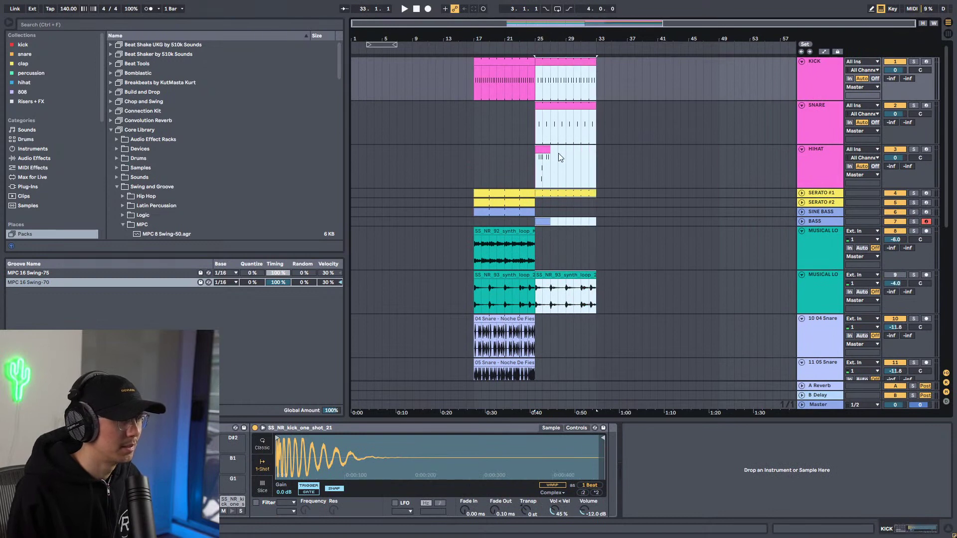
{"action": "left_click_drag", "start_coordinate": [548, 151], "coordinate": [596, 152]}
{"action": "scroll", "coordinate": [584, 215], "scroll_direction": "down", "scroll_amount": 10}
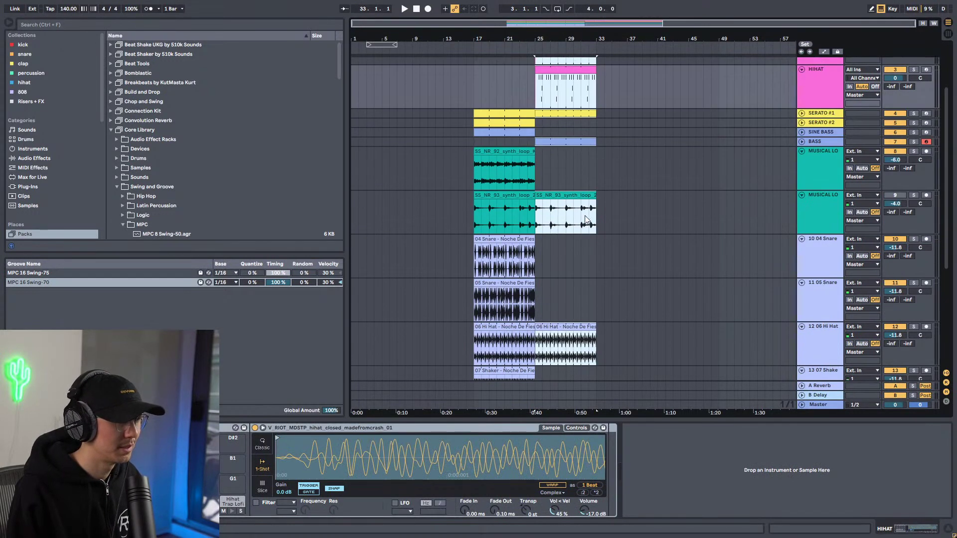
Play the Arrangement from bar 17 and check the transition into bar 25.
{"action": "left_click", "coordinate": [470, 242]}
{"action": "key", "text": "space"}
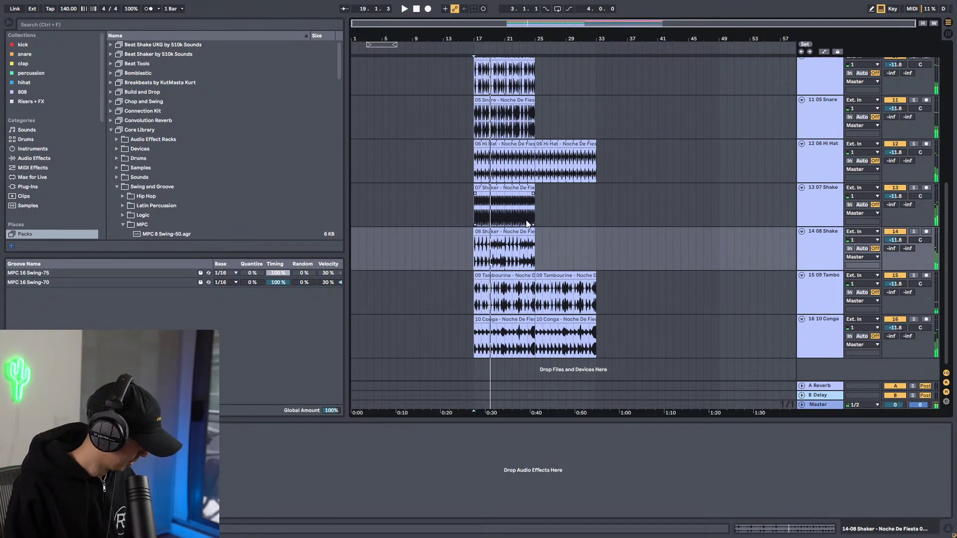
{"action": "left_click_drag", "start_coordinate": [520, 35], "coordinate": [544, 258]}
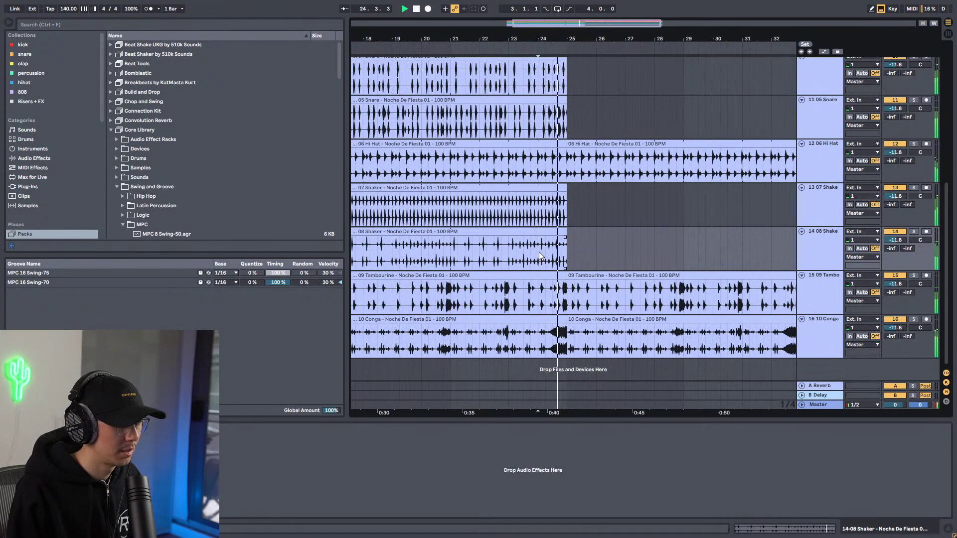
{"action": "scroll", "coordinate": [539, 252], "scroll_direction": "up", "scroll_amount": 10}
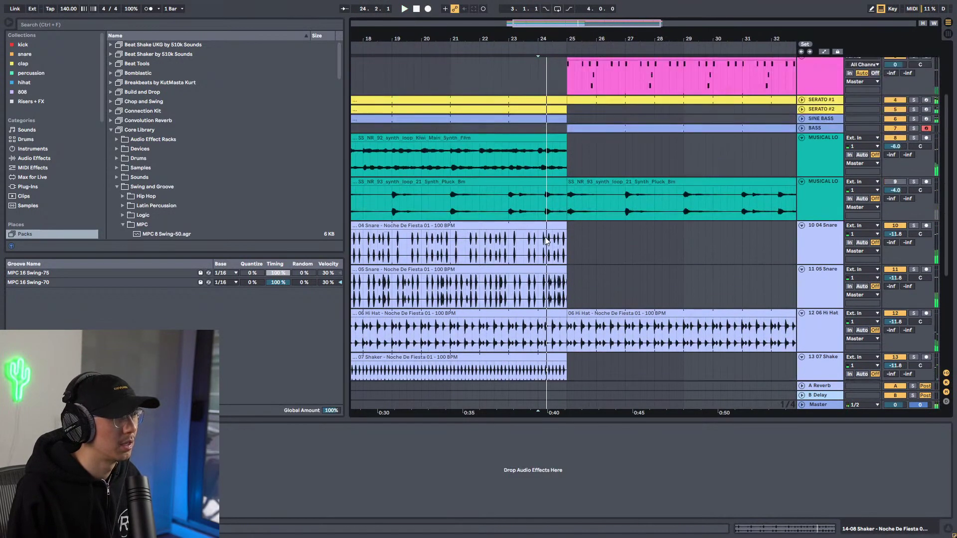
Split off the last two beats of the KICK clip before bar 25 and open them for note editing.
{"action": "left_click_drag", "start_coordinate": [537, 87], "coordinate": [564, 87]}
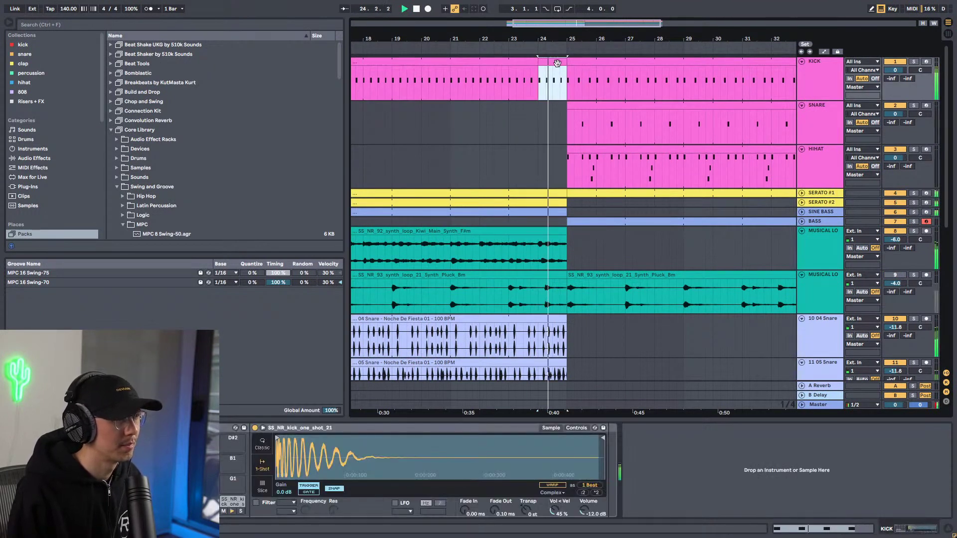
{"action": "left_click", "coordinate": [559, 83]}
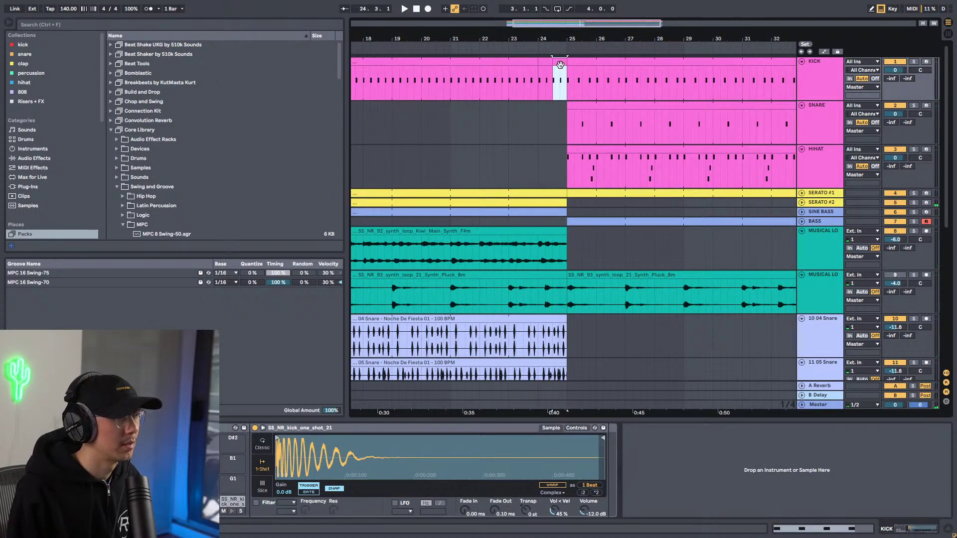
{"action": "double_click", "coordinate": [558, 82]}
{"action": "key", "text": "ctrl+3"}
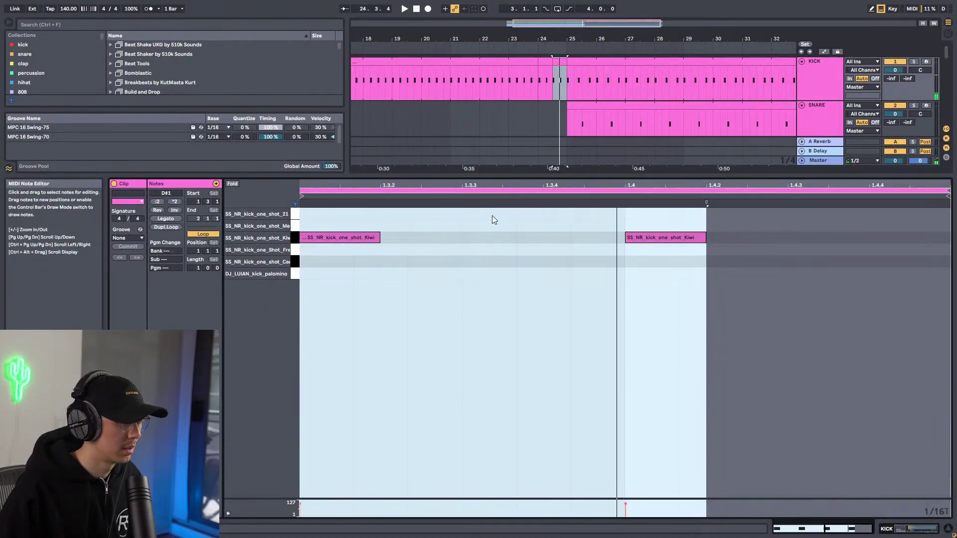
Fill those last two beats with eighth-note triplets on the SS_NR_kick_one_shot_Kiwi row.
{"action": "key", "text": "b"}
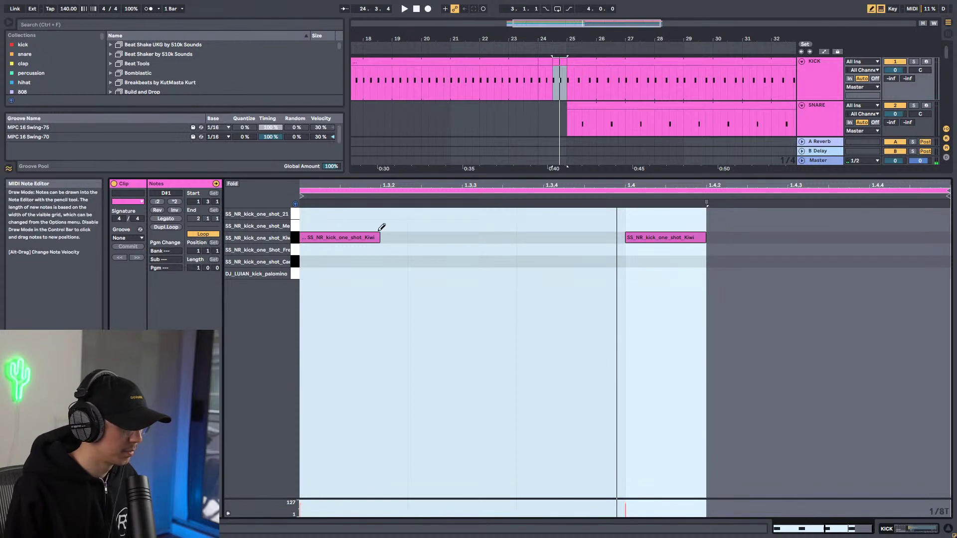
{"action": "left_click", "coordinate": [373, 235]}
{"action": "left_click", "coordinate": [367, 228]}
{"action": "left_click_drag", "start_coordinate": [369, 237], "coordinate": [907, 239]}
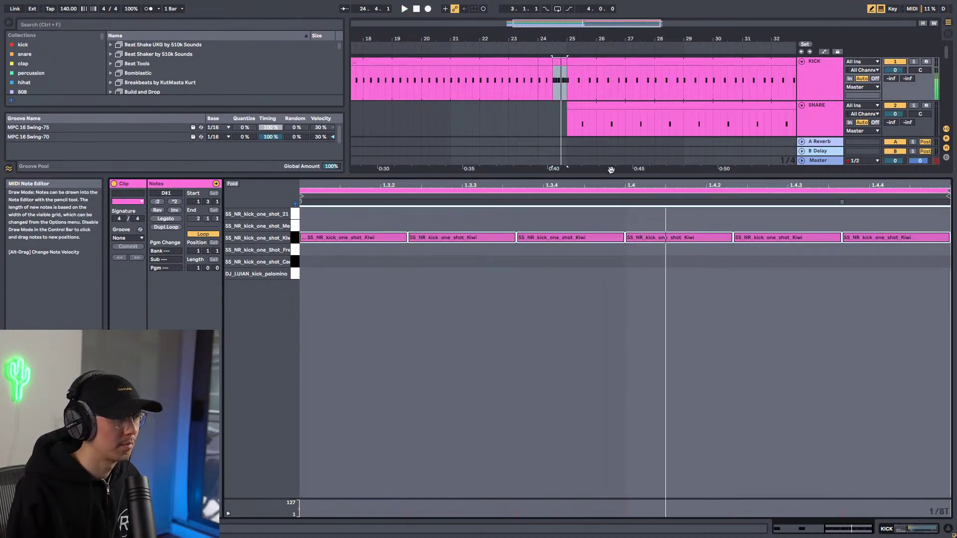
Try a Medallo kick note on beat 3 in place of the triplet fill, and restore the original kick pattern.
{"action": "key", "text": "shift+Tab"}
{"action": "scroll", "coordinate": [555, 99], "scroll_direction": "down", "scroll_amount": 2}
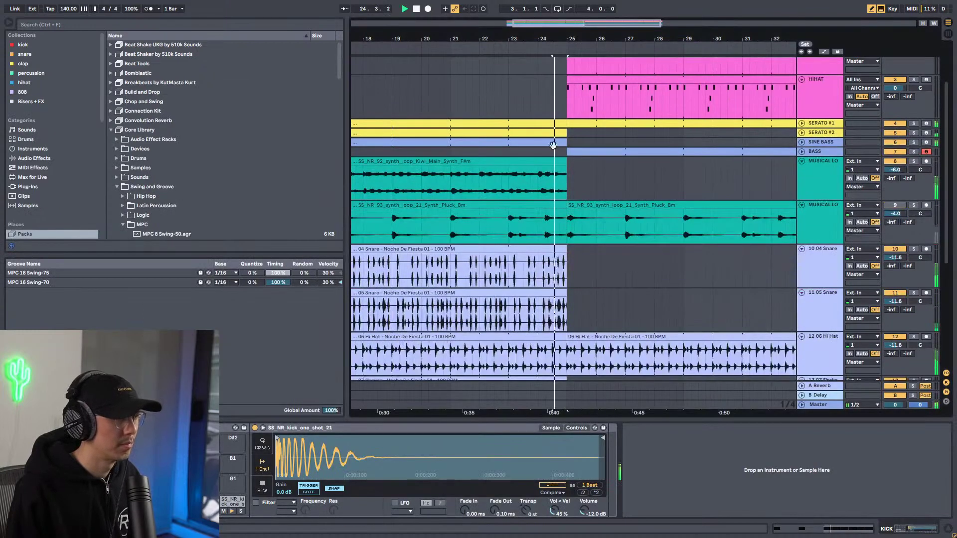
{"action": "scroll", "coordinate": [555, 76], "scroll_direction": "up", "scroll_amount": 2}
{"action": "key", "text": "shift+Tab"}
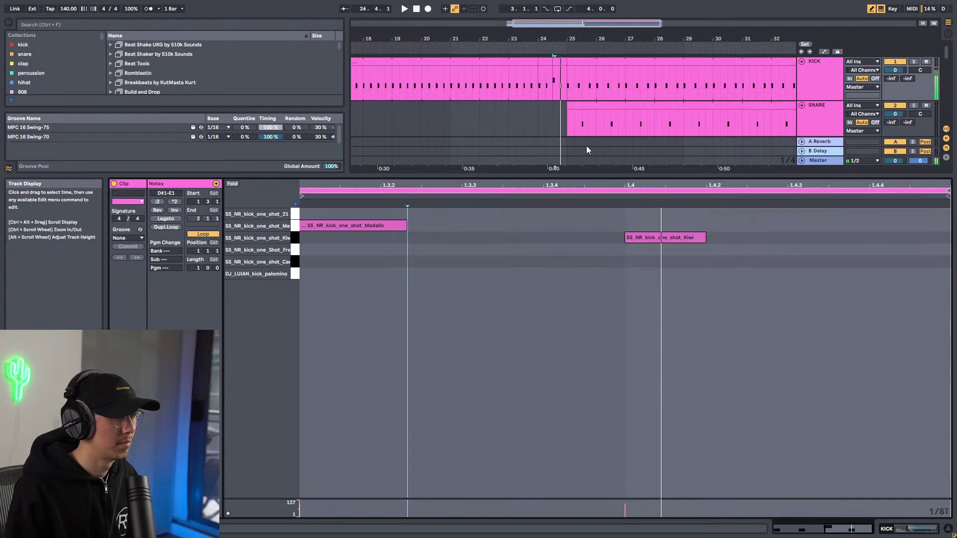
{"action": "key", "text": "Delete"}
{"action": "left_click_drag", "start_coordinate": [537, 186], "coordinate": [537, 164]}
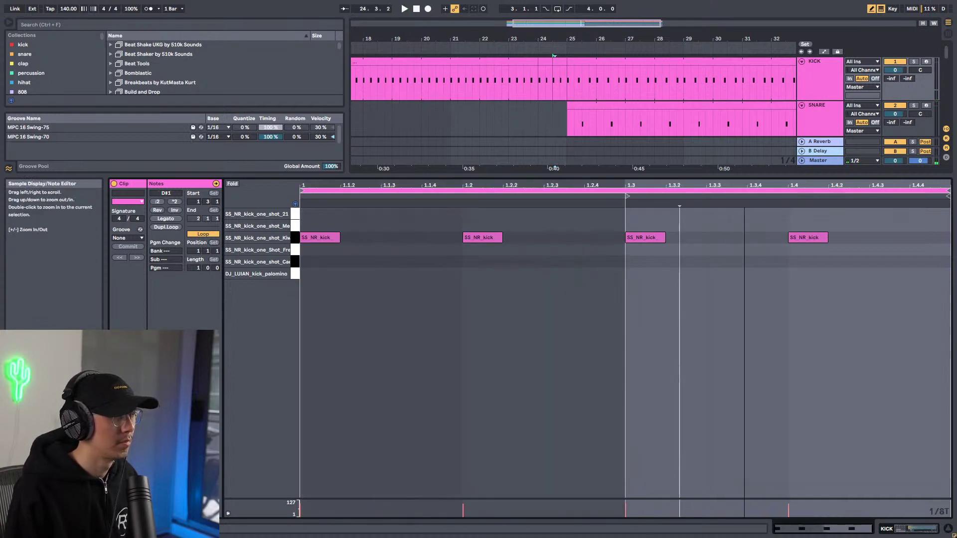
{"action": "key", "text": "shift+Tab"}
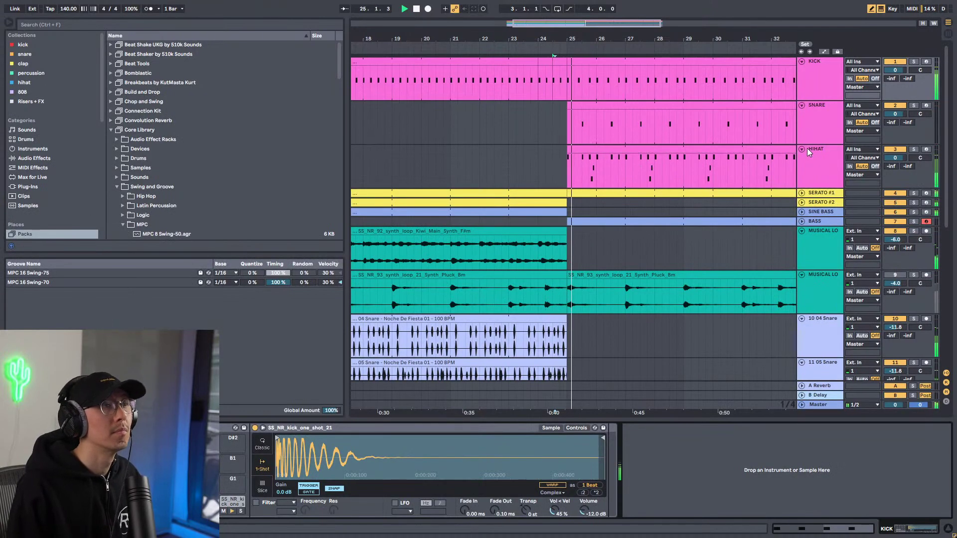
Play the transition and loop bar 24, using the last bar of the 07 Shaker clip as the loop range.
{"action": "left_click", "coordinate": [537, 143]}
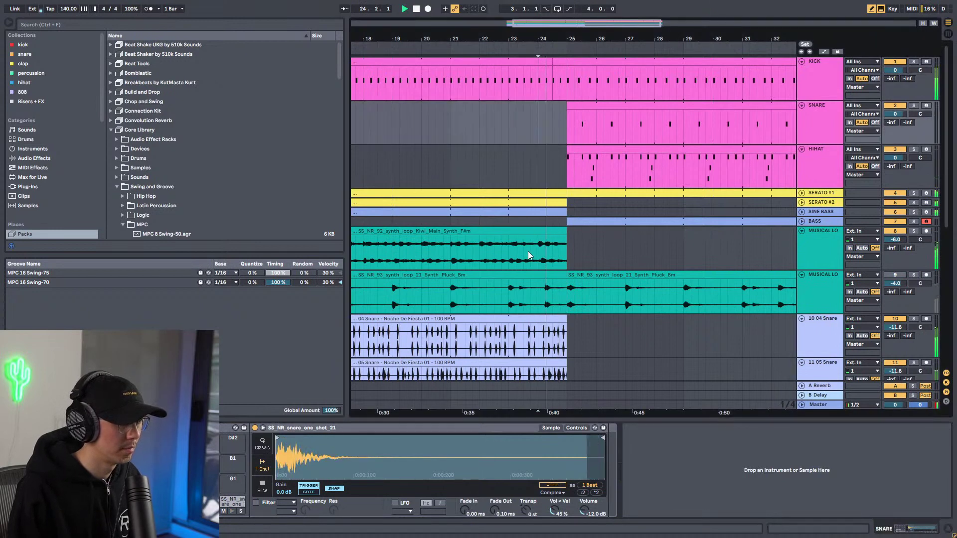
{"action": "scroll", "coordinate": [529, 255], "scroll_direction": "down", "scroll_amount": 4}
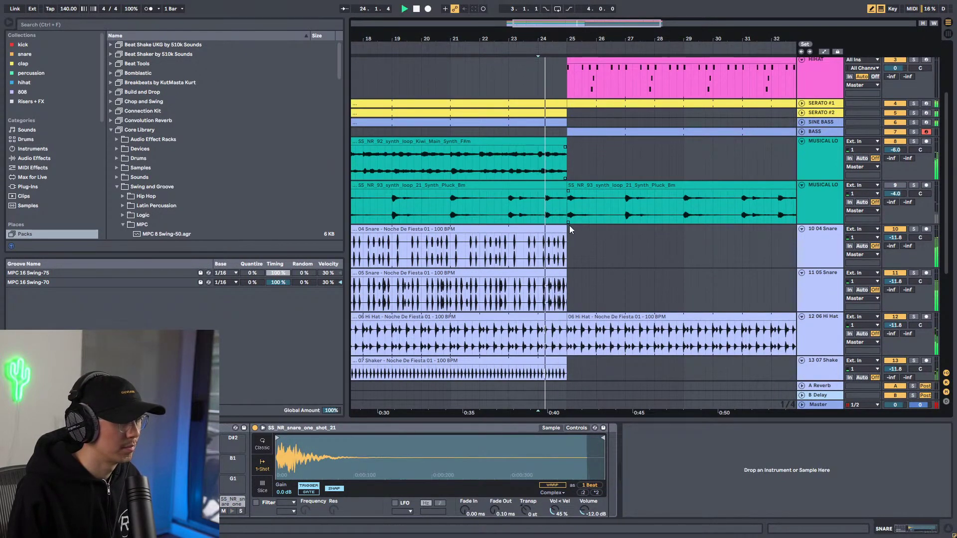
{"action": "scroll", "coordinate": [569, 252], "scroll_direction": "down", "scroll_amount": 8}
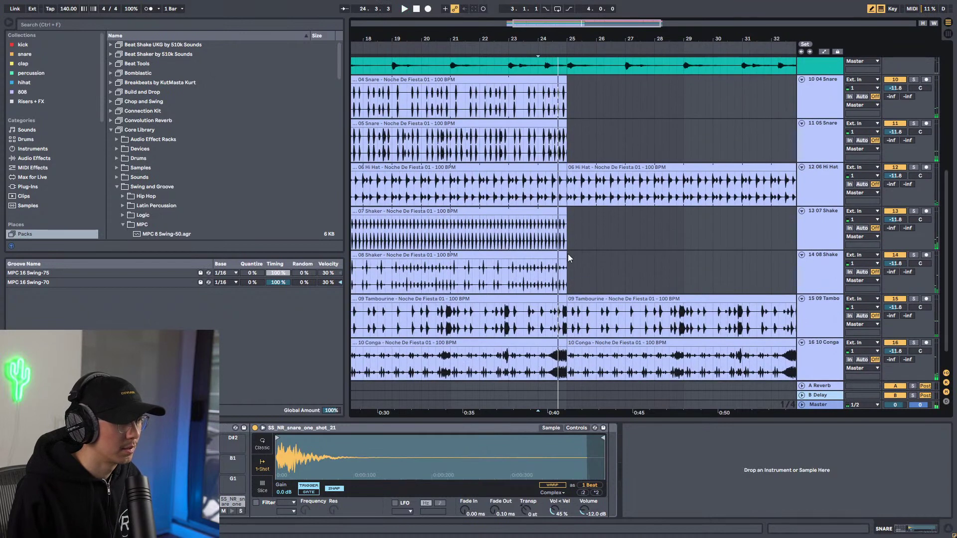
{"action": "left_click_drag", "start_coordinate": [566, 225], "coordinate": [537, 222]}
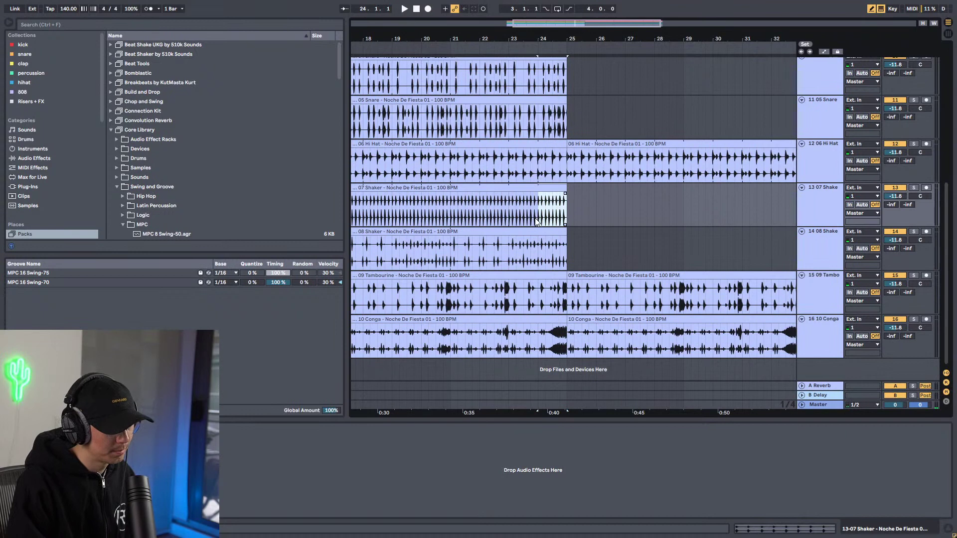
{"action": "key", "text": "ctrl+l"}
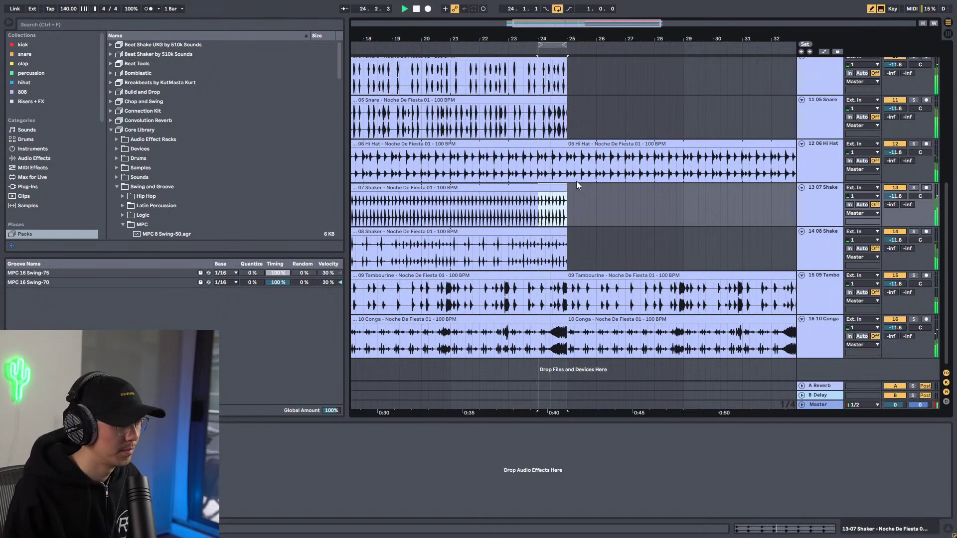
Shorten the first 07 Shaker clip to end at 24.3 and remove the last two beats before bar 25 from 08 Shaker and 09 Tambourine.
{"action": "left_click_drag", "start_coordinate": [562, 189], "coordinate": [553, 190]}
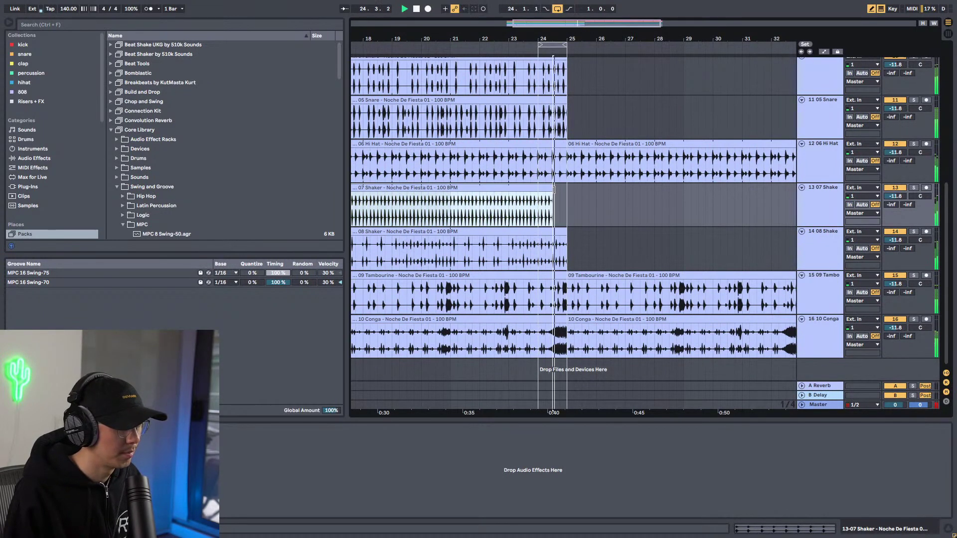
{"action": "left_click_drag", "start_coordinate": [567, 264], "coordinate": [566, 297]}
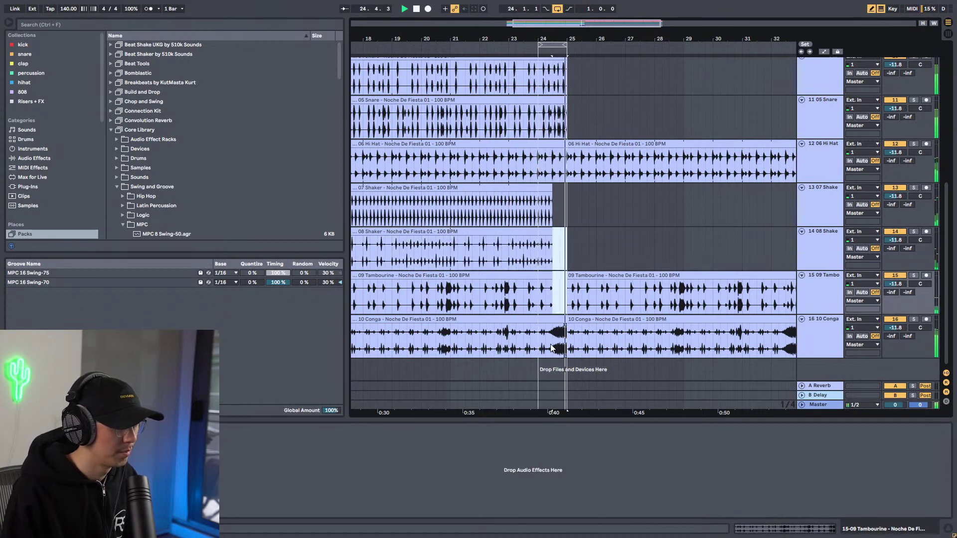
{"action": "scroll", "coordinate": [573, 200], "scroll_direction": "up", "scroll_amount": 3}
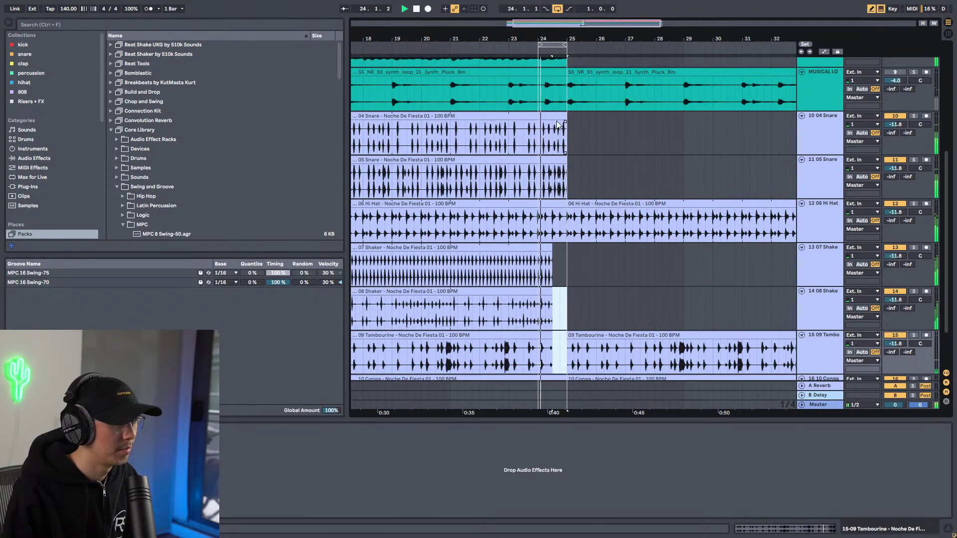
{"action": "scroll", "coordinate": [556, 130], "scroll_direction": "up", "scroll_amount": 3}
{"action": "scroll", "coordinate": [553, 139], "scroll_direction": "down", "scroll_amount": 5}
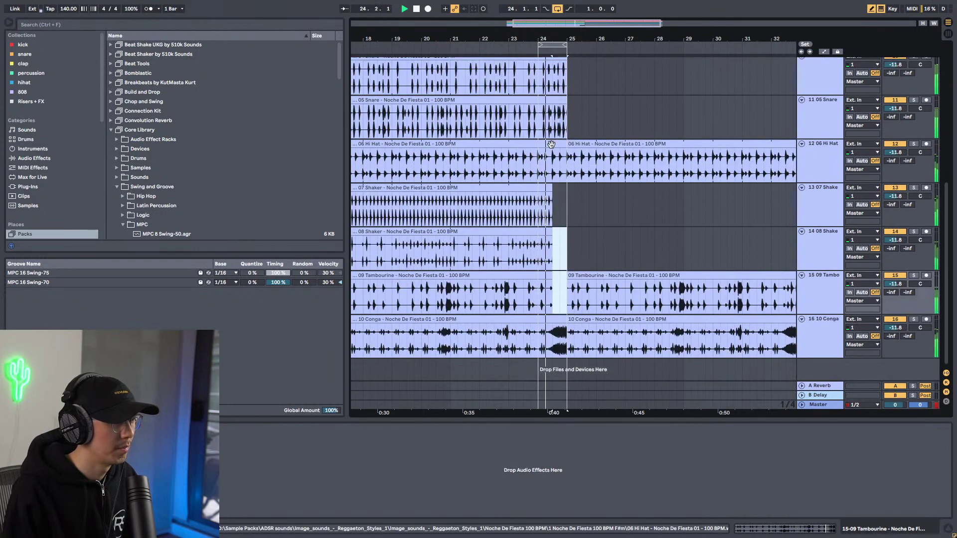
Expand the SINE BASS track and trim its clip to end at 24.3.
{"action": "scroll", "coordinate": [551, 145], "scroll_direction": "up", "scroll_amount": 6}
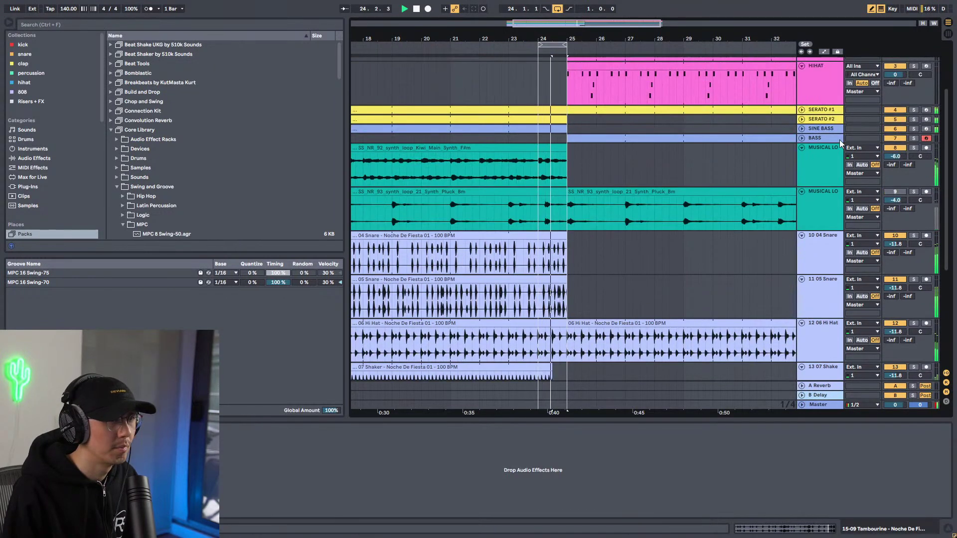
{"action": "left_click", "coordinate": [803, 129]}
{"action": "left_click_drag", "start_coordinate": [563, 131], "coordinate": [539, 130]}
{"action": "left_click", "coordinate": [509, 159]}
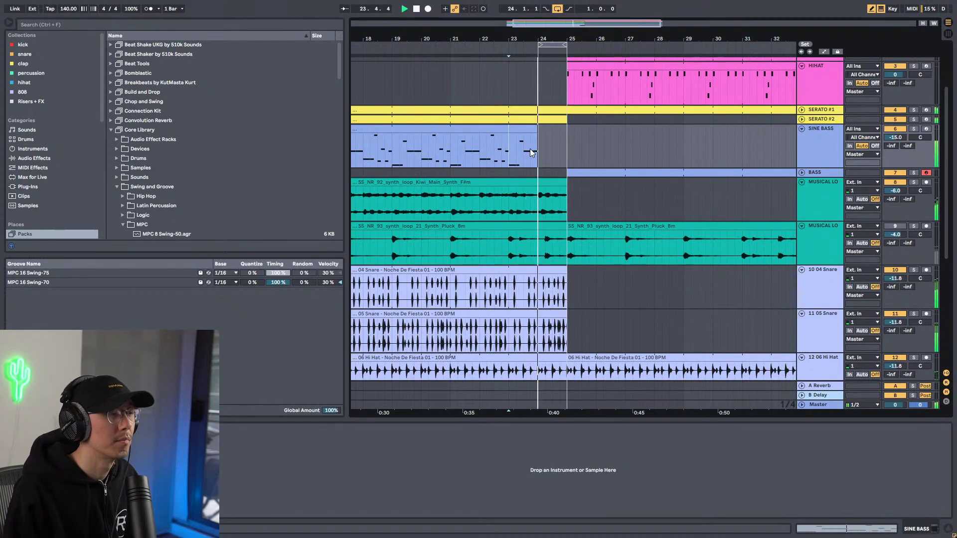
{"action": "left_click_drag", "start_coordinate": [536, 131], "coordinate": [550, 130]}
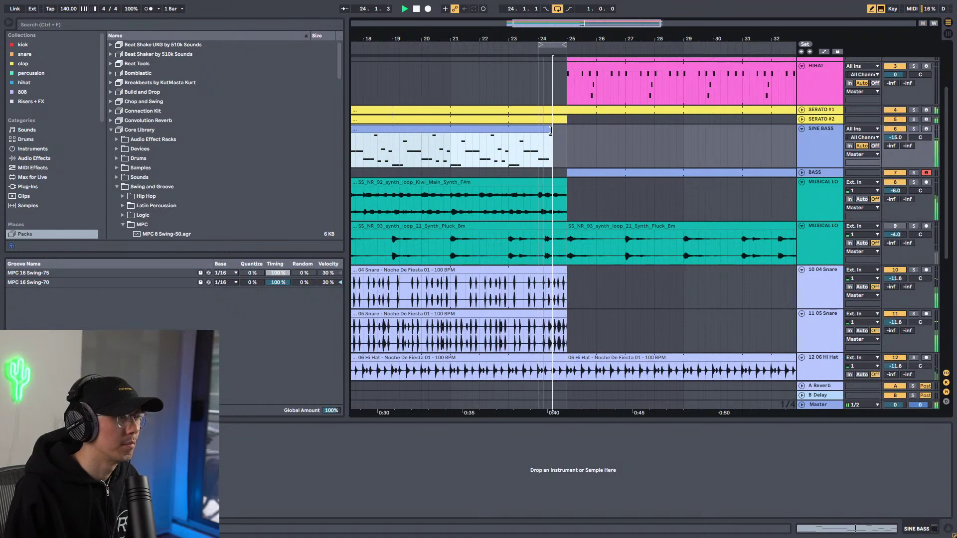
Try a short fade-out on the MUSICAL LOOP1 clip's end, cut bar 24 from SERATO #1, and play from bar 23.
{"action": "scroll", "coordinate": [570, 274], "scroll_direction": "down", "scroll_amount": 3}
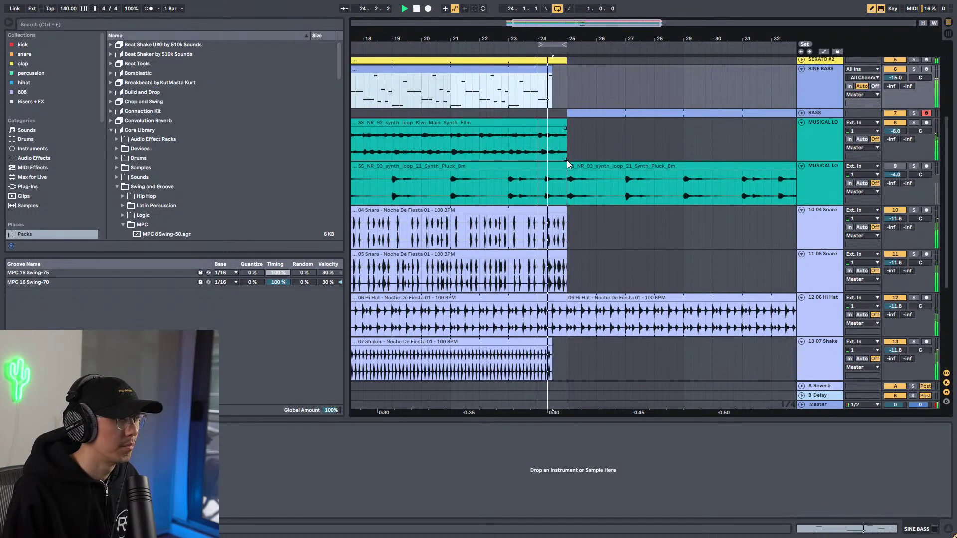
{"action": "left_click_drag", "start_coordinate": [565, 128], "coordinate": [556, 131]}
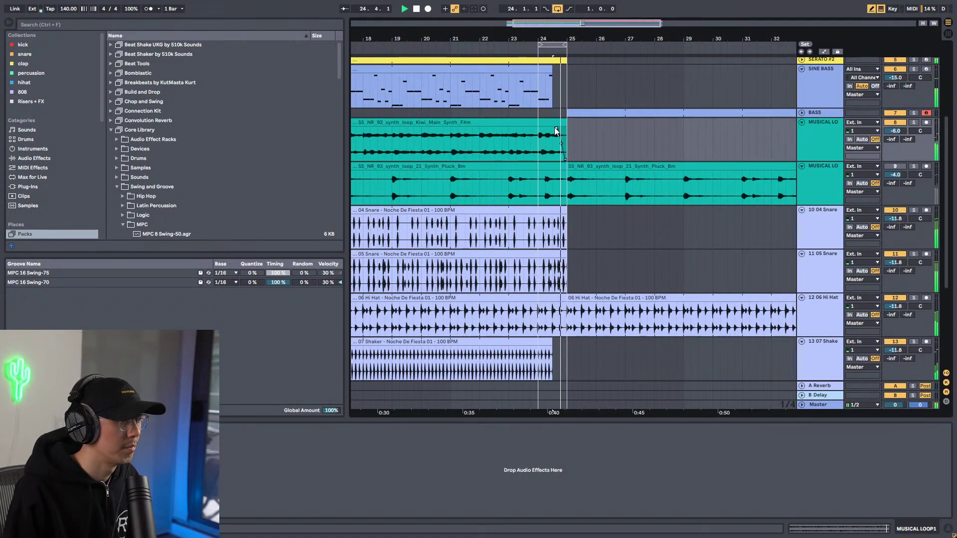
{"action": "scroll", "coordinate": [563, 168], "scroll_direction": "up", "scroll_amount": 4}
{"action": "scroll", "coordinate": [564, 168], "scroll_direction": "up", "scroll_amount": 2}
{"action": "left_click", "coordinate": [553, 169]}
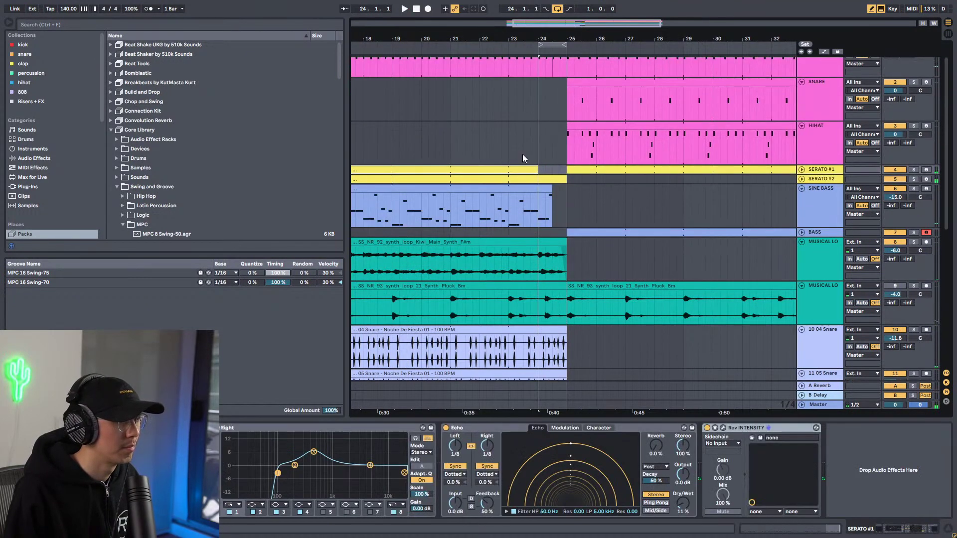
{"action": "left_click", "coordinate": [507, 150]}
{"action": "key", "text": "space"}
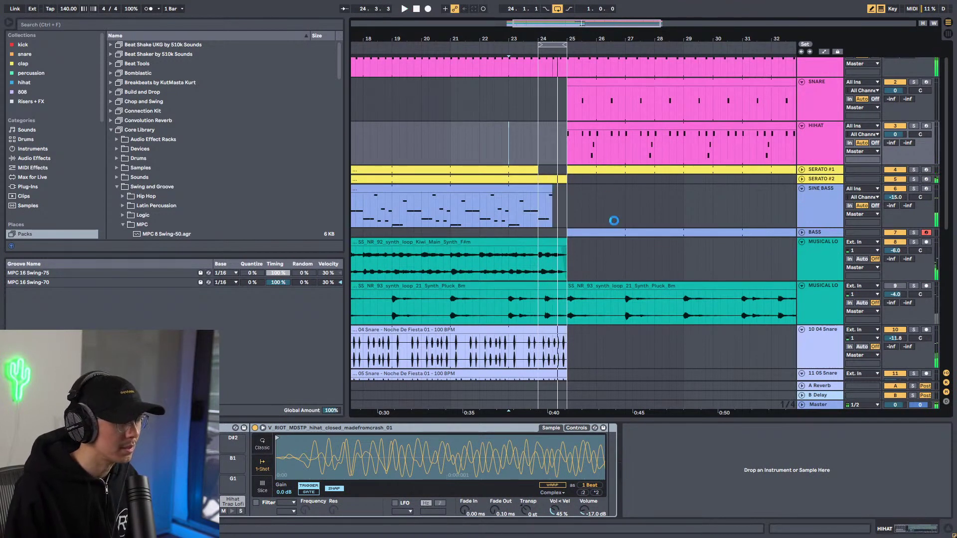
Open the Risers folder inside the Kutz 2020 sample location.
{"action": "scroll", "coordinate": [615, 222], "scroll_direction": "down", "scroll_amount": 10}
{"action": "scroll", "coordinate": [49, 149], "scroll_direction": "down", "scroll_amount": 3}
{"action": "scroll", "coordinate": [50, 152], "scroll_direction": "down", "scroll_amount": 3}
{"action": "left_click", "coordinate": [33, 170]}
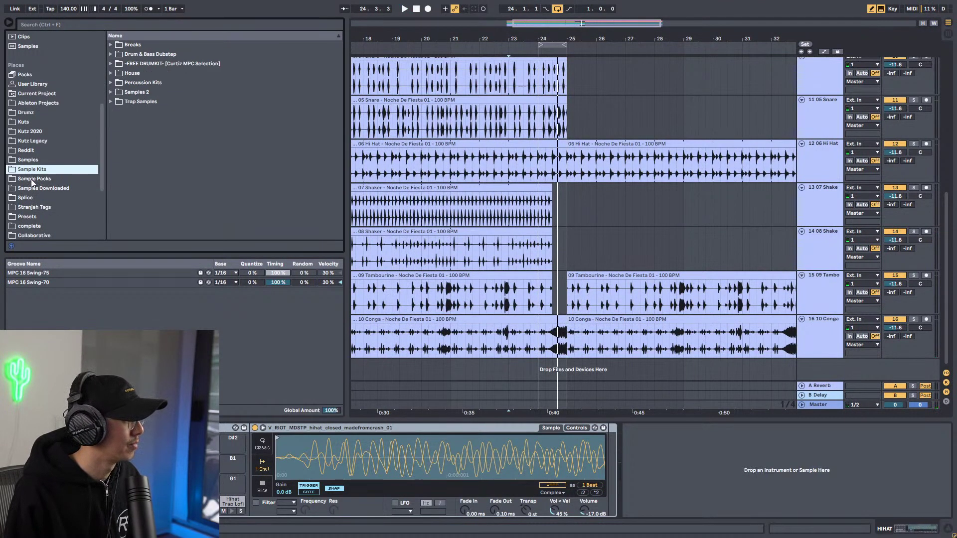
{"action": "left_click", "coordinate": [30, 132]}
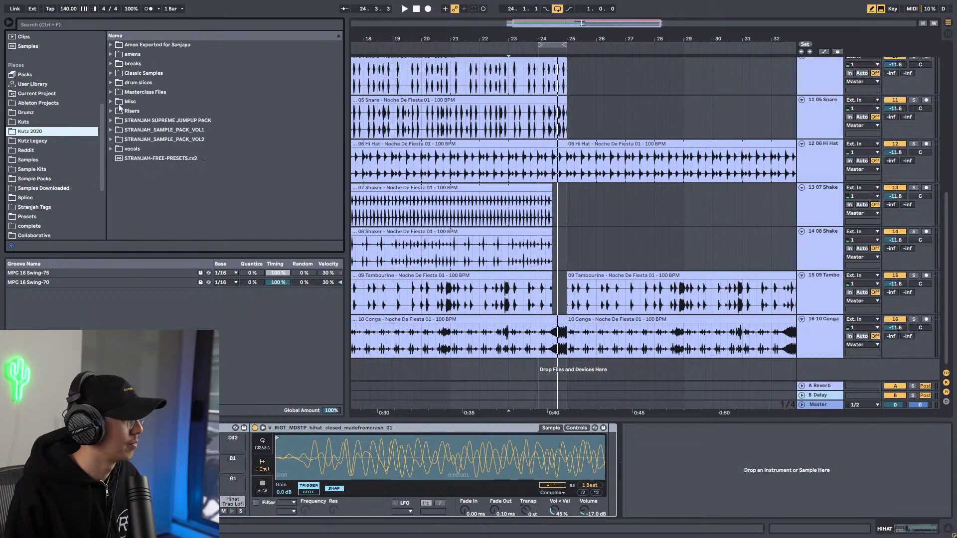
{"action": "left_click", "coordinate": [112, 111]}
Audition the rev_riser samples and place rev_riser8.wav on a new audio track from bar 23 to bar 25.
{"action": "left_click", "coordinate": [177, 98]}
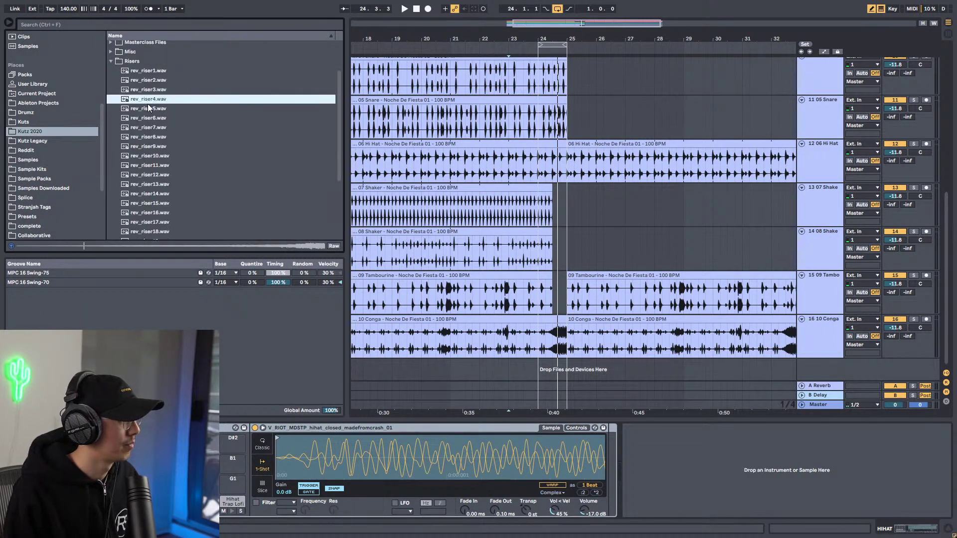
{"action": "left_click", "coordinate": [152, 118]}
{"action": "left_click", "coordinate": [151, 128]}
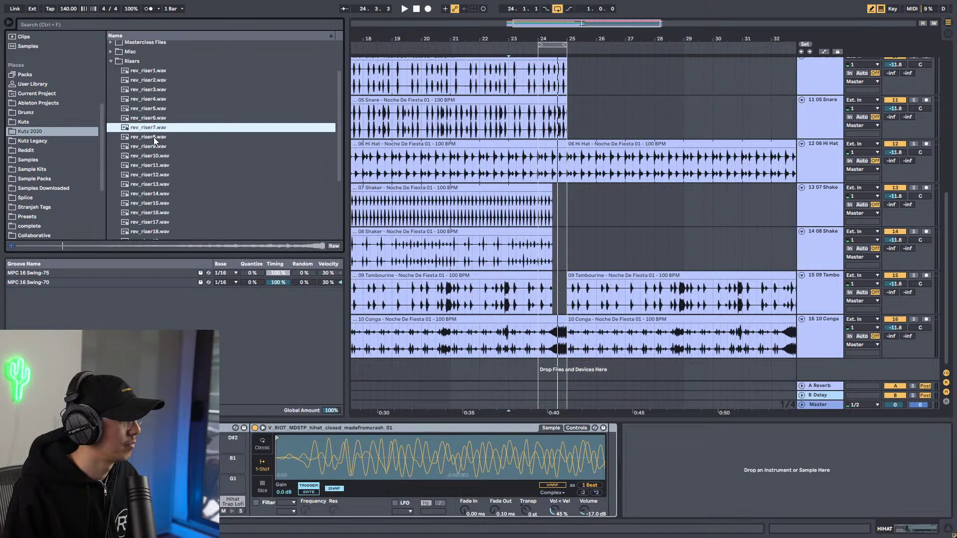
{"action": "left_click", "coordinate": [153, 137]}
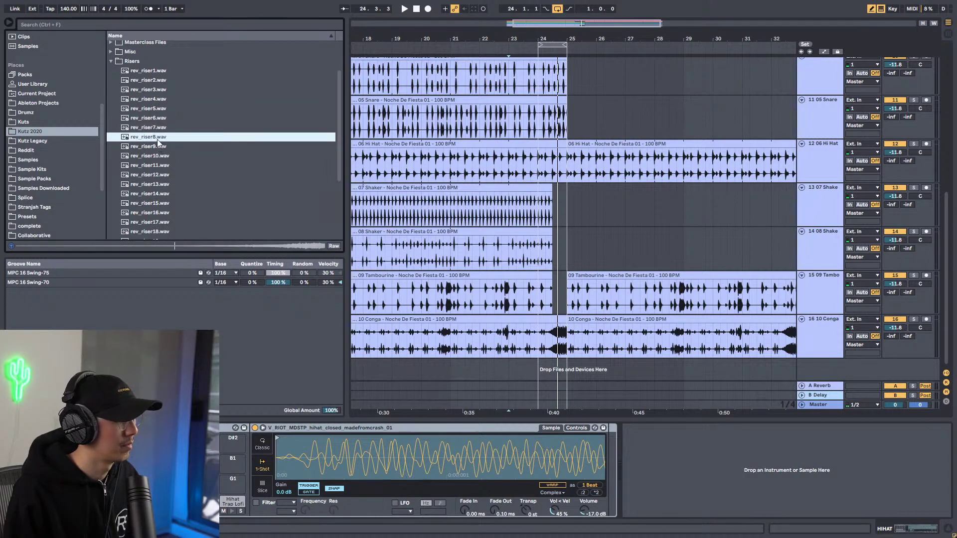
{"action": "left_click_drag", "start_coordinate": [513, 452], "coordinate": [506, 367]}
Play the transition with the riser and lower the rev_riser8 track's volume to -16.9.
{"action": "key", "text": "space"}
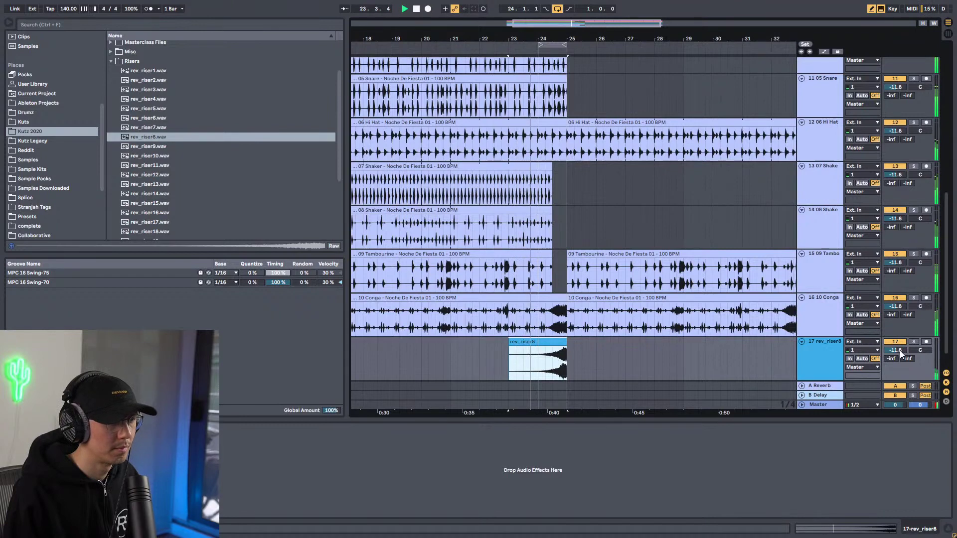
{"action": "left_click_drag", "start_coordinate": [900, 351], "coordinate": [900, 377]}
{"action": "key", "text": "space"}
Extend the loop to span bars 17 to 34 and play both sections through the transition.
{"action": "left_click_drag", "start_coordinate": [580, 44], "coordinate": [655, 45]}
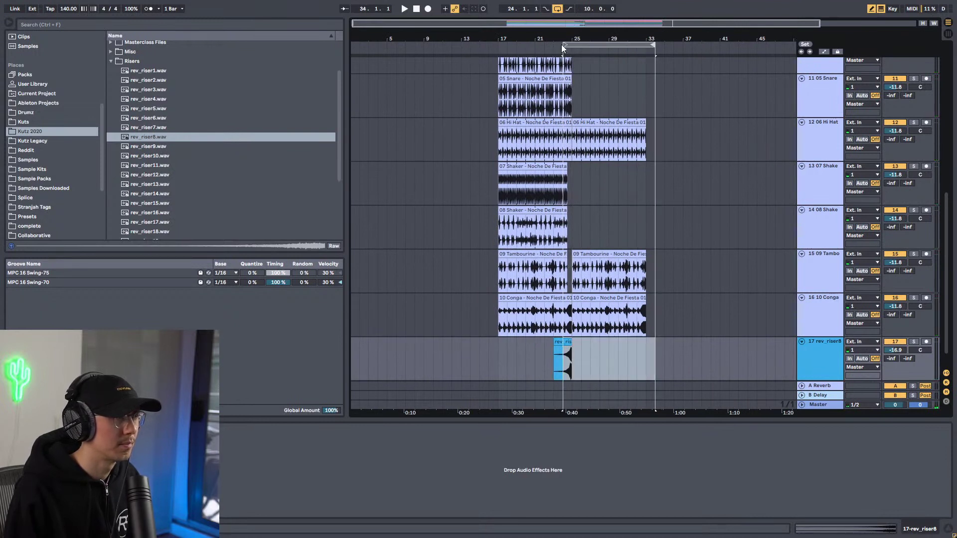
{"action": "left_click_drag", "start_coordinate": [565, 45], "coordinate": [499, 44]}
{"action": "key", "text": "space"}
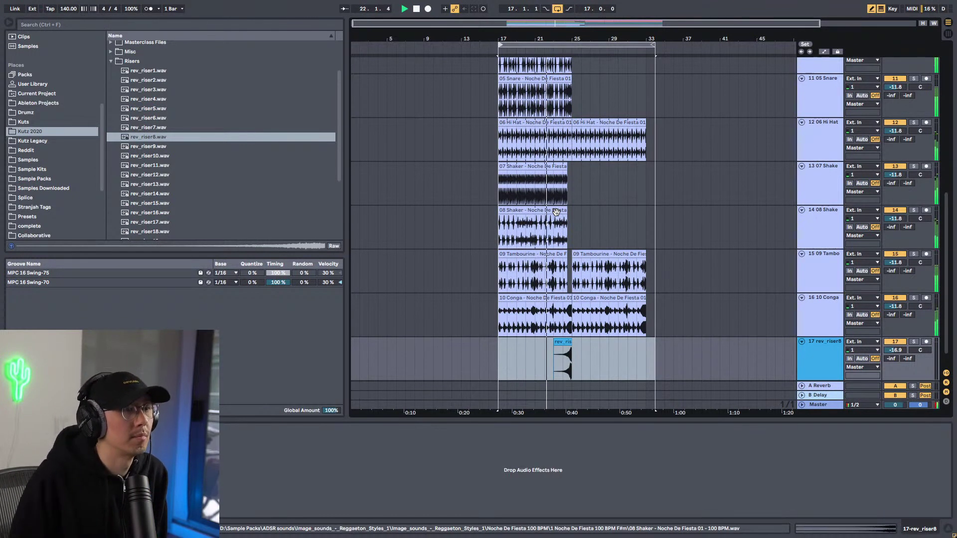
{"action": "scroll", "coordinate": [722, 196], "scroll_direction": "up", "scroll_amount": 6}
{"action": "scroll", "coordinate": [721, 198], "scroll_direction": "up", "scroll_amount": 3}
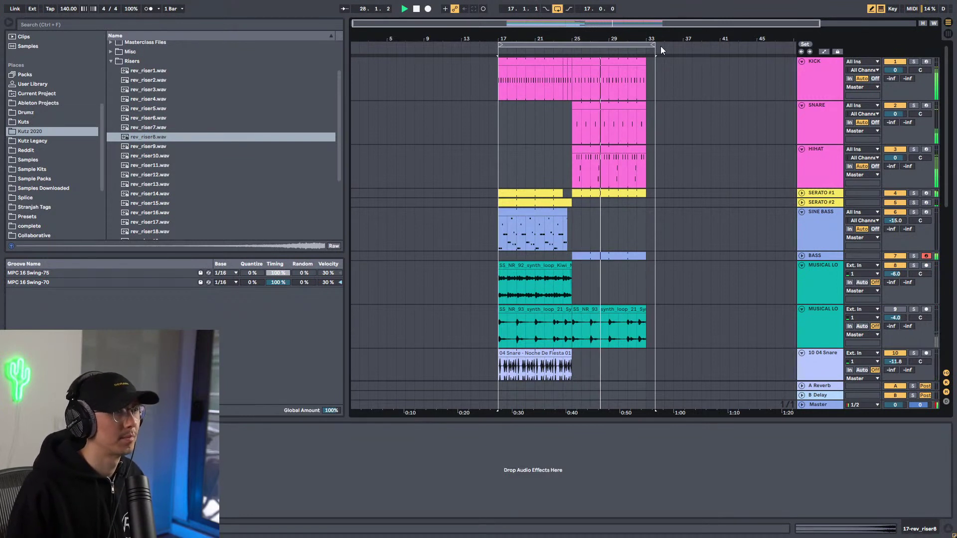
Shorten the loop range to bars 25 to 33, around the second section.
{"action": "left_click_drag", "start_coordinate": [654, 45], "coordinate": [645, 45]}
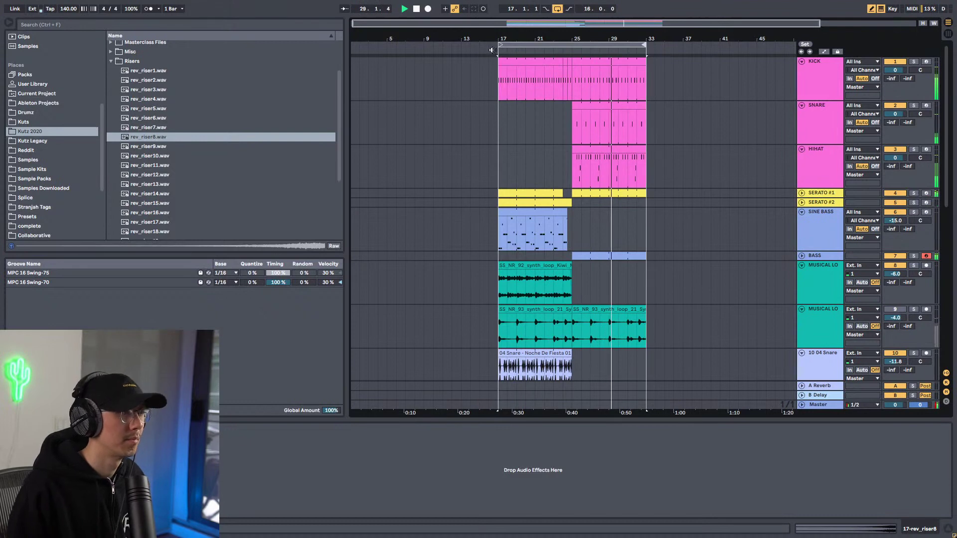
{"action": "left_click_drag", "start_coordinate": [500, 45], "coordinate": [597, 52]}
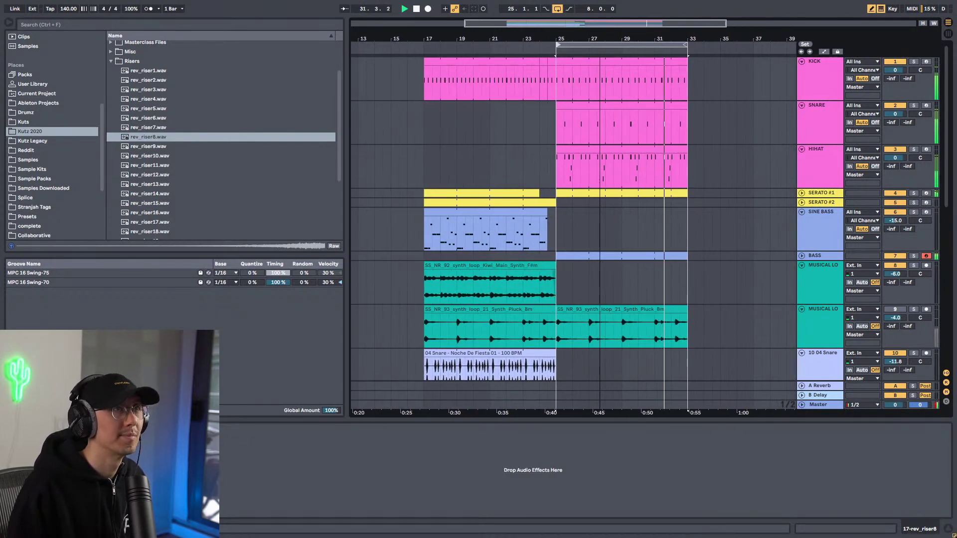
{"action": "key", "text": "plus"}
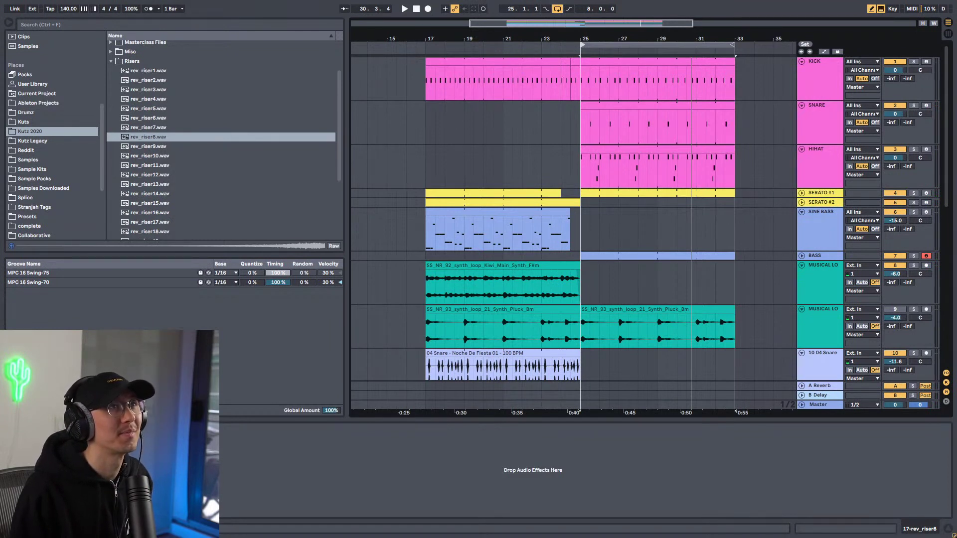
Play from bar 17 and collapse all tracks in the Arrangement.
{"action": "left_click", "coordinate": [421, 118]}
{"action": "key", "text": "space"}
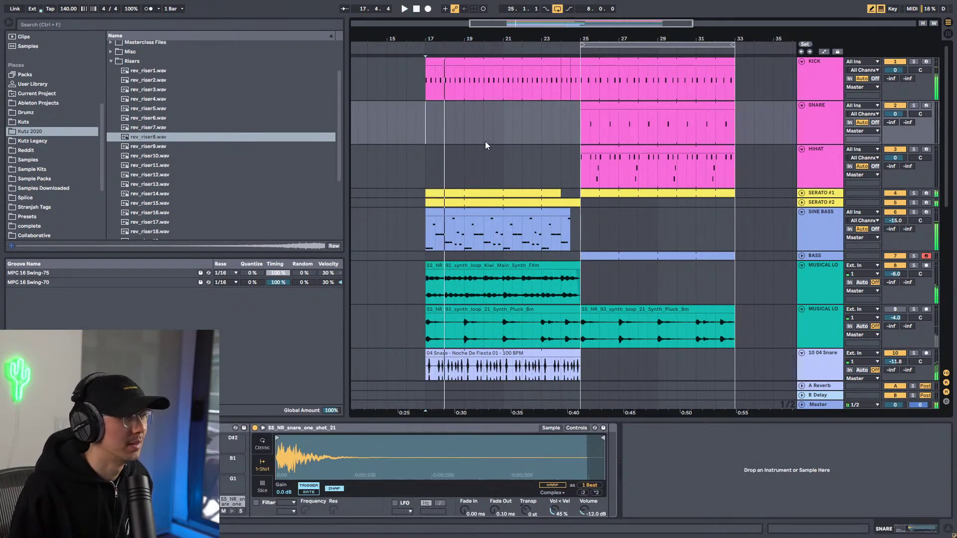
{"action": "key", "text": "minus"}
{"action": "key", "text": "minus"}
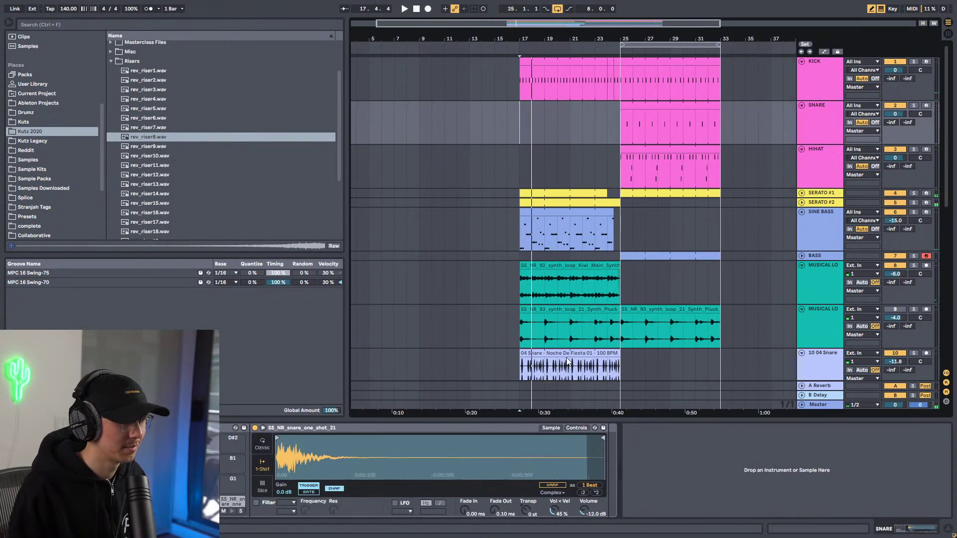
{"action": "scroll", "coordinate": [567, 361], "scroll_direction": "down", "scroll_amount": 3}
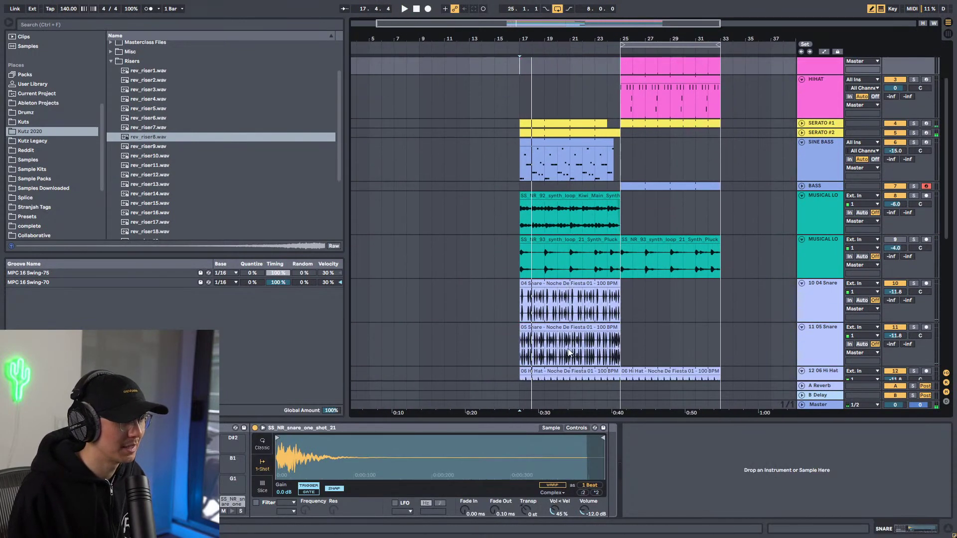
{"action": "left_click", "coordinate": [802, 286], "text": "alt"}
{"action": "key", "text": "space"}
Copy bars 17 to 21 of all tracks and paste them at bar 13.
{"action": "left_click_drag", "start_coordinate": [567, 219], "coordinate": [520, 61]}
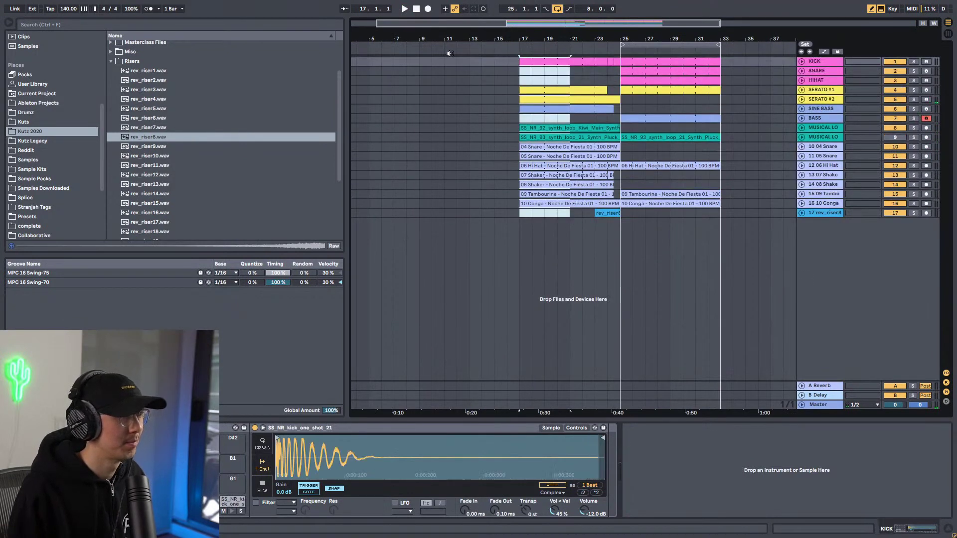
{"action": "key", "text": "ctrl+c"}
{"action": "left_click", "coordinate": [470, 60]}
{"action": "key", "text": "ctrl+v"}
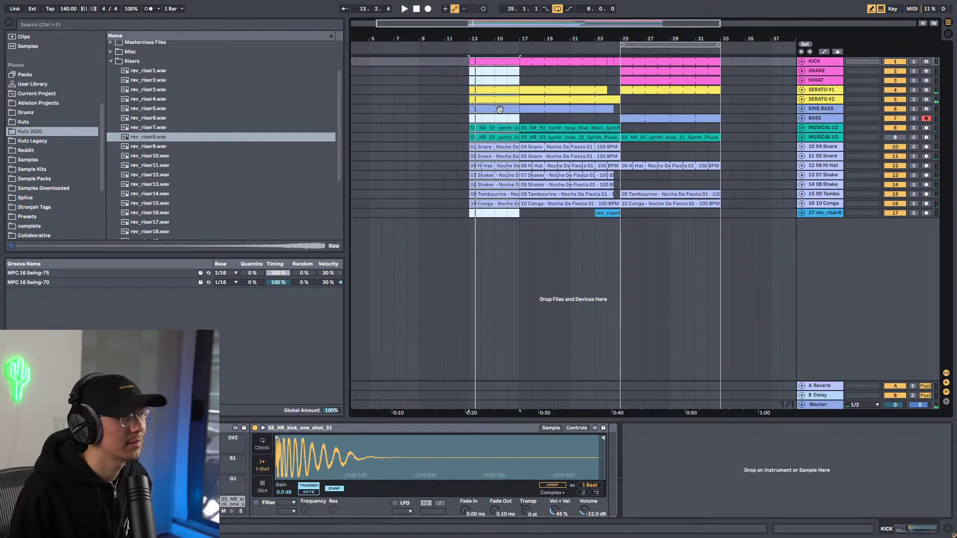
Remove the SERATO #2 clip from bars 13 to 17 and play from bar 13.
{"action": "left_click", "coordinate": [499, 99]}
{"action": "left_click", "coordinate": [499, 97]}
{"action": "key", "text": "space"}
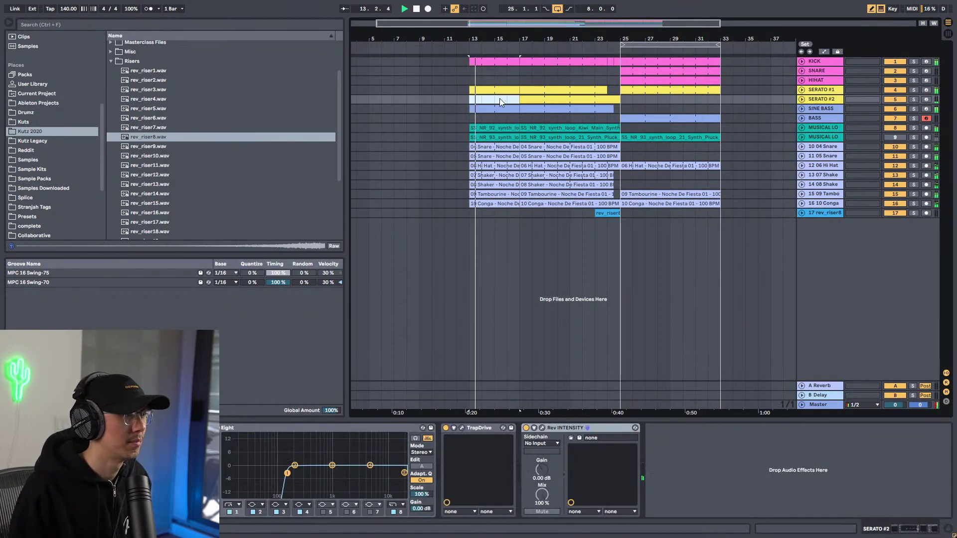
{"action": "key", "text": "space"}
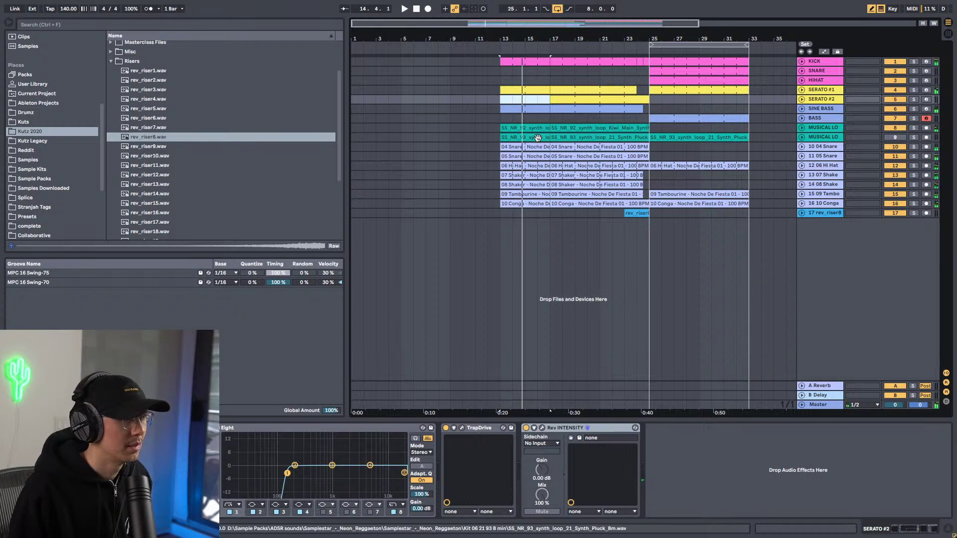
Copy the opening MUSICAL LOOP1 clip ahead of the other parts and place it at bar 5 as an intro.
{"action": "left_click", "coordinate": [533, 166]}
{"action": "left_click_drag", "start_coordinate": [530, 128], "coordinate": [481, 127]}
{"action": "key", "text": "space"}
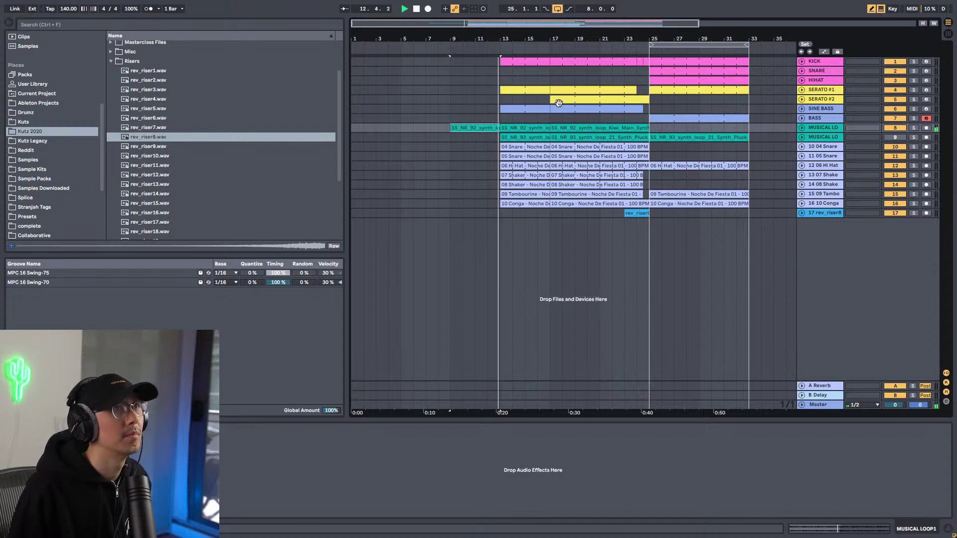
{"action": "left_click_drag", "start_coordinate": [459, 128], "coordinate": [410, 128]}
Copy bars 13 to 17 of all tracks to bar 9 and delete the SINE BASS clips between bars 9 and 17.
{"action": "left_click_drag", "start_coordinate": [551, 214], "coordinate": [467, 60]}
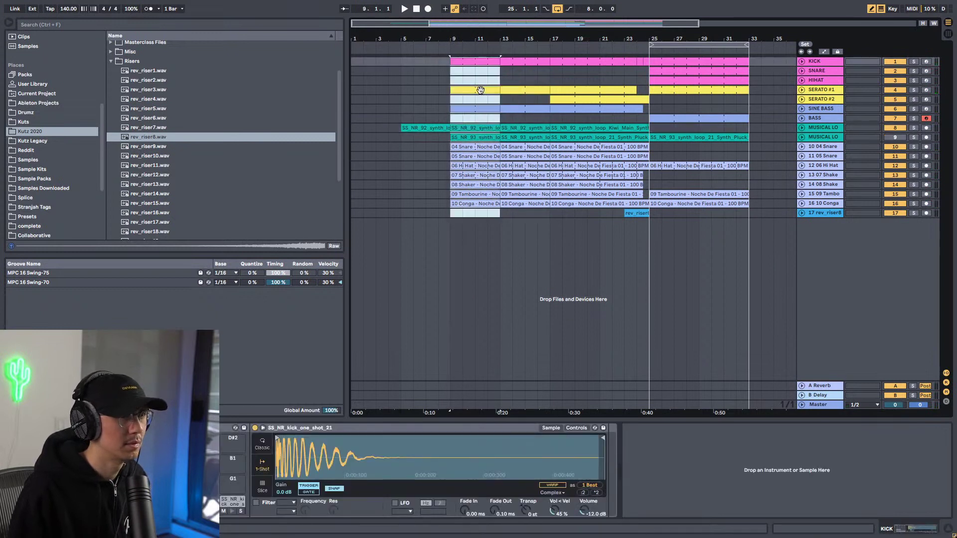
{"action": "left_click", "coordinate": [476, 108]}
{"action": "key", "text": "space"}
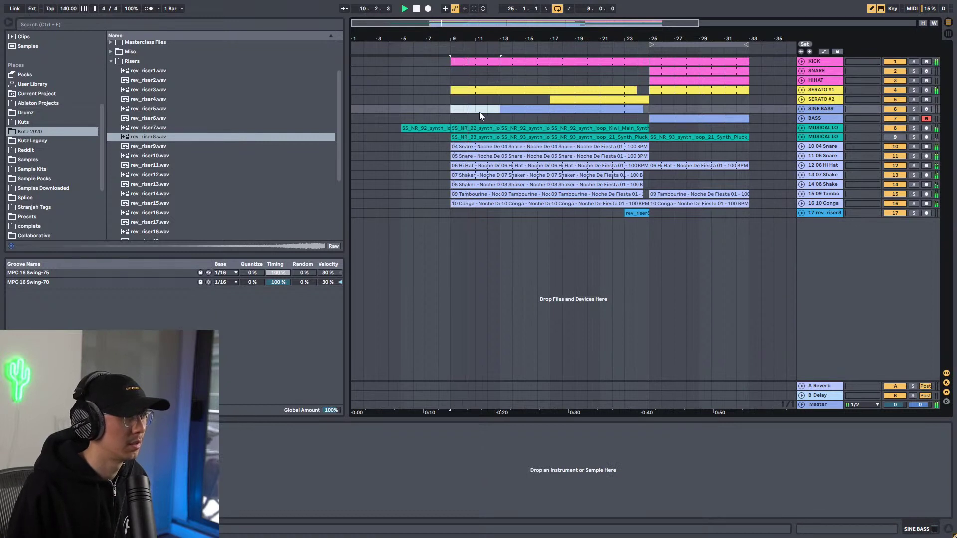
{"action": "key", "text": "Delete"}
{"action": "left_click", "coordinate": [525, 110]}
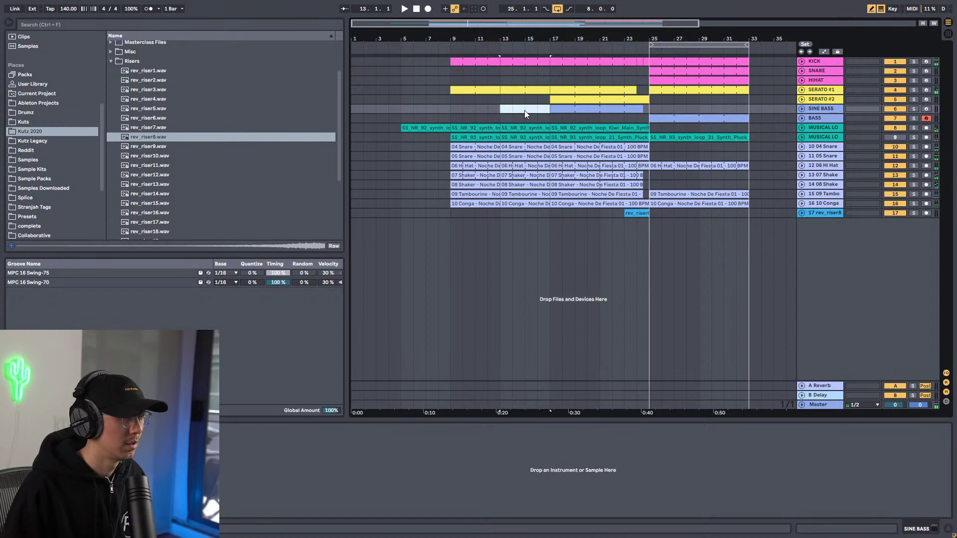
{"action": "key", "text": "Delete"}
Play from bar 9 and delete the SERATO #1 clip from bars 9 to 13.
{"action": "left_click", "coordinate": [466, 138]}
{"action": "key", "text": "space"}
{"action": "left_click", "coordinate": [482, 88]}
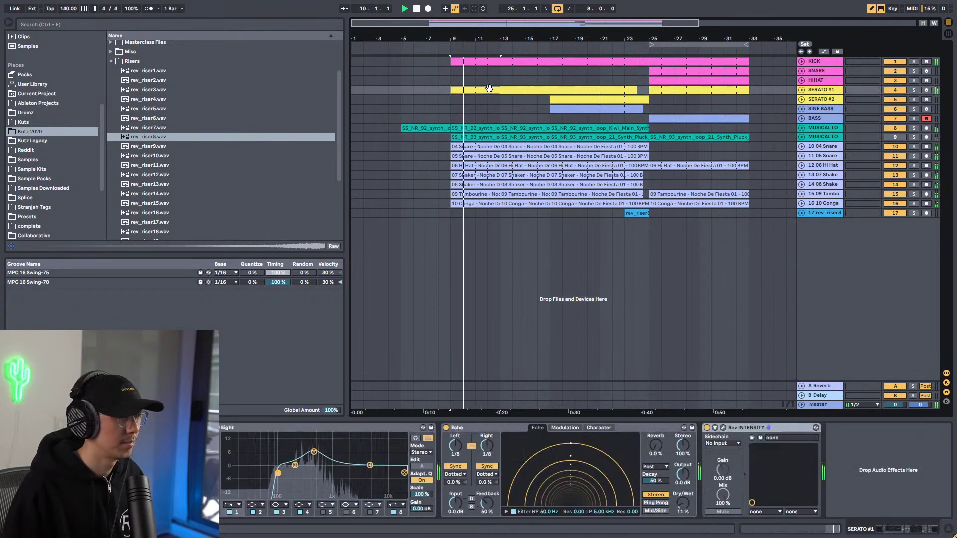
{"action": "key", "text": "Delete"}
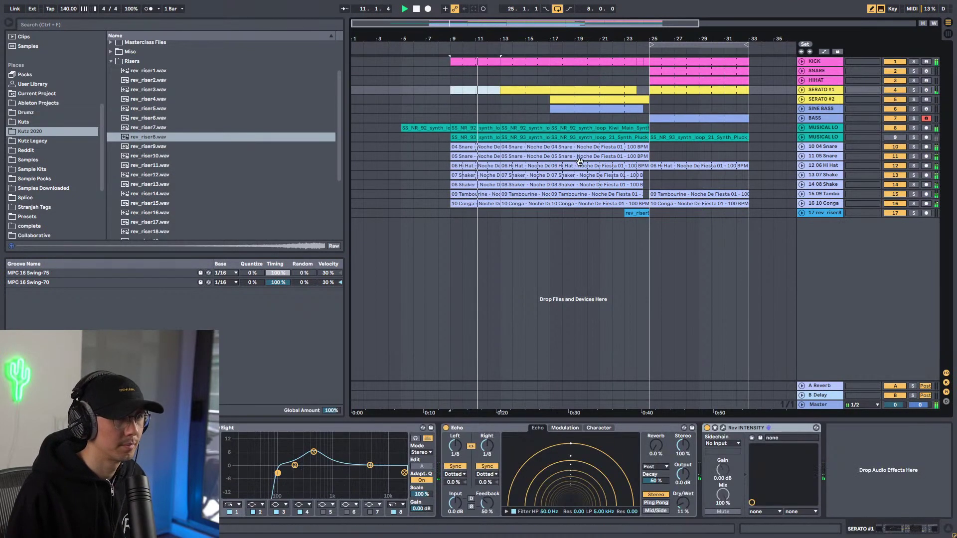
Try removing 06 Hi Hat between bars 9 and 17, and delete the 07 Shaker clip from bars 9 to 13.
{"action": "left_click", "coordinate": [520, 166]}
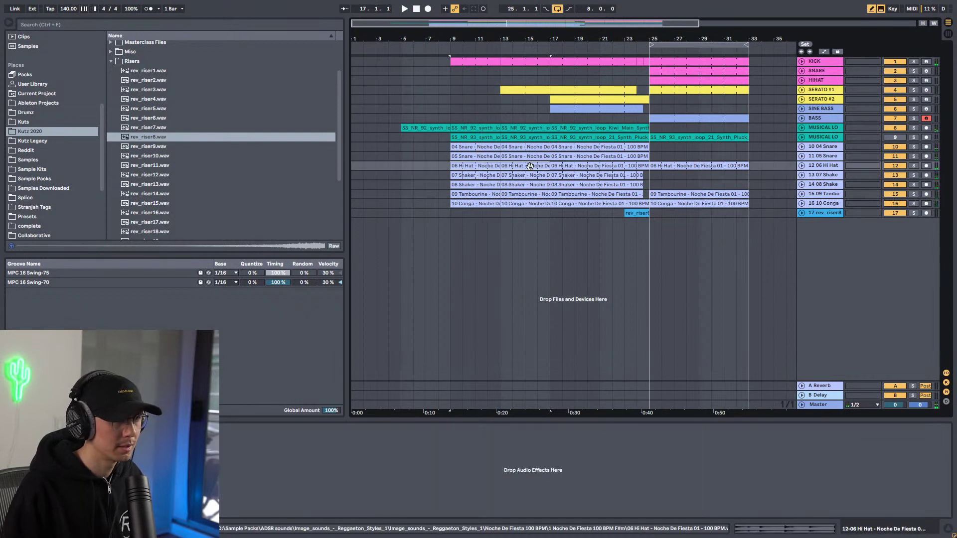
{"action": "left_click", "coordinate": [530, 166]}
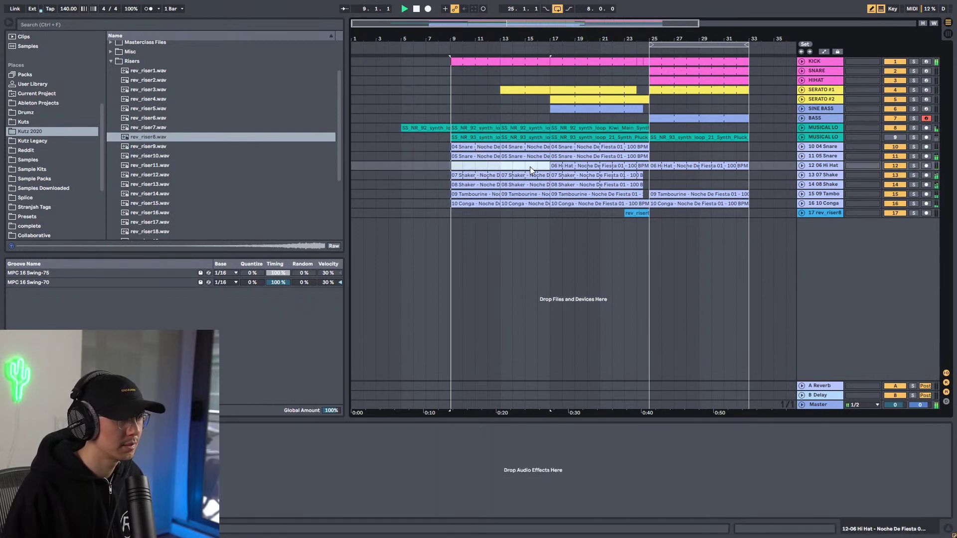
{"action": "left_click", "coordinate": [468, 176]}
{"action": "left_click", "coordinate": [465, 175]}
{"action": "key", "text": "space"}
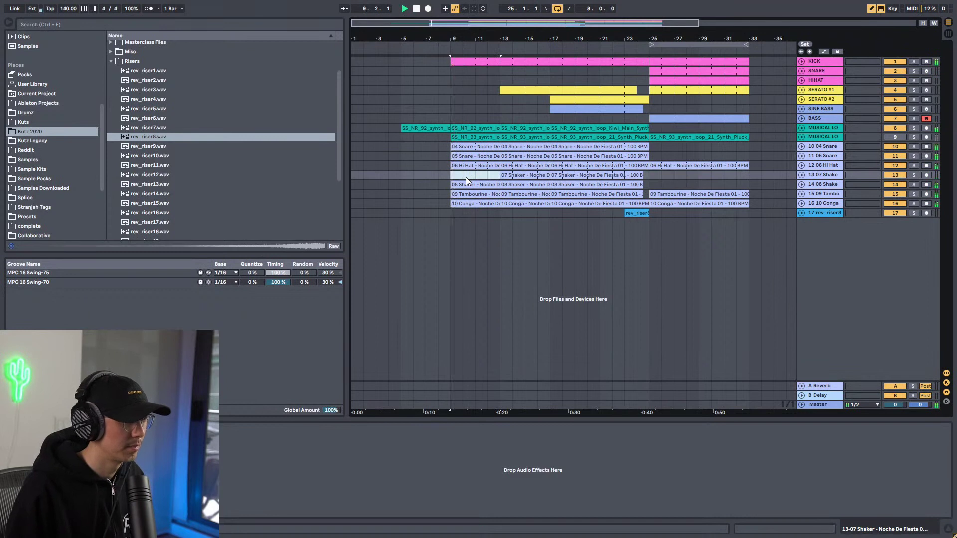
Delete the 08 Shaker clips between bars 9 and 17 and play from bar 9.
{"action": "left_click", "coordinate": [477, 186]}
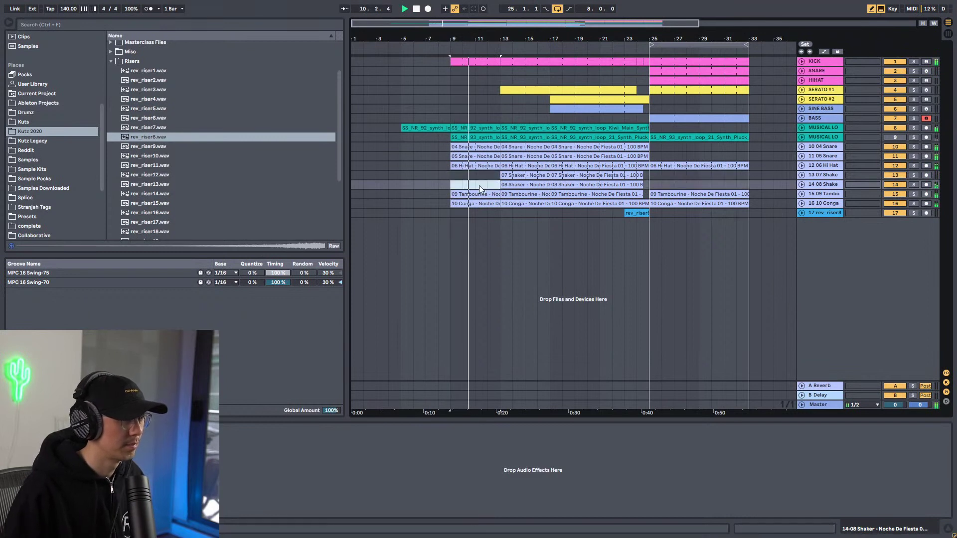
{"action": "key", "text": "Delete"}
{"action": "left_click", "coordinate": [516, 186]}
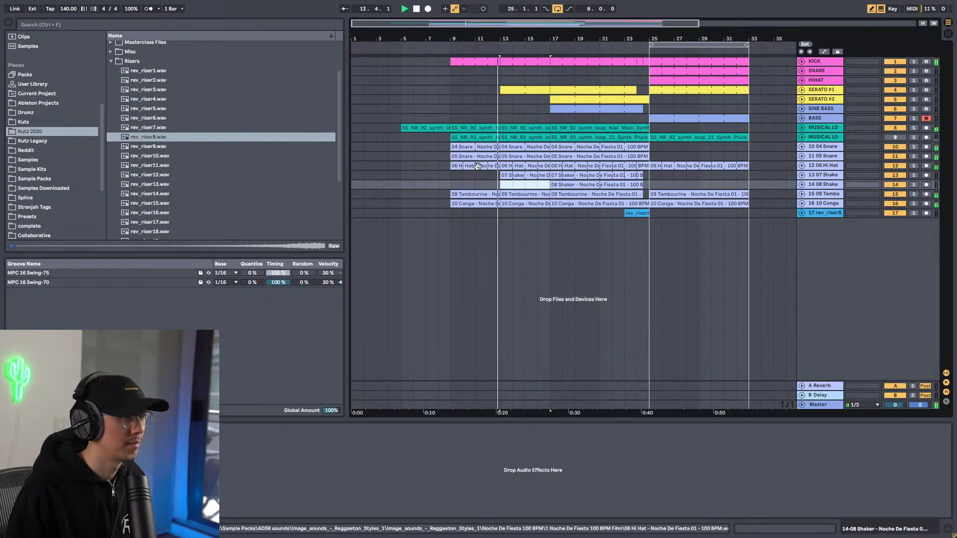
{"action": "key", "text": "Delete"}
{"action": "left_click", "coordinate": [453, 182]}
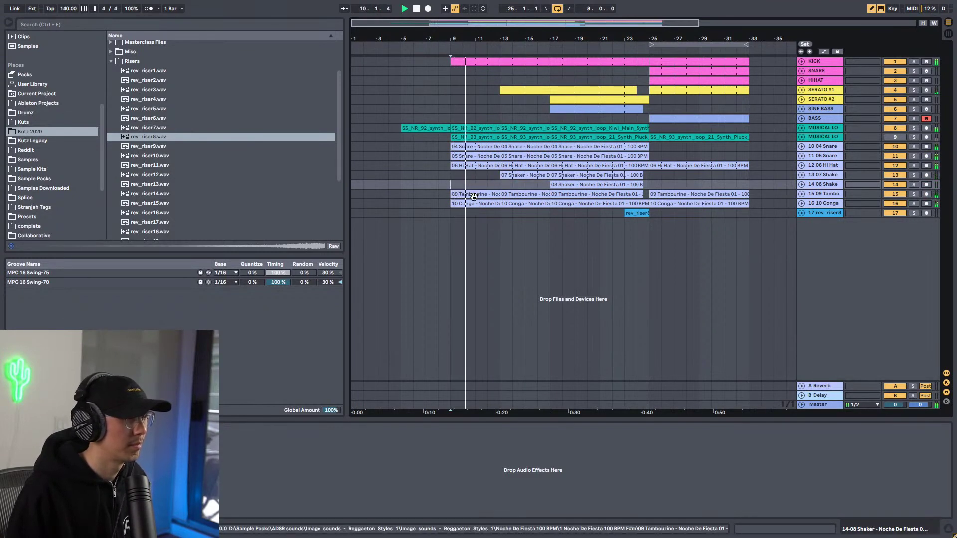
Delete the 09 Tambourine and 10 Conga clips between bars 9 and 17 and play the build-up.
{"action": "left_click", "coordinate": [470, 194]}
{"action": "left_click", "coordinate": [471, 205], "text": "shift"}
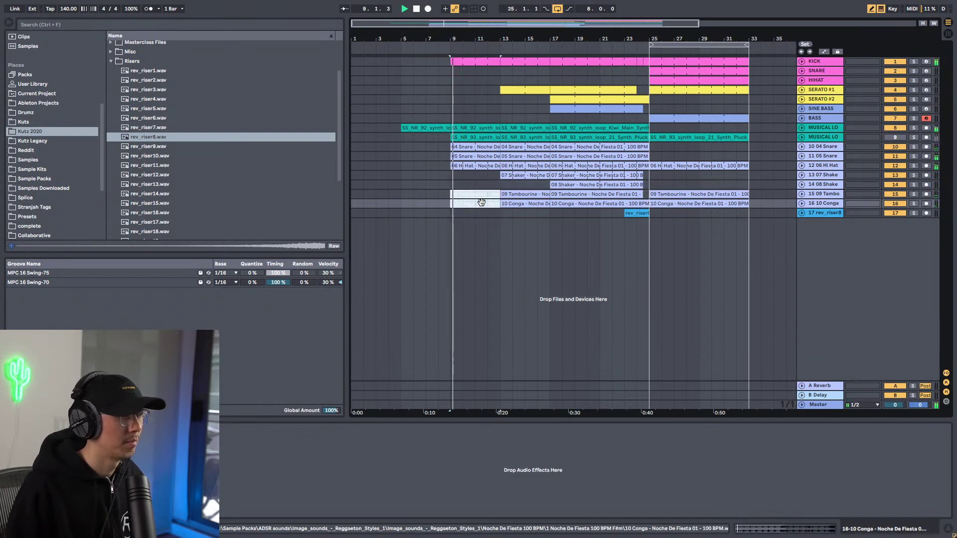
{"action": "left_click", "coordinate": [459, 193]}
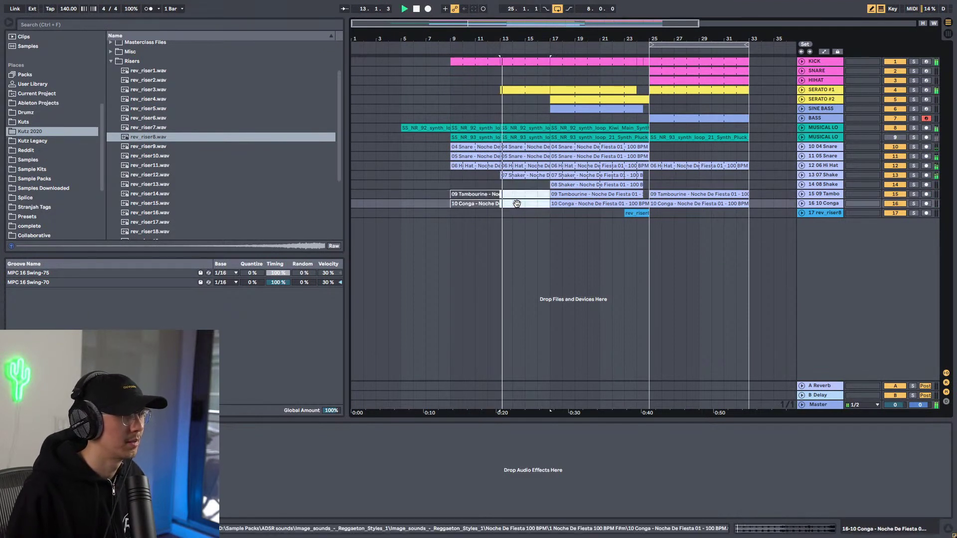
{"action": "left_click", "coordinate": [530, 204], "text": "shift"}
{"action": "key", "text": "space"}
{"action": "key", "text": "minus"}
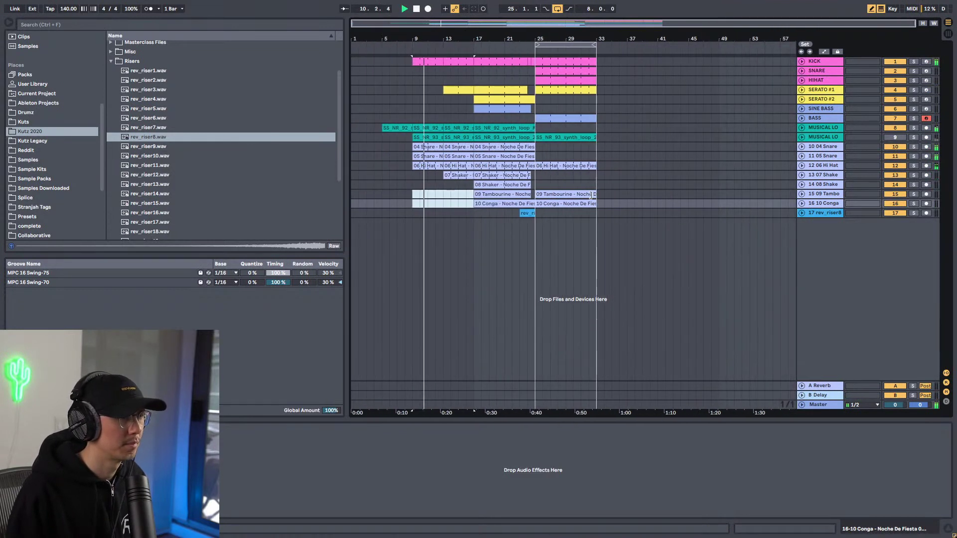
{"action": "left_click", "coordinate": [381, 175]}
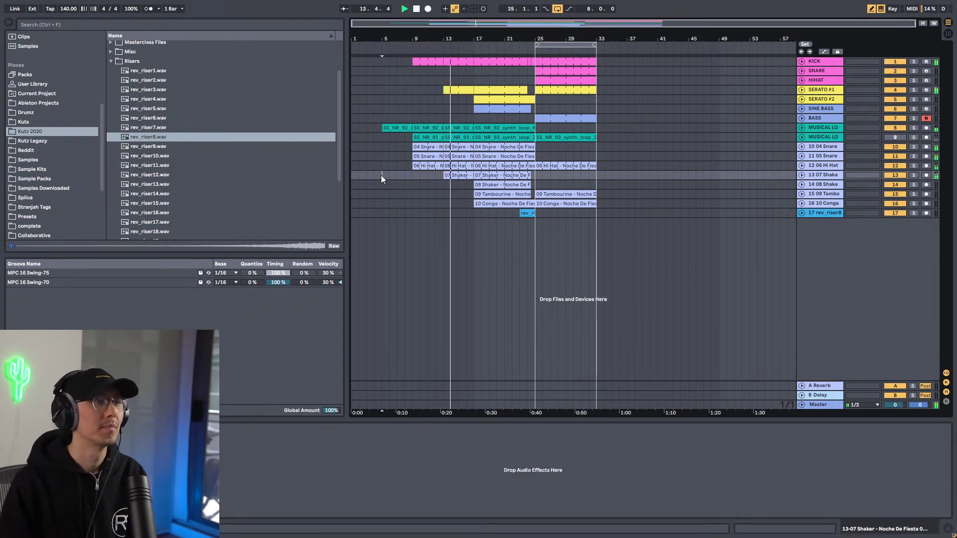
Set the SERATO #2 track volume to -15.0 dB and play the drop from bar 25.
{"action": "left_click", "coordinate": [801, 89]}
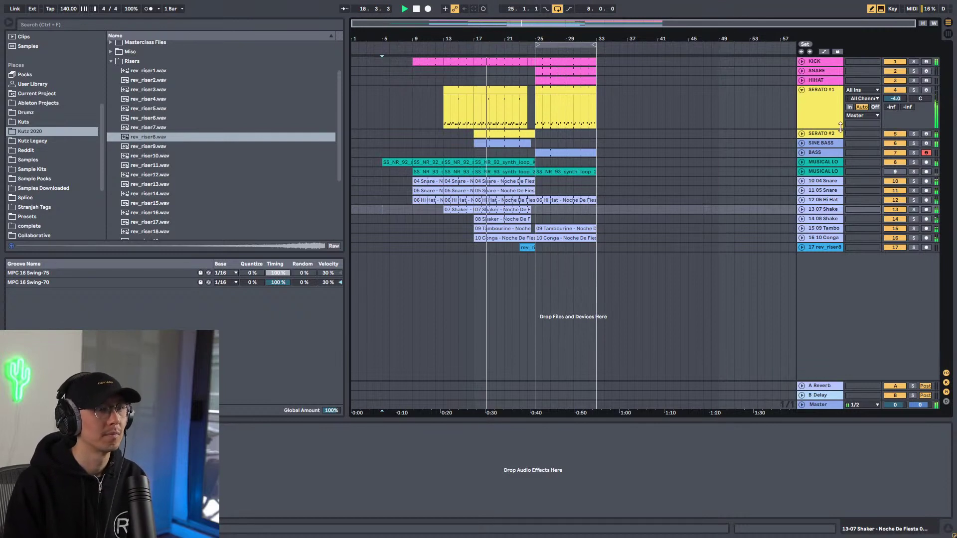
{"action": "left_click", "coordinate": [802, 133]}
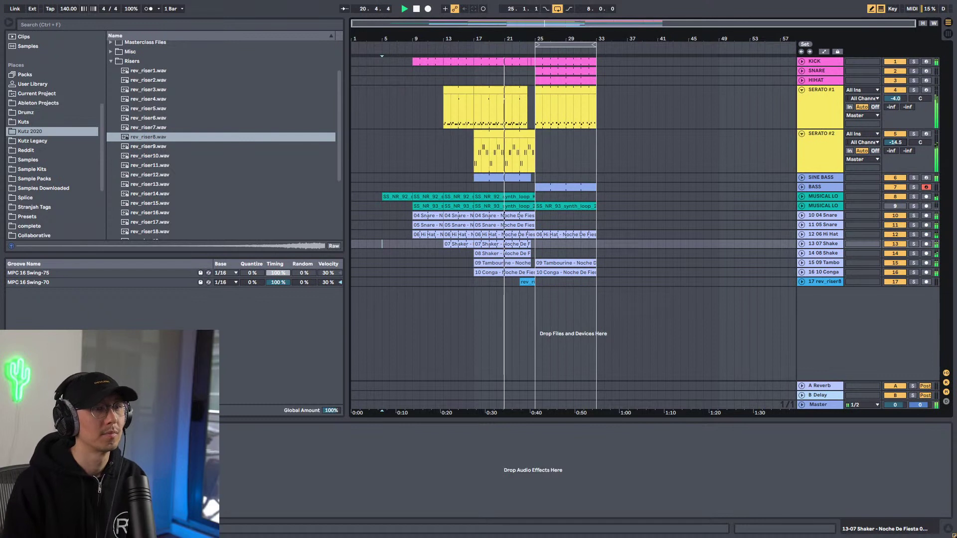
{"action": "left_click_drag", "start_coordinate": [898, 142], "coordinate": [899, 144]}
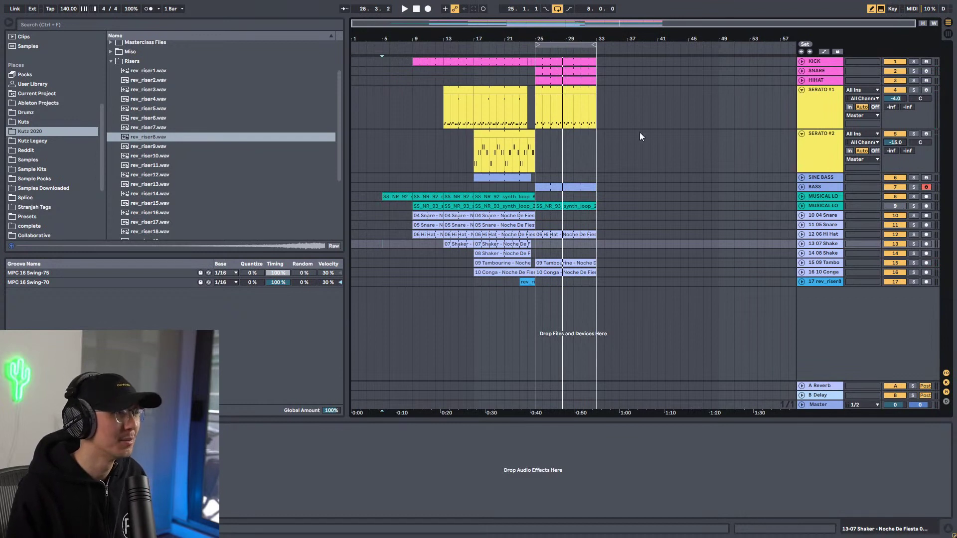
{"action": "left_click", "coordinate": [536, 175]}
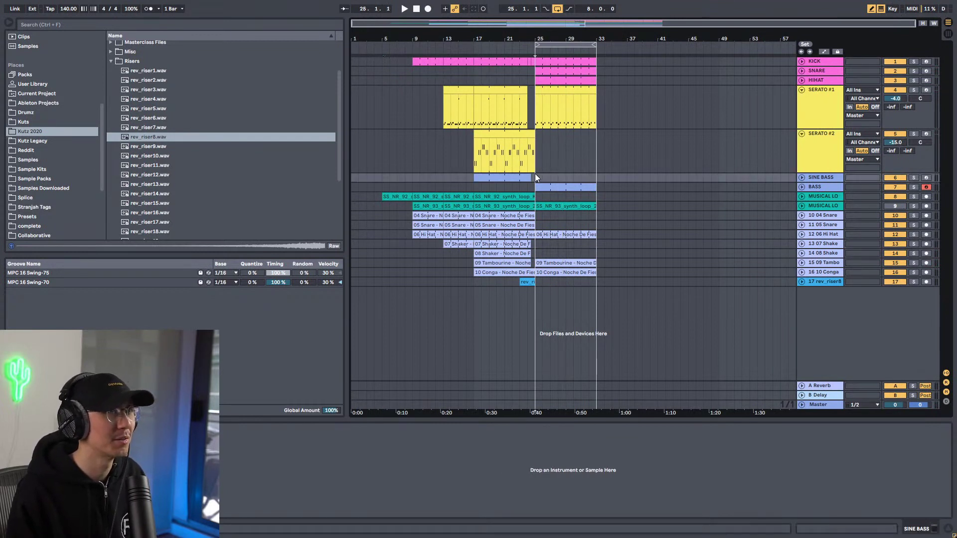
{"action": "key", "text": "space"}
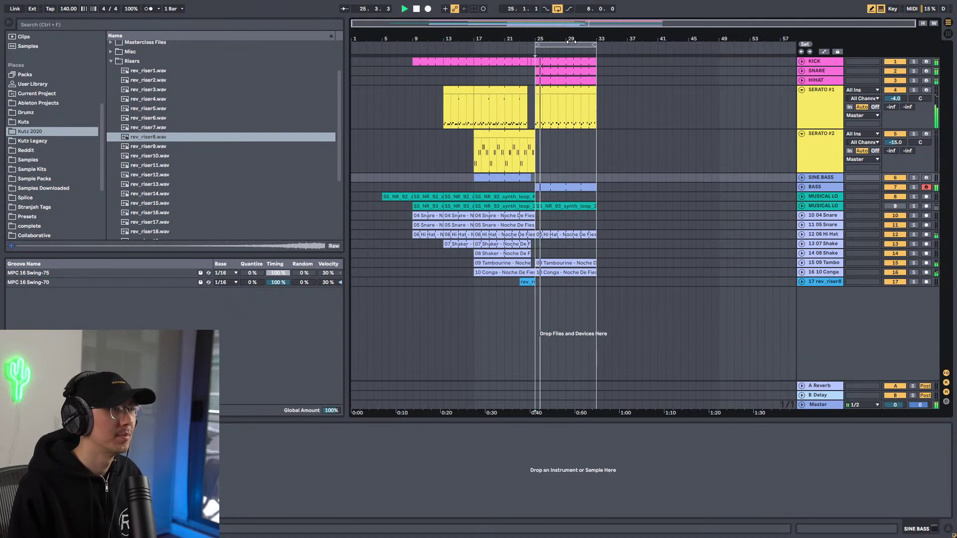
{"action": "key", "text": "space"}
Remove the first half of the SERATO #2 clip, from bar 17 to bar 21, and play the shortened section.
{"action": "left_click", "coordinate": [471, 157]}
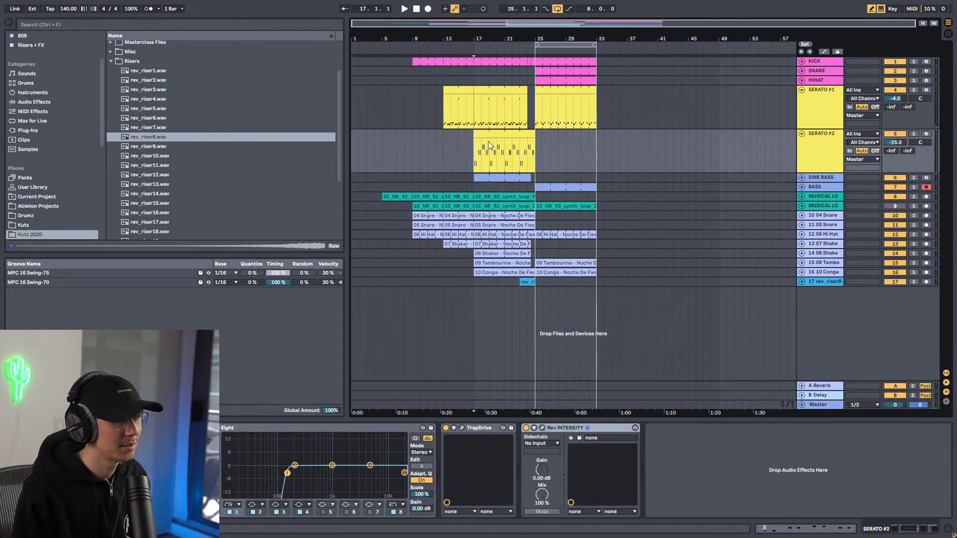
{"action": "left_click_drag", "start_coordinate": [453, 37], "coordinate": [562, 133]}
{"action": "left_click", "coordinate": [521, 188]}
{"action": "key", "text": "space"}
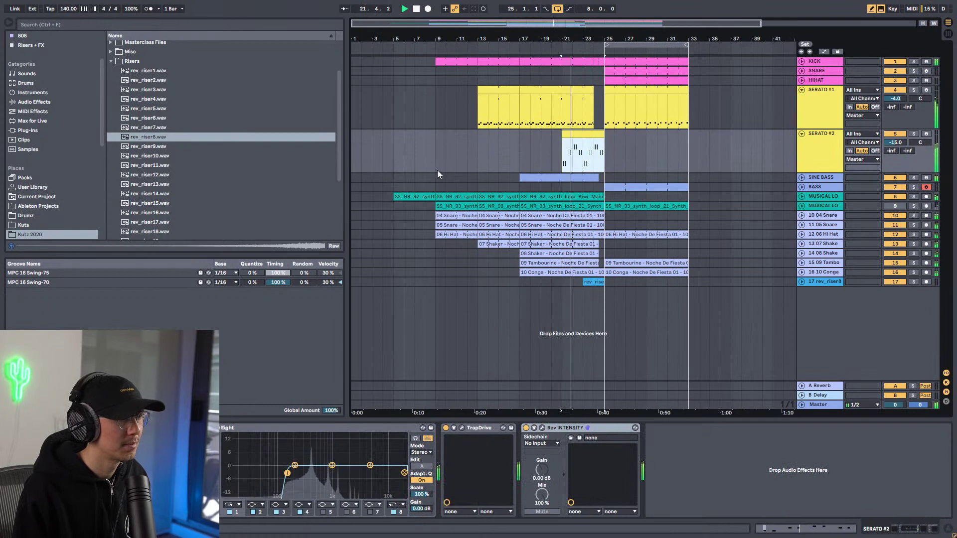
{"action": "left_click", "coordinate": [394, 165]}
{"action": "left_click", "coordinate": [435, 162]}
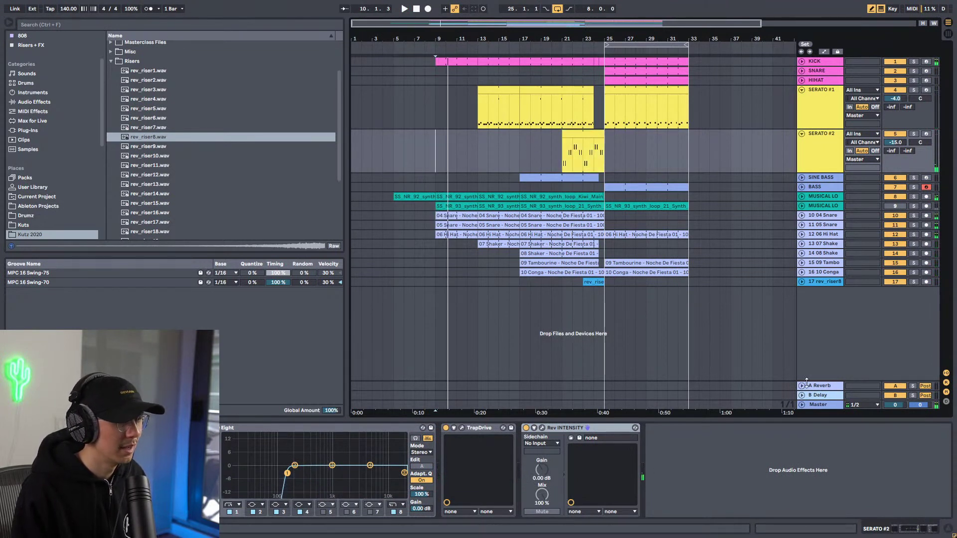
Automate the Master song tempo to rise from 110 BPM at bar 23 to 140 BPM at bar 25.
{"action": "left_click", "coordinate": [801, 405]}
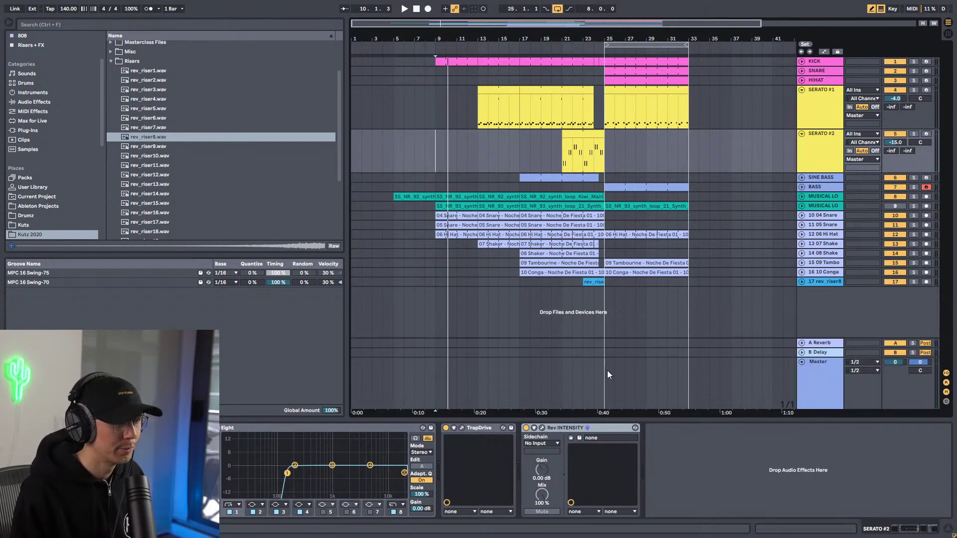
{"action": "left_click", "coordinate": [823, 52]}
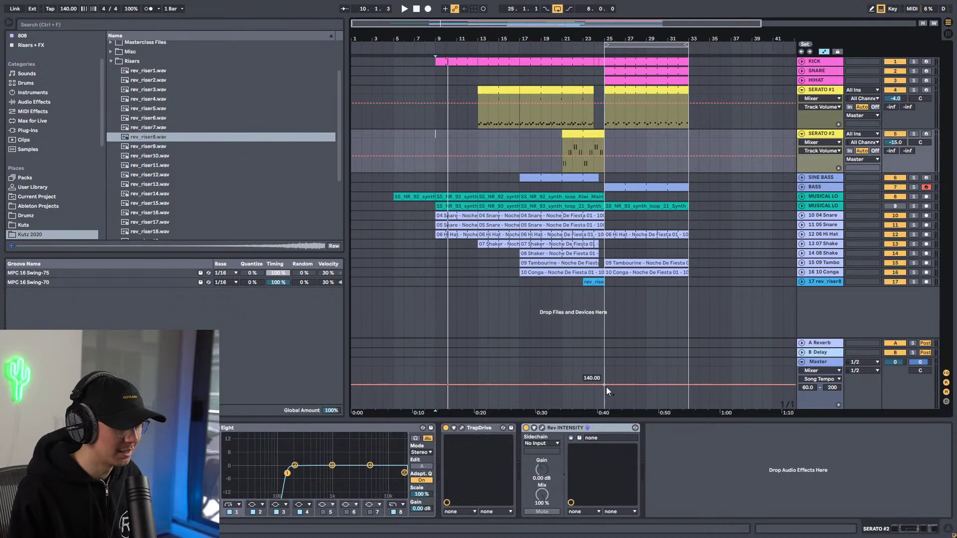
{"action": "left_click", "coordinate": [604, 385]}
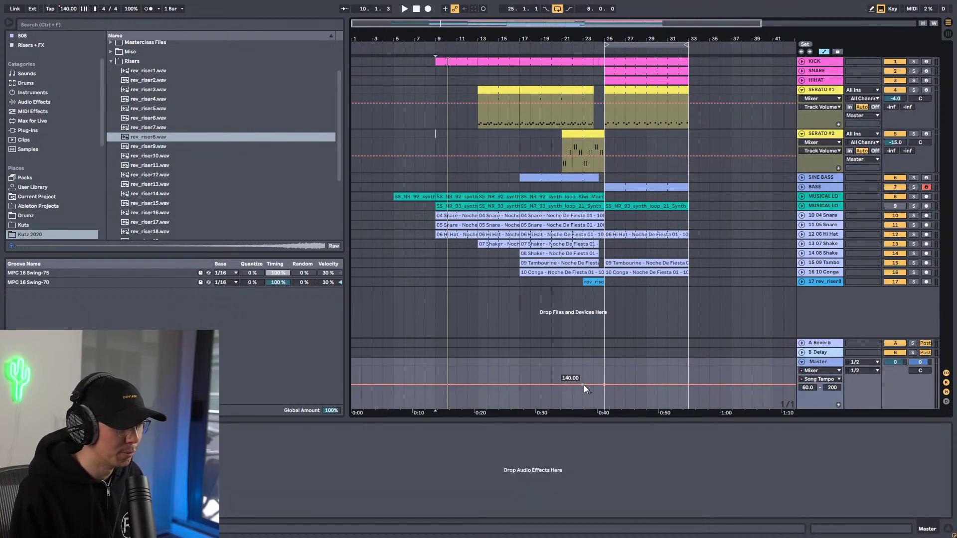
{"action": "left_click_drag", "start_coordinate": [582, 386], "coordinate": [582, 394]}
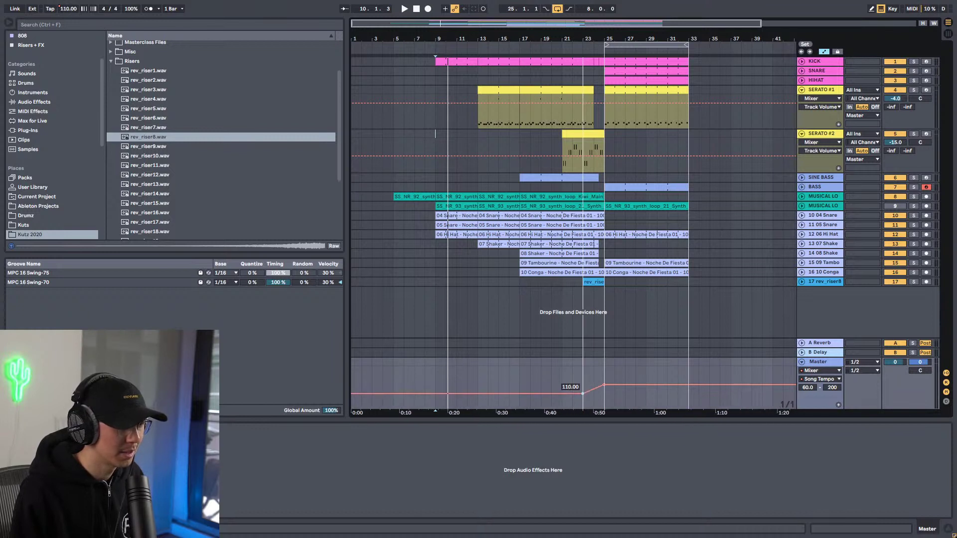
Play from bar 5 and lower the tempo breakpoint at bar 23 to 100 BPM.
{"action": "key", "text": "space"}
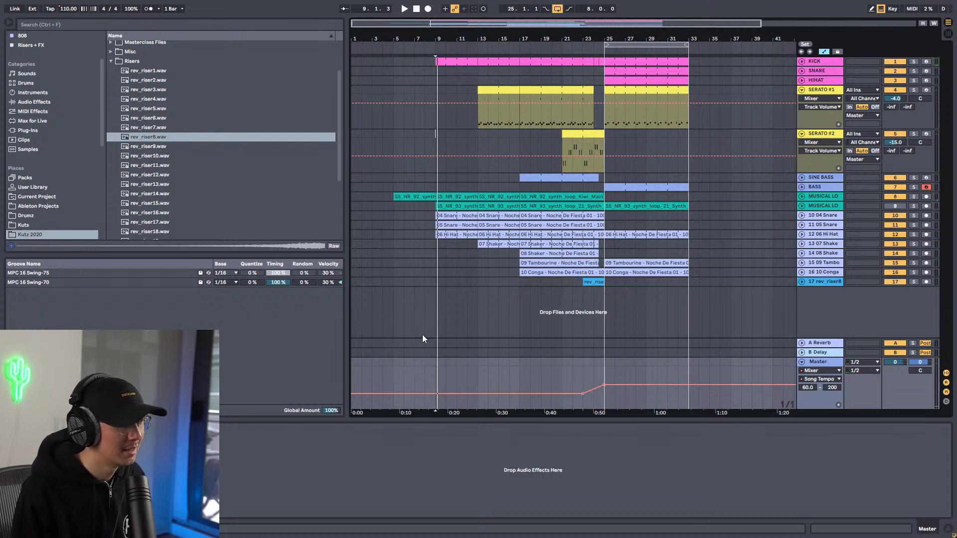
{"action": "left_click", "coordinate": [393, 332]}
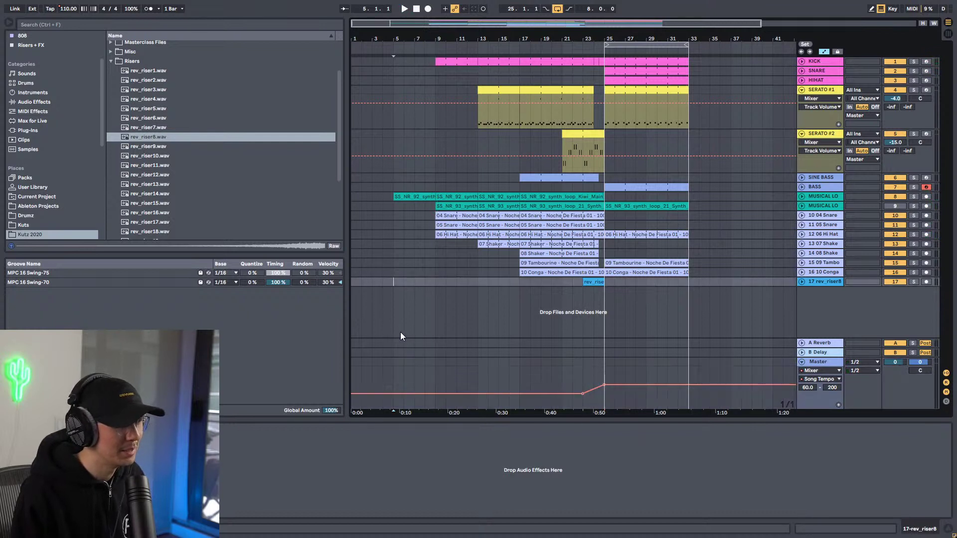
{"action": "left_click_drag", "start_coordinate": [582, 394], "coordinate": [583, 397]}
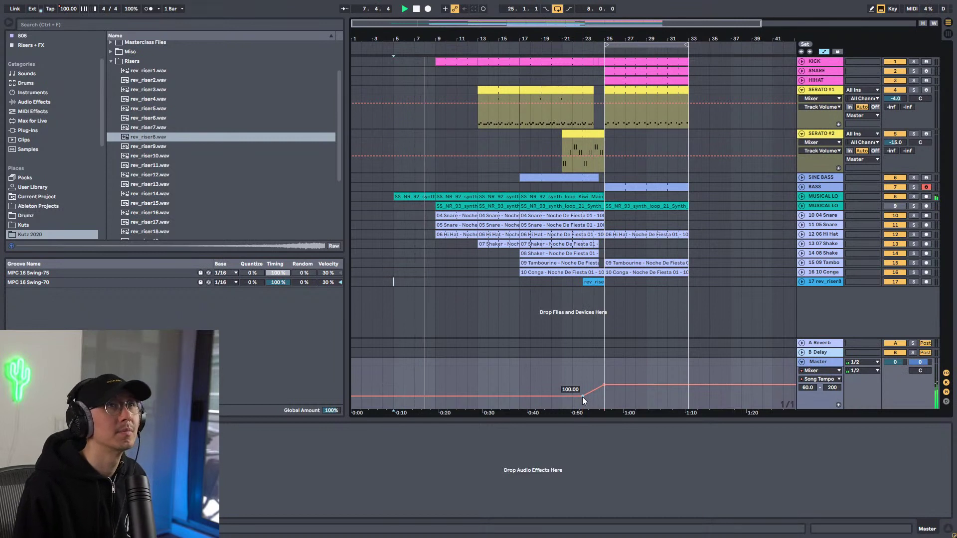
Enlarge the Master track's song tempo automation lane.
{"action": "left_click_drag", "start_coordinate": [822, 360], "coordinate": [804, 339]}
{"action": "left_click", "coordinate": [801, 328]}
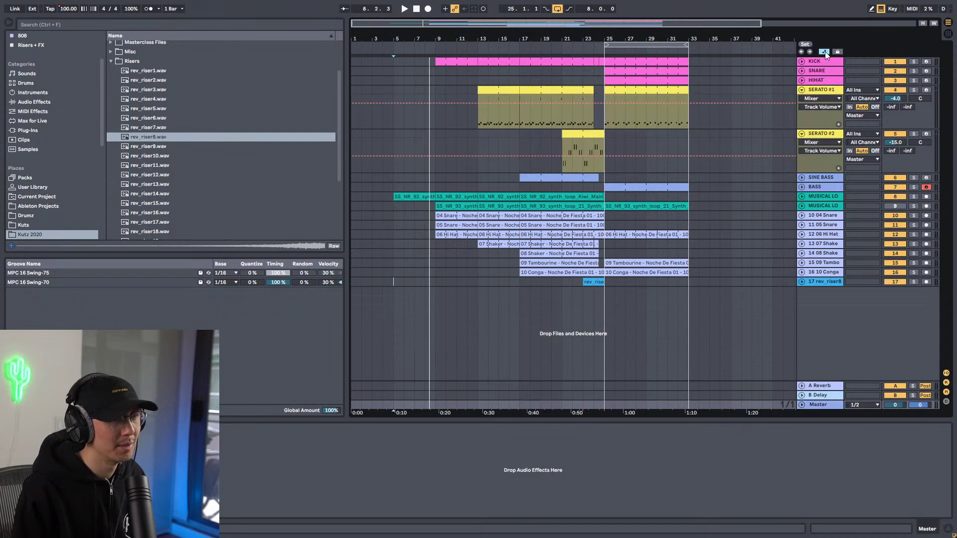
{"action": "left_click", "coordinate": [801, 405]}
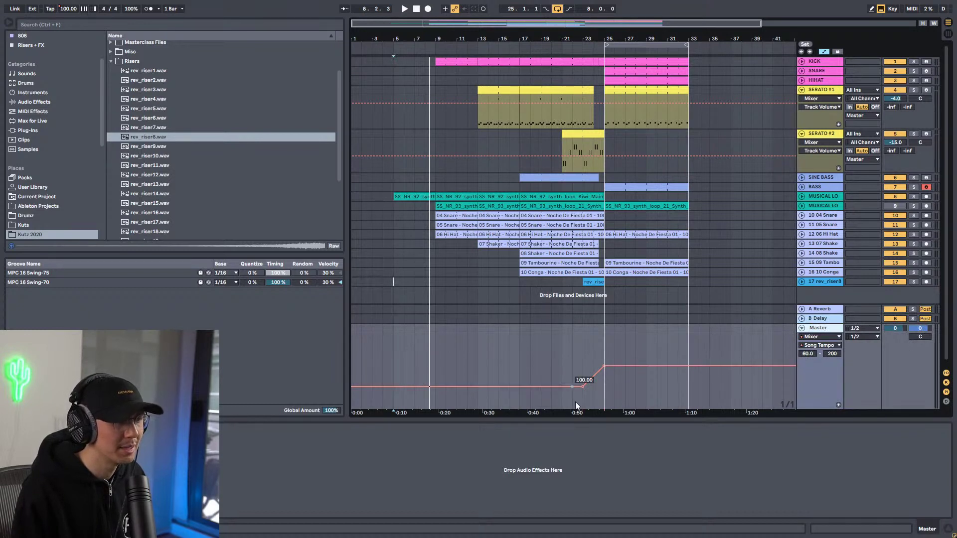
Play the arrangement from bar 5 and set the SERATO #1 track volume to -4.9 dB.
{"action": "left_click", "coordinate": [394, 352]}
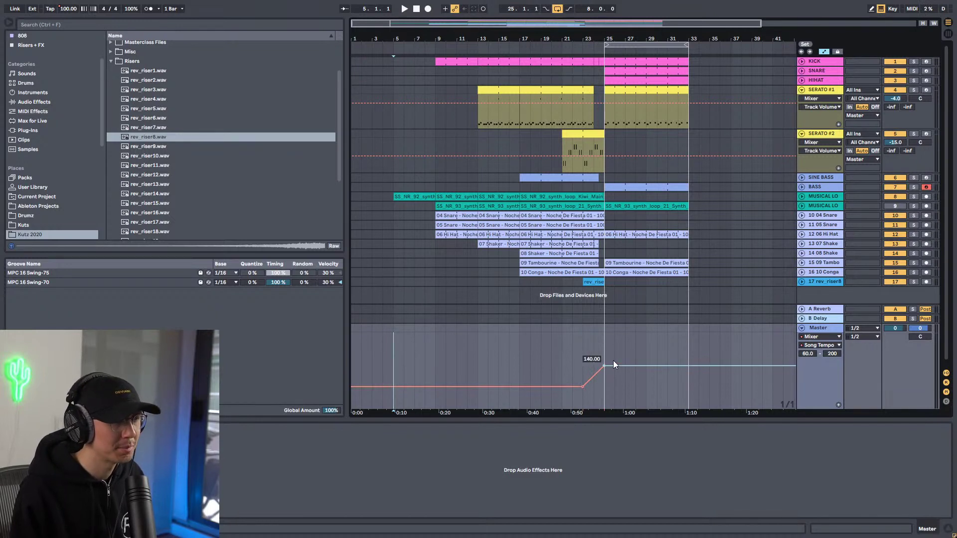
{"action": "key", "text": "space"}
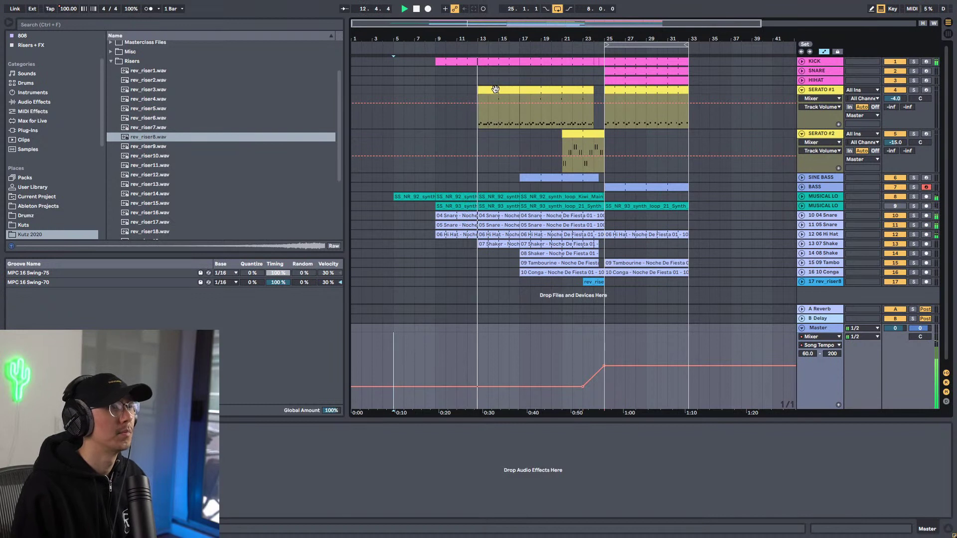
{"action": "left_click_drag", "start_coordinate": [896, 99], "coordinate": [896, 102]}
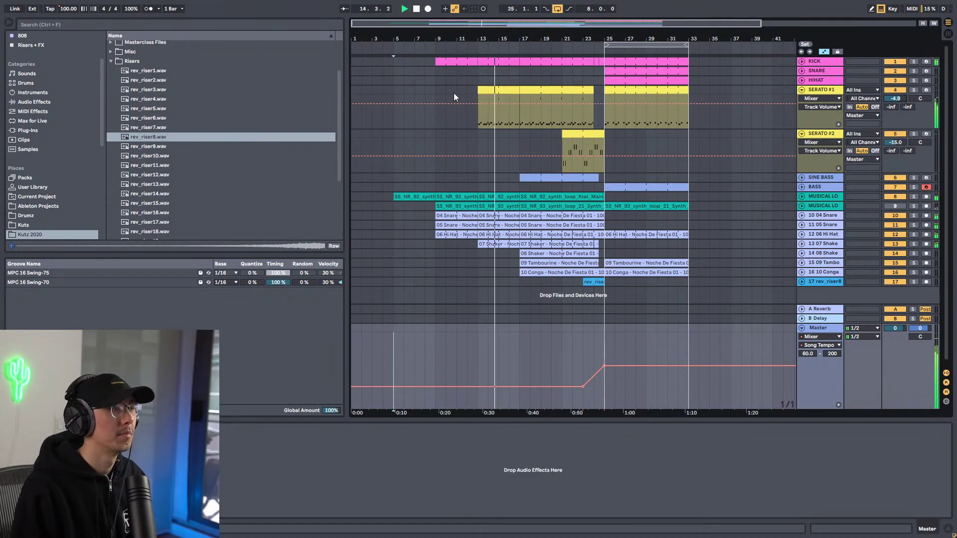
Delete all C#1 notes from the SERATO #1 clip starting at bar 13.
{"action": "double_click", "coordinate": [489, 88]}
{"action": "left_click_drag", "start_coordinate": [323, 300], "coordinate": [943, 330]}
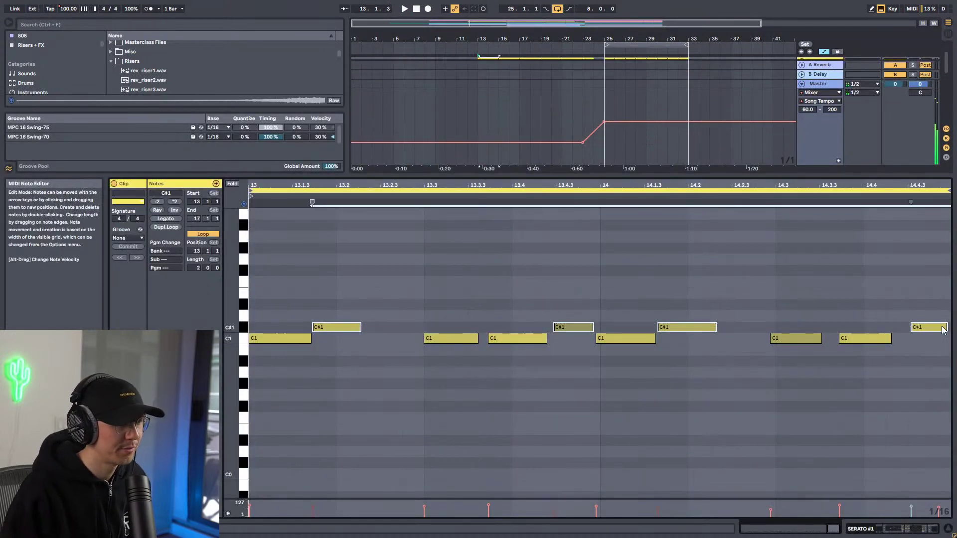
{"action": "key", "text": "Delete"}
{"action": "key", "text": "shift+Tab"}
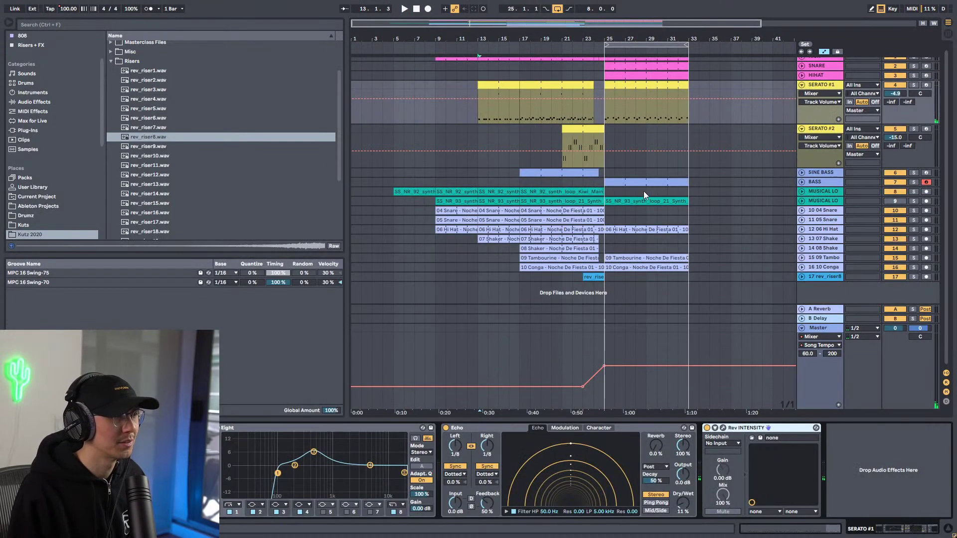
During playback, set the volume of SERATO #1 to -6.0 dB and of 06 Hi Hat to -14.8 dB.
{"action": "key", "text": "space"}
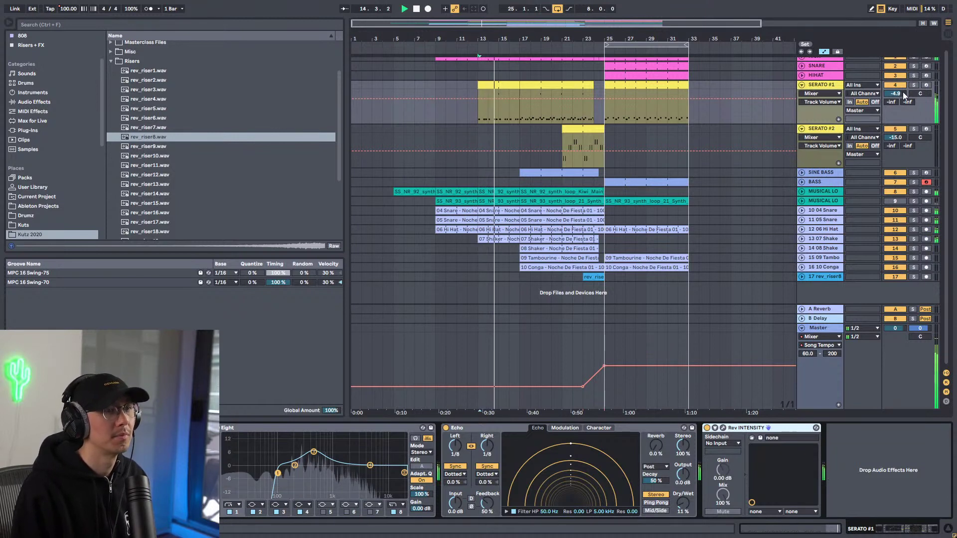
{"action": "left_click_drag", "start_coordinate": [904, 95], "coordinate": [905, 100]}
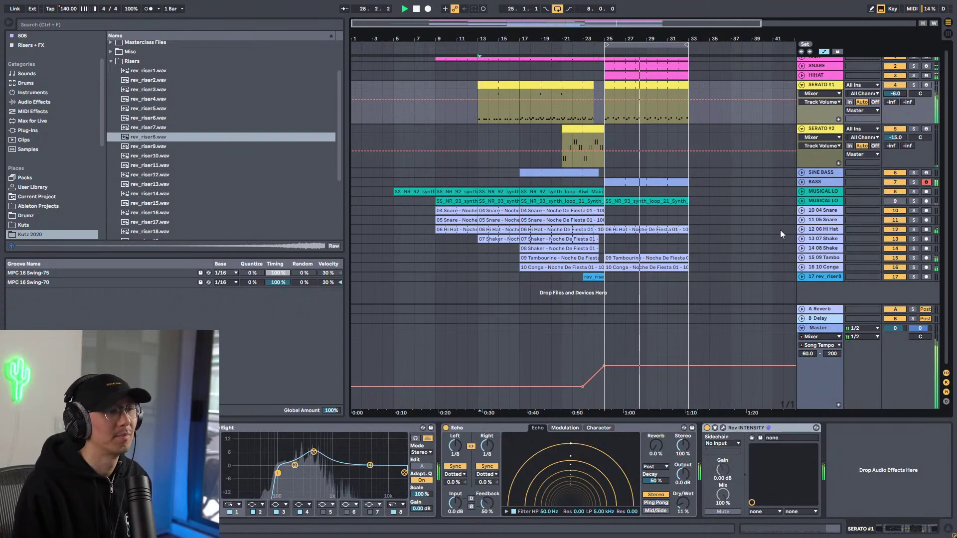
{"action": "left_click", "coordinate": [801, 229]}
{"action": "left_click_drag", "start_coordinate": [897, 241], "coordinate": [897, 260]}
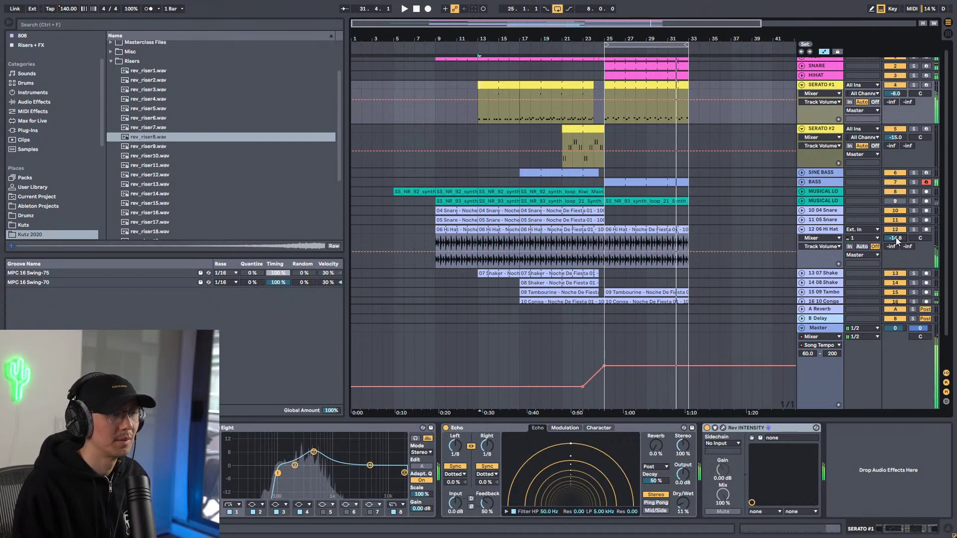
Move the start of the tempo ramp from bar 23 to bar 17 at 100 BPM and play from bar 17.
{"action": "left_click", "coordinate": [518, 387]}
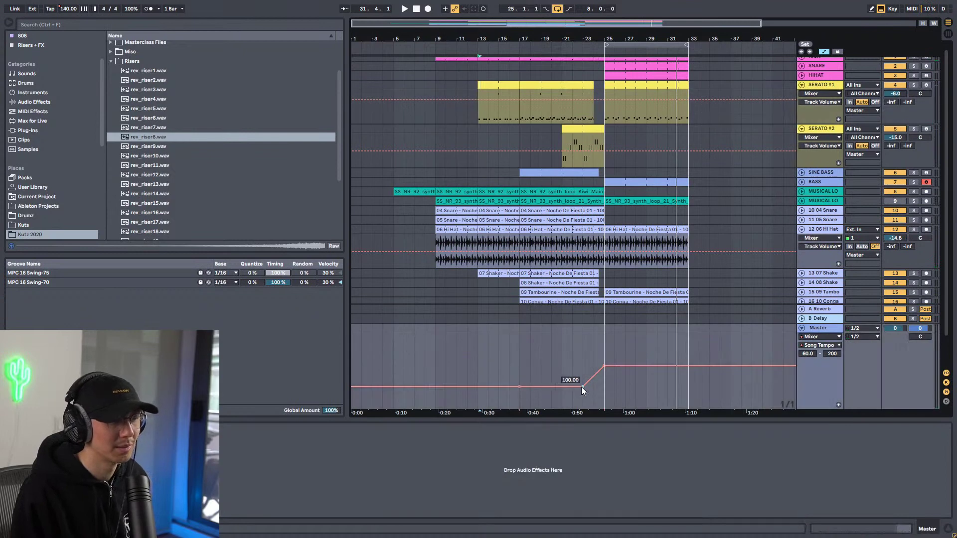
{"action": "left_click", "coordinate": [583, 387]}
{"action": "left_click", "coordinate": [518, 368]}
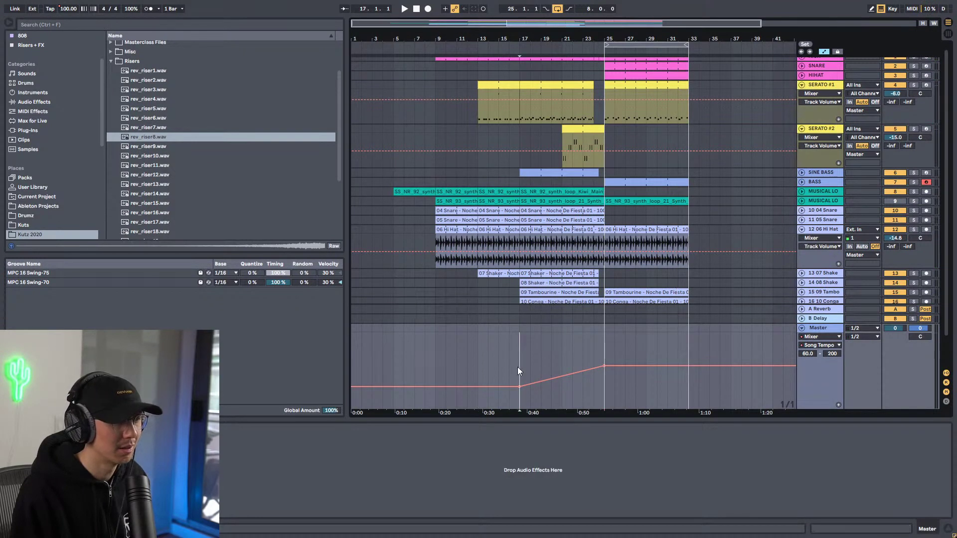
{"action": "key", "text": "space"}
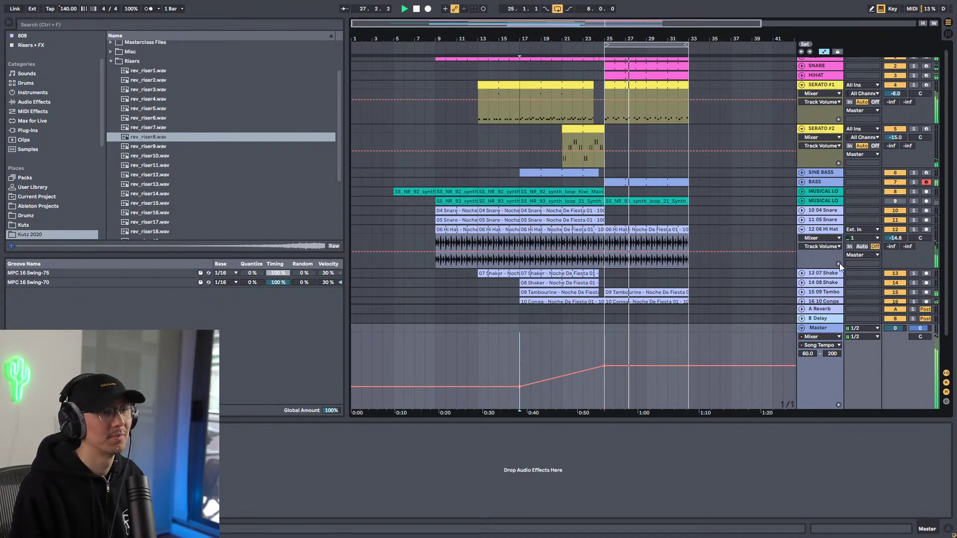
Unfold the HIHAT track and lower its volume during playback.
{"action": "key", "text": "Return"}
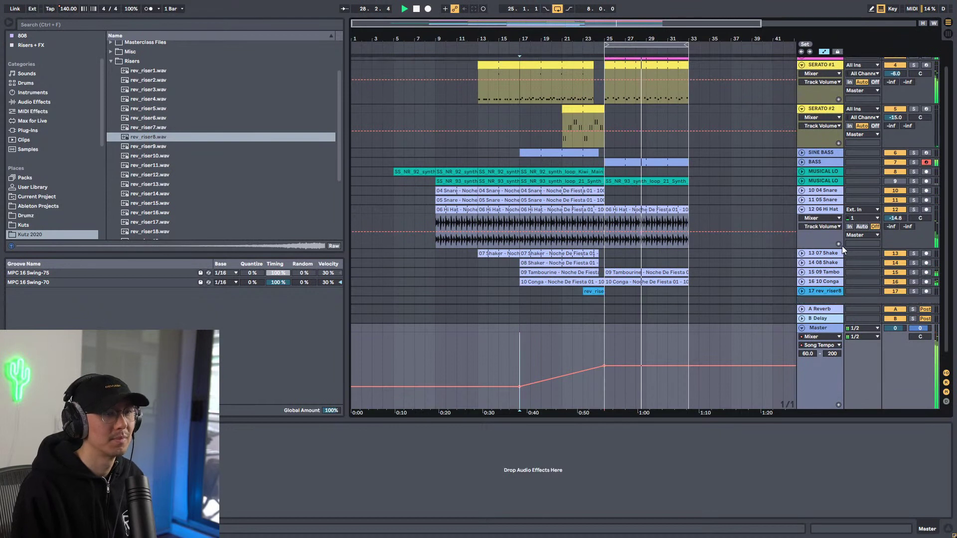
{"action": "left_click", "coordinate": [900, 211]}
{"action": "scroll", "coordinate": [831, 97], "scroll_direction": "up", "scroll_amount": 2}
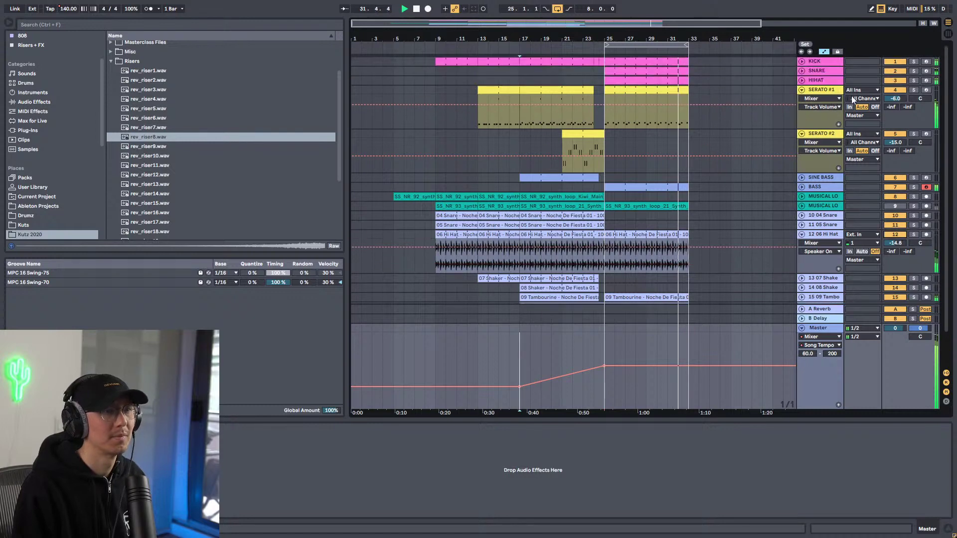
{"action": "left_click", "coordinate": [842, 82]}
{"action": "left_click_drag", "start_coordinate": [905, 89], "coordinate": [904, 103]}
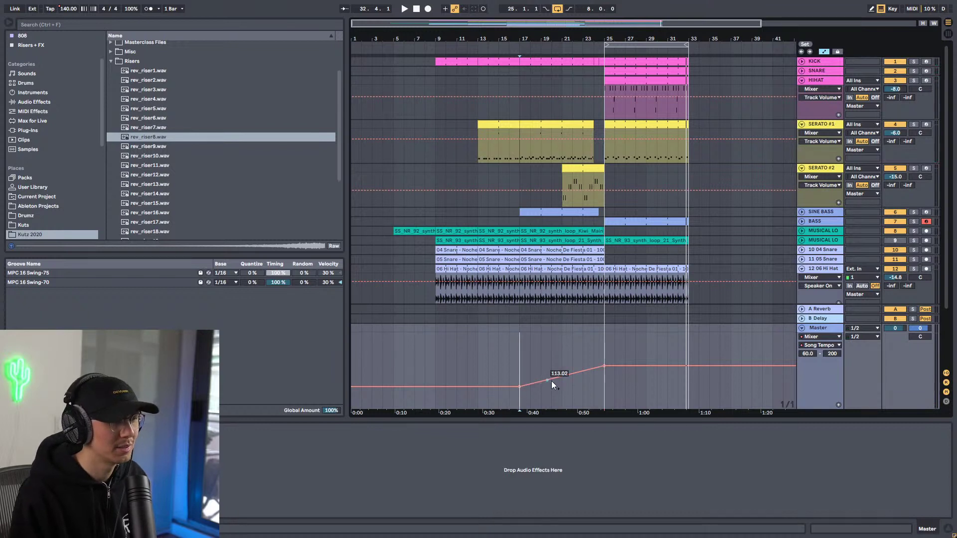
During playback, unfold both shaker tracks, lower 07 Shaker to -15.8 dB and pan 07 Shaker to 32L and 08 Shaker to 32R.
{"action": "key", "text": "space"}
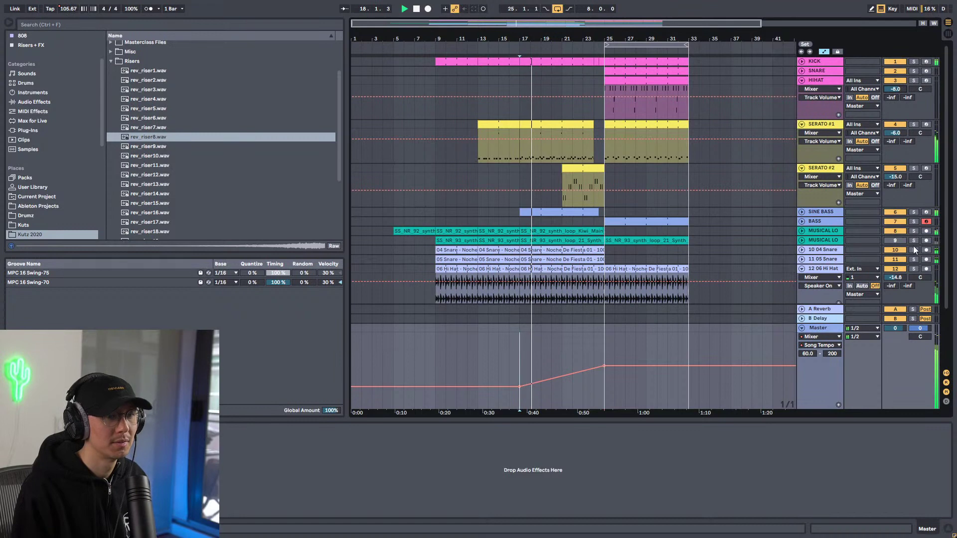
{"action": "scroll", "coordinate": [915, 249], "scroll_direction": "down", "scroll_amount": 3}
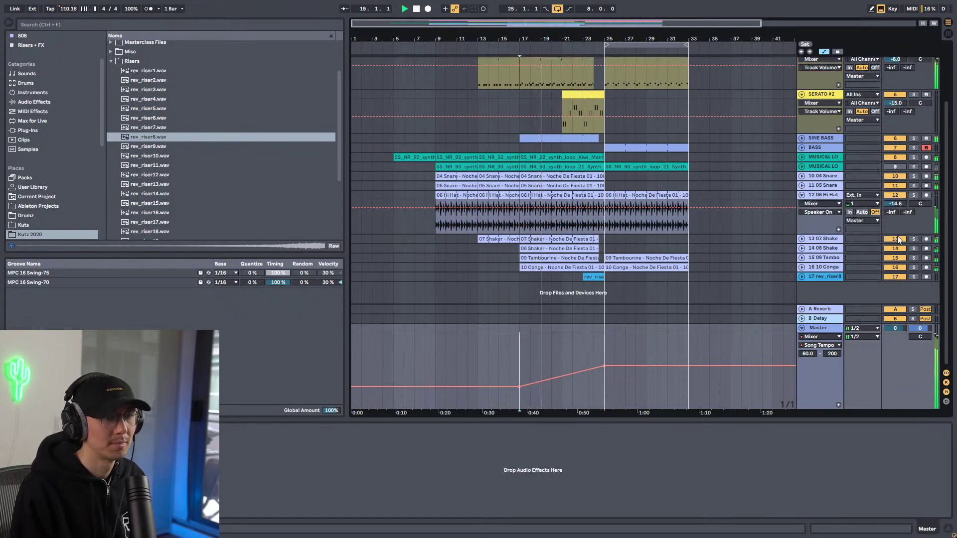
{"action": "left_click", "coordinate": [802, 239]}
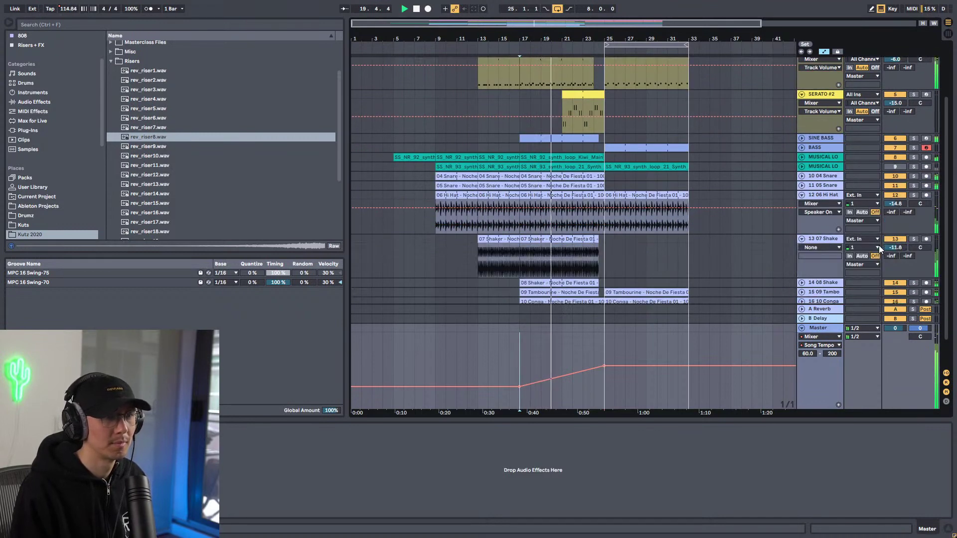
{"action": "left_click", "coordinate": [803, 283]}
{"action": "scroll", "coordinate": [854, 262], "scroll_direction": "down", "scroll_amount": 3}
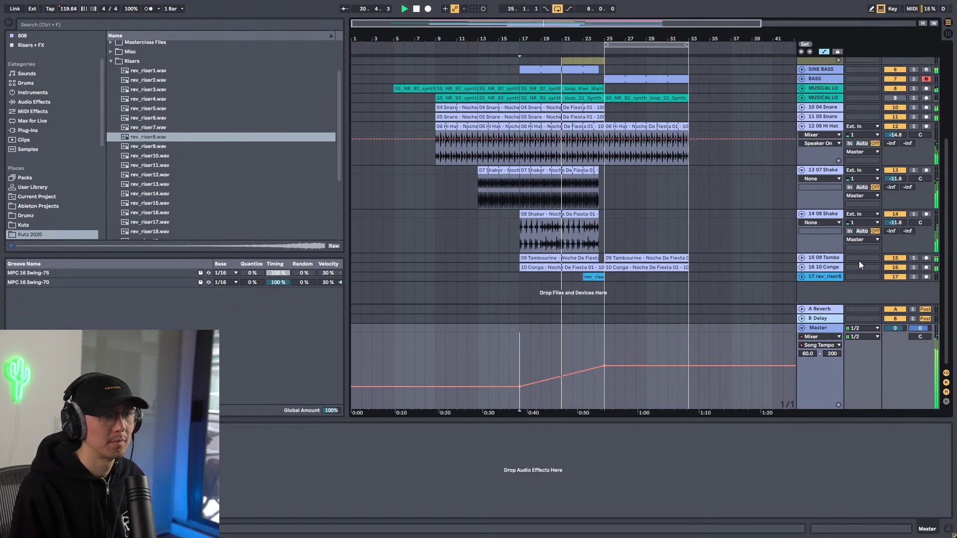
{"action": "left_click", "coordinate": [896, 217]}
{"action": "left_click", "coordinate": [896, 216]}
{"action": "left_click", "coordinate": [898, 170]}
{"action": "left_click", "coordinate": [895, 170]}
{"action": "left_click_drag", "start_coordinate": [895, 178], "coordinate": [920, 190]}
{"action": "left_click_drag", "start_coordinate": [920, 223], "coordinate": [920, 173]}
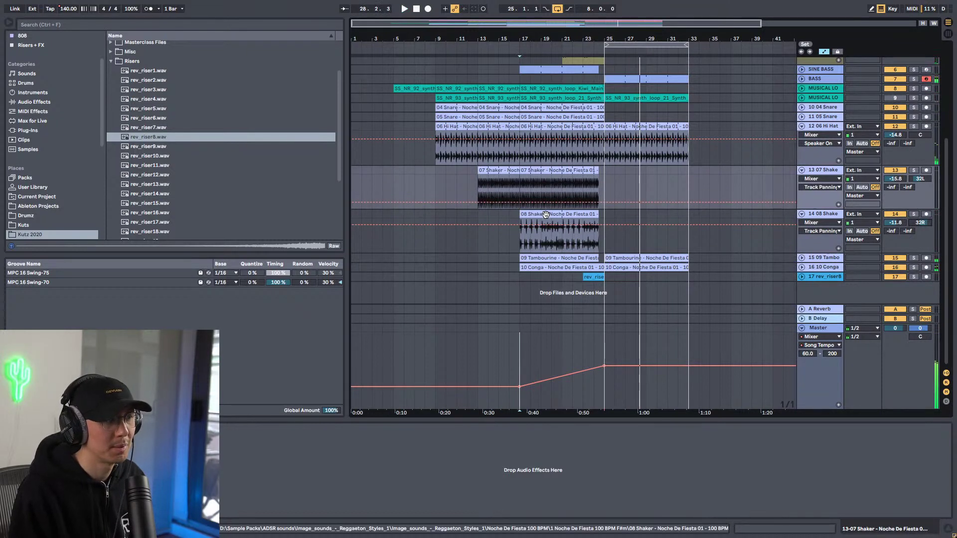
Replay from bar 17 and set 07 Shaker to -17.1 dB, 25L and 08 Shaker to -12.1 dB, 25R.
{"action": "left_click", "coordinate": [826, 215]}
{"action": "key", "text": "space"}
{"action": "mouse_move", "coordinate": [904, 181]}
{"action": "left_mouse_down"}
{"action": "mouse_move", "coordinate": [904, 165]}
{"action": "mouse_move", "coordinate": [904, 185]}
{"action": "mouse_move", "coordinate": [920, 175]}
{"action": "left_mouse_up"}
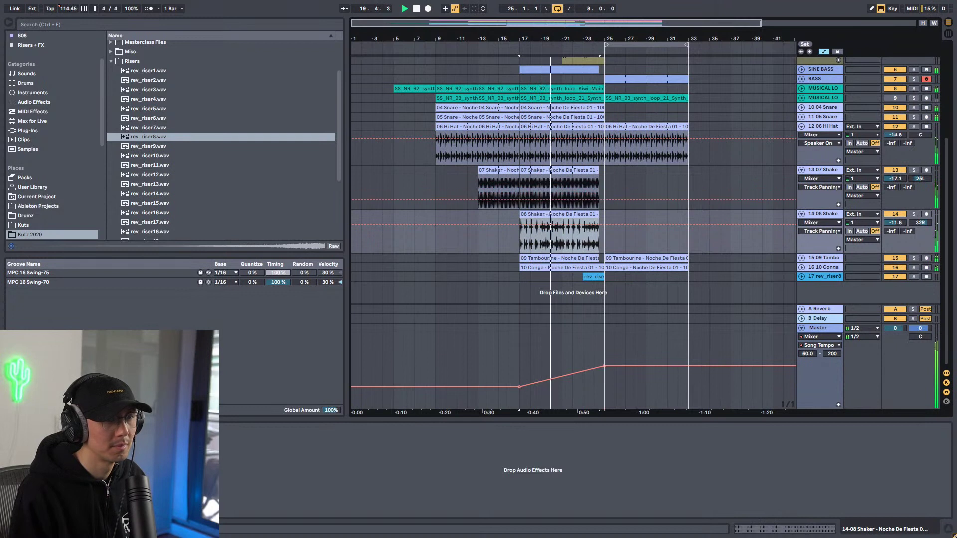
{"action": "left_click_drag", "start_coordinate": [923, 222], "coordinate": [900, 223]}
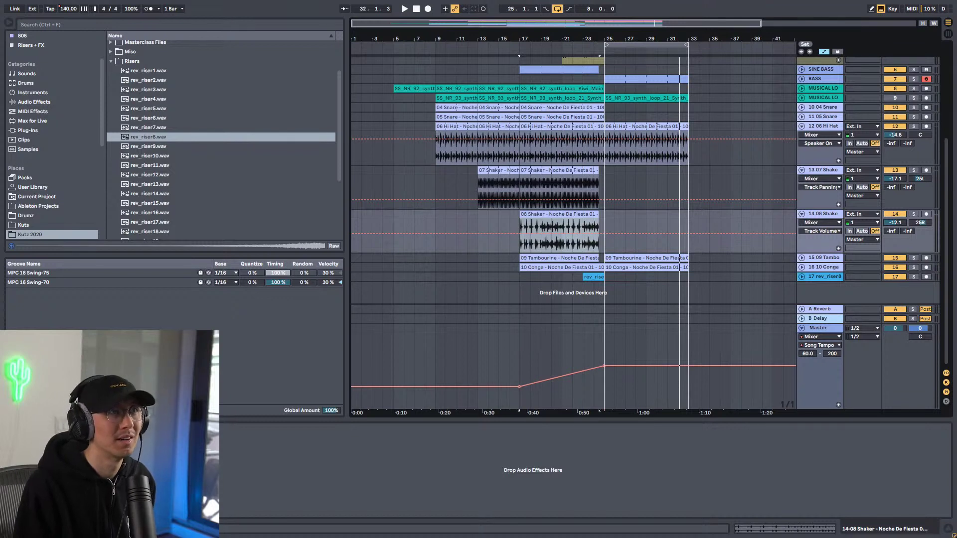
Play the transition into bar 25 from beat 24.3 and again from bar 24, and examine the clips around it.
{"action": "key", "text": "space"}
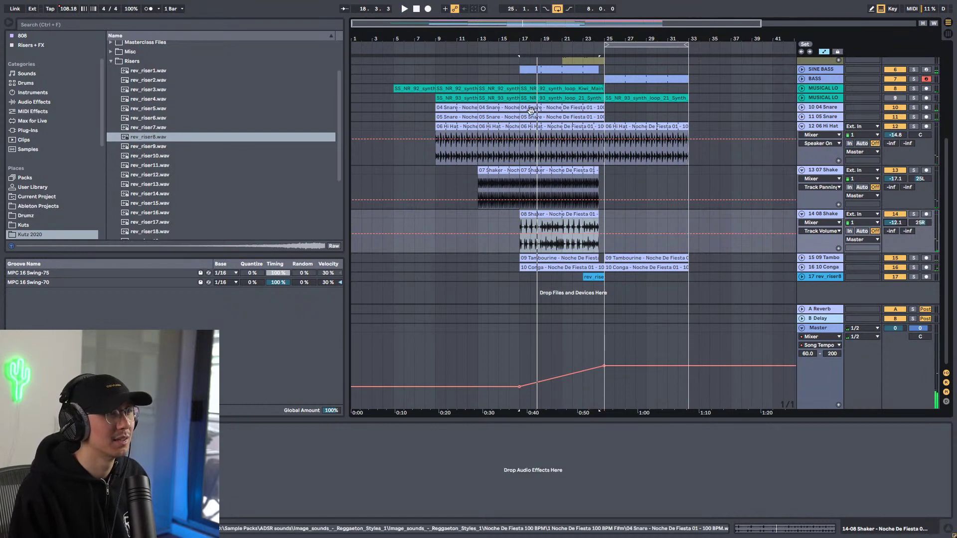
{"action": "key", "text": "plus"}
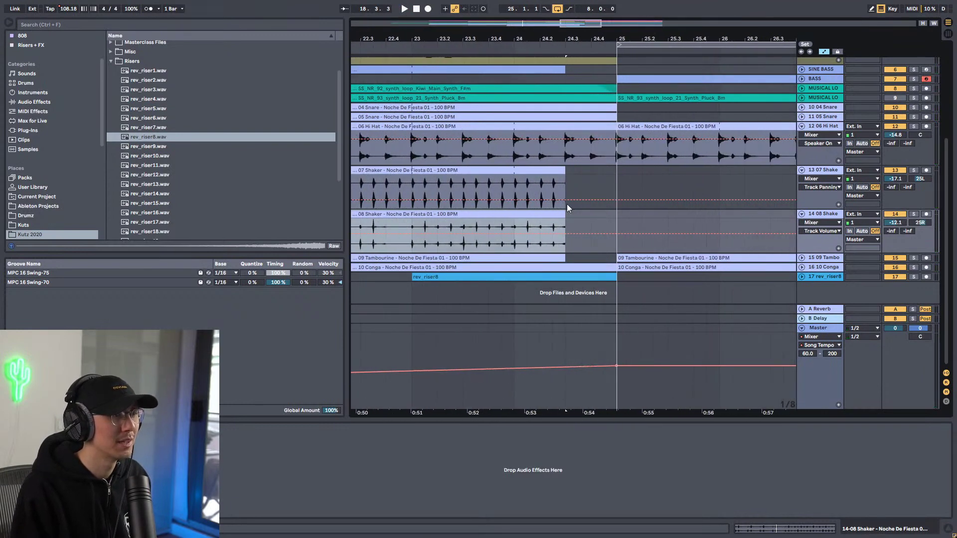
{"action": "left_click", "coordinate": [568, 210]}
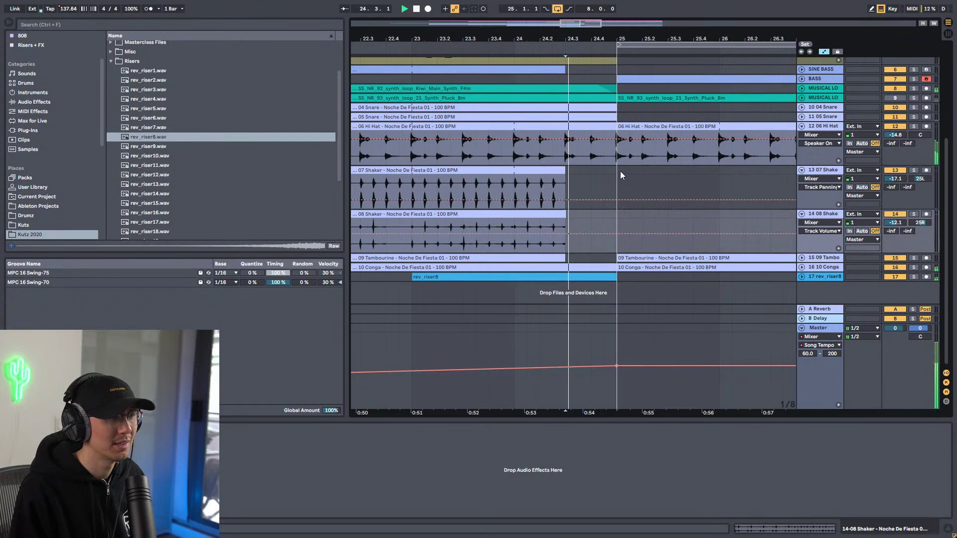
{"action": "key", "text": "space"}
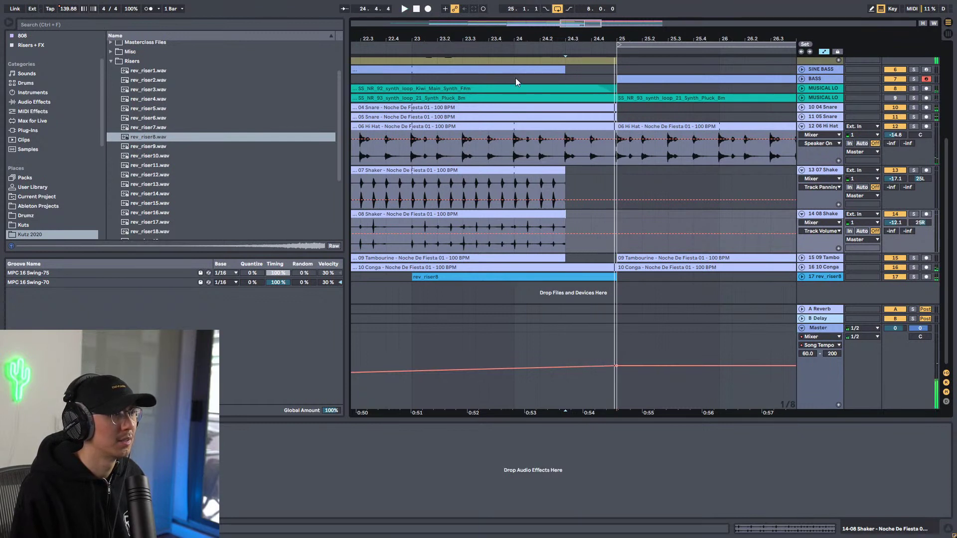
{"action": "left_click", "coordinate": [516, 77]}
{"action": "key", "text": "space"}
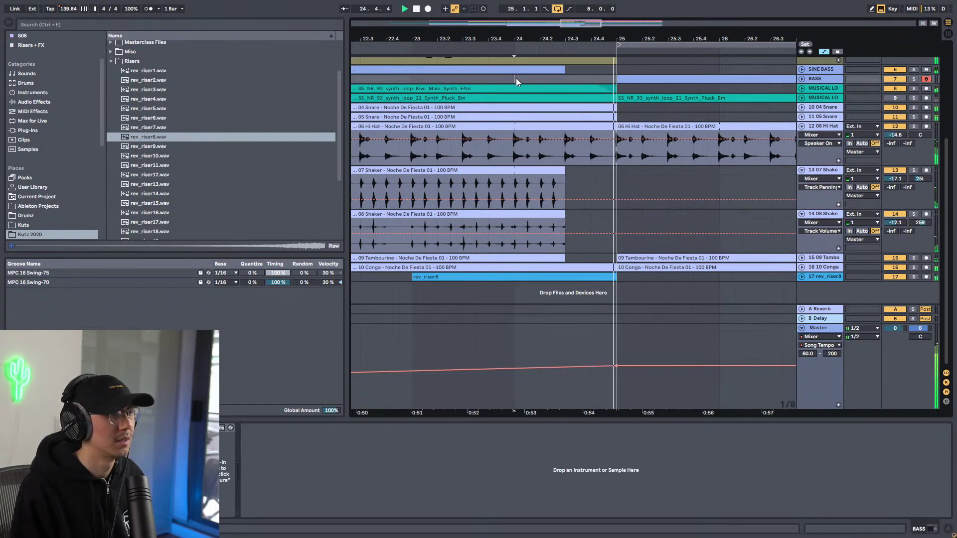
{"action": "scroll", "coordinate": [601, 161], "scroll_direction": "up", "scroll_amount": 3}
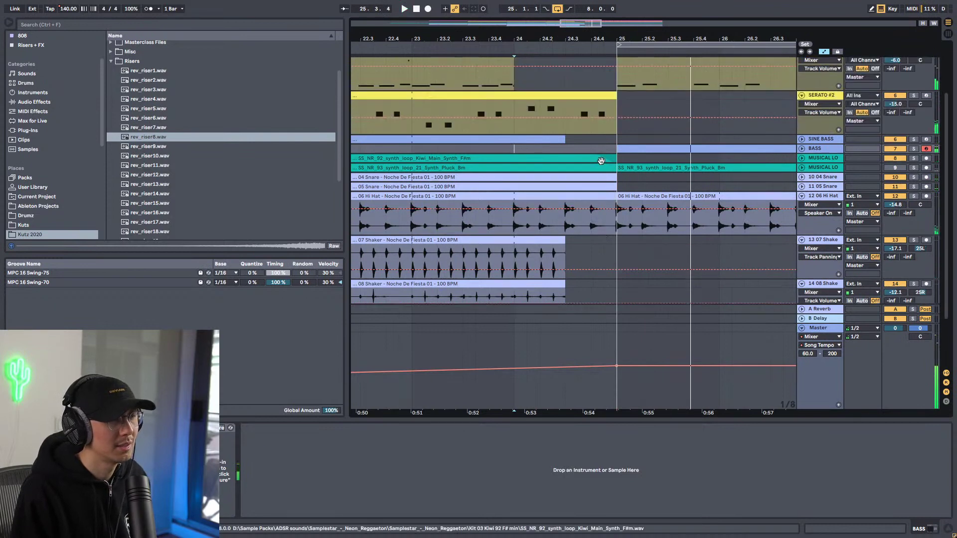
{"action": "scroll", "coordinate": [601, 160], "scroll_direction": "down", "scroll_amount": 3}
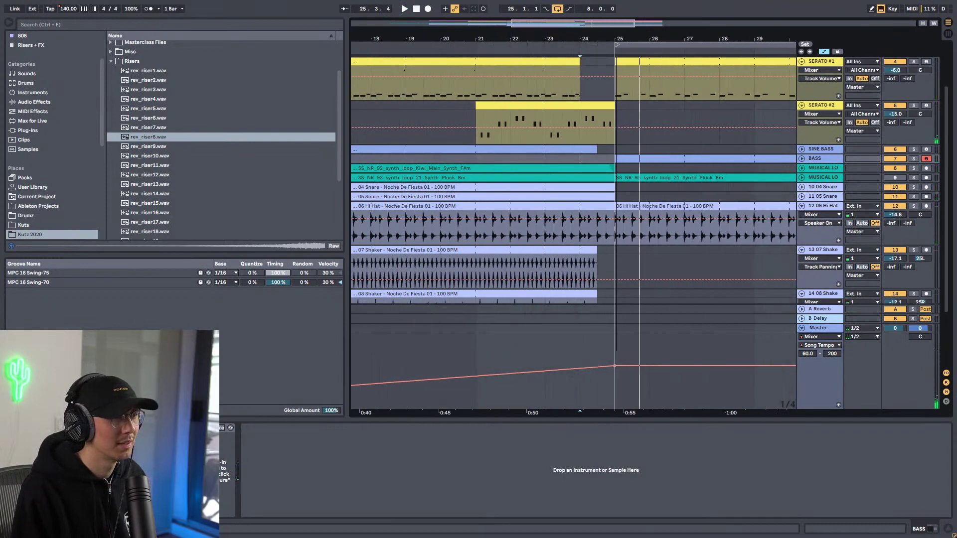
{"action": "scroll", "coordinate": [579, 252], "scroll_direction": "up", "scroll_amount": 3}
Fold all tracks, delete the last beat before bar 25 from every track, and audition the gap.
{"action": "left_click_drag", "start_coordinate": [578, 234], "coordinate": [561, 50]}
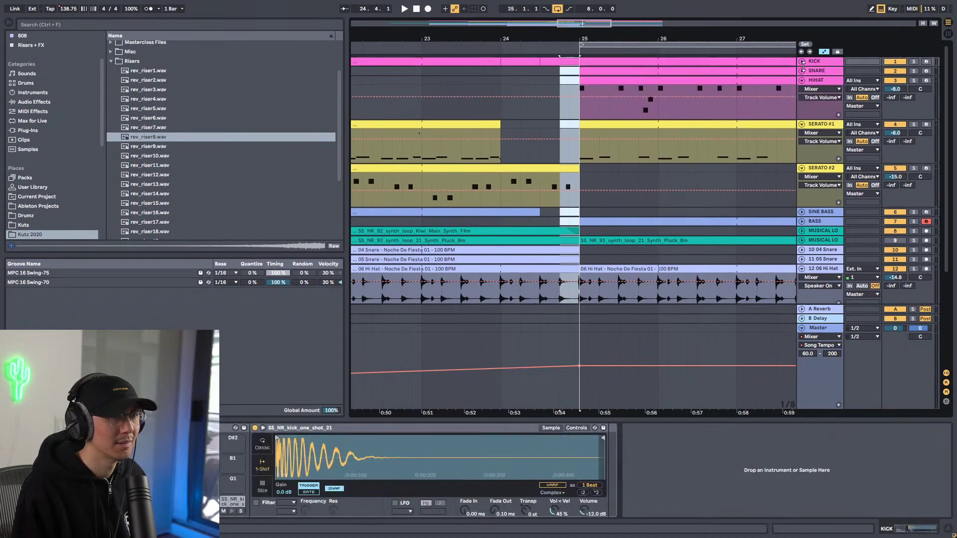
{"action": "left_click", "coordinate": [802, 81], "text": "alt"}
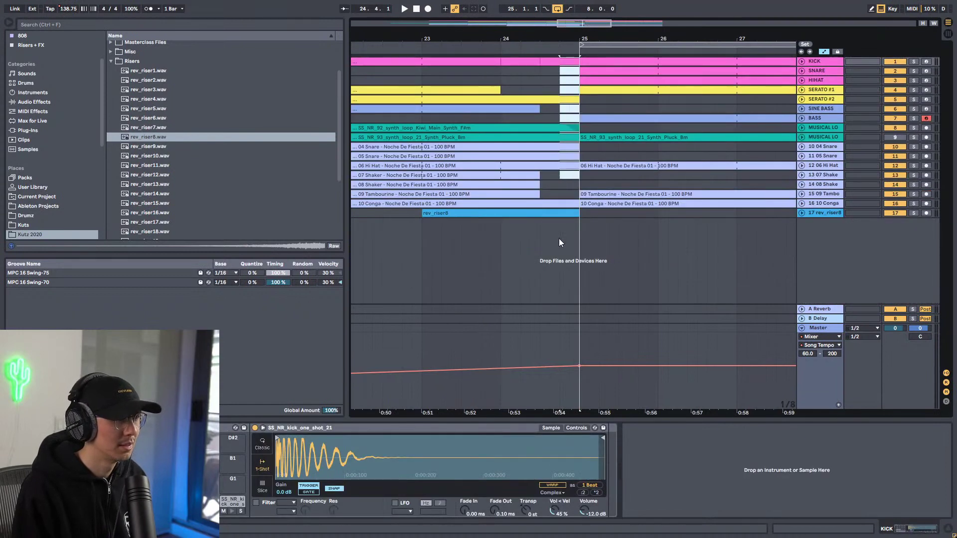
{"action": "left_click_drag", "start_coordinate": [576, 214], "coordinate": [559, 55]}
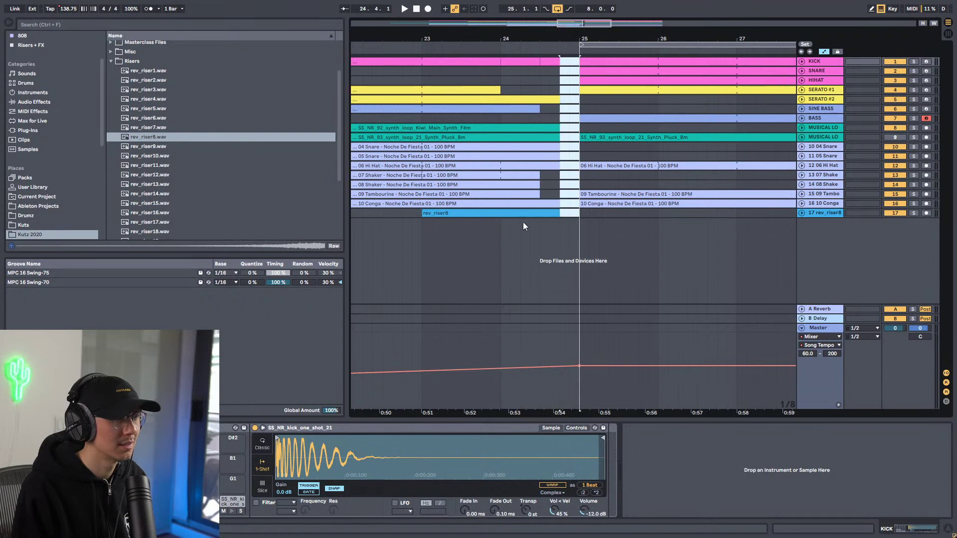
{"action": "left_click", "coordinate": [491, 212]}
{"action": "key", "text": "space"}
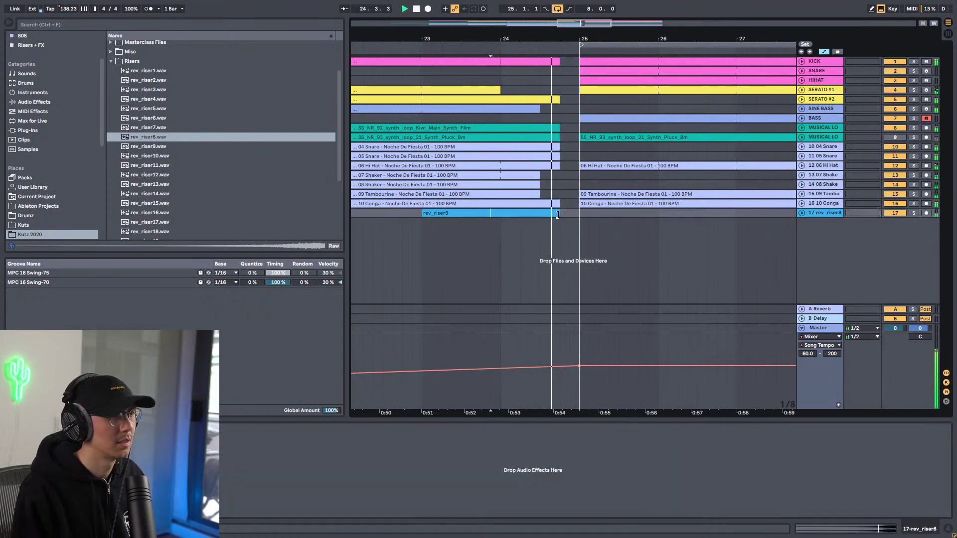
{"action": "key", "text": "space"}
Unfold the riser track, move the full-length rev_riser8 clip so it ends at beat 24.4, and audition it.
{"action": "mouse_move", "coordinate": [558, 215]}
{"action": "left_mouse_down"}
{"action": "mouse_move", "coordinate": [581, 214]}
{"action": "mouse_move", "coordinate": [562, 210]}
{"action": "left_mouse_up"}
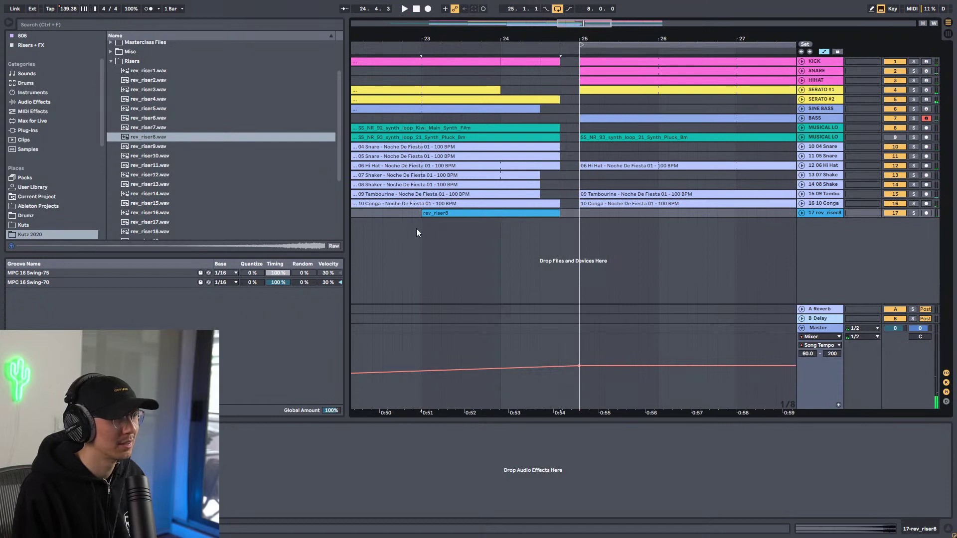
{"action": "left_click", "coordinate": [801, 214]}
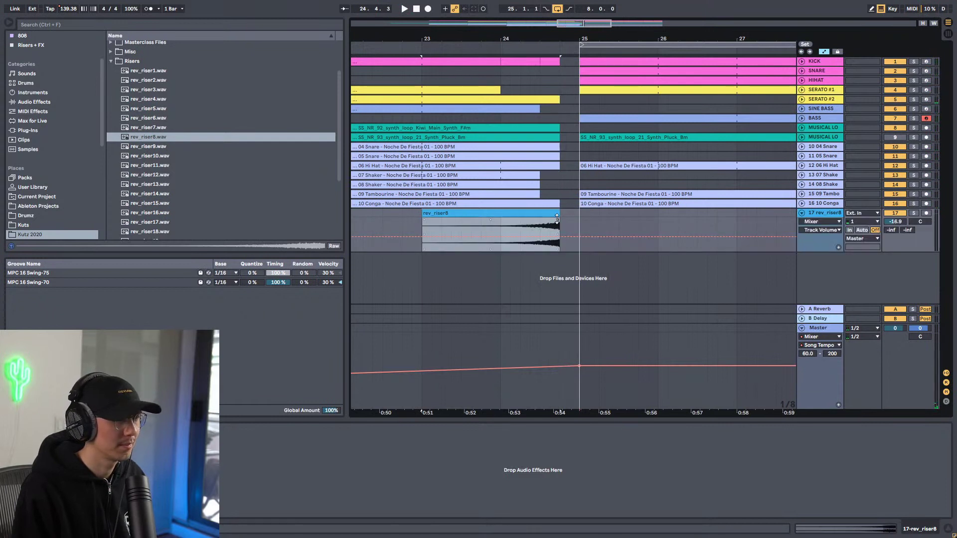
{"action": "left_click_drag", "start_coordinate": [578, 214], "coordinate": [559, 215]}
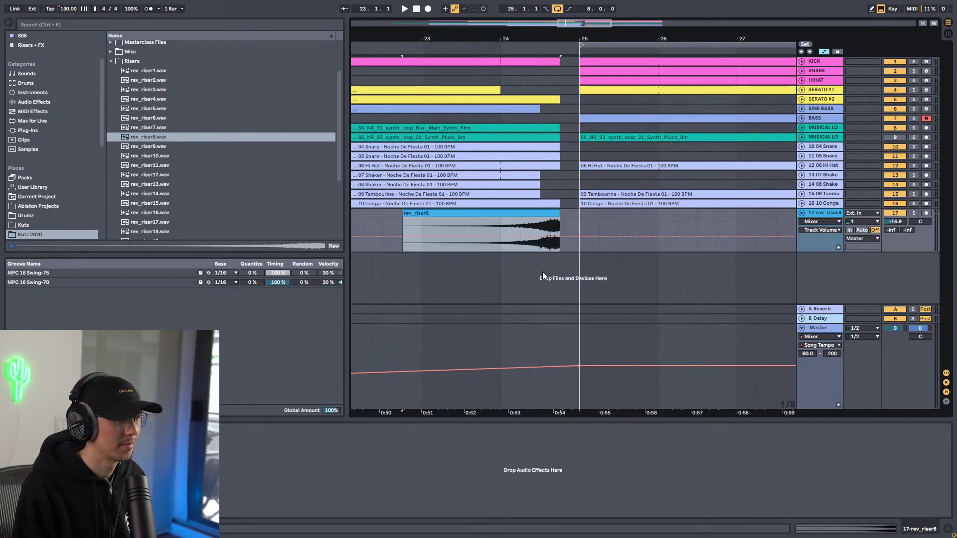
{"action": "left_click", "coordinate": [543, 272]}
{"action": "key", "text": "space"}
{"action": "key", "text": "space"}
Shift the start of rev_riser8 an eighth note later, keeping its end at beat 24.4, and play through the transition into the remix.
{"action": "left_click", "coordinate": [555, 216]}
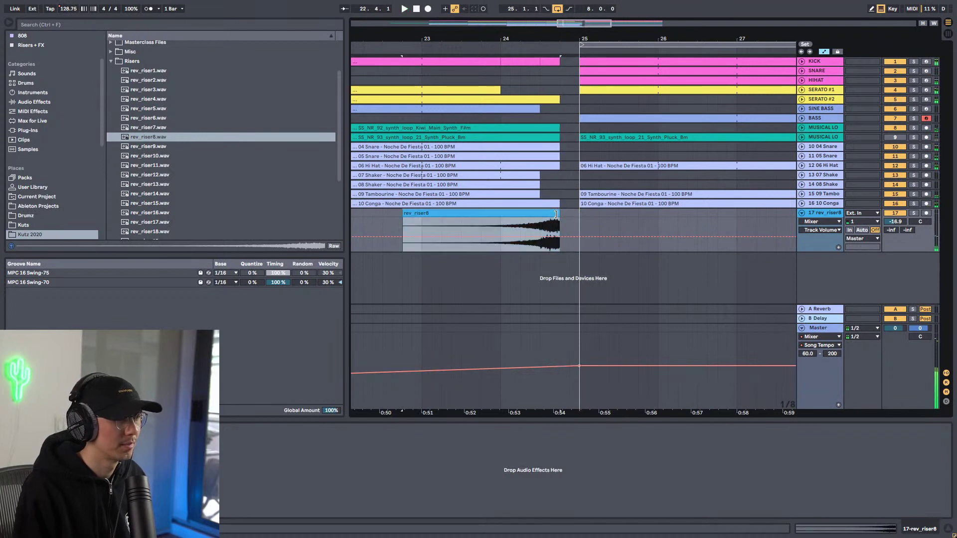
{"action": "key", "text": "Right"}
{"action": "left_click", "coordinate": [501, 270]}
{"action": "key", "text": "space"}
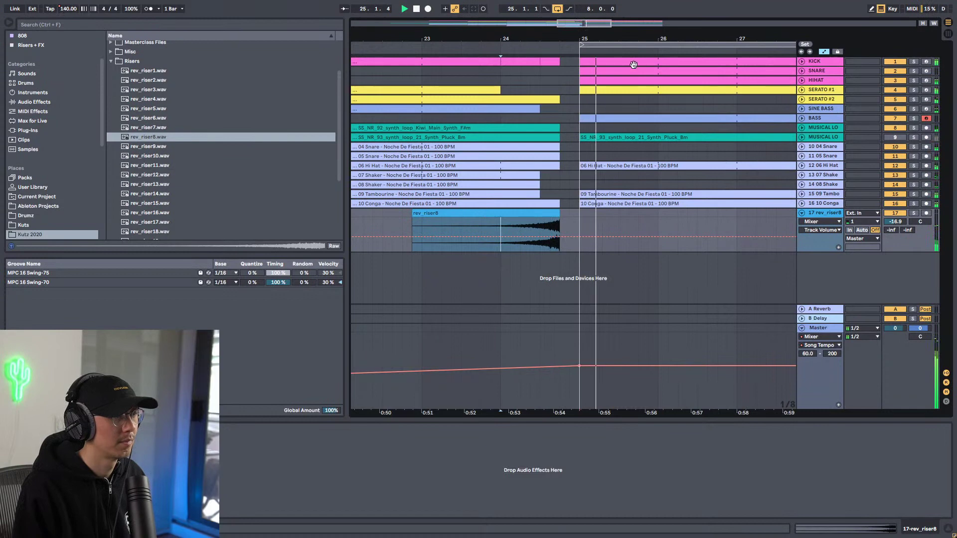
{"action": "key", "text": "minus"}
{"action": "key", "text": "minus"}
{"action": "key", "text": "minus"}
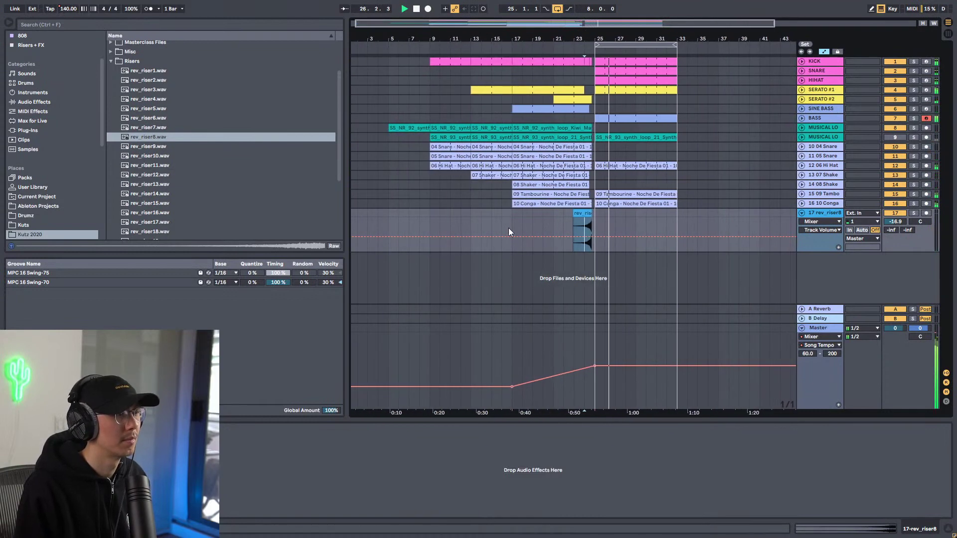
{"action": "key", "text": "space"}
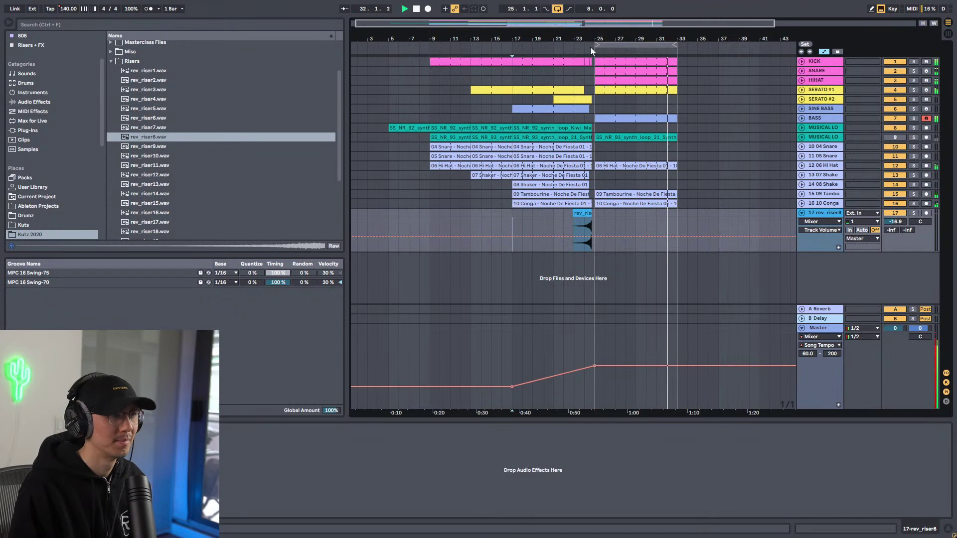
Duplicate the remix section of bars 25 to 33 on all tracks and extend the loop to 16 bars, ending at bar 41.
{"action": "left_click", "coordinate": [642, 62]}
{"action": "left_click", "coordinate": [660, 46]}
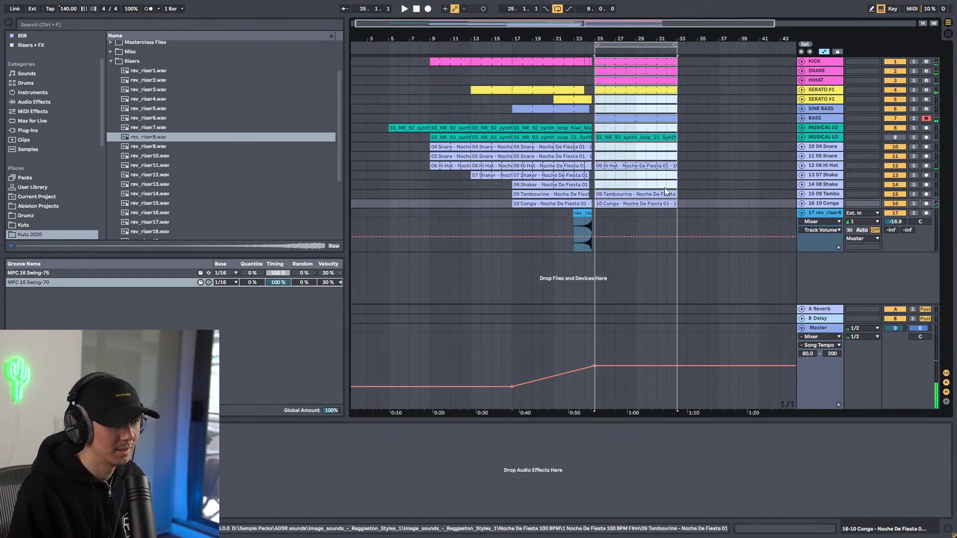
{"action": "key", "text": "ctrl+d"}
{"action": "left_click_drag", "start_coordinate": [673, 44], "coordinate": [760, 45]}
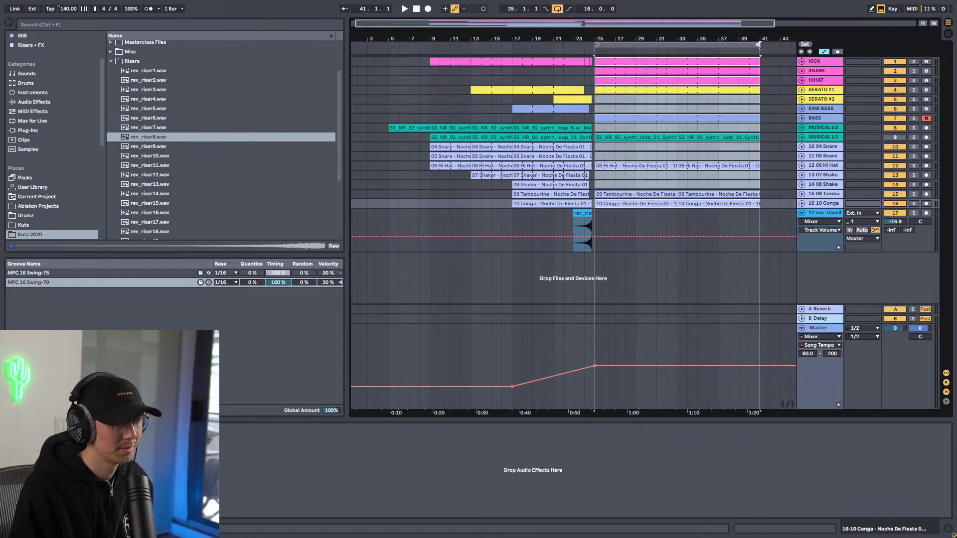
Delete the 09 Tambourine and 10 Conga clips from bars 25 to 33, and fill bars 33 to 41 with the SERATO #2 pattern during playback.
{"action": "left_click", "coordinate": [628, 166]}
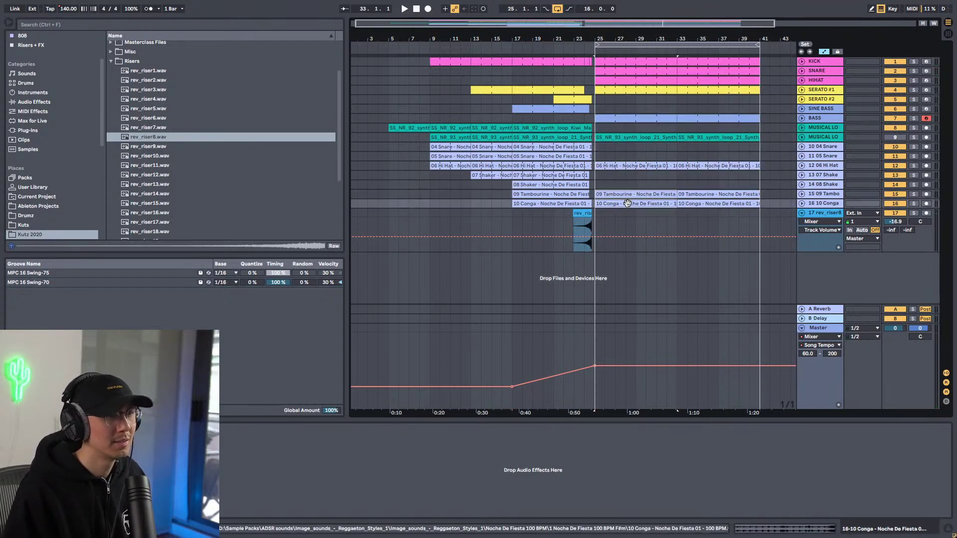
{"action": "key", "text": "Delete"}
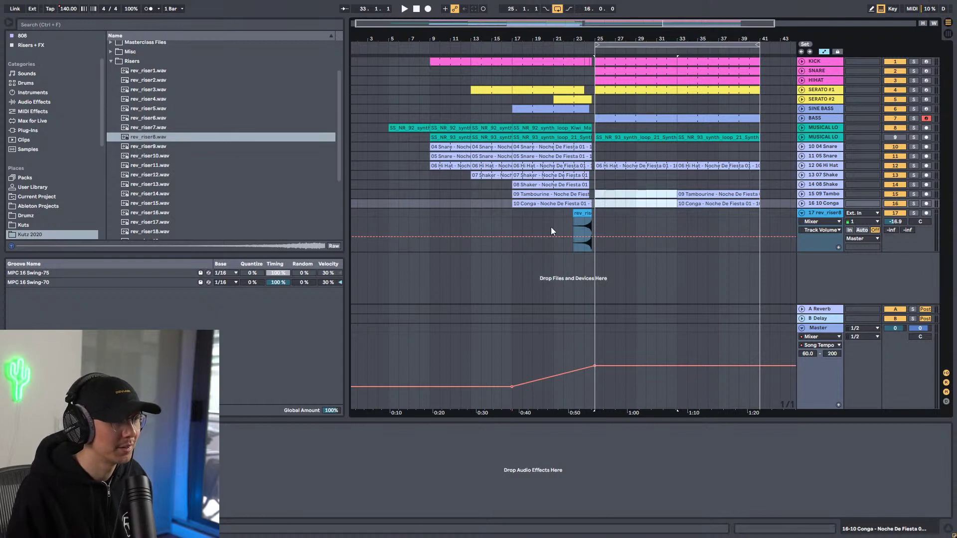
{"action": "left_click", "coordinate": [566, 223]}
{"action": "key", "text": "space"}
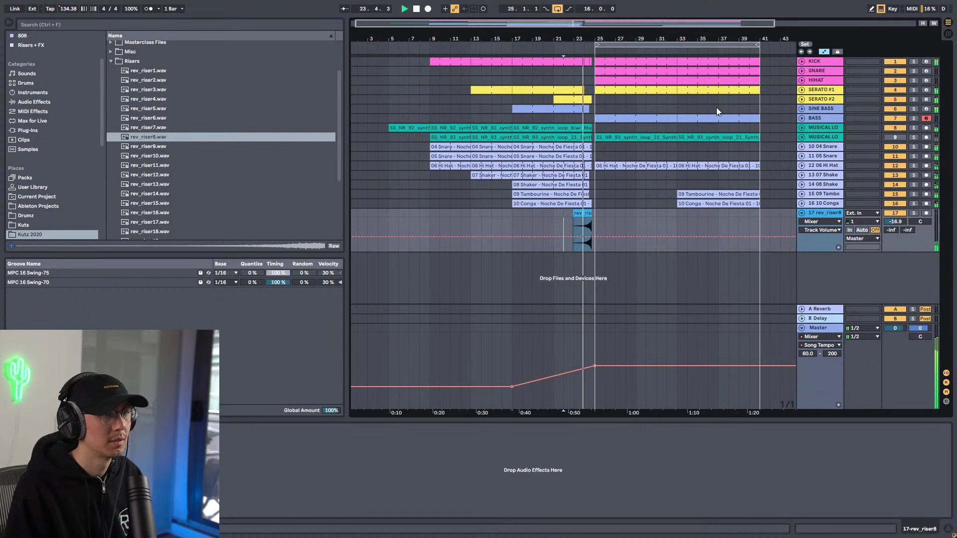
{"action": "left_click_drag", "start_coordinate": [570, 97], "coordinate": [759, 105]}
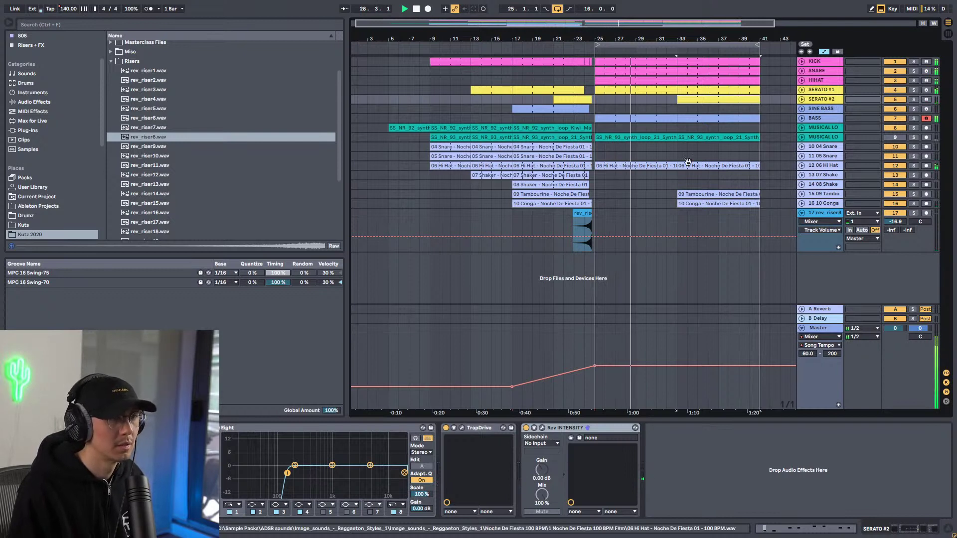
Delete both 06 Hi Hat clips between bars 25 and 41 and stop playback.
{"action": "left_click", "coordinate": [648, 166]}
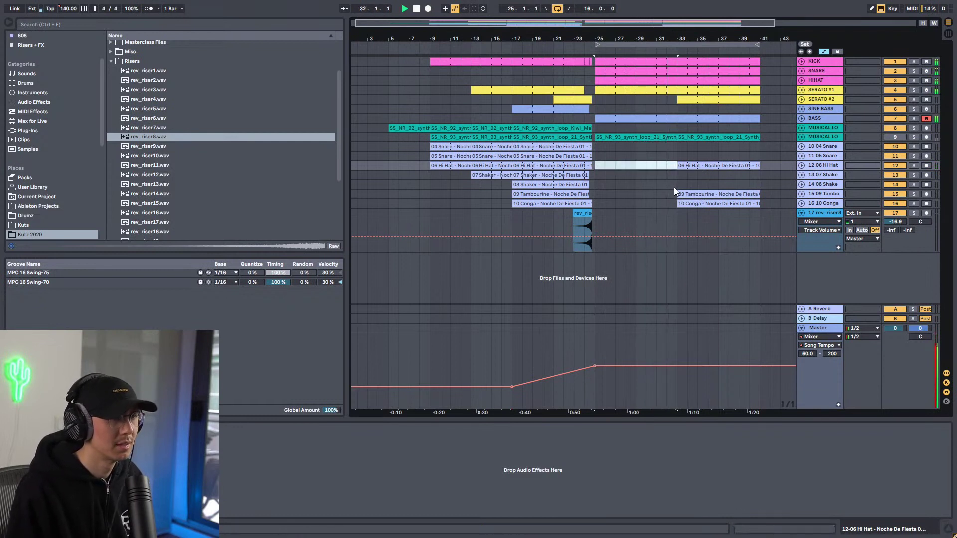
{"action": "left_click", "coordinate": [689, 165]}
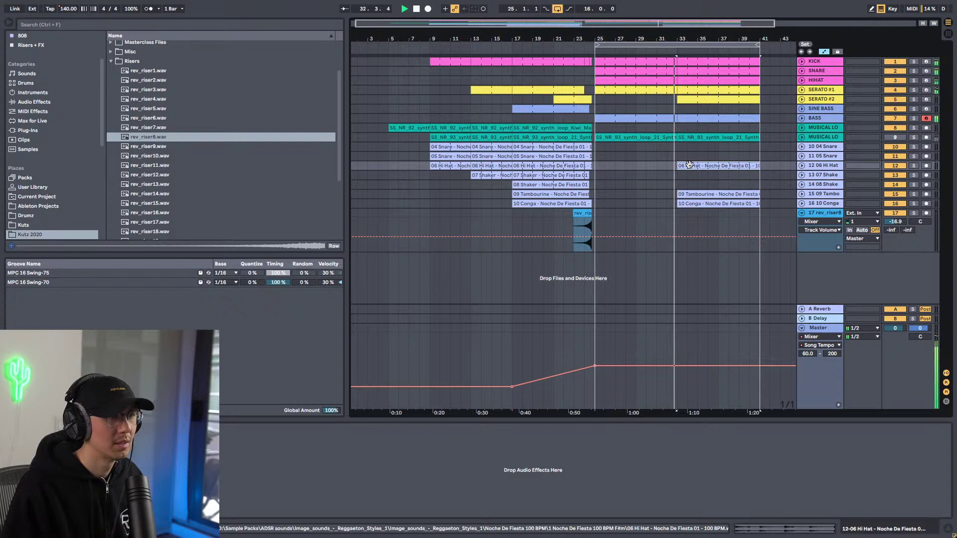
{"action": "left_click", "coordinate": [689, 164]}
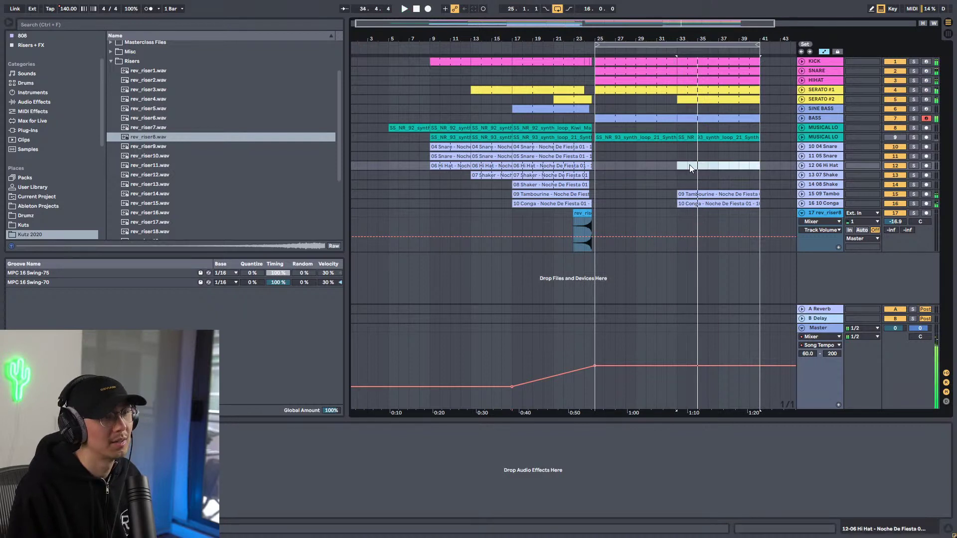
{"action": "key", "text": "Delete"}
{"action": "key", "text": "space"}
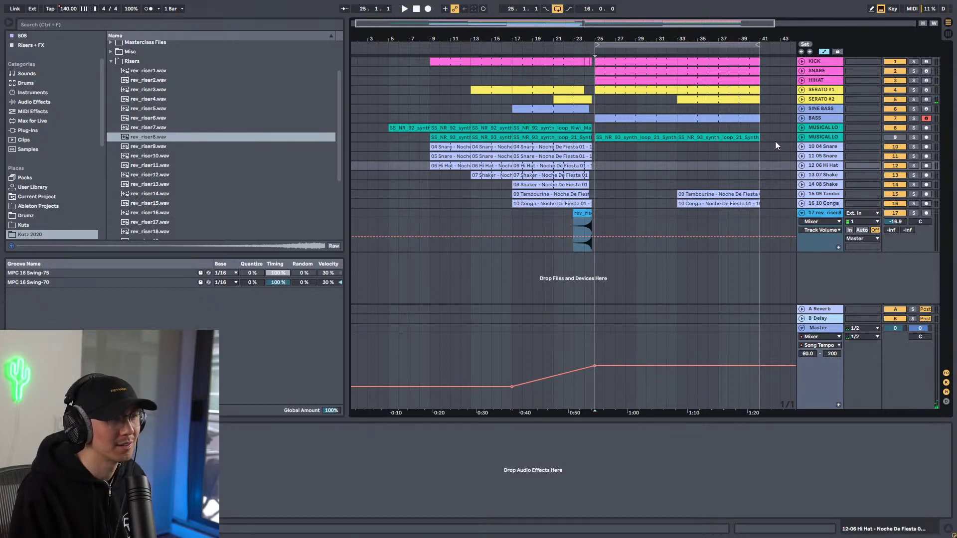
Play through the riser into the remix, and stretch the SERATO #2 clip at bar 33 to half tempo with a four-bar loop.
{"action": "left_click", "coordinate": [573, 261]}
{"action": "key", "text": "space"}
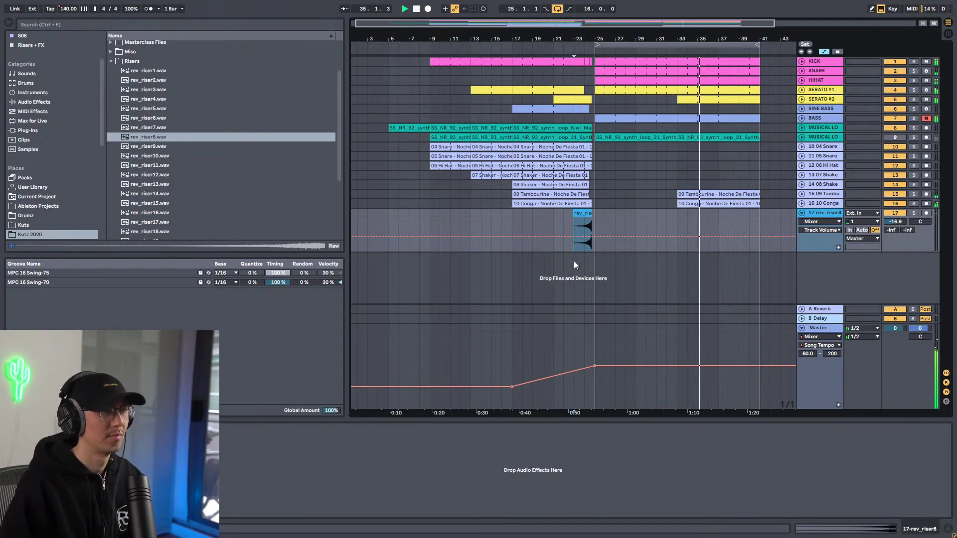
{"action": "left_click", "coordinate": [704, 107]}
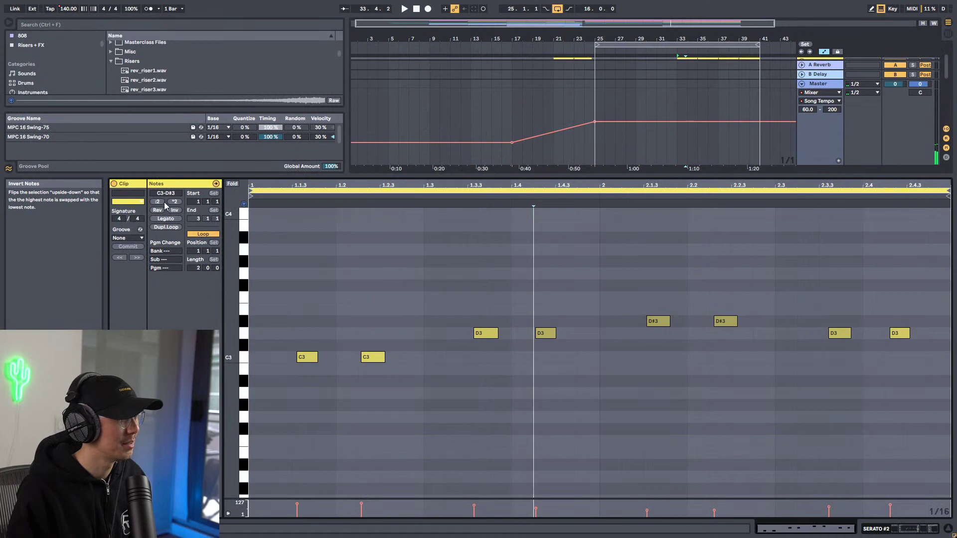
{"action": "left_click", "coordinate": [175, 203]}
{"action": "key", "text": "space"}
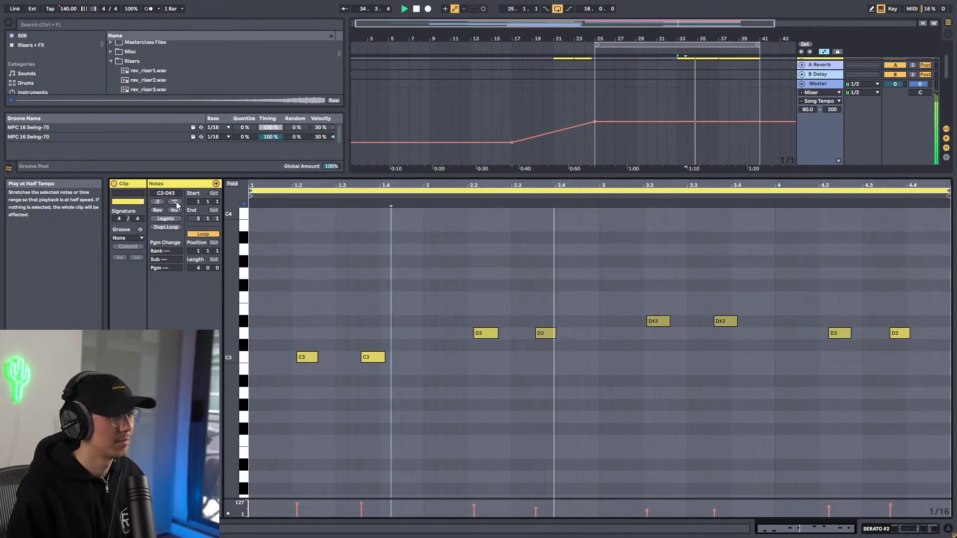
{"action": "key", "text": "shift+Tab"}
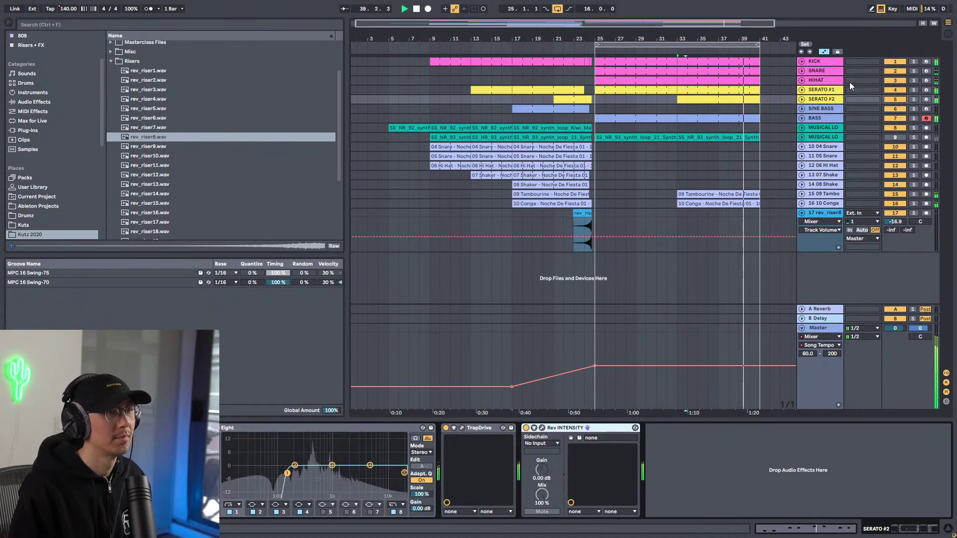
Bypass the reverb and toggle the Hyper/Dimension effect in the BASS track's Serum while the remix plays, and close the plugin.
{"action": "left_click", "coordinate": [815, 117]}
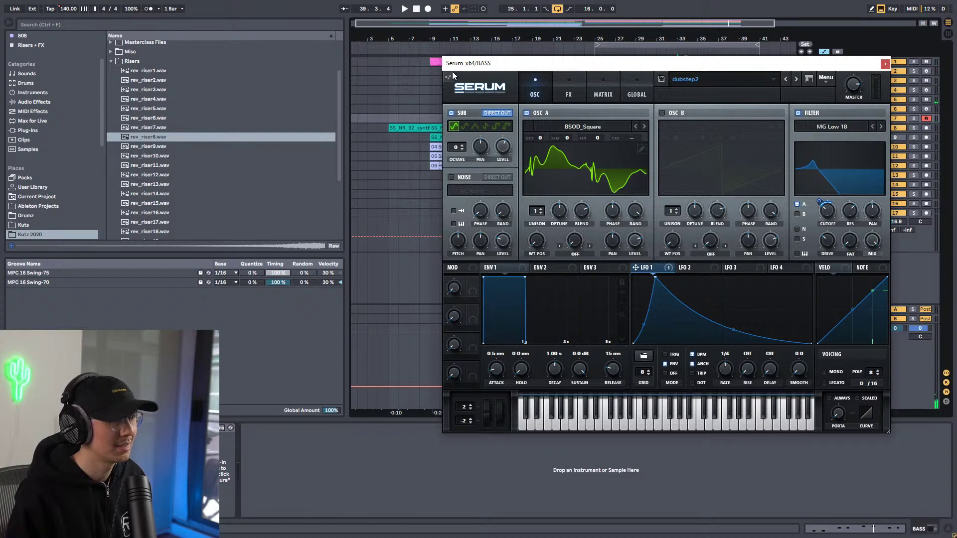
{"action": "left_click_drag", "start_coordinate": [550, 63], "coordinate": [459, 65]}
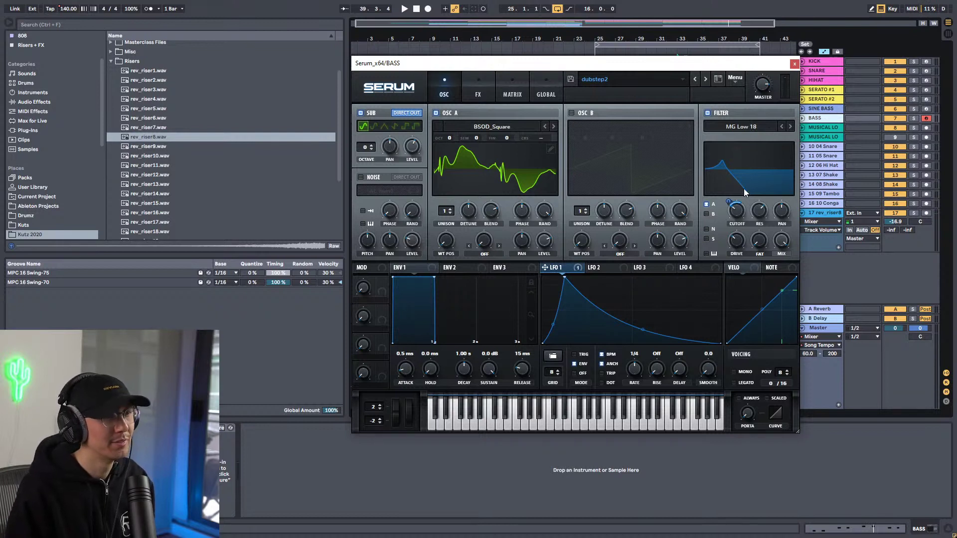
{"action": "left_click", "coordinate": [480, 94]}
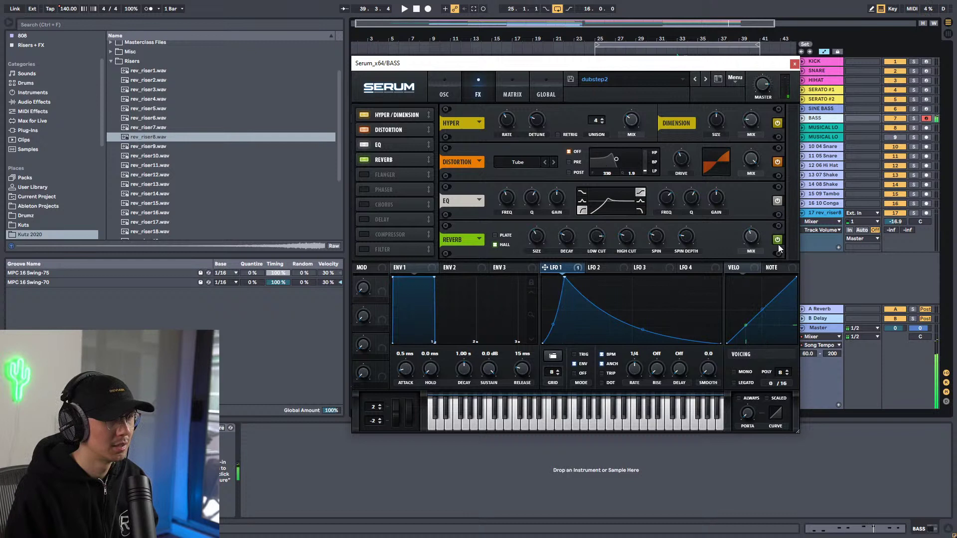
{"action": "key", "text": "space"}
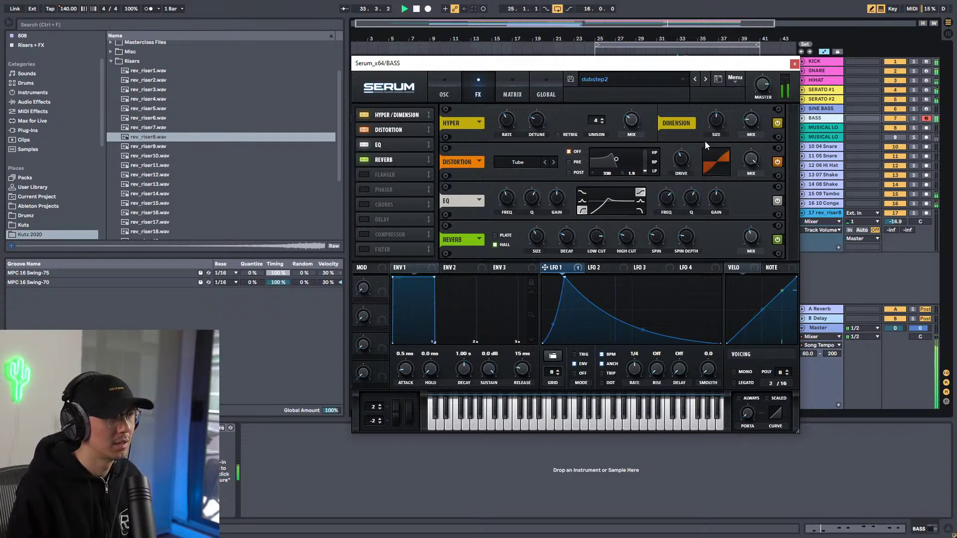
{"action": "left_click", "coordinate": [776, 239]}
{"action": "left_click", "coordinate": [778, 123]}
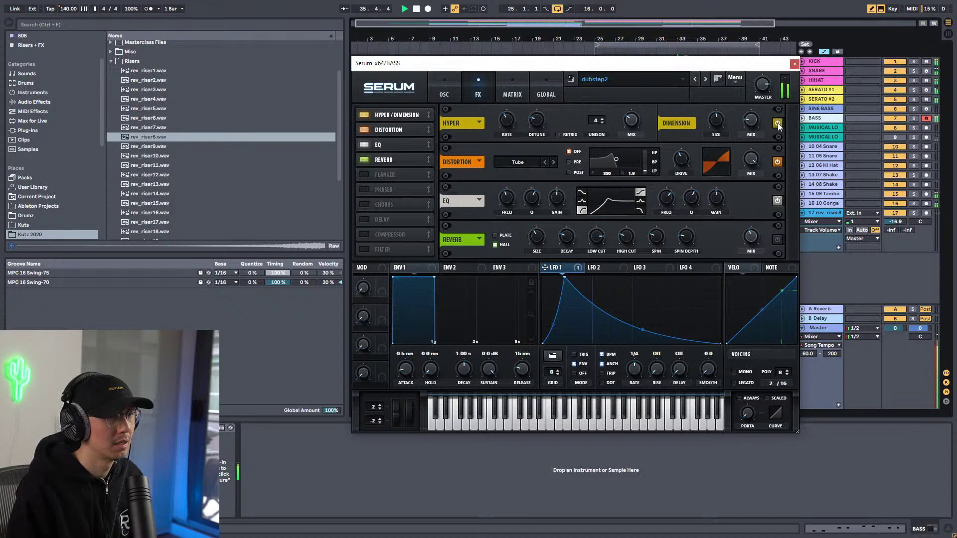
{"action": "left_click", "coordinate": [795, 63]}
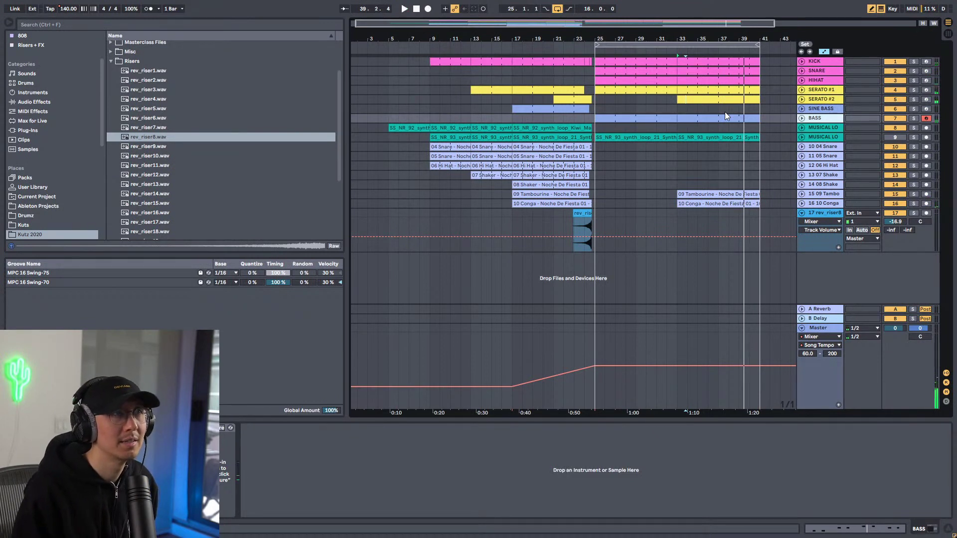
Play the full arrangement from bar 5 and turn off the arrangement loop so playback continues past bar 41.
{"action": "key", "text": "space"}
{"action": "left_click", "coordinate": [596, 193]}
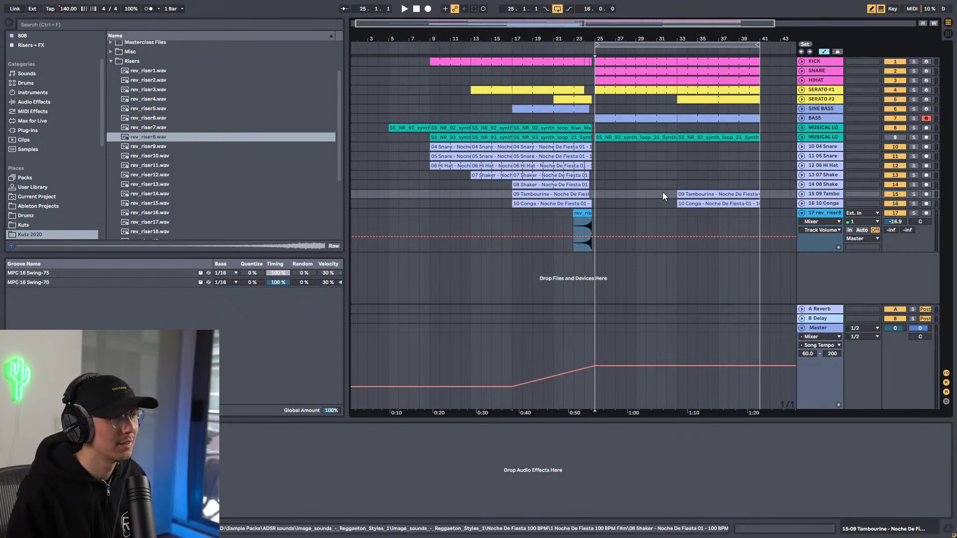
{"action": "left_click", "coordinate": [718, 165]}
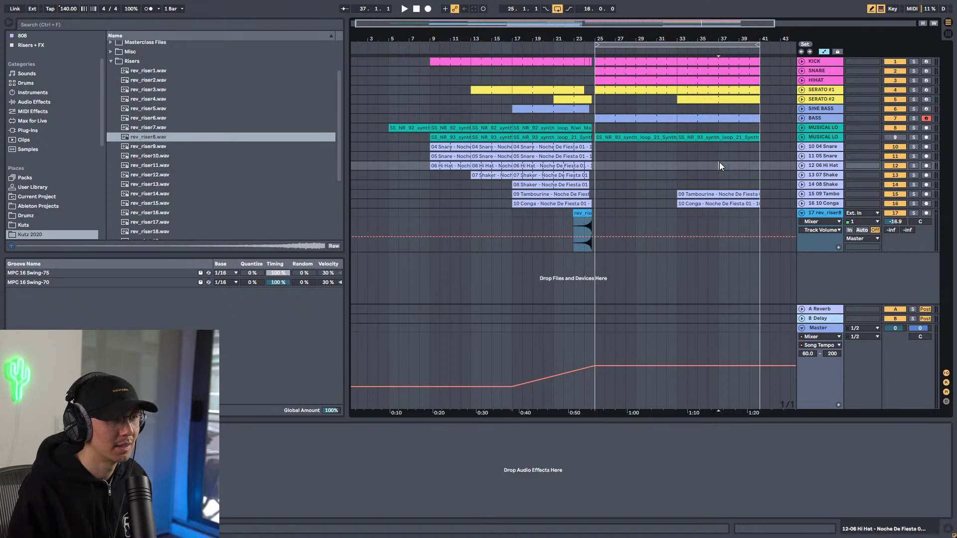
{"action": "left_click", "coordinate": [388, 158]}
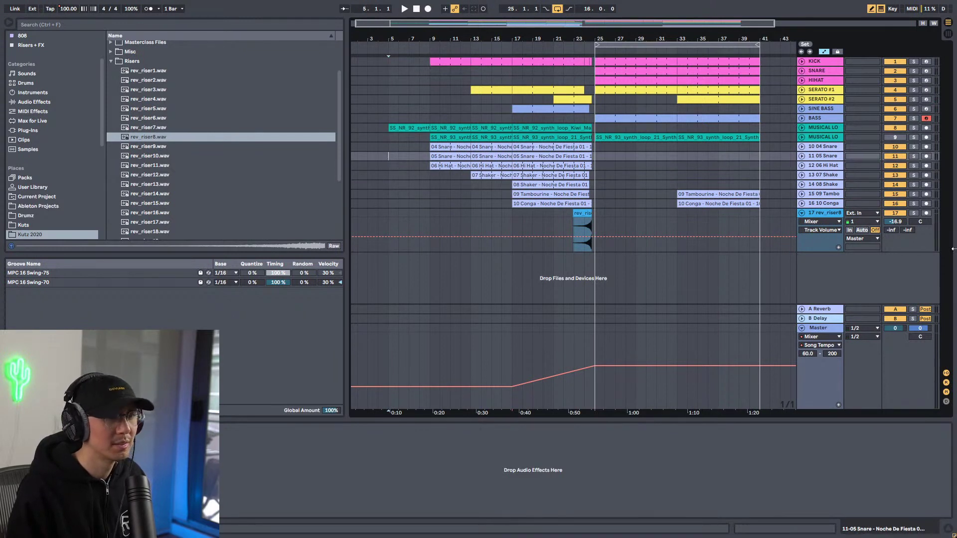
{"action": "key", "text": "space"}
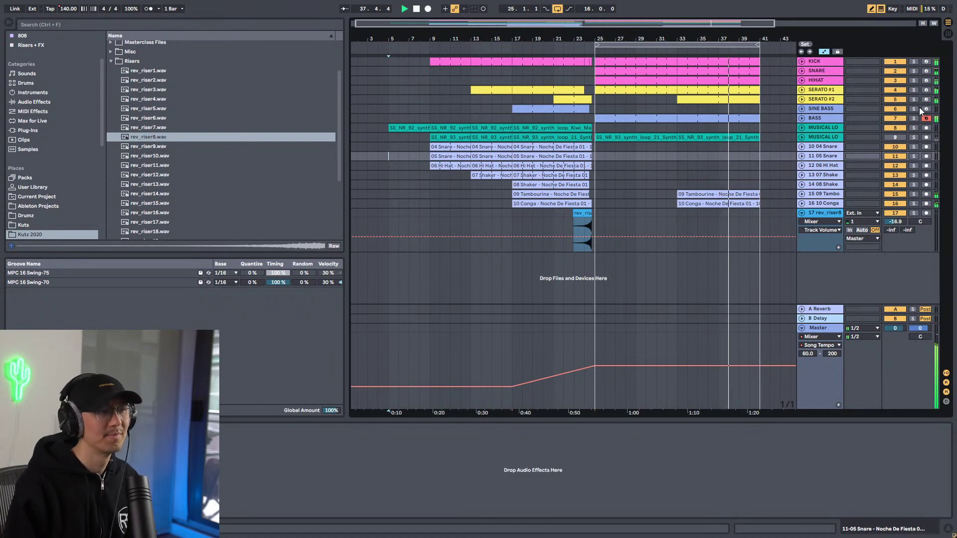
{"action": "left_click", "coordinate": [558, 10]}
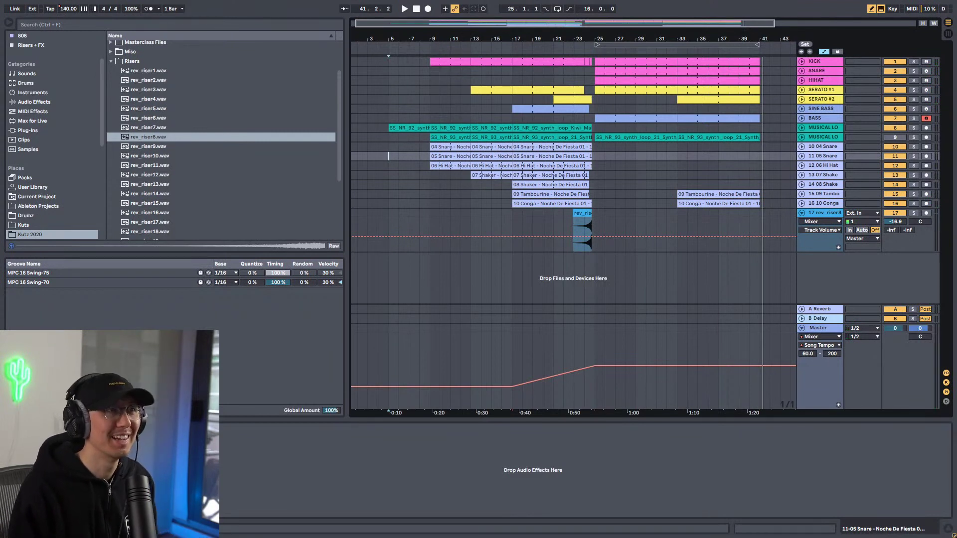
Show the Serato Sample plugin of the SERATO #1 track and examine the start of the sliced piano sample's waveform.
{"action": "left_click", "coordinate": [430, 196]}
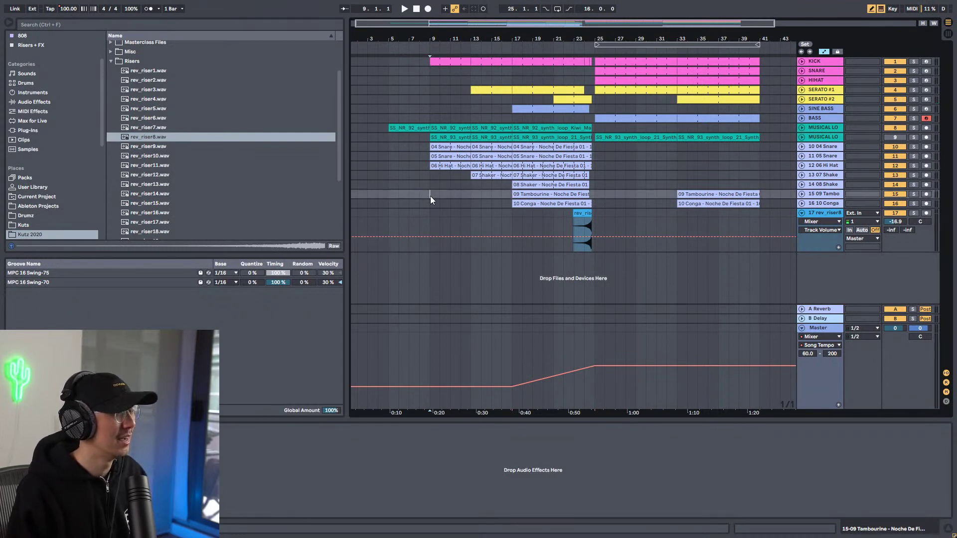
{"action": "left_click", "coordinate": [828, 91]}
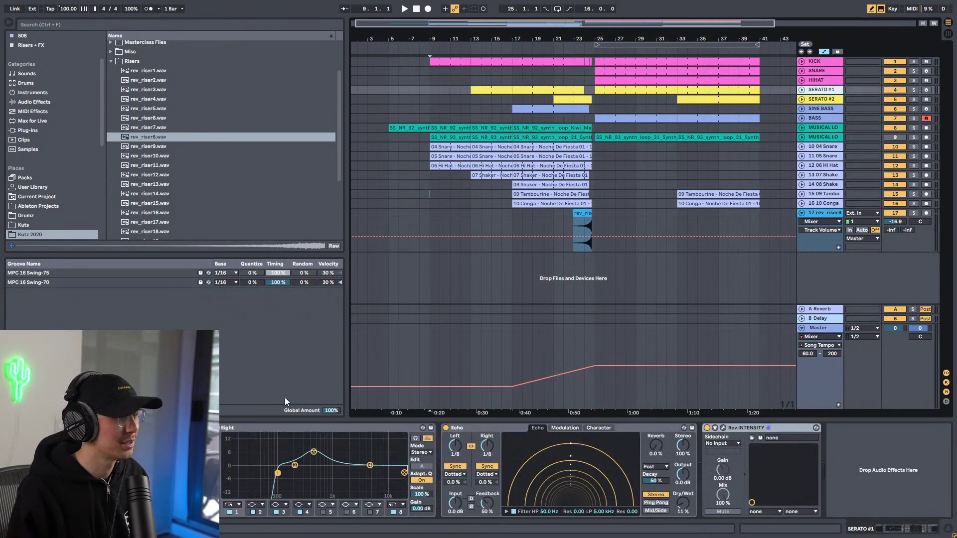
{"action": "key", "text": "ctrl+alt+p"}
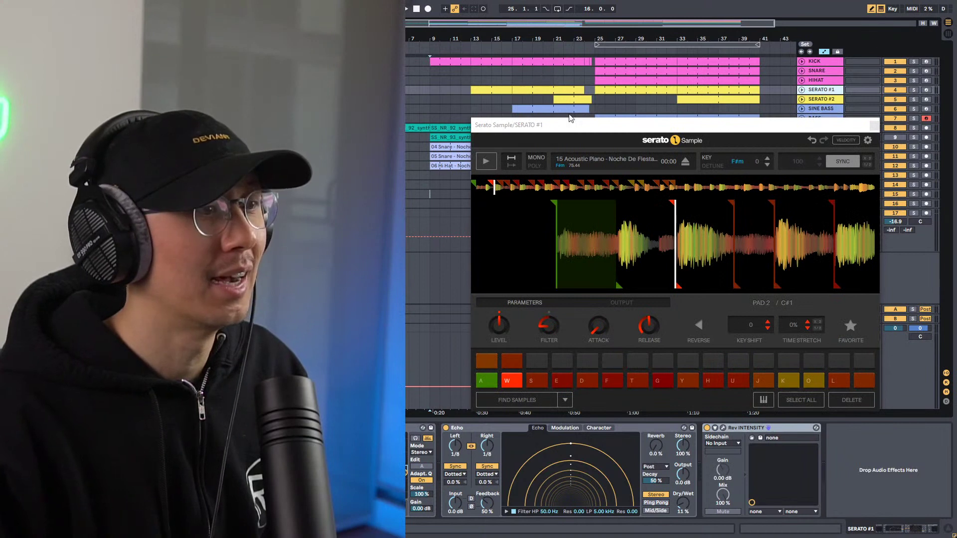
{"action": "left_click_drag", "start_coordinate": [581, 129], "coordinate": [554, 94]}
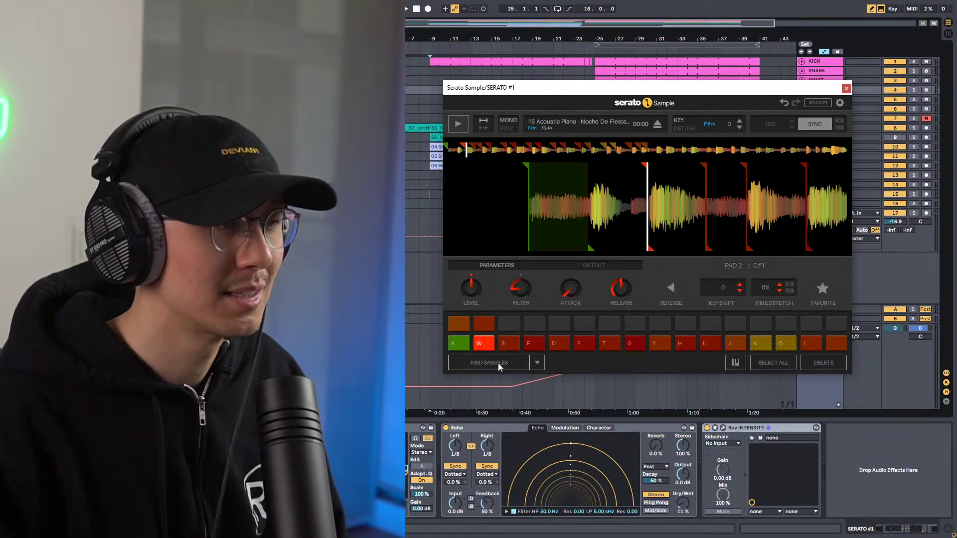
{"action": "left_click_drag", "start_coordinate": [589, 198], "coordinate": [707, 199]}
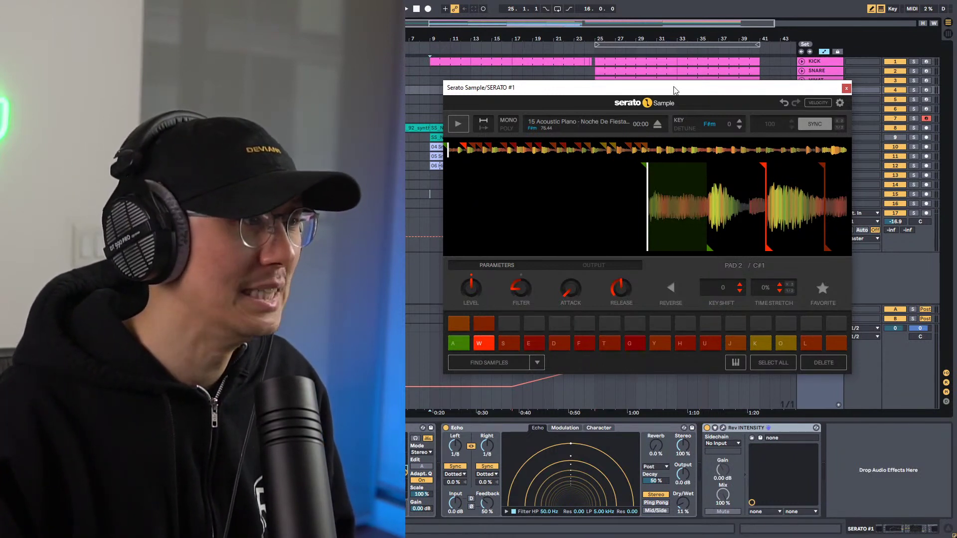
{"action": "left_click_drag", "start_coordinate": [674, 87], "coordinate": [676, 92]}
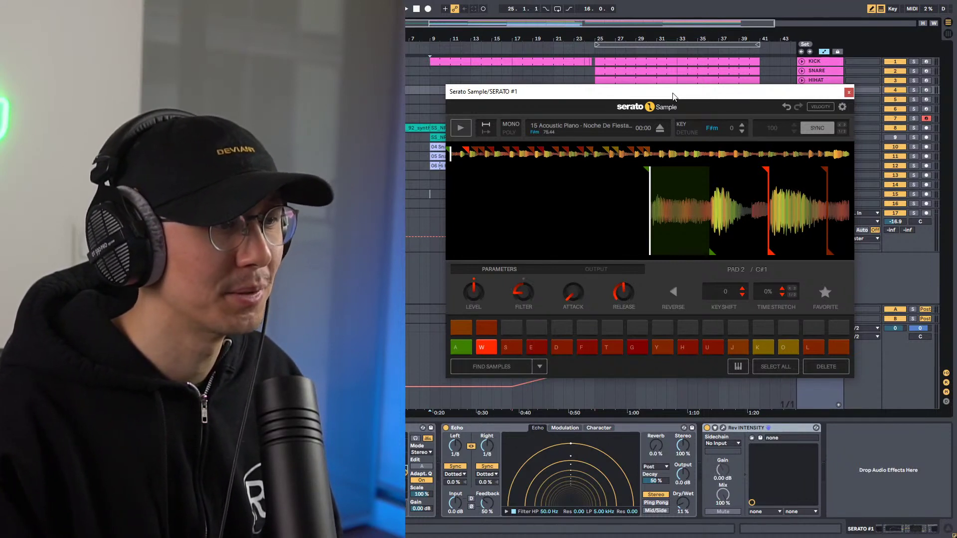
Switch to Firefox and view the ADSR product pages for Serato Sample, Reggaeton Styles 1 and Neon Reggaeton, ending on Serato Sample.
{"action": "key", "text": "alt+Tab"}
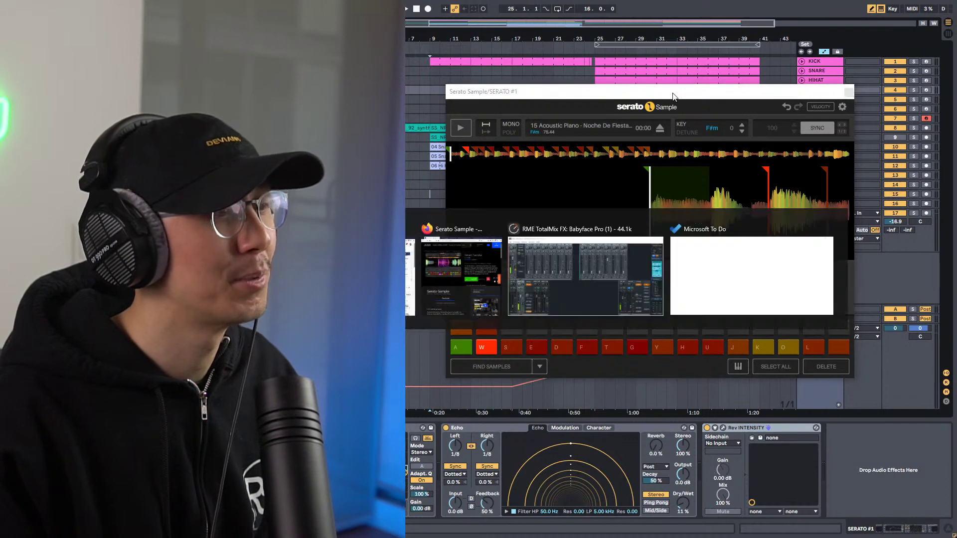
{"action": "key", "text": "alt+Tab"}
{"action": "key", "text": "alt+Tab"}
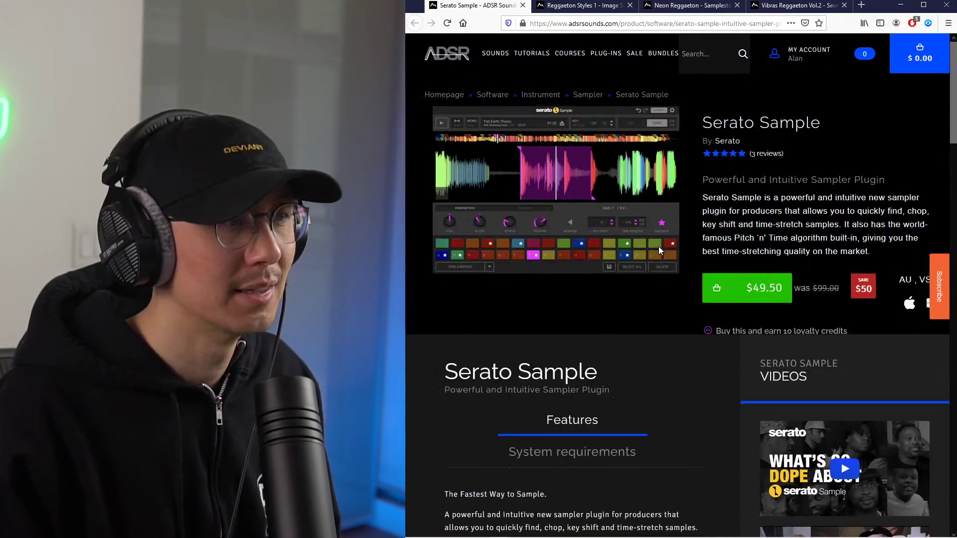
{"action": "left_click", "coordinate": [594, 11]}
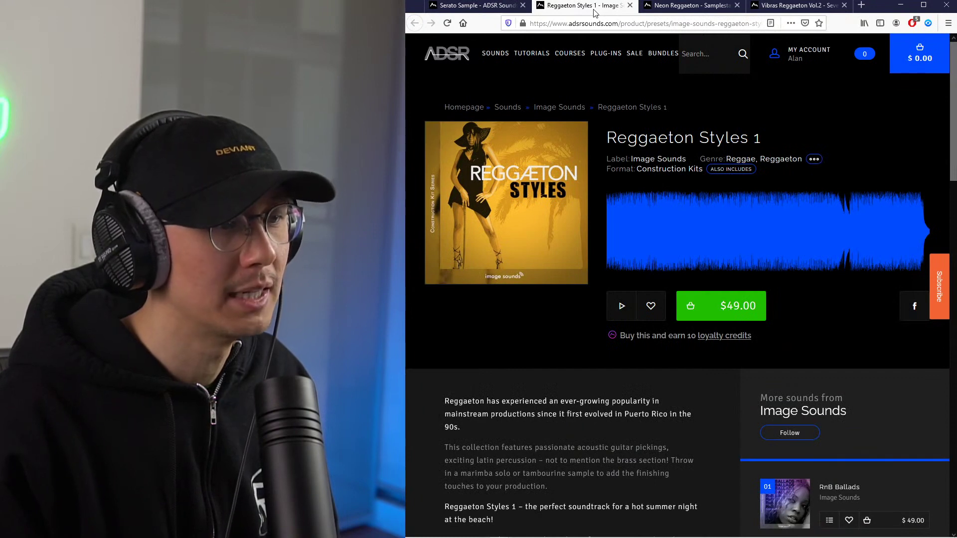
{"action": "scroll", "coordinate": [650, 349], "scroll_direction": "down", "scroll_amount": 8}
{"action": "scroll", "coordinate": [650, 348], "scroll_direction": "up", "scroll_amount": 8}
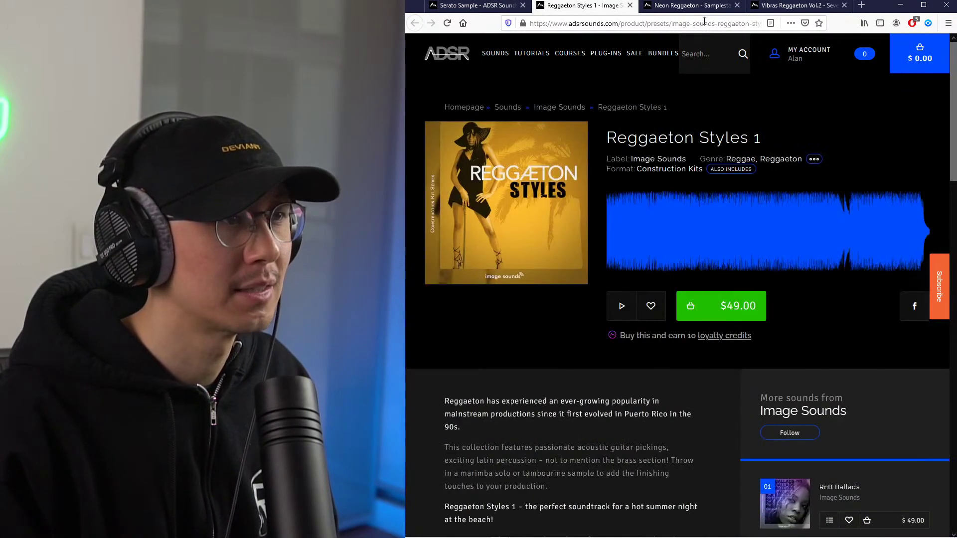
{"action": "left_click", "coordinate": [692, 7]}
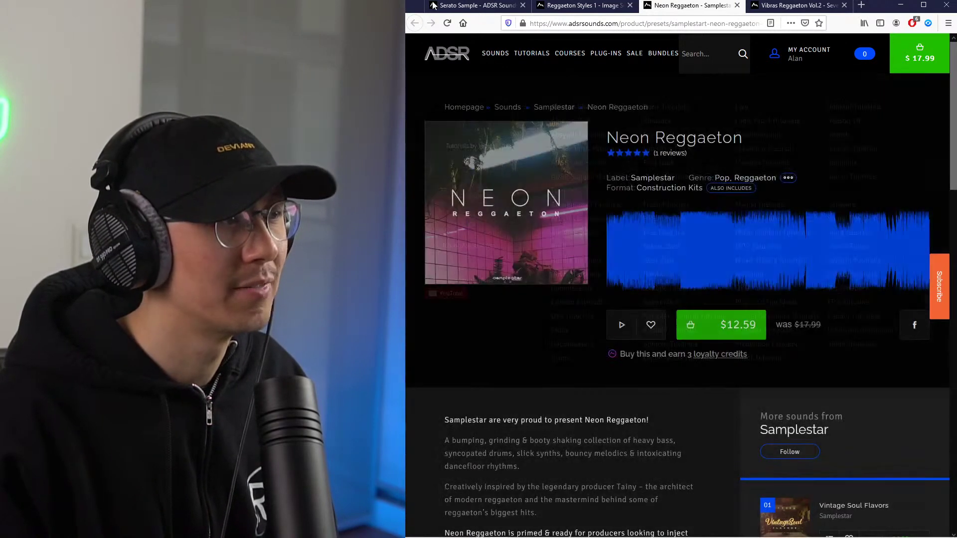
{"action": "left_click", "coordinate": [477, 7]}
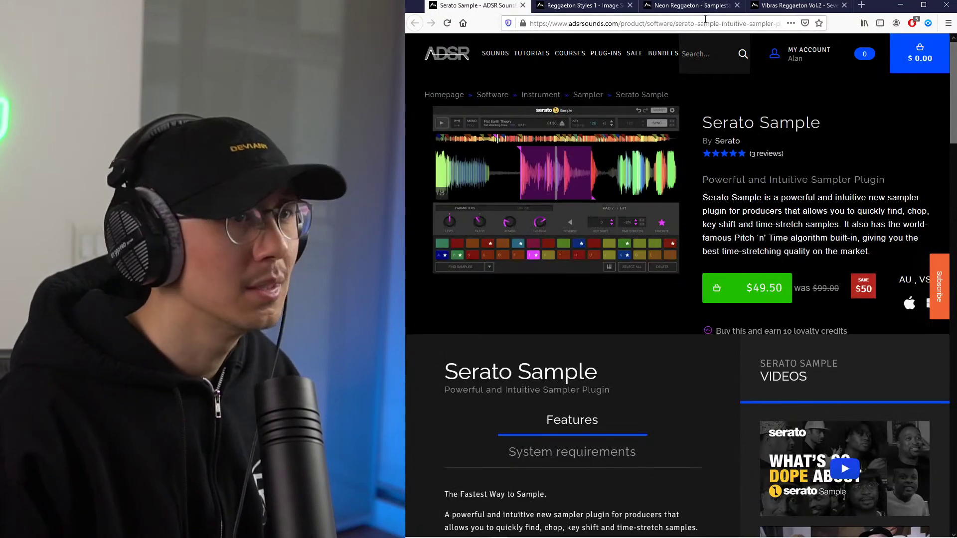